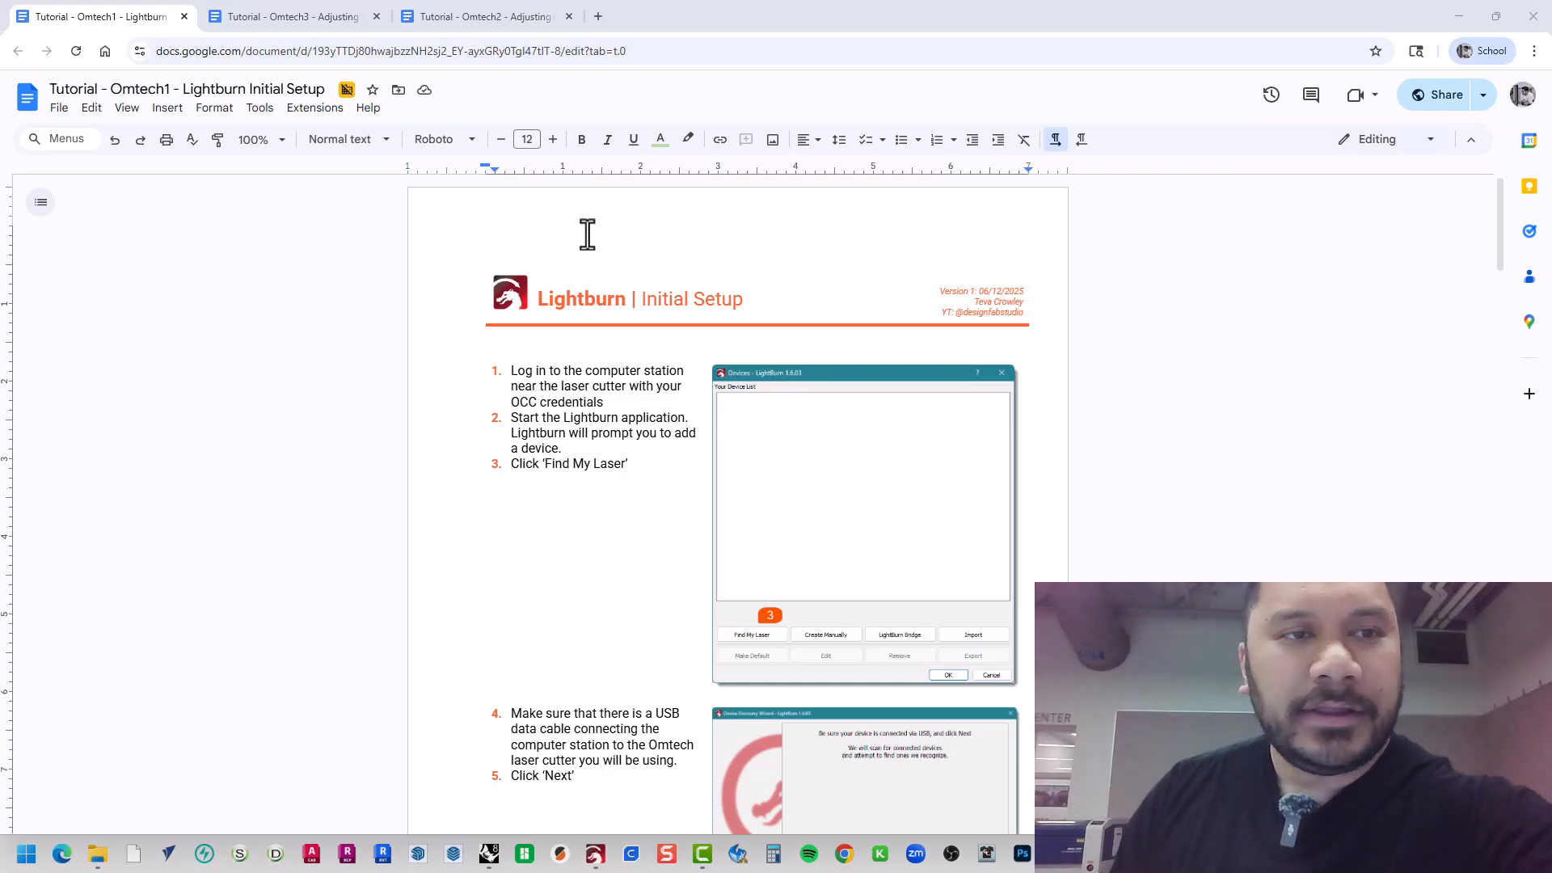
- Skim the Lightburn Initial Setup guide from the login instructions through step 14, where the added device is confirmed
scroll(574, 327, "down", 2)
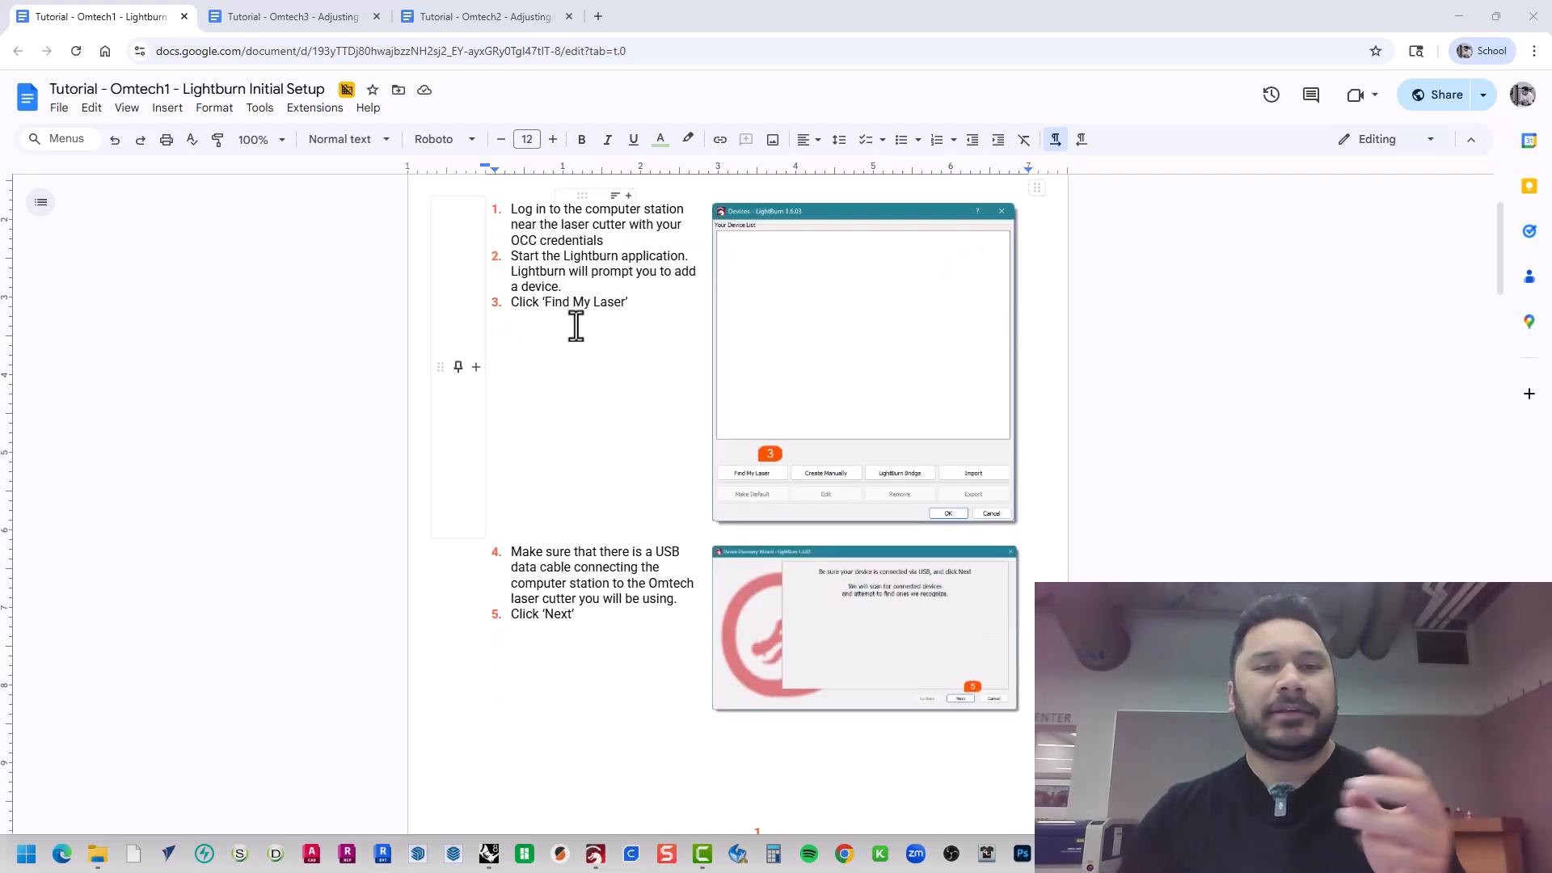
scroll(607, 339, "down", 1)
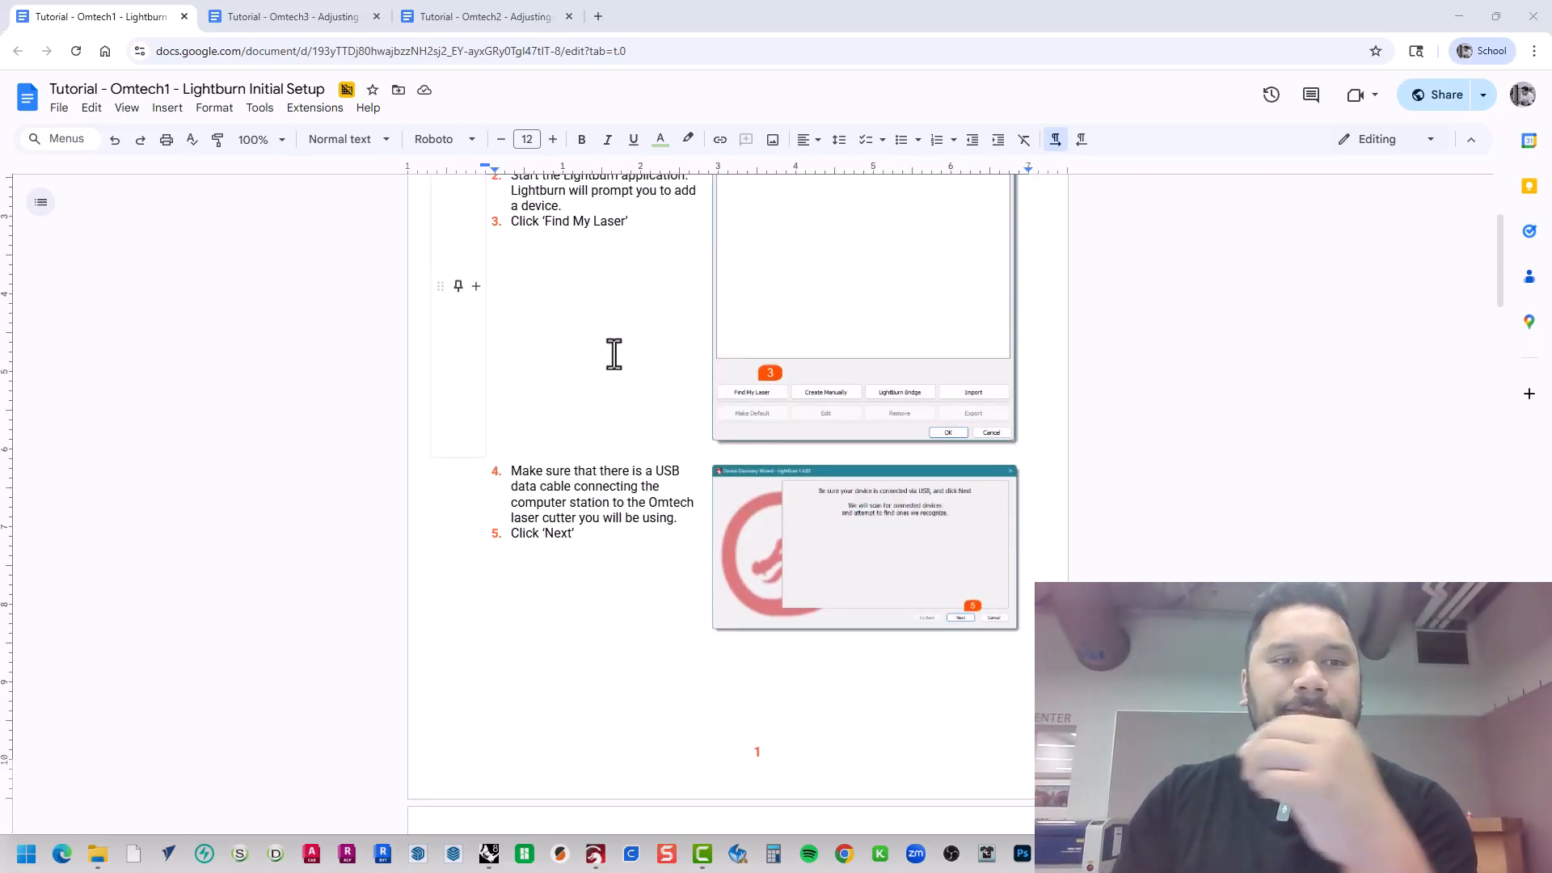
scroll(599, 424, "down", 2)
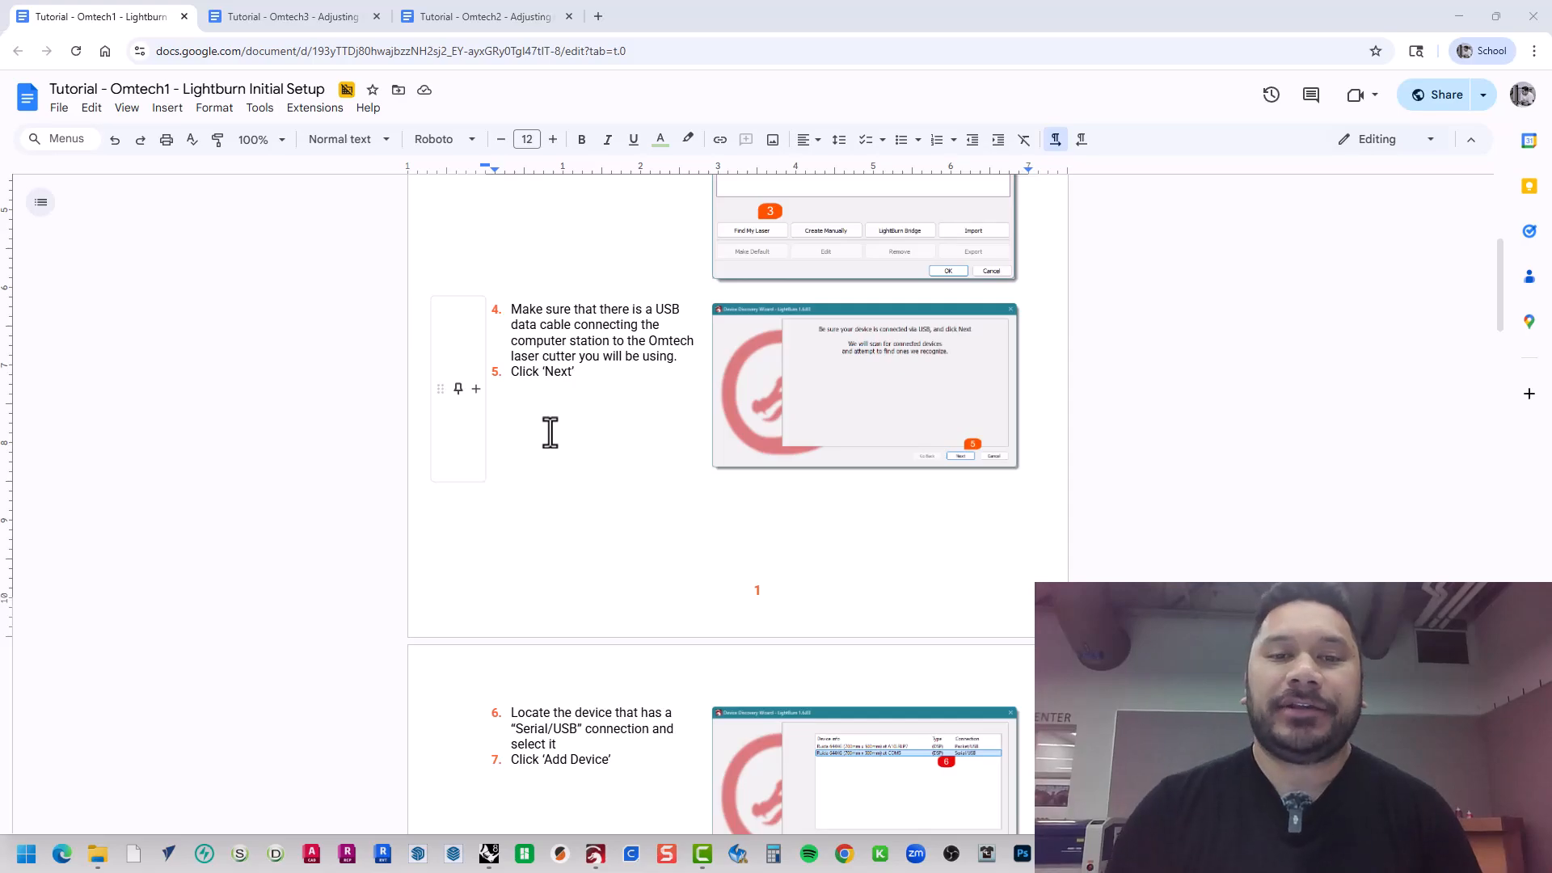
scroll(599, 544, "up", 5)
scroll(594, 575, "down", 3)
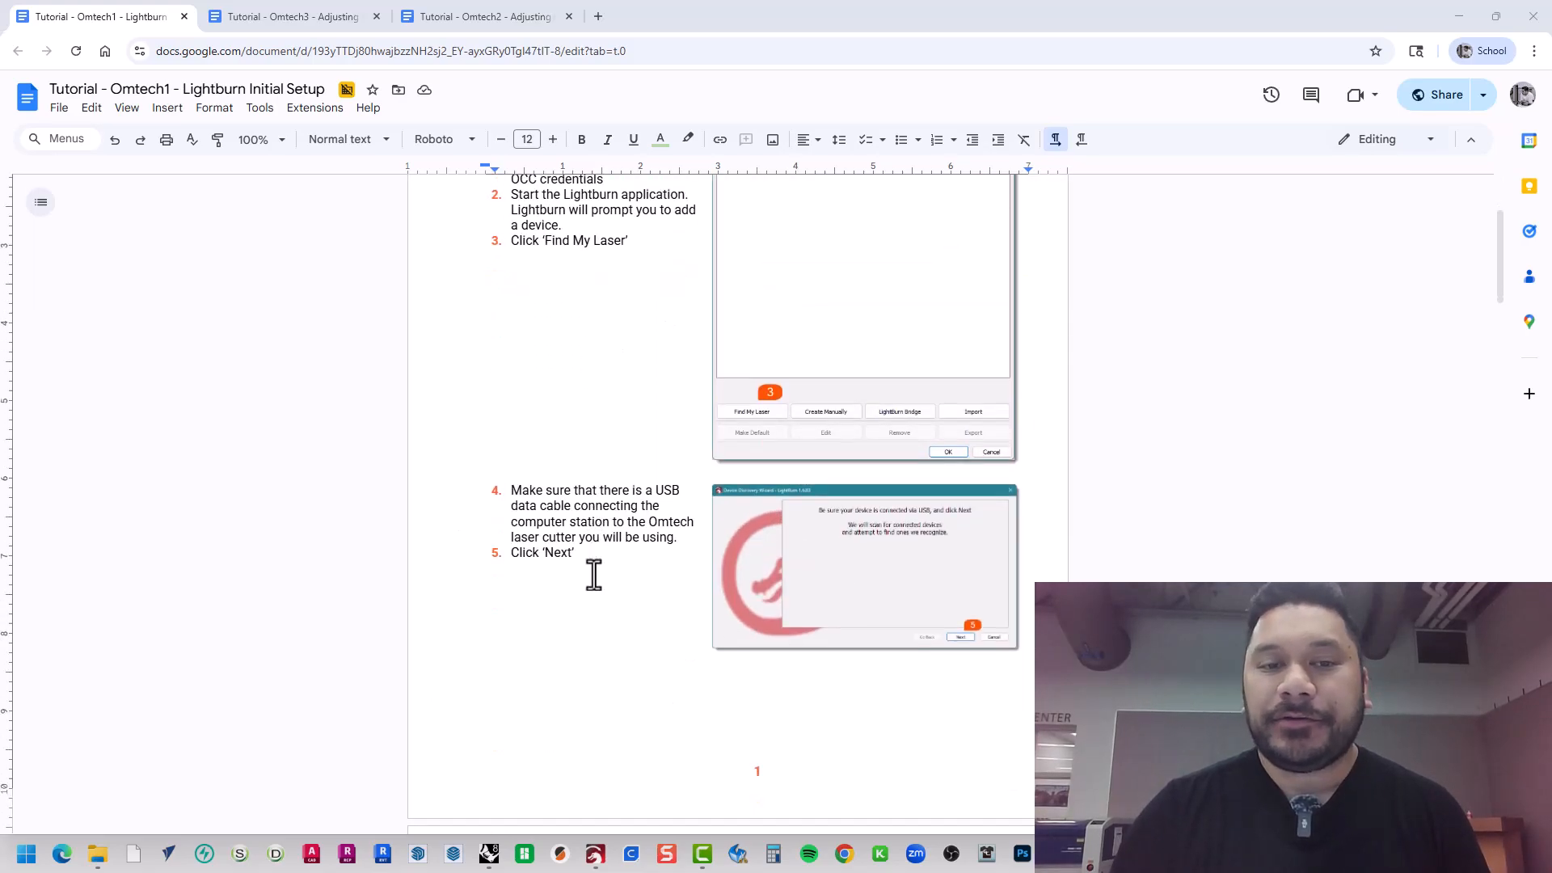
scroll(588, 573, "down", 3)
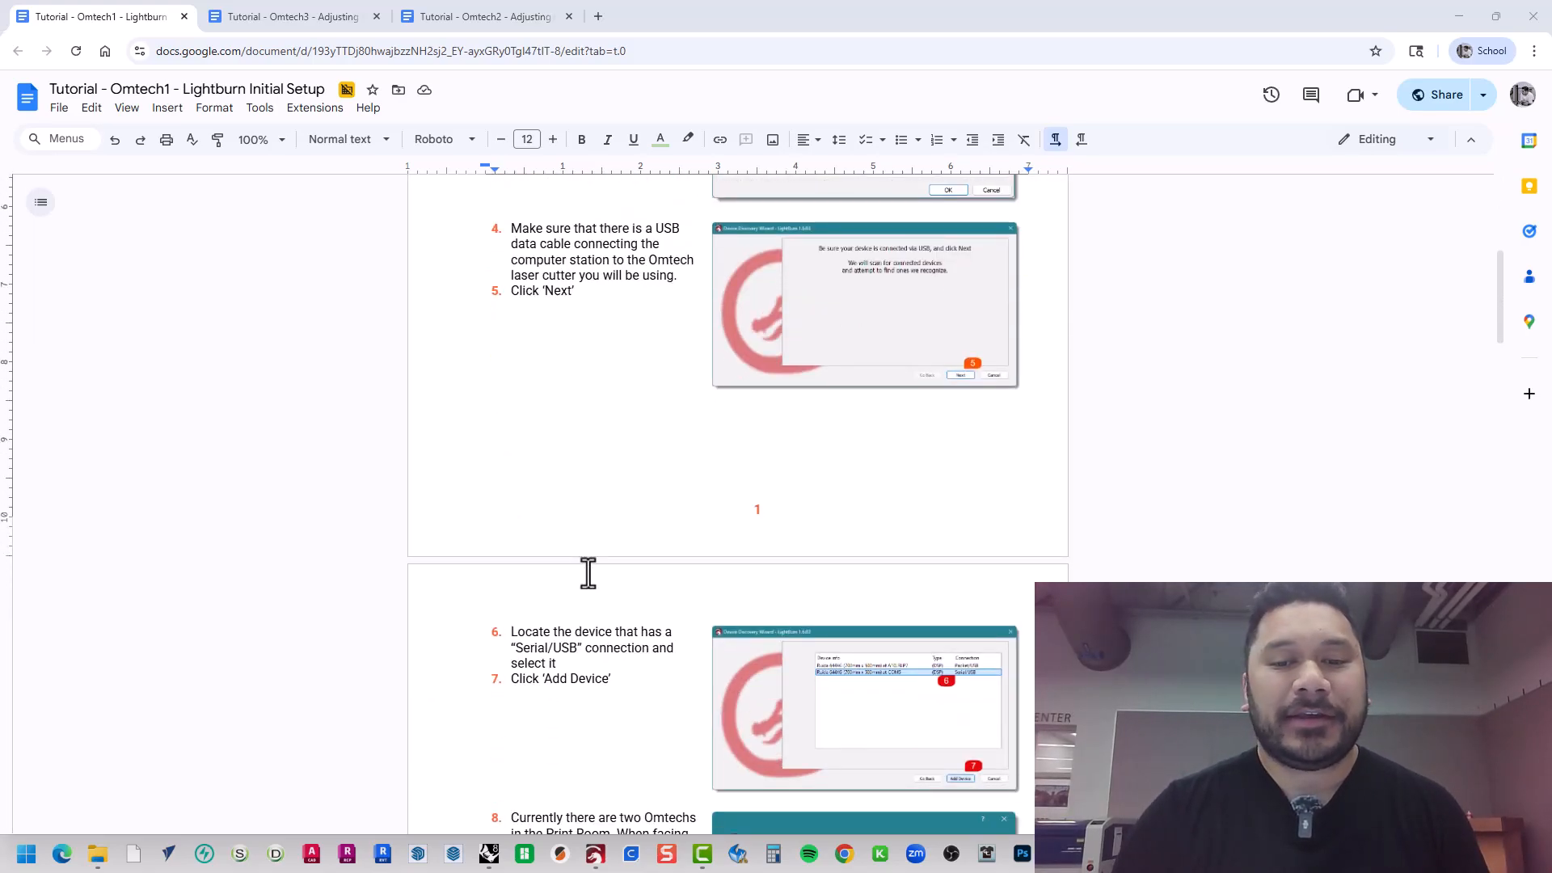
scroll(588, 573, "down", 7)
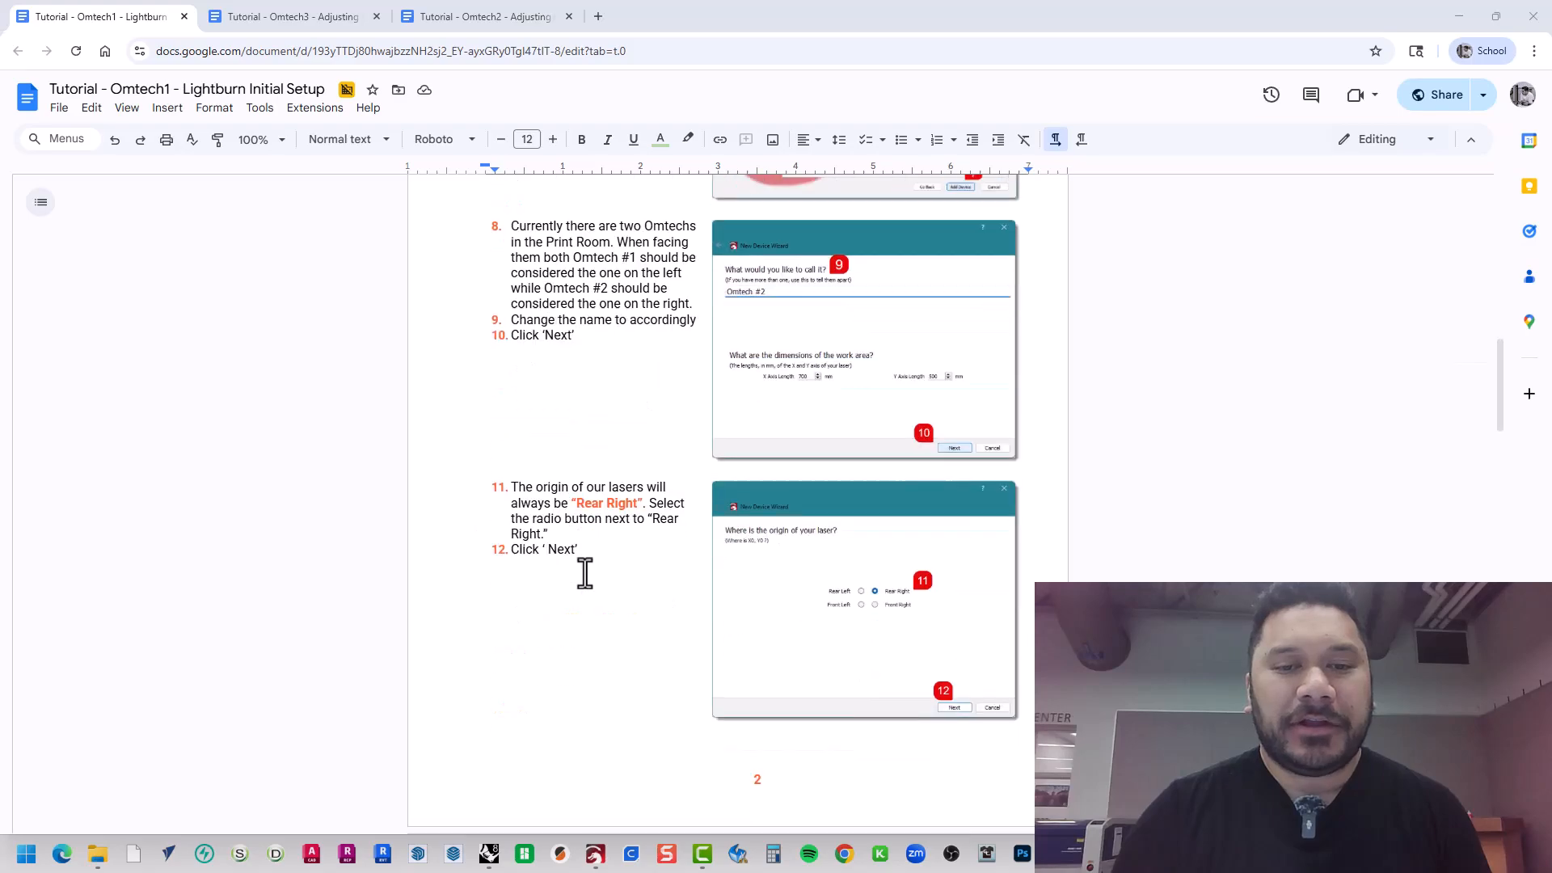
scroll(585, 573, "down", 10)
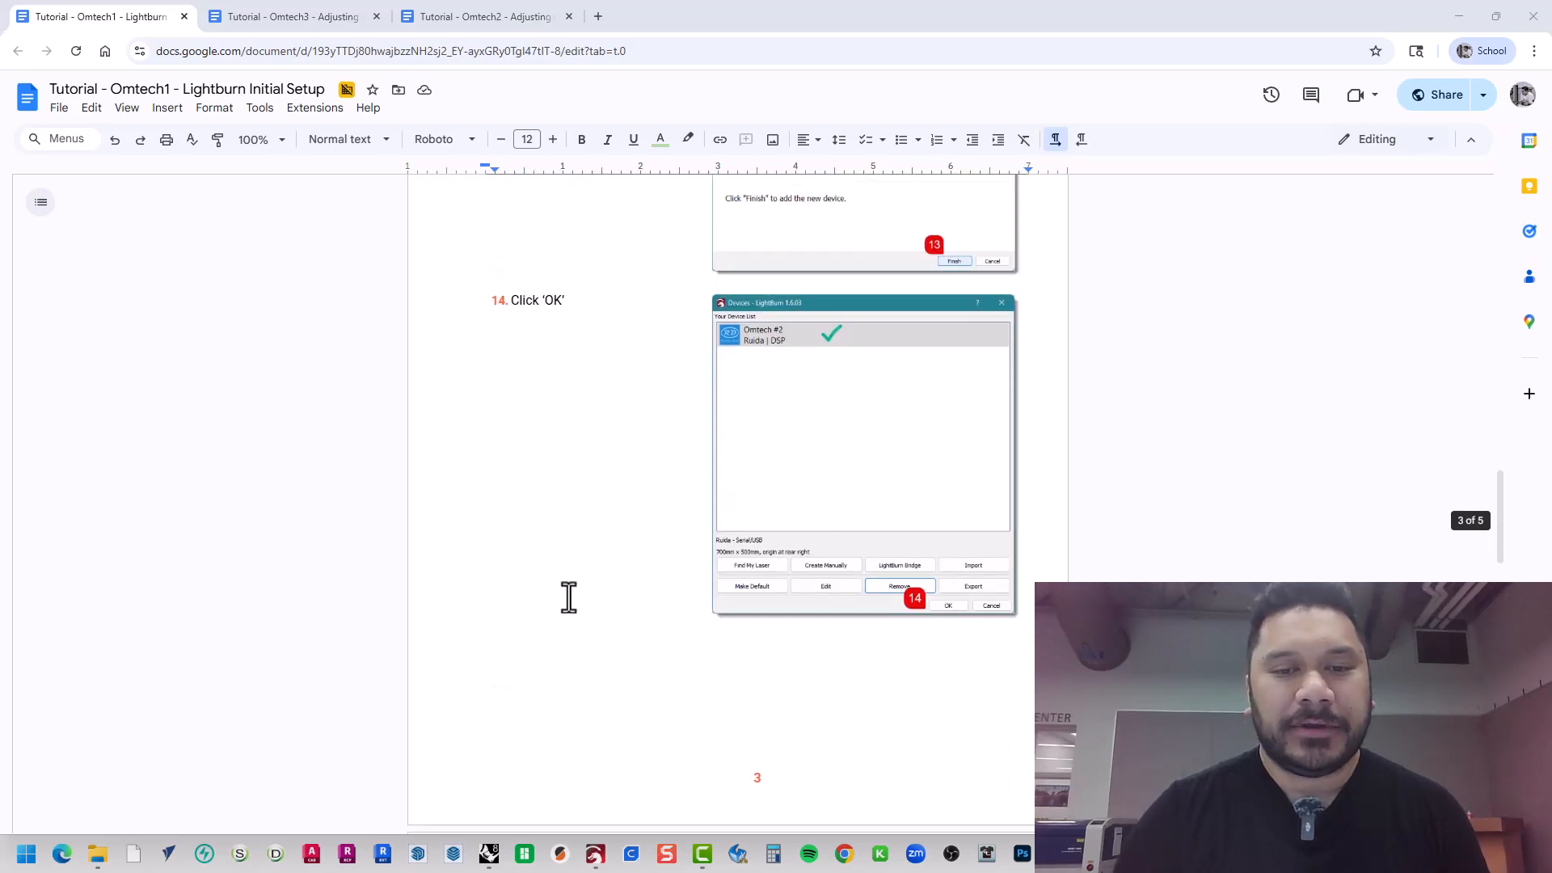
scroll(569, 597, "down", 6)
scroll(568, 597, "up", 6)
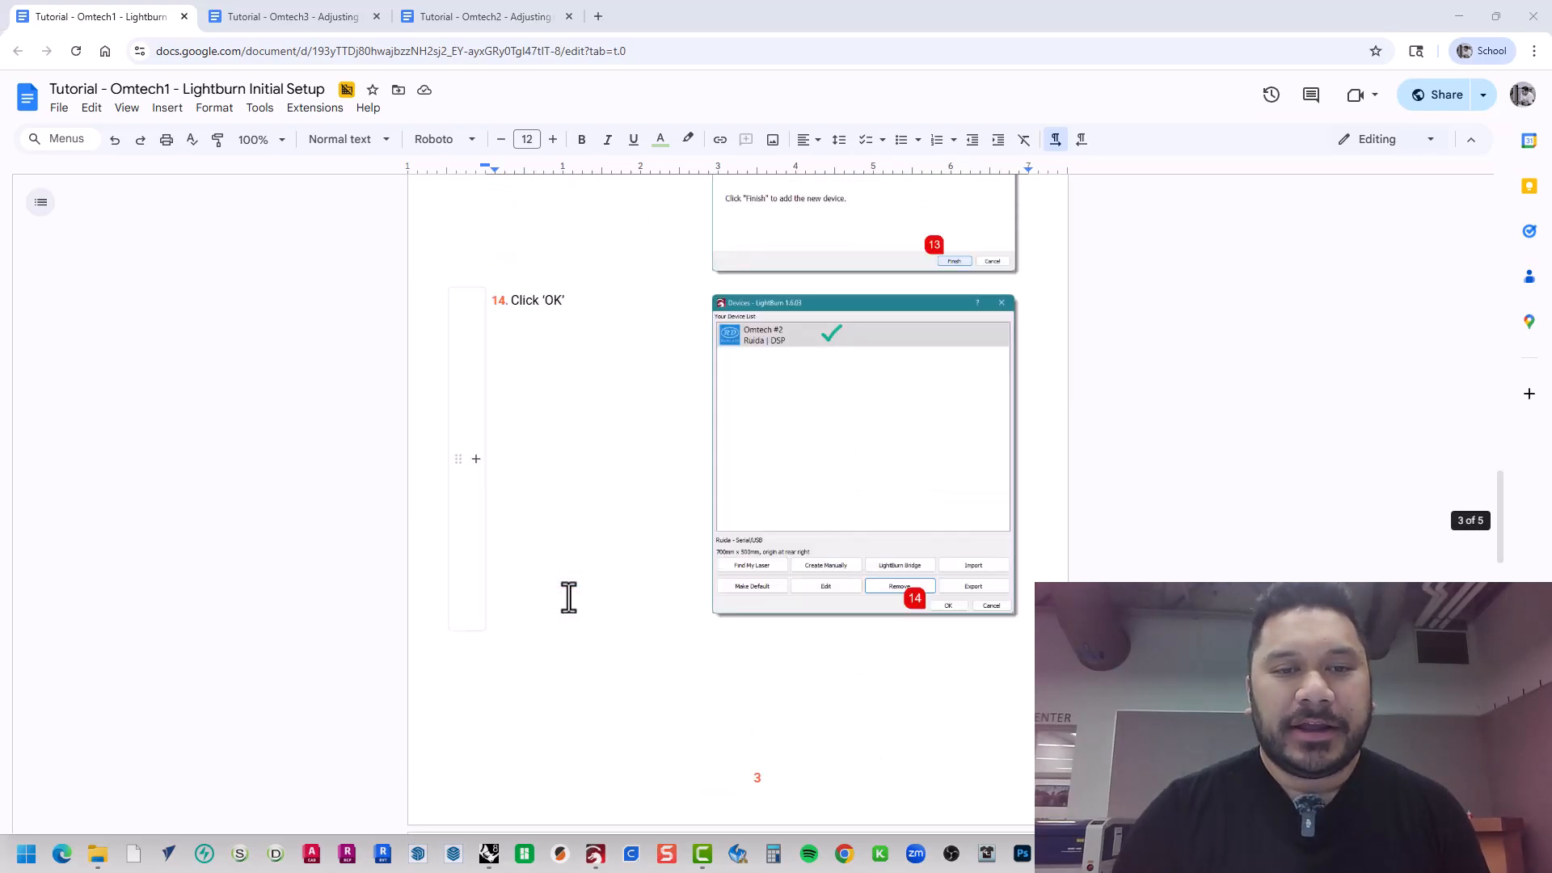
scroll(569, 598, "up", 3)
scroll(572, 608, "down", 3)
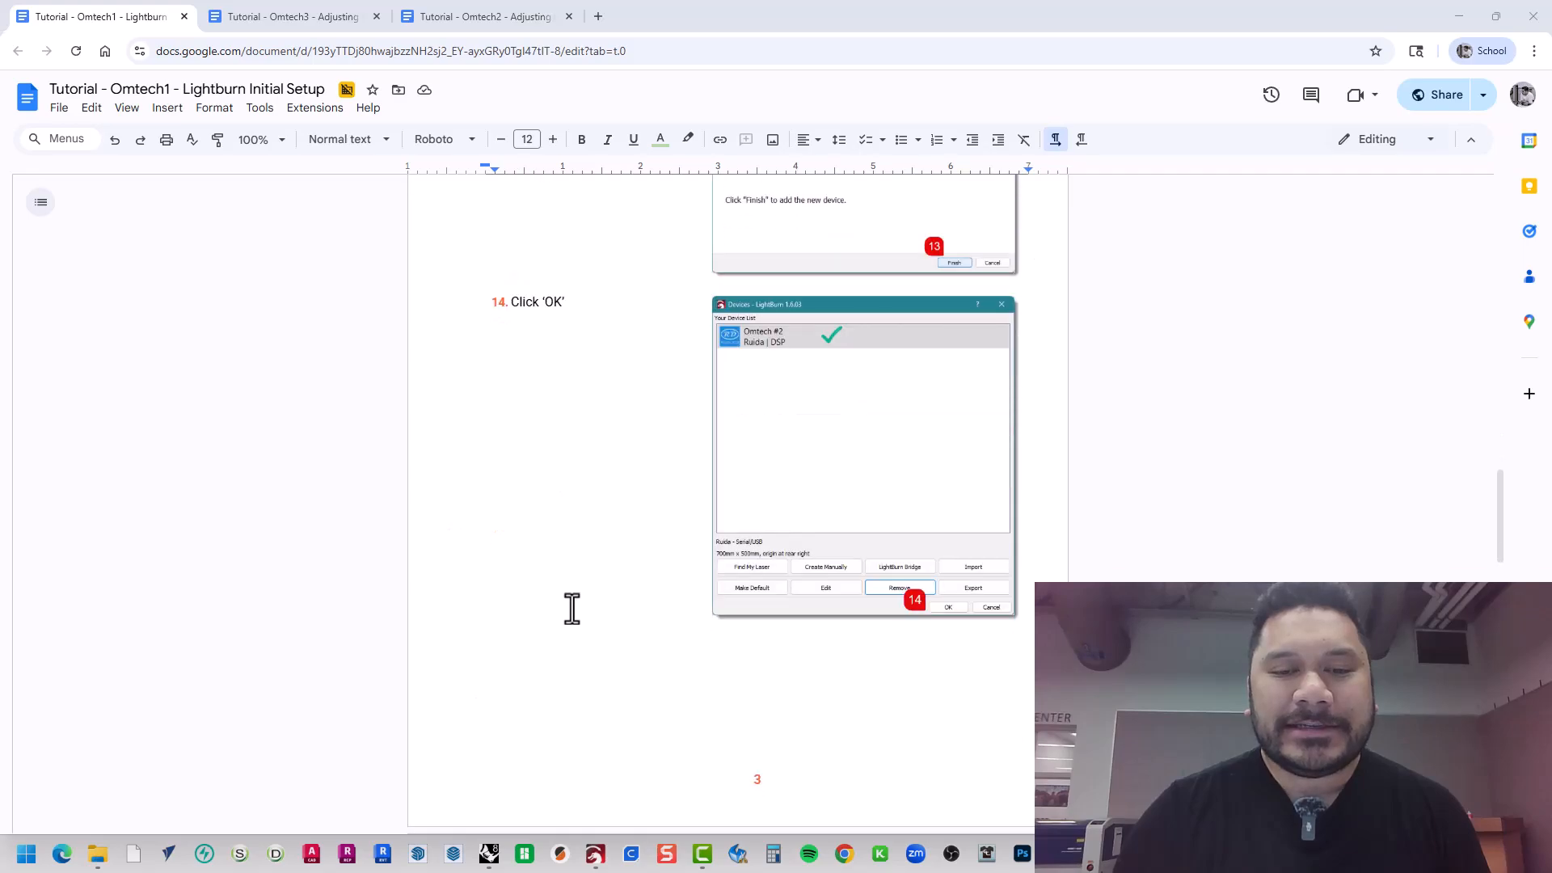
scroll(557, 603, "down", 2)
scroll(561, 601, "up", 4)
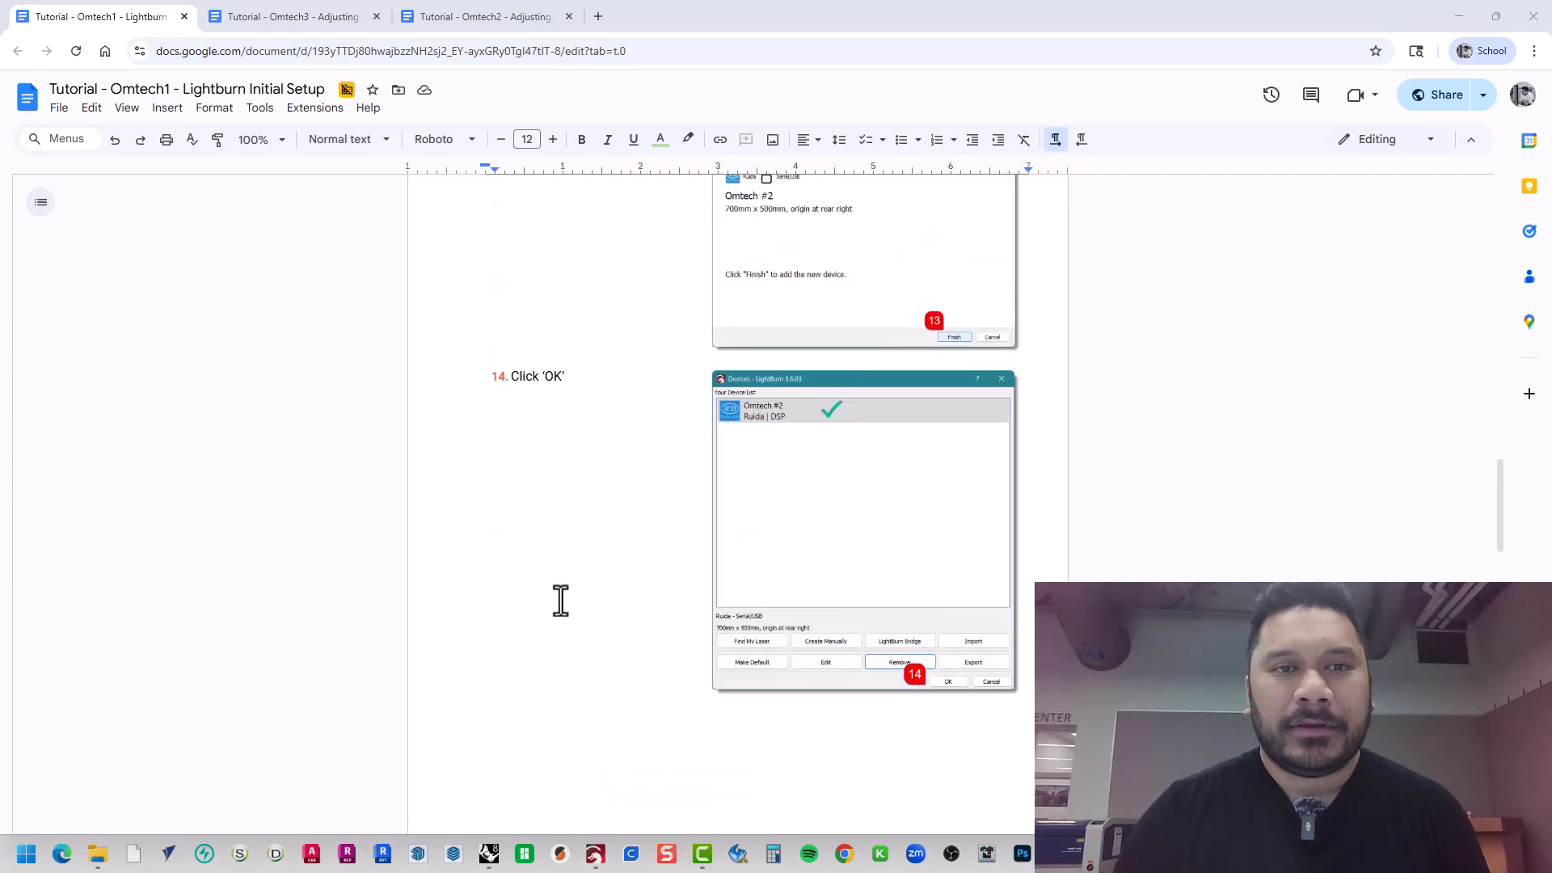
- Open the Omtech2 tutorial and review its Display & Units and File Settings instructions with the highlighted values
left_click(472, 20)
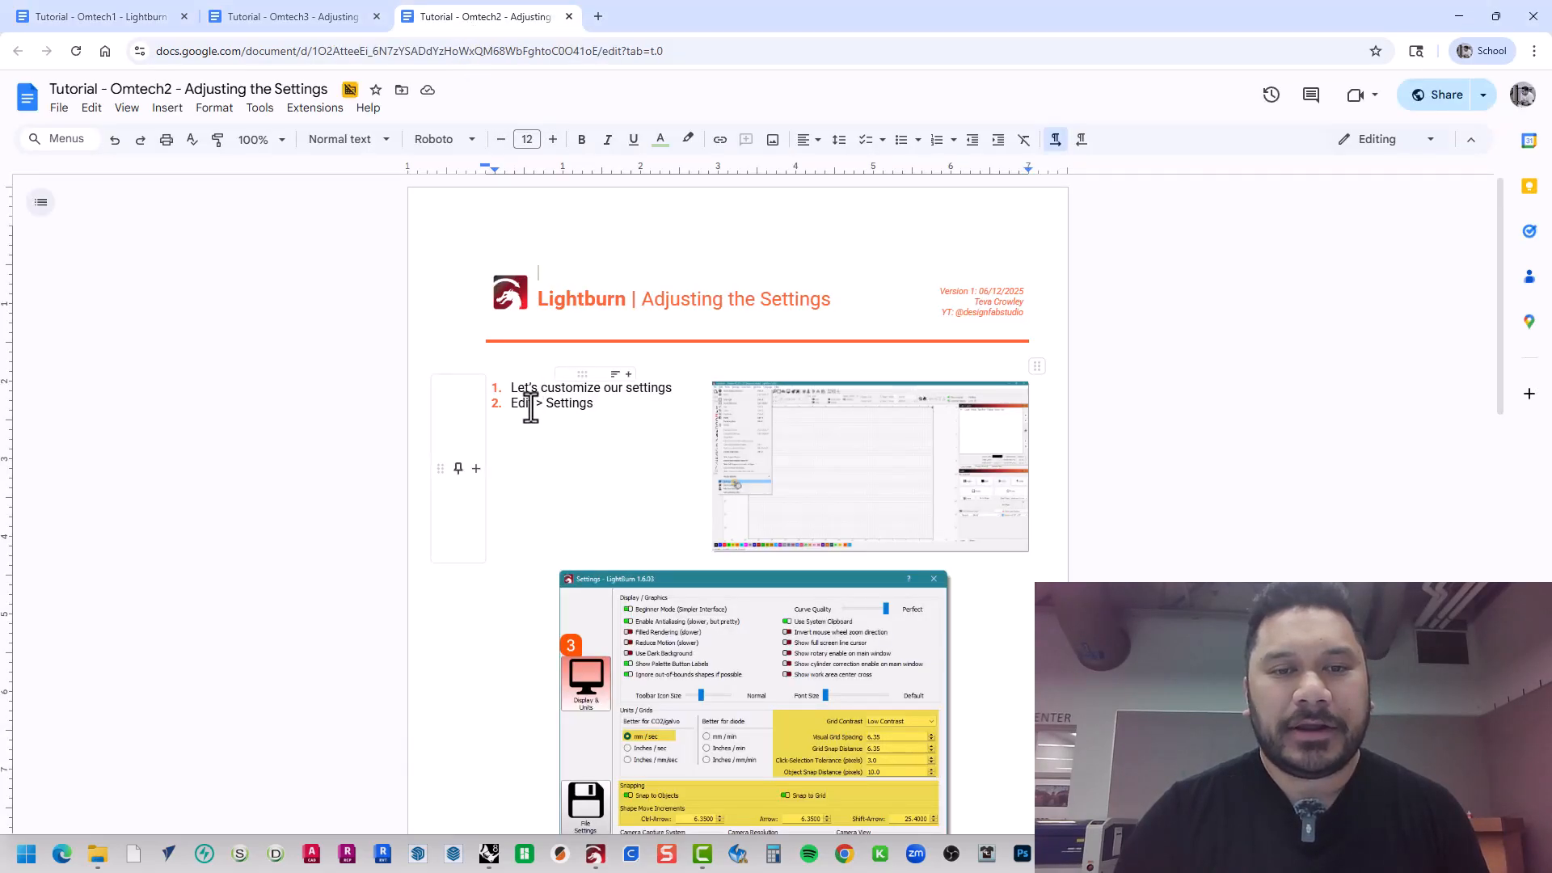
scroll(599, 486, "down", 2)
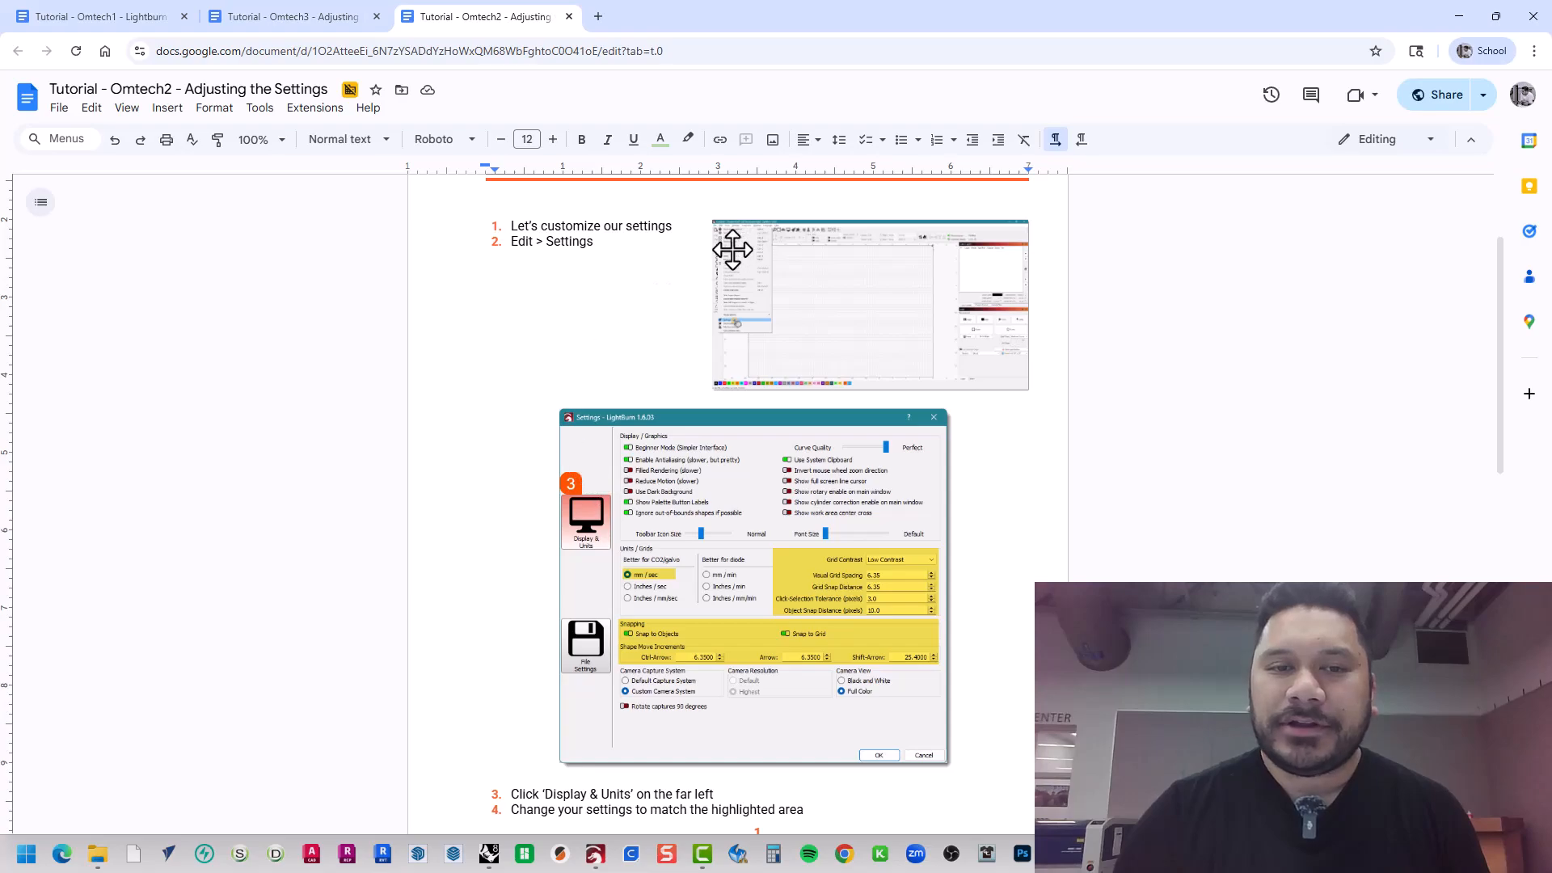
scroll(763, 519, "down", 2)
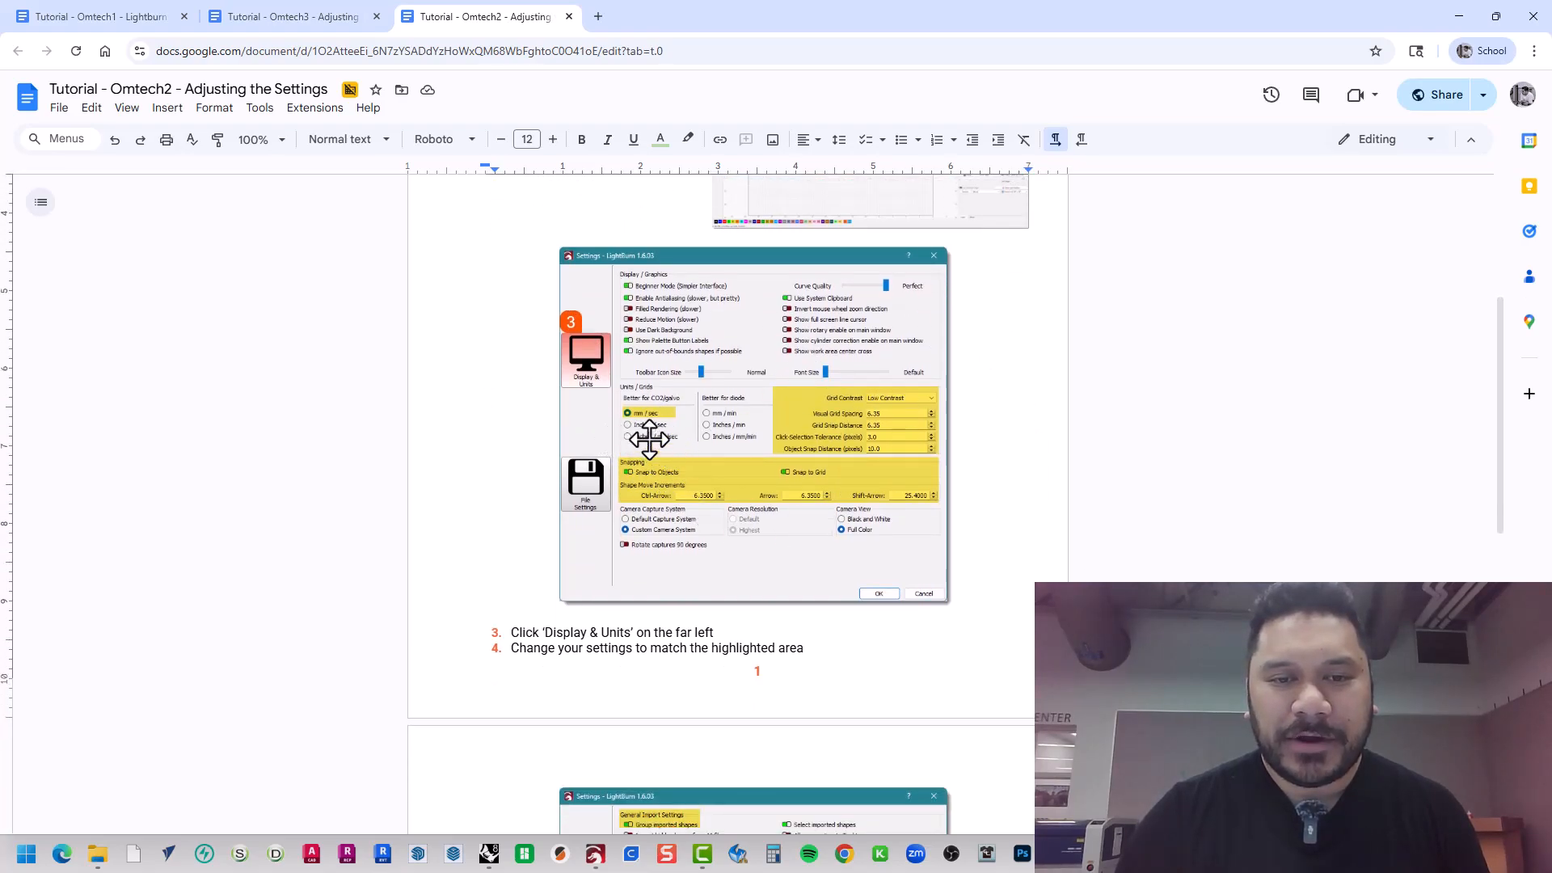
scroll(658, 509, "down", 2)
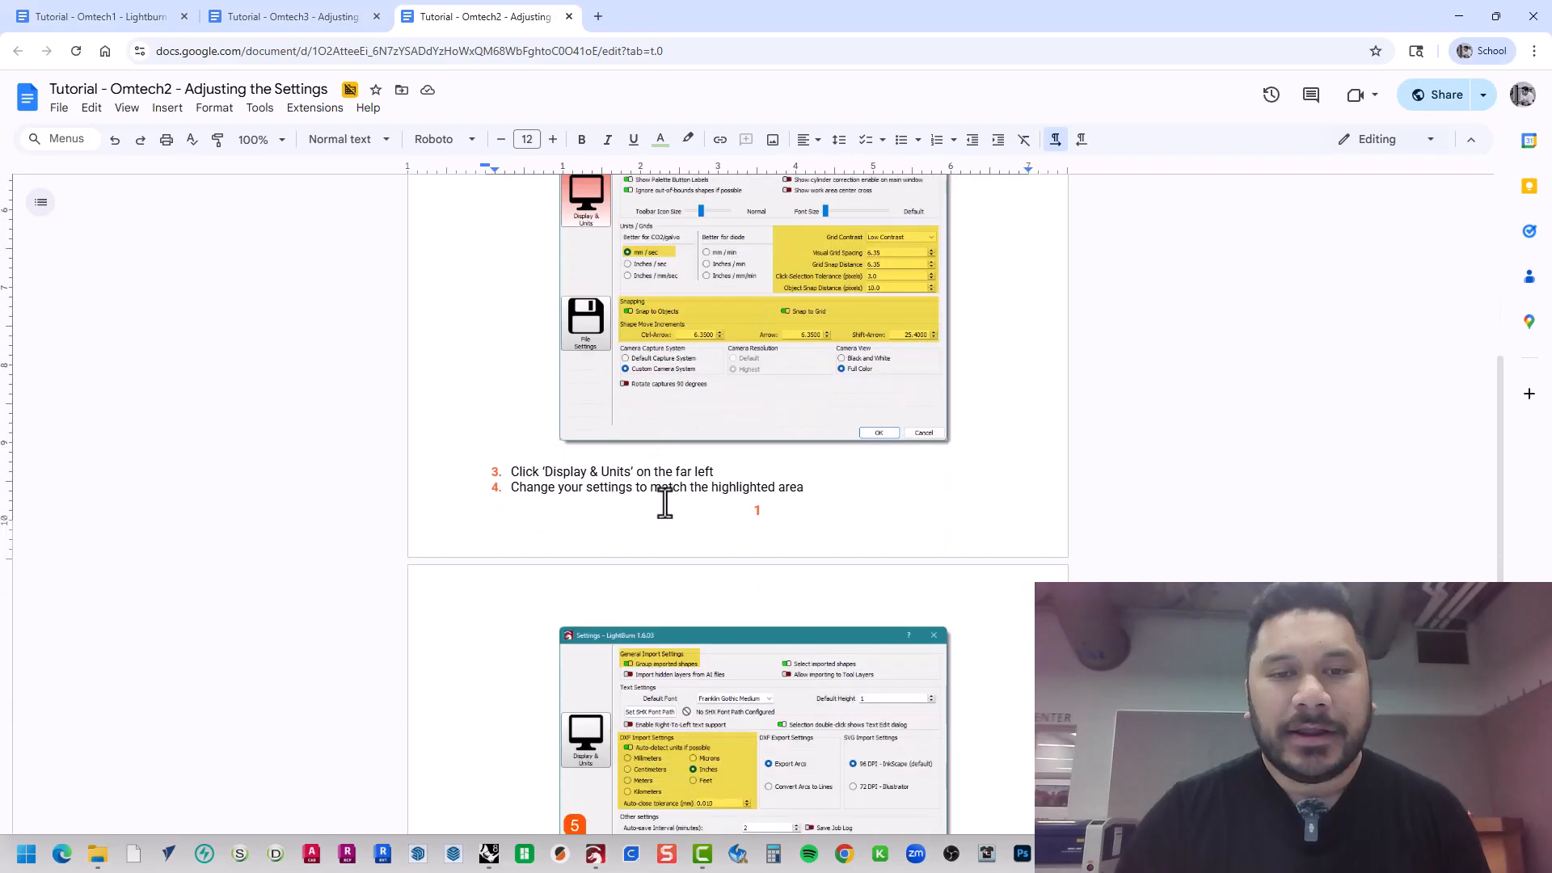
scroll(627, 375, "up", 2)
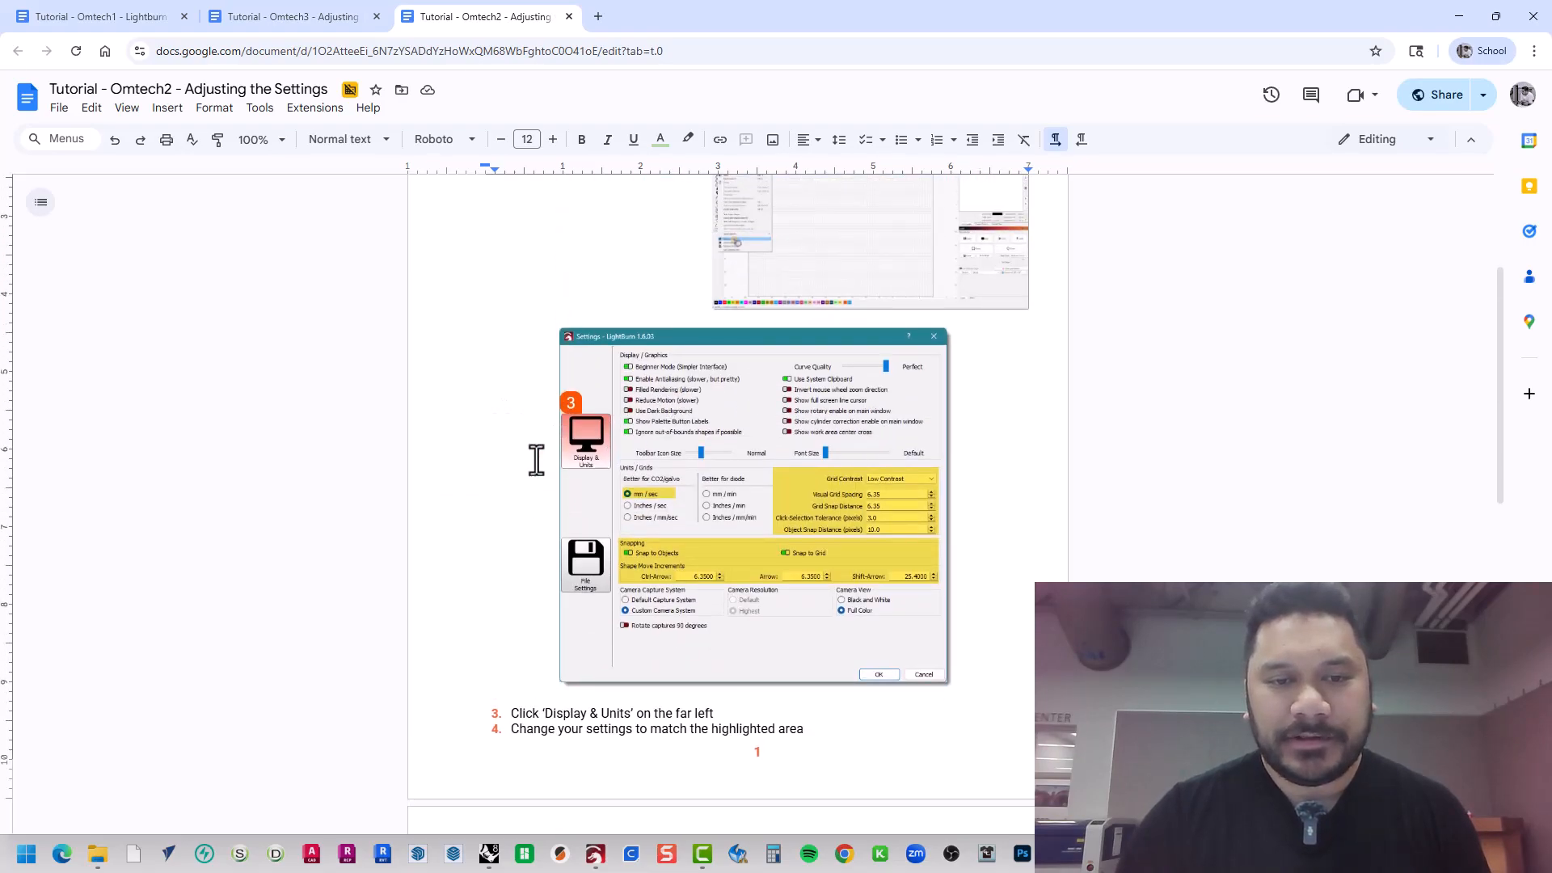
scroll(607, 457, "down", 1)
scroll(608, 457, "down", 5)
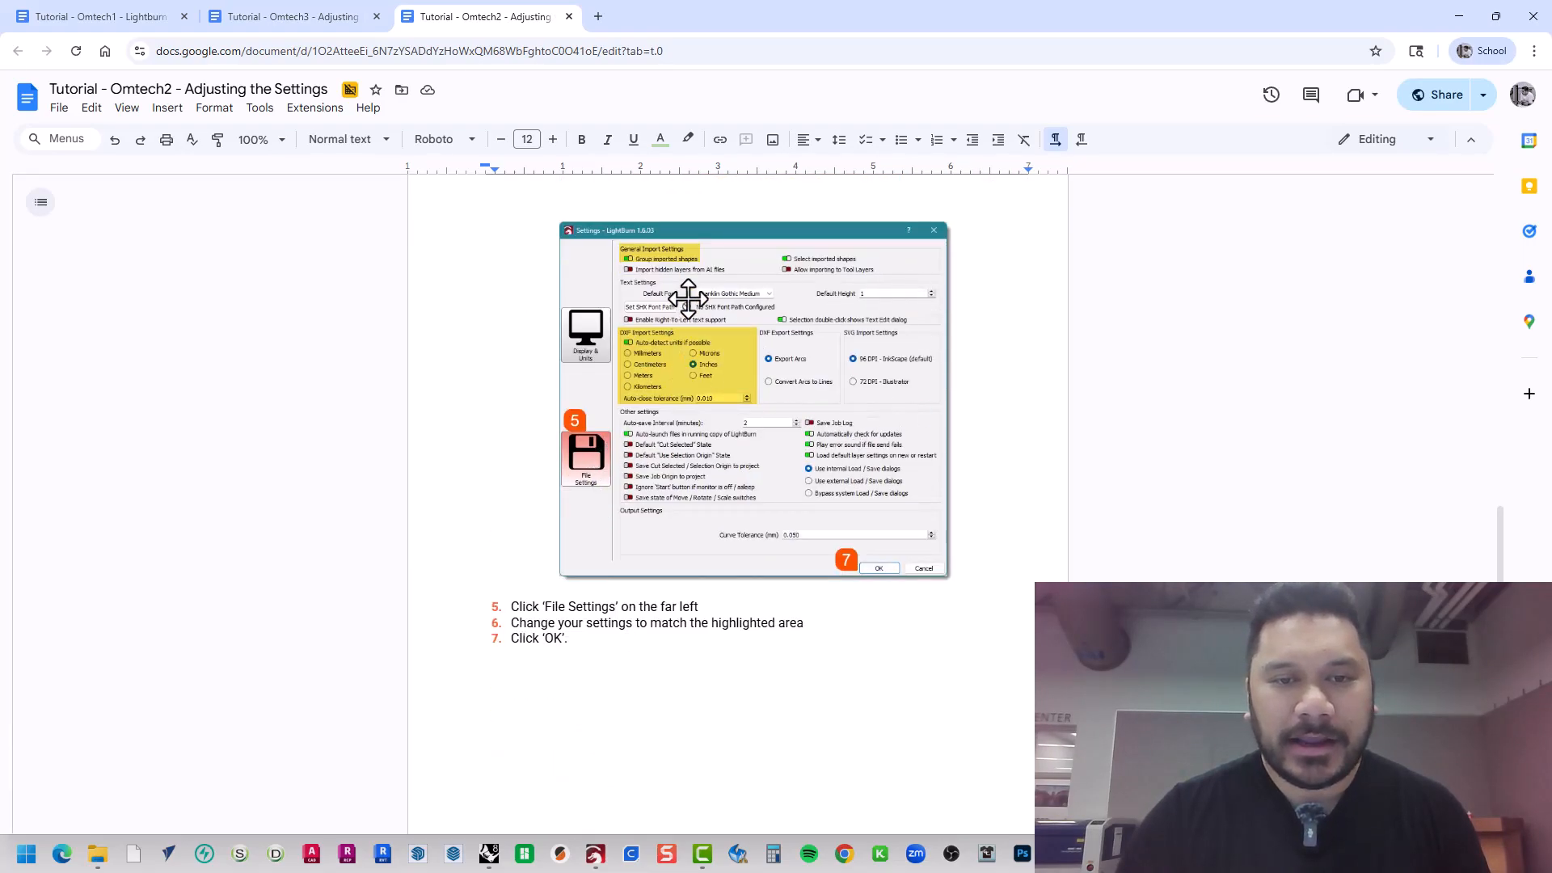
scroll(678, 408, "down", 1)
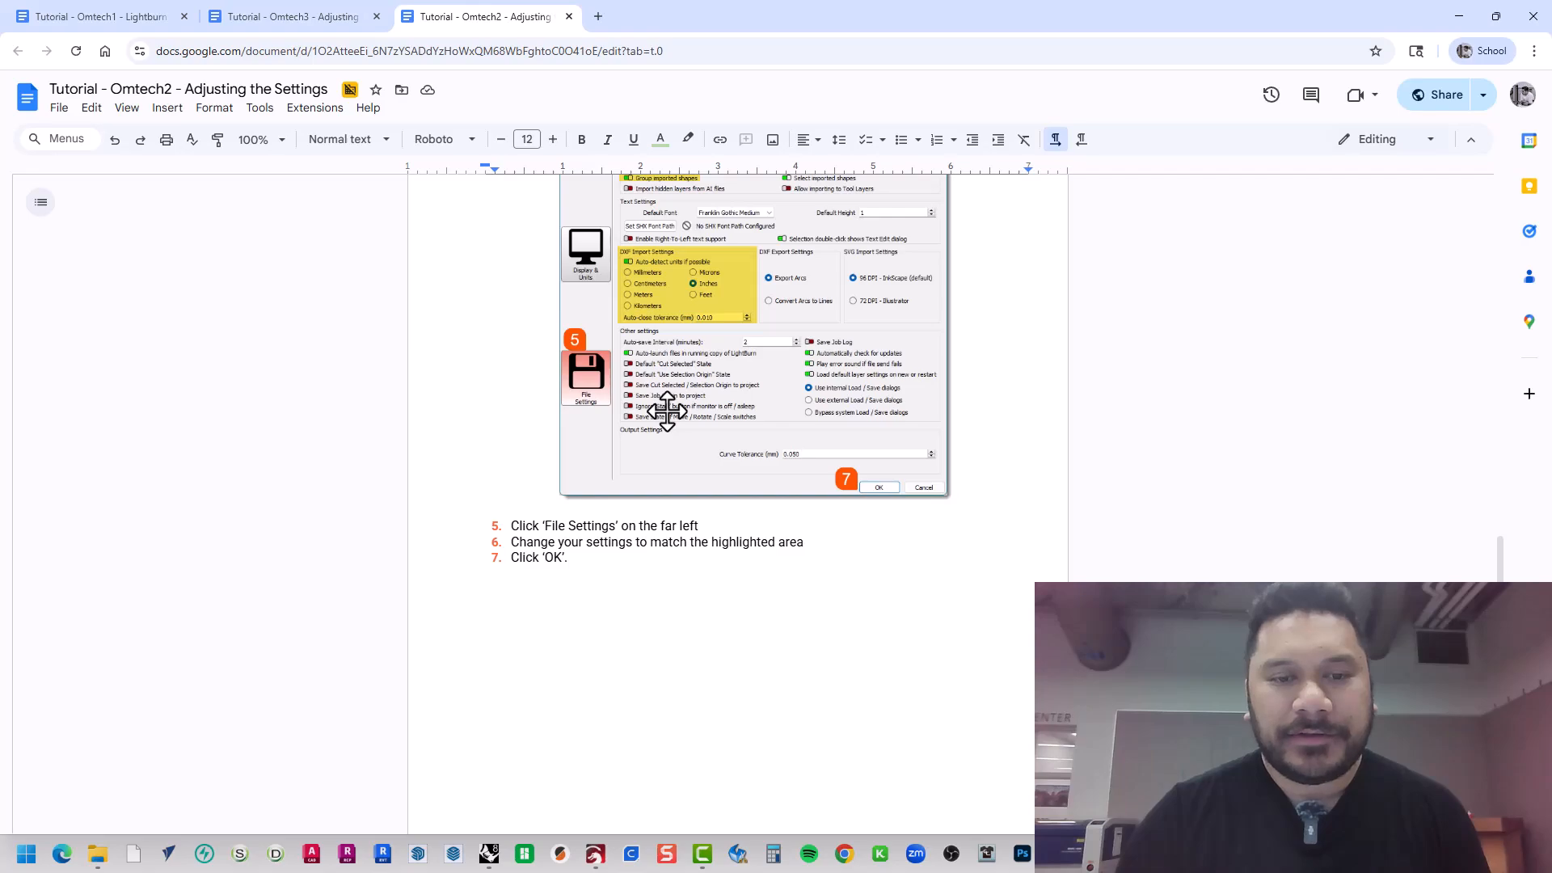
scroll(667, 412, "down", 2)
- Open the Omtech3 tutorial and review its labelled equipment list, machine start-up steps and Quick Cut Settings table
left_click(270, 16)
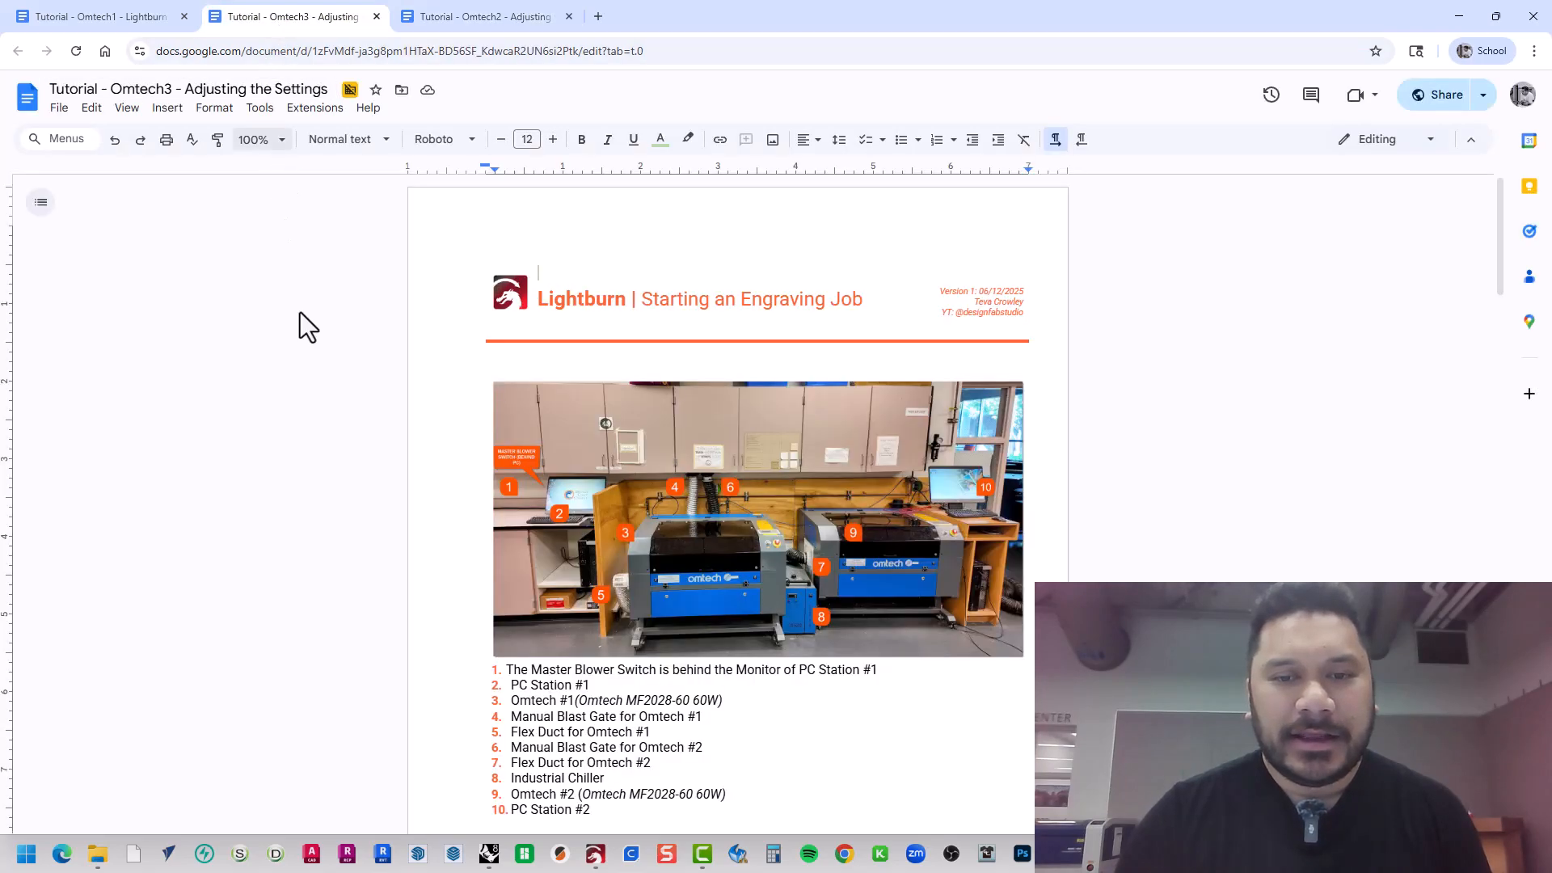
scroll(764, 499, "down", 3)
scroll(762, 495, "up", 2)
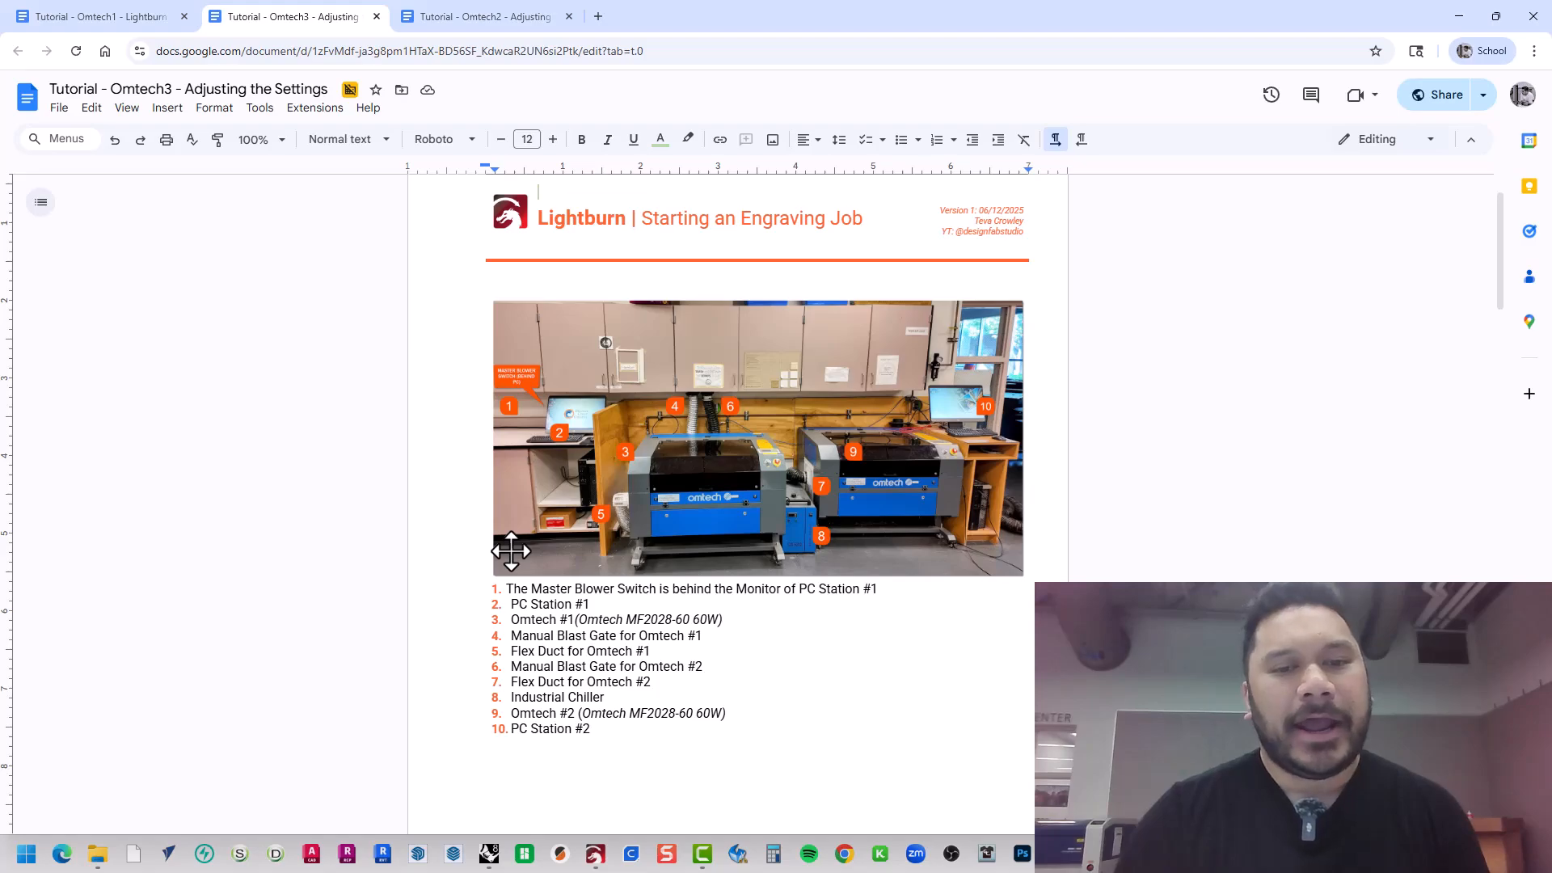
left_click(594, 730)
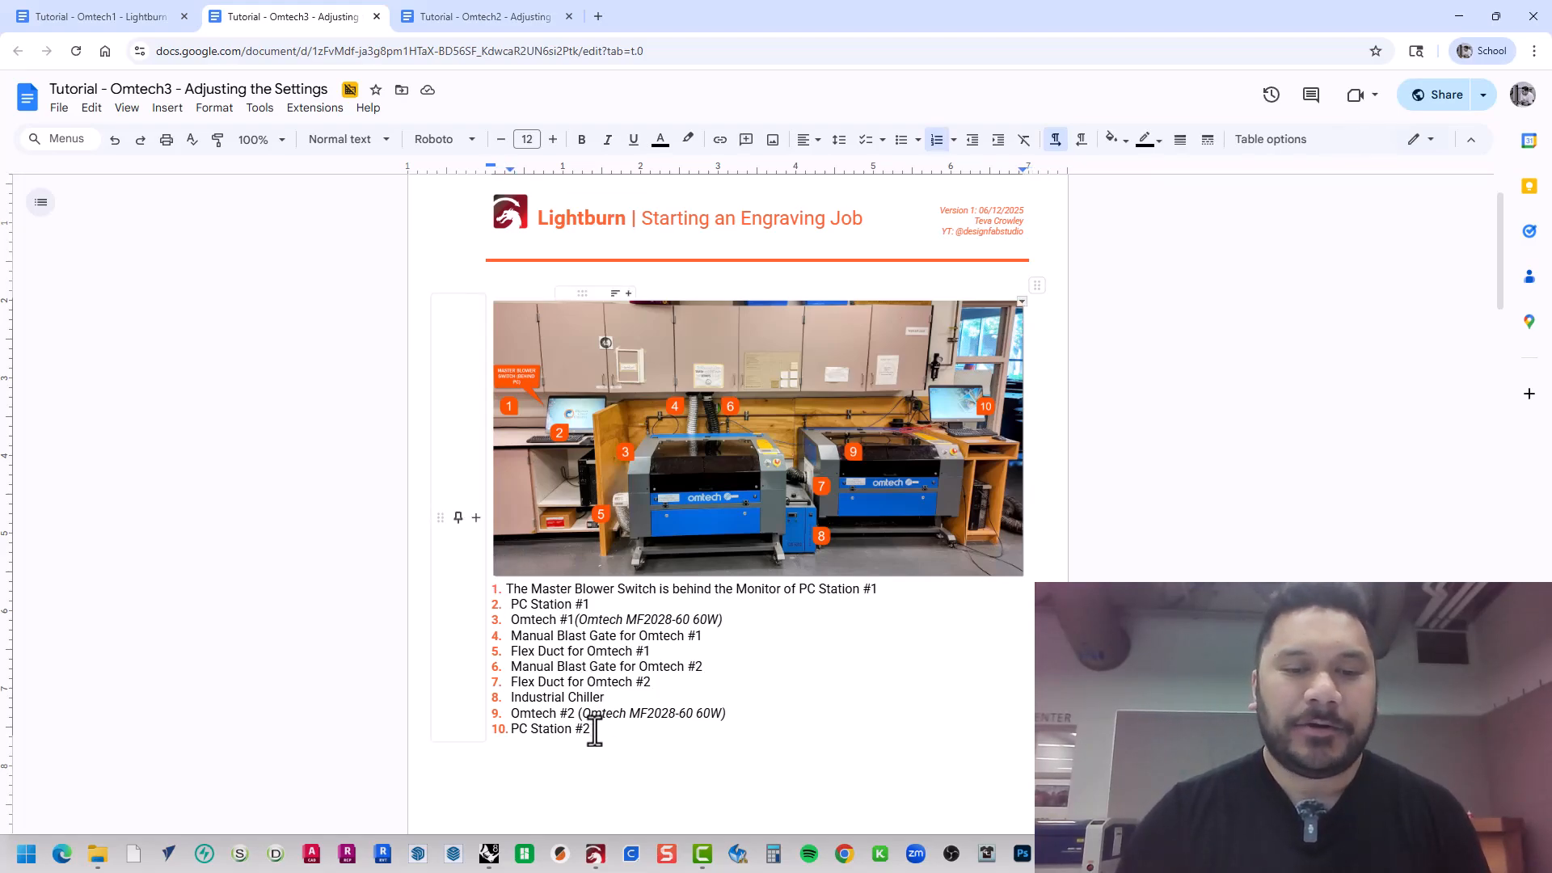
scroll(595, 730, "down", 10)
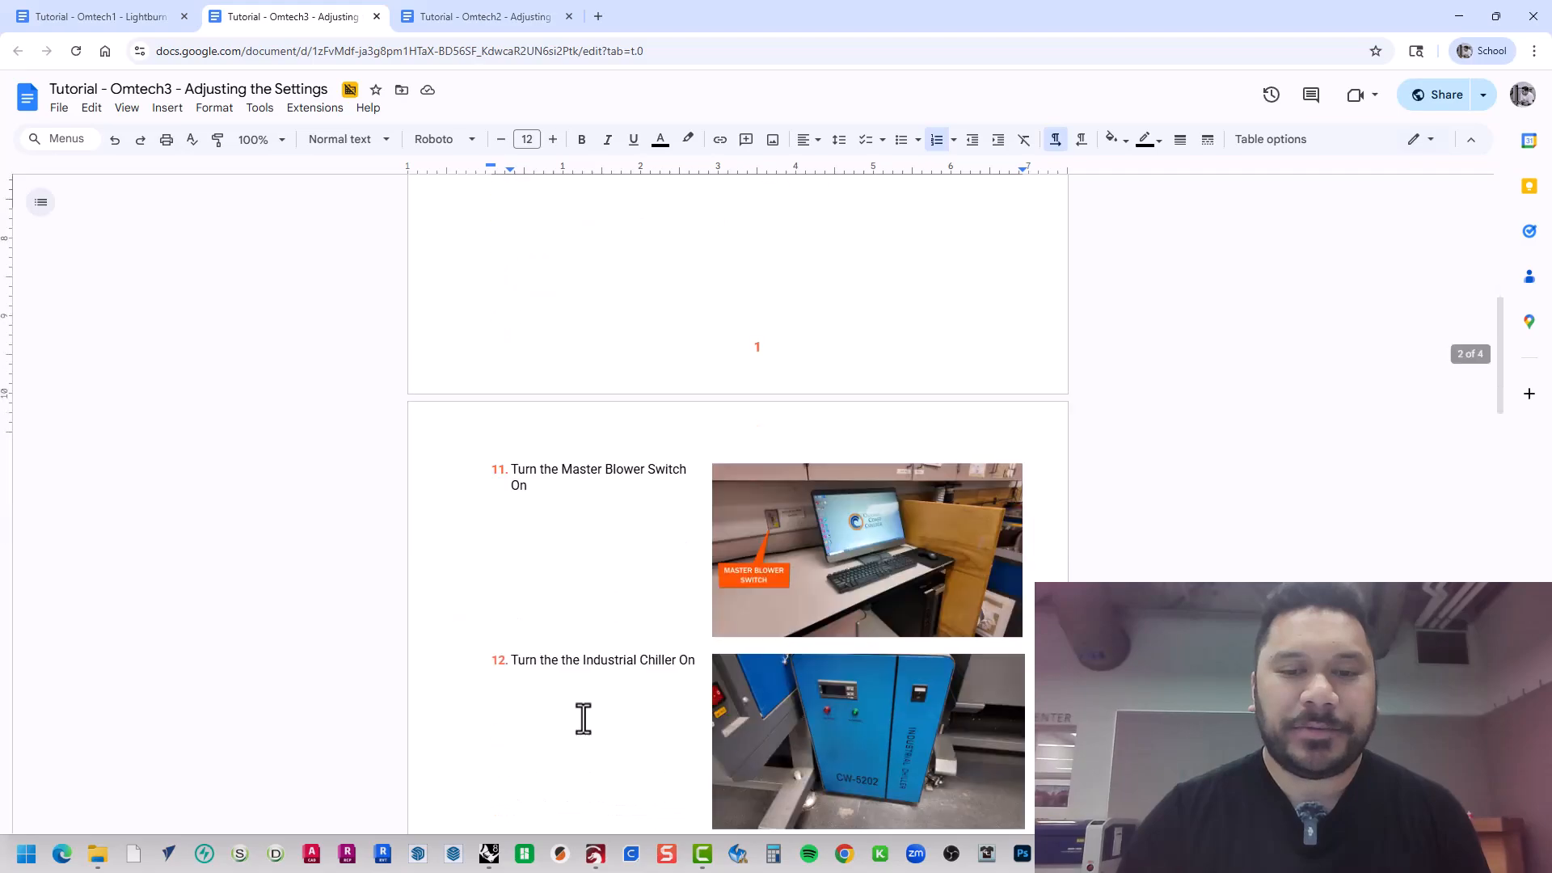
scroll(583, 719, "down", 15)
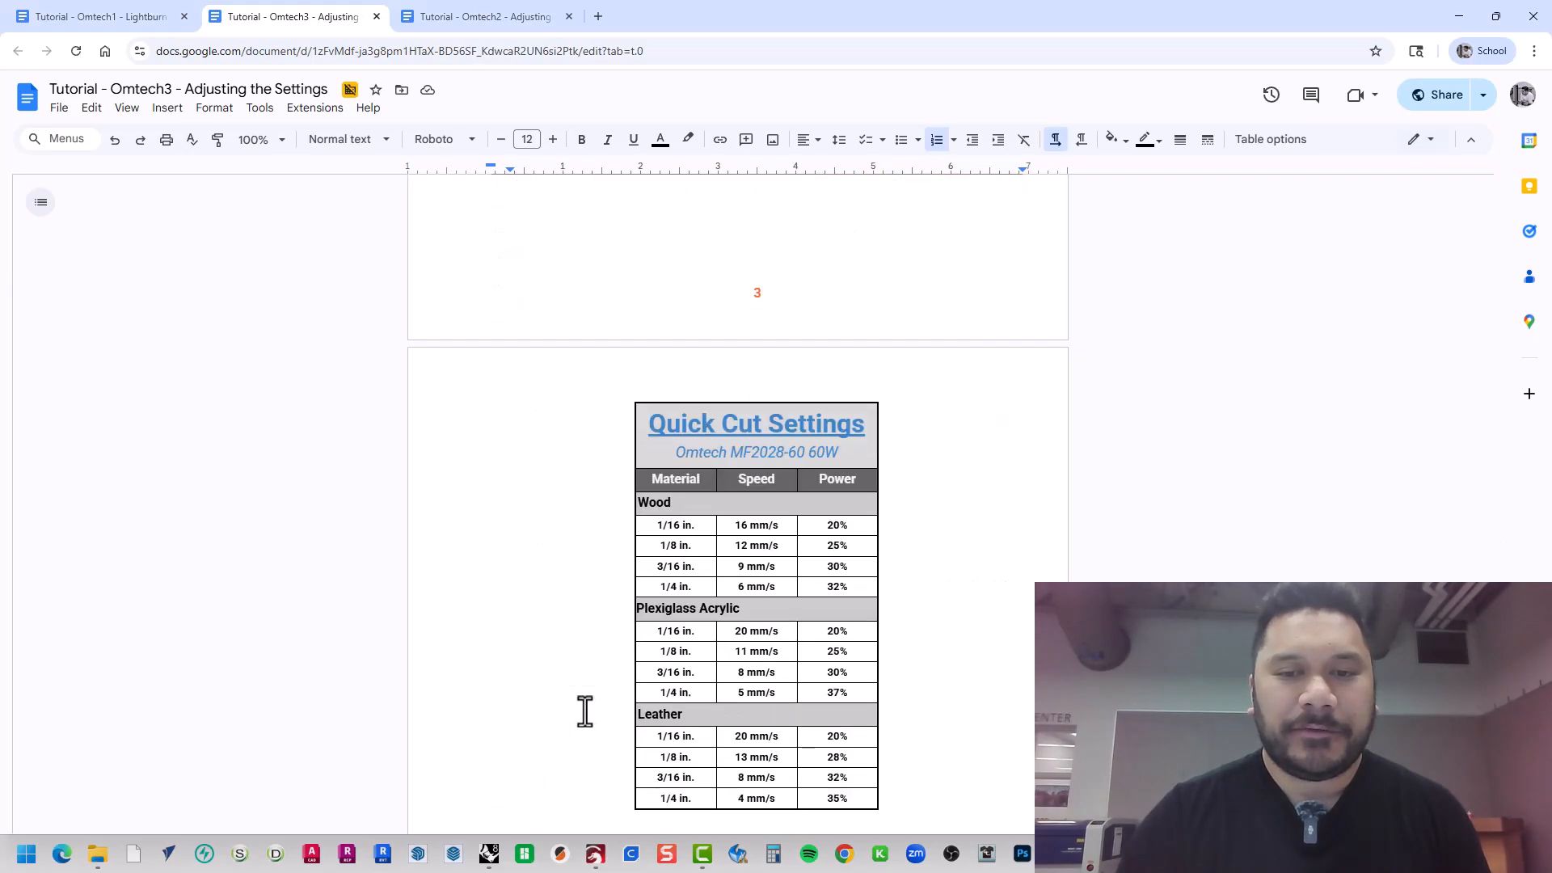
scroll(581, 711, "up", 20)
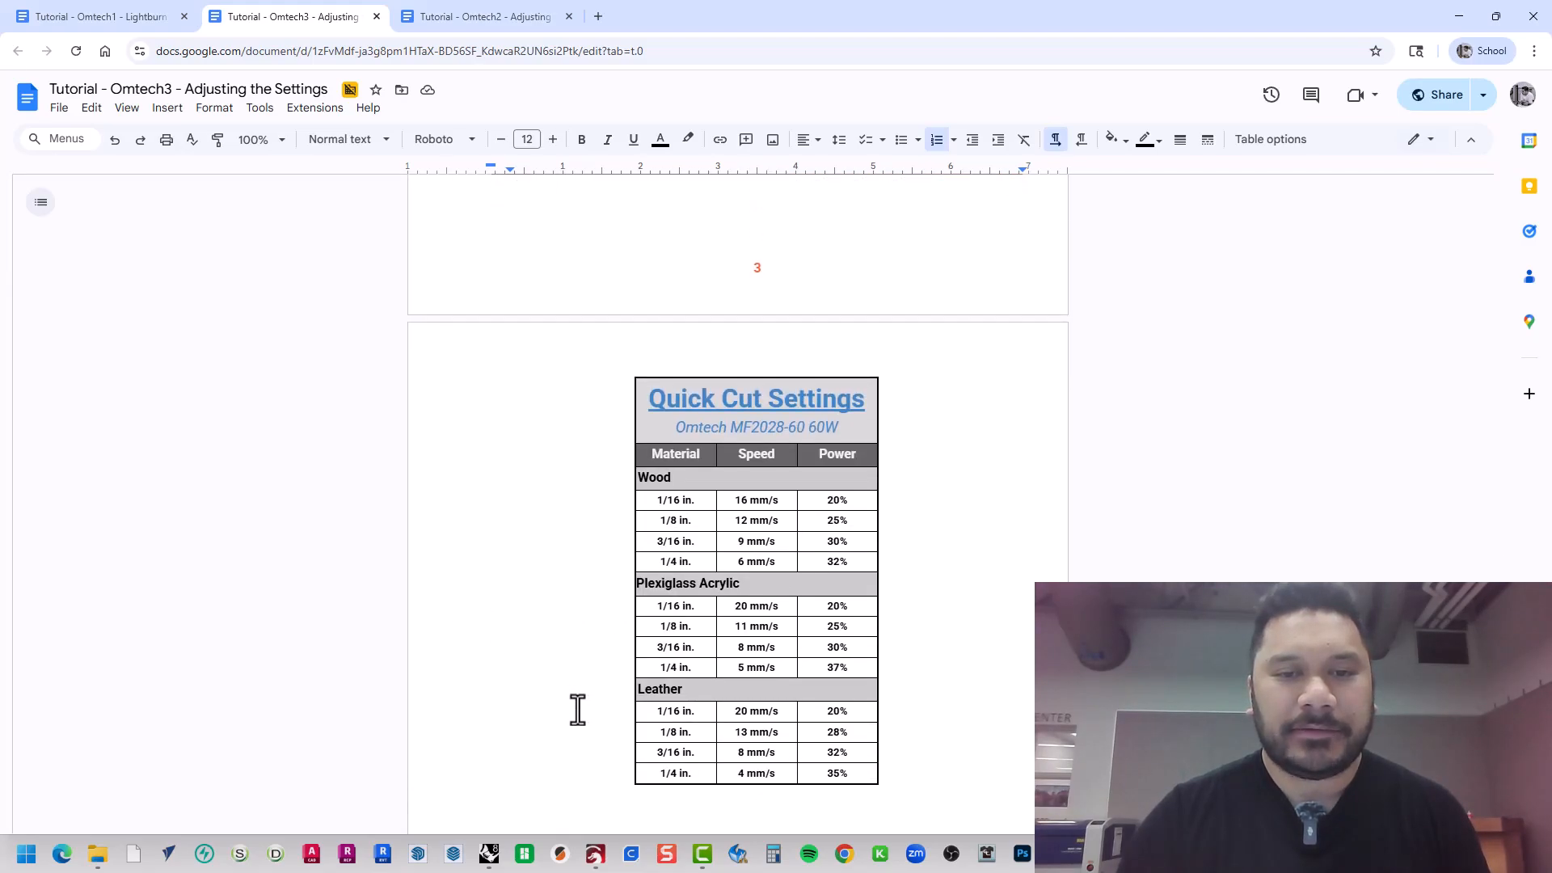
- Return to the beginning of the Omtech1 Initial Setup guide and set the document zoom to 200%
left_click(83, 14)
scroll(566, 404, "up", 10)
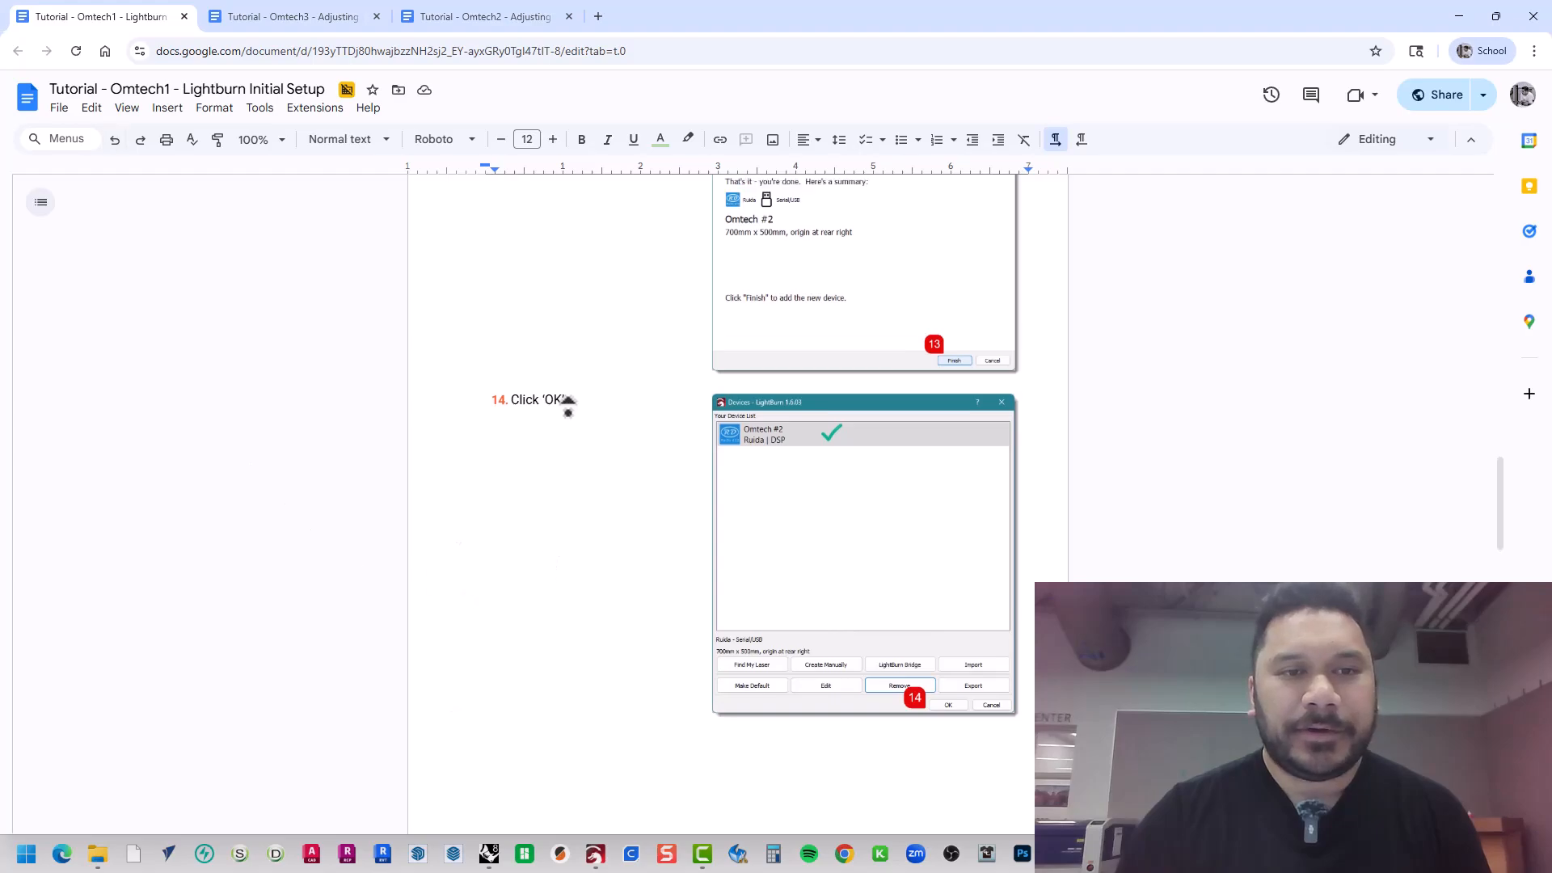
left_click(255, 139)
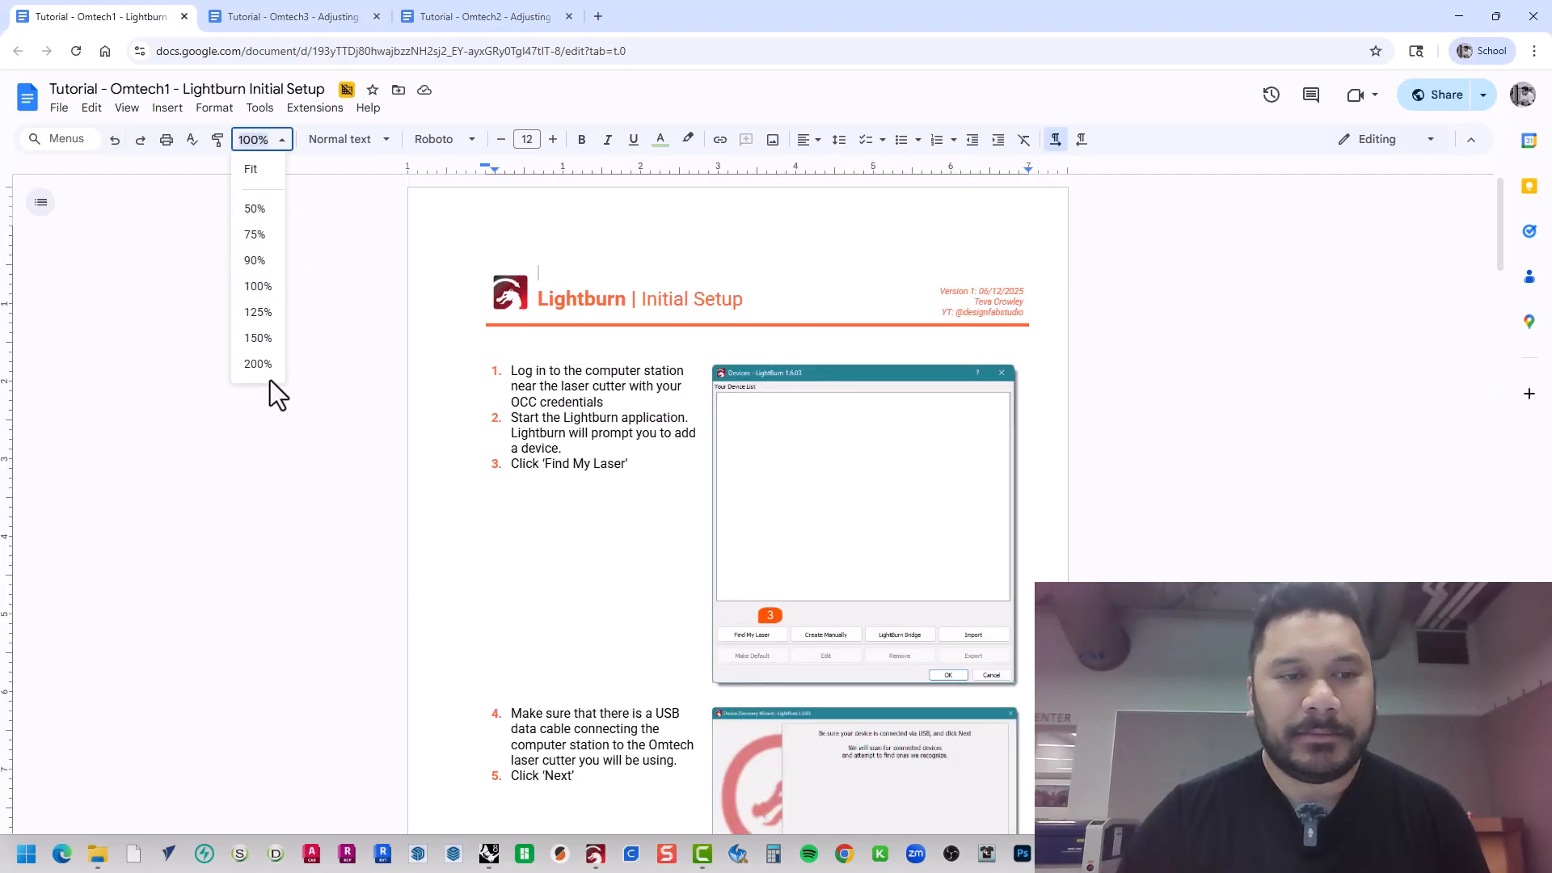
left_click(268, 363)
- Read the guide's login and application start instructions, show the LightBurn workspace, and return to the guide
scroll(264, 437, "down", 3)
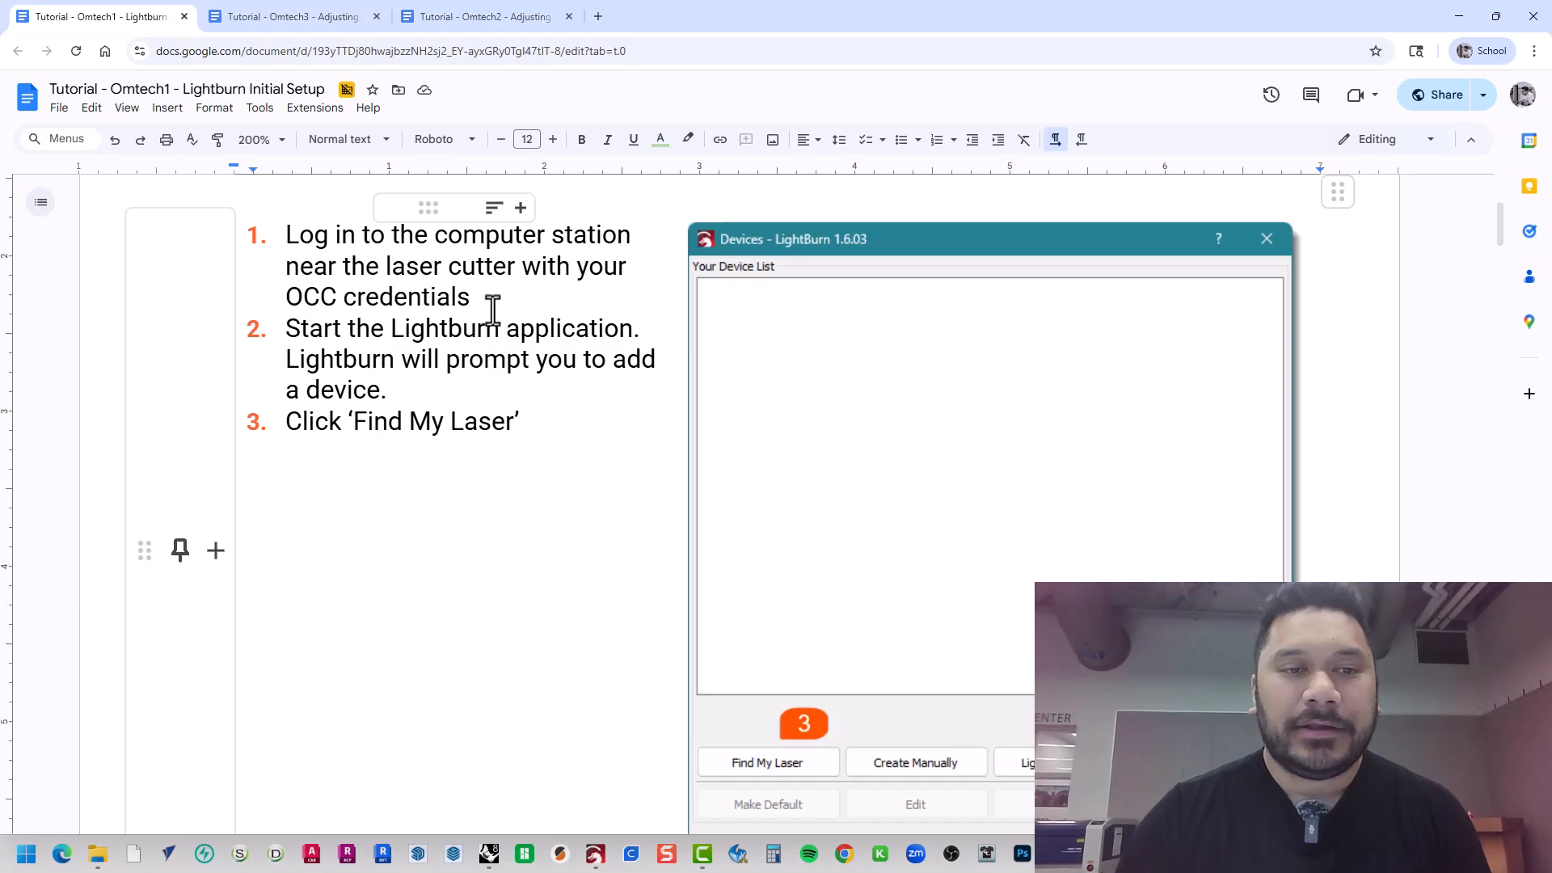
scroll(488, 328, "down", 1)
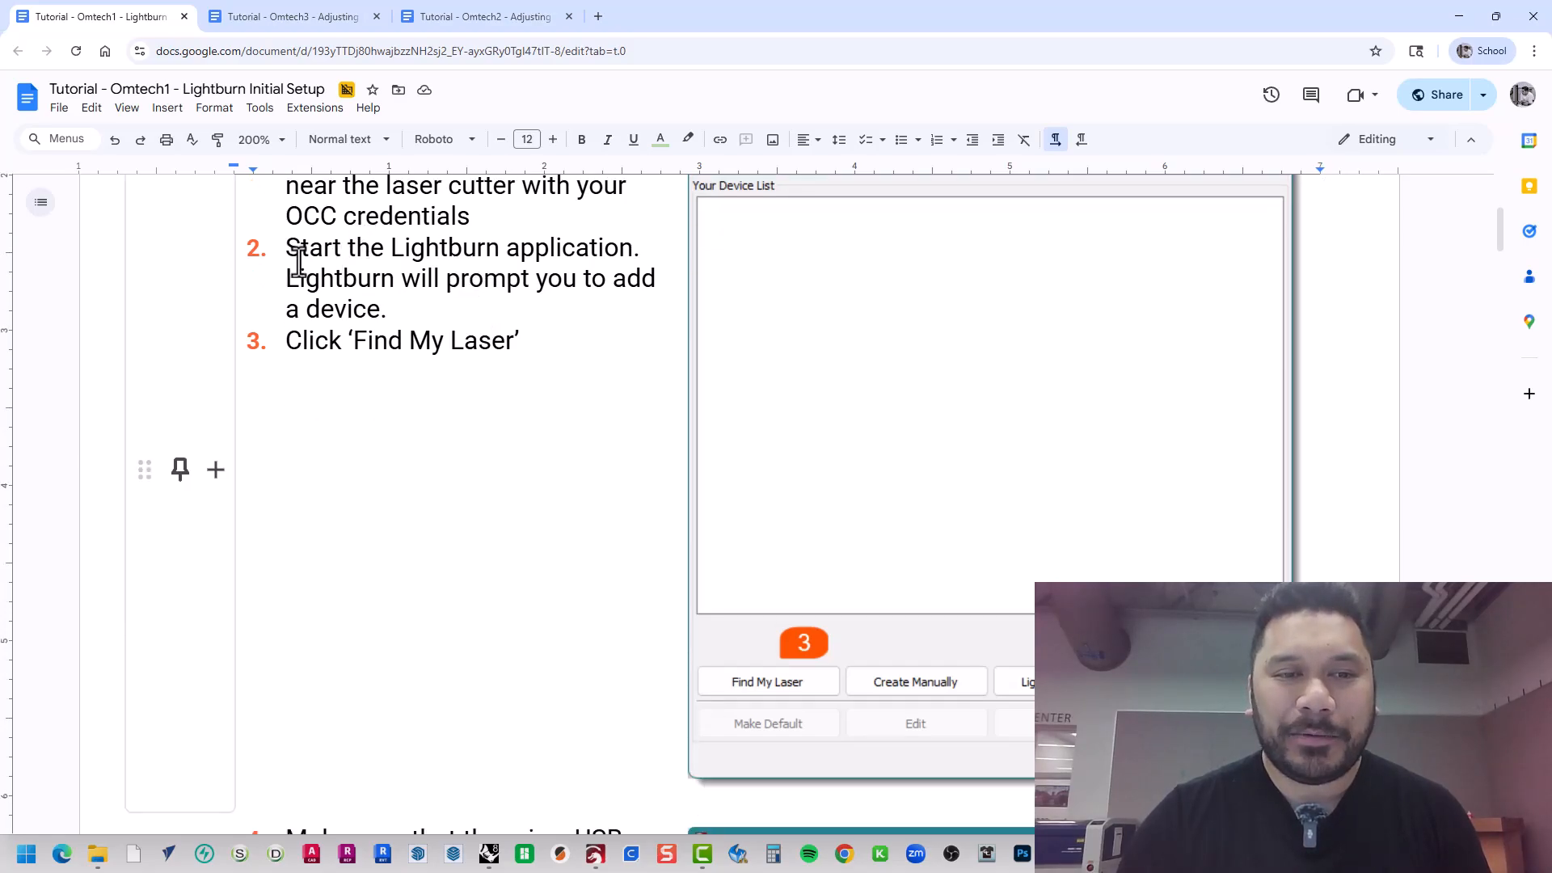
left_click(596, 854)
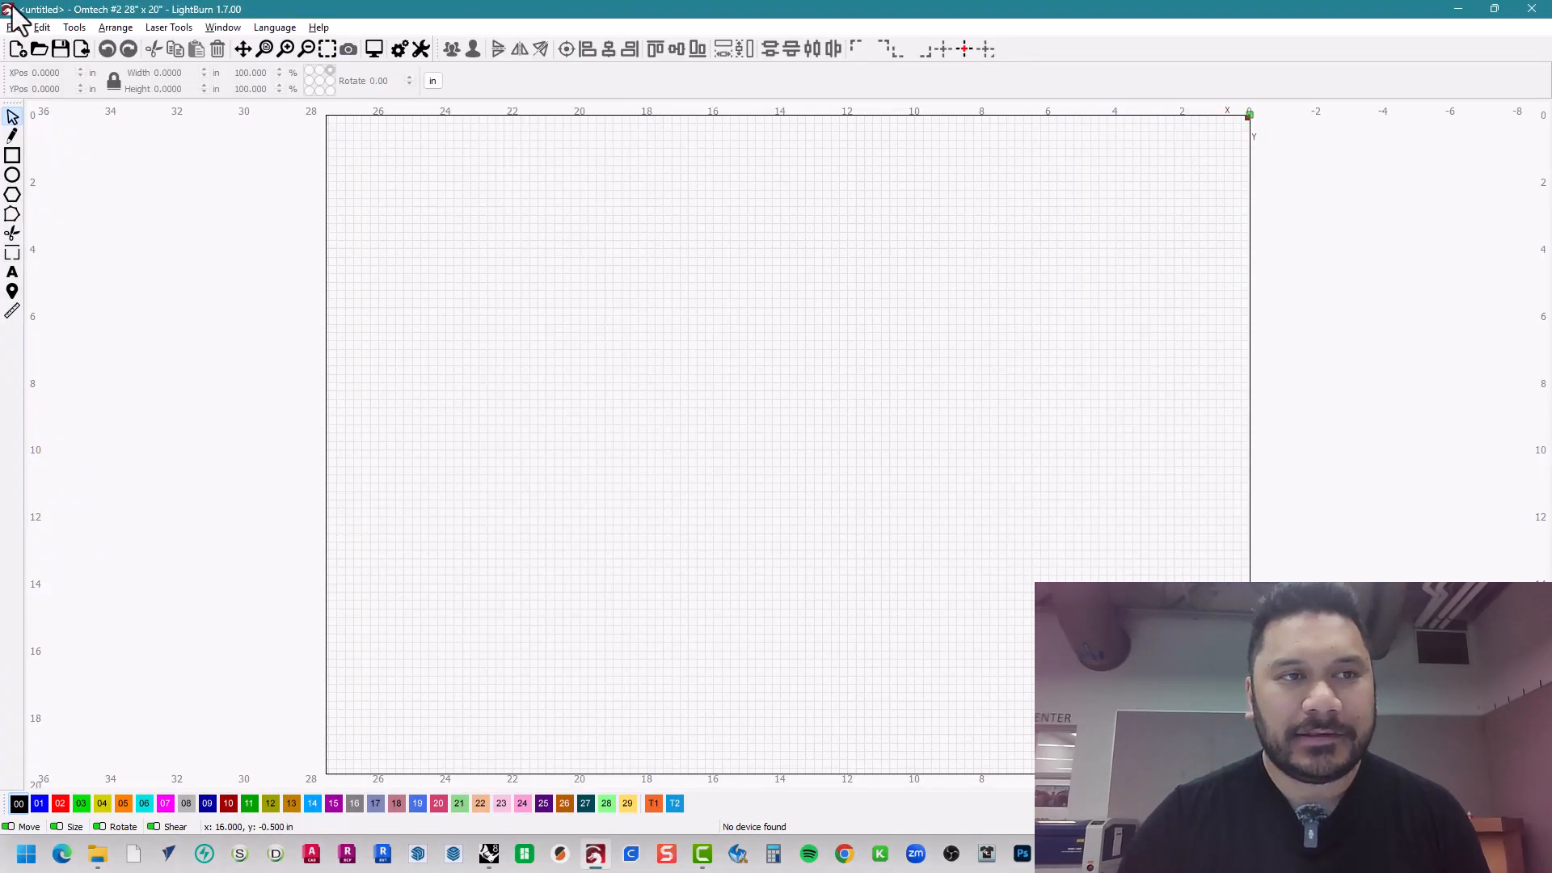
left_click(1457, 9)
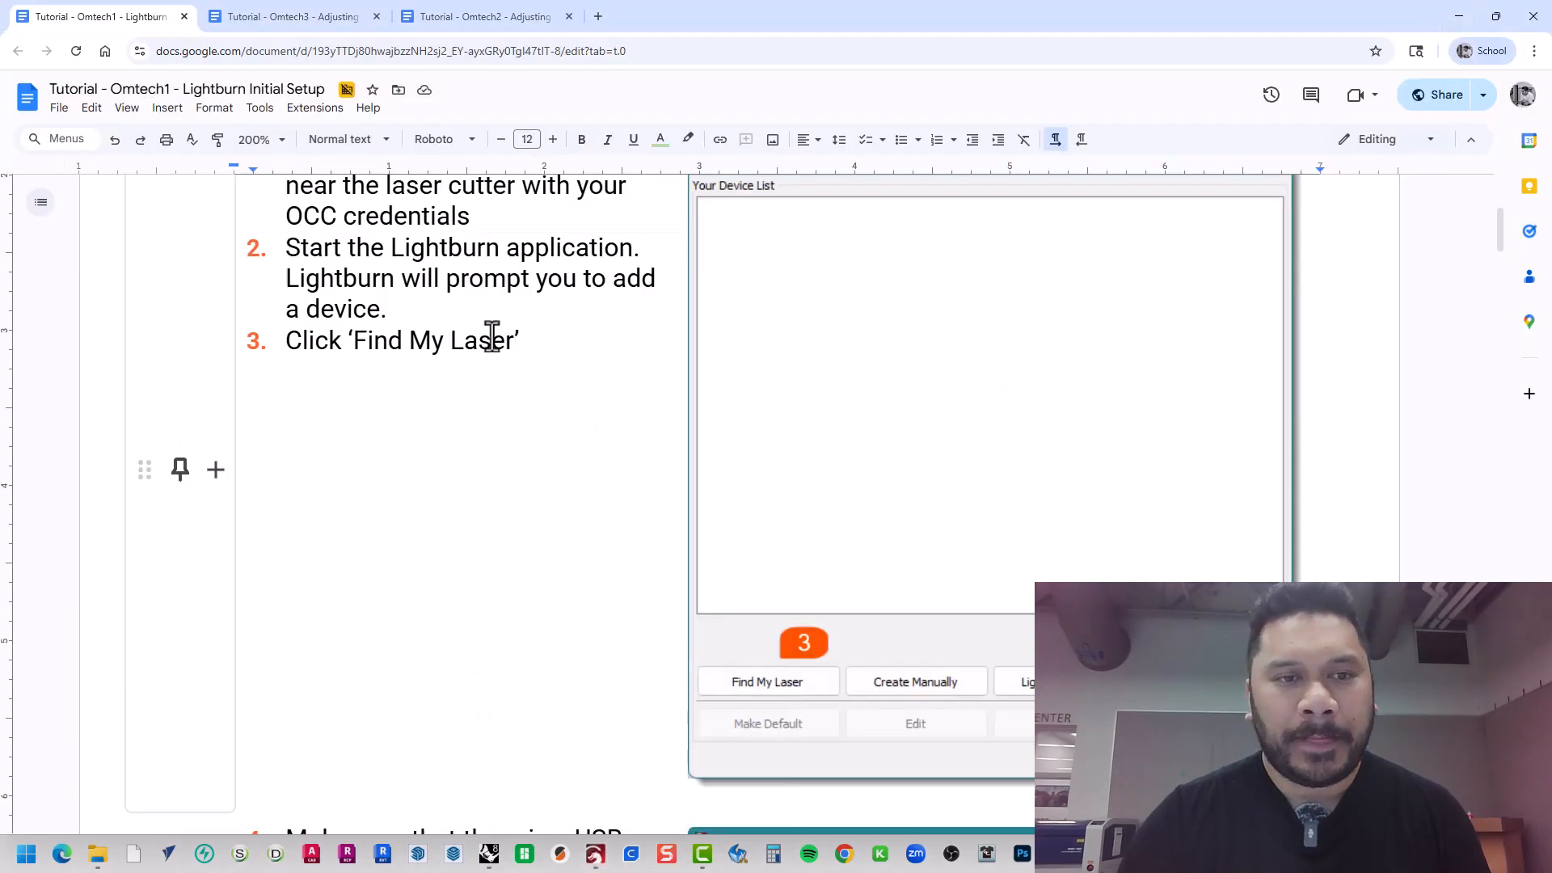
- Examine steps 1 to 3 of the guide and the pictured Devices window with its Find My Laser option
scroll(520, 388, "up", 2)
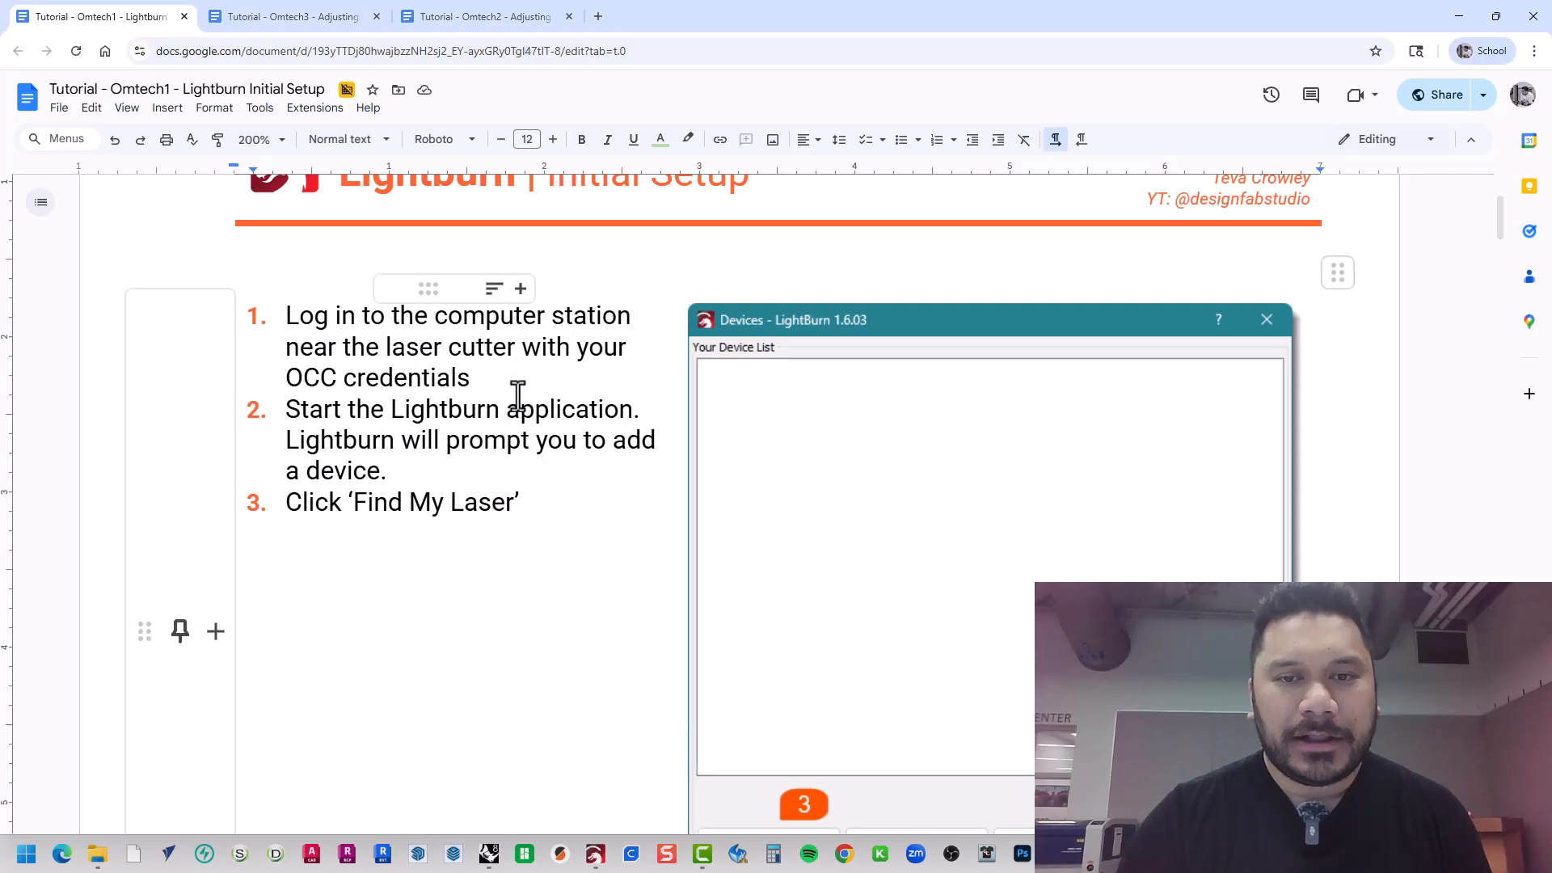
scroll(510, 395, "down", 2)
scroll(873, 453, "up", 1)
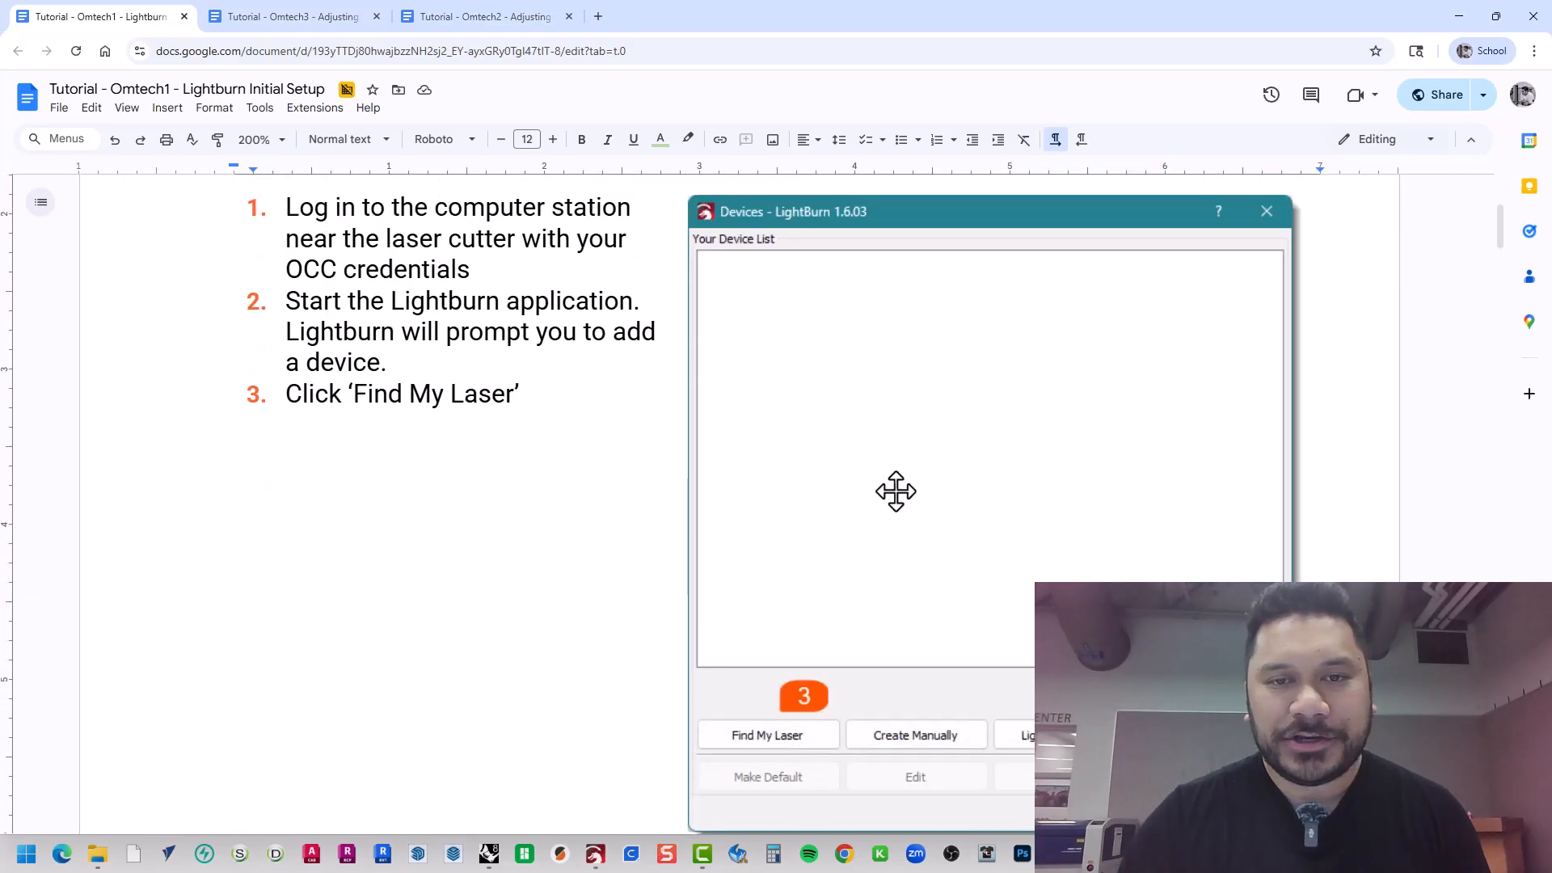
scroll(921, 558, "down", 2)
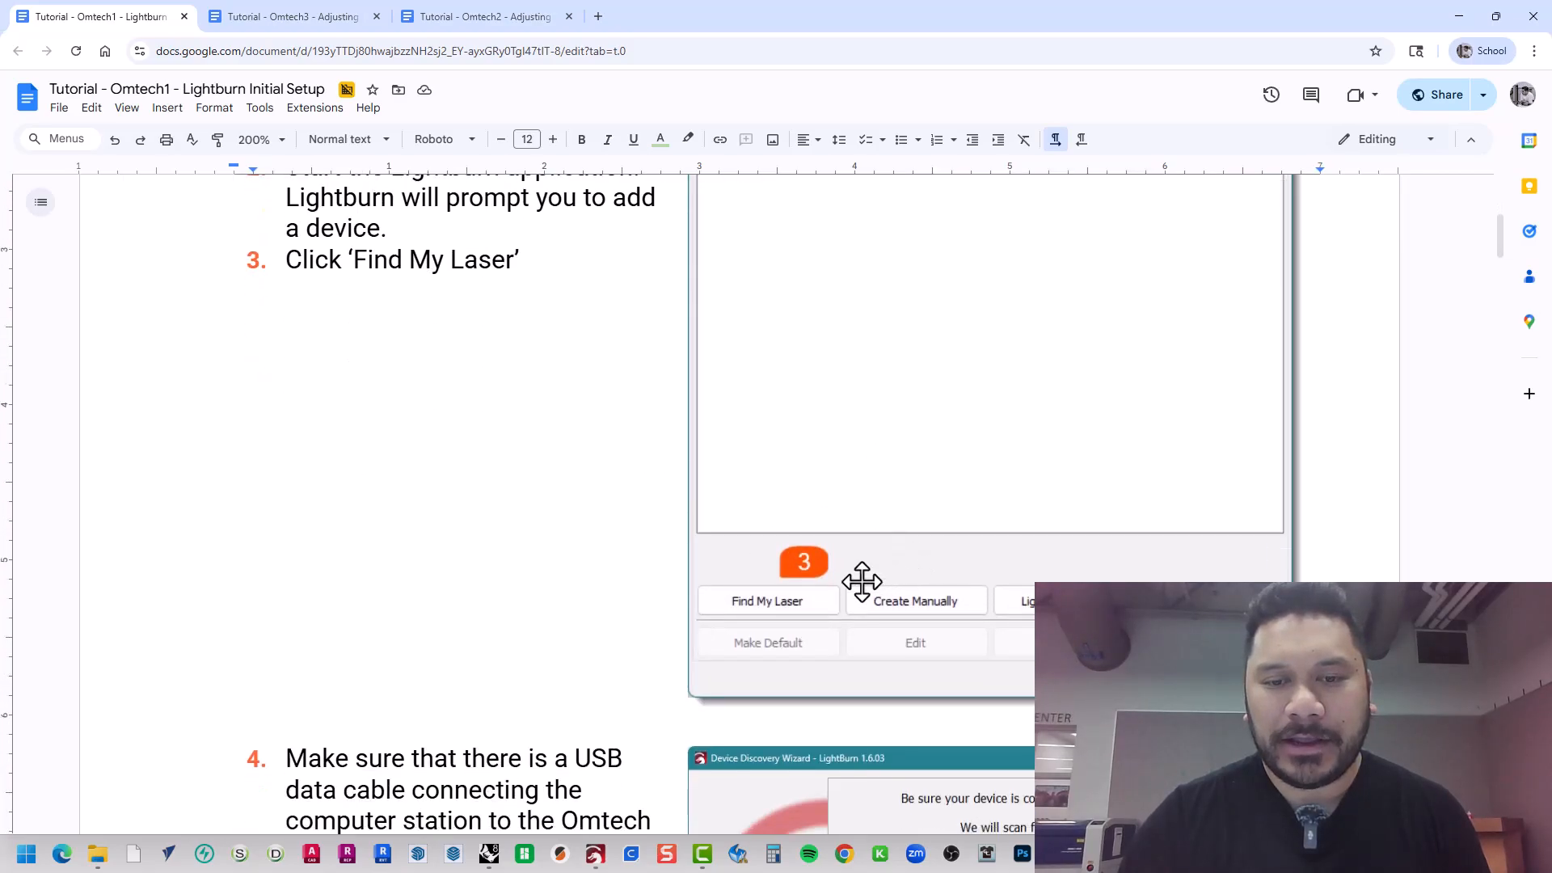
scroll(801, 558, "up", 4)
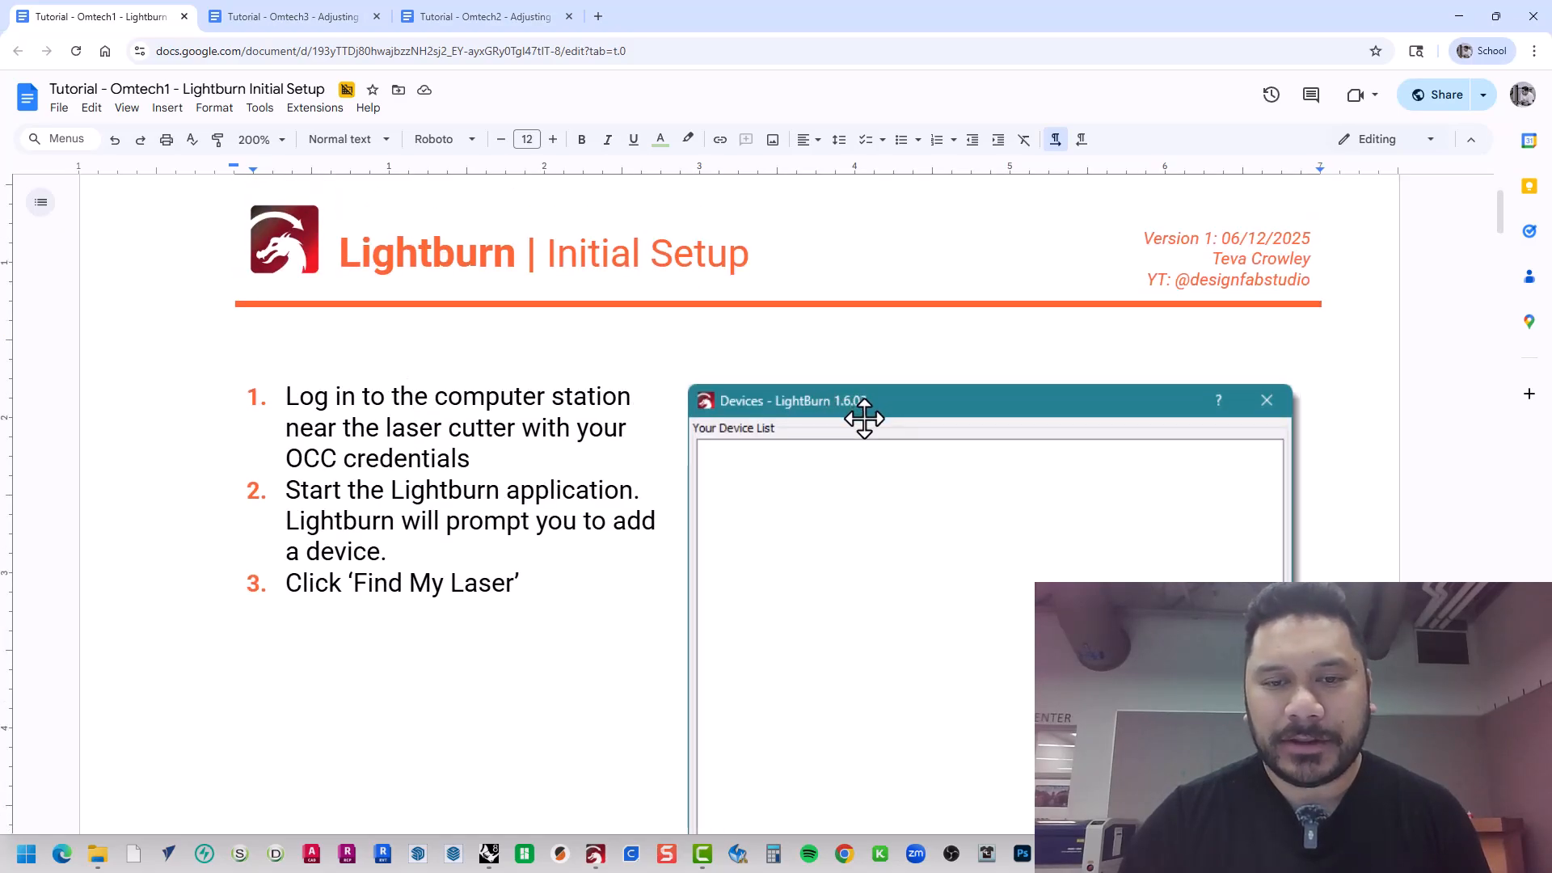
scroll(864, 418, "down", 2)
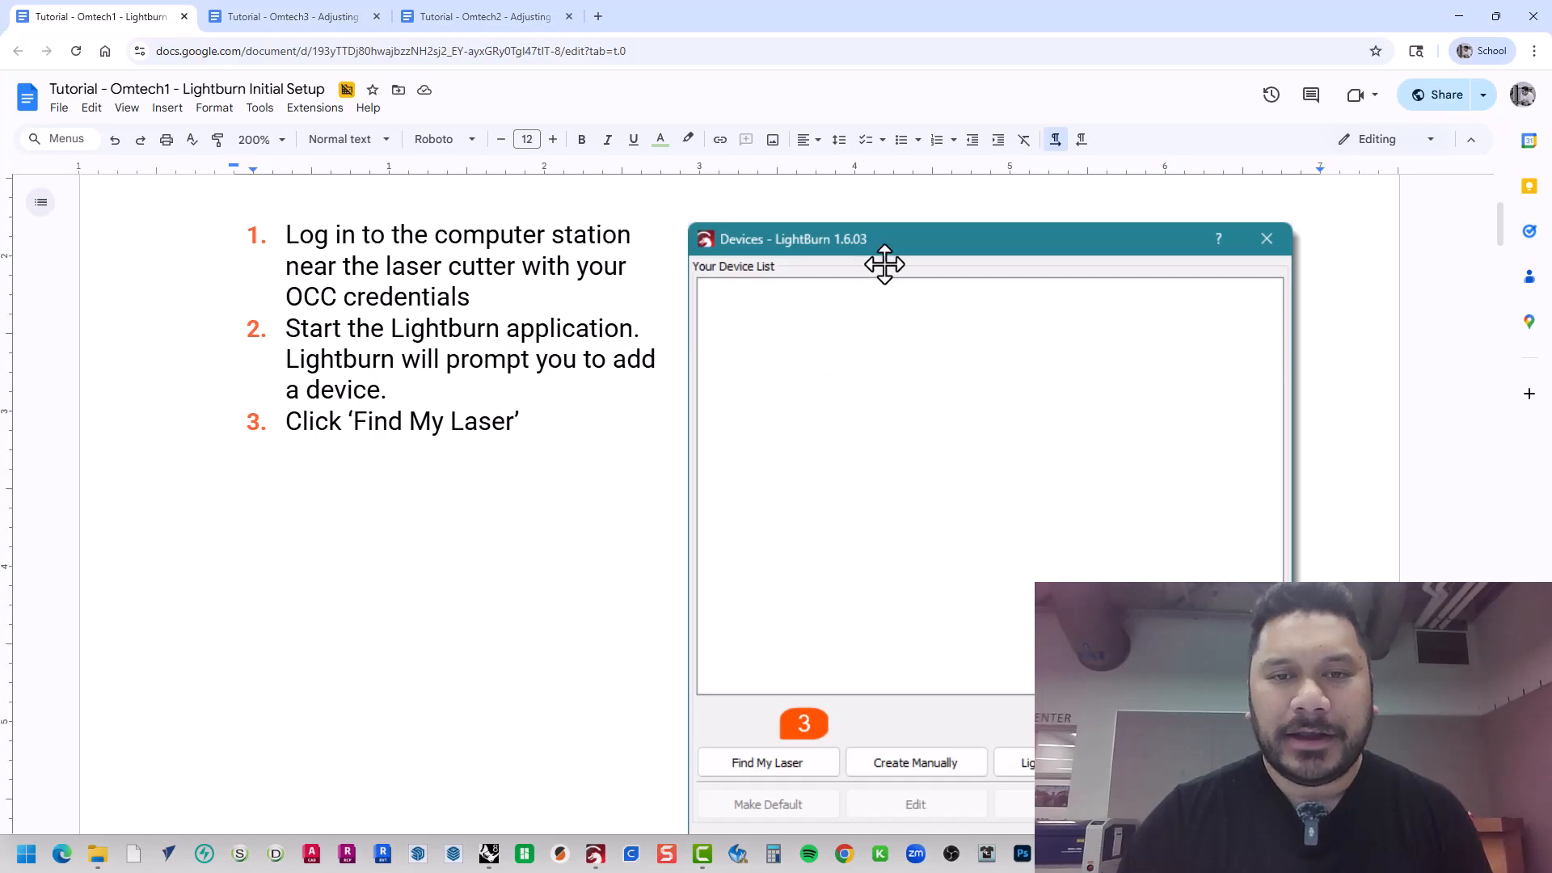
scroll(813, 404, "down", 2)
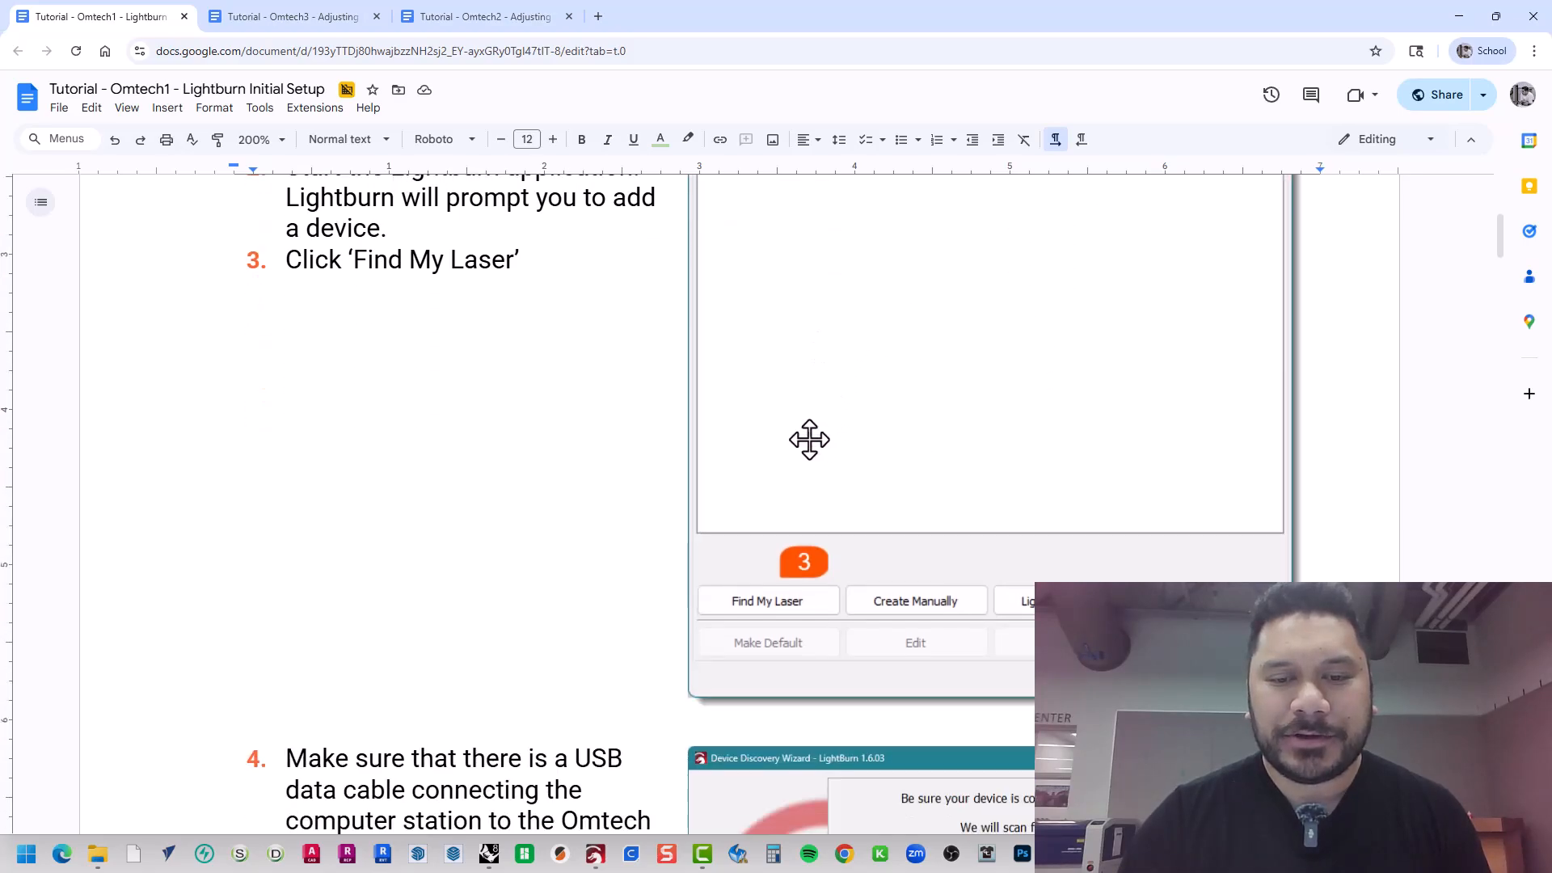
- Read steps 4 to 7 of the guide on the USB connection and adding the Serial/USB device in the Device Discovery Wizard
scroll(809, 586, "down", 4)
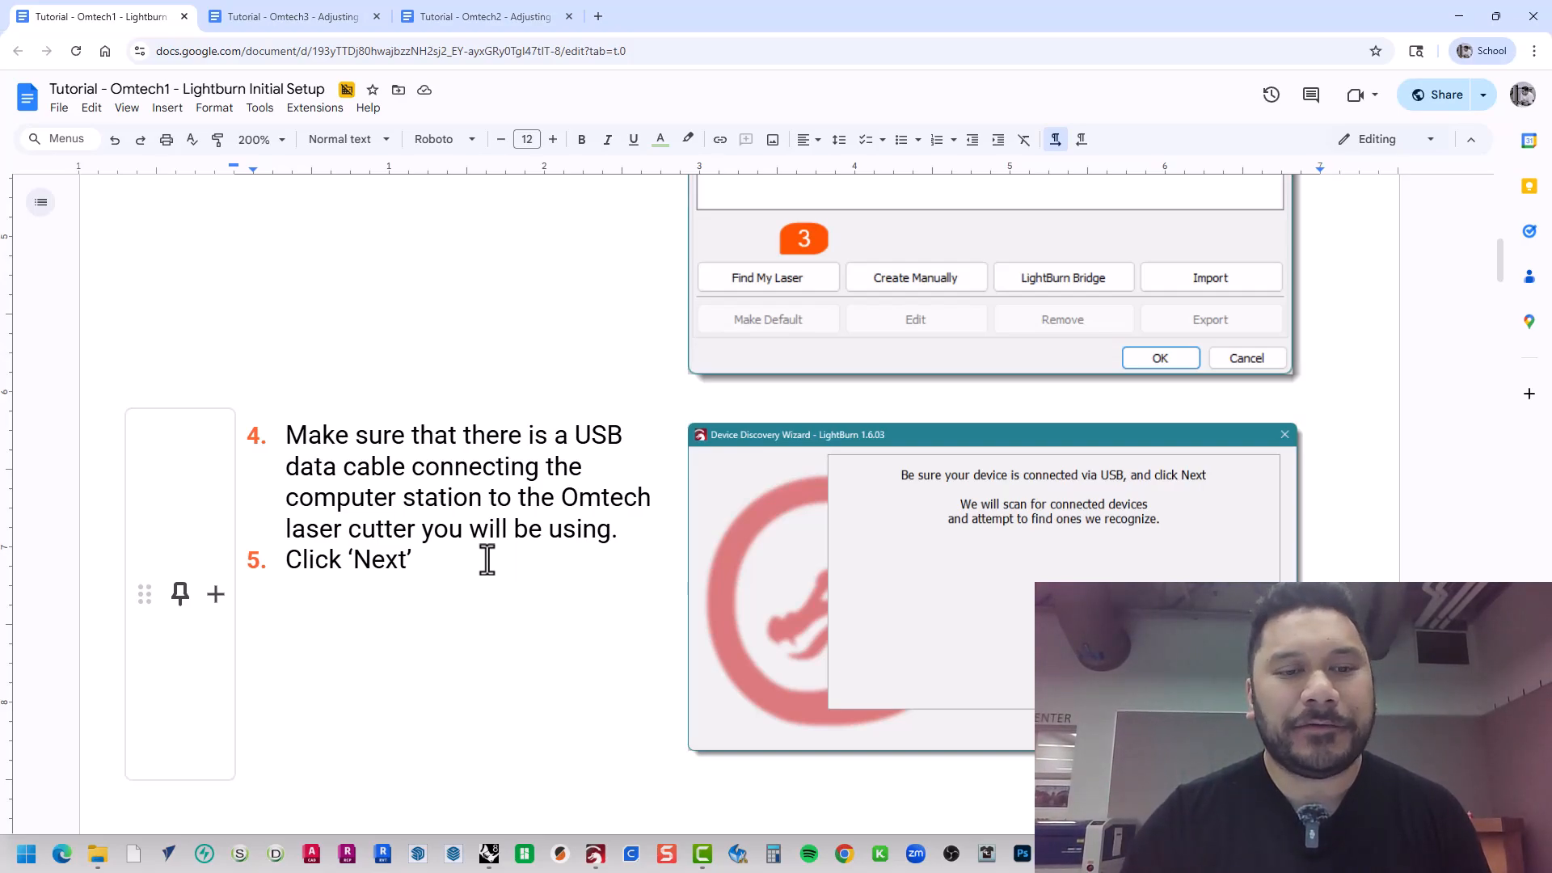
scroll(483, 560, "down", 1)
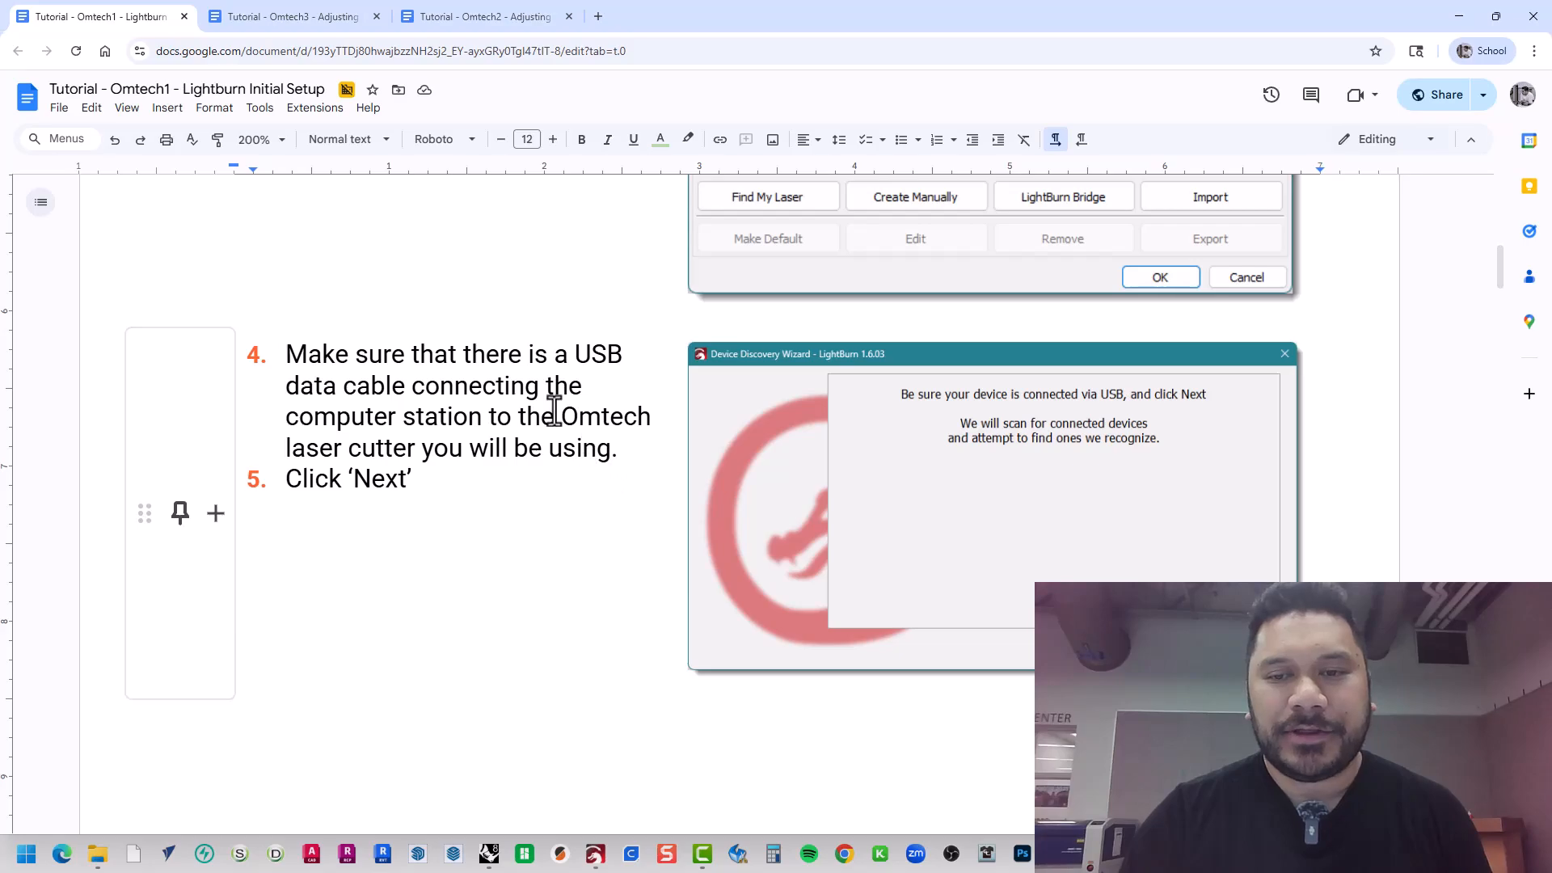
scroll(1018, 629, "down", 12)
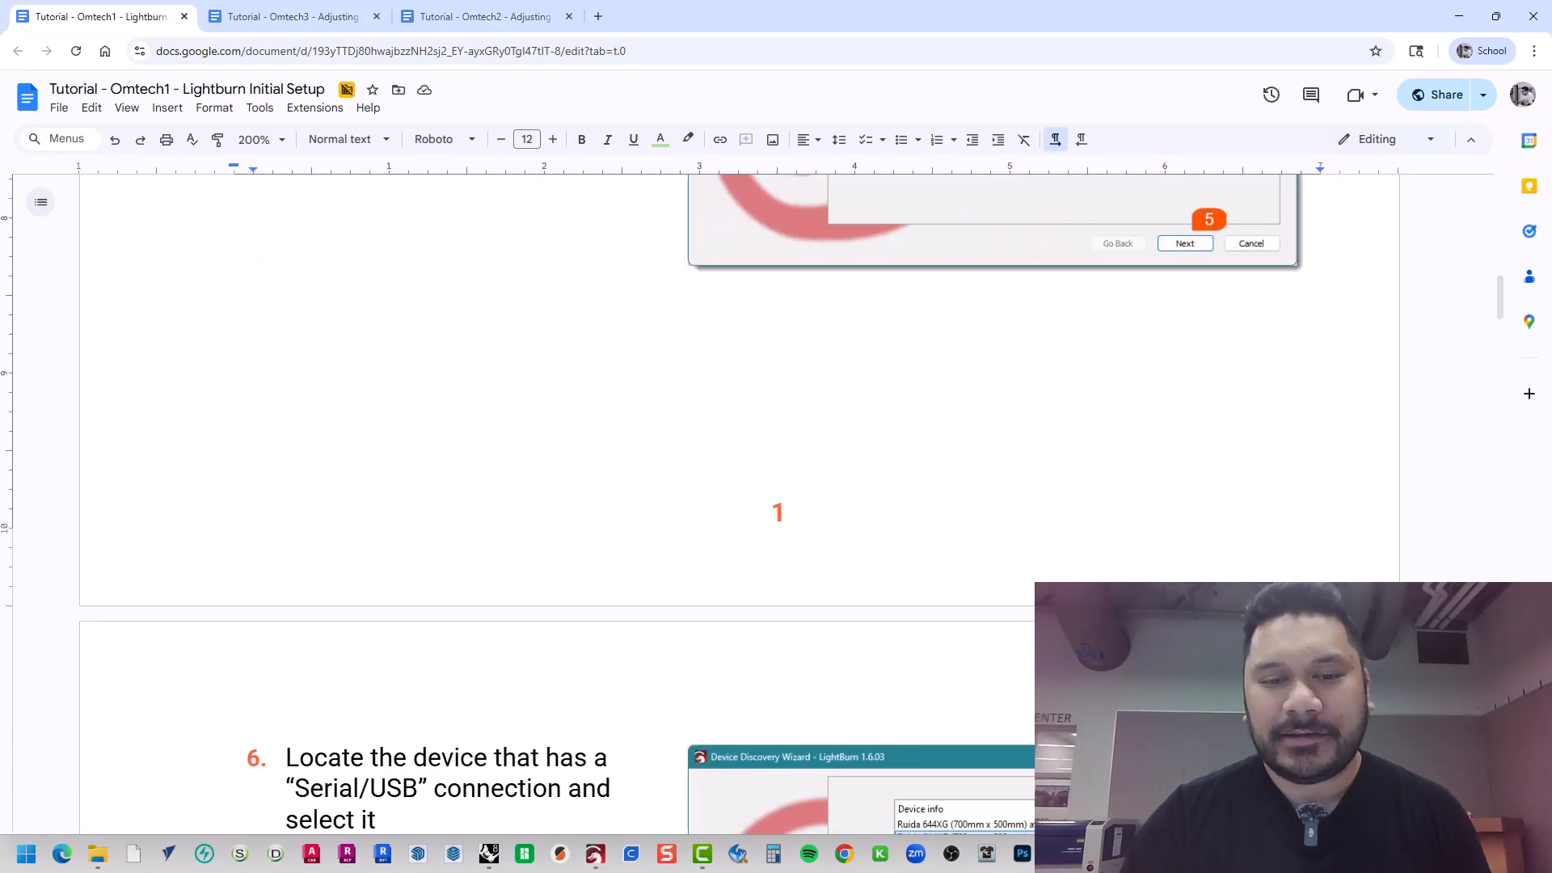
scroll(1018, 629, "up", 1)
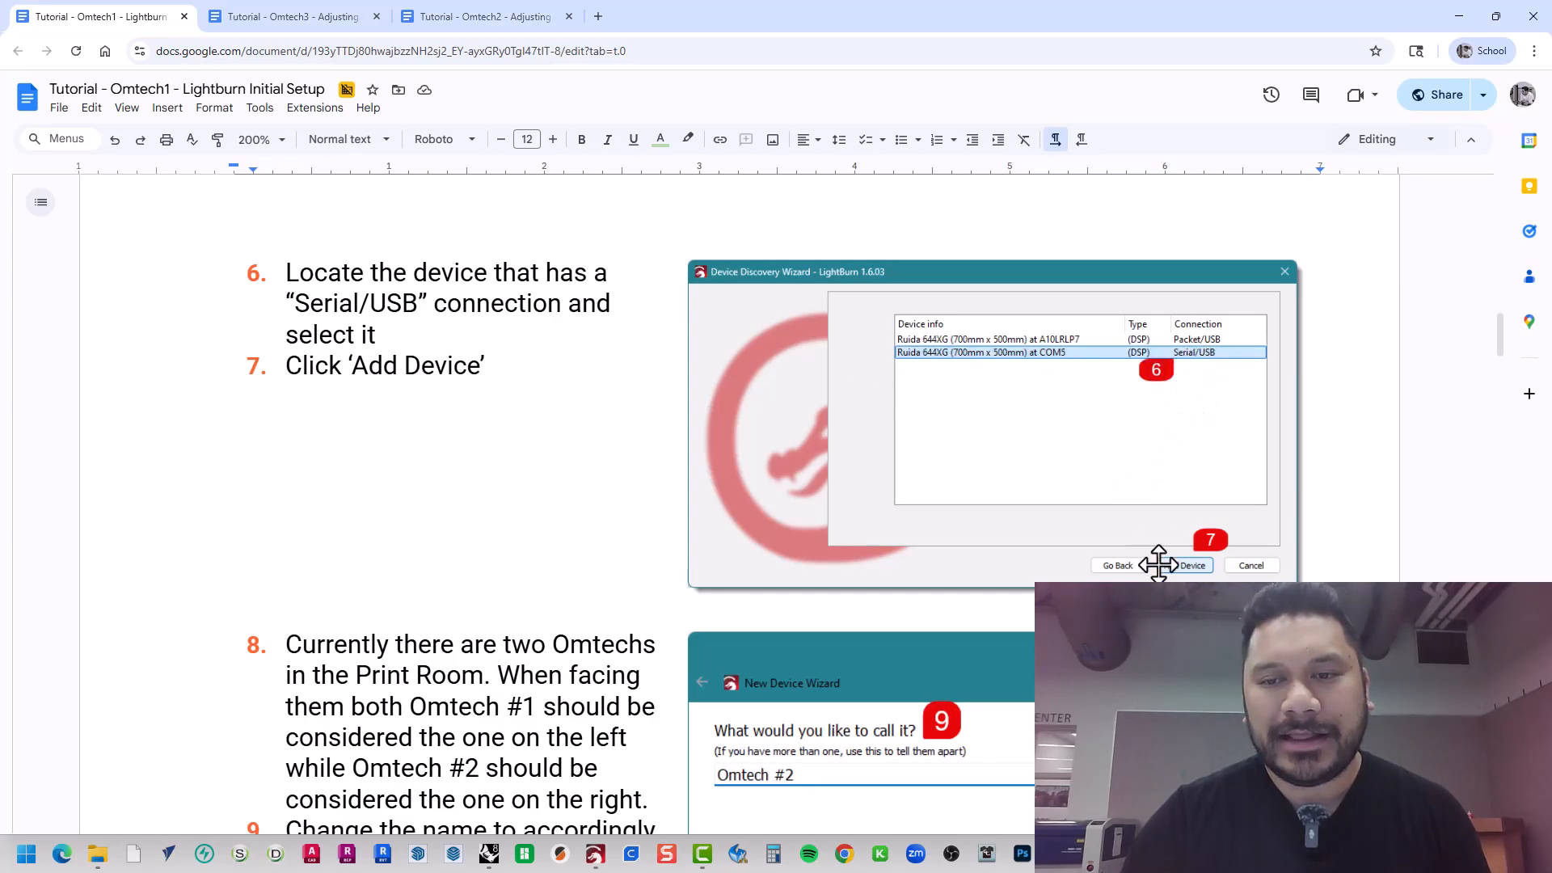
- Read step 8 about the two Omtechs, check their placement in the Omtech3 tutorial's photo, and return to the Omtech1 guide
scroll(1185, 566, "down", 4)
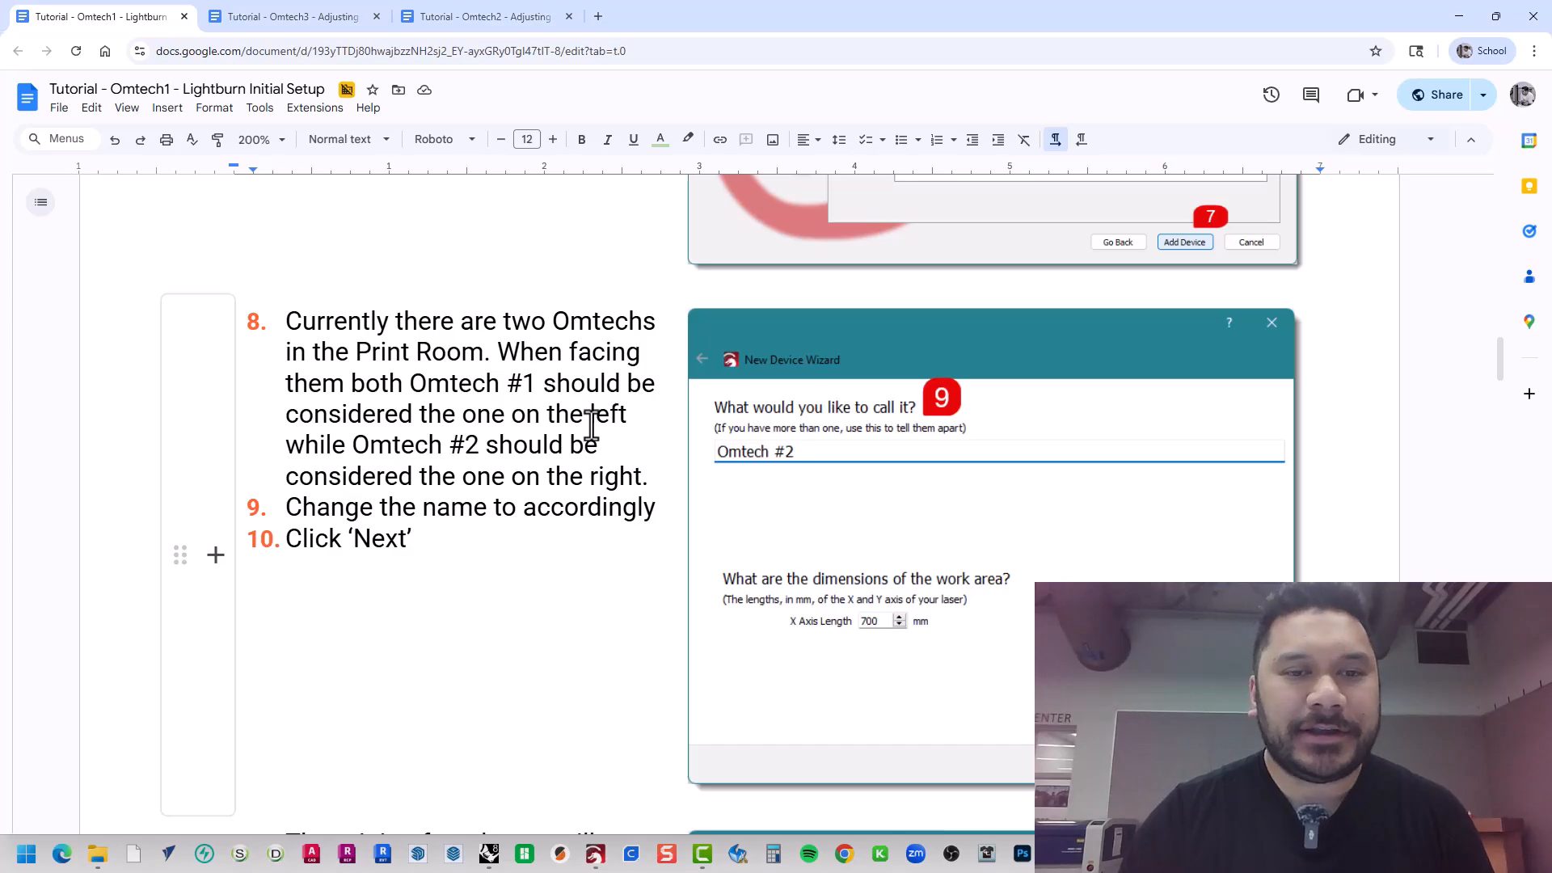
left_click(505, 14)
left_click(291, 16)
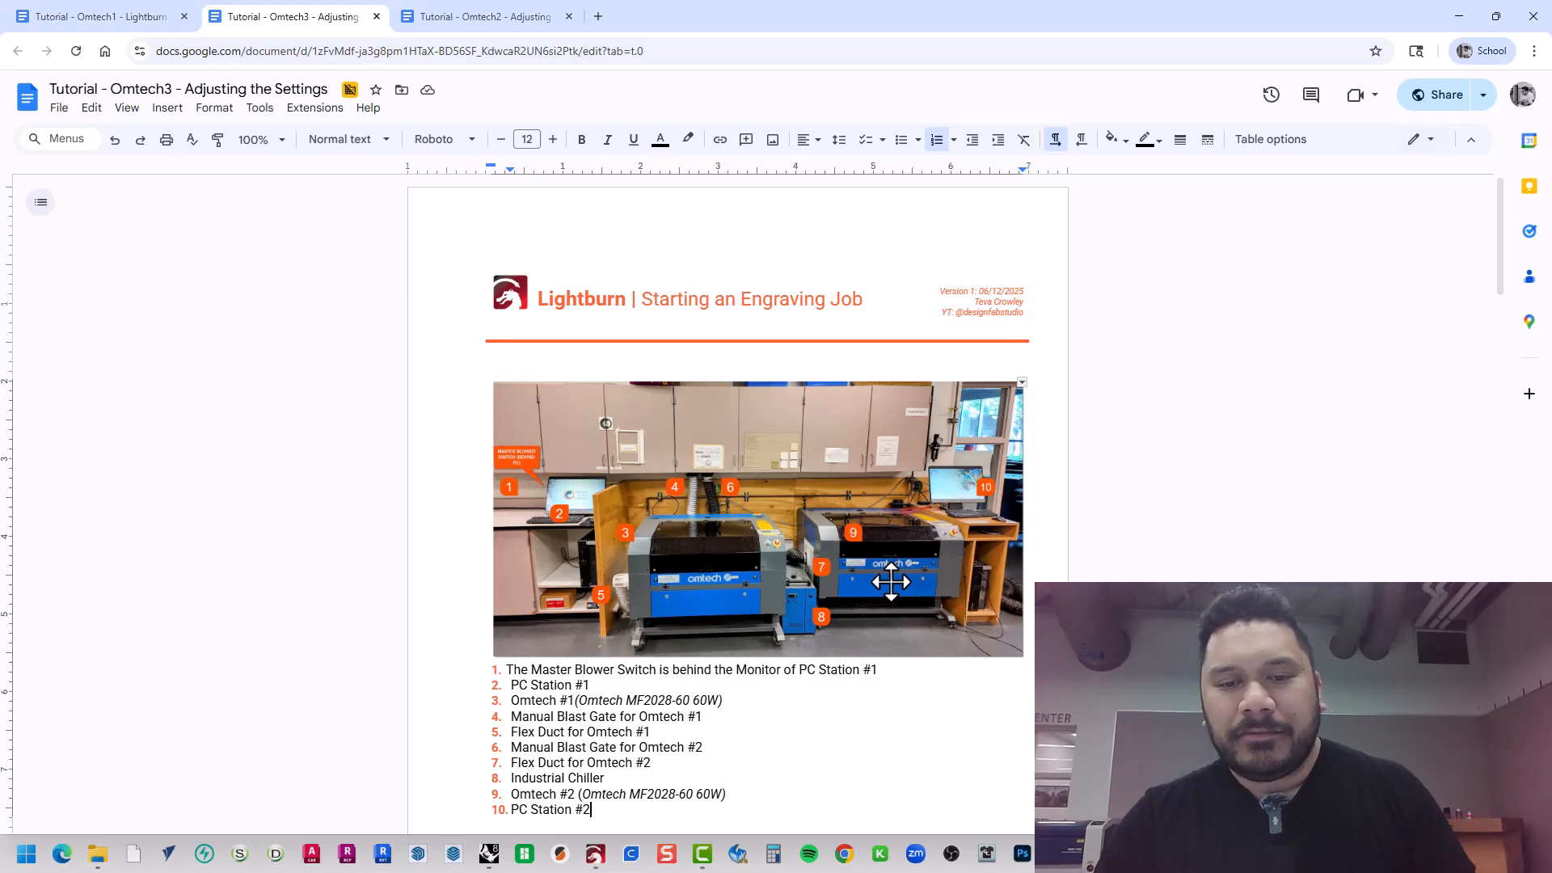
left_click(103, 16)
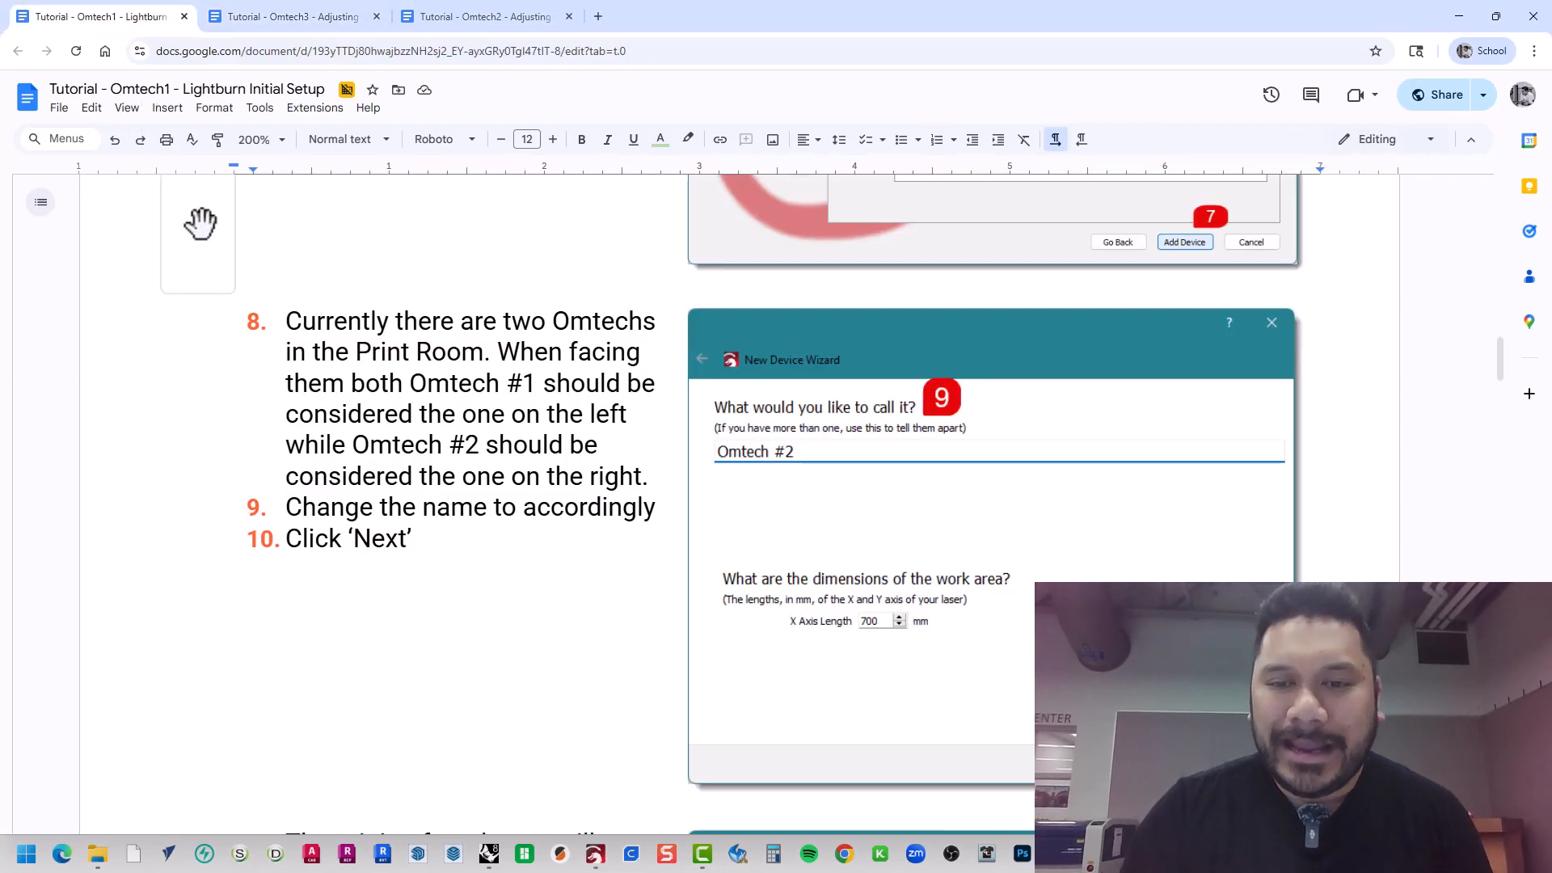
- Examine steps 8 to 10 on naming the device Omtech #1 or #2, briefly highlighting the passage that tells them apart
left_click(514, 547)
scroll(495, 544, "down", 1)
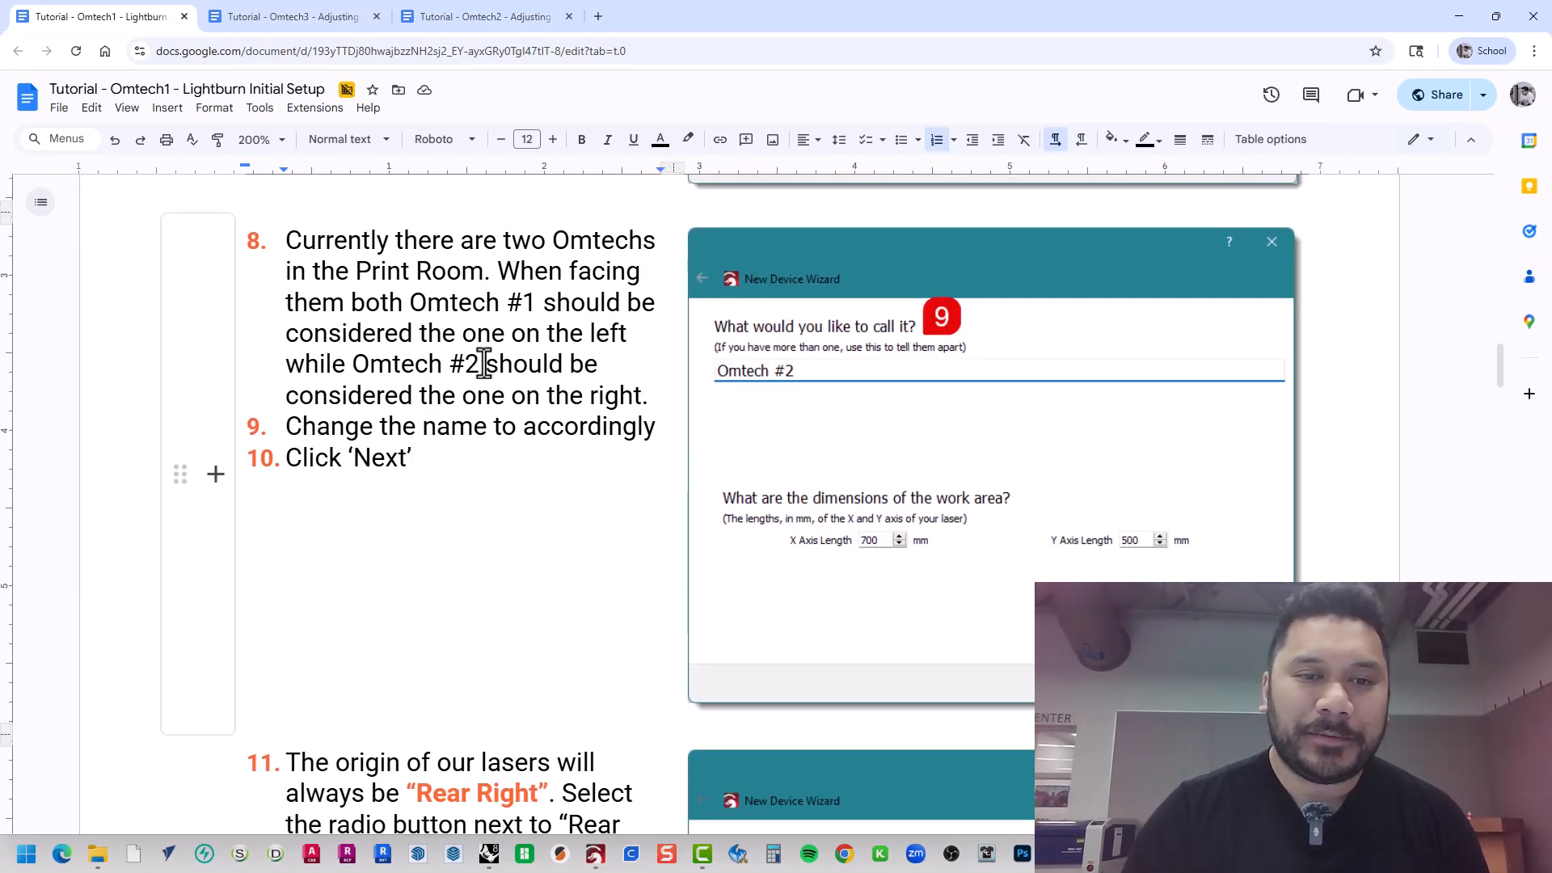
left_click_drag(483, 364, 409, 299)
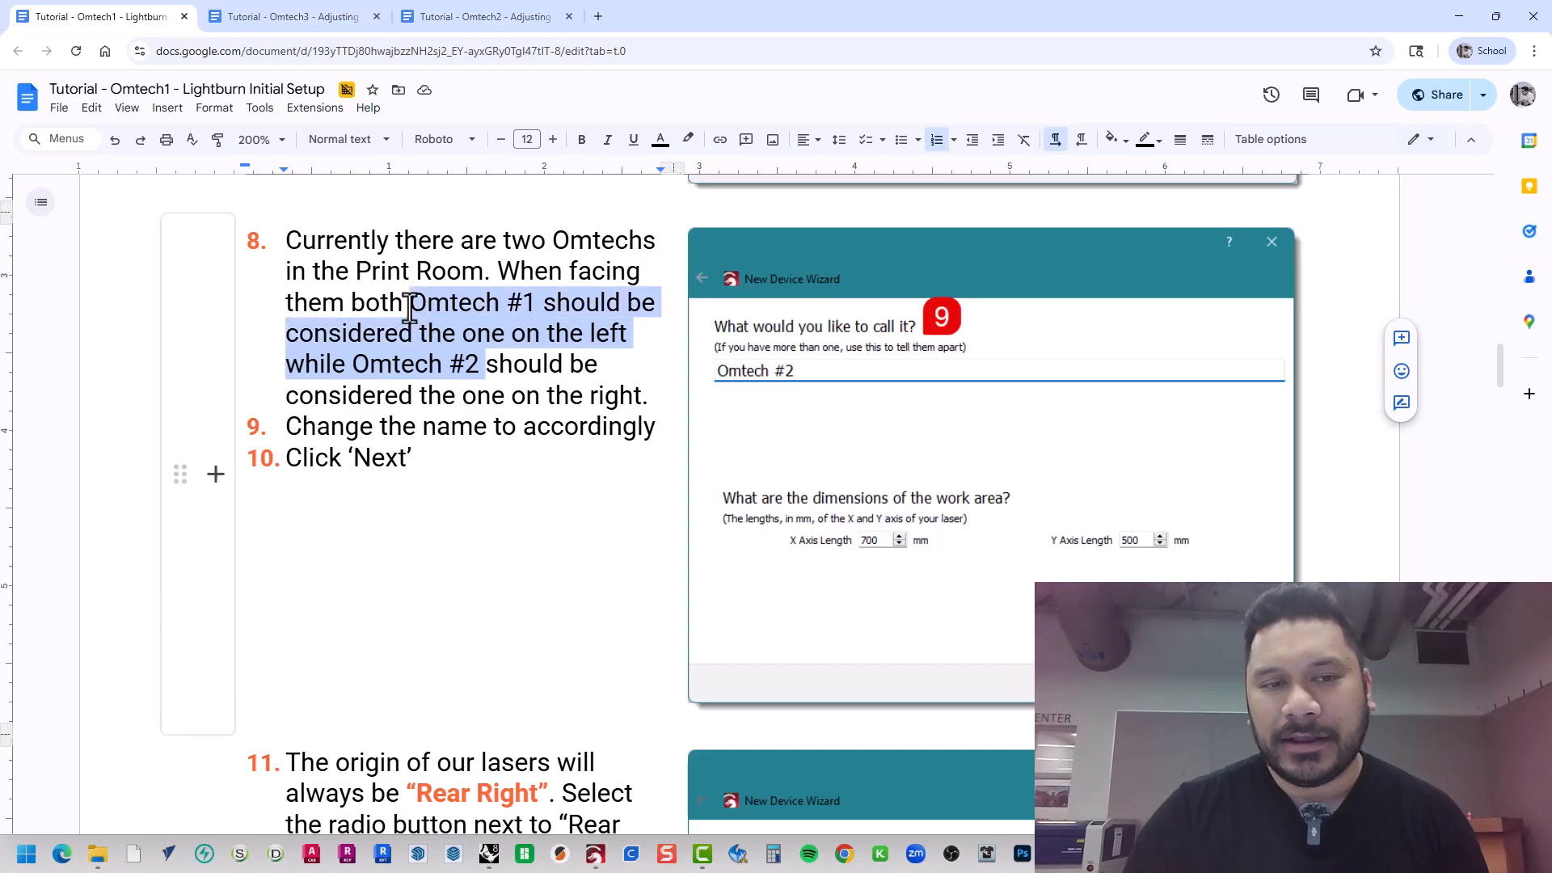
left_click(409, 305)
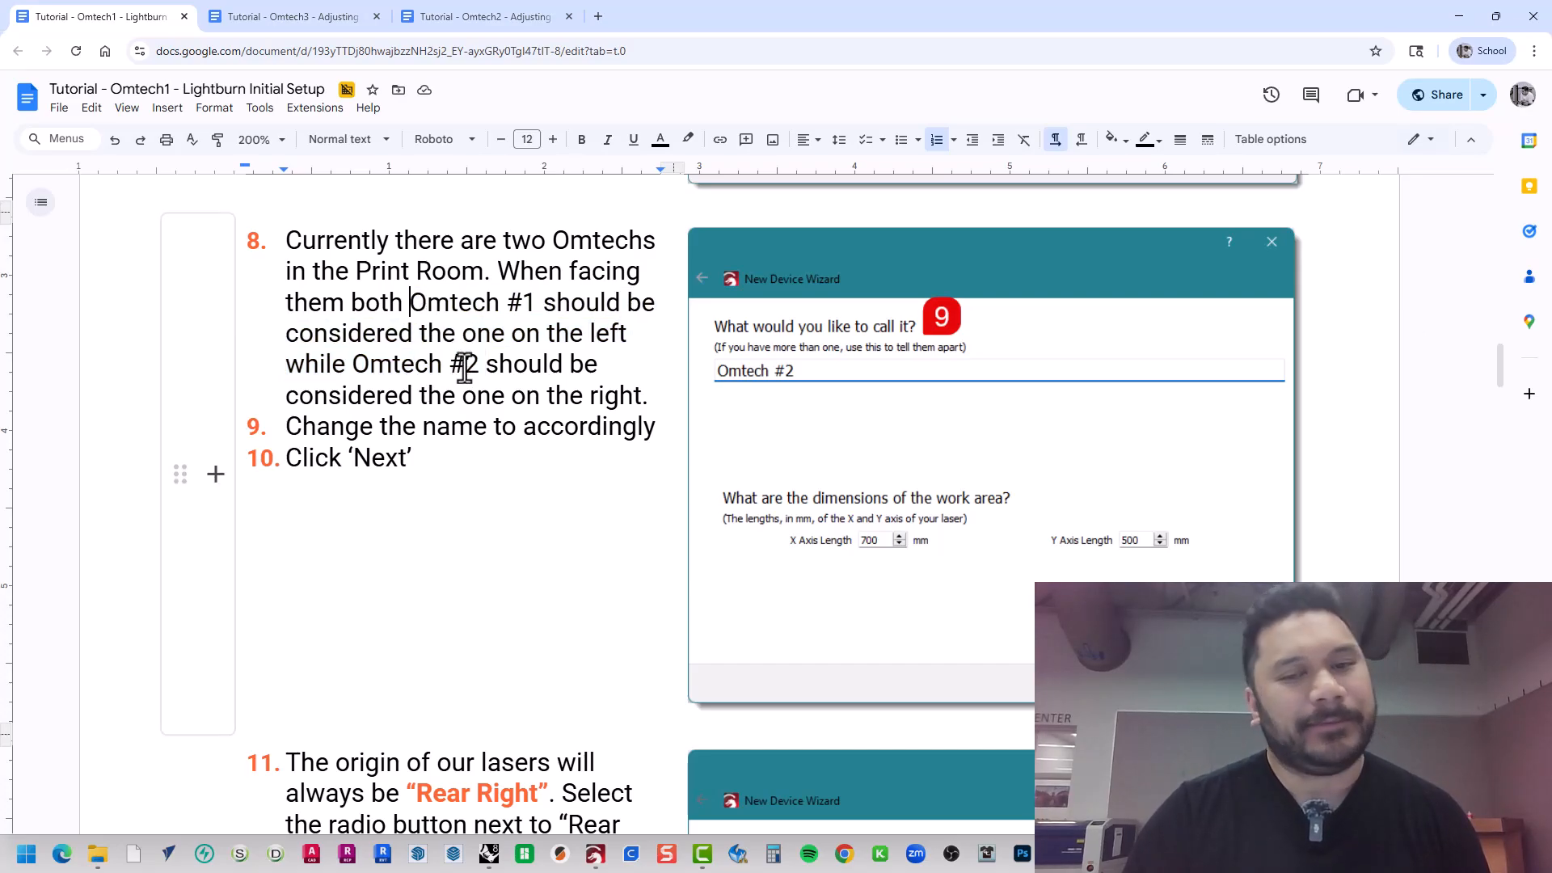
scroll(1090, 544, "down", 1)
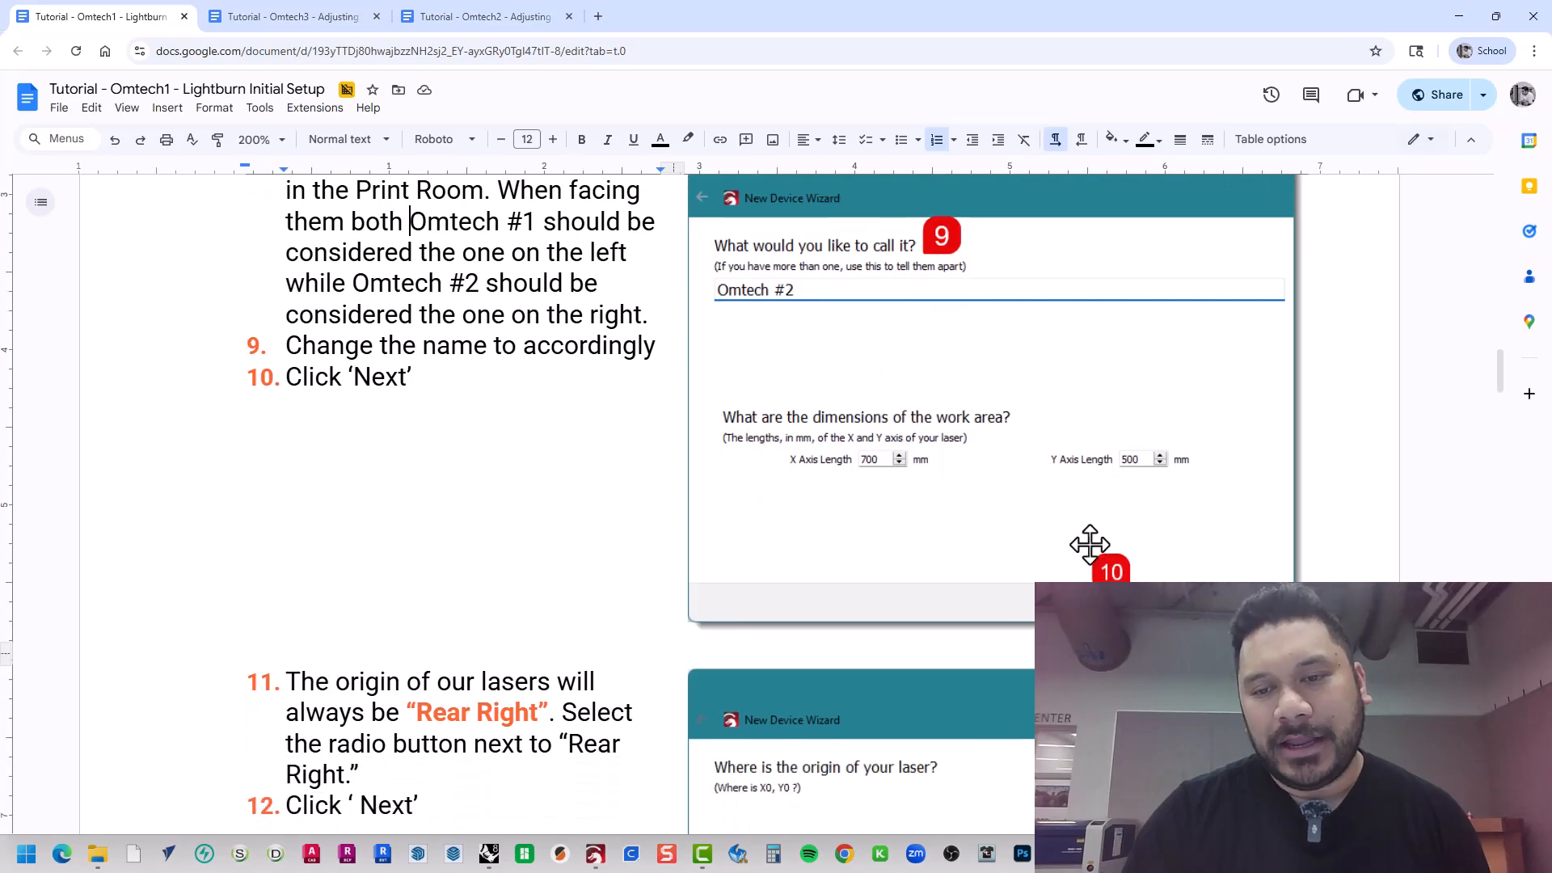
- Read steps 11 to 14 of the guide, covering the Rear Right origin, the device summary and the final Devices window
scroll(542, 560, "down", 4)
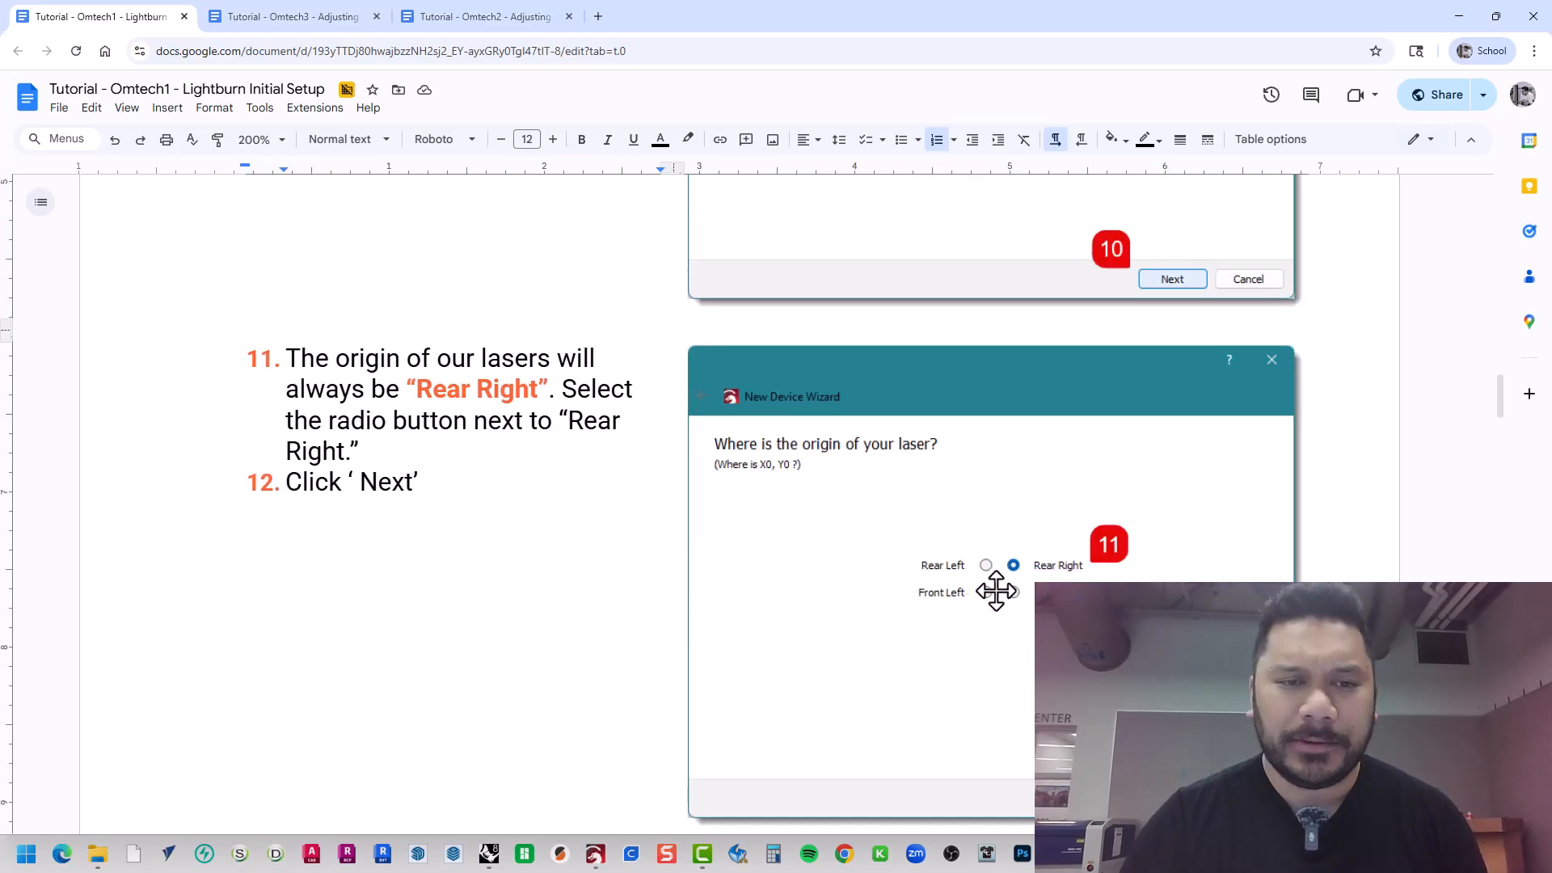
scroll(561, 530, "down", 6)
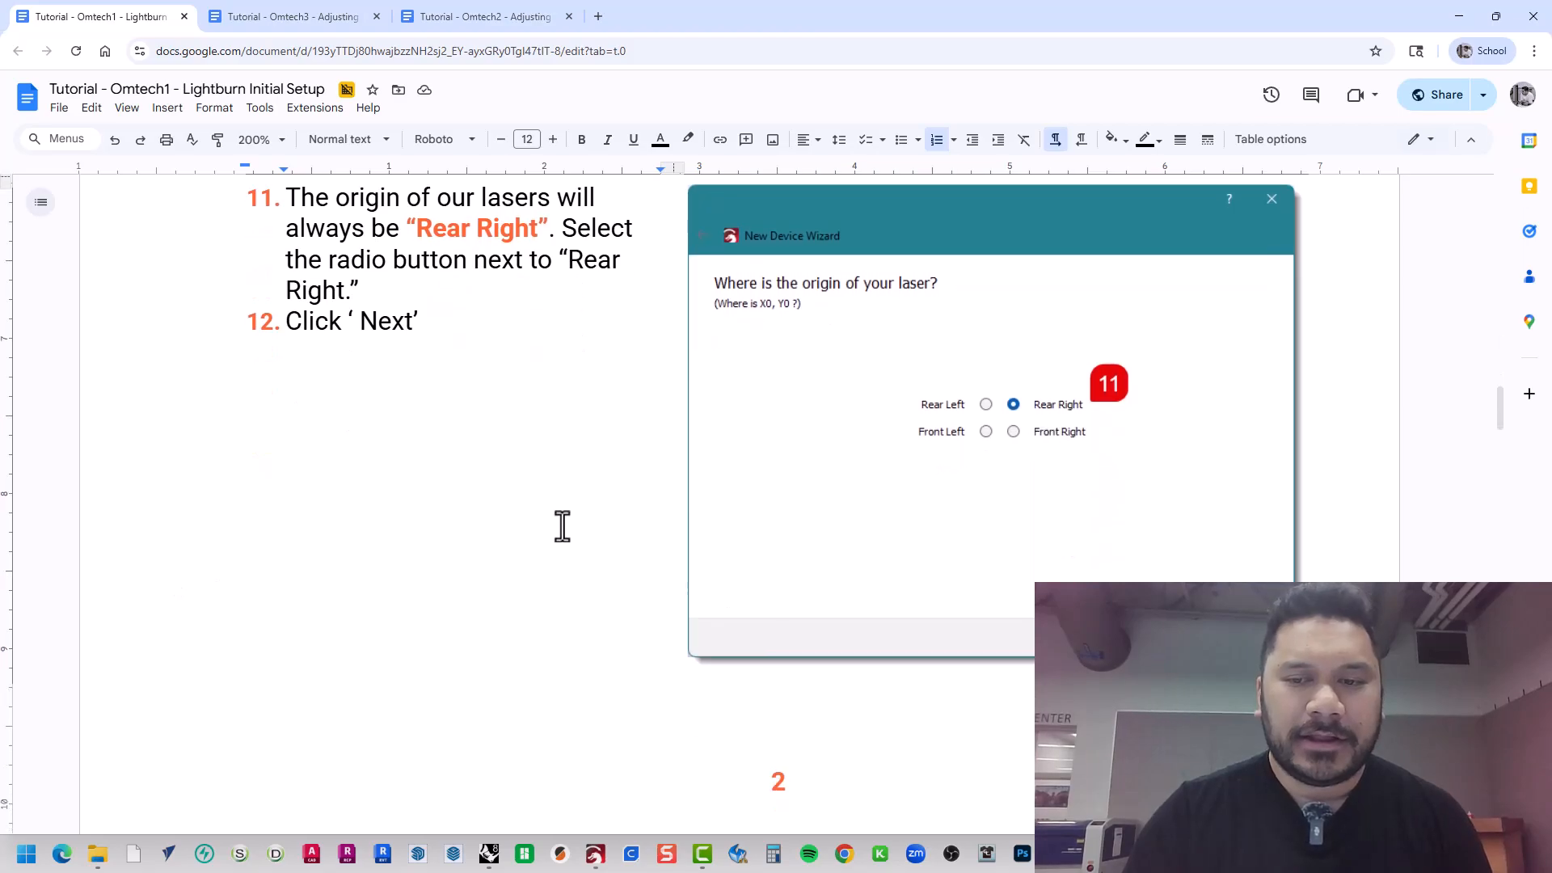
scroll(560, 548, "down", 4)
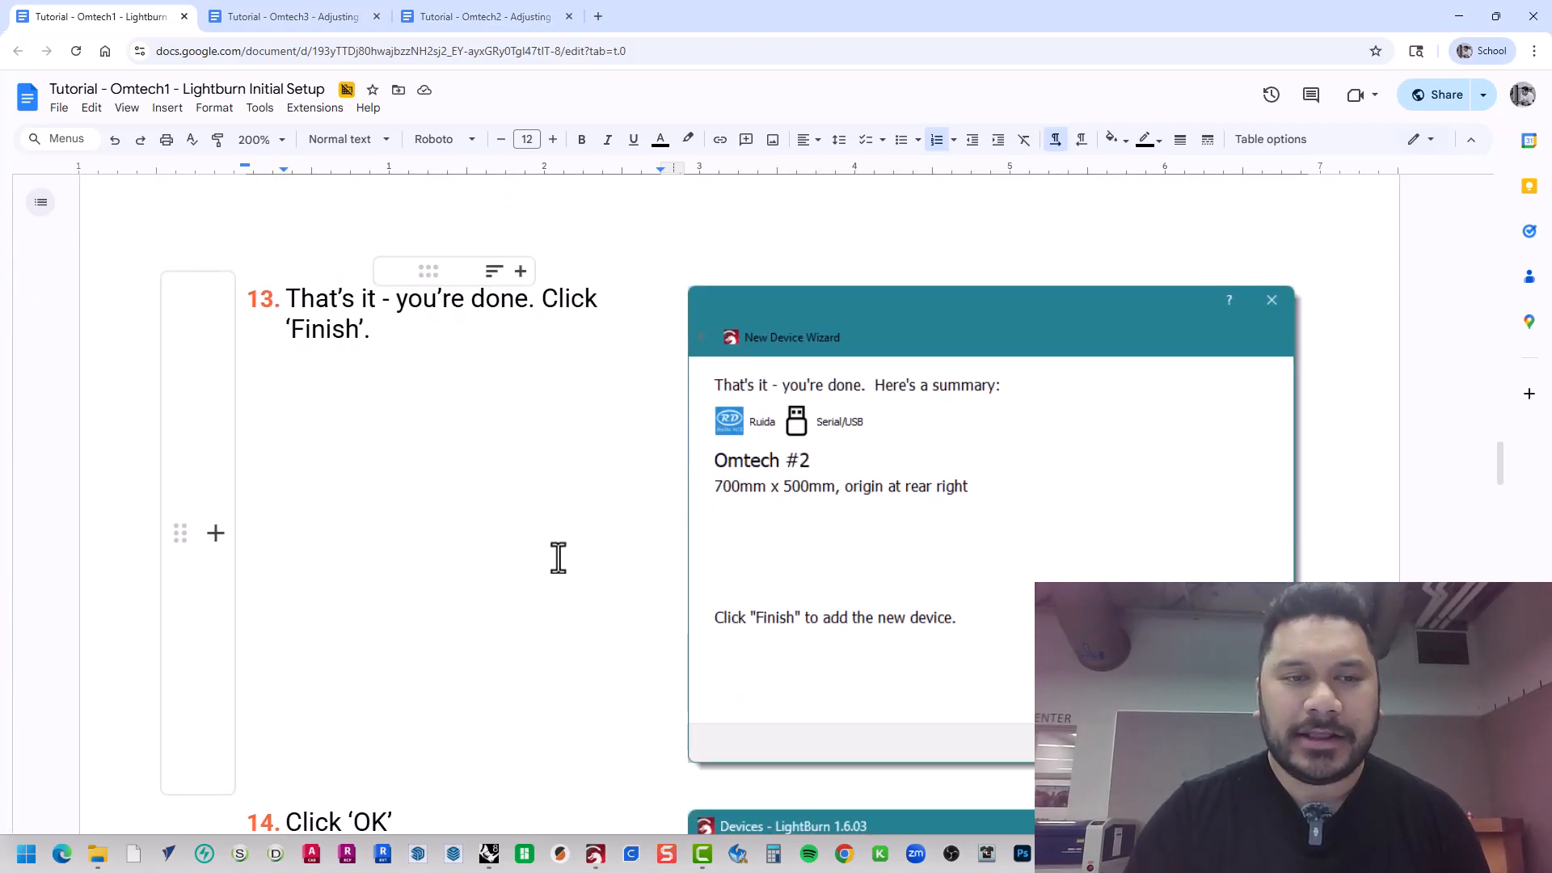
scroll(558, 556, "down", 9)
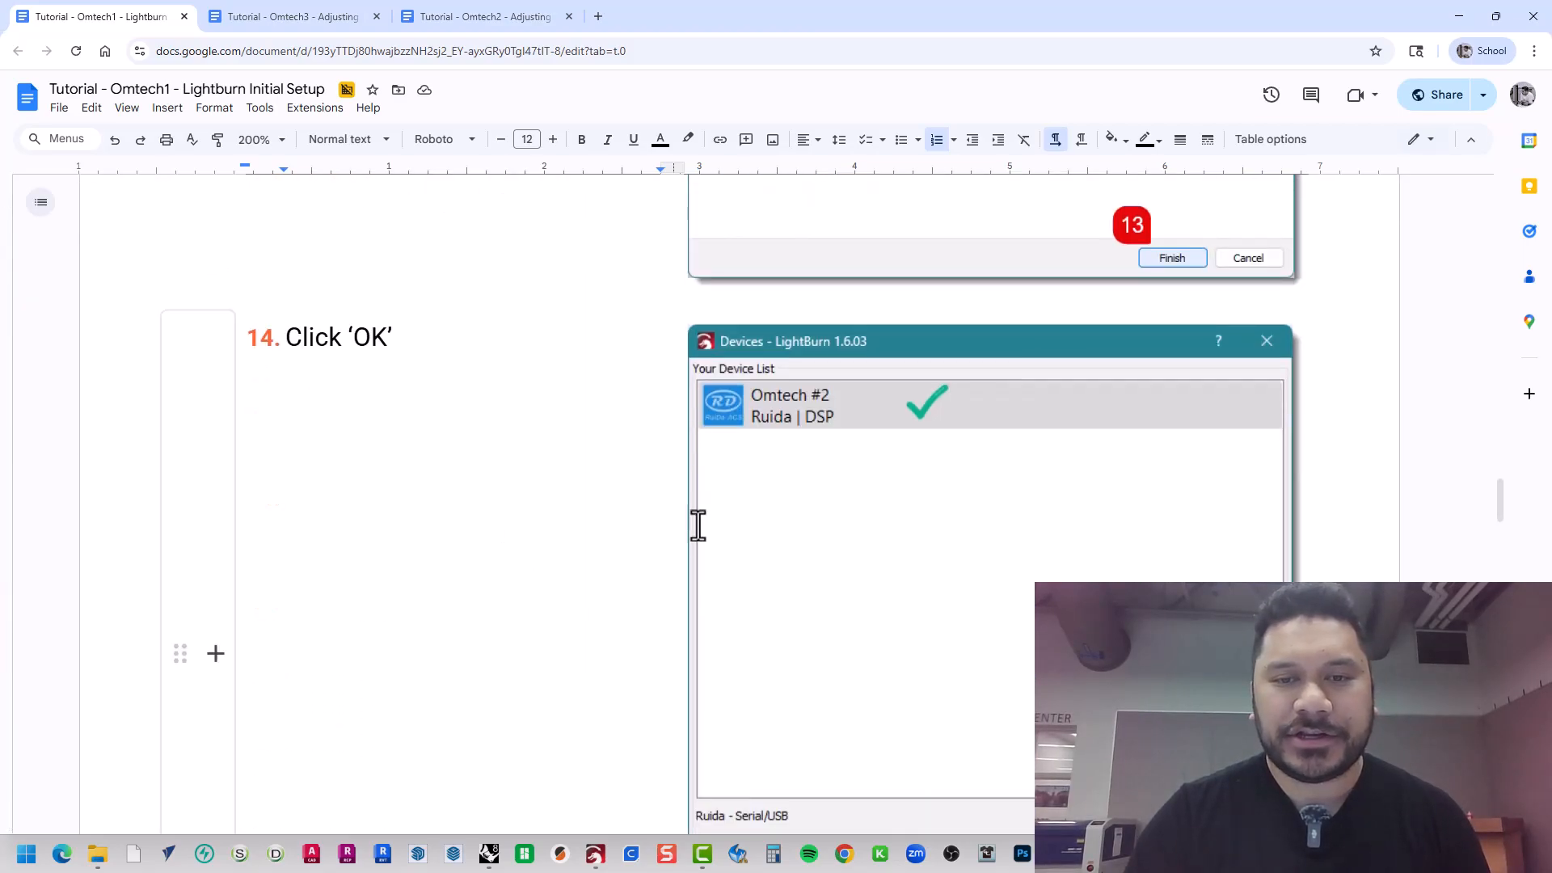
scroll(653, 538, "down", 4)
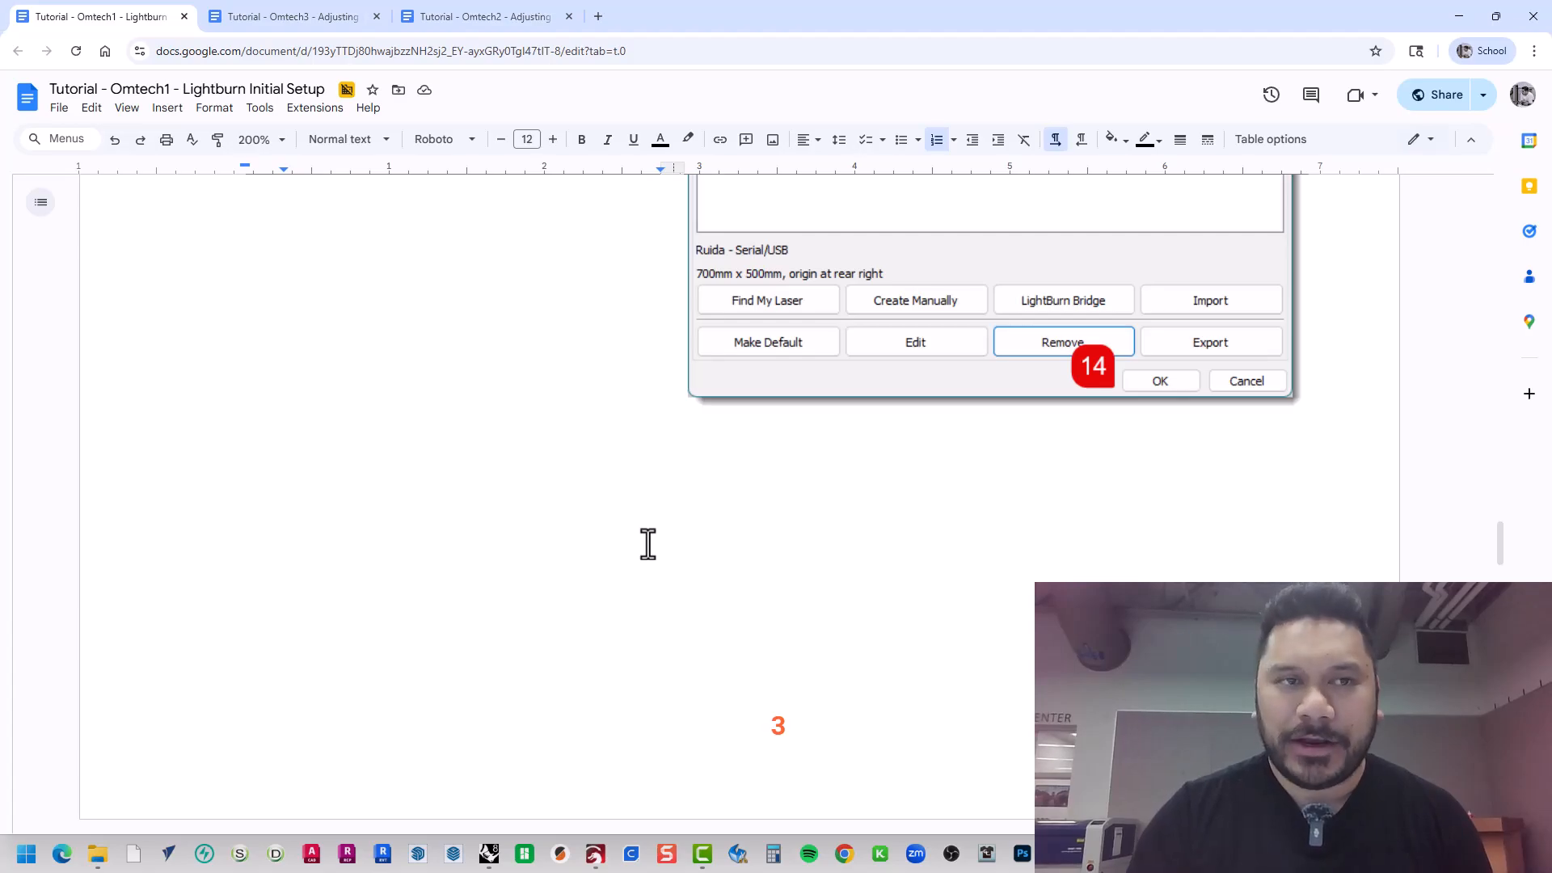
- Open the Omtech2 Adjusting the Settings tutorial and set its document zoom to 200%
left_click(486, 19)
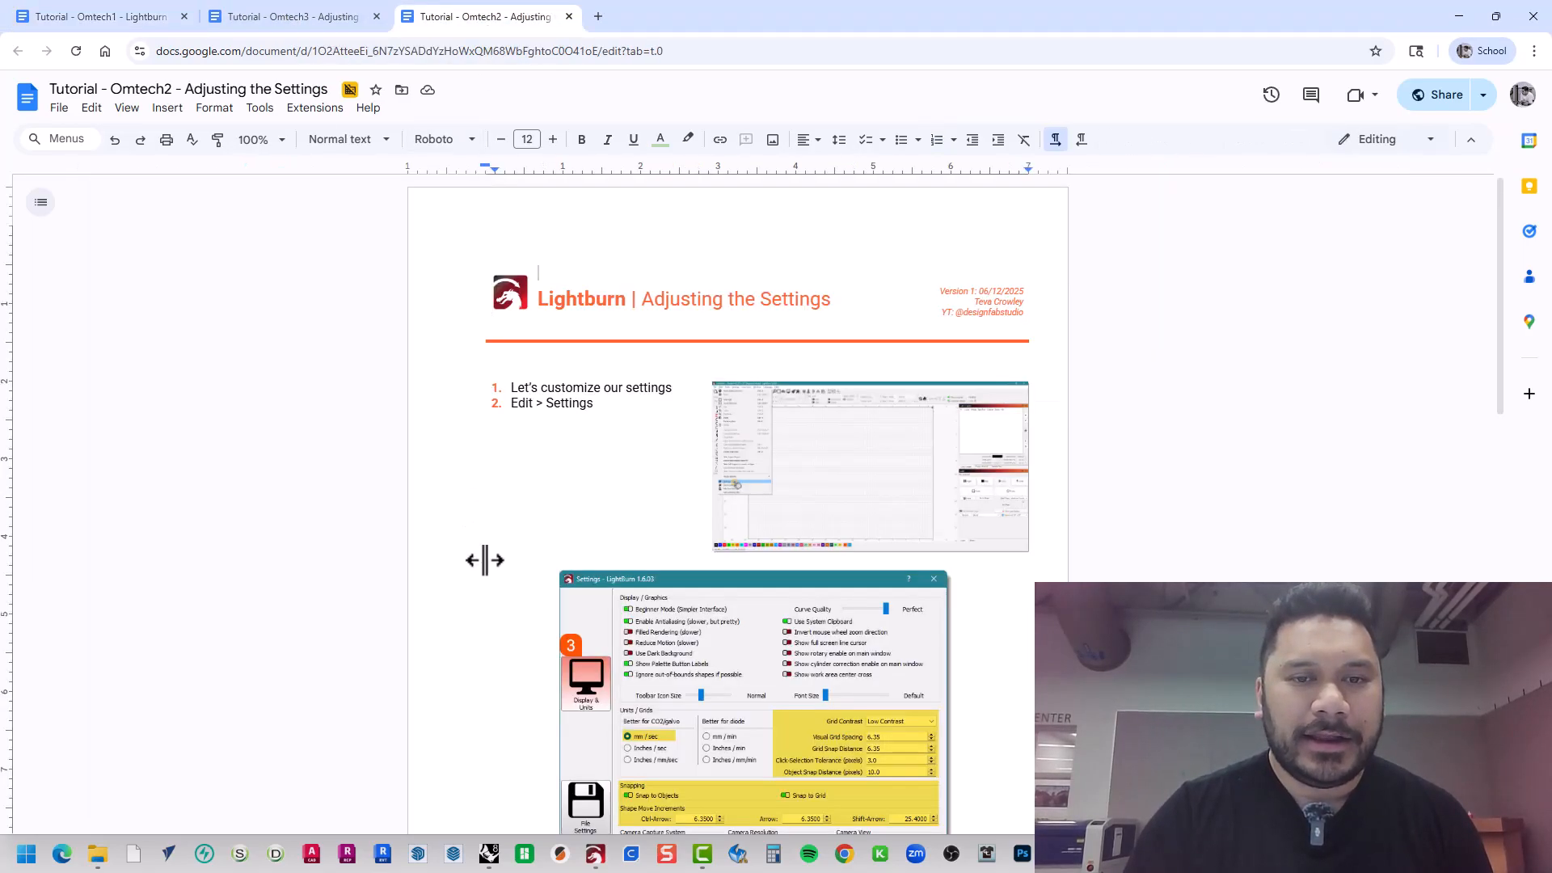
left_click(259, 139)
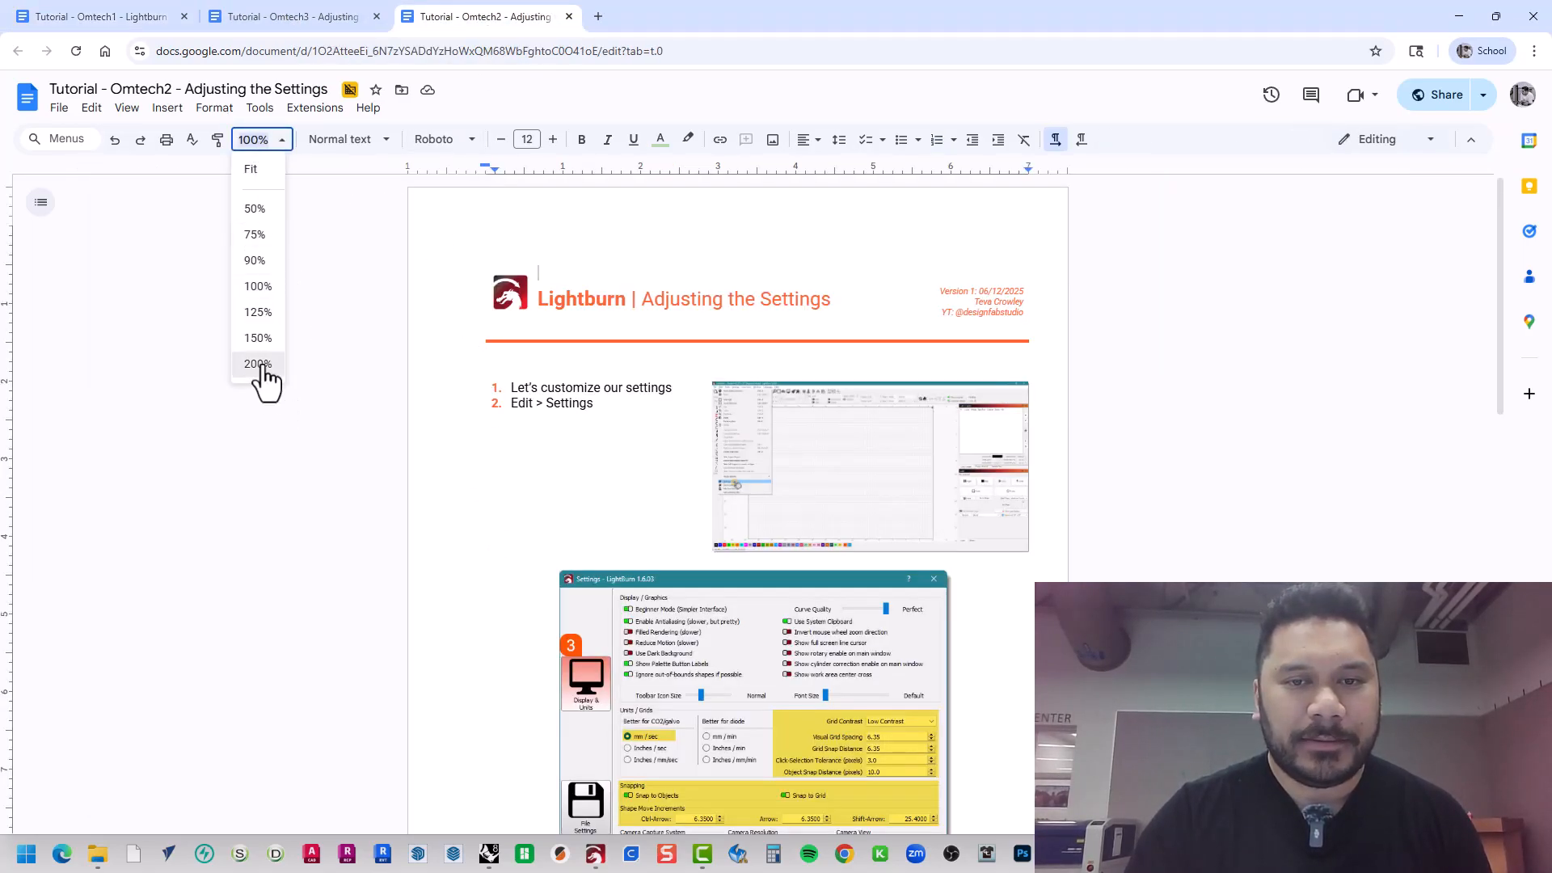
left_click(258, 363)
- Read steps 1 and 2 on reaching LightBurn's settings and preview the pictured Settings window
scroll(371, 416, "down", 4)
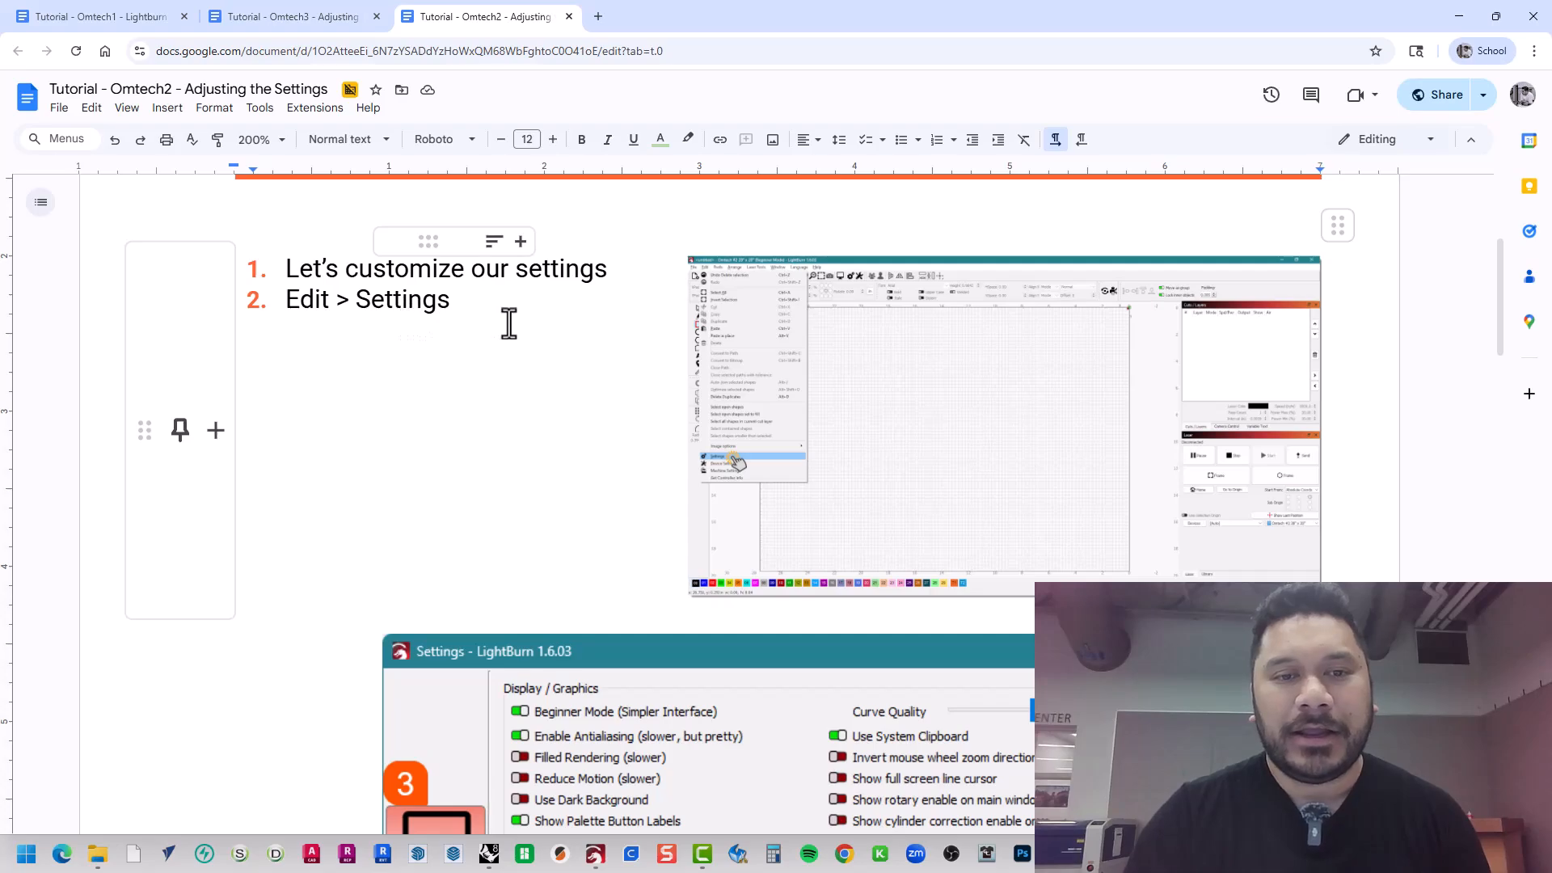
scroll(512, 306, "down", 5)
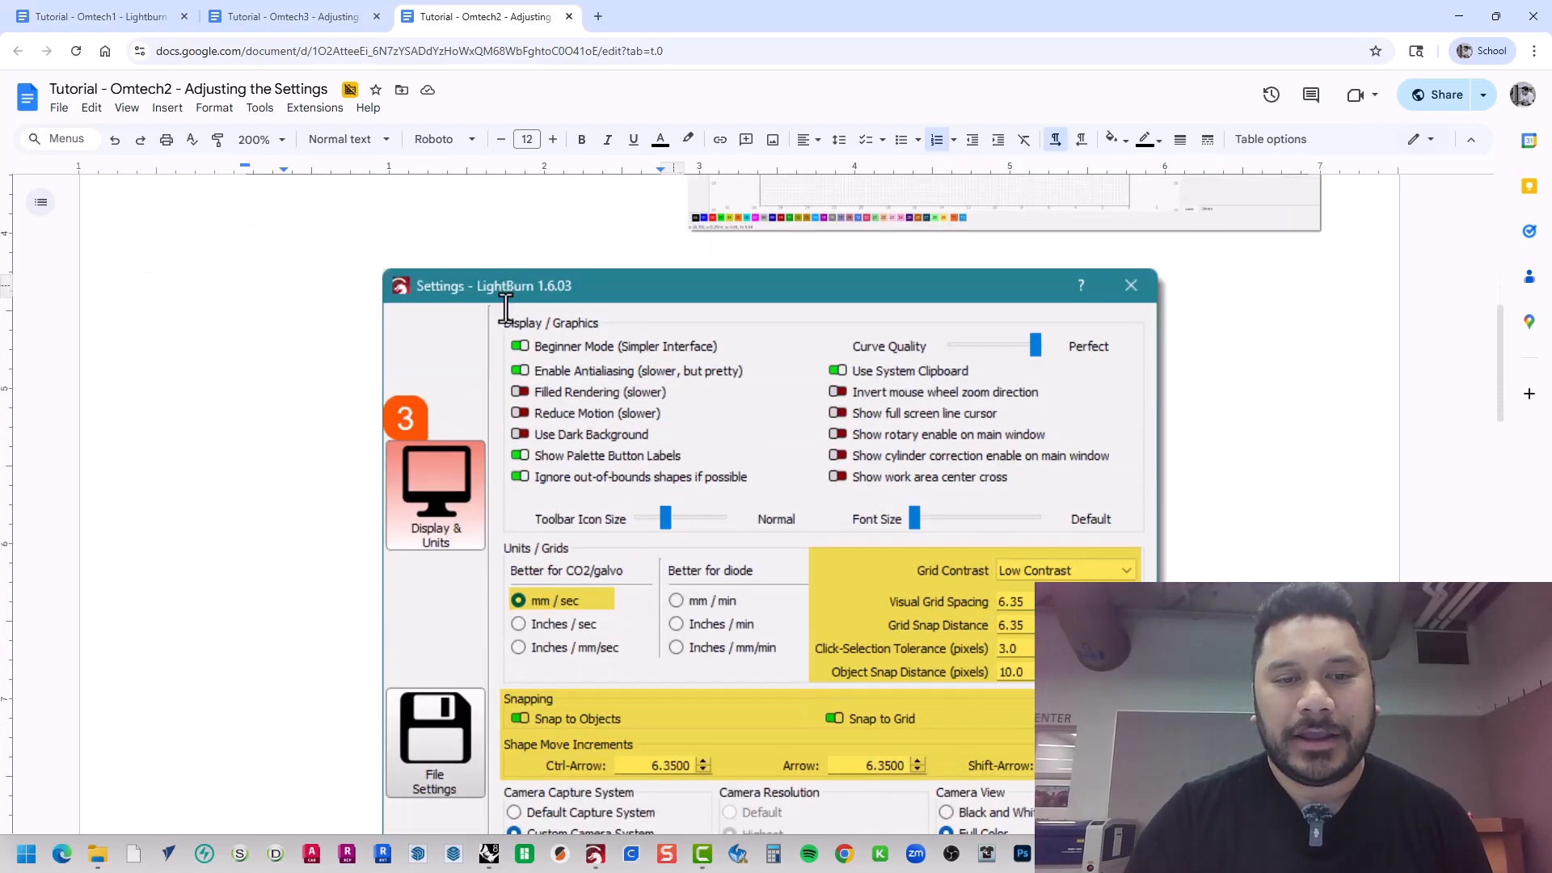
scroll(505, 307, "down", 2)
scroll(502, 304, "up", 2)
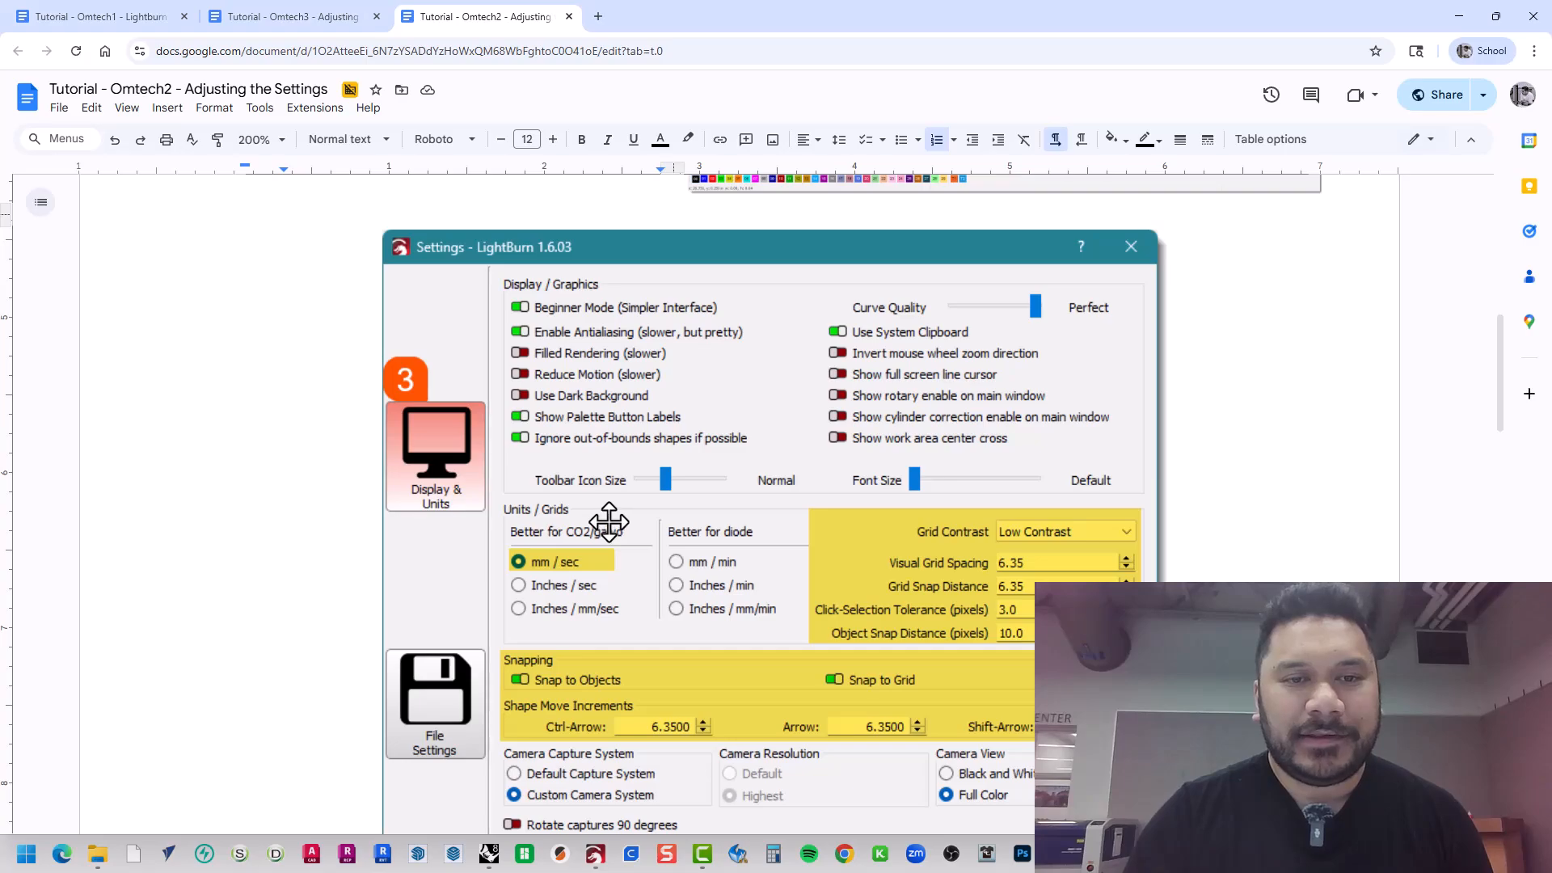
scroll(607, 520, "up", 6)
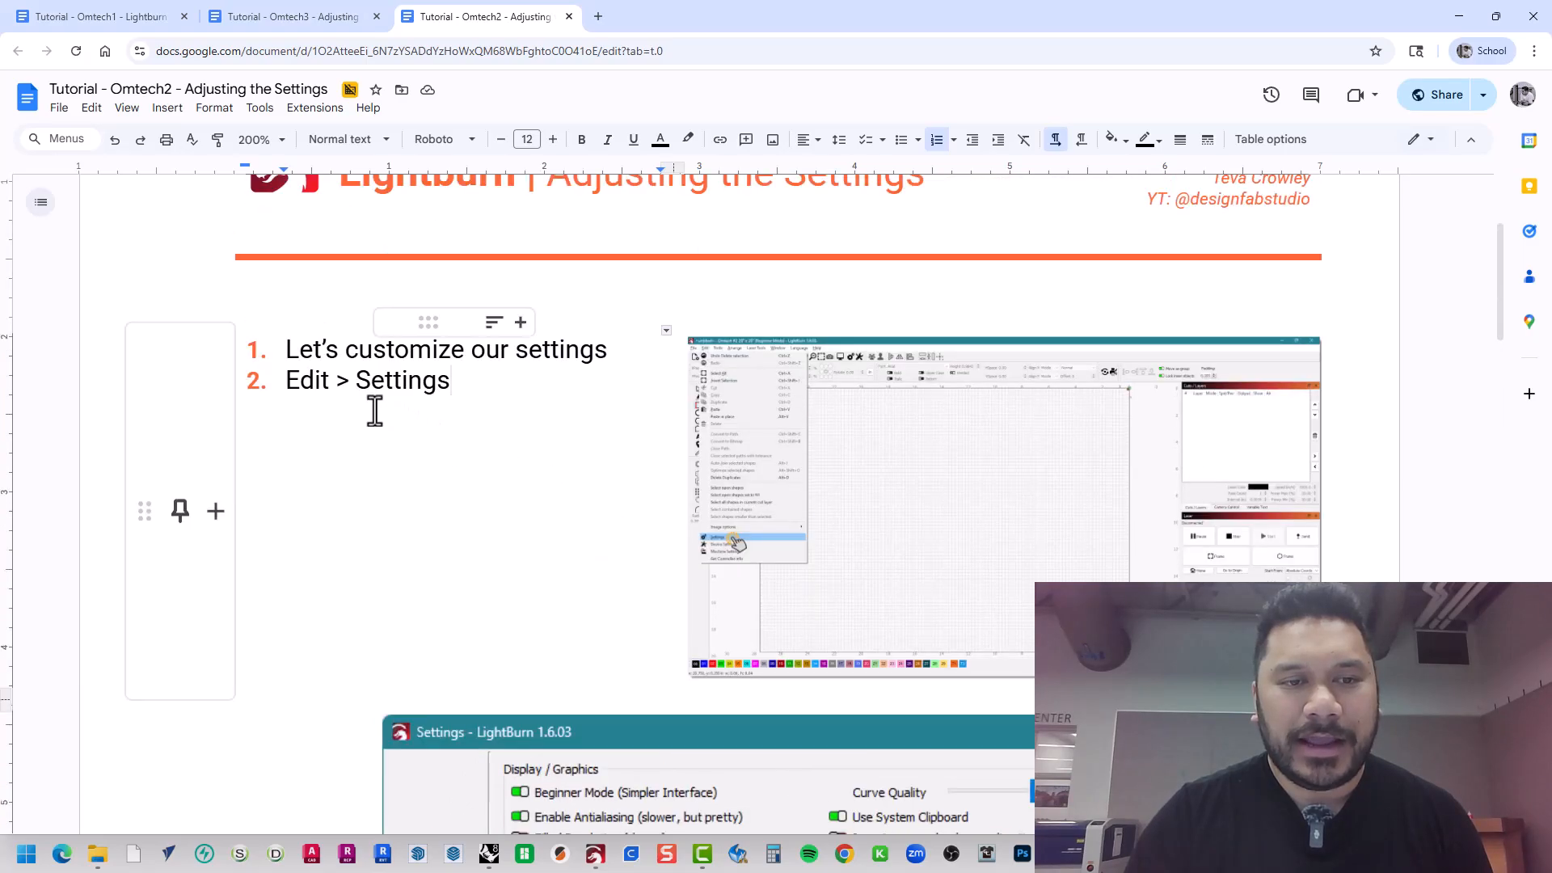
- Examine the Display / Graphics options and highlighted Units / Grids area in the pictured Settings window
scroll(405, 390, "down", 7)
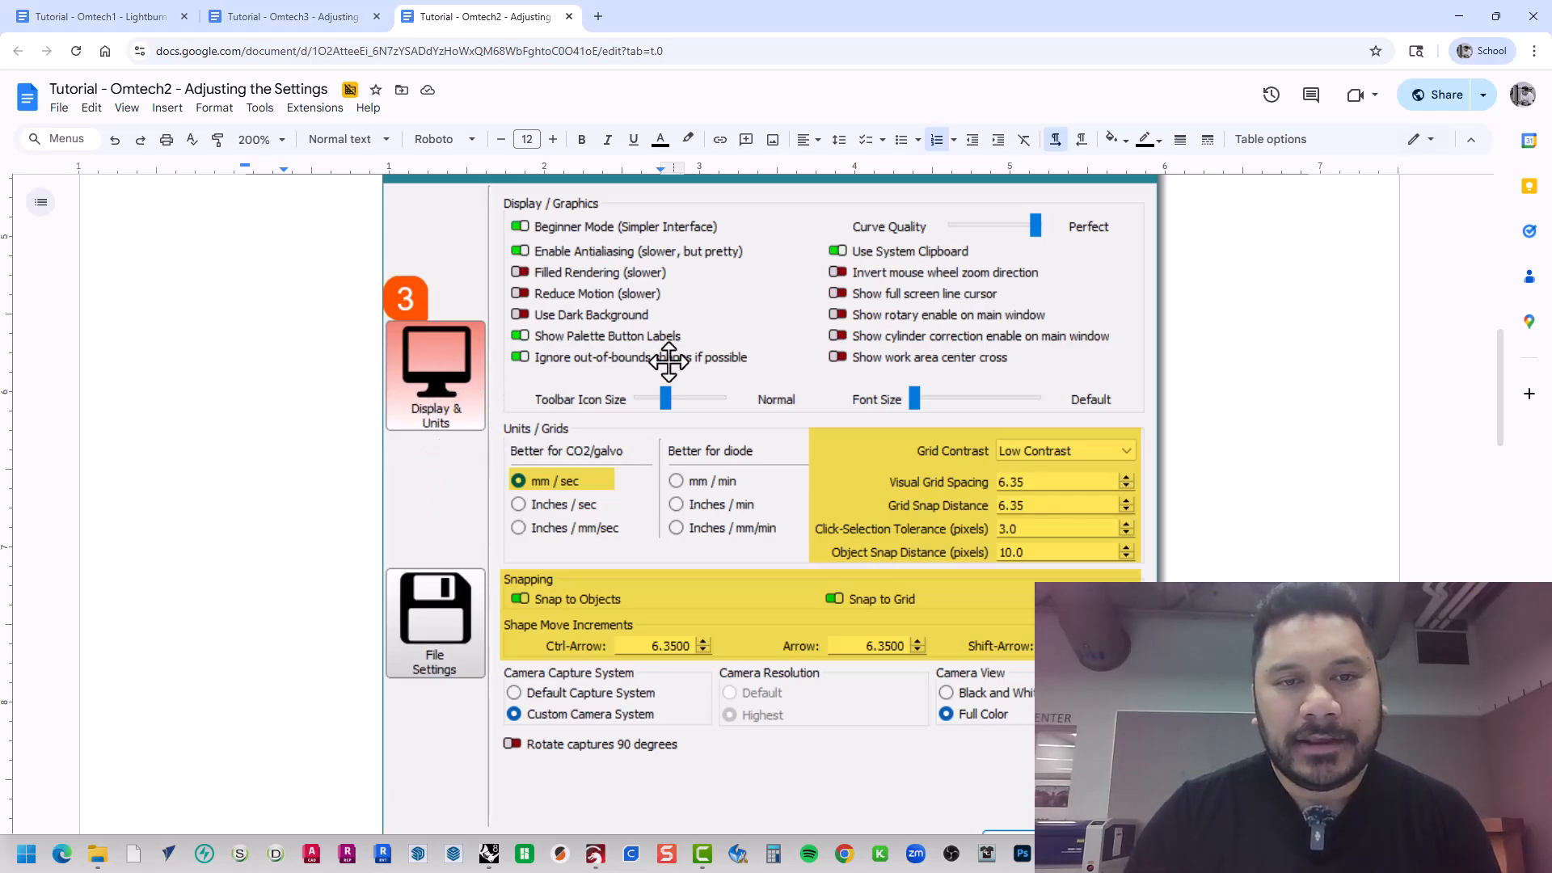
scroll(1027, 736, "down", 1)
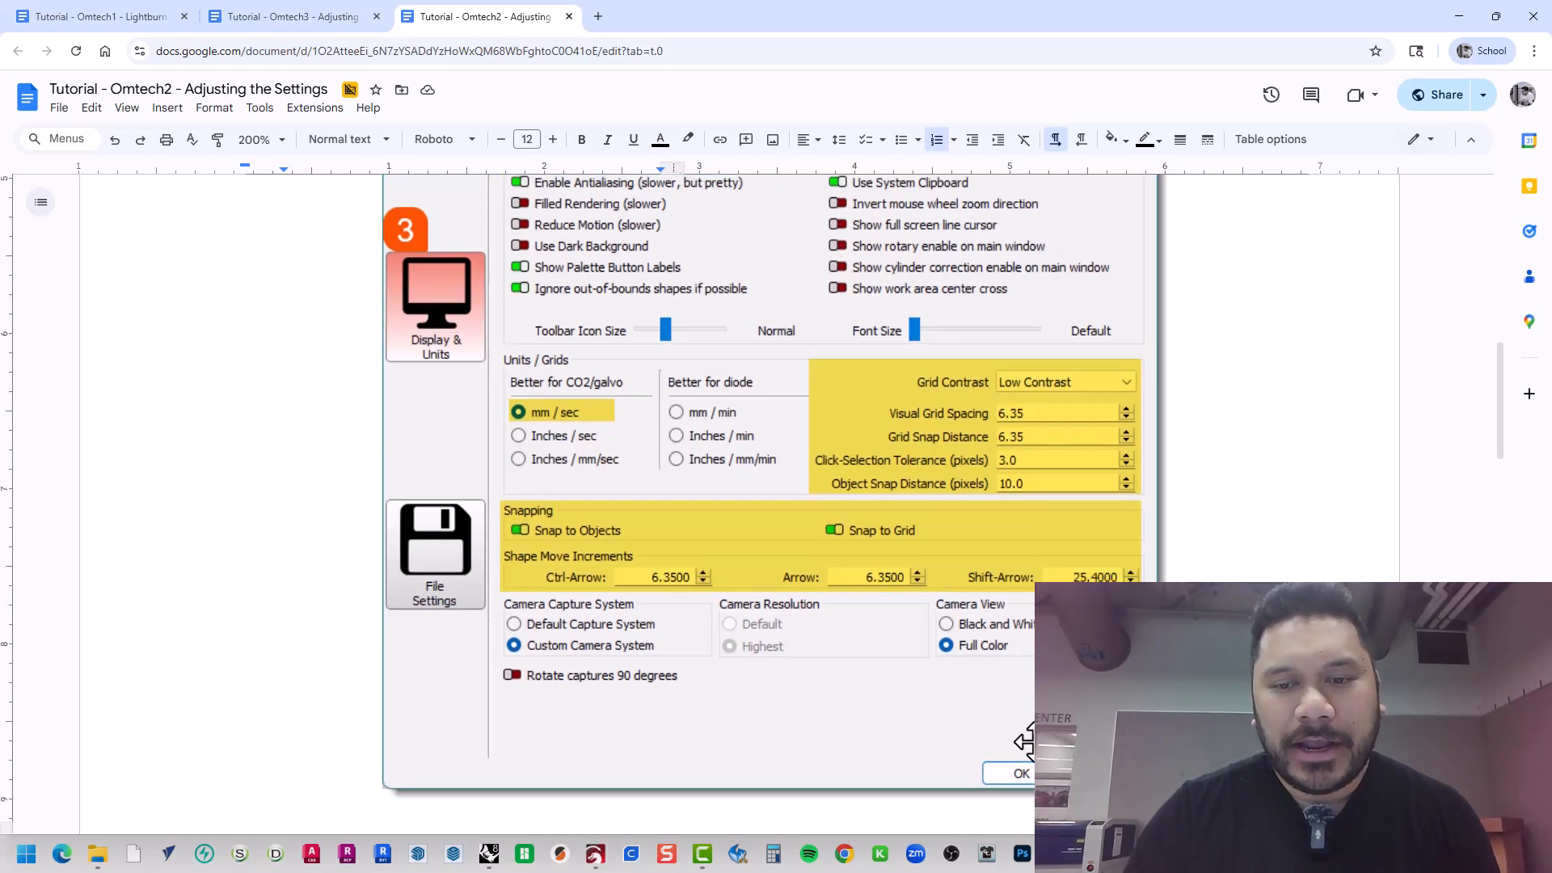
scroll(646, 697, "up", 2)
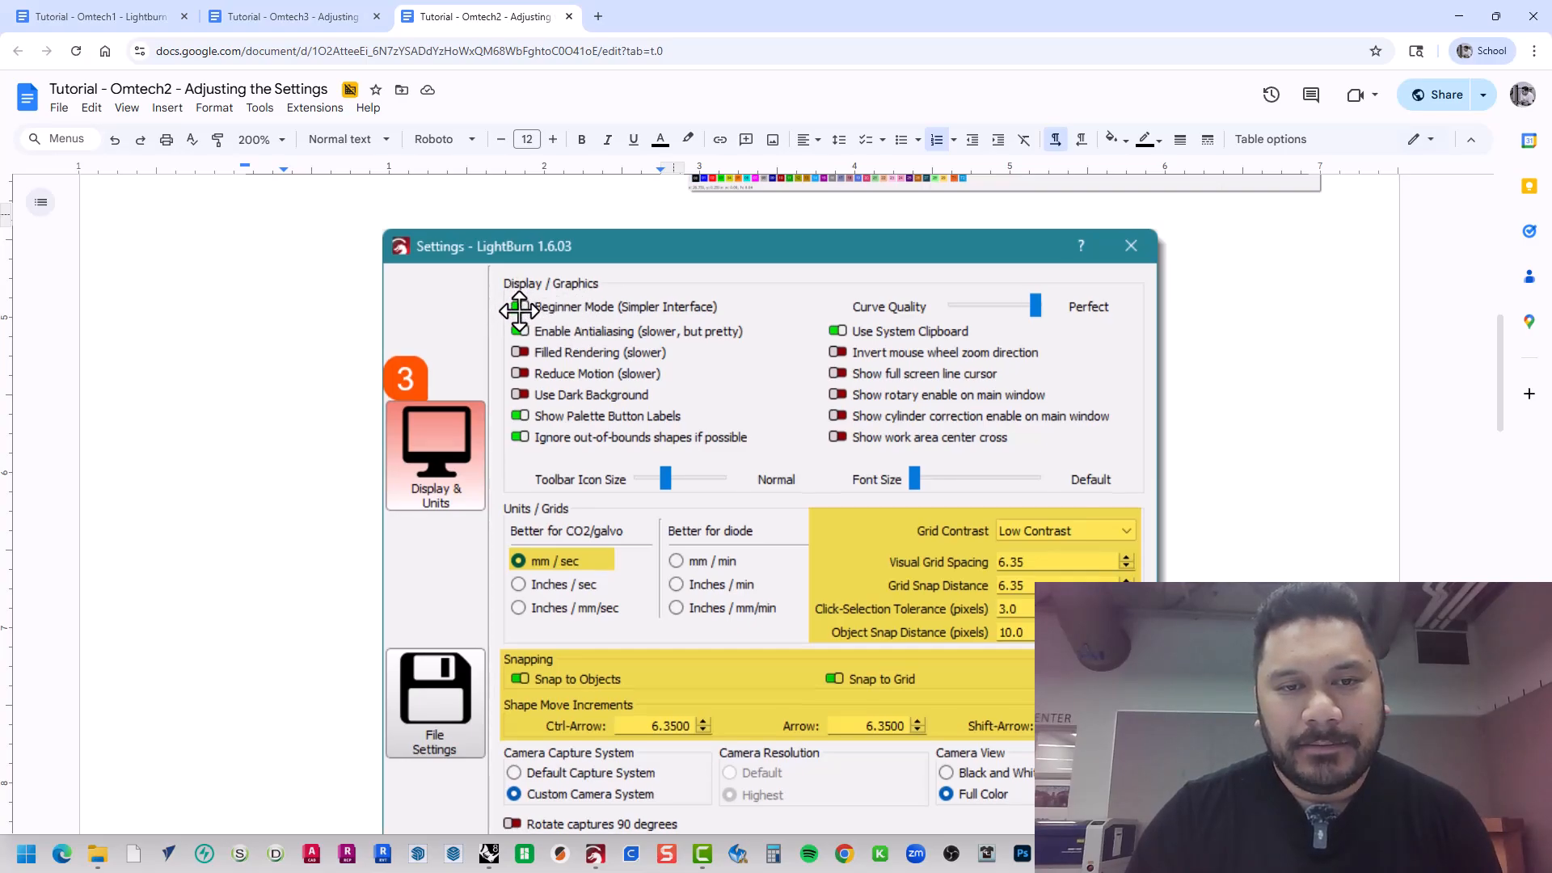
scroll(521, 310, "down", 1)
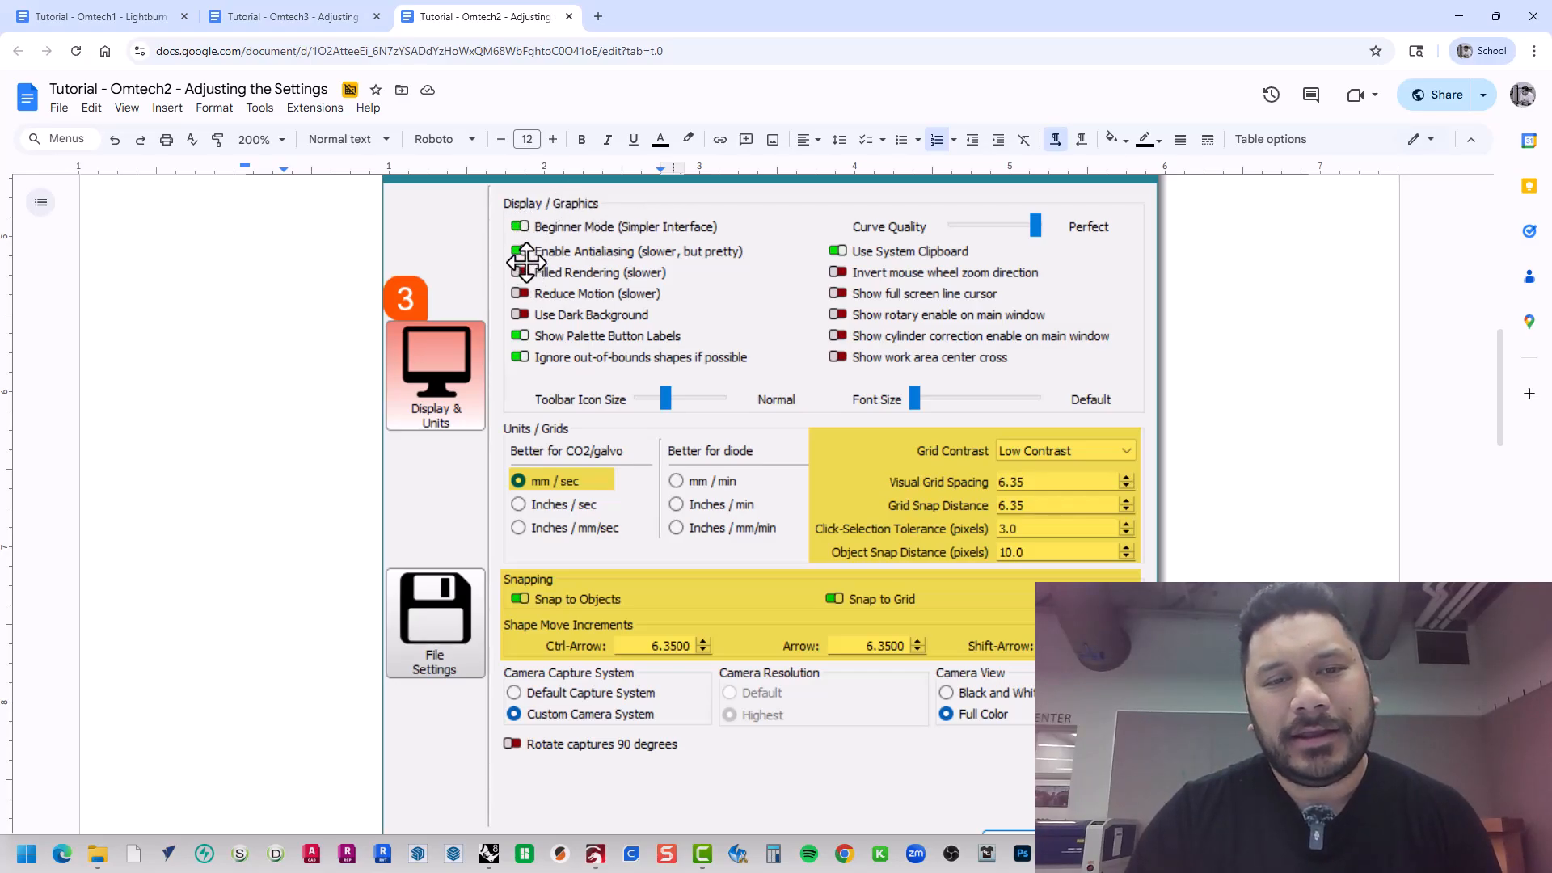
scroll(552, 455, "down", 1)
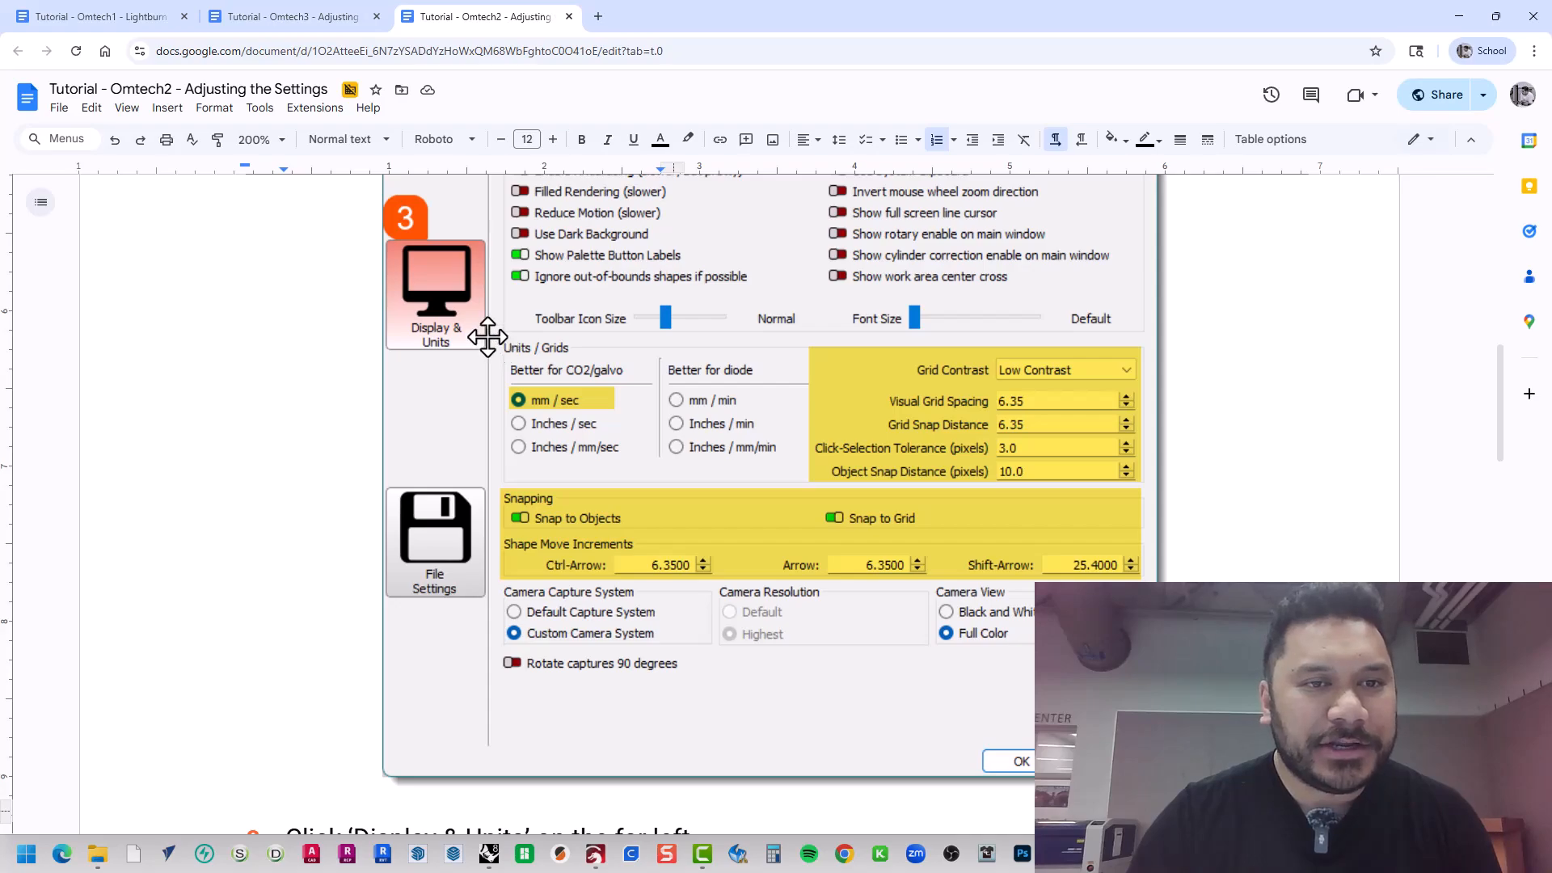
left_click(581, 451)
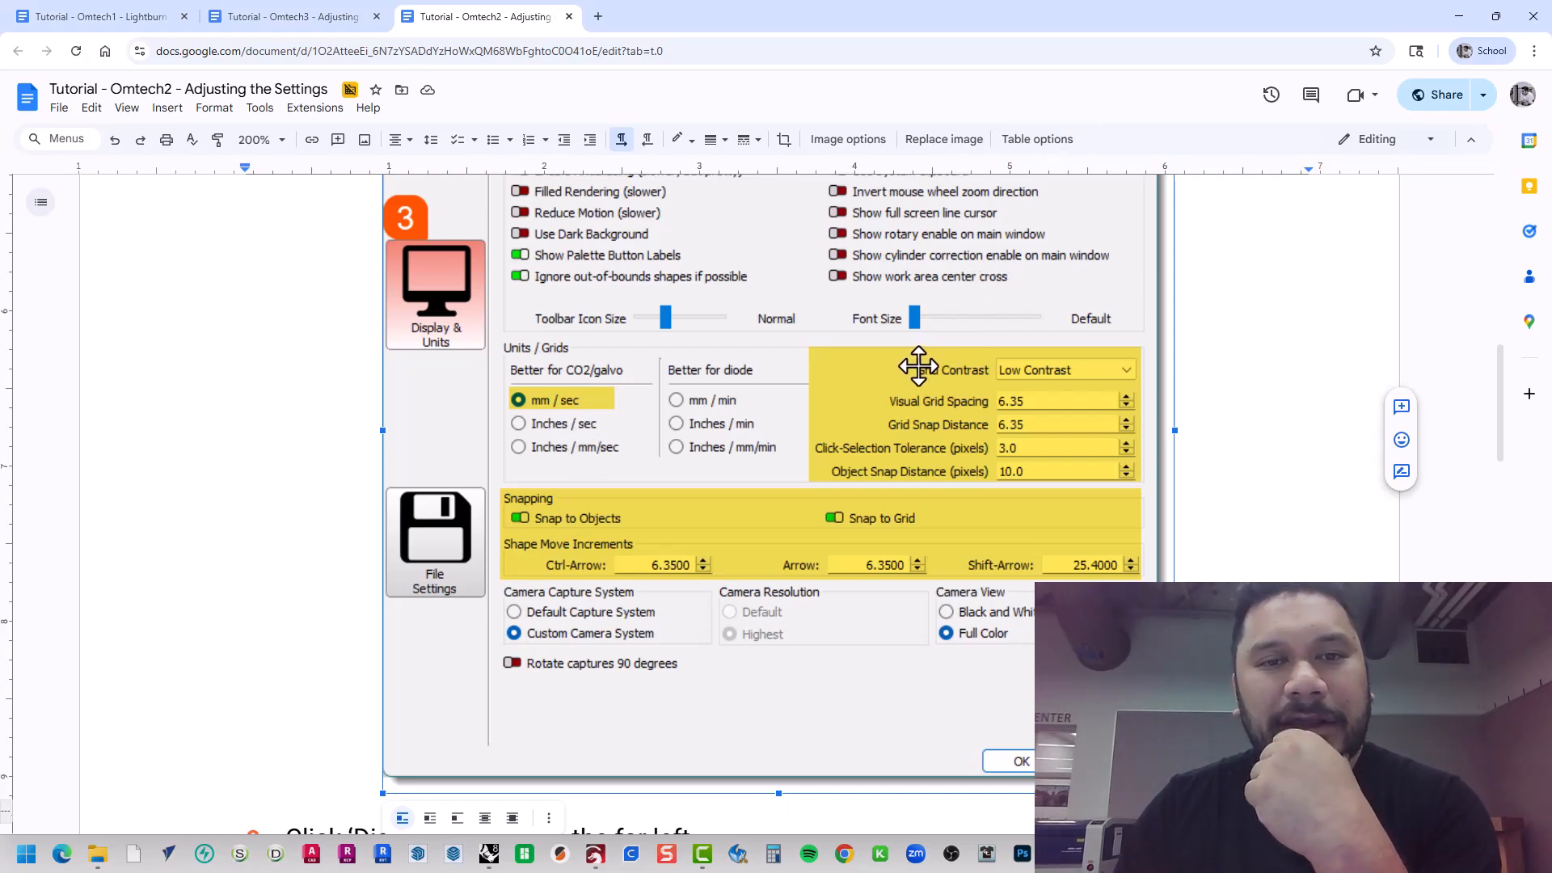
left_click(685, 140)
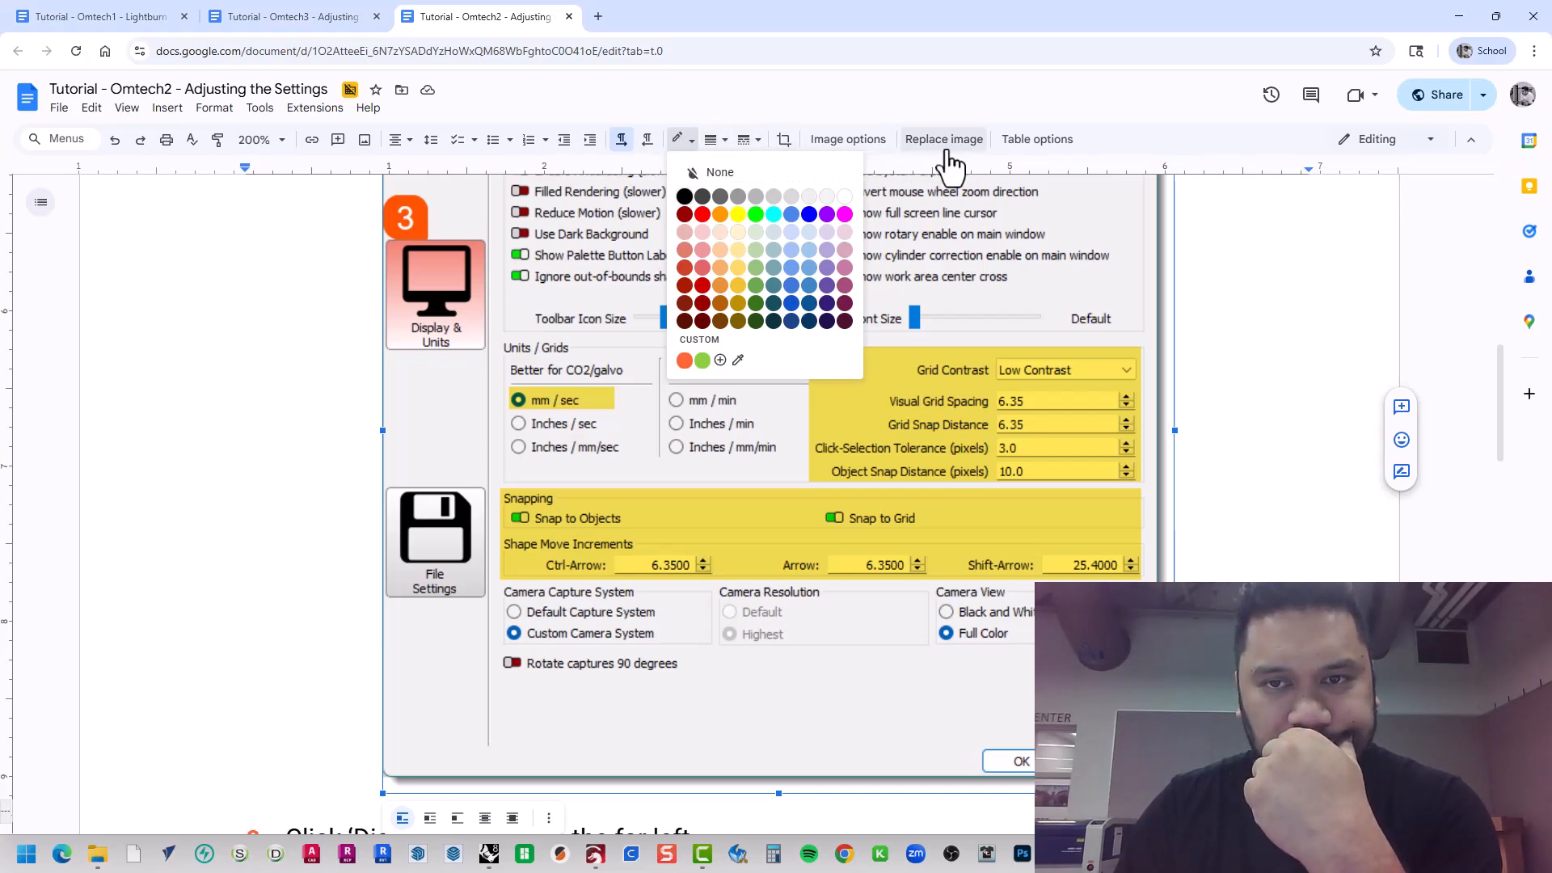
left_click(873, 146)
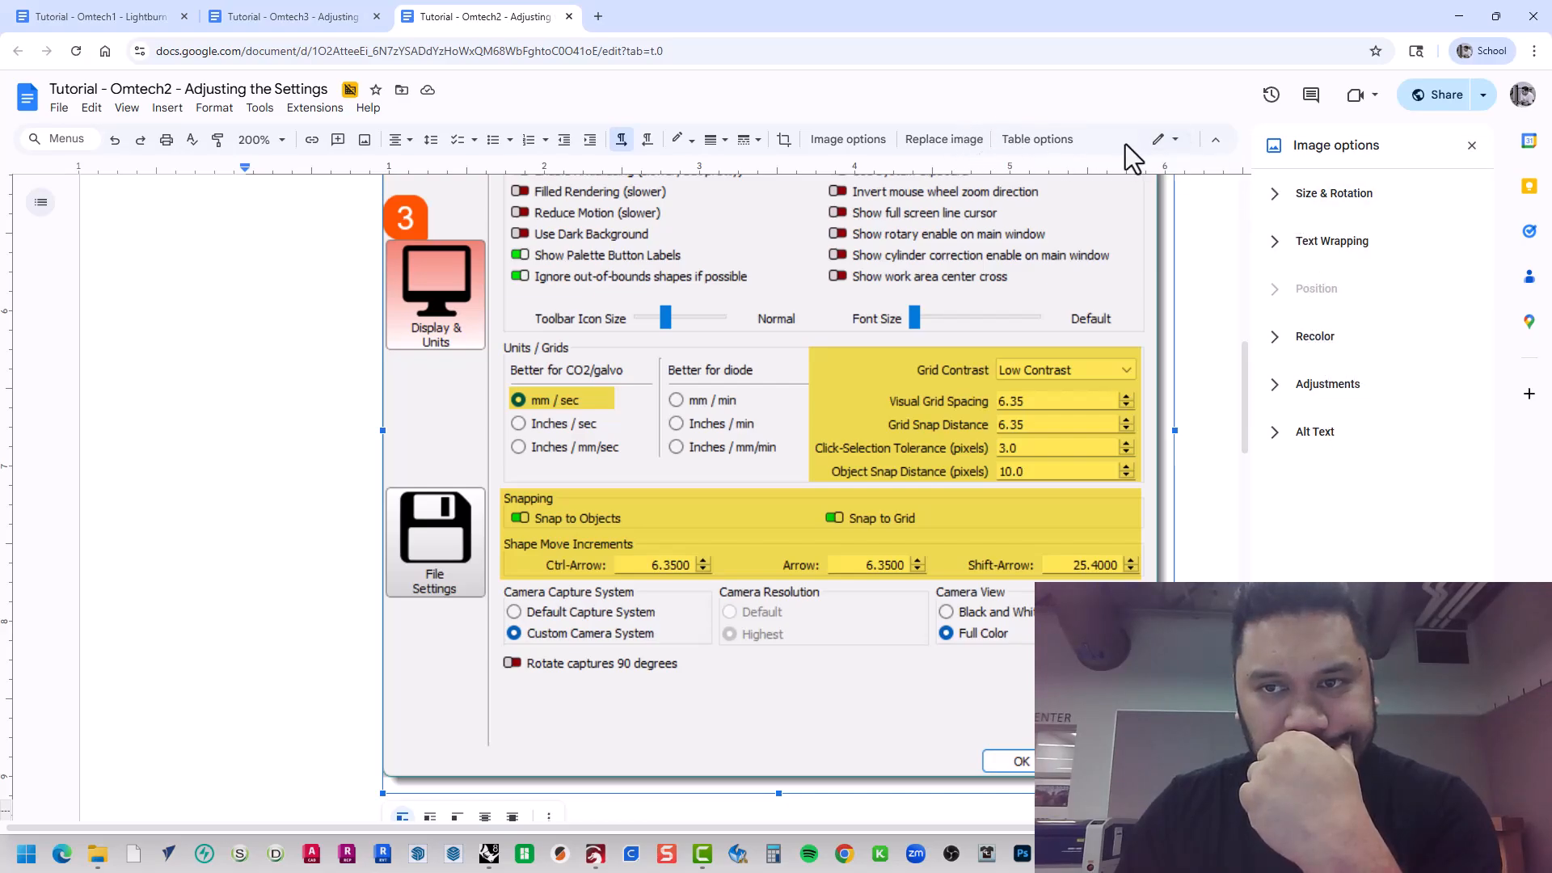
left_click(1166, 139)
left_click(1161, 166)
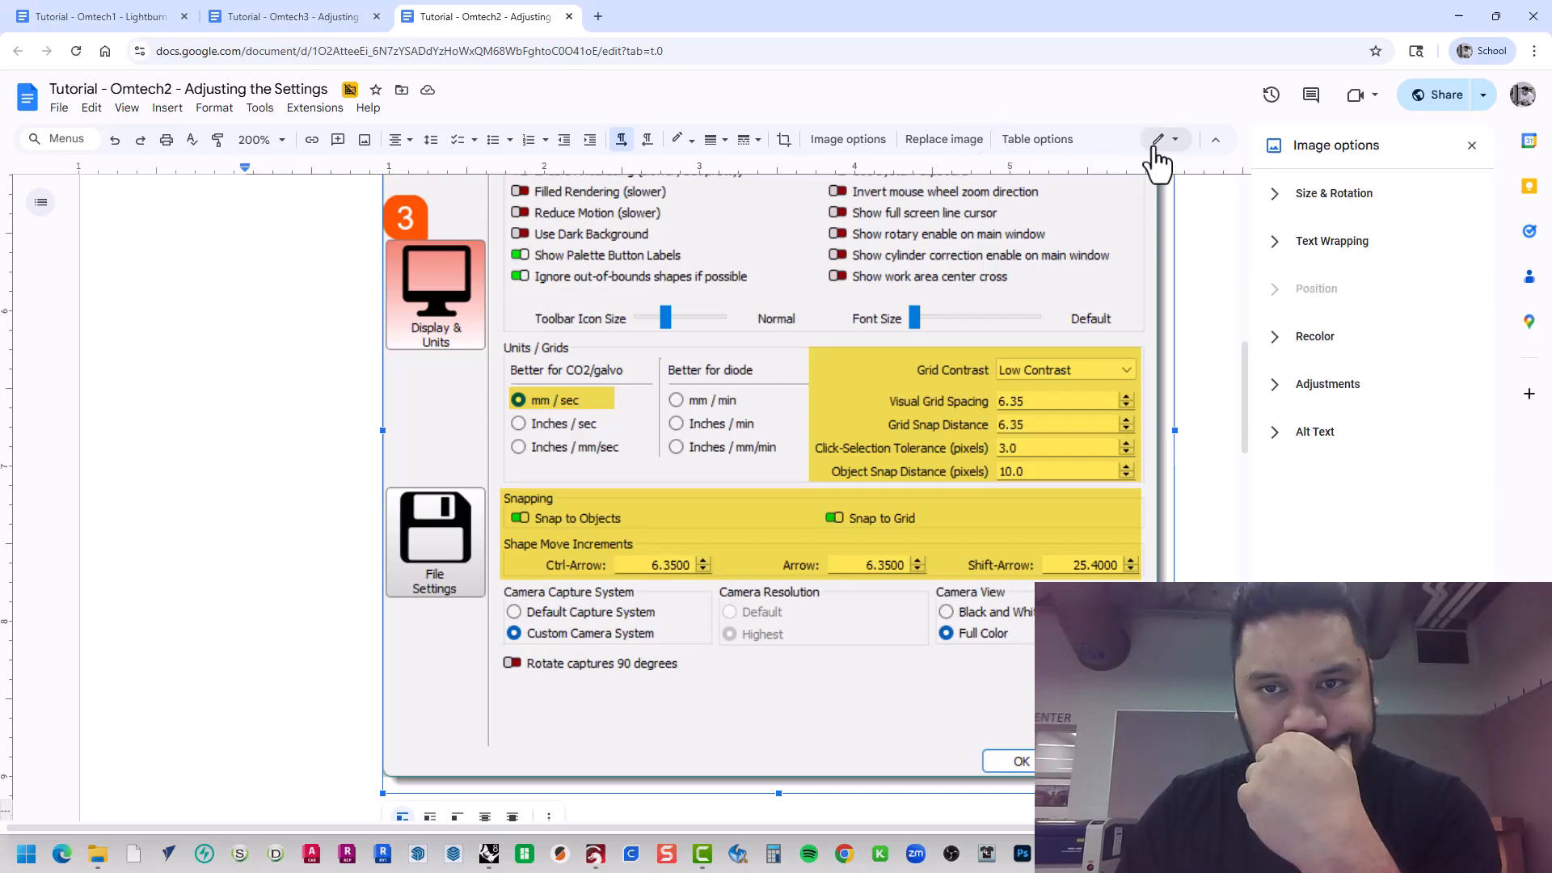
left_click(1012, 144)
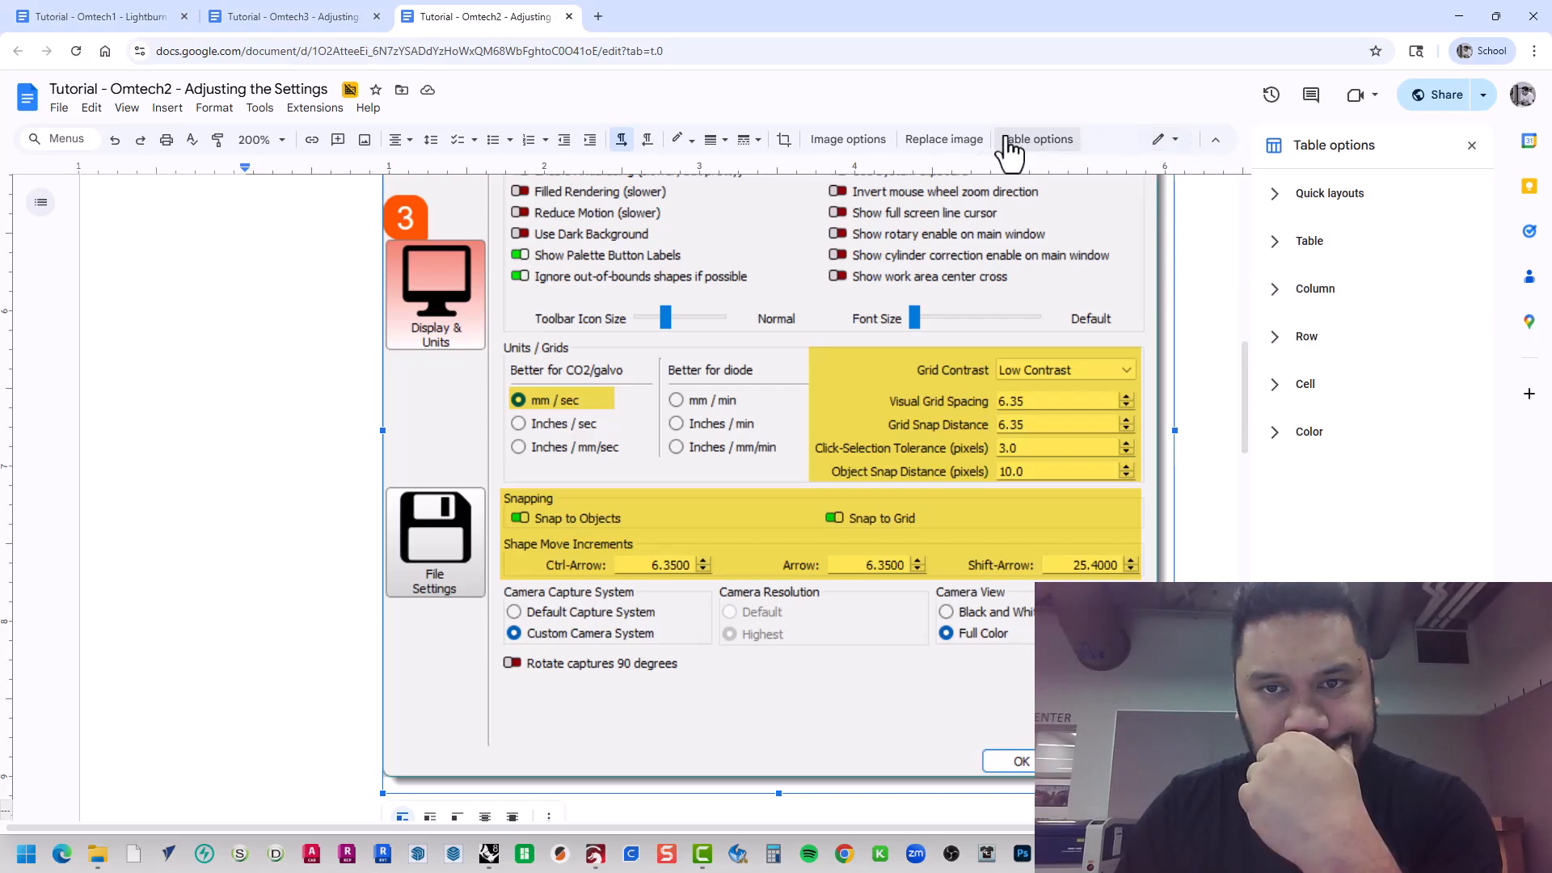
left_click(1471, 145)
- Examine the highlighted grid, snapping and shape move values in the Settings picture, together with steps 3 and 4 below it
scroll(821, 450, "down", 1)
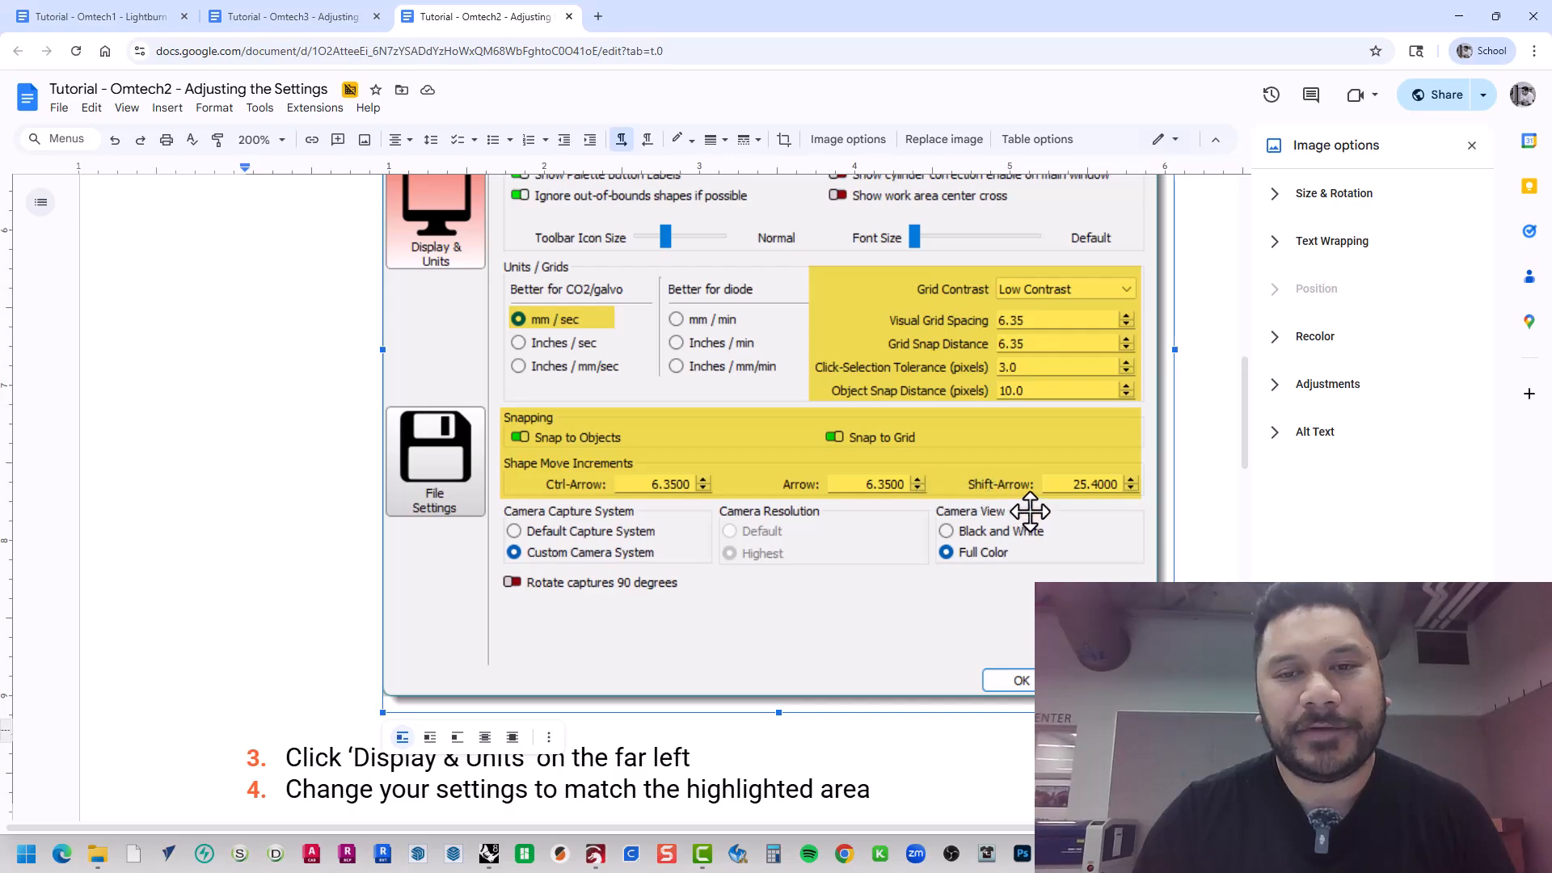
scroll(987, 522, "down", 1)
scroll(824, 478, "up", 2)
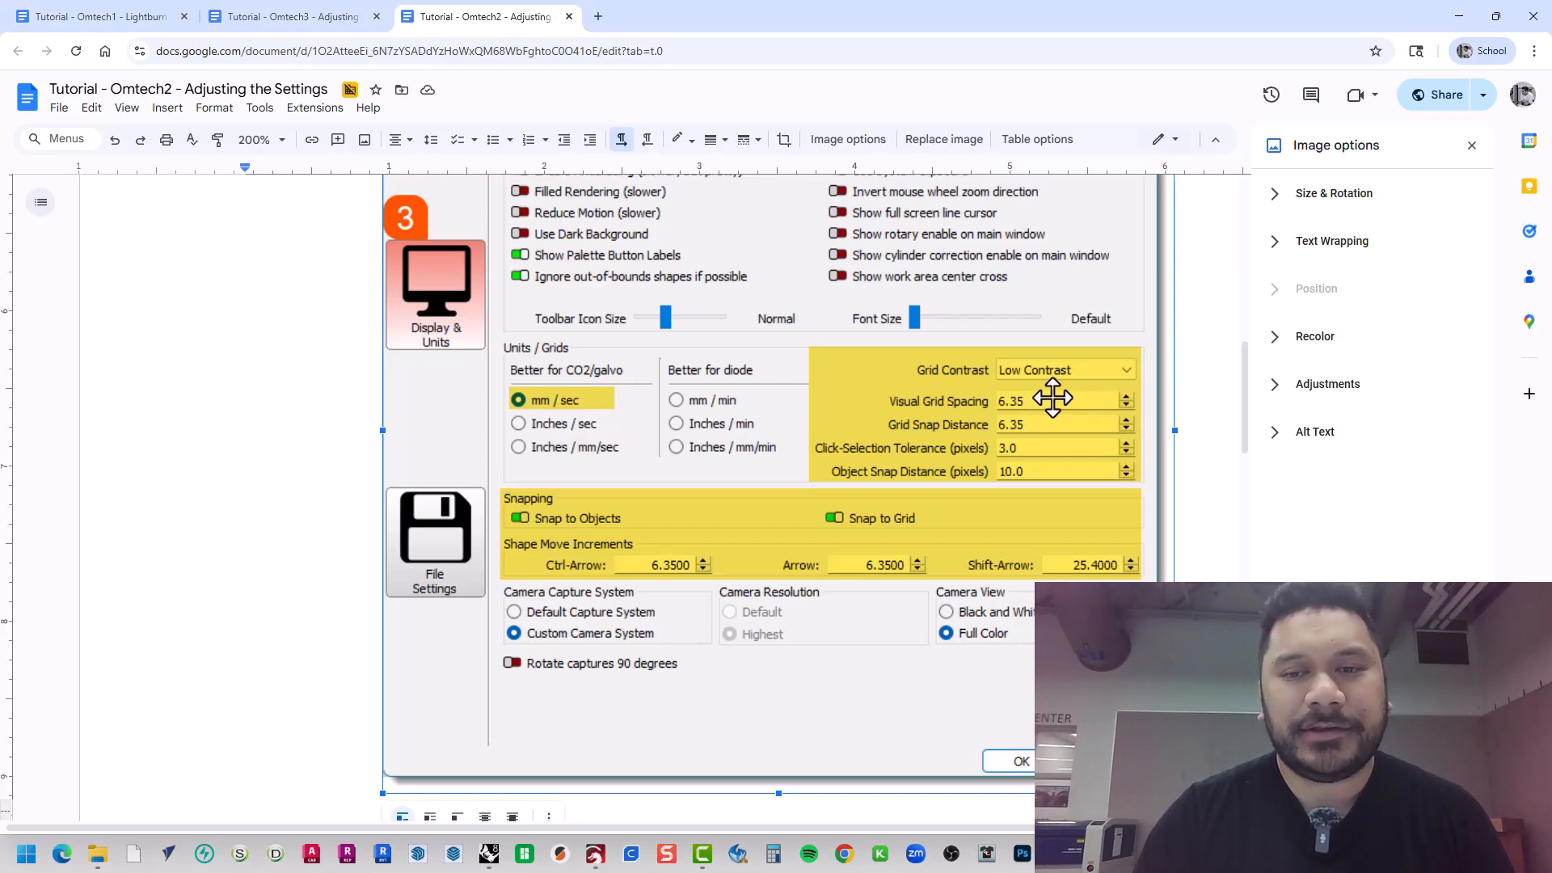
scroll(793, 537, "down", 1)
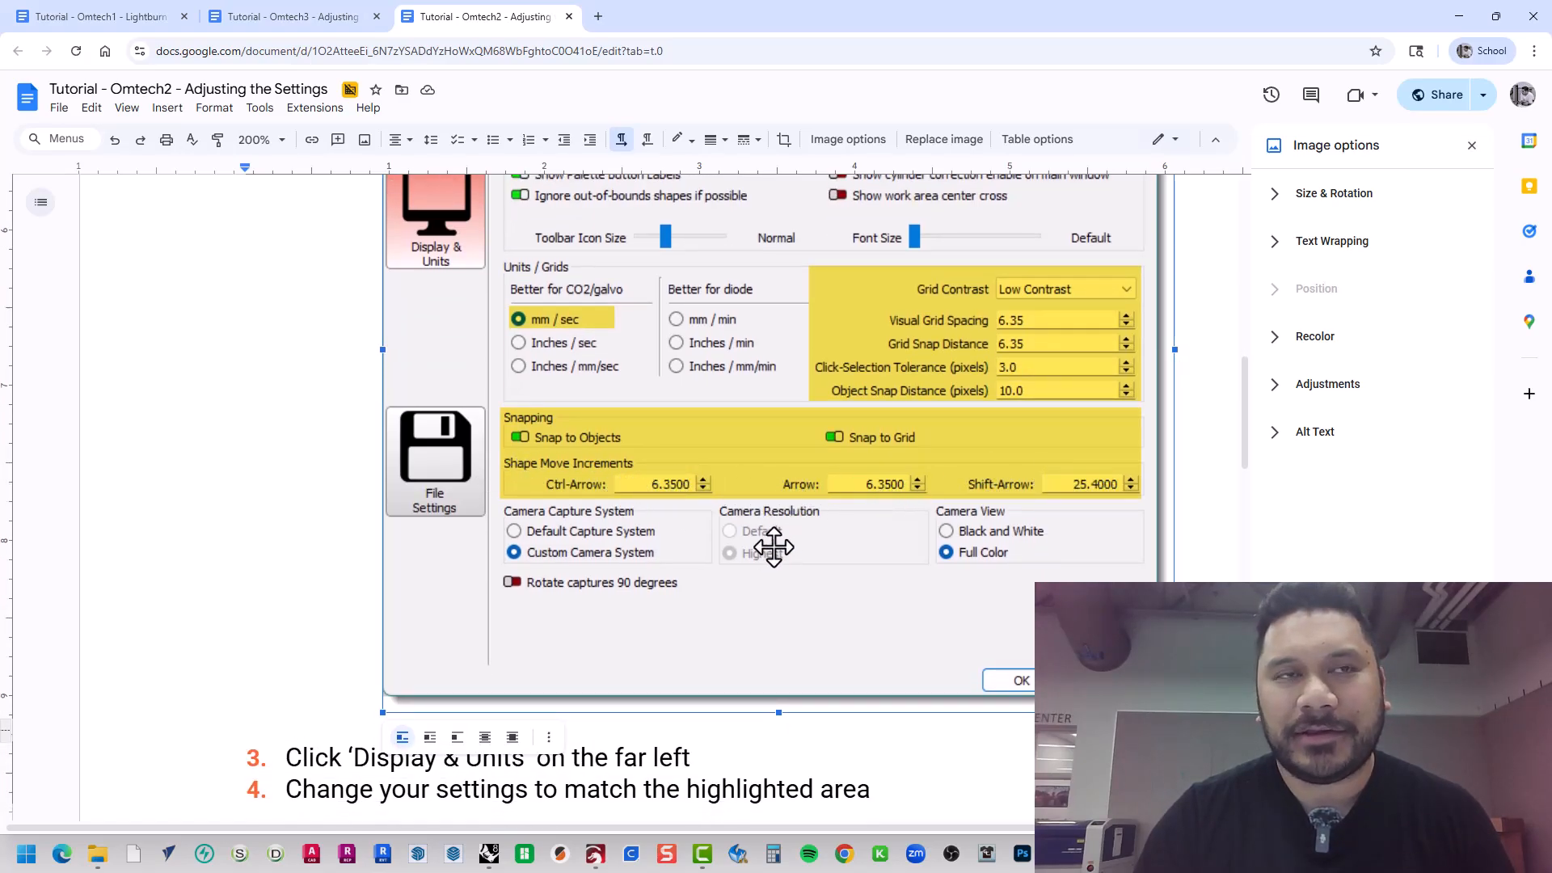
- Deselect the Settings picture and examine the highlighted General Import and DXF Import settings in the File Settings picture on page 2
scroll(767, 540, "down", 3)
scroll(776, 409, "up", 2)
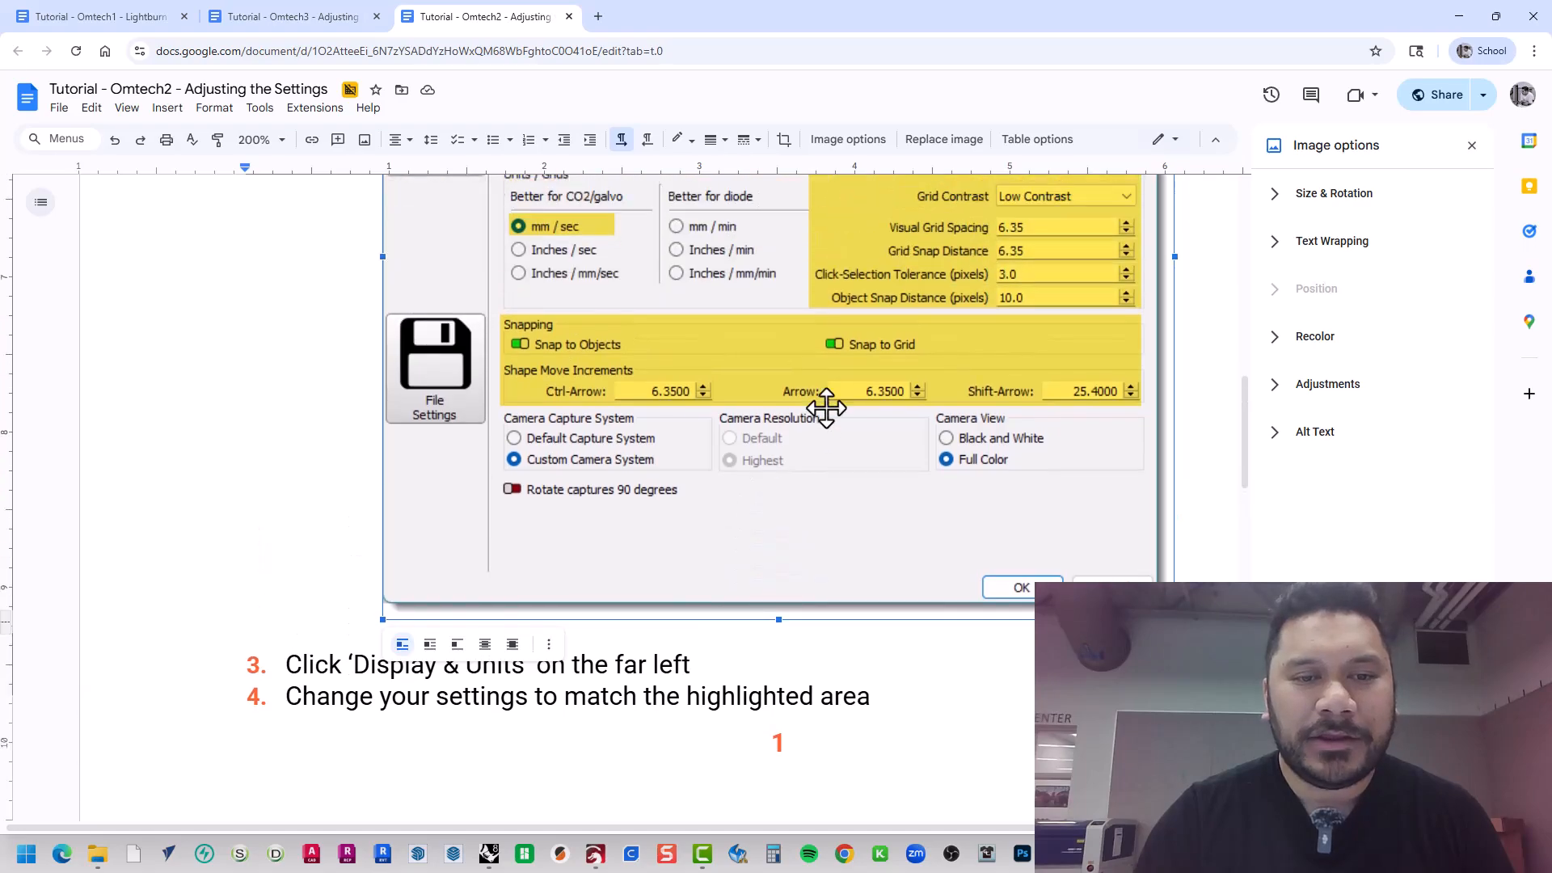
scroll(769, 447, "down", 3)
left_click(732, 431)
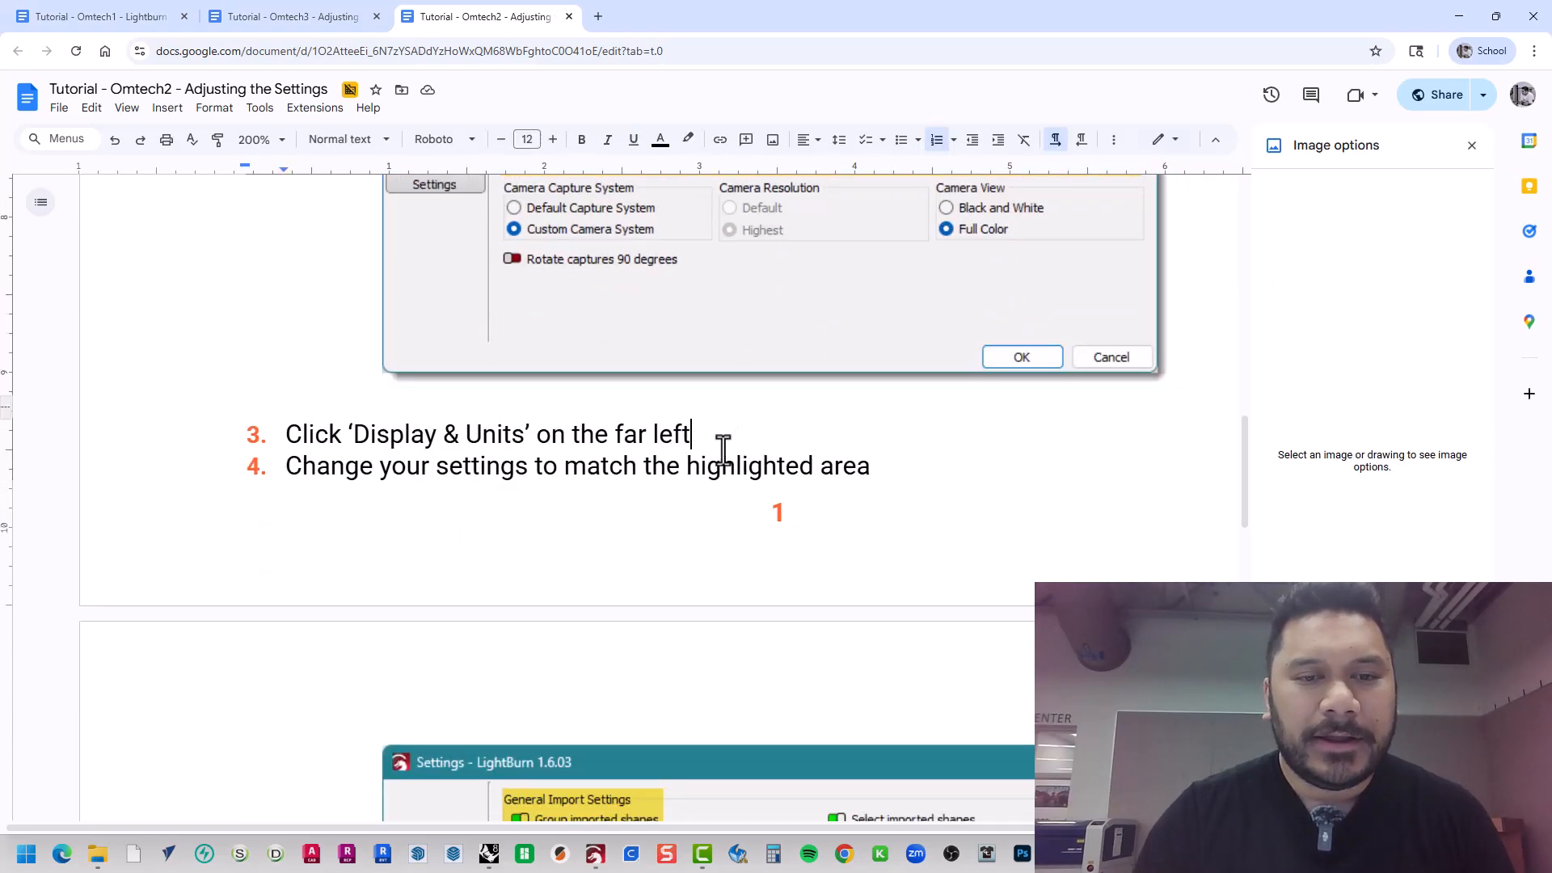
scroll(723, 450, "down", 1)
scroll(723, 450, "down", 5)
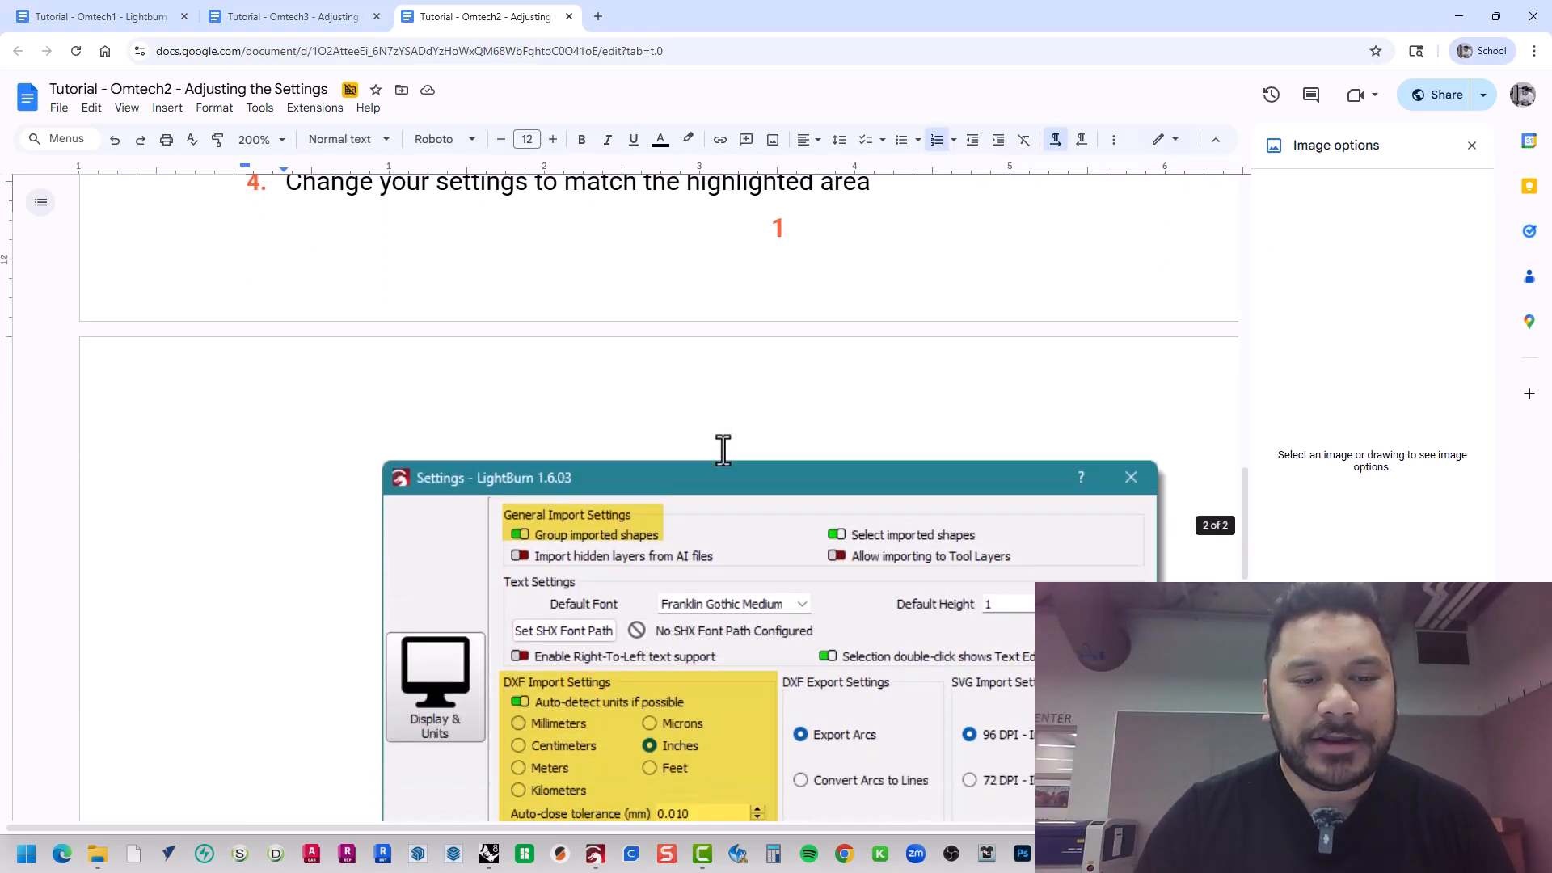
scroll(472, 755, "down", 1)
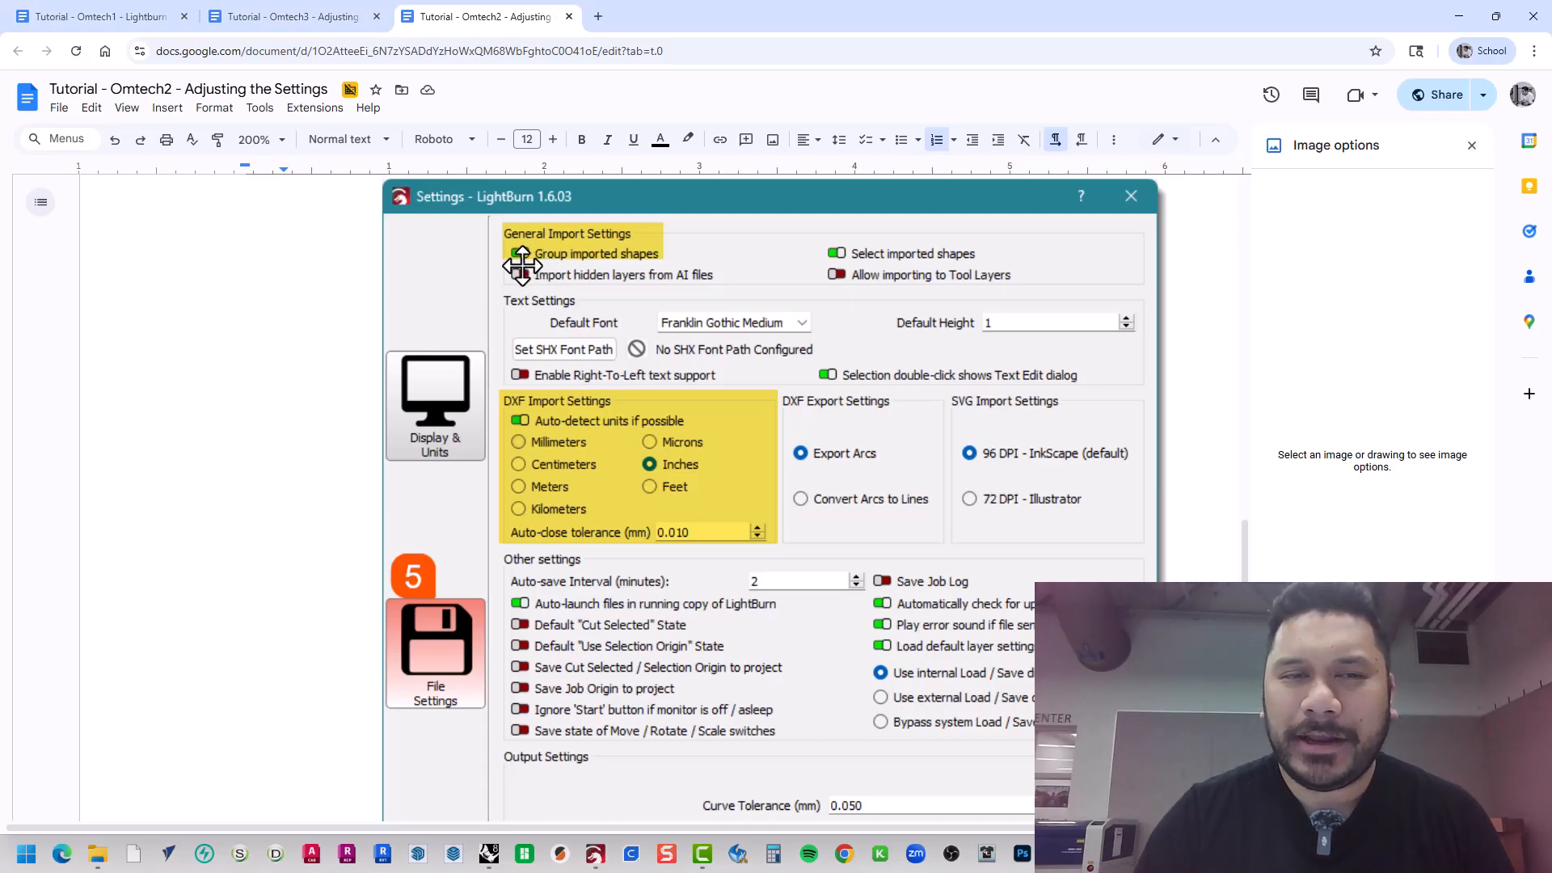
- Read steps 5 to 7 below the File Settings picture, check the rest of page 2, and return to the document's title
scroll(522, 265, "down", 4)
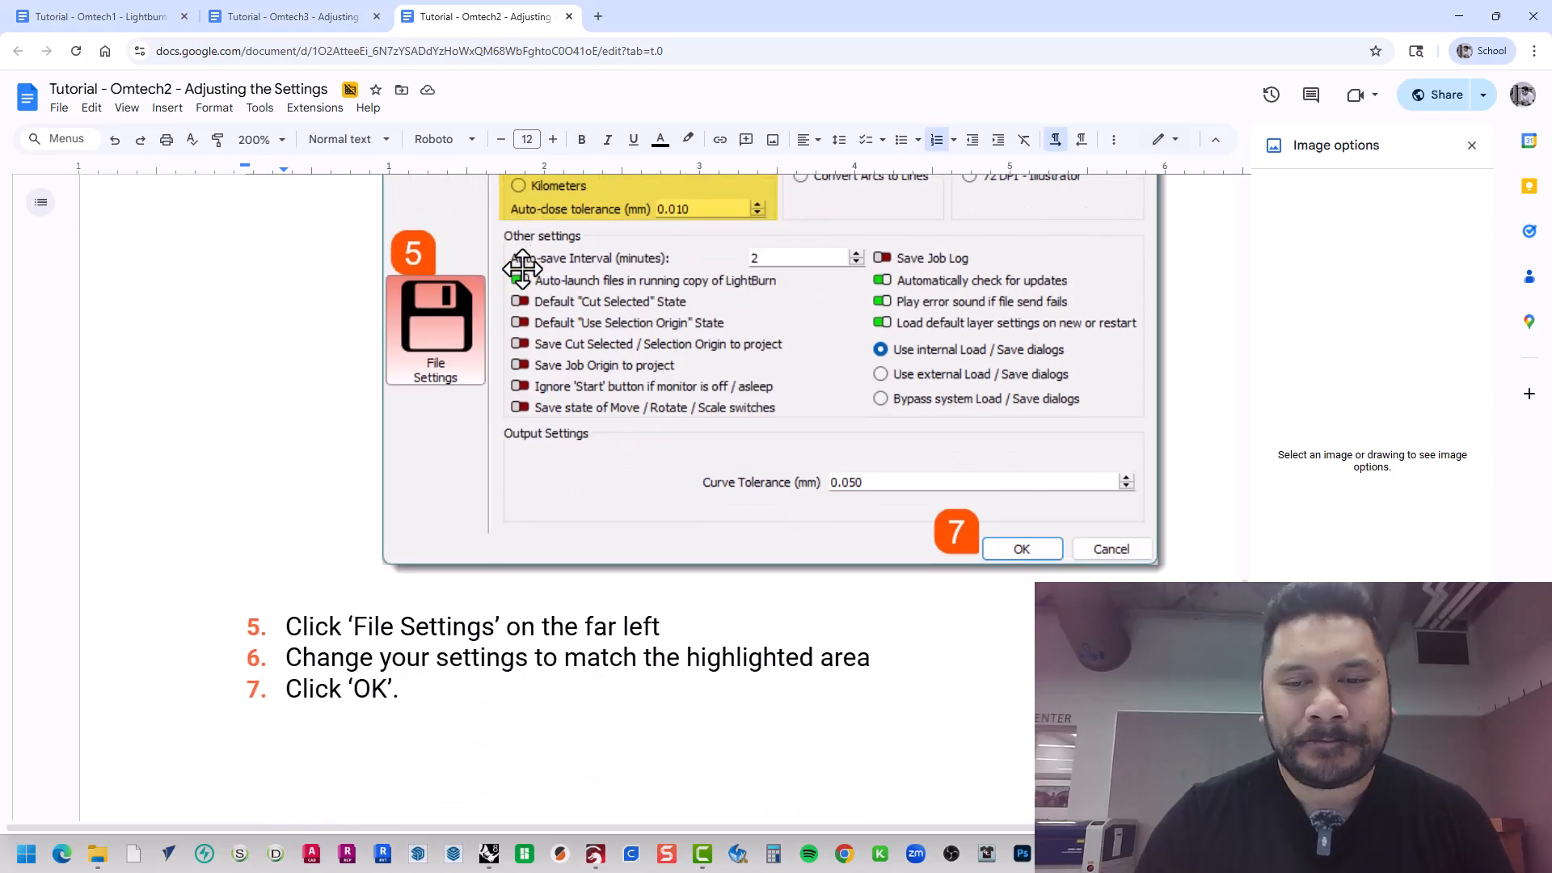
scroll(841, 537, "down", 8)
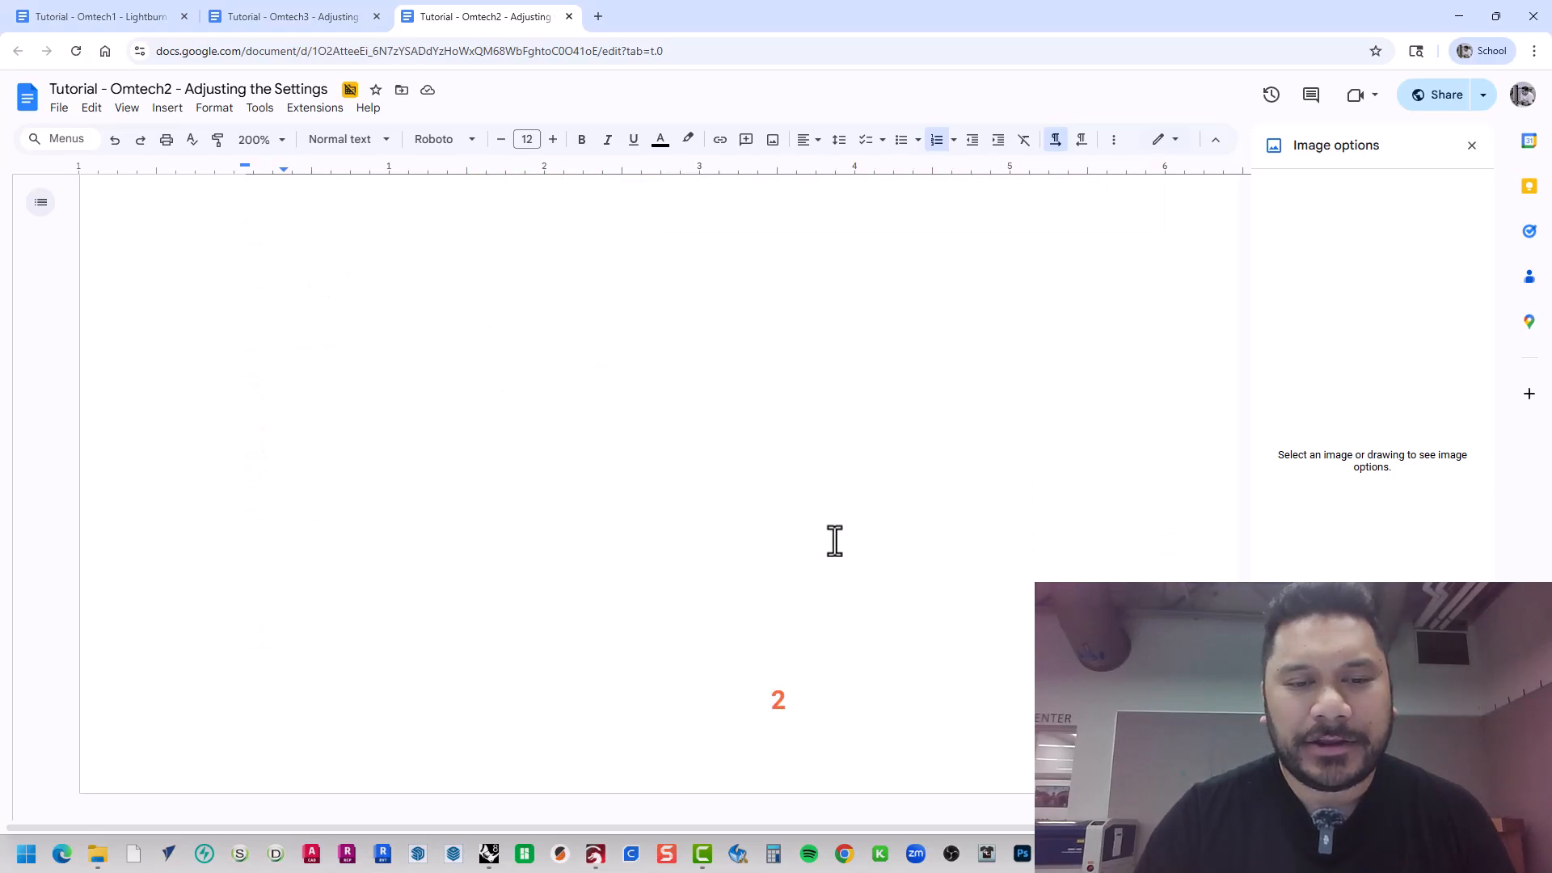
scroll(738, 374, "up", 15)
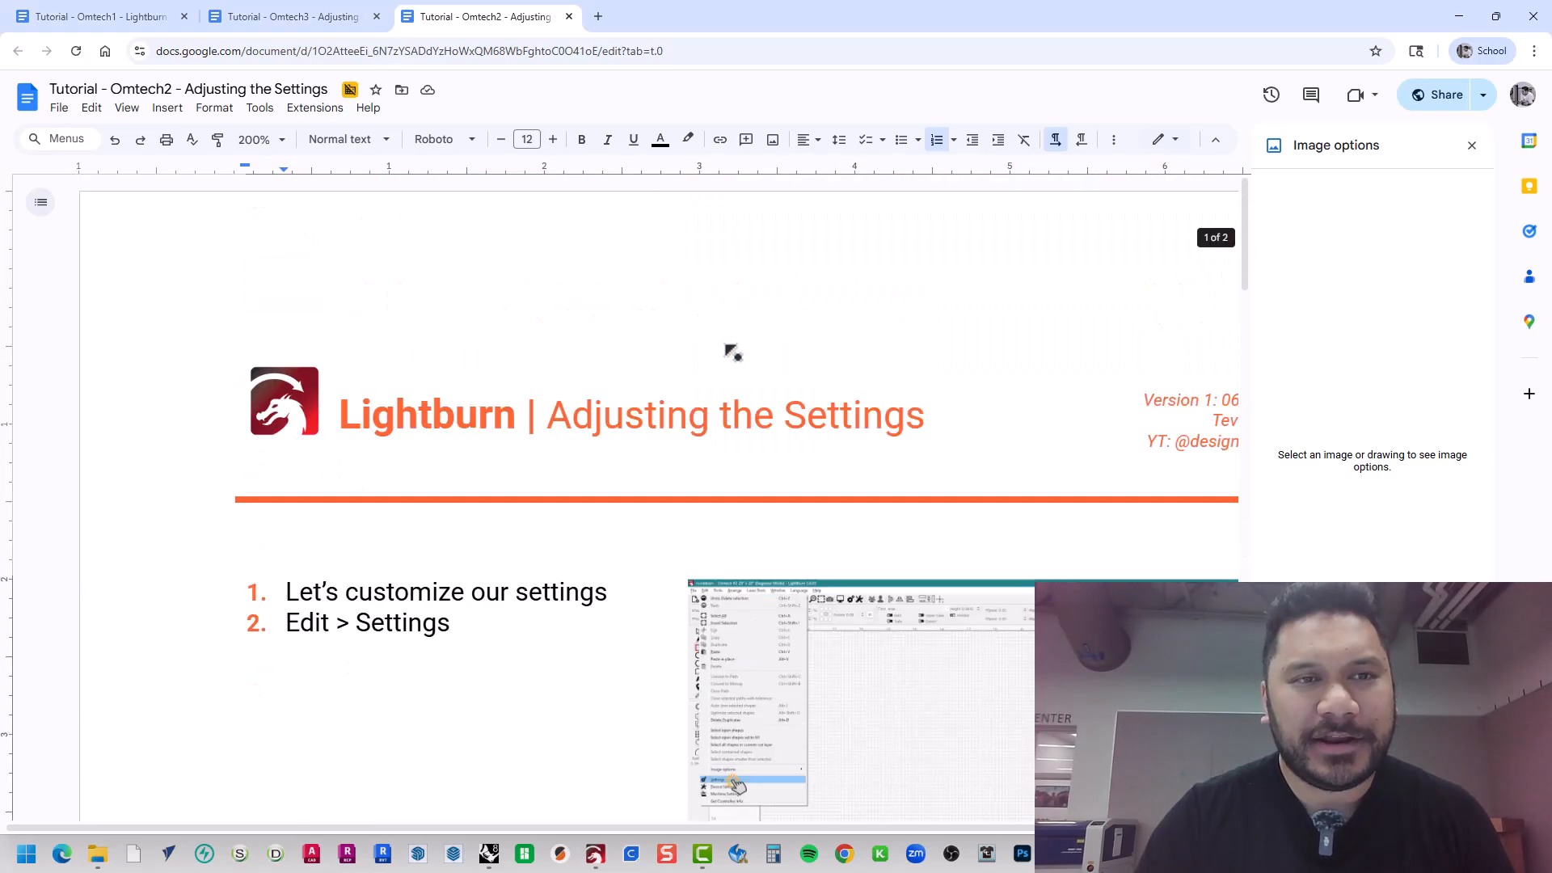
- Switch to the Omtech3 tutorial, set its document zoom to 200%, and bring the numbered photo of the laser stations into view
left_click(297, 20)
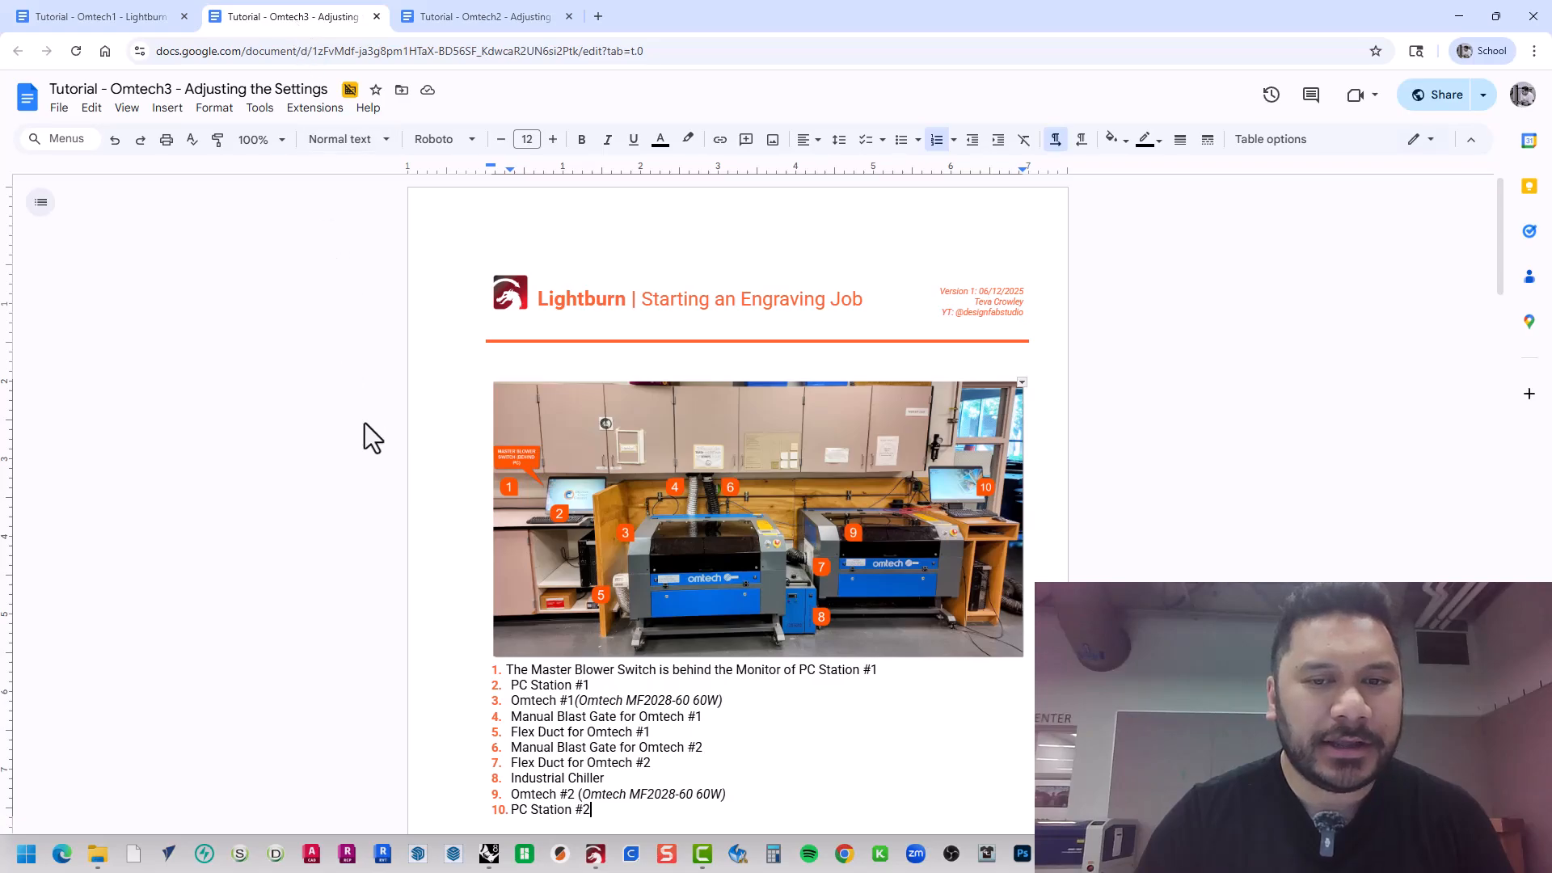
scroll(375, 411, "down", 3)
left_click(253, 139)
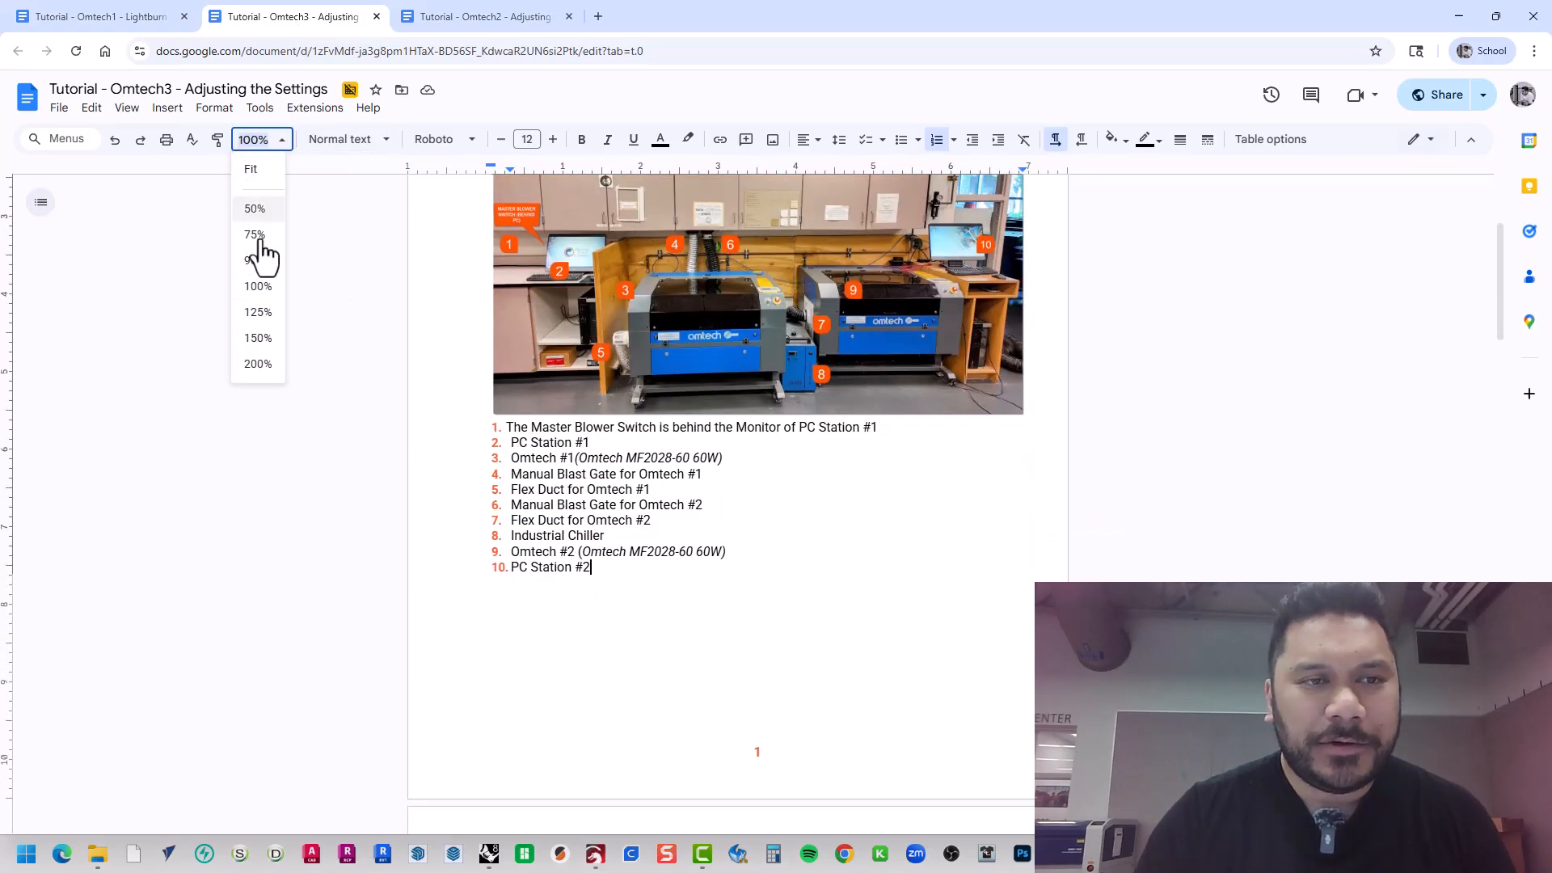
left_click(258, 364)
scroll(261, 361, "up", 3)
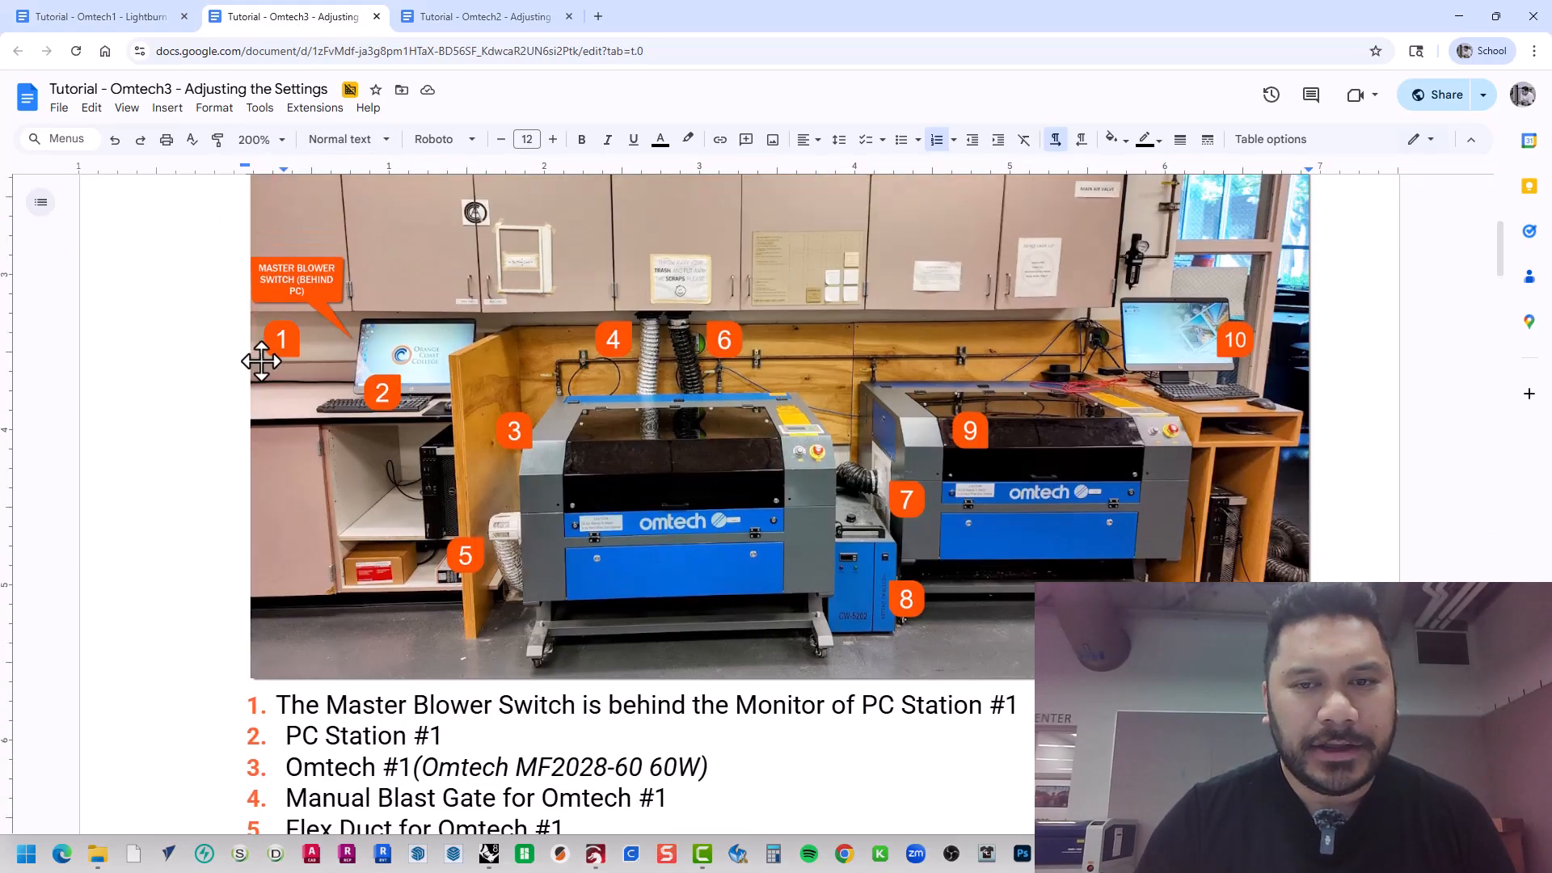
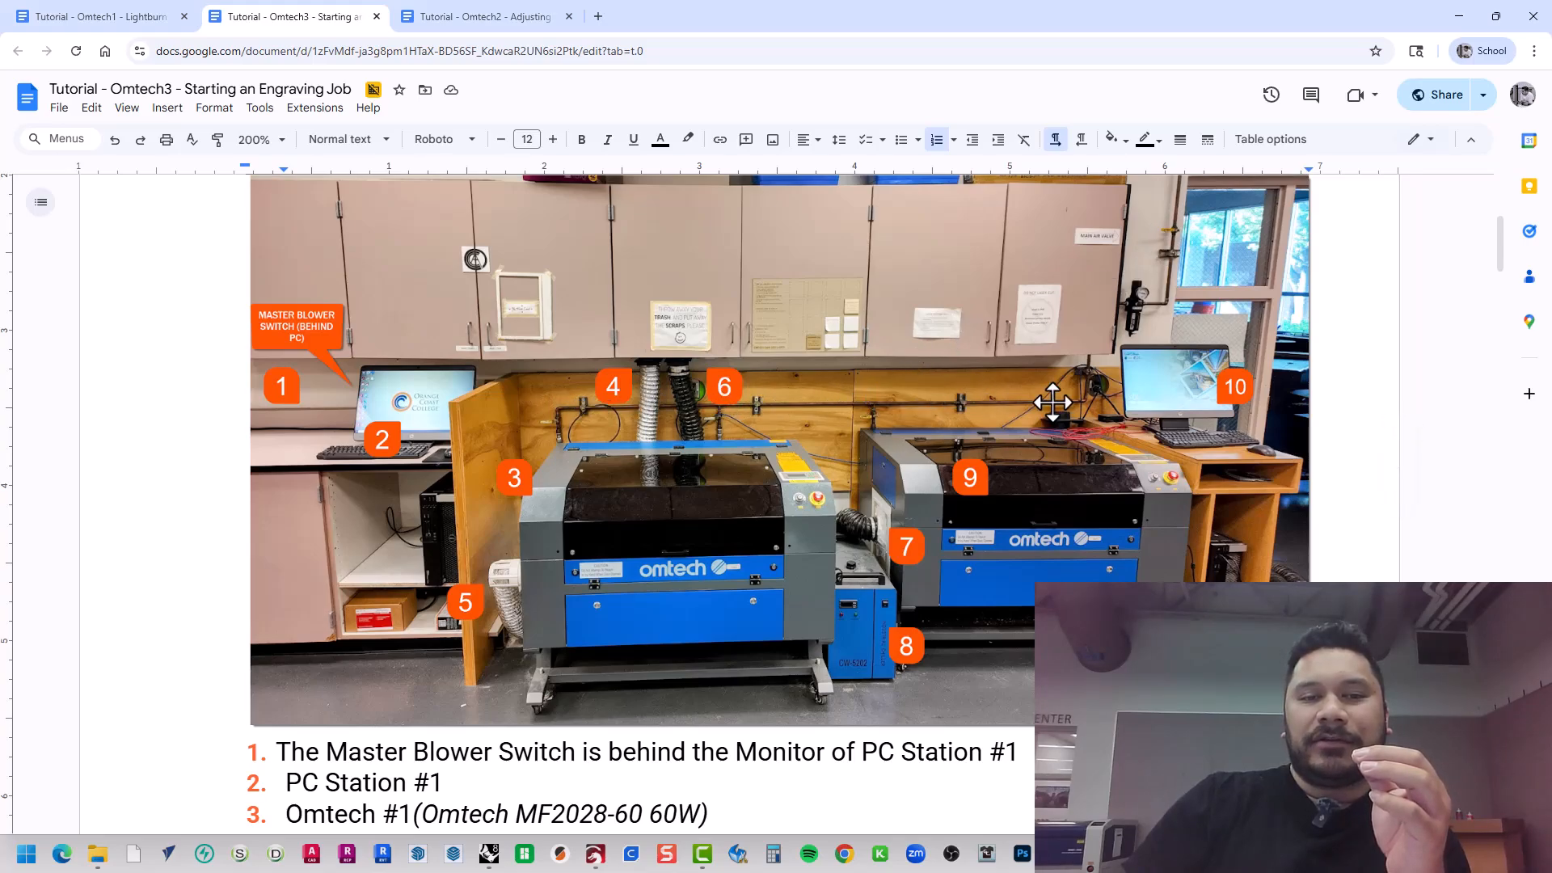
- Read steps 11 to 13 on turning on the Master Blower Switch, the Industrial Chiller, and the Control and Laser Switches
scroll(882, 533, "down", 15)
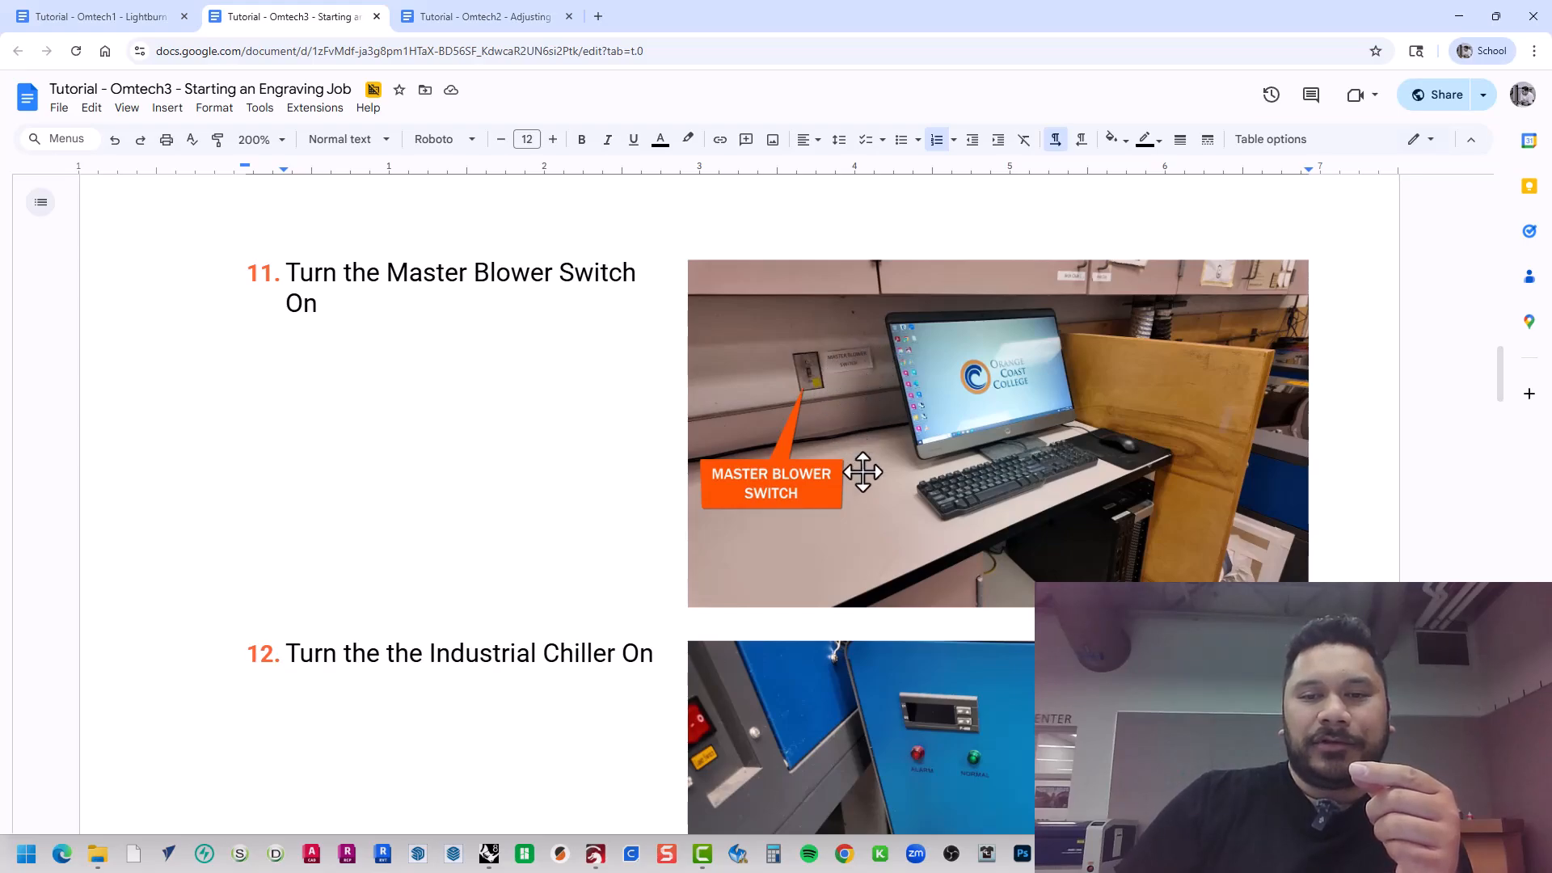
scroll(860, 475, "down", 5)
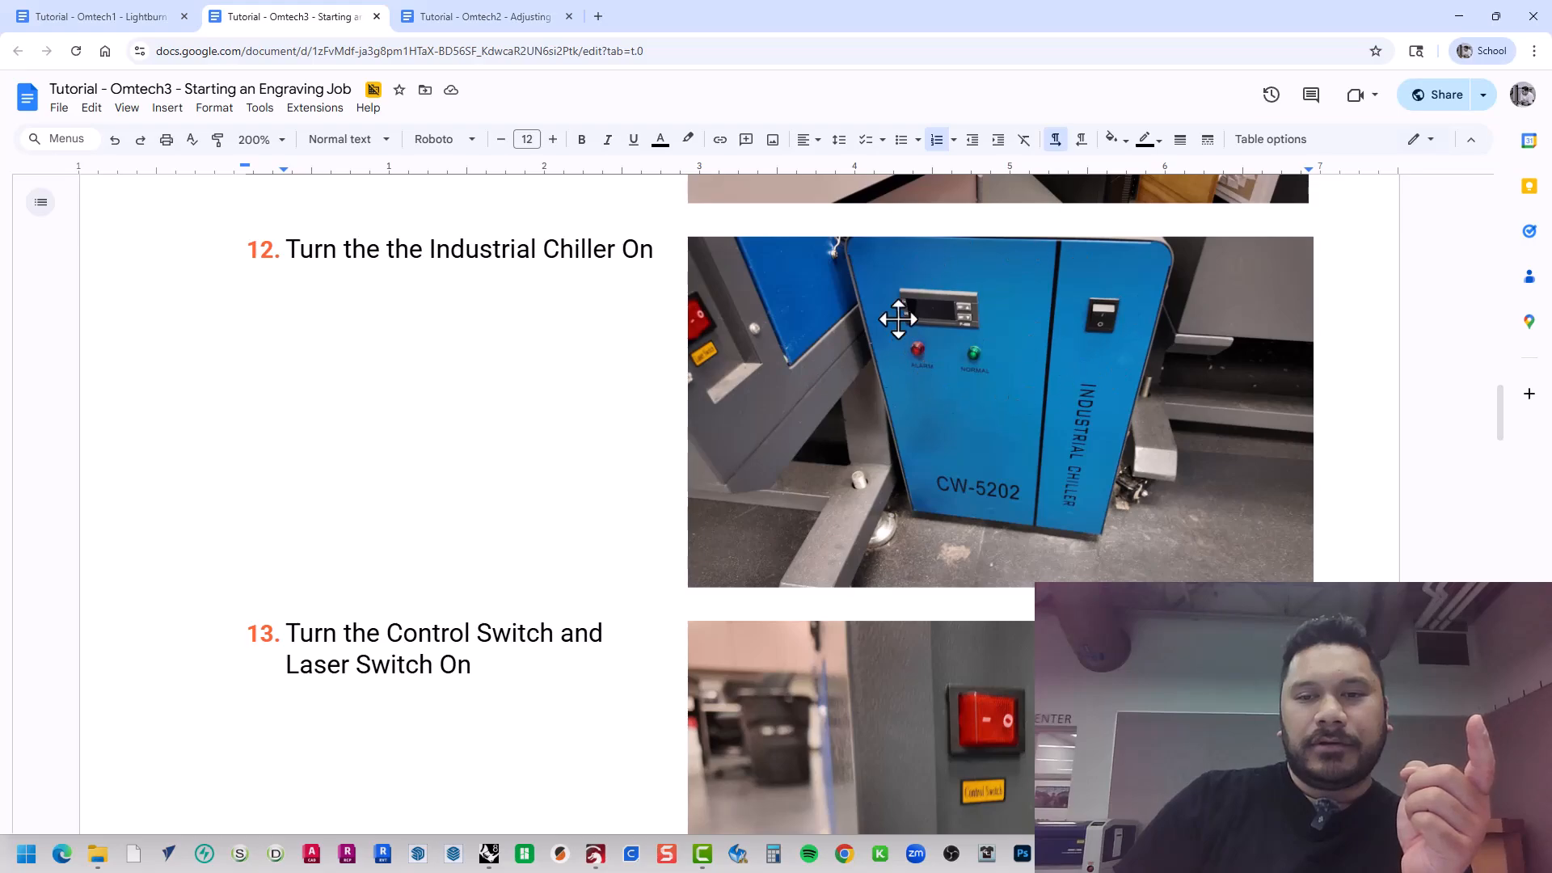
scroll(502, 474, "down", 4)
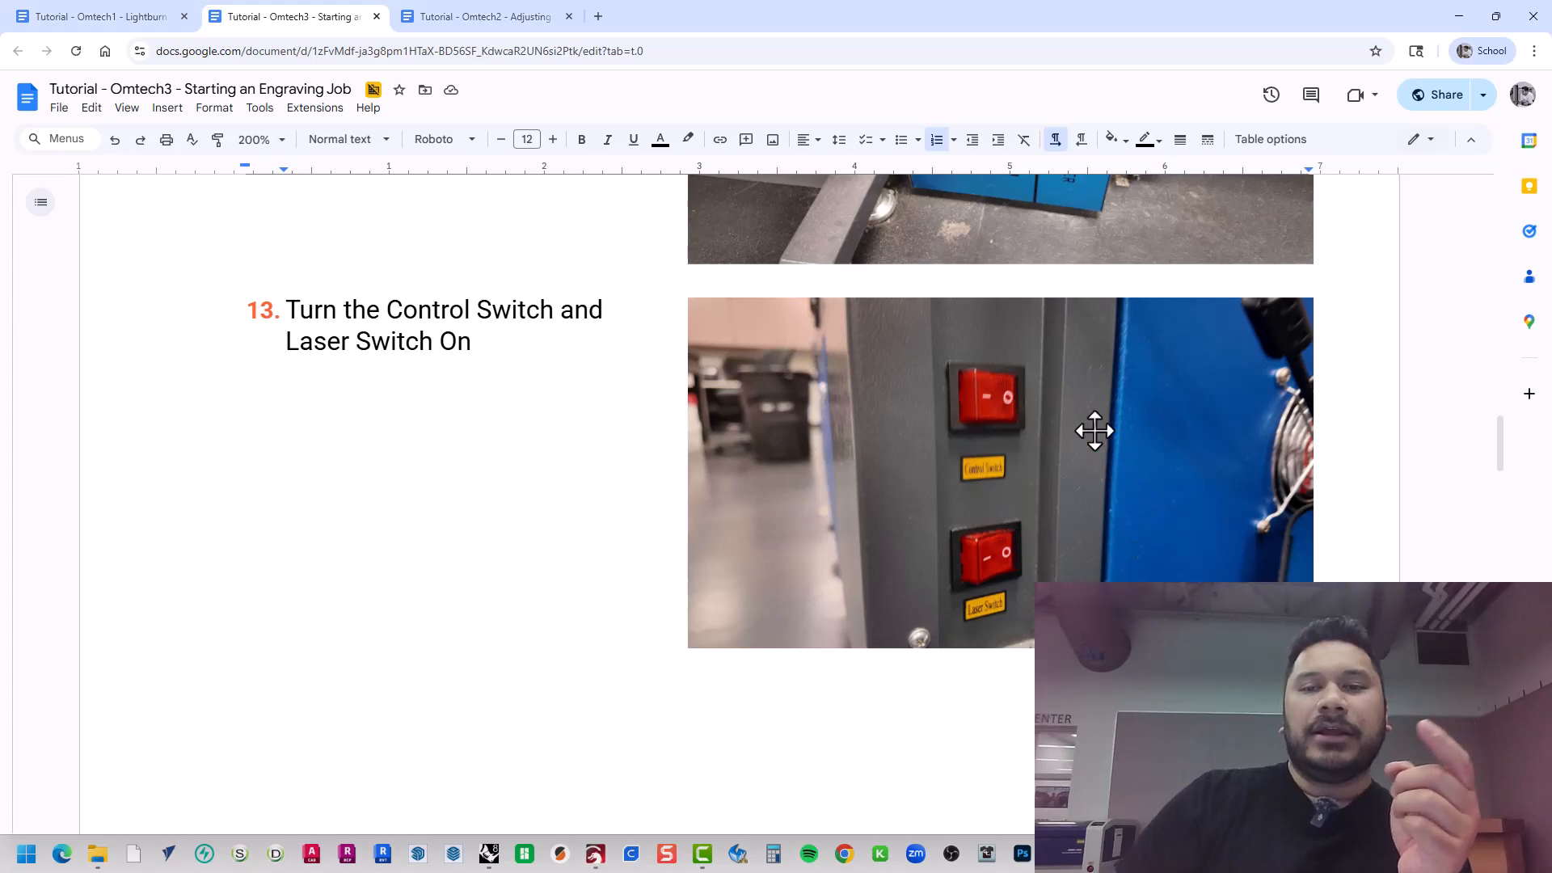
scroll(975, 473, "down", 12)
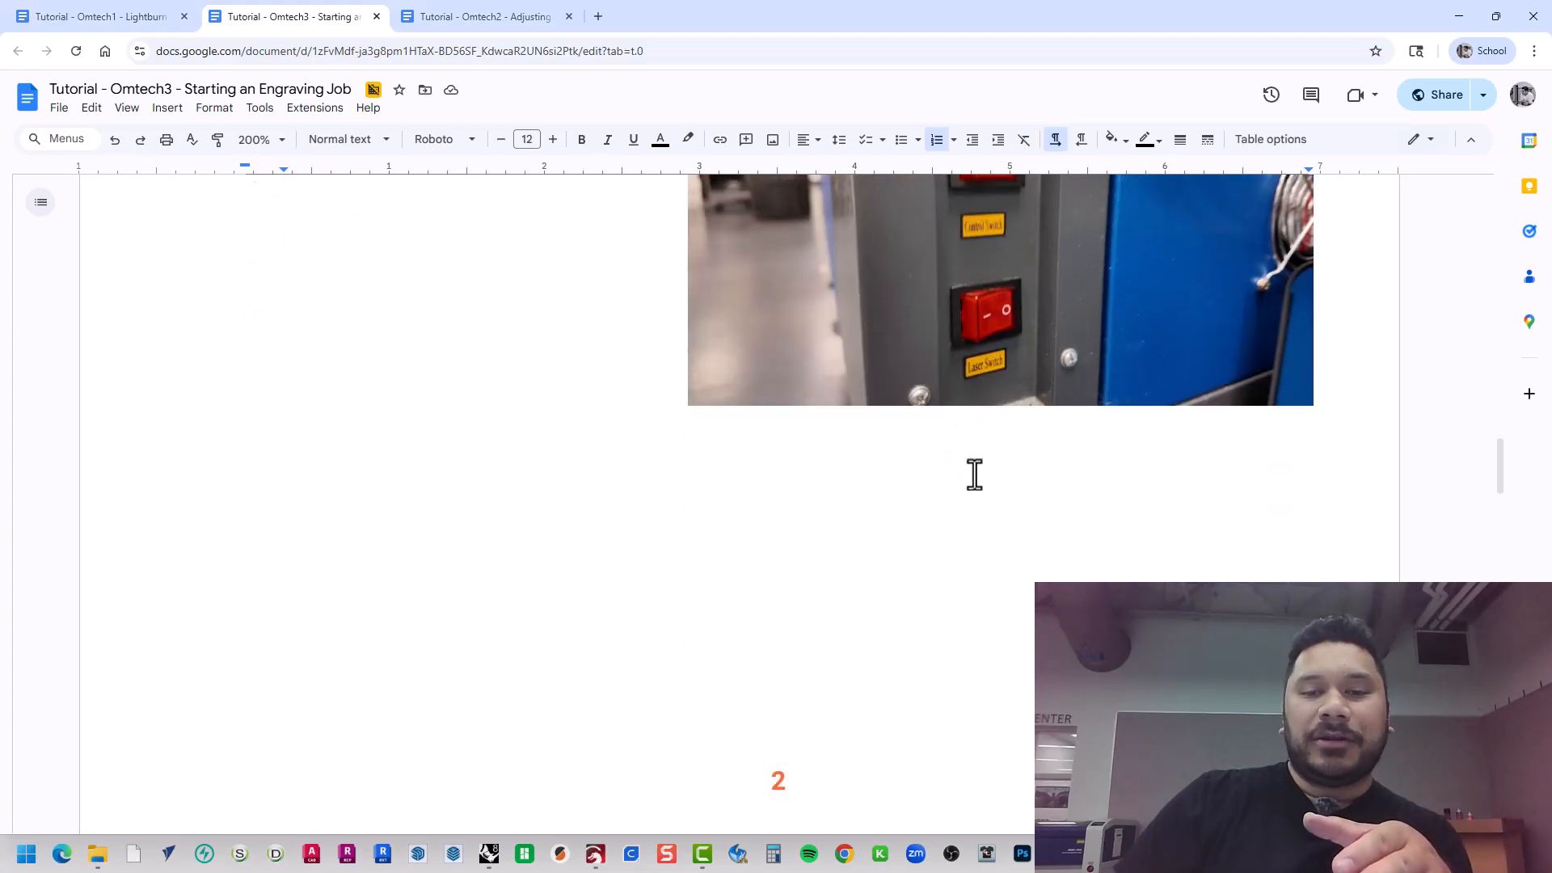
- Read steps 14 to 17 on opening the machine's valve, placing stock material and using the 19 mm MTL Gauge
scroll(977, 486, "down", 1)
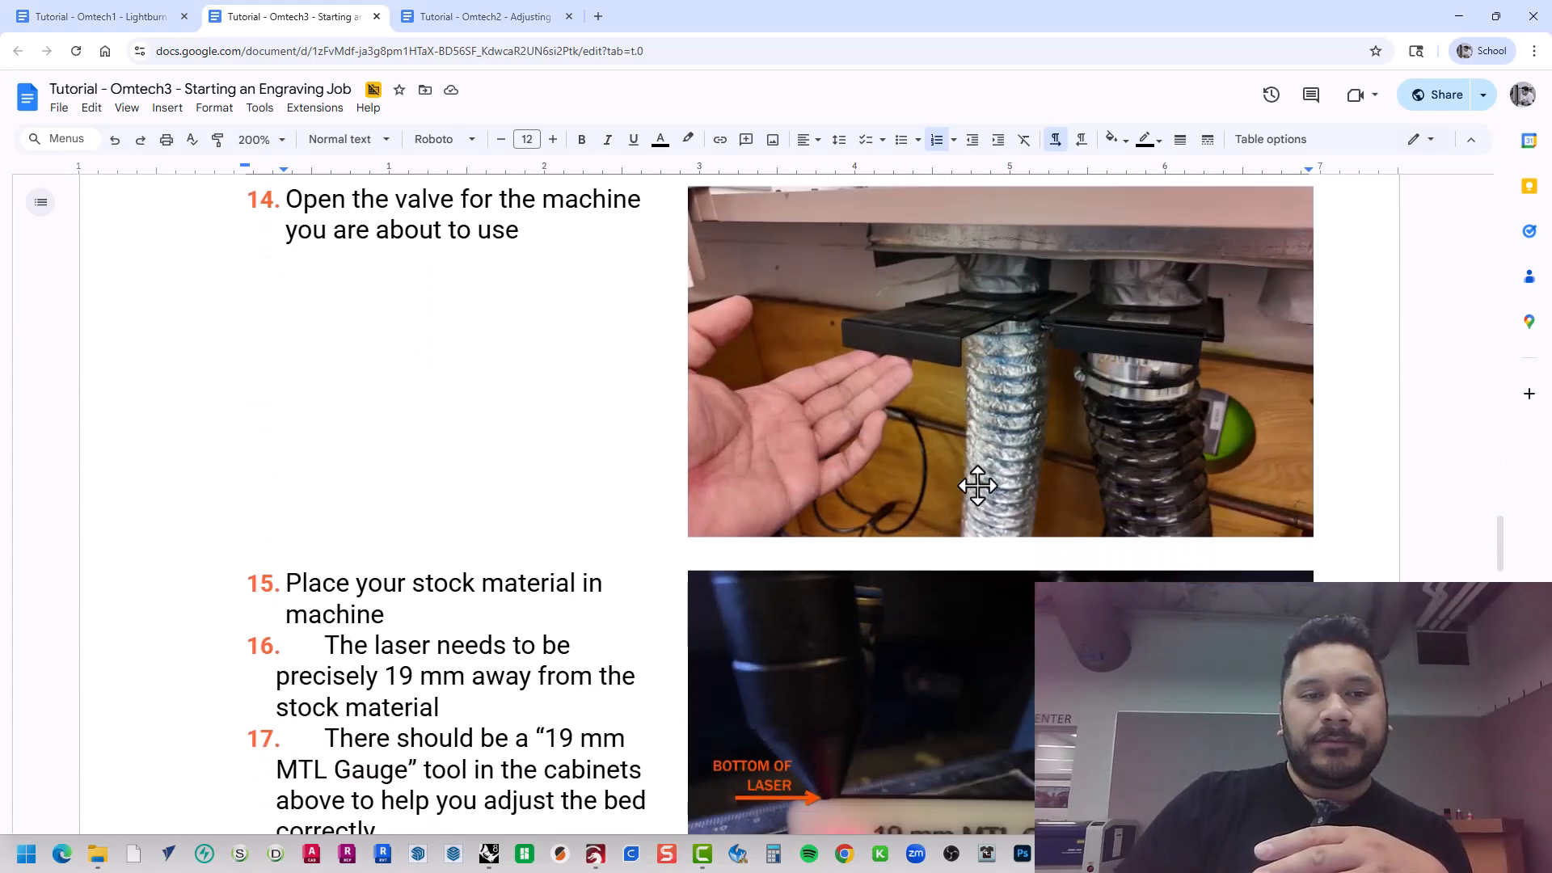
scroll(946, 460, "up", 1)
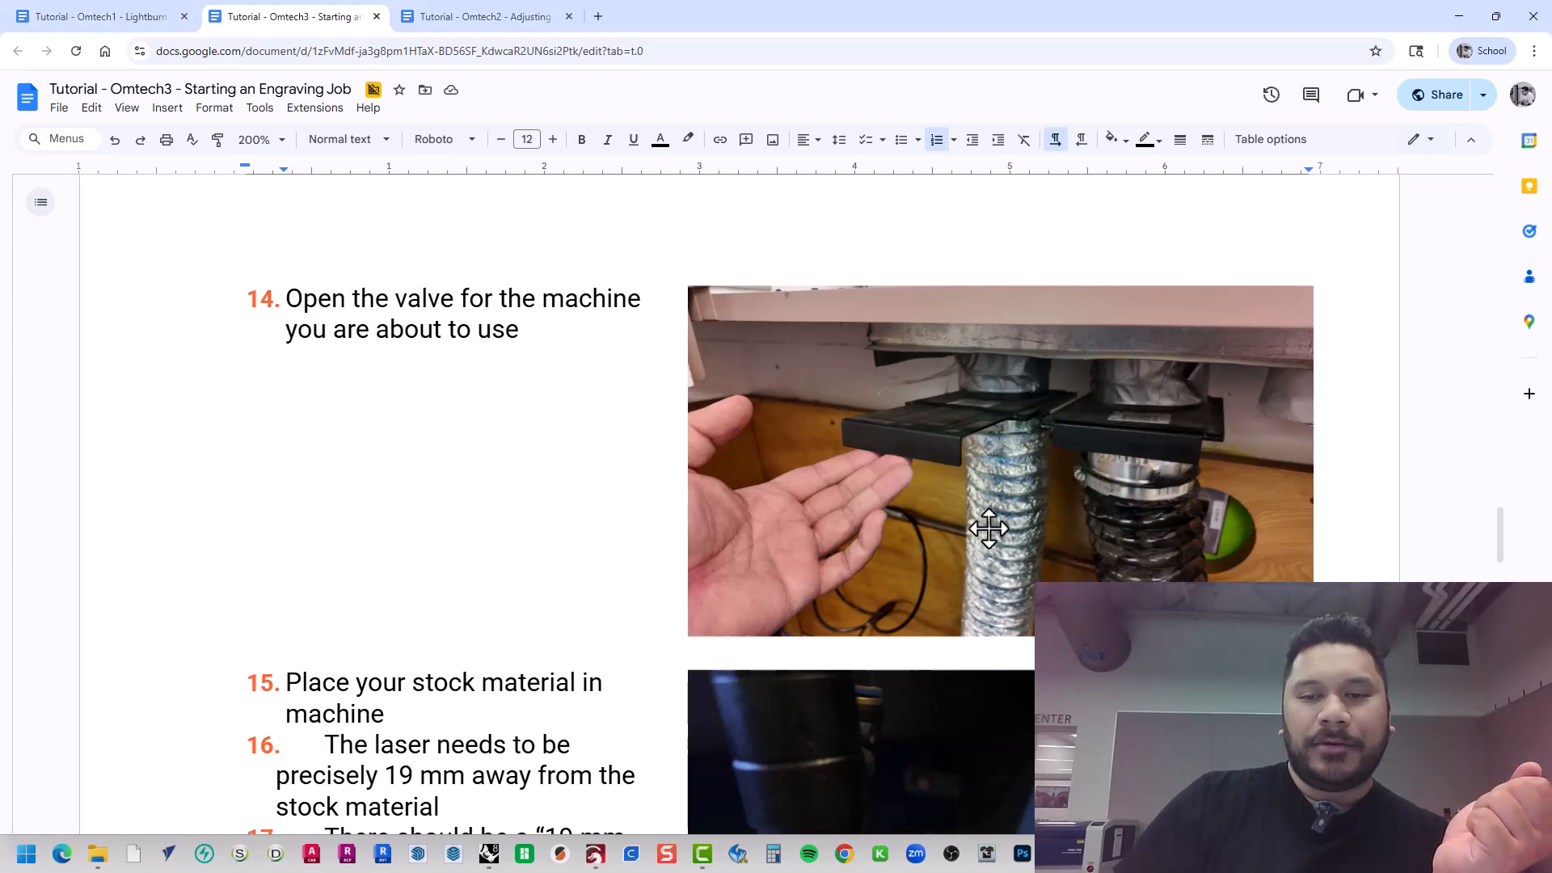
scroll(982, 533, "down", 3)
scroll(974, 545, "down", 2)
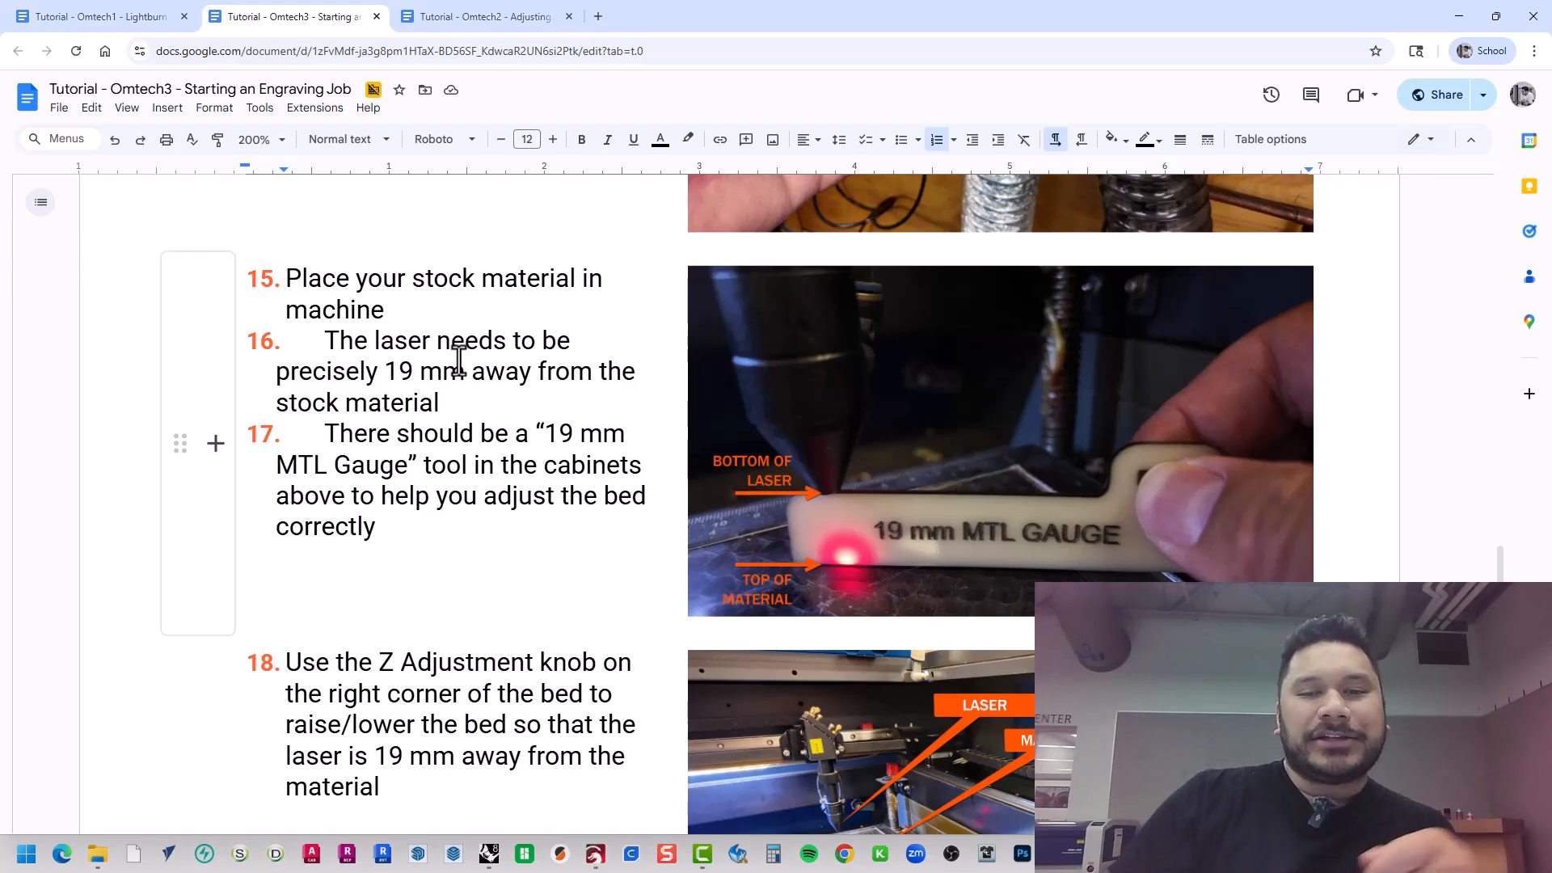
scroll(557, 411, "down", 1)
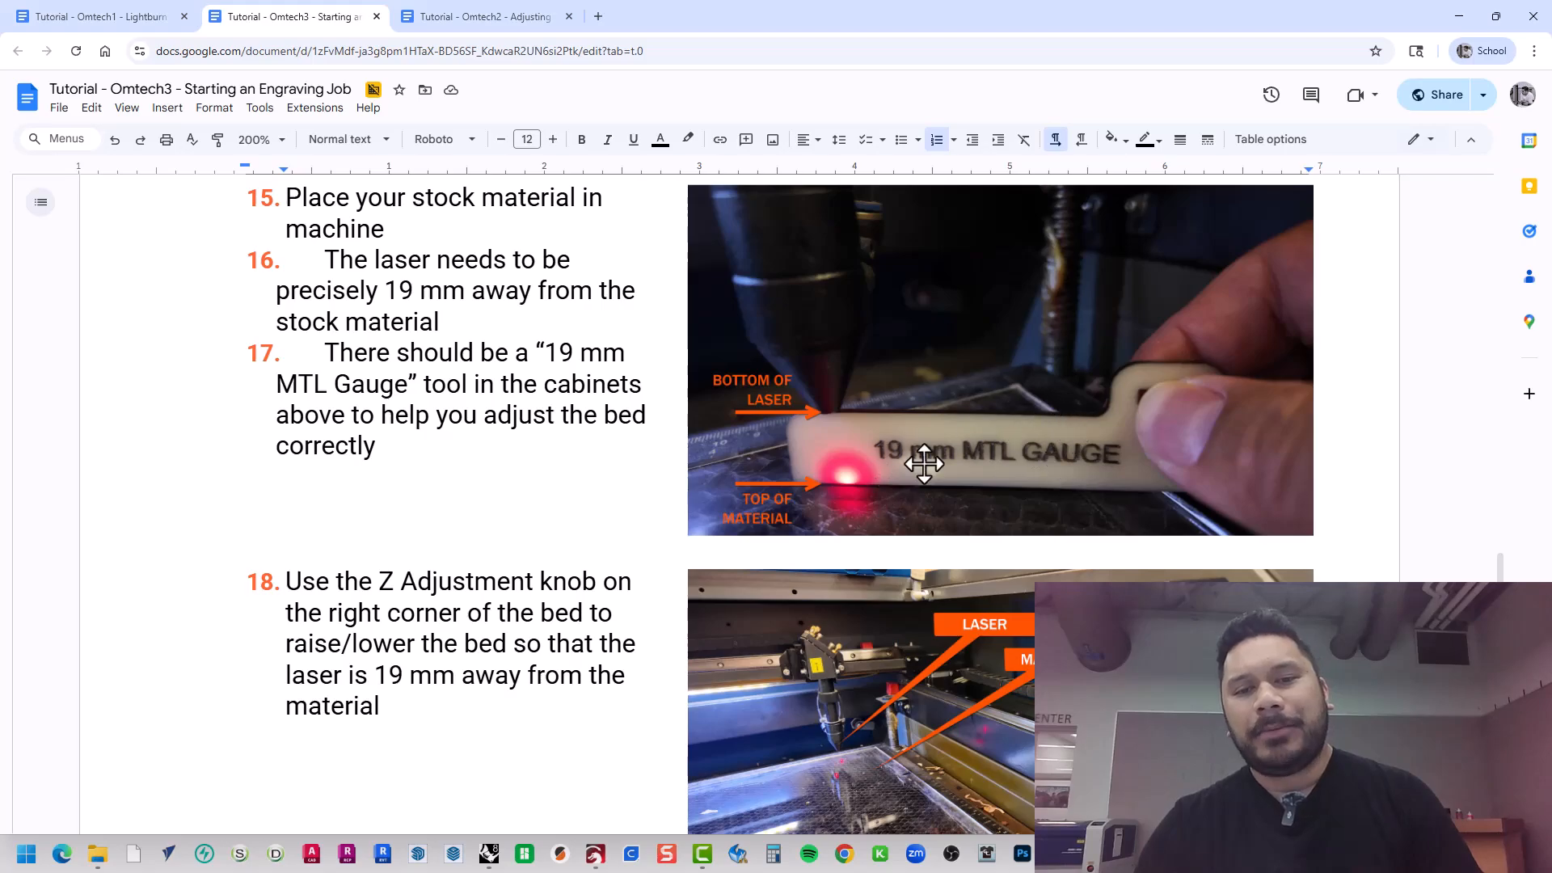
- Return to the numbered overview photo on page 1 and examine the cabinets above the laser machines
scroll(938, 598, "up", 18)
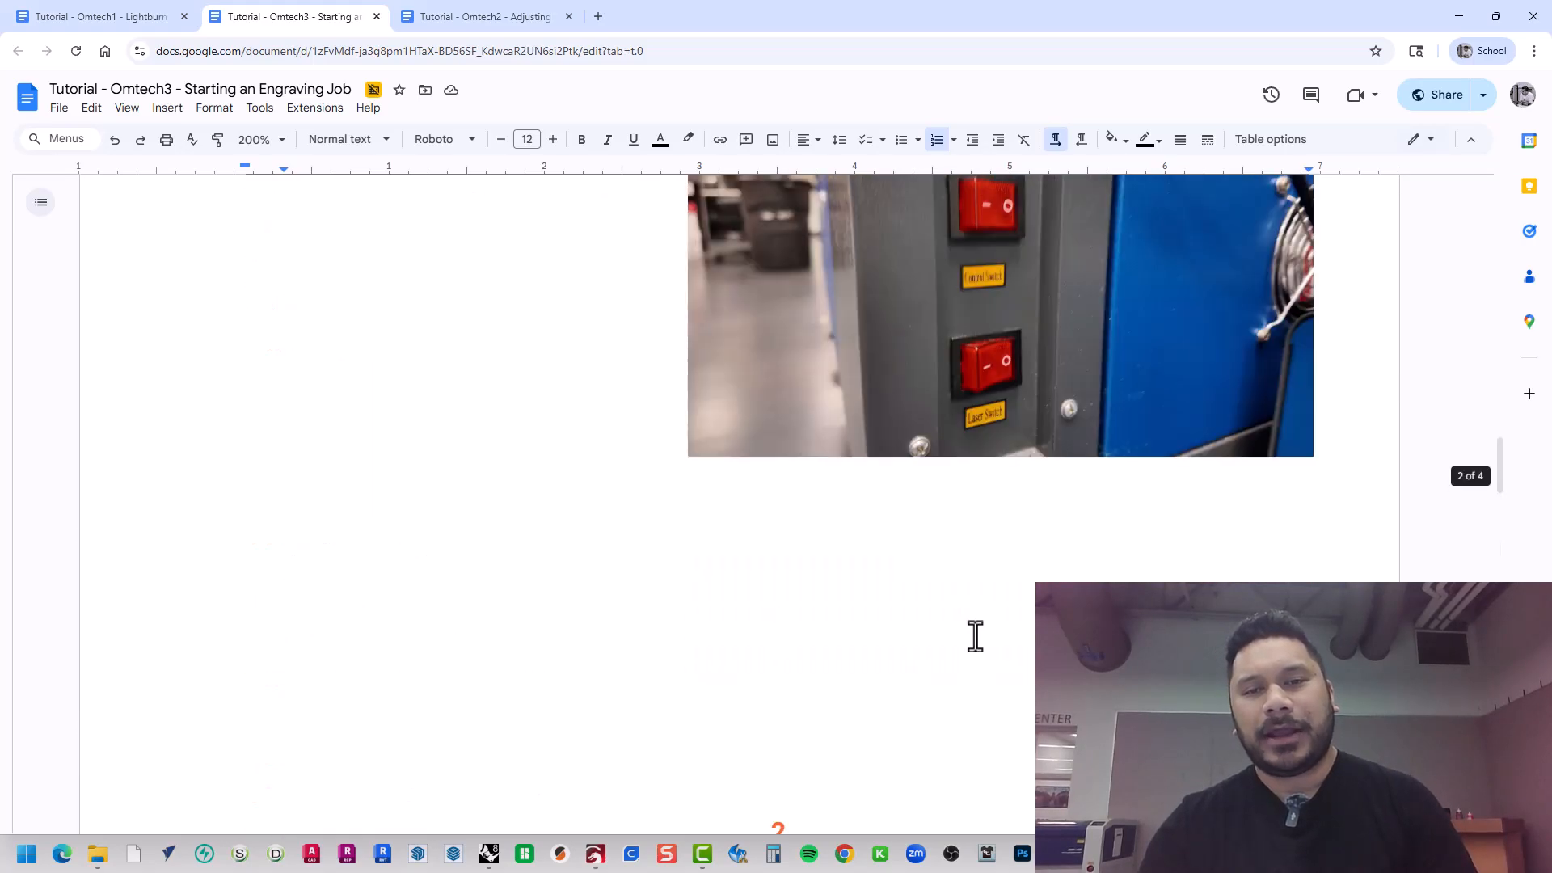
scroll(1104, 194, "up", 15)
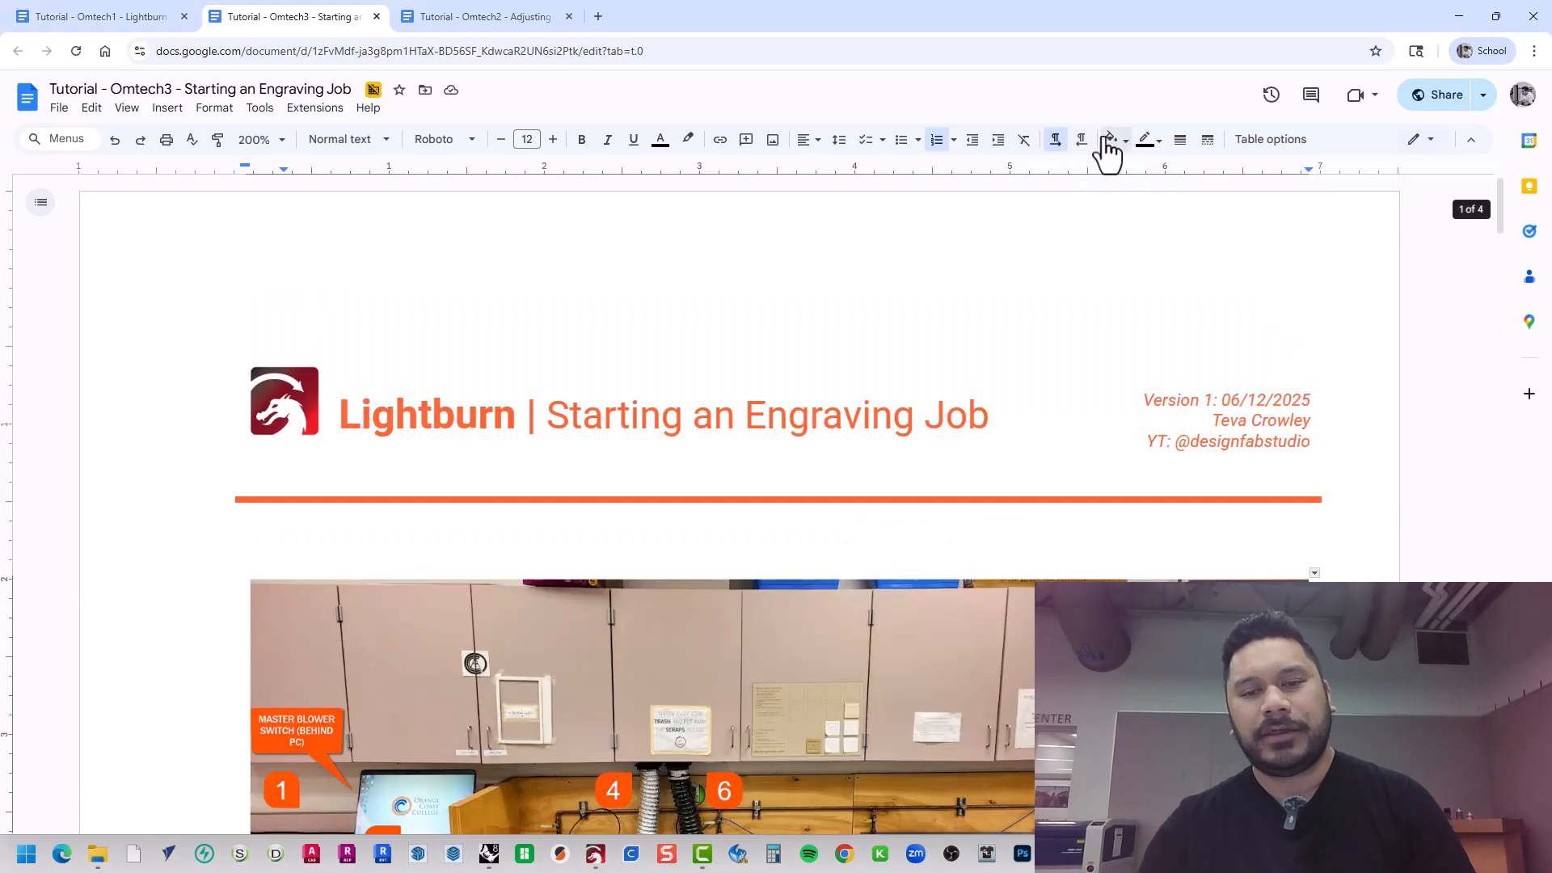
scroll(816, 316, "down", 5)
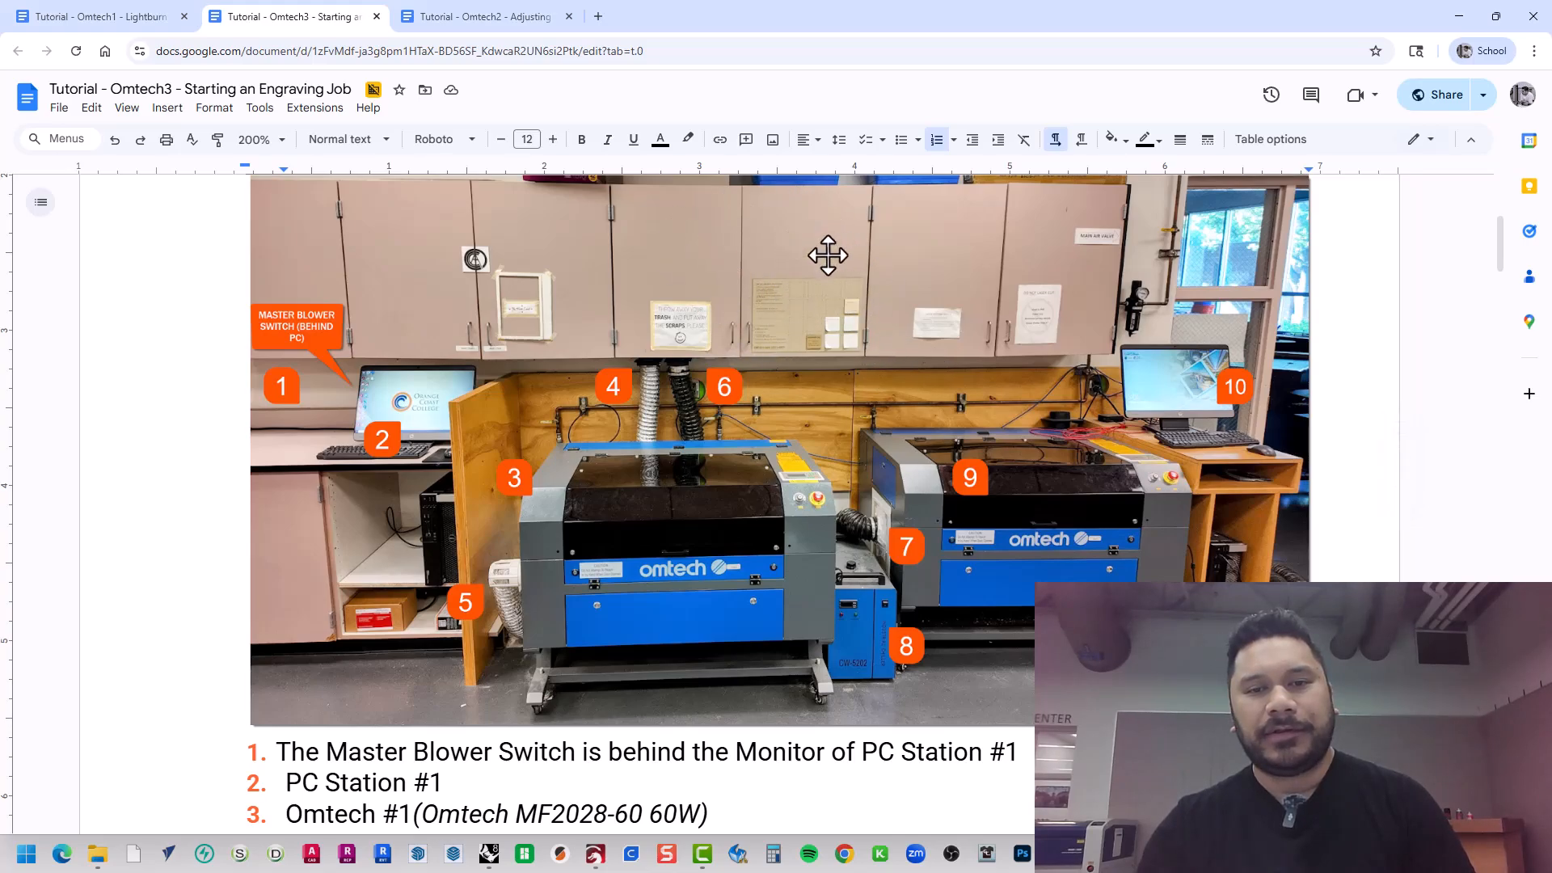
- Go back to the 19 mm MTL Gauge photo and examine step 18's Z Adjustment knob instructions and labelled picture
scroll(830, 339, "down", 1)
scroll(830, 339, "down", 20)
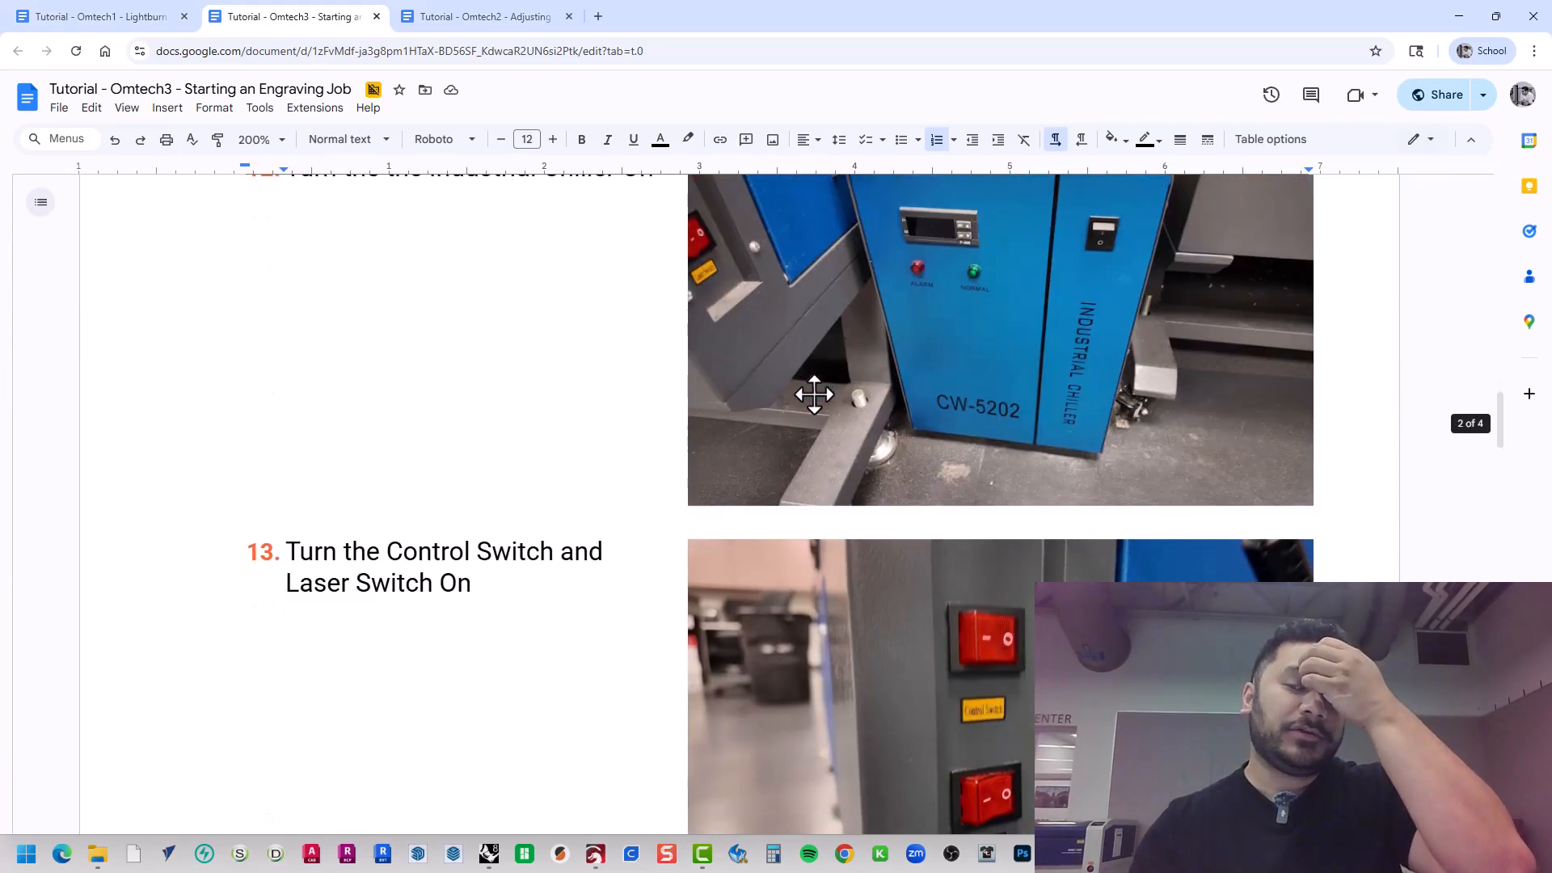
scroll(818, 389, "down", 13)
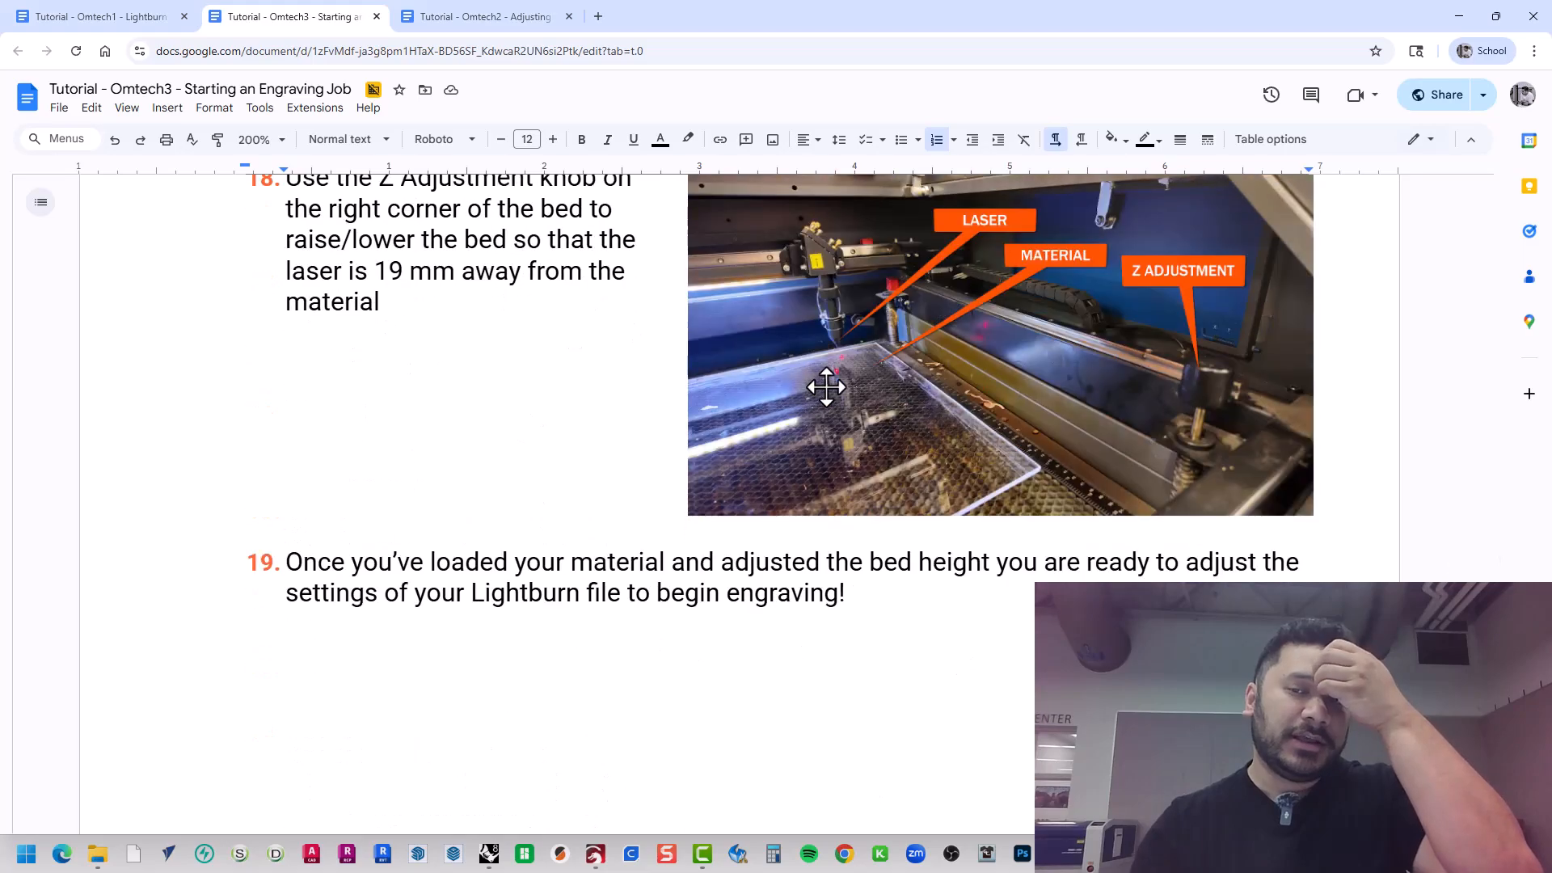
scroll(994, 409, "up", 5)
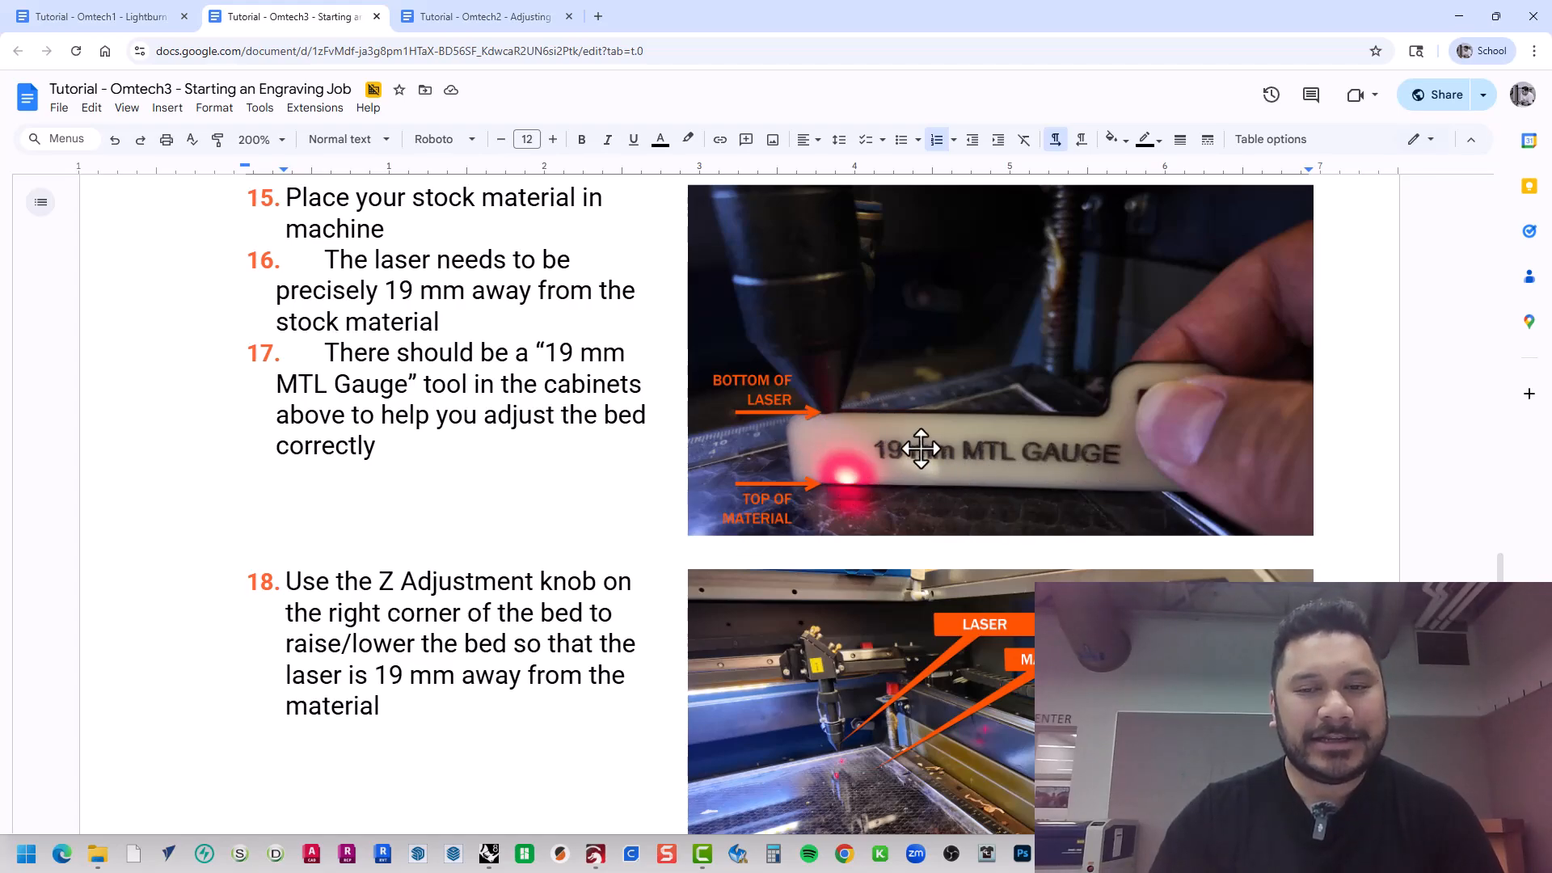
scroll(899, 449, "down", 1)
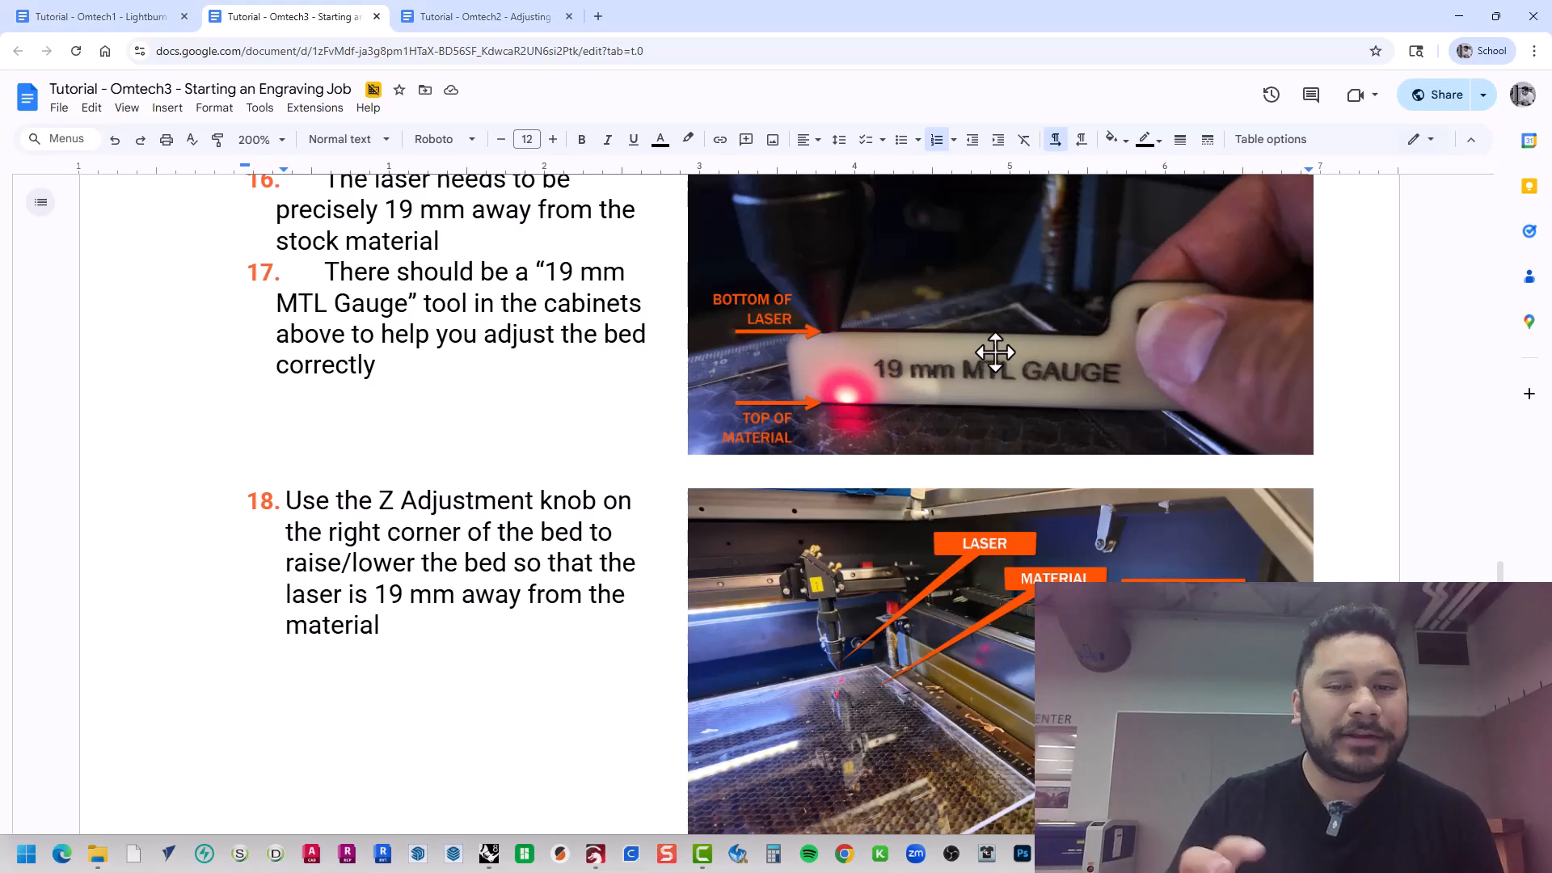
scroll(993, 354, "down", 2)
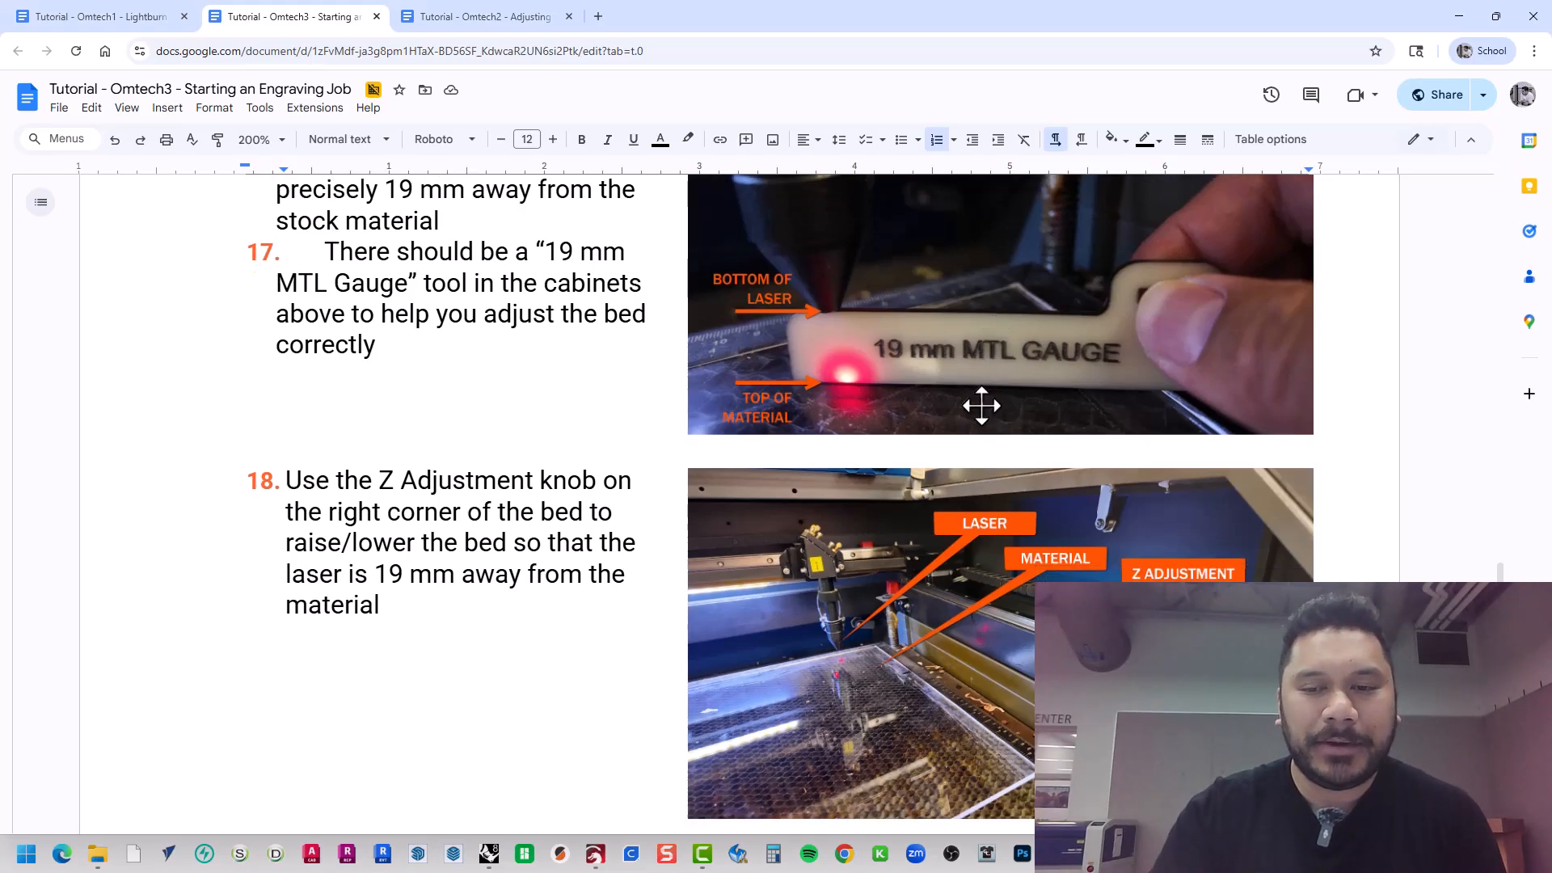
scroll(981, 406, "up", 1)
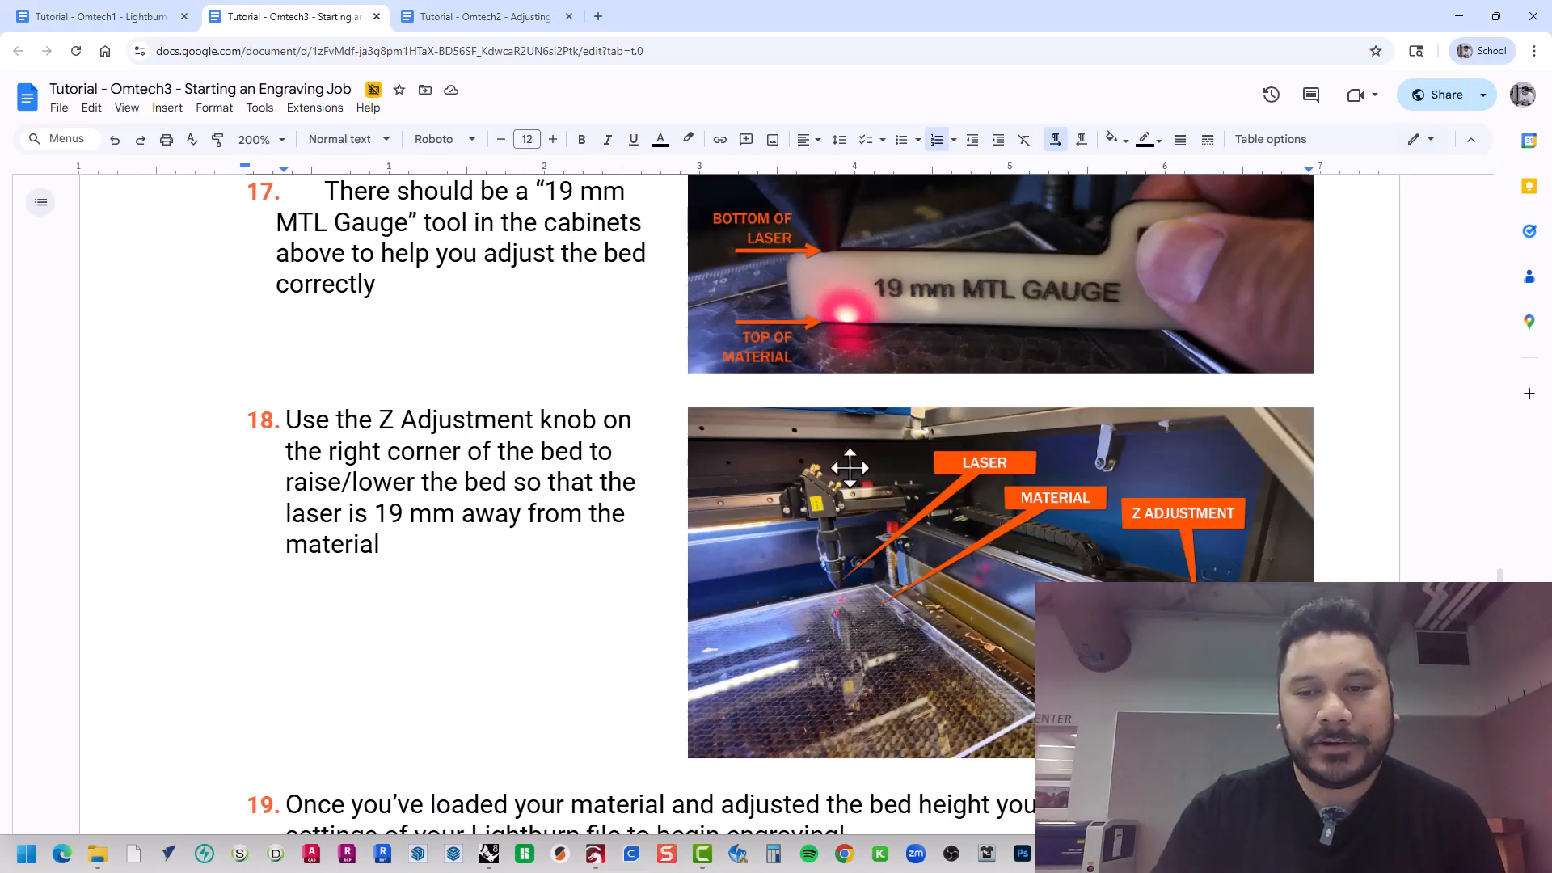
scroll(1140, 571, "down", 1)
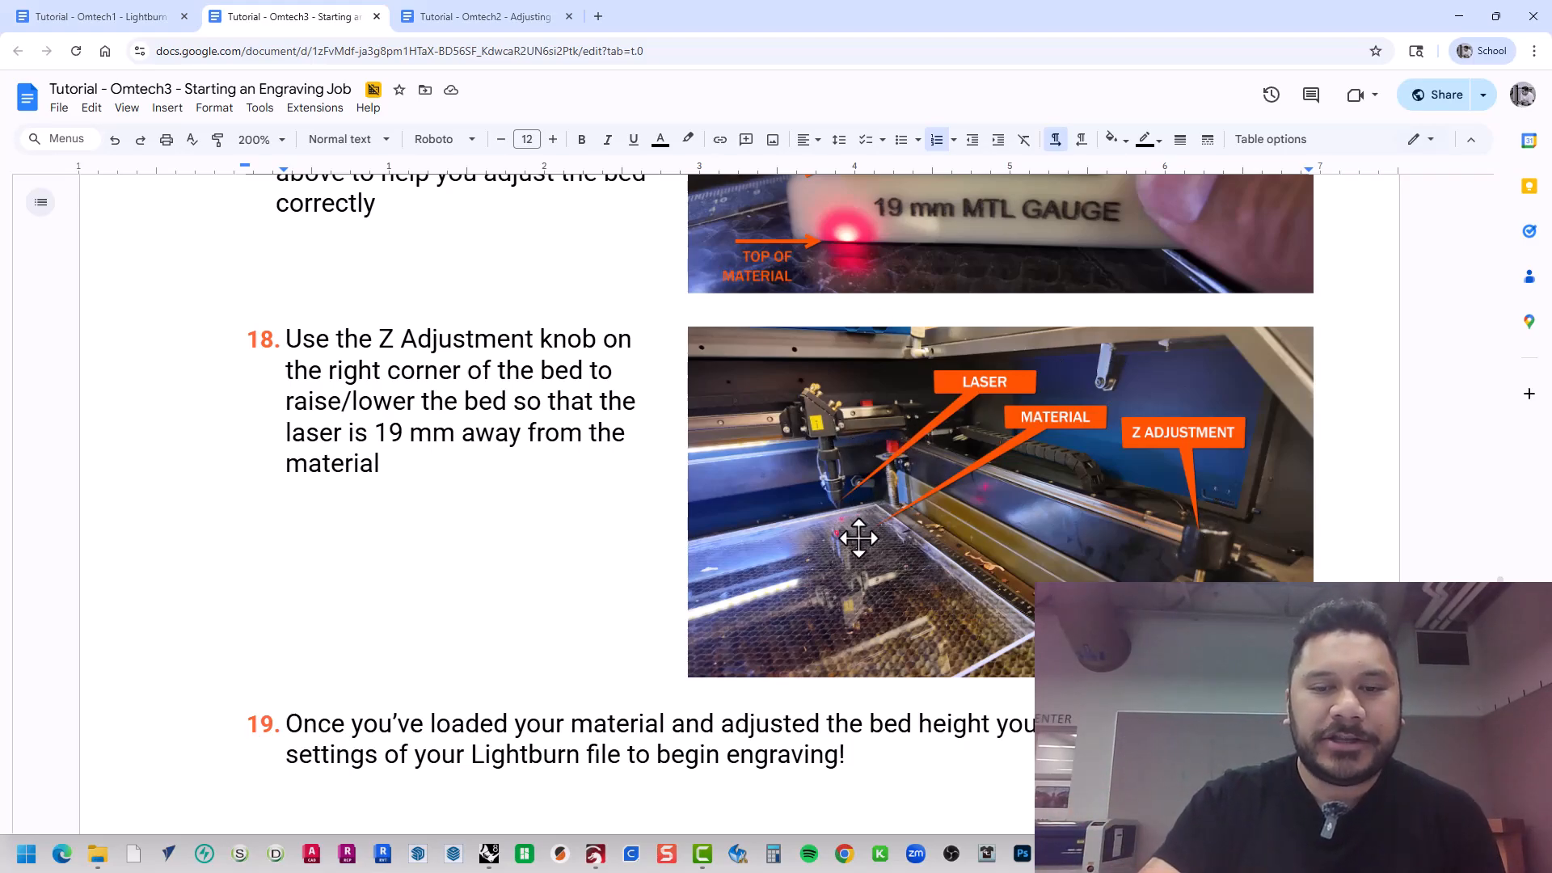
- Read step 19 on adjusting the Lightburn file's settings after loading the material and setting the bed height
scroll(858, 537, "down", 6)
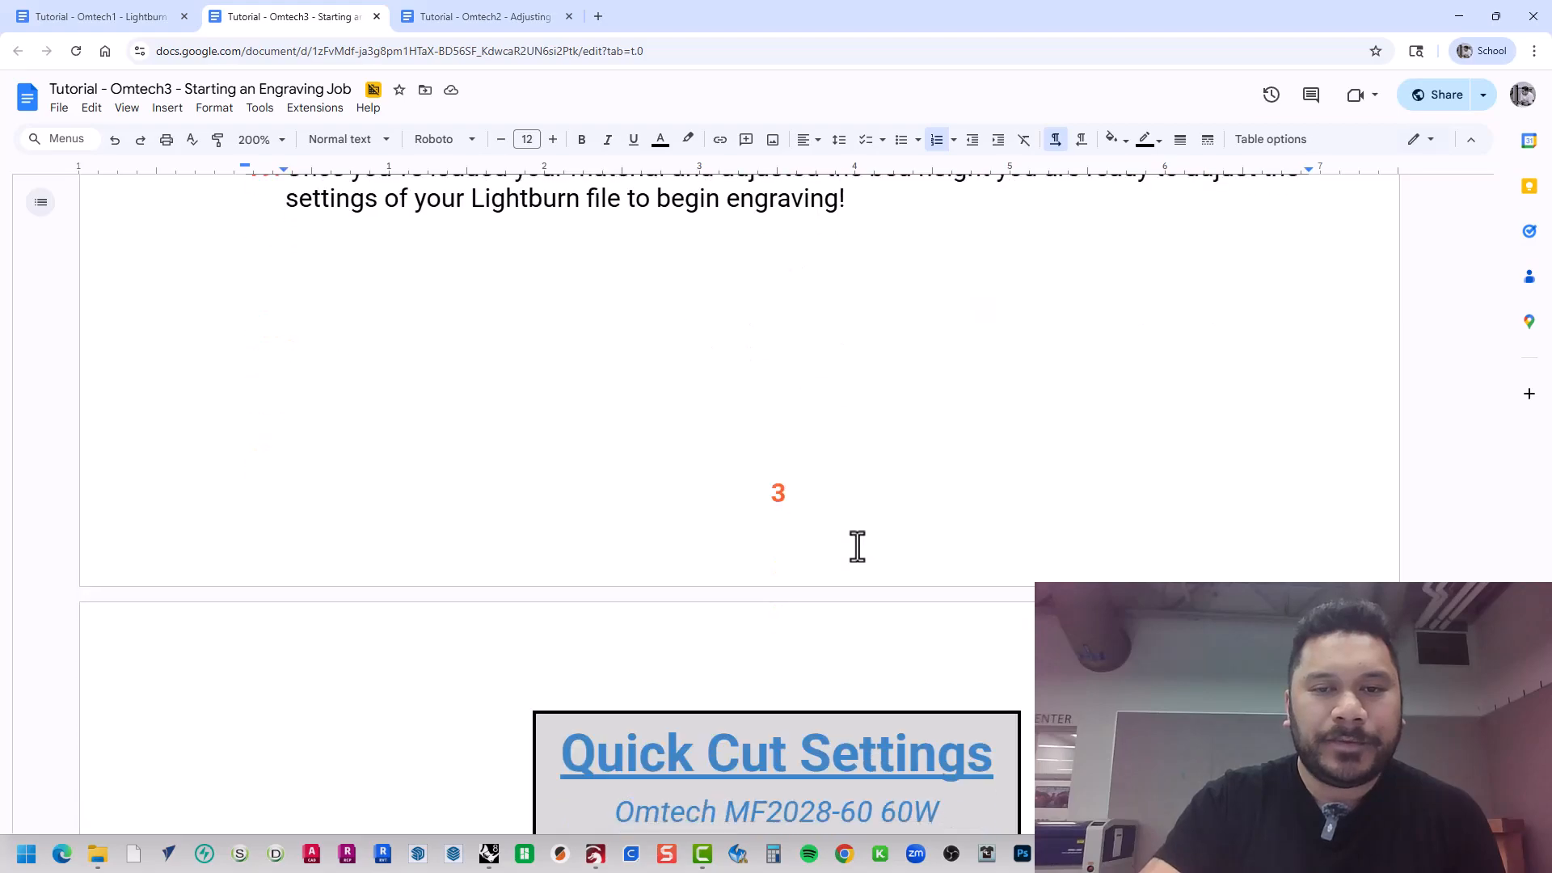
scroll(857, 540, "up", 3)
scroll(860, 525, "up", 3)
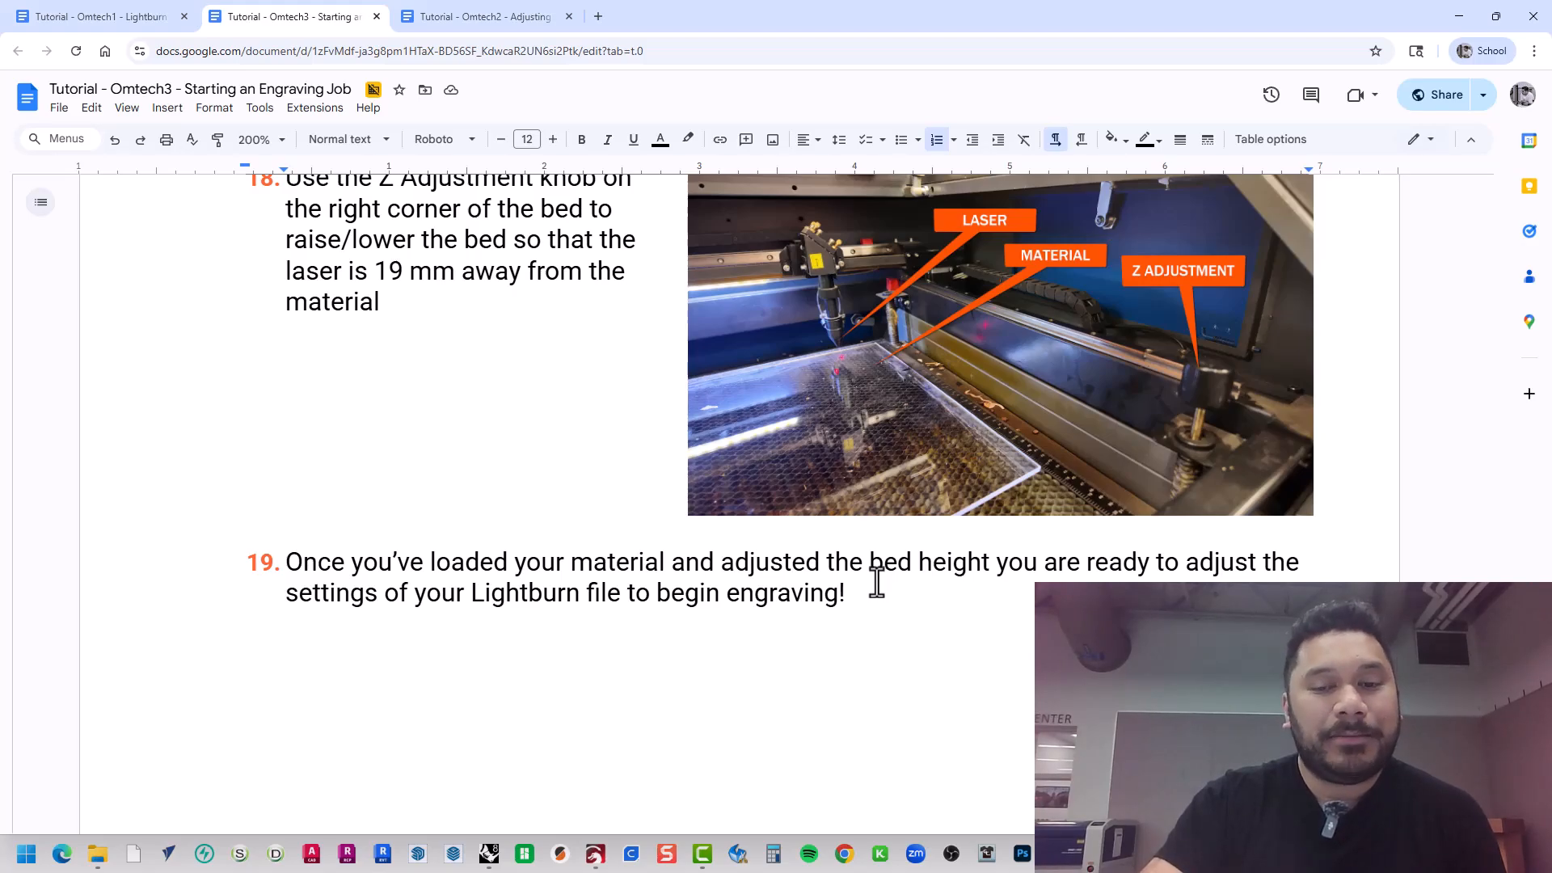
- Examine the speed and power values for Wood and Plexiglass Acrylic in the Quick Cut Settings table on page 4
scroll(879, 591, "down", 10)
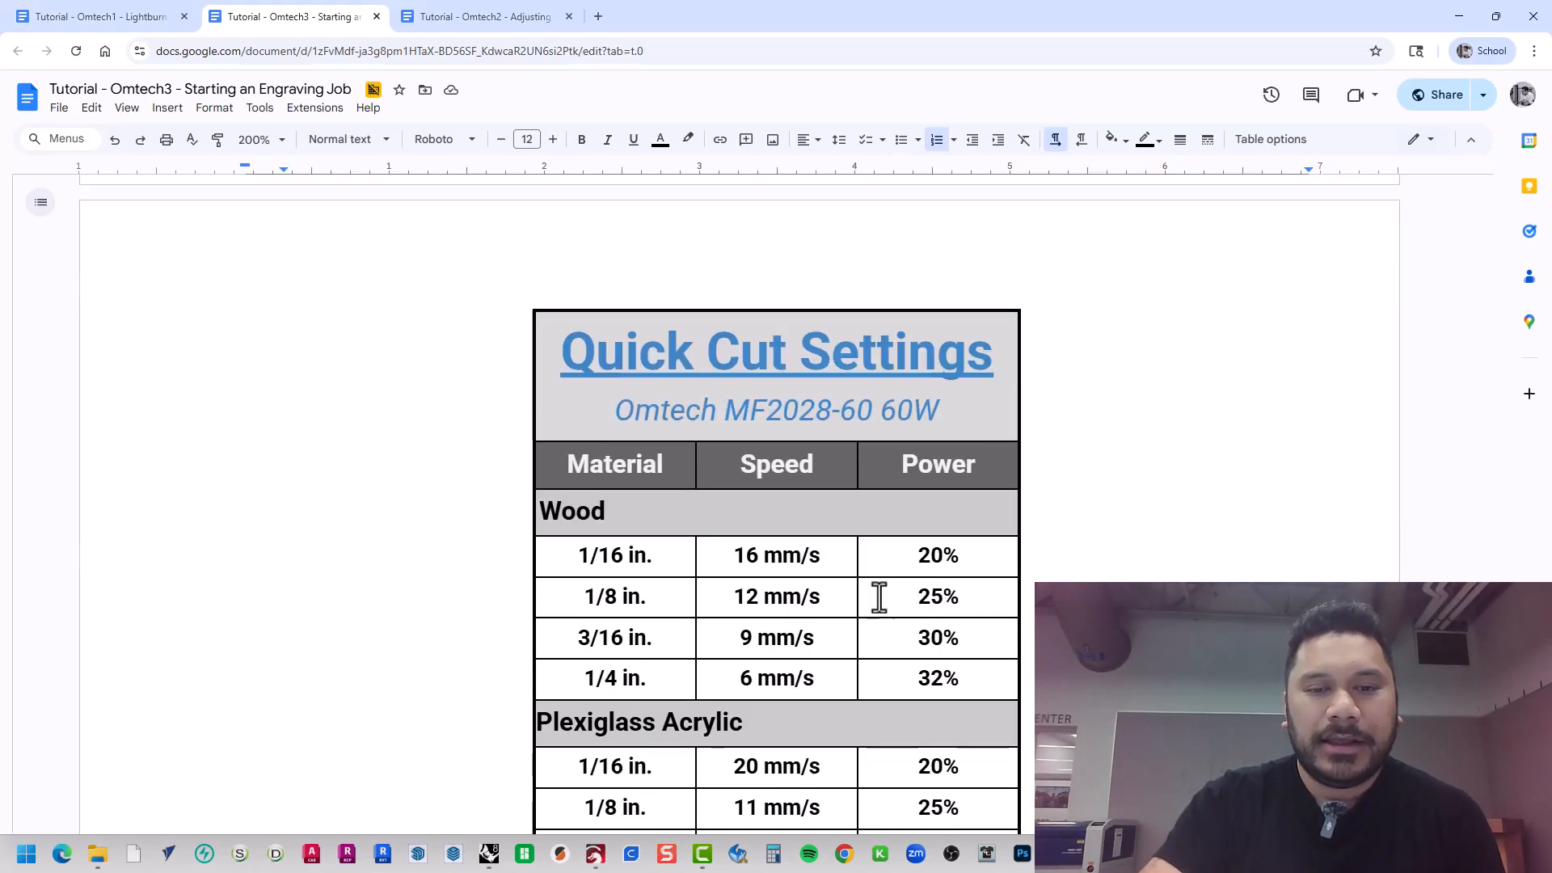
scroll(880, 591, "up", 2)
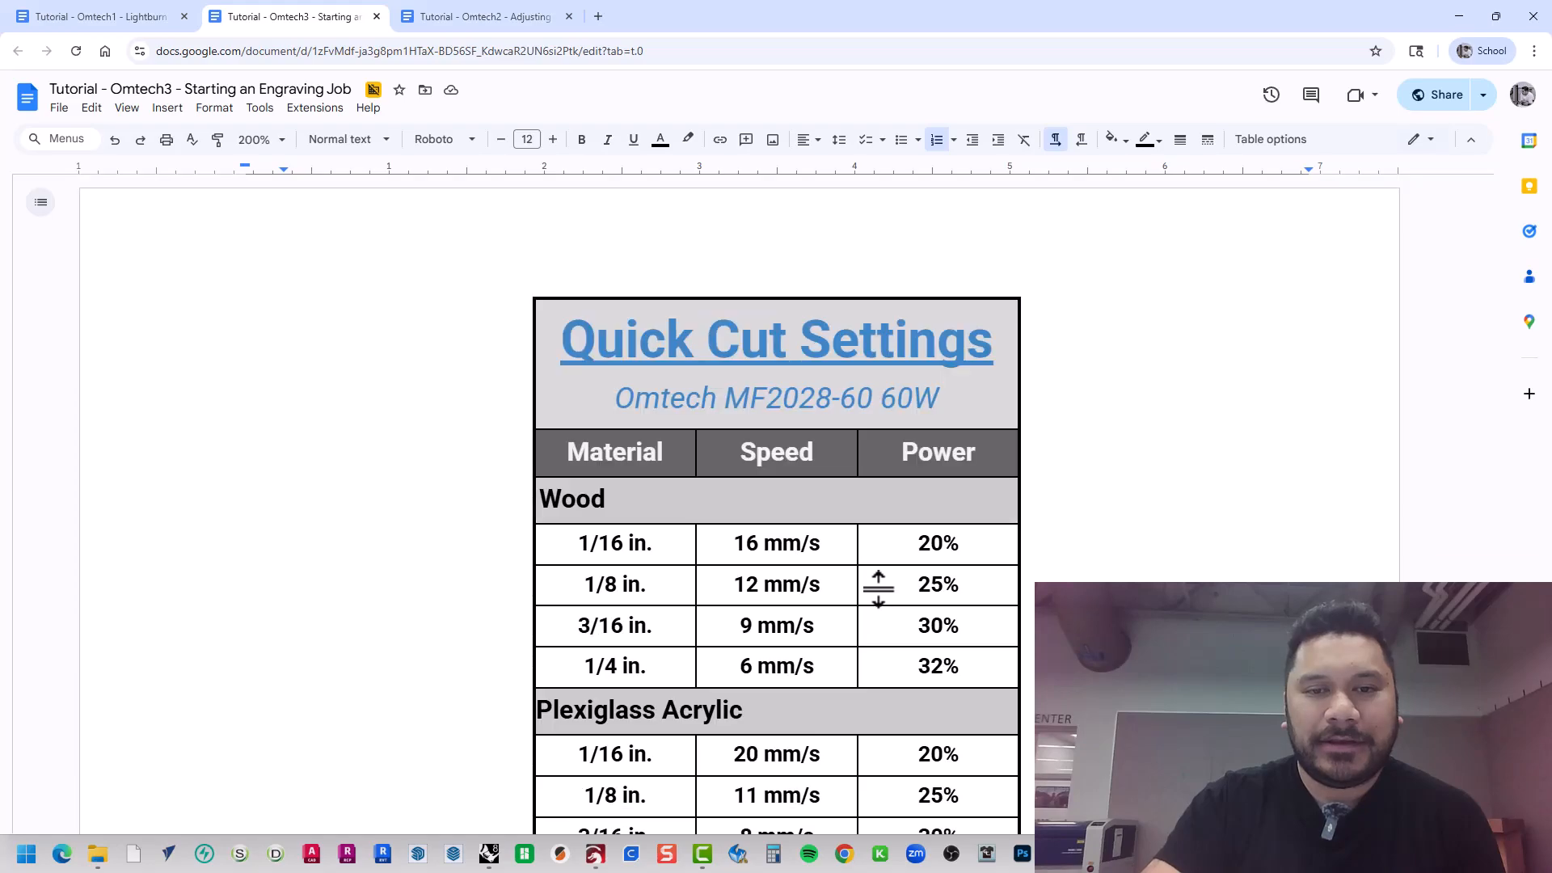
scroll(879, 594, "down", 1)
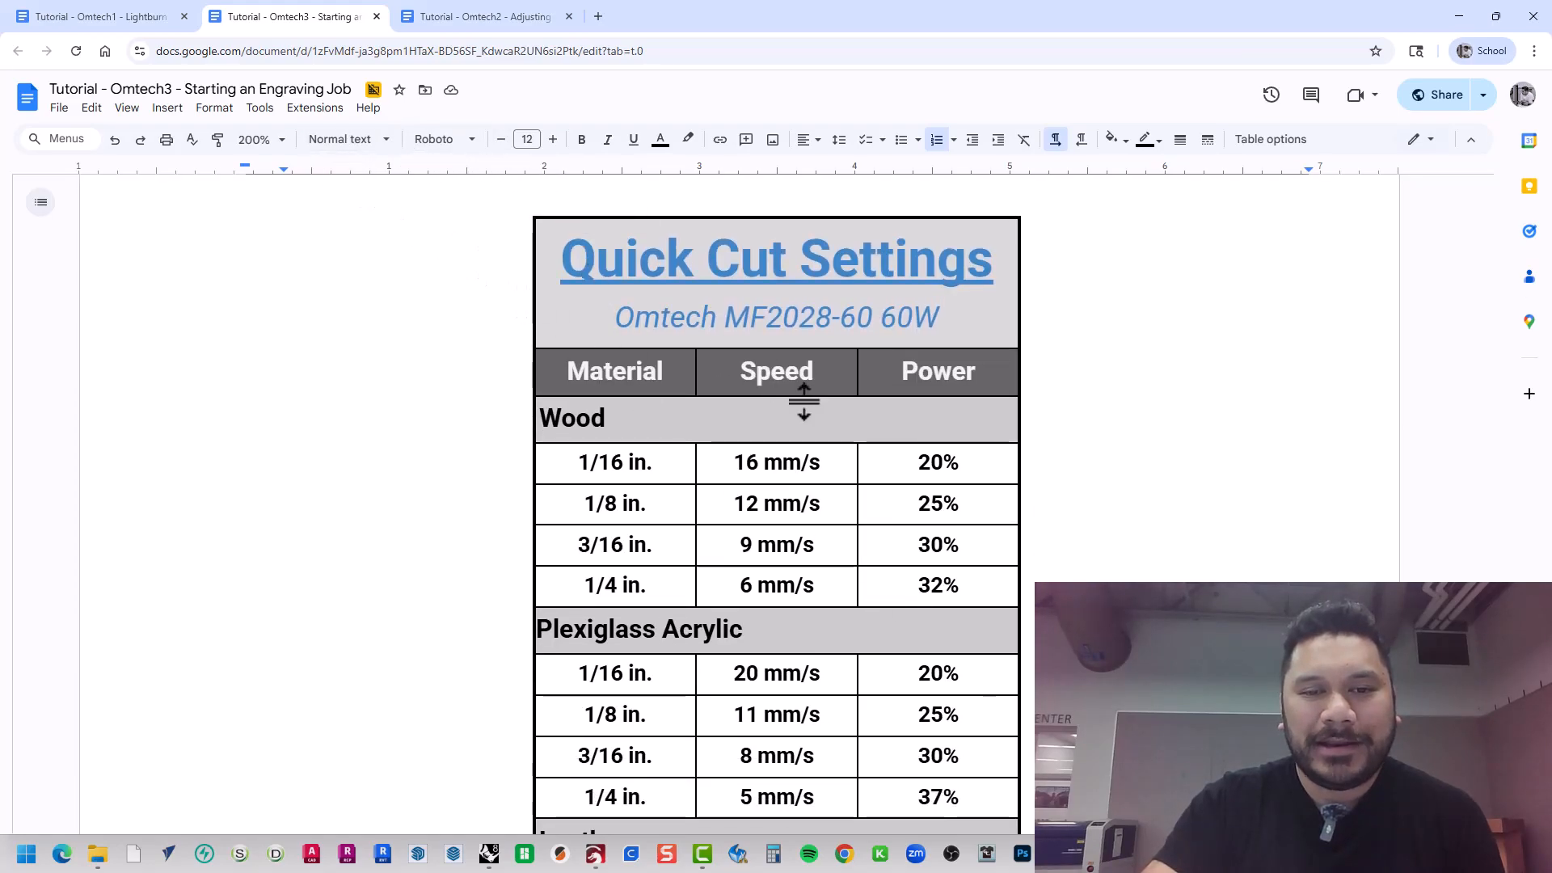
scroll(825, 444, "down", 1)
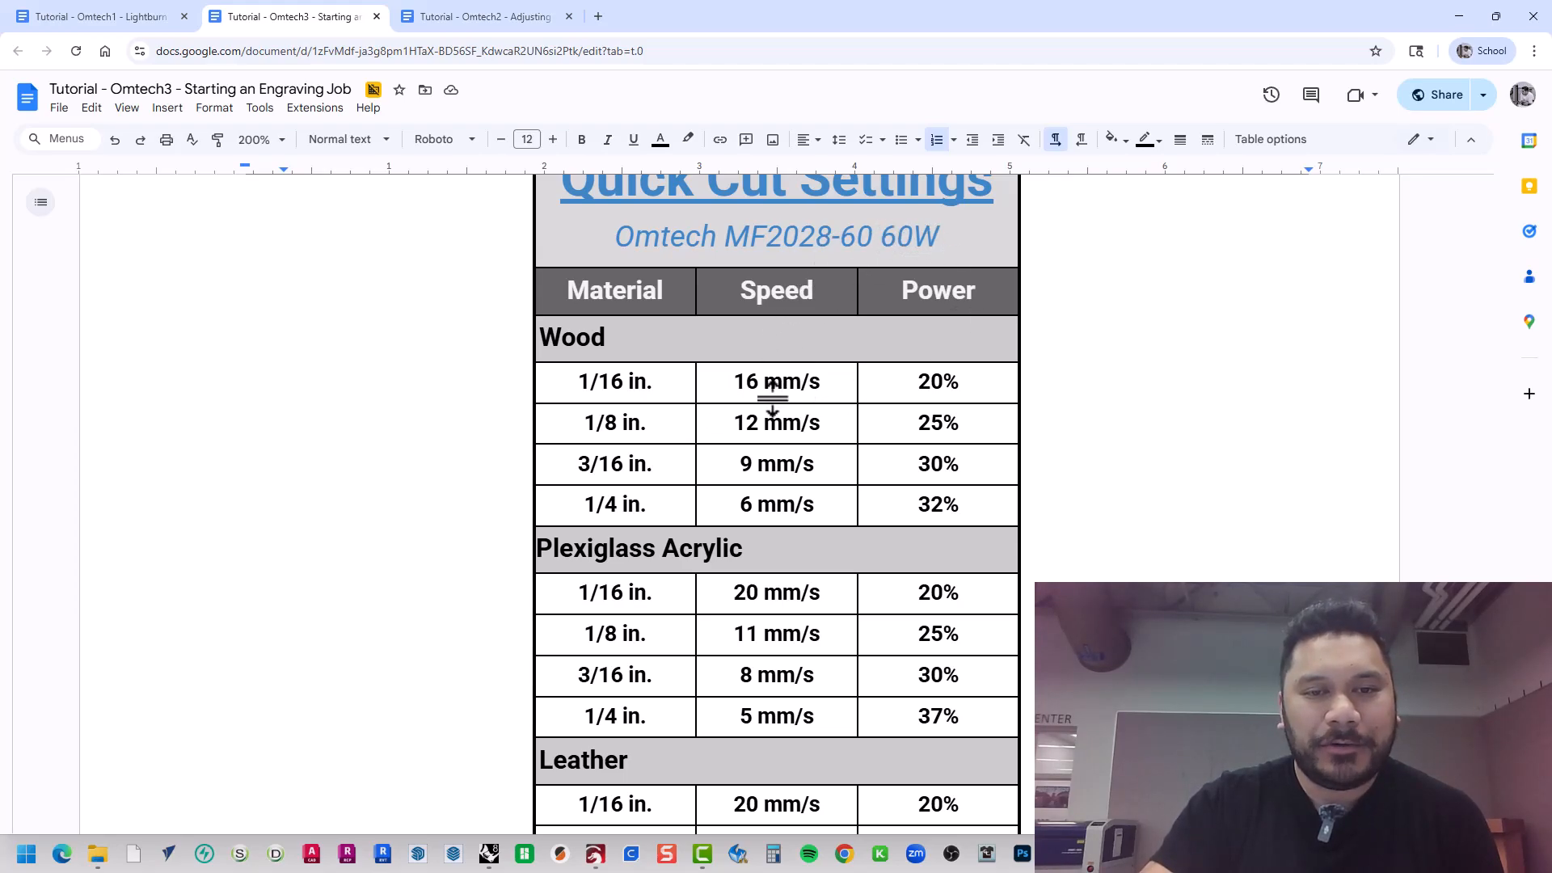
- Examine the Quick Cut Settings table, highlighting the speed and power cells for 1/16 in. wood
scroll(773, 388, "down", 2)
scroll(752, 404, "up", 1)
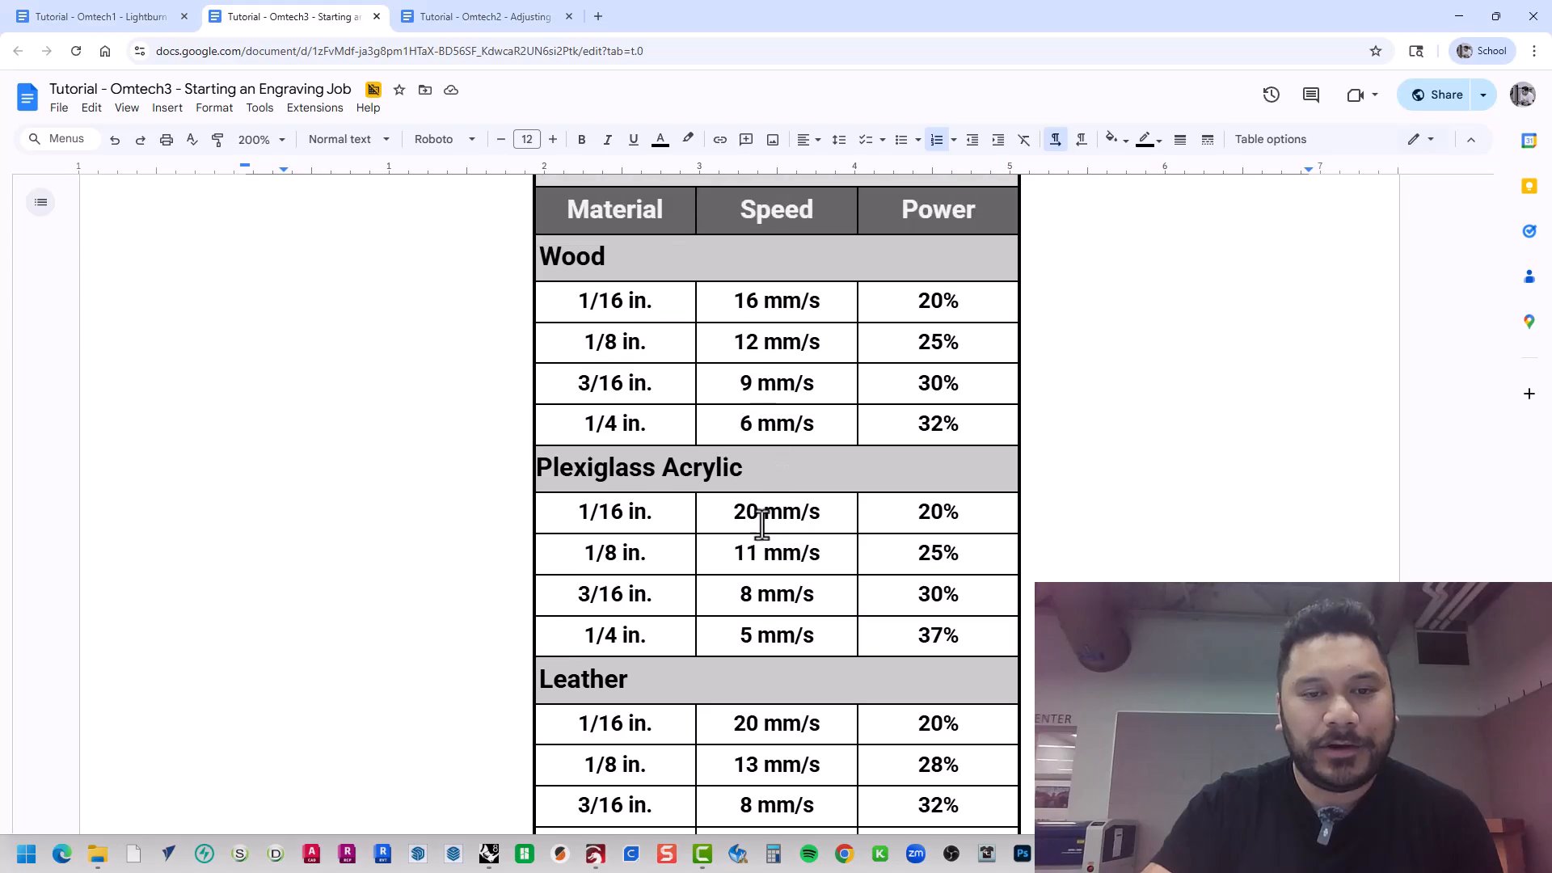
scroll(691, 710, "down", 1)
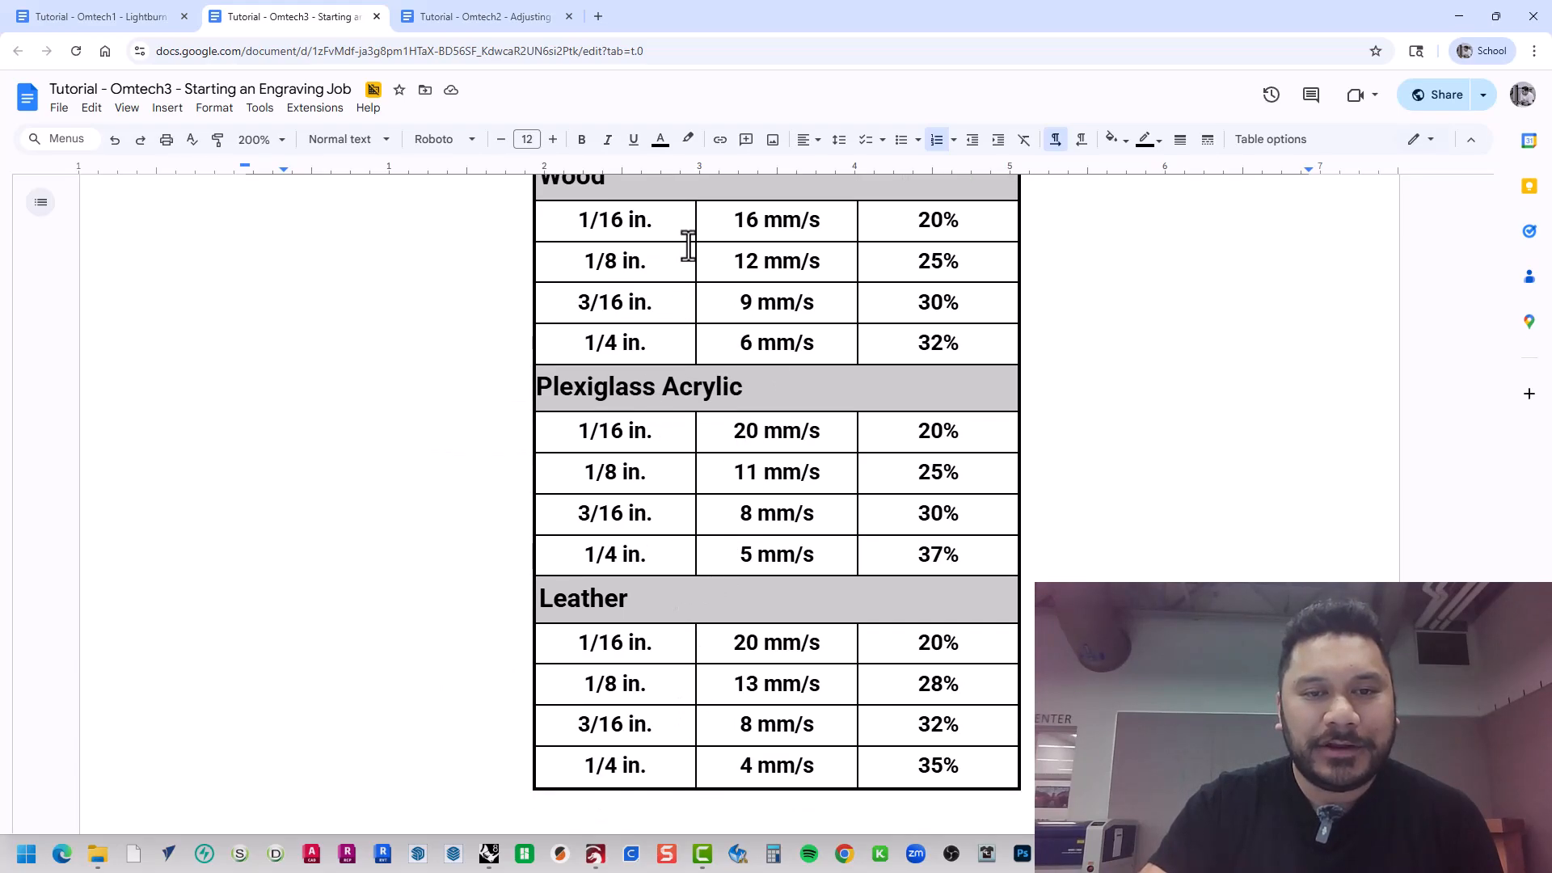
scroll(724, 566, "up", 1)
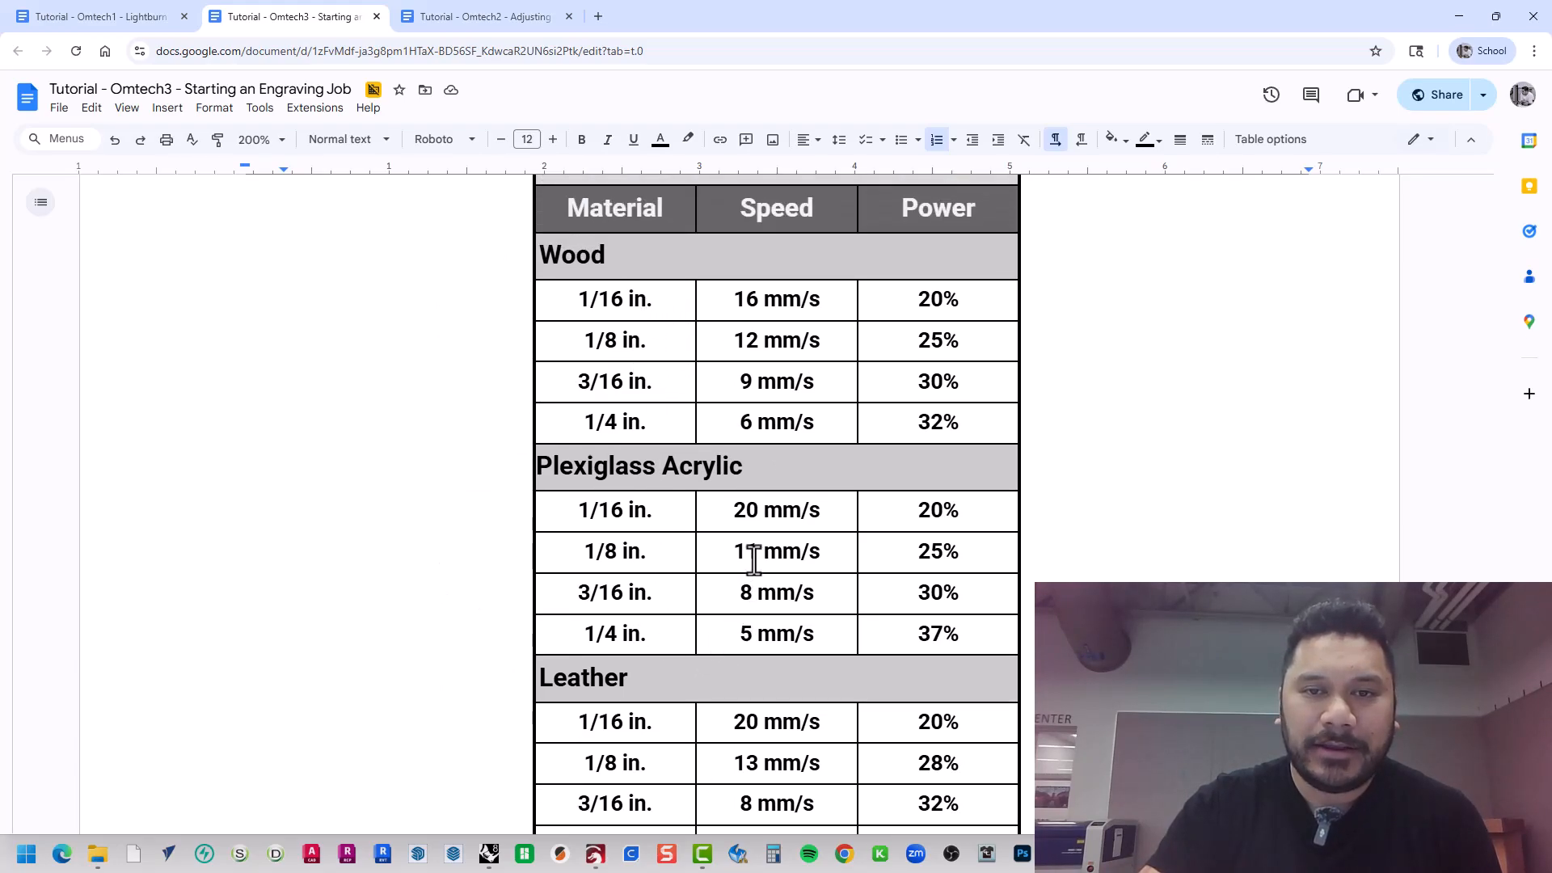
triple_click(814, 300)
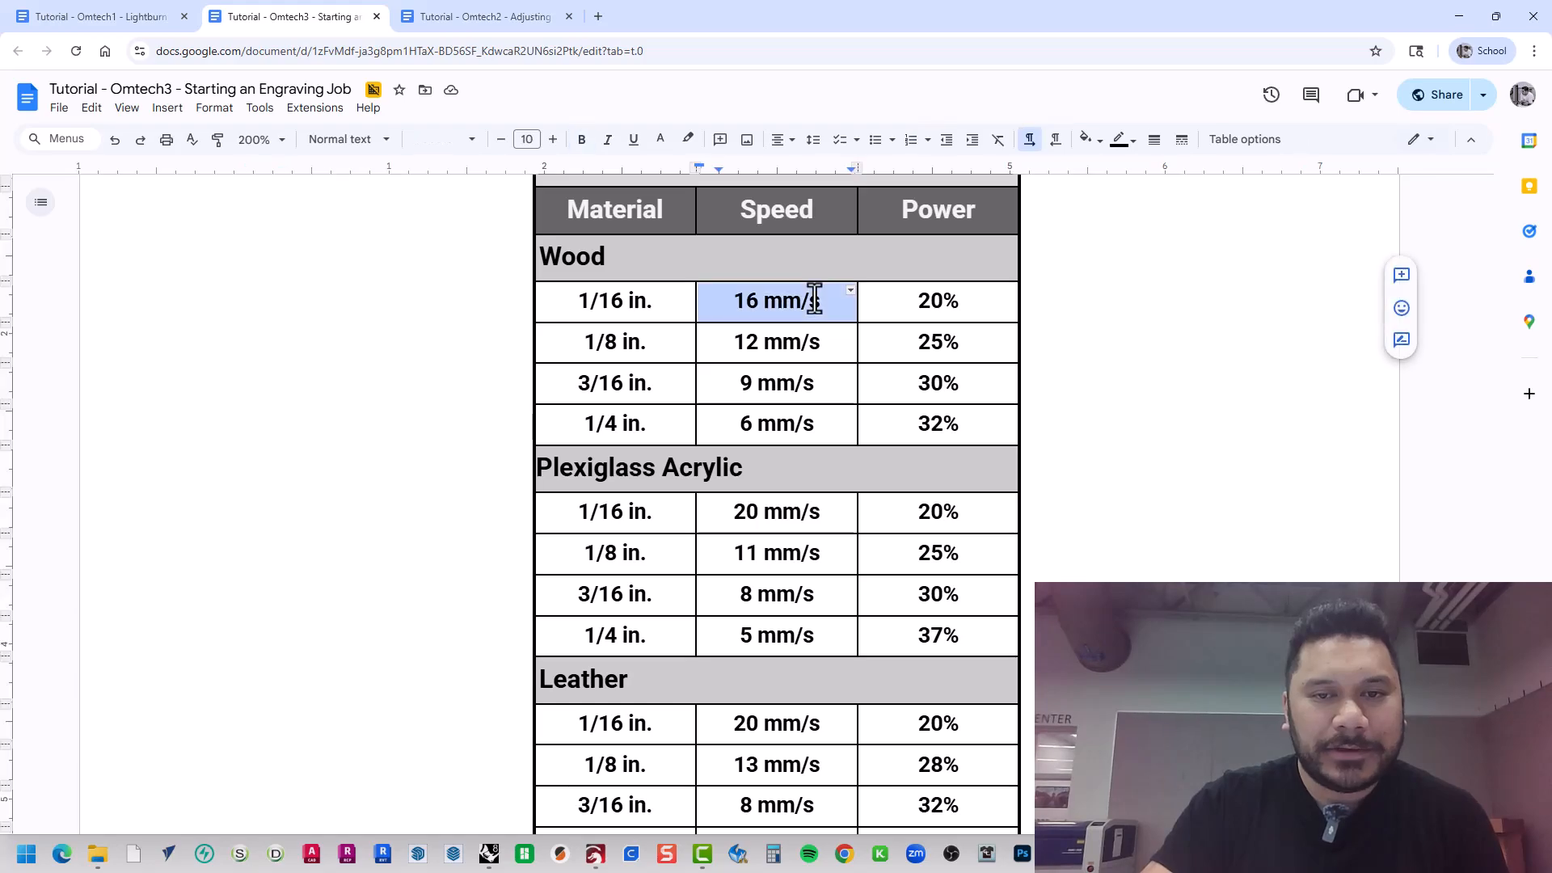
triple_click(927, 301)
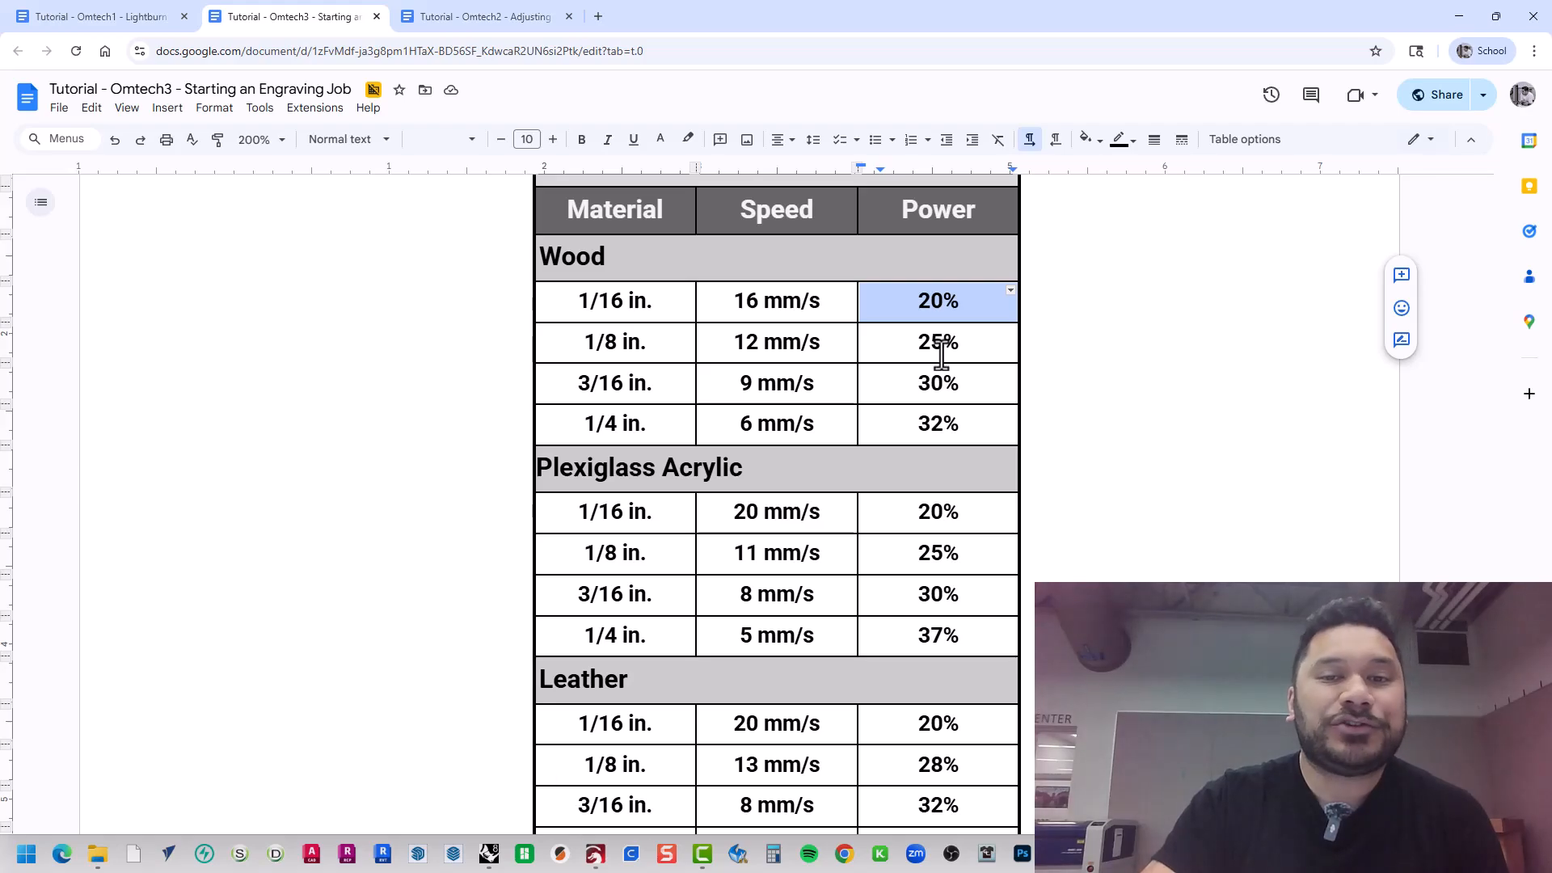
scroll(938, 357, "up", 2)
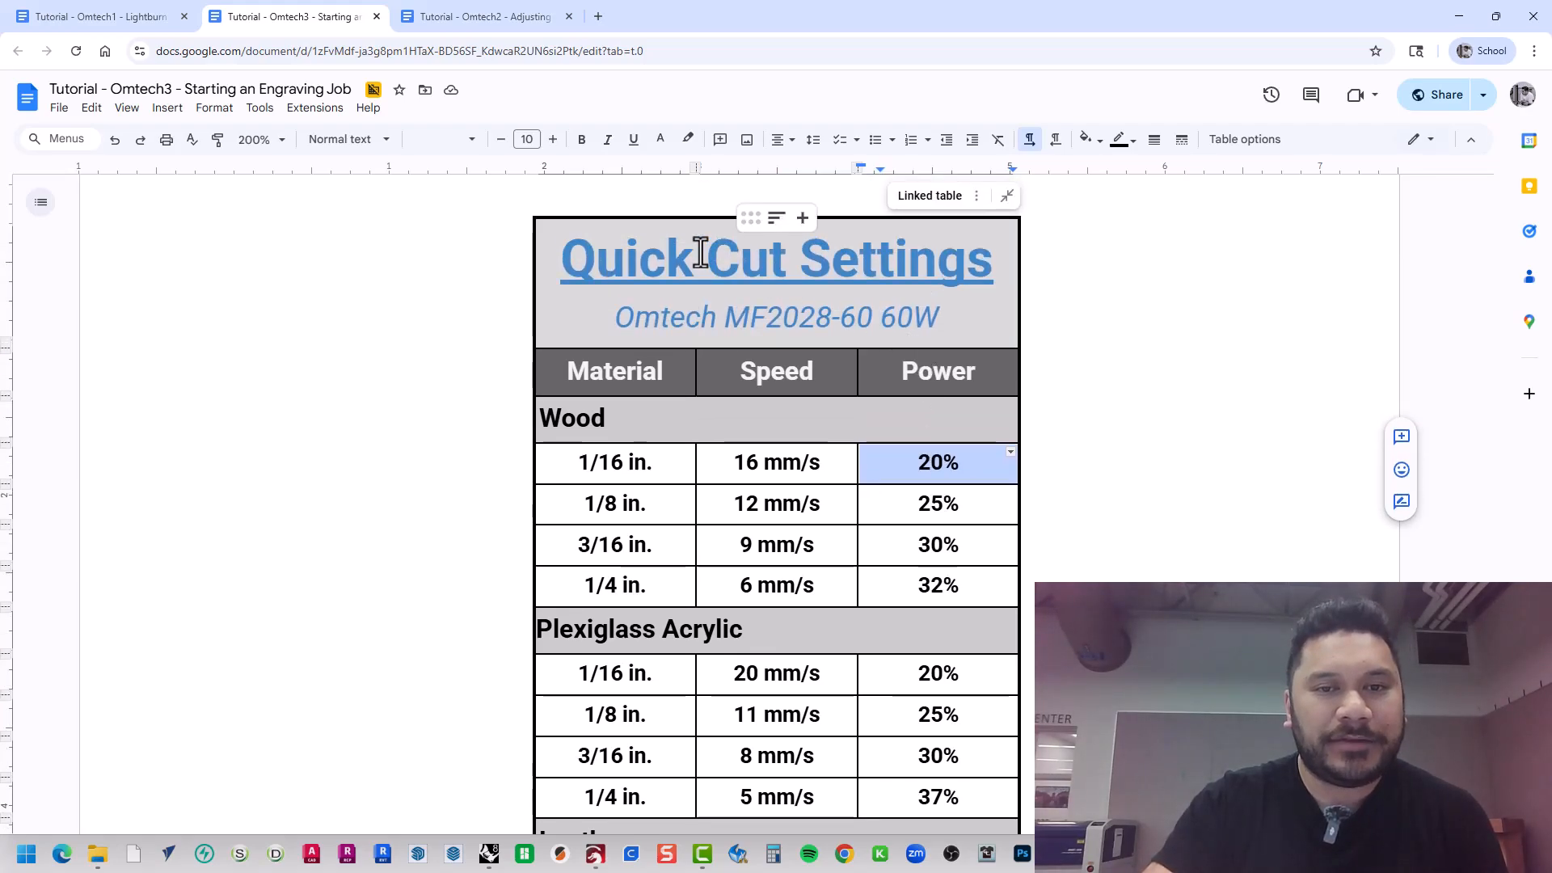
scroll(768, 396, "down", 2)
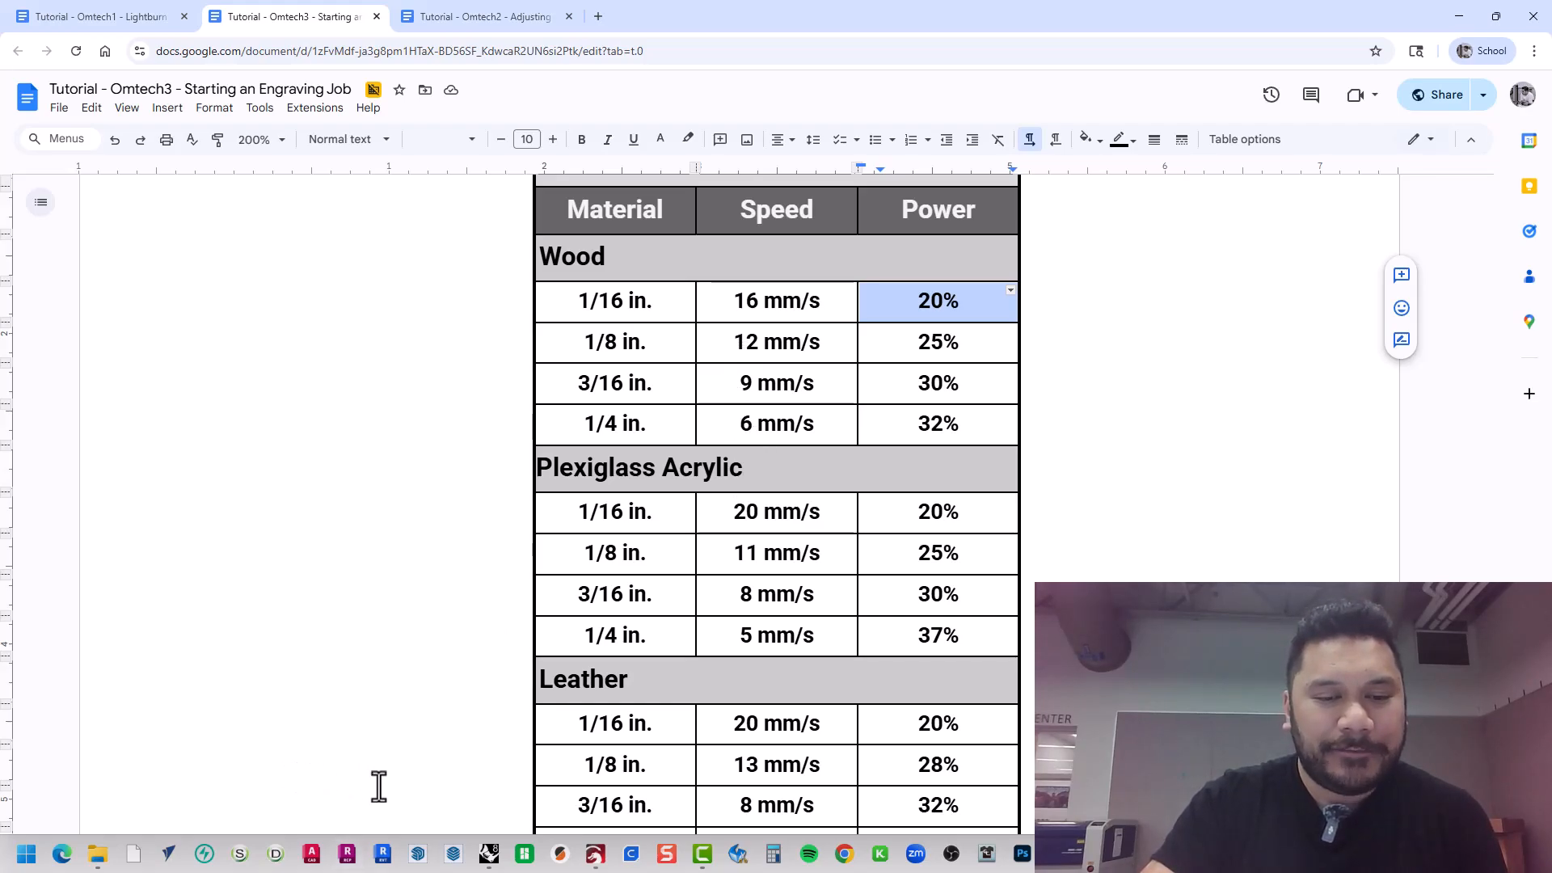
- From the Omtech folder's OCC Architecture Material Test Card subfolder, open the .125in Baltic Birch test card in LightBurn
left_click(98, 854)
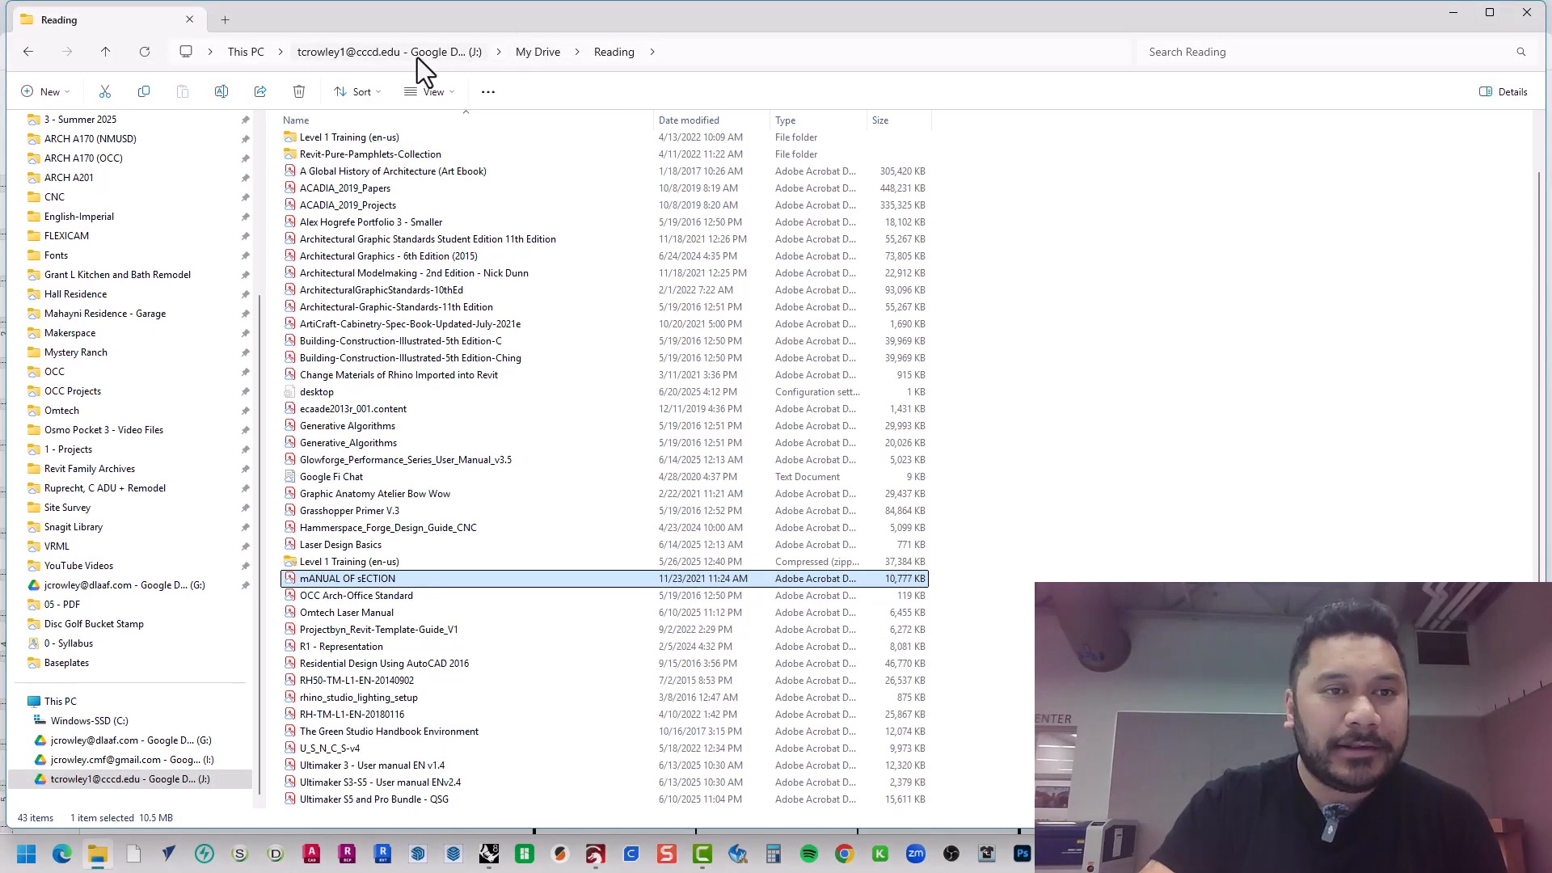
left_click(109, 409)
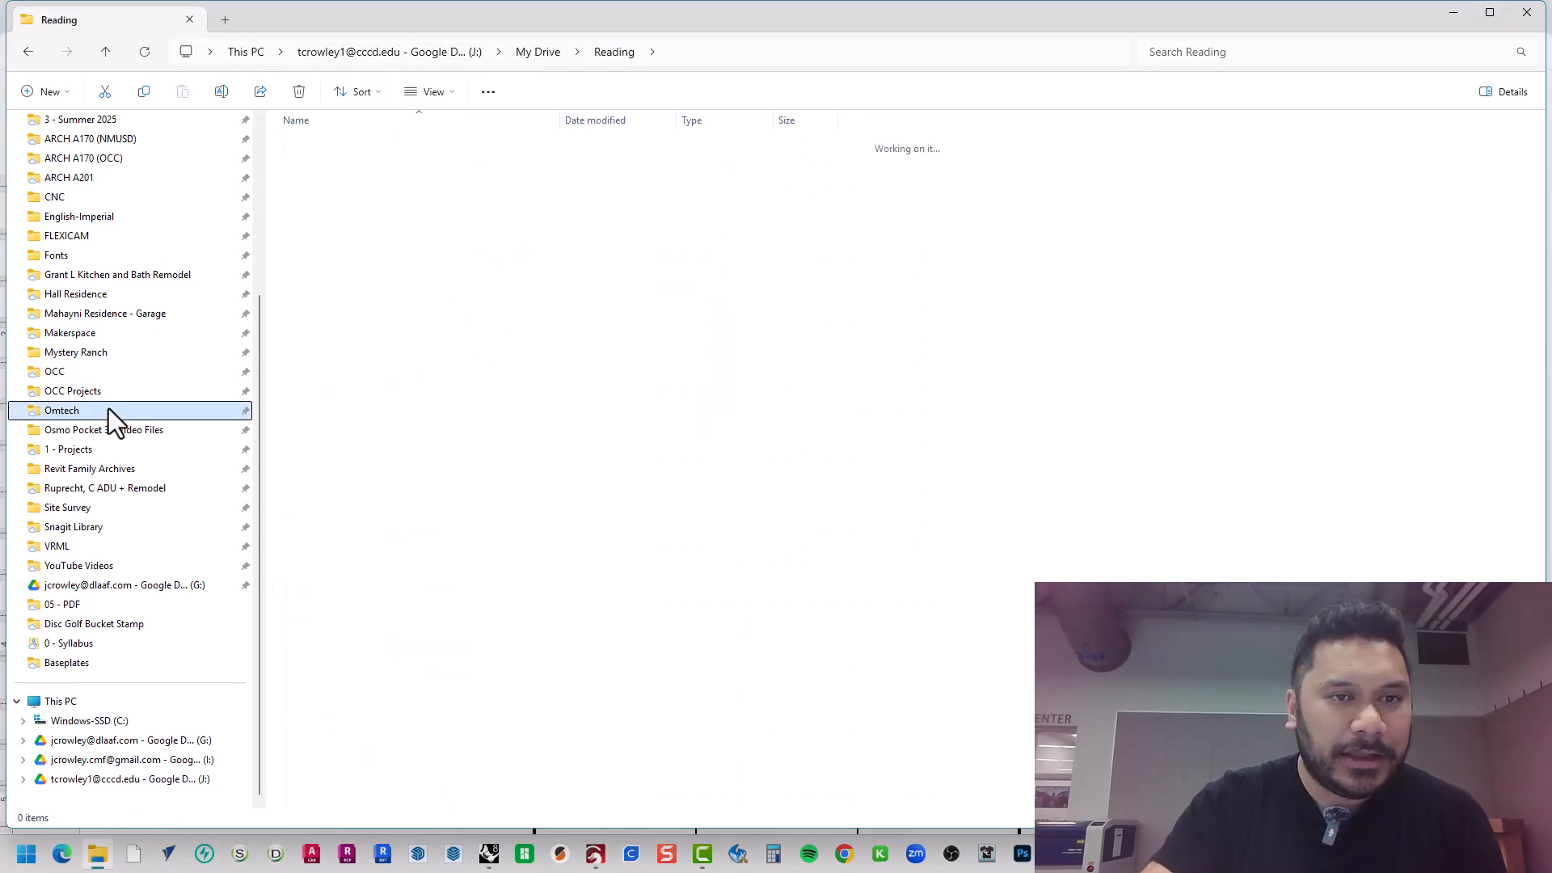
double_click(455, 187)
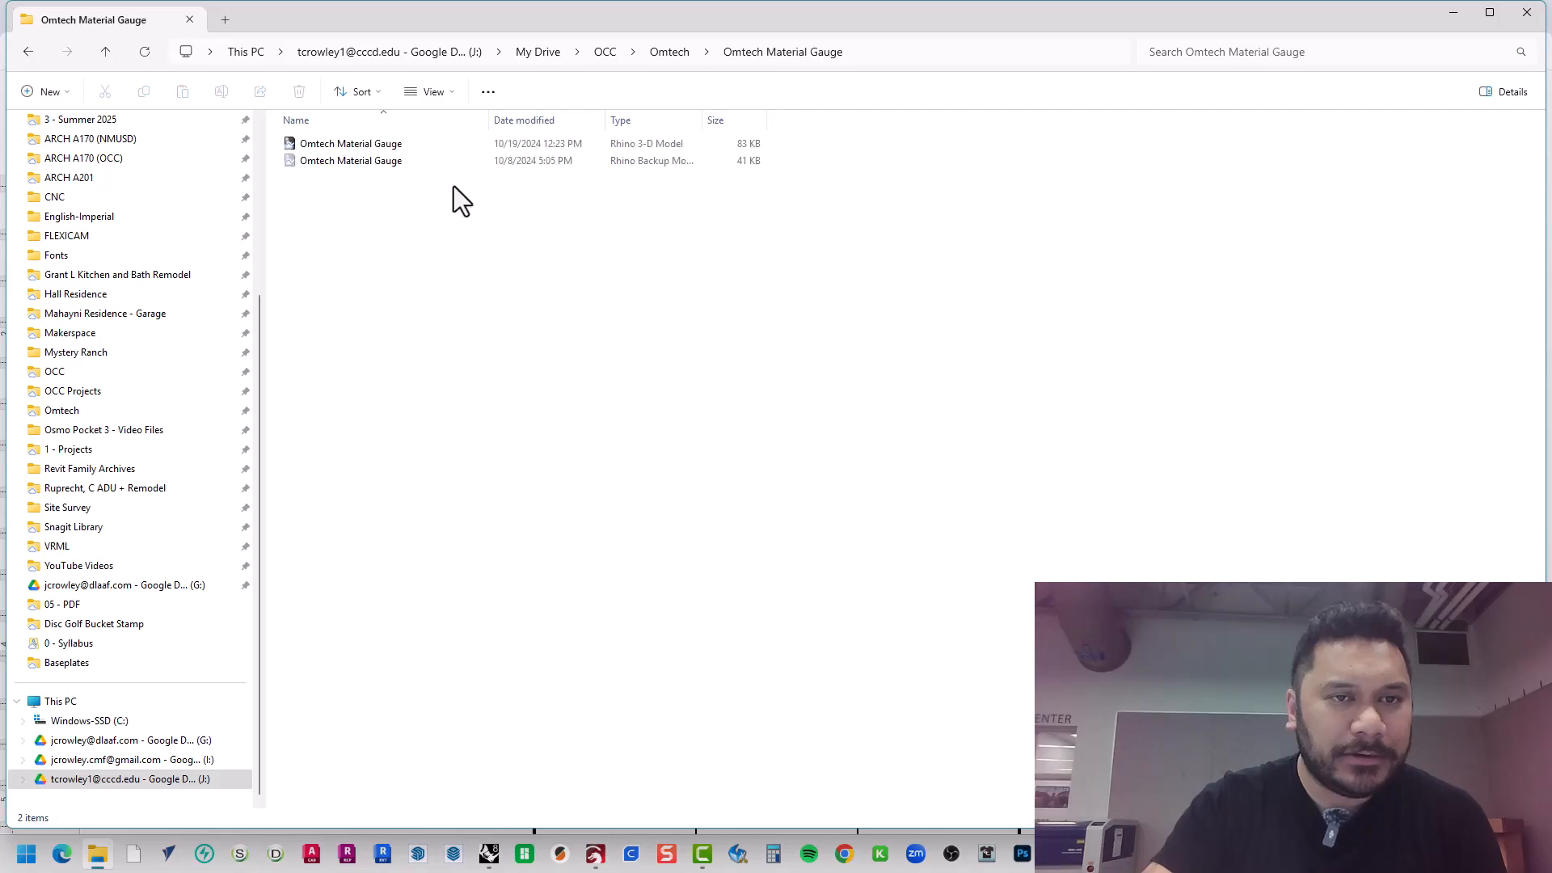
key("alt+Left")
double_click(433, 162)
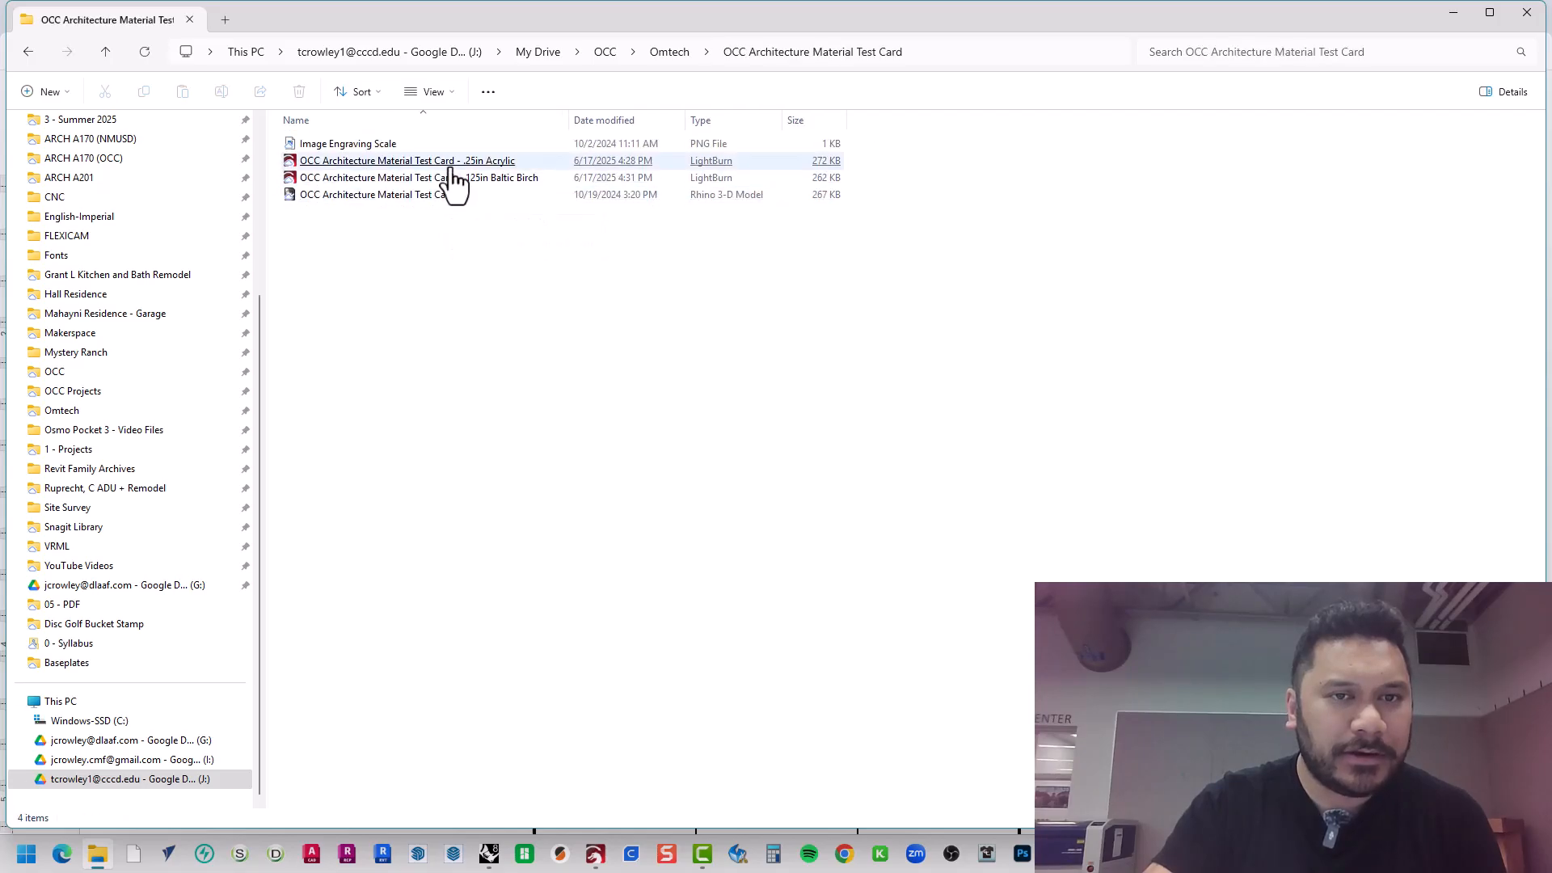
left_click(451, 168)
left_click(459, 178)
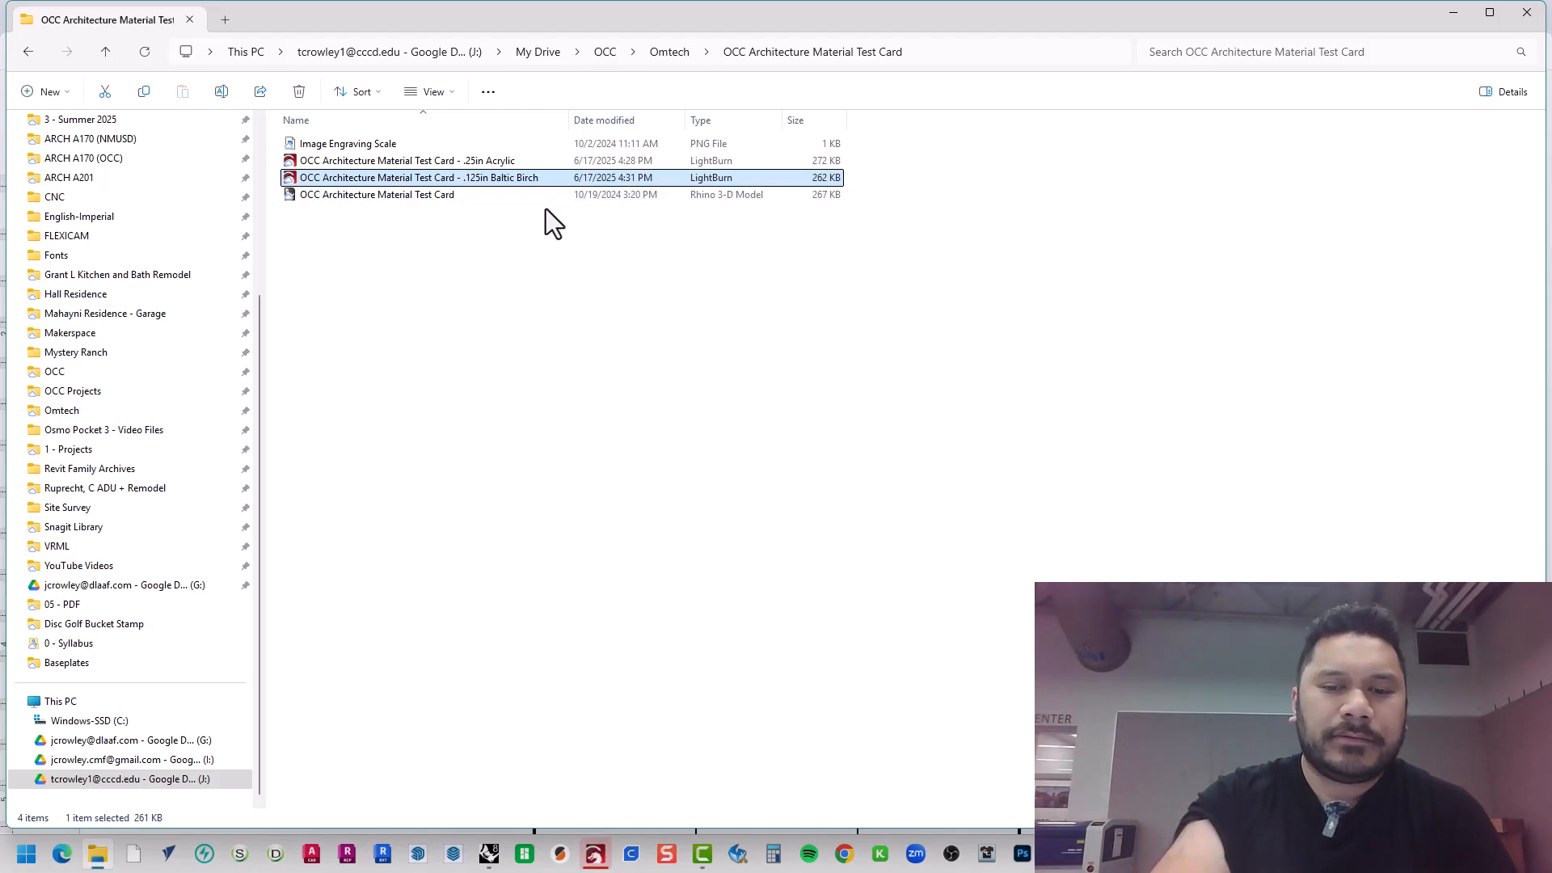
left_click(596, 854)
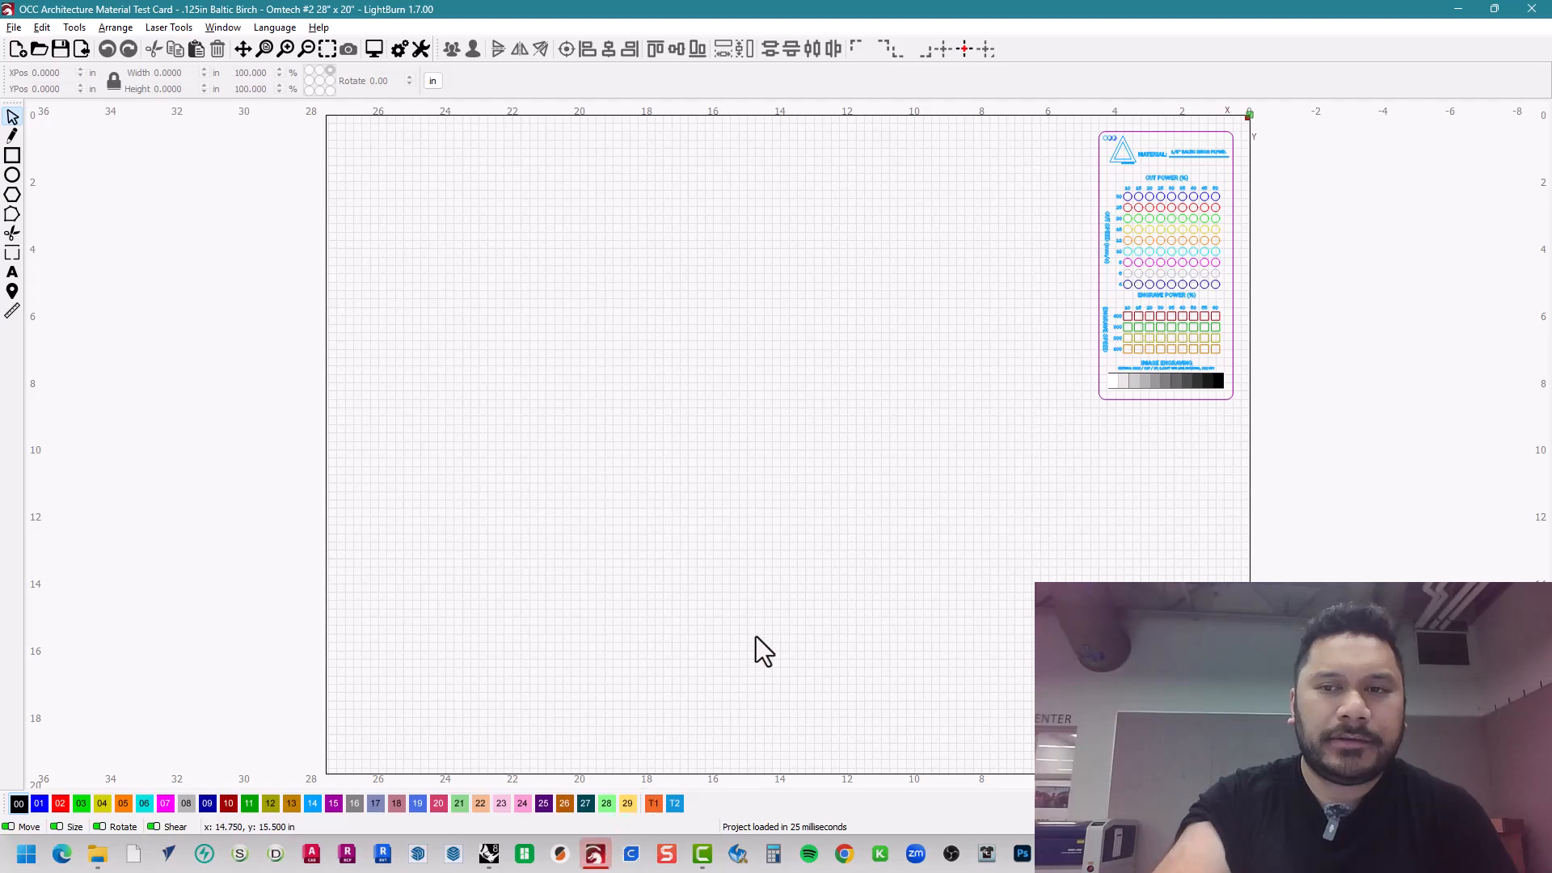
- Examine the test card's grid of cut power and speed circles and its grid of engrave squares, selecting each grid
scroll(1263, 133, "up", 4)
left_click_drag(1179, 297, 873, 339)
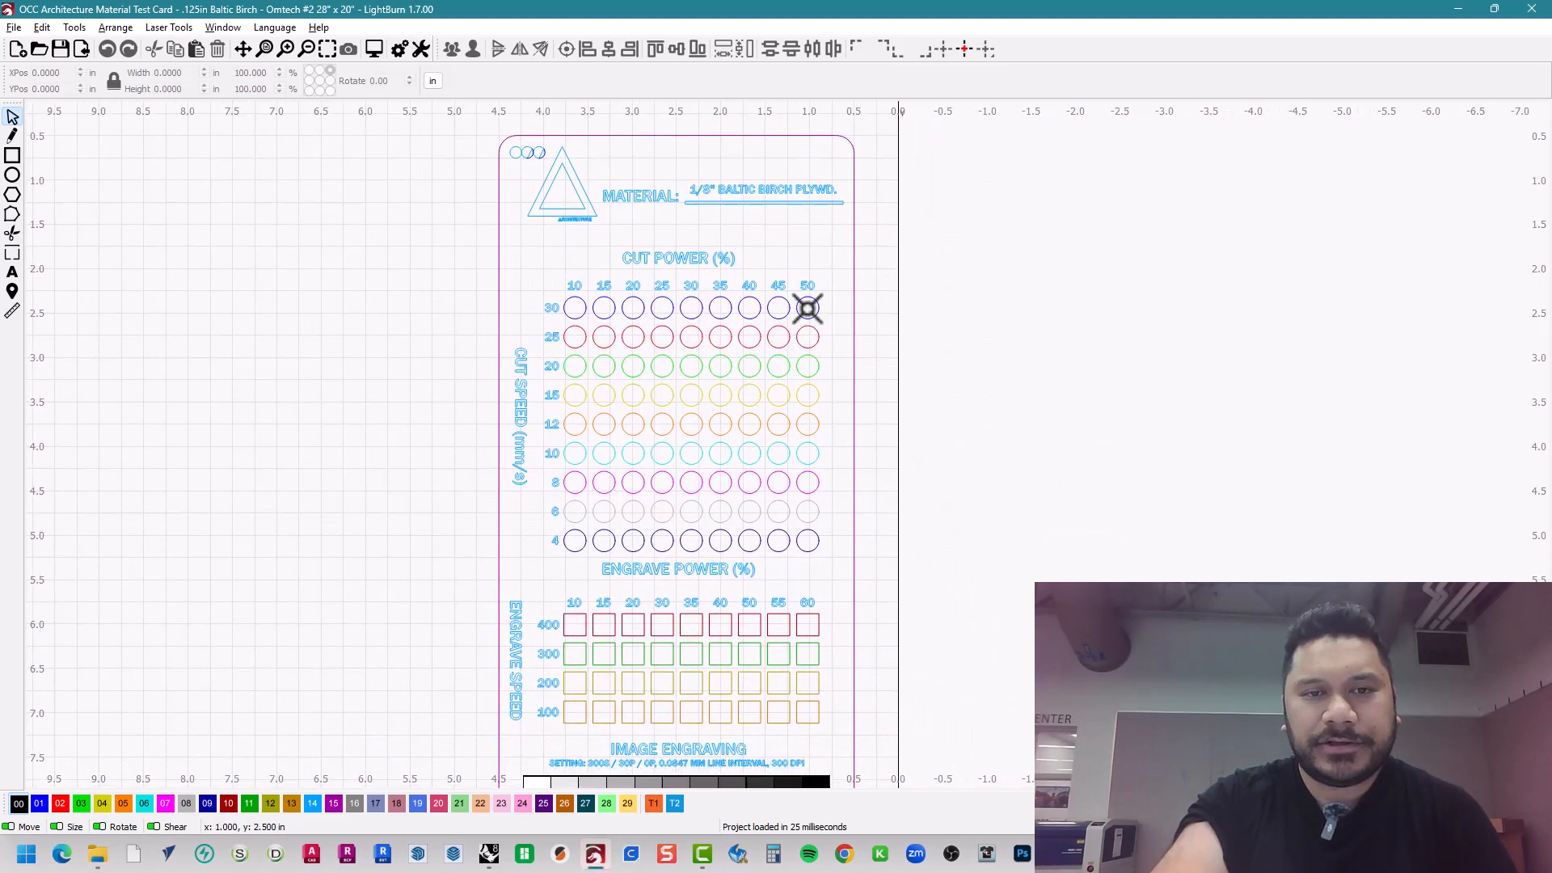
scroll(800, 312, "down", 2)
scroll(734, 436, "up", 1)
left_click_drag(733, 436, 719, 409)
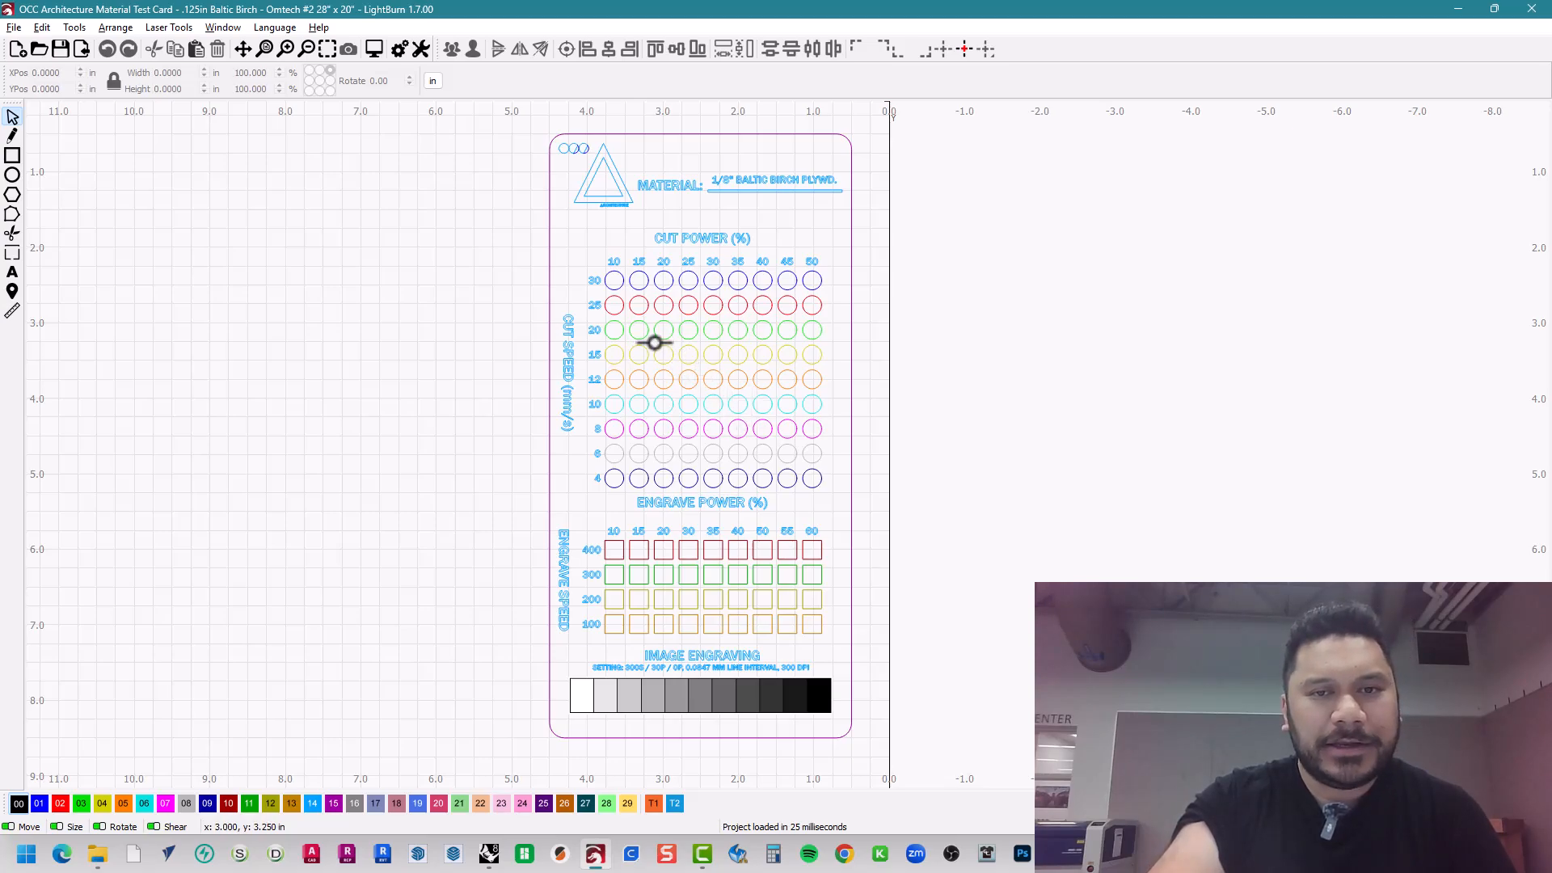
left_click_drag(834, 487, 608, 277)
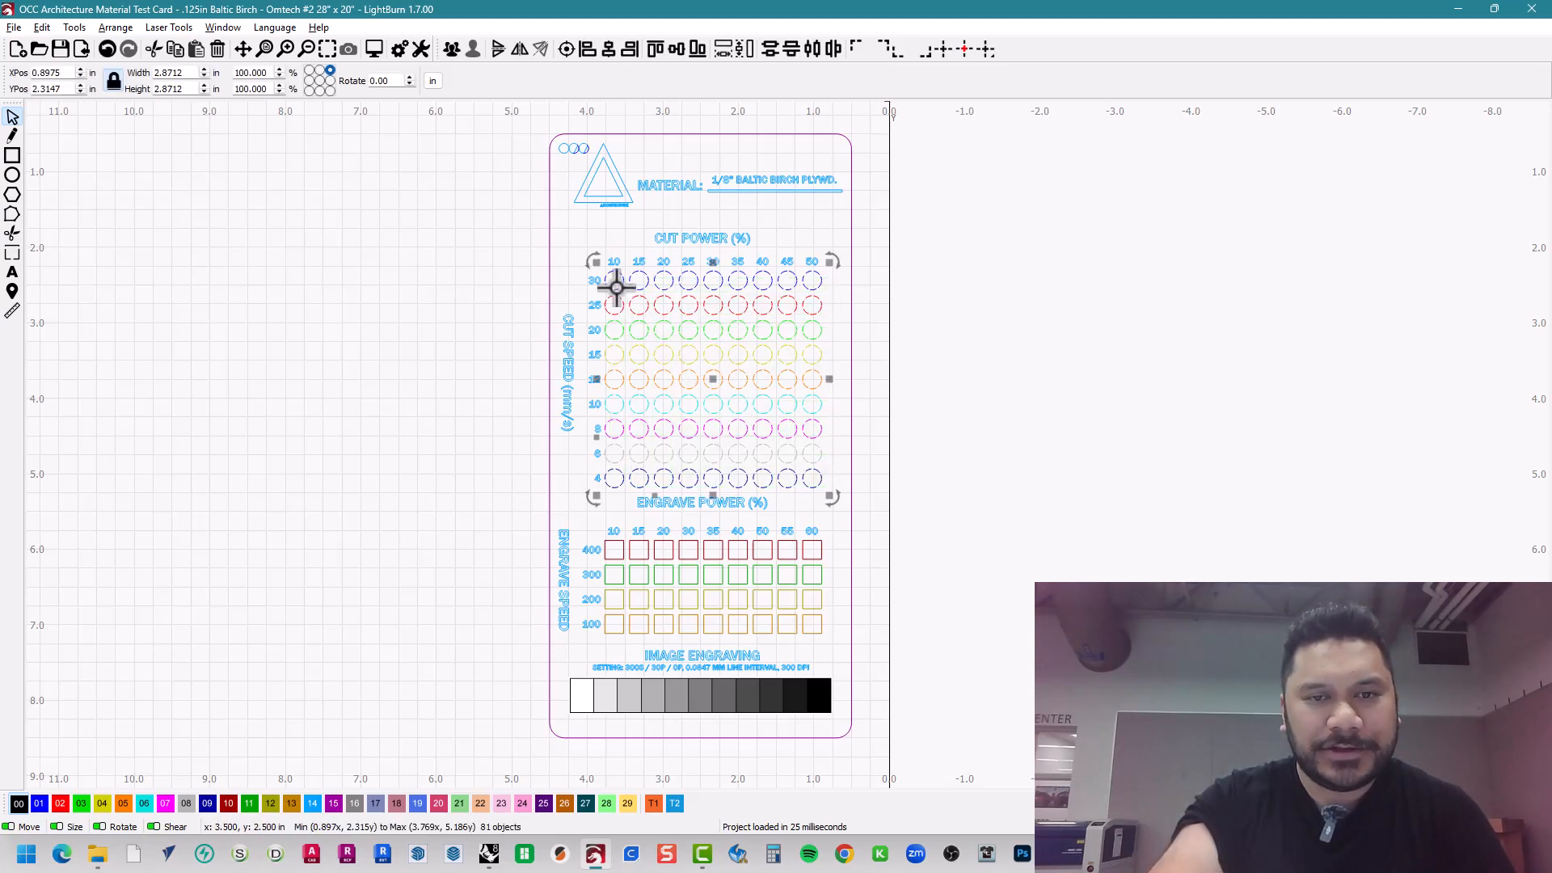
left_click(1001, 438)
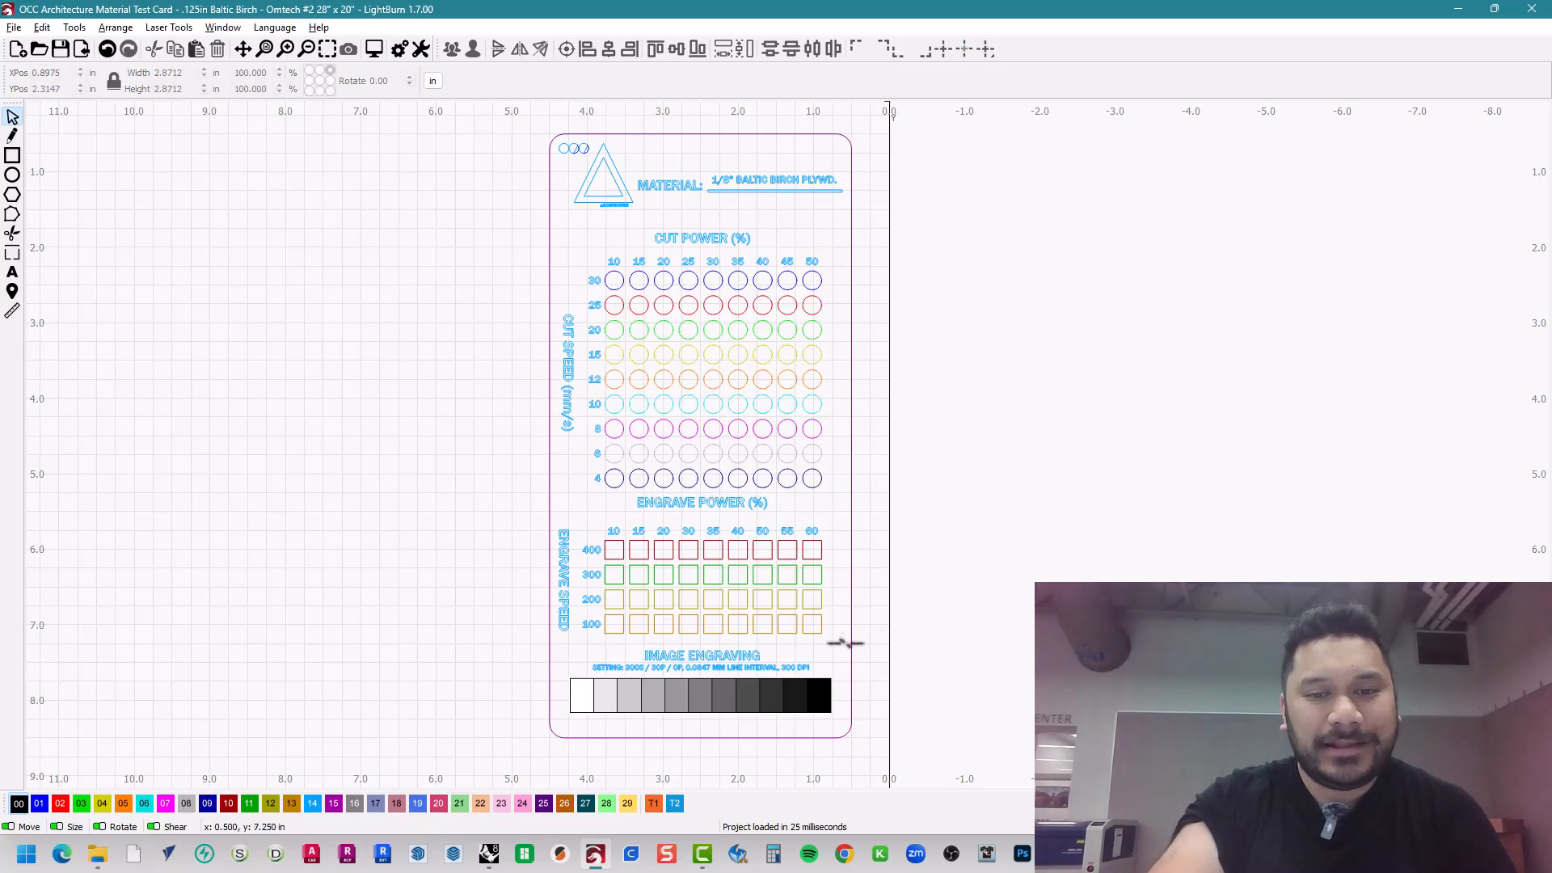
left_click_drag(836, 637, 606, 540)
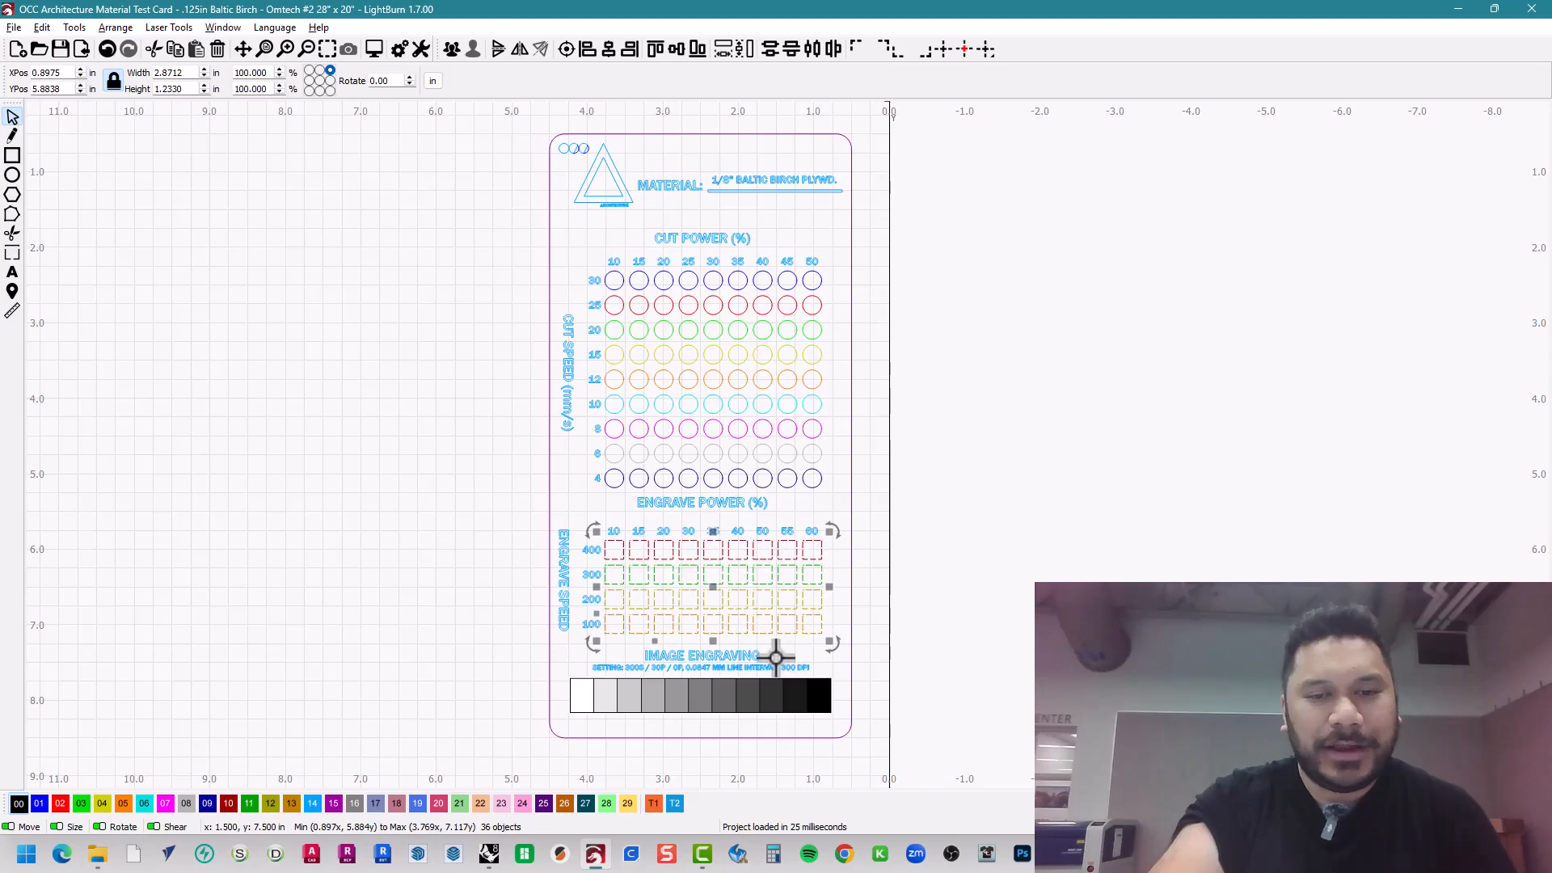
- Examine the grayscale Image Engraving strip and its setting text, selecting each, and review the whole test card again
scroll(821, 735, "up", 3)
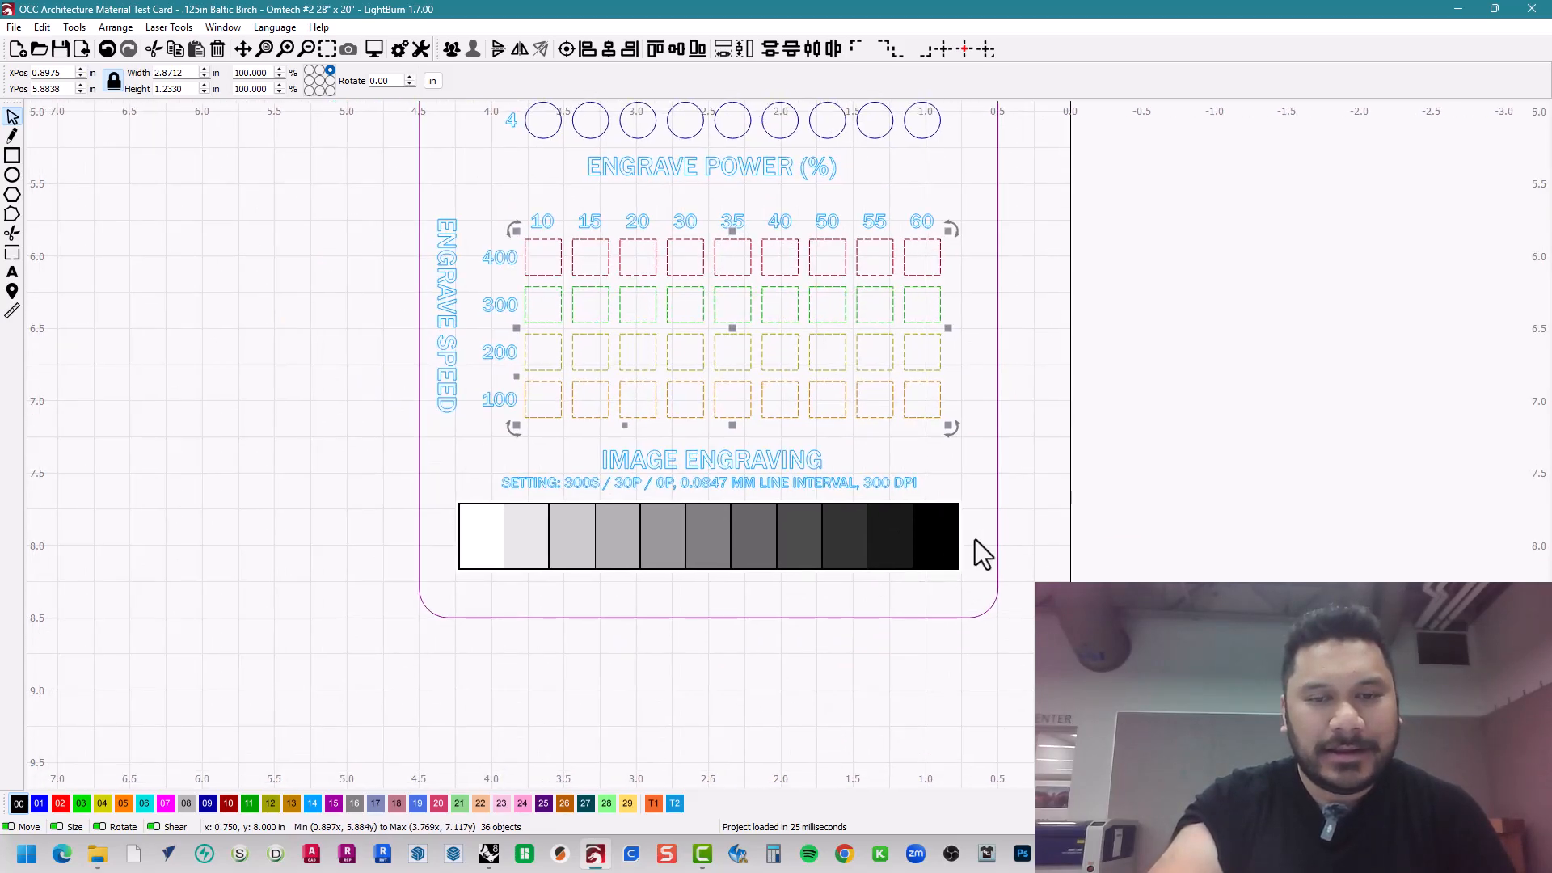
left_click_drag(976, 538, 459, 554)
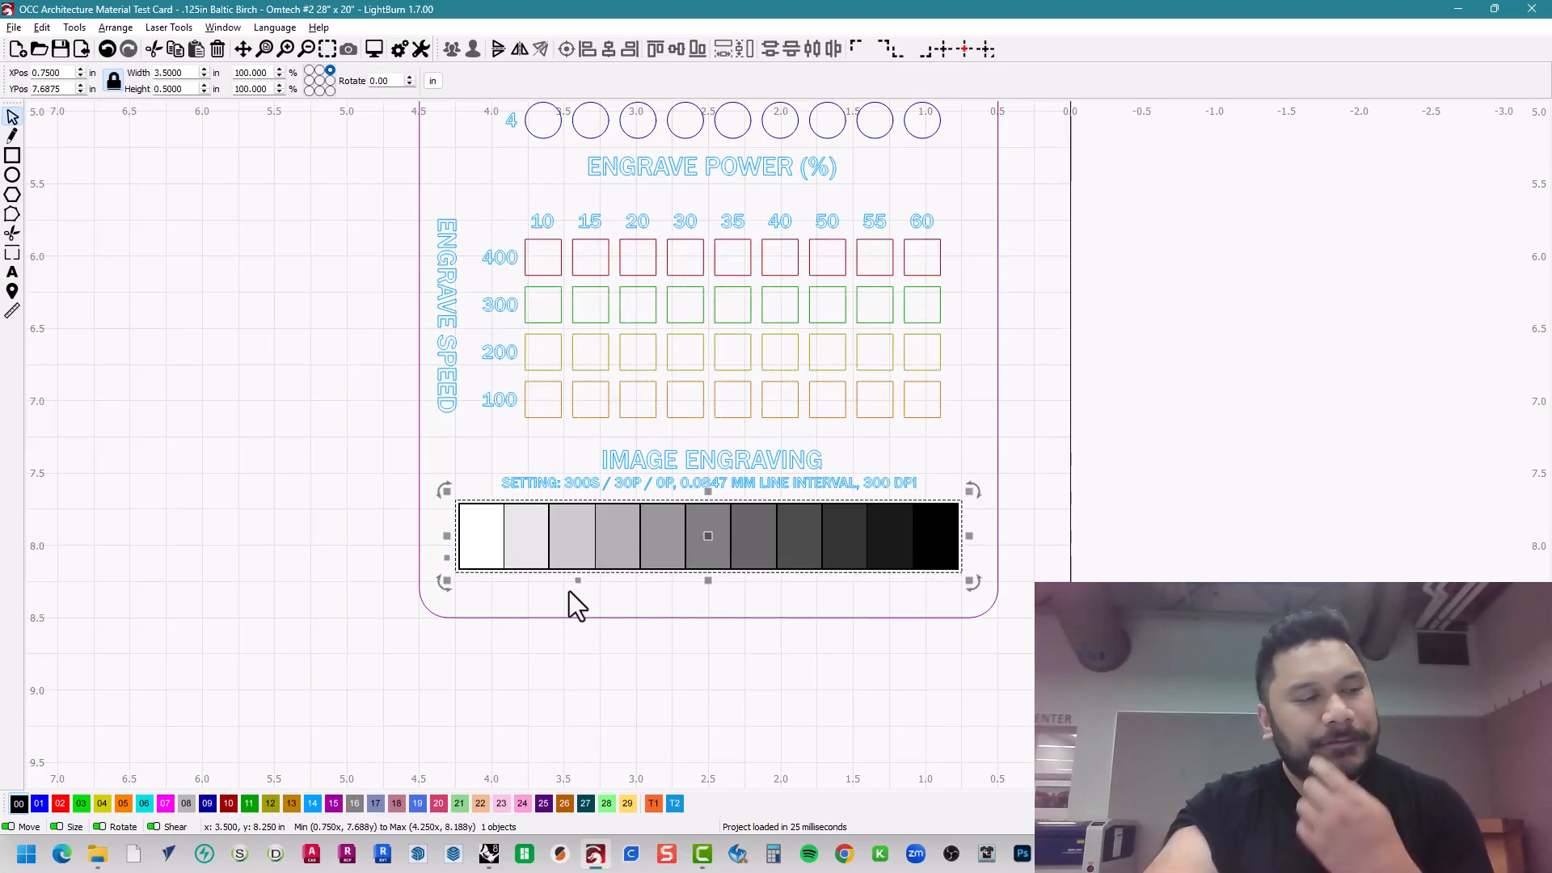
scroll(569, 590, "up", 3)
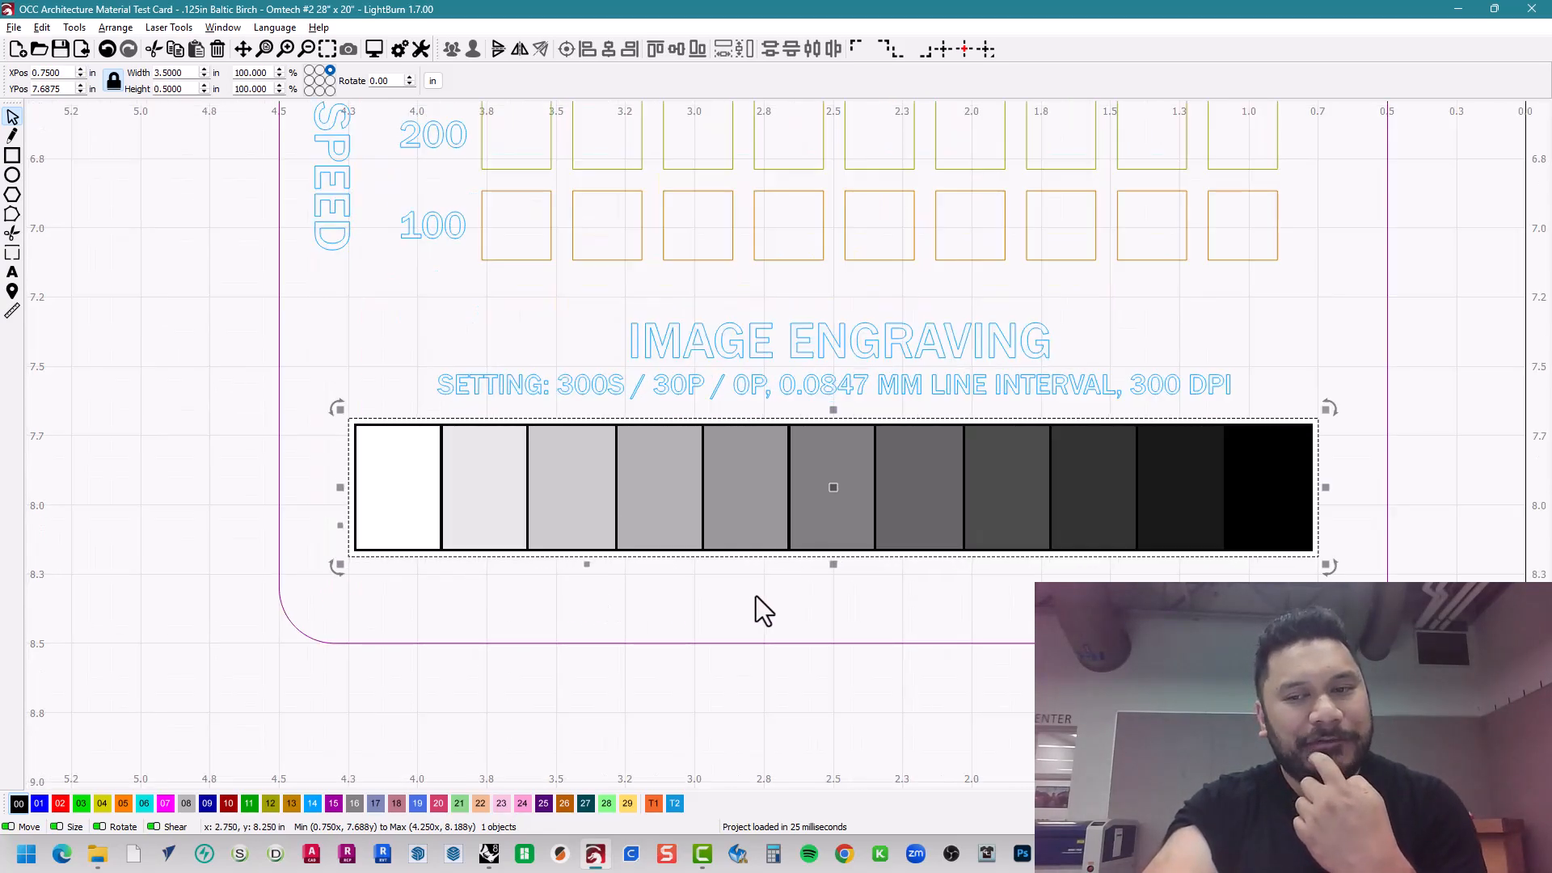
left_click_drag(755, 595, 537, 596)
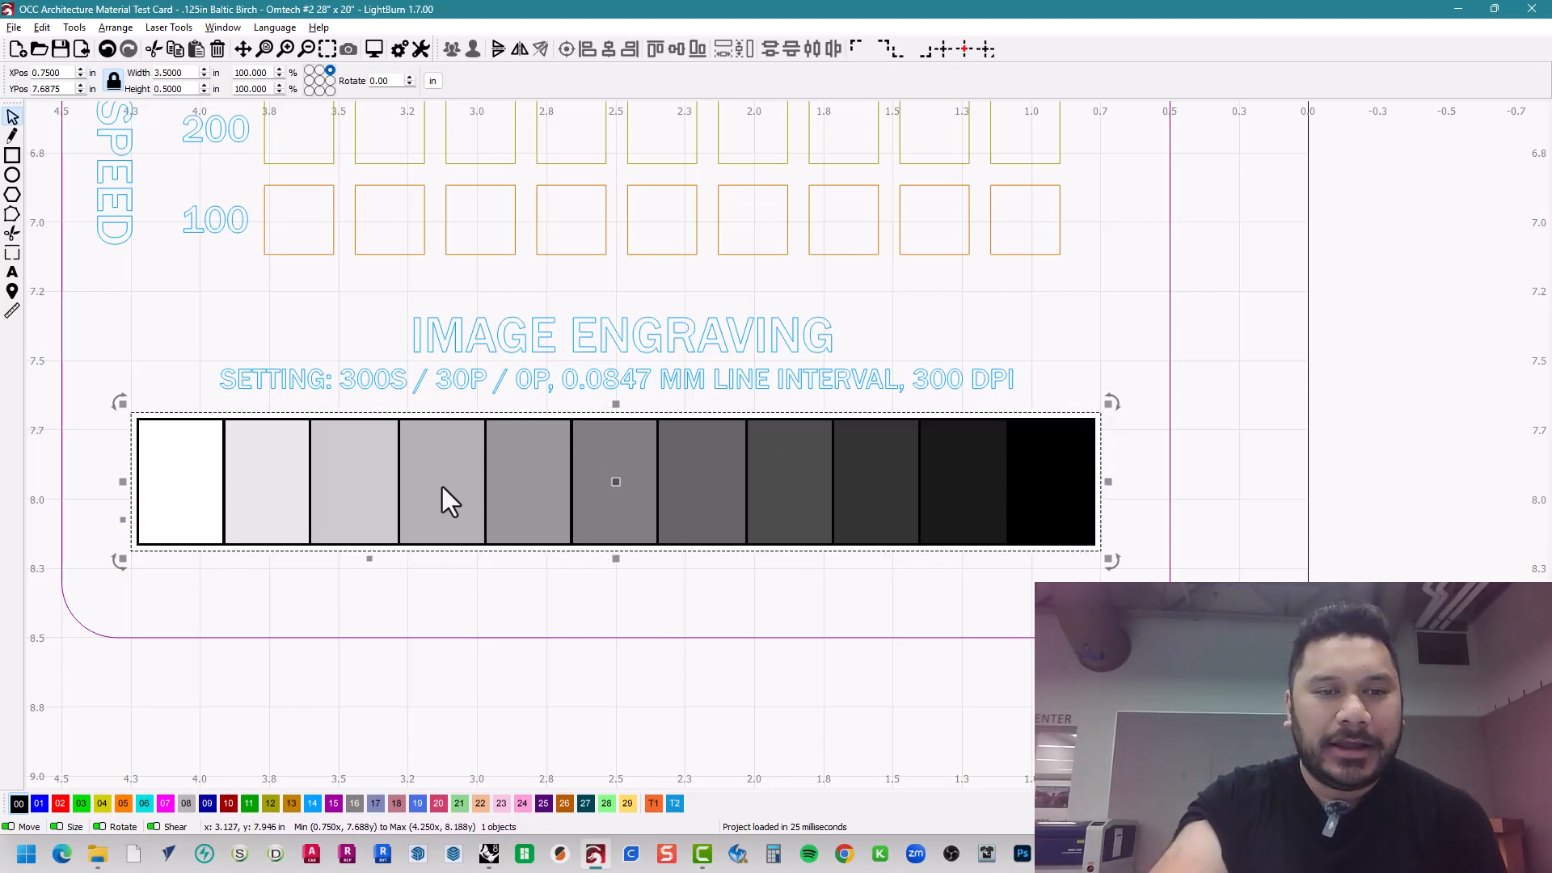
left_click(373, 385)
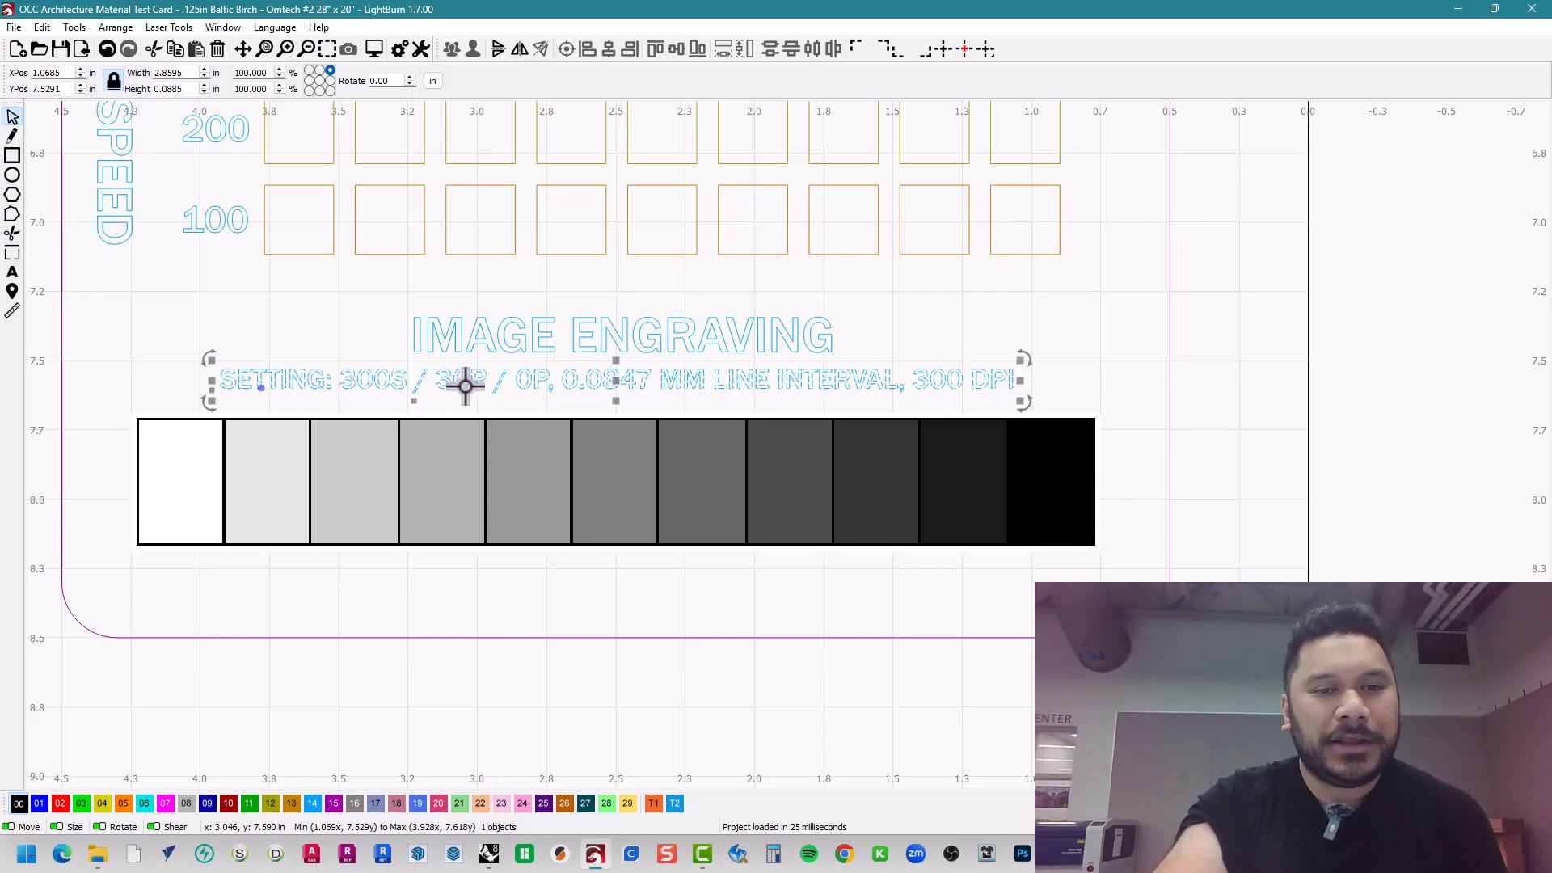
left_click(1164, 361)
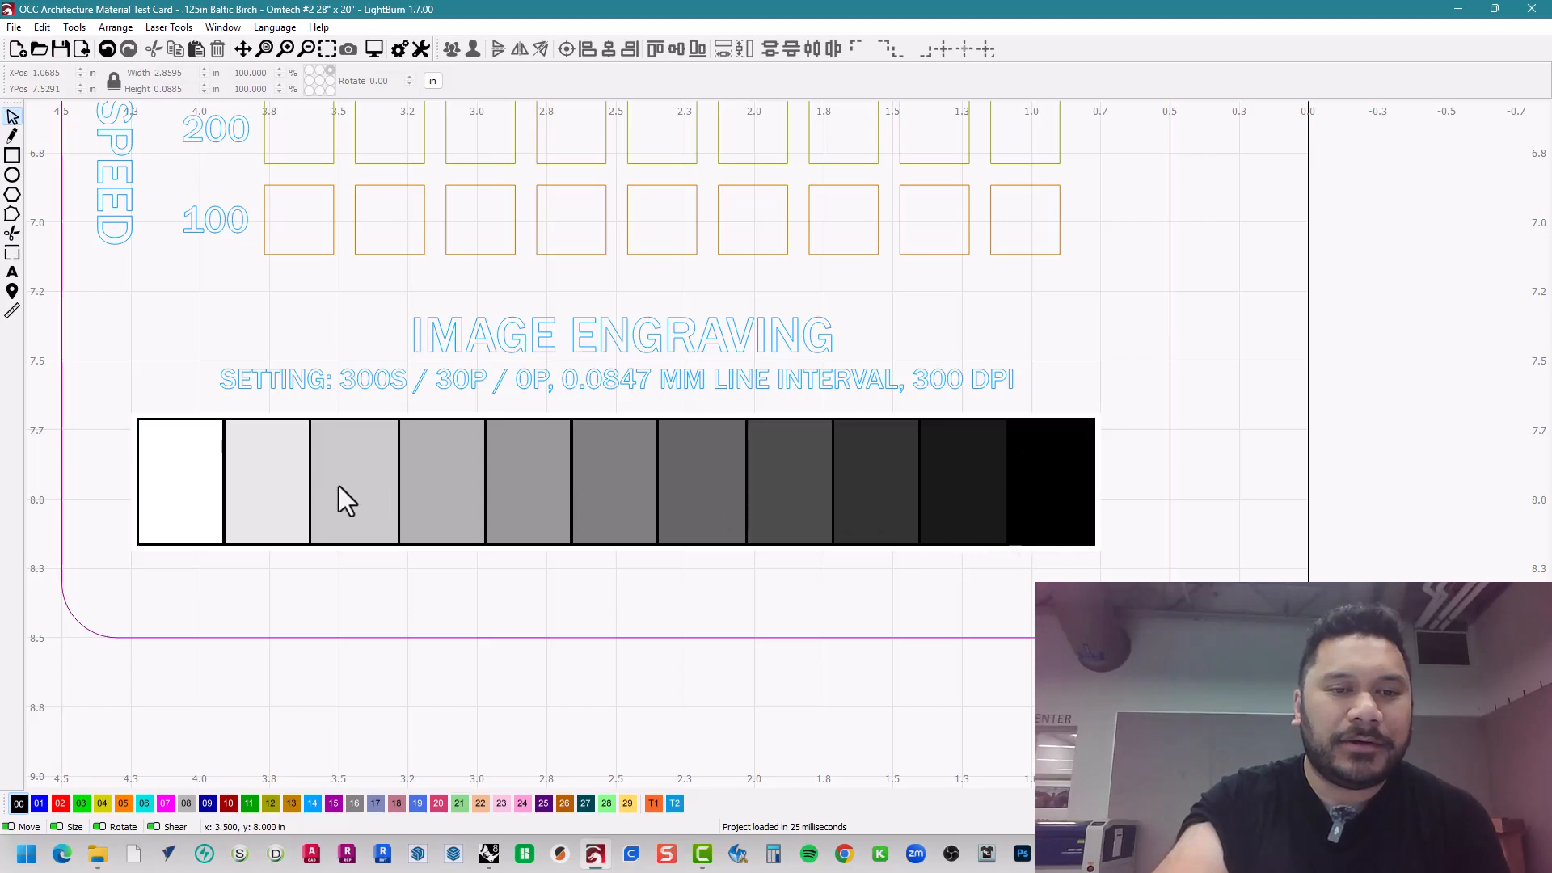
scroll(452, 492, "down", 10)
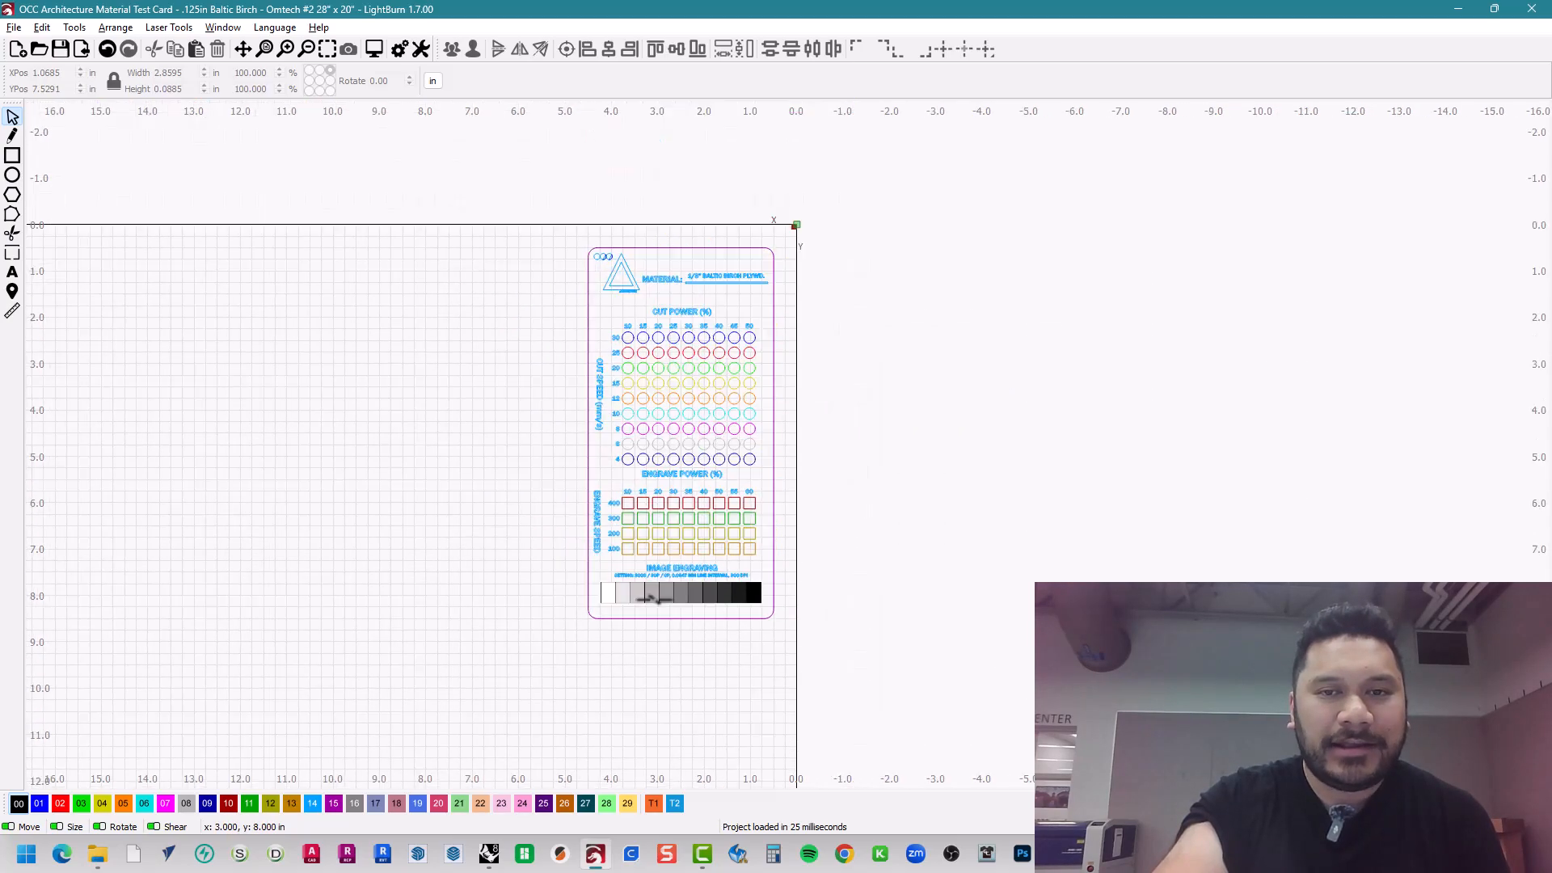
scroll(672, 474, "up", 3)
scroll(681, 498, "up", 4)
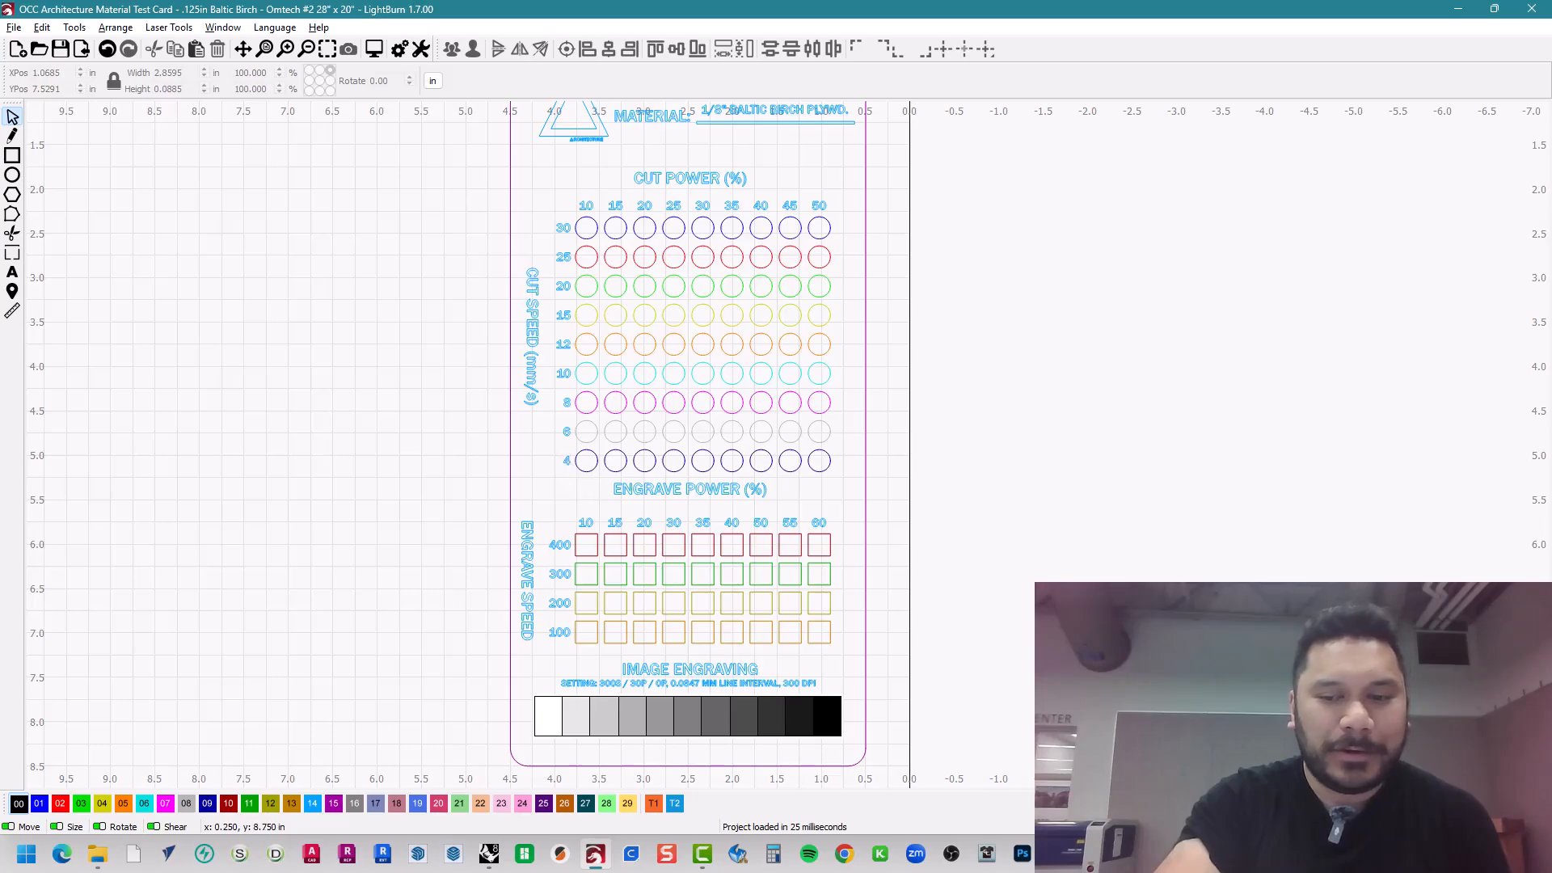
- Switch to the Google Docs tutorial and highlight the 1/4 in. thickness entries under Wood, Plexiglass Acrylic and Leather
left_click(1093, 853)
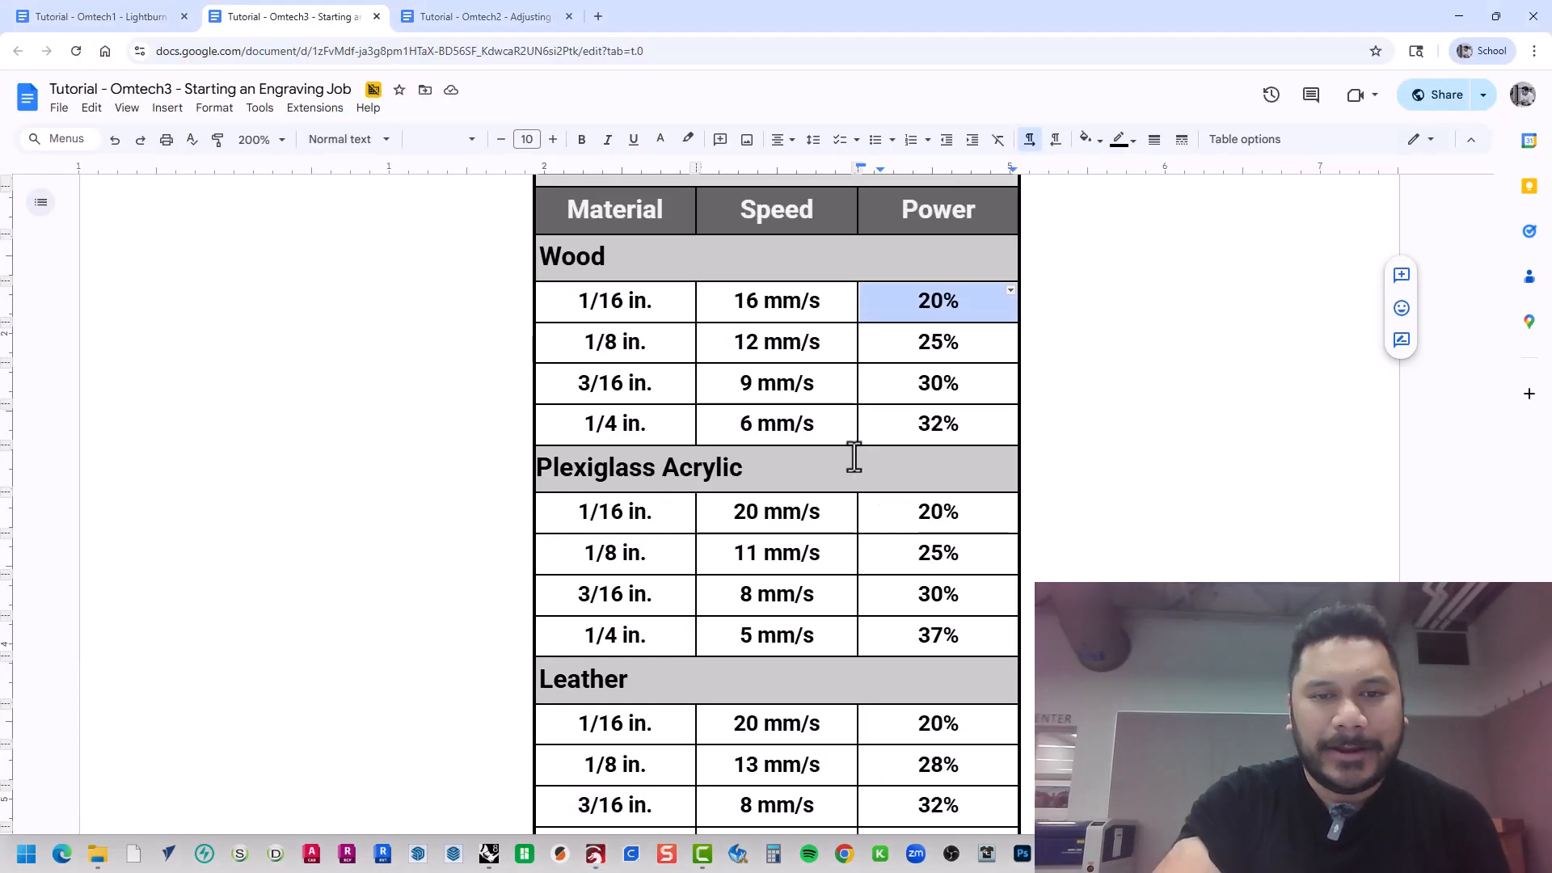
double_click(948, 433)
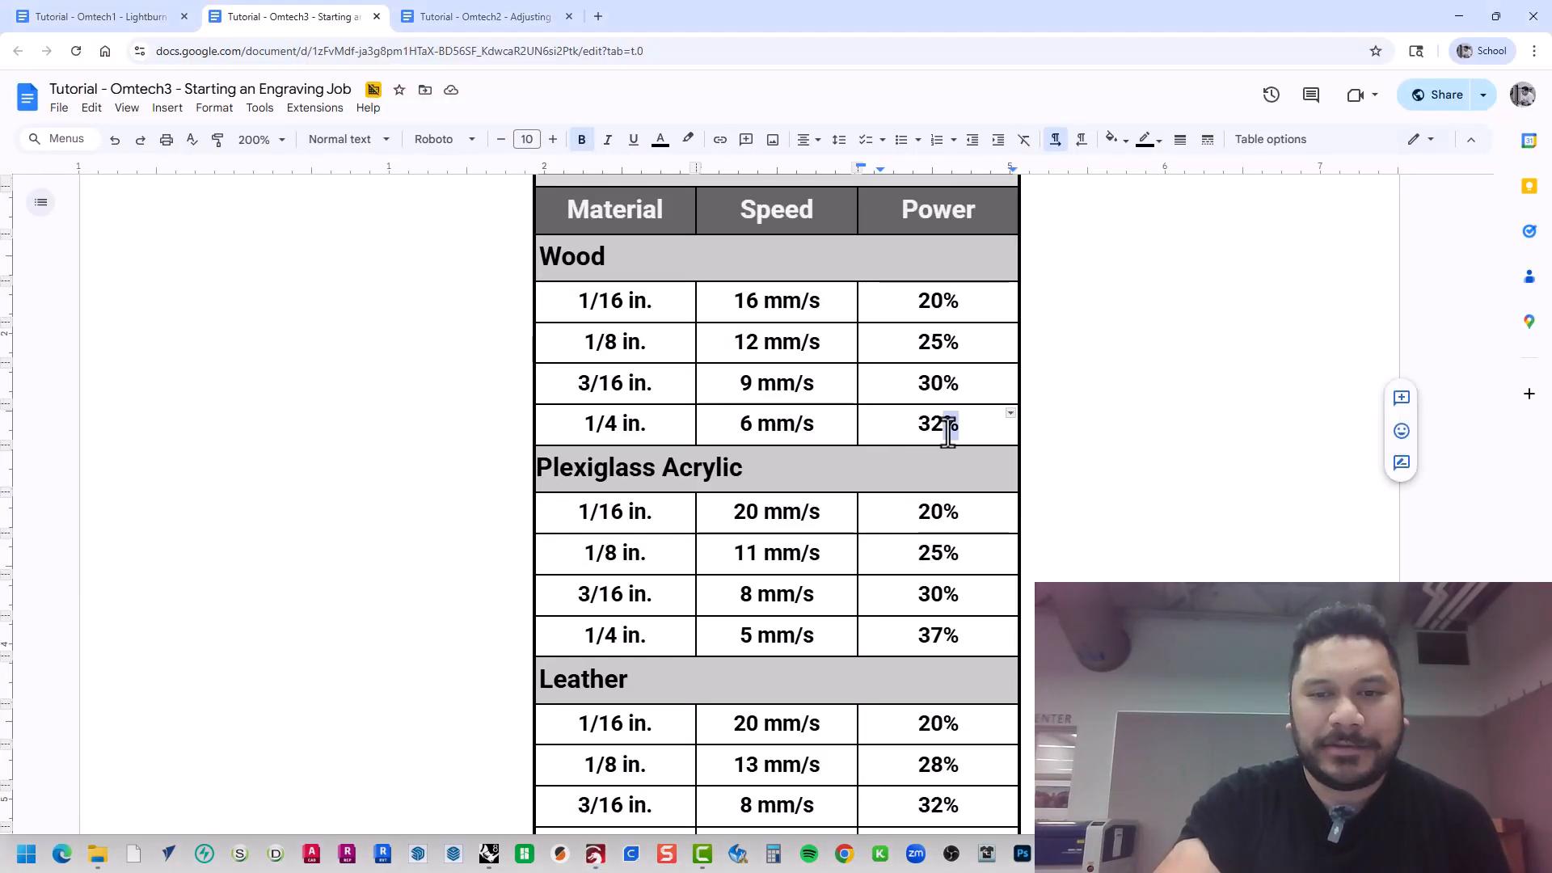
left_click_drag(588, 426, 557, 473)
scroll(671, 569, "down", 2)
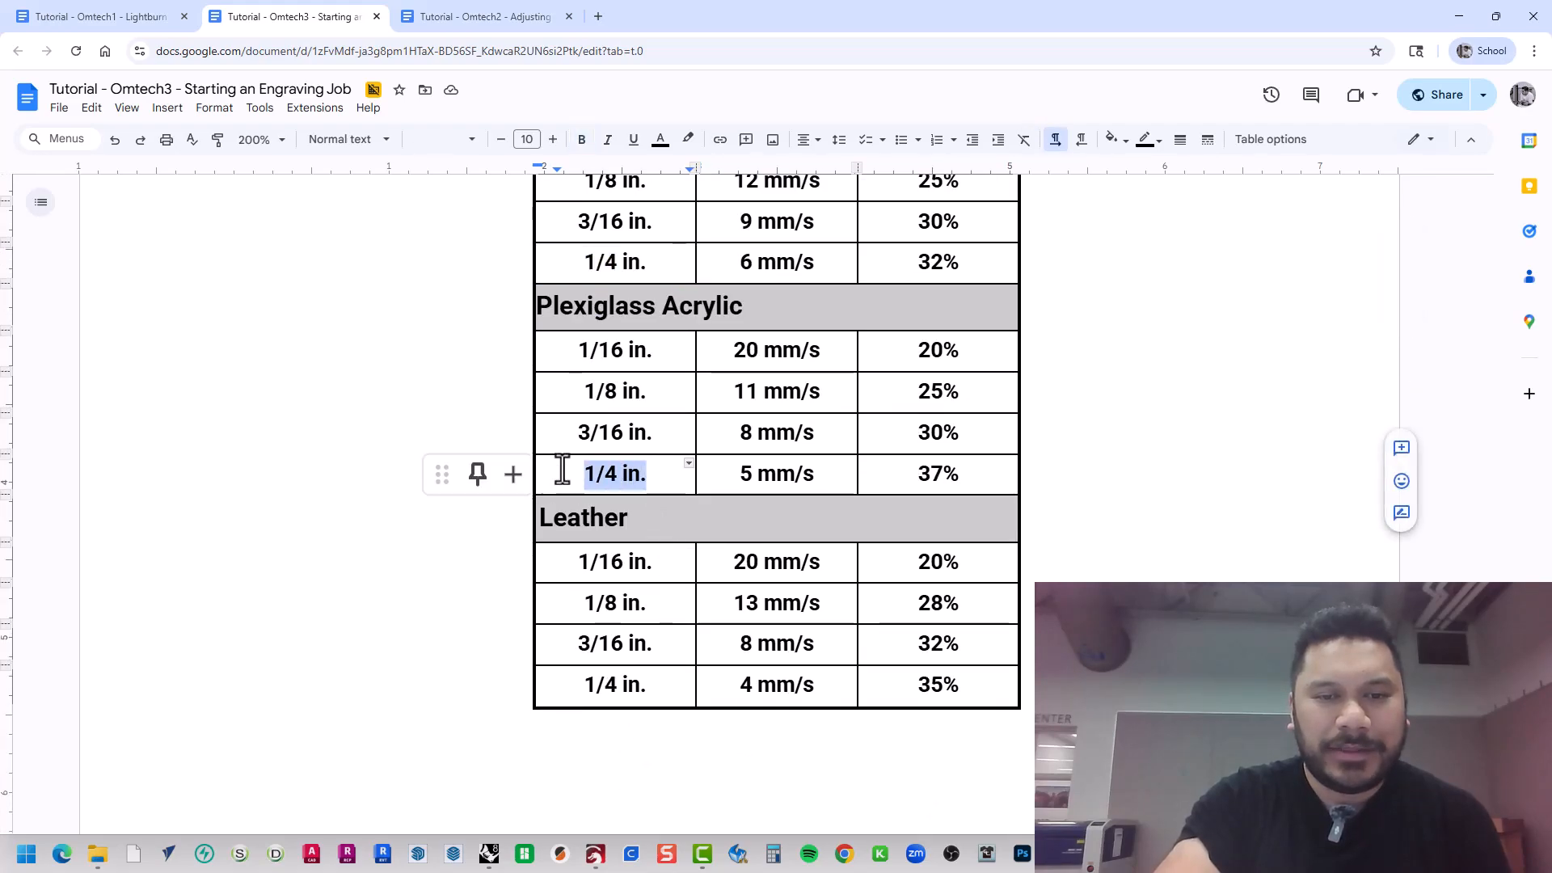
left_click_drag(673, 697, 582, 682)
scroll(582, 675, "up", 4)
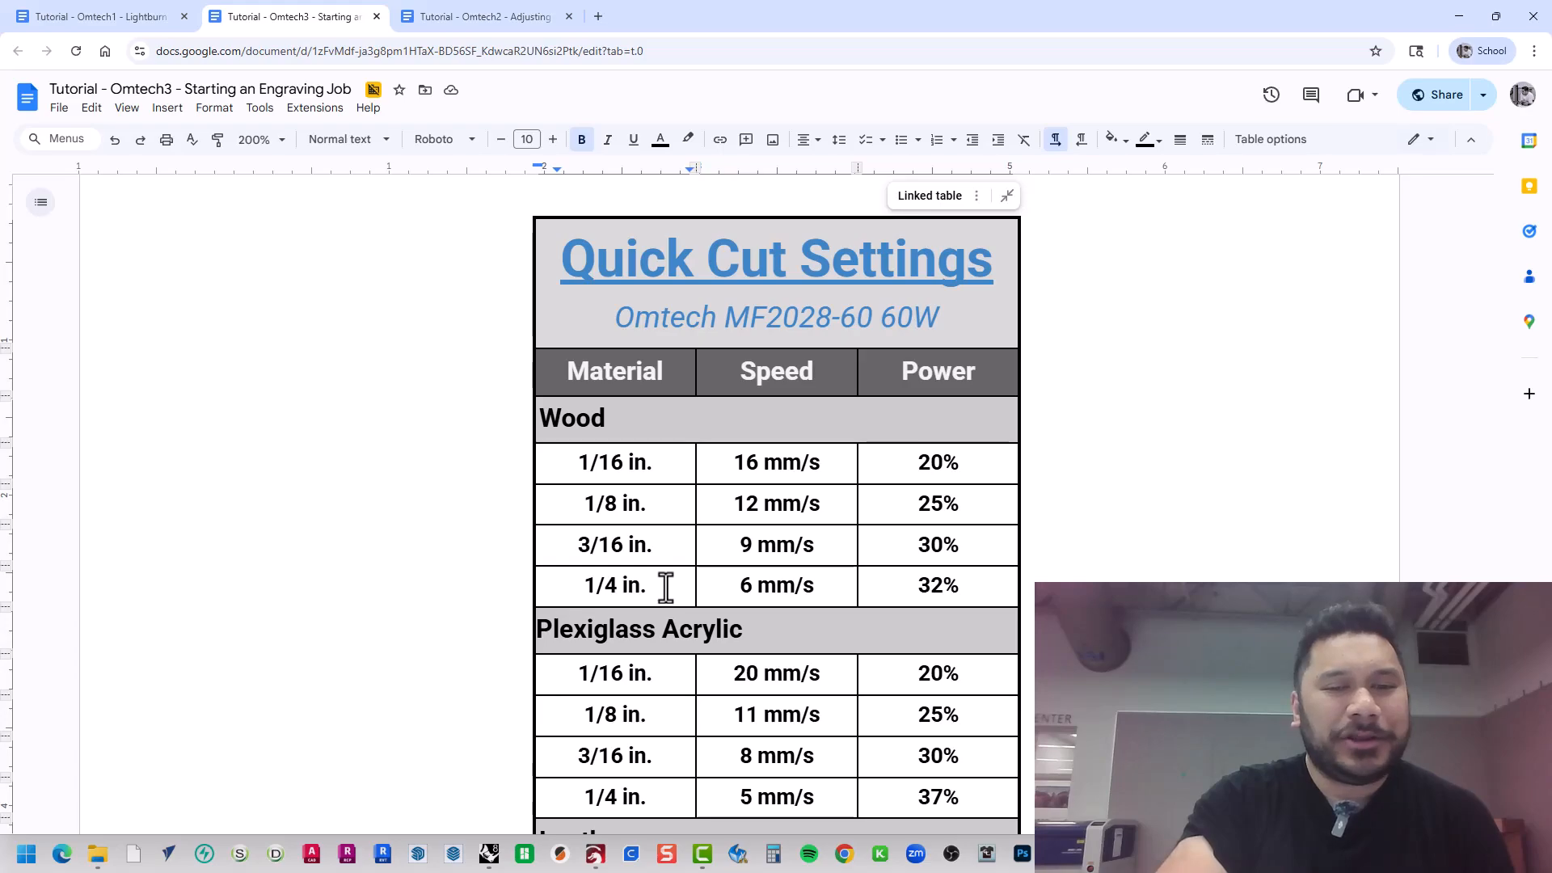
left_click_drag(653, 586, 582, 585)
scroll(582, 586, "down", 5)
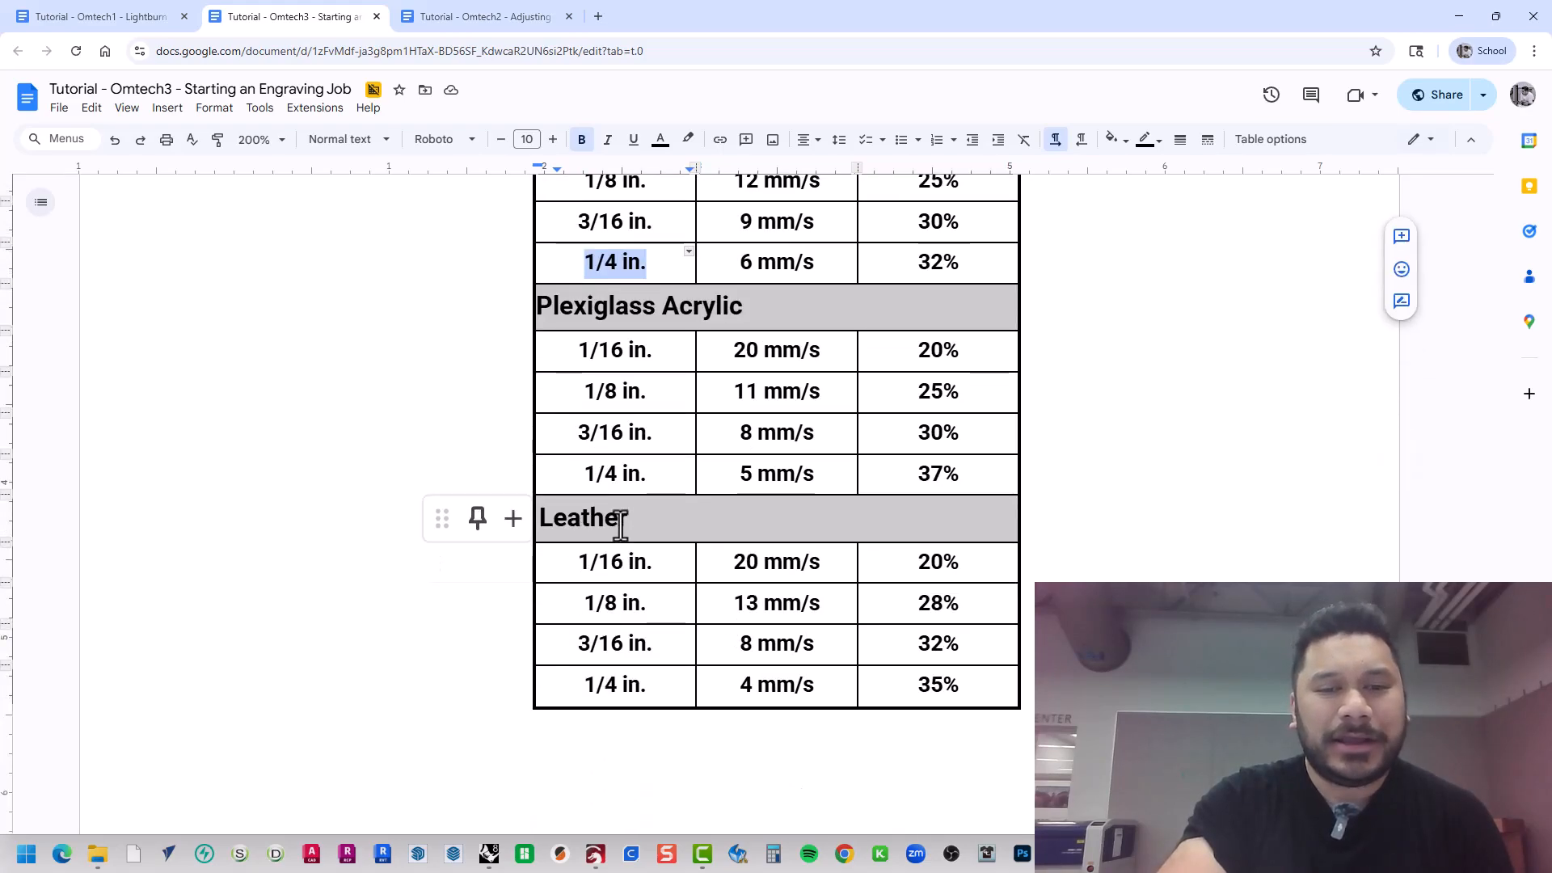
- Compare the 1/4 in. rows of Plexiglass Acrylic and Leather again, then return to the test card in LightBurn
left_click(641, 475)
left_click_drag(641, 475, 571, 475)
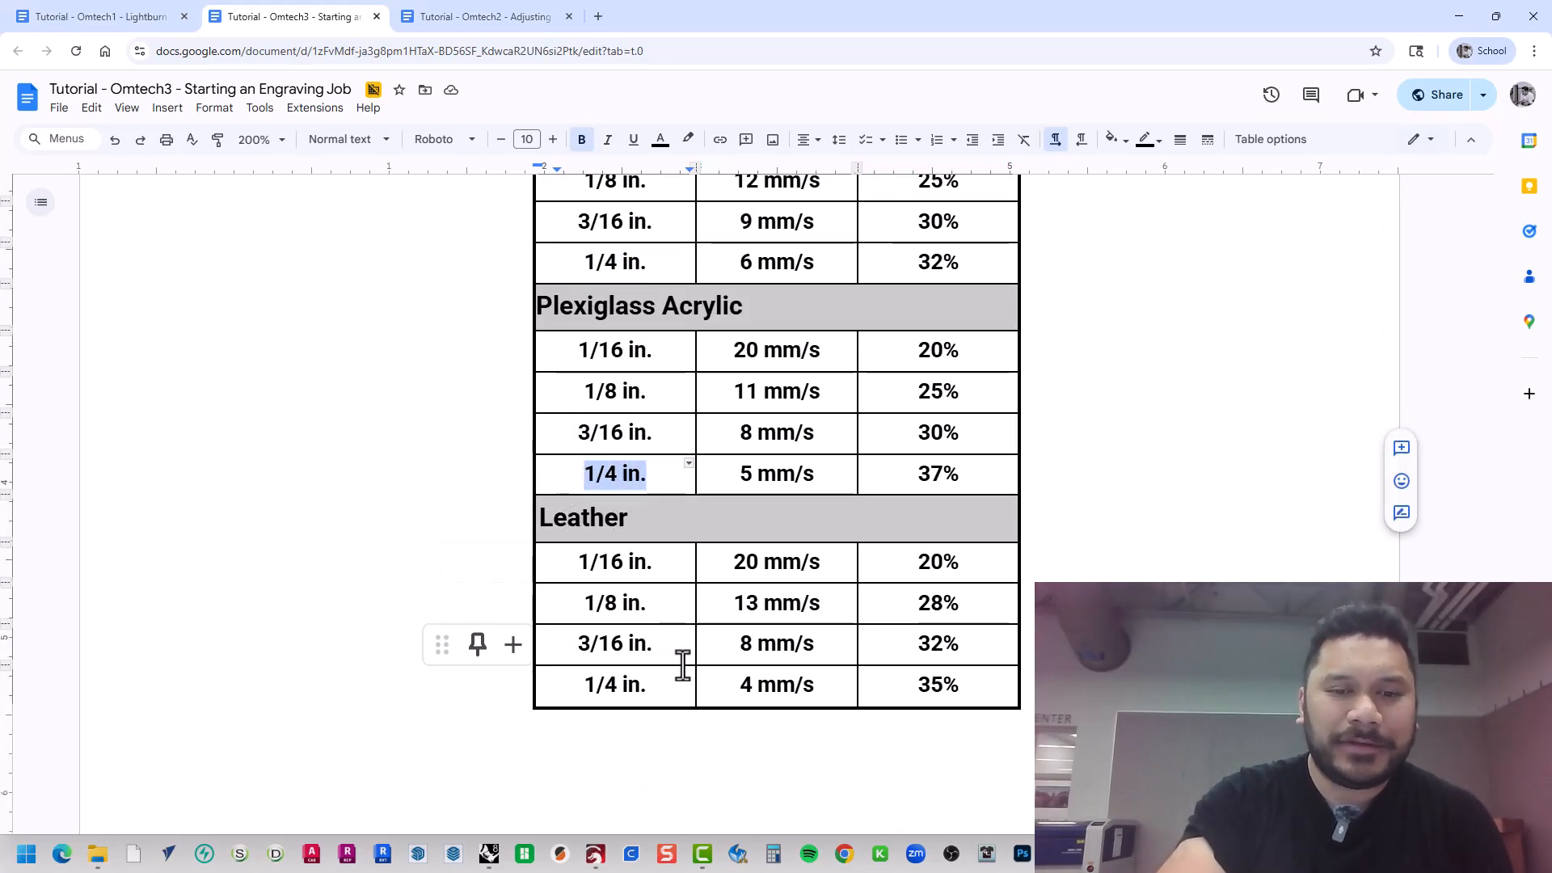
left_click_drag(667, 684, 570, 681)
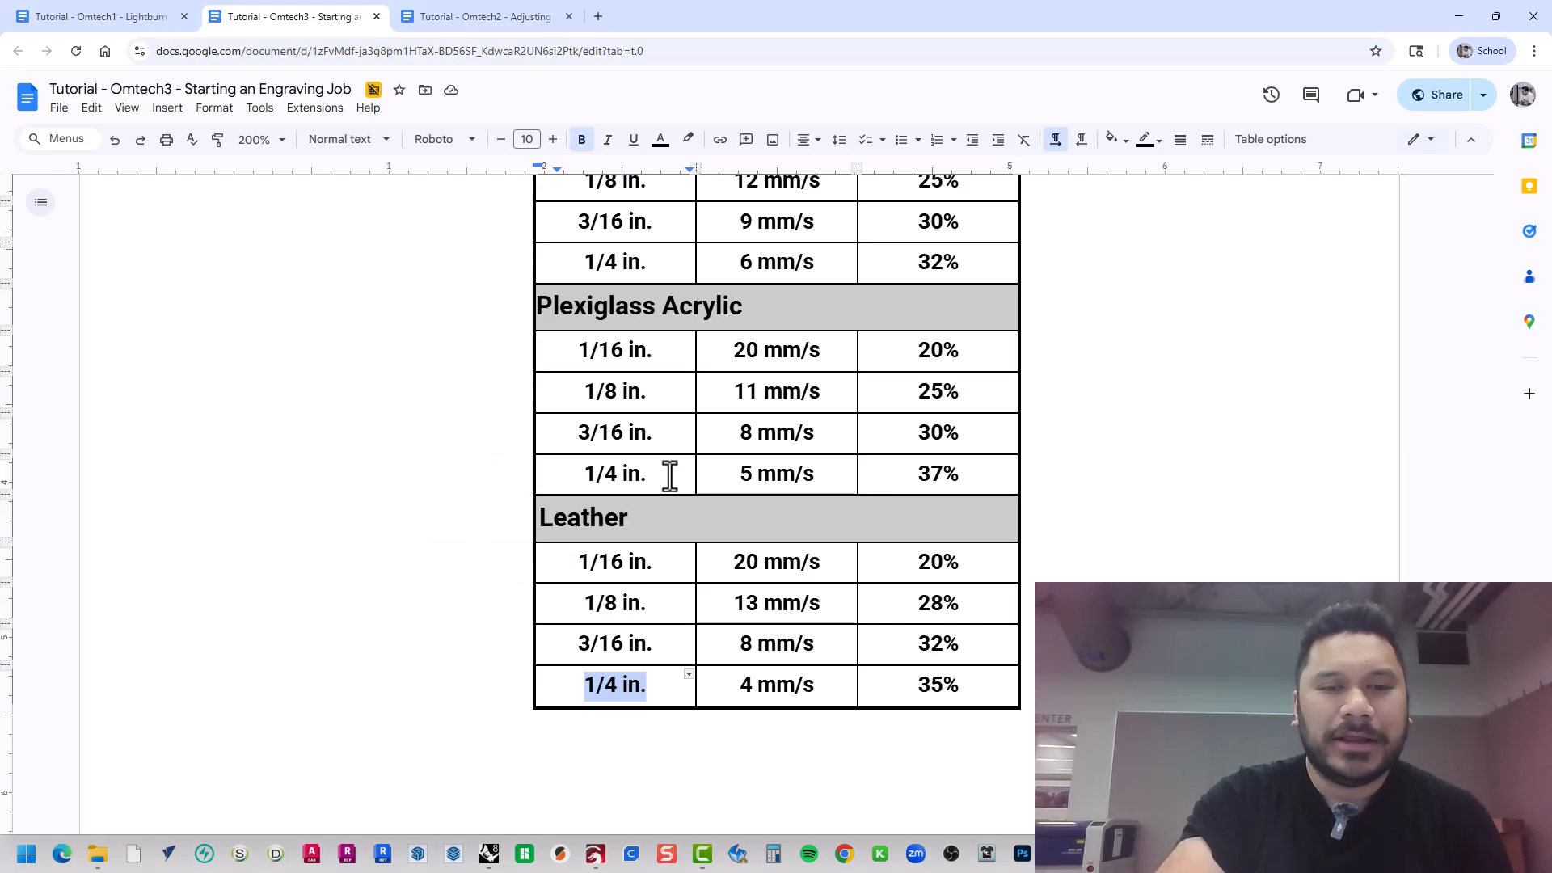
left_click_drag(668, 475, 574, 468)
scroll(658, 301, "up", 2)
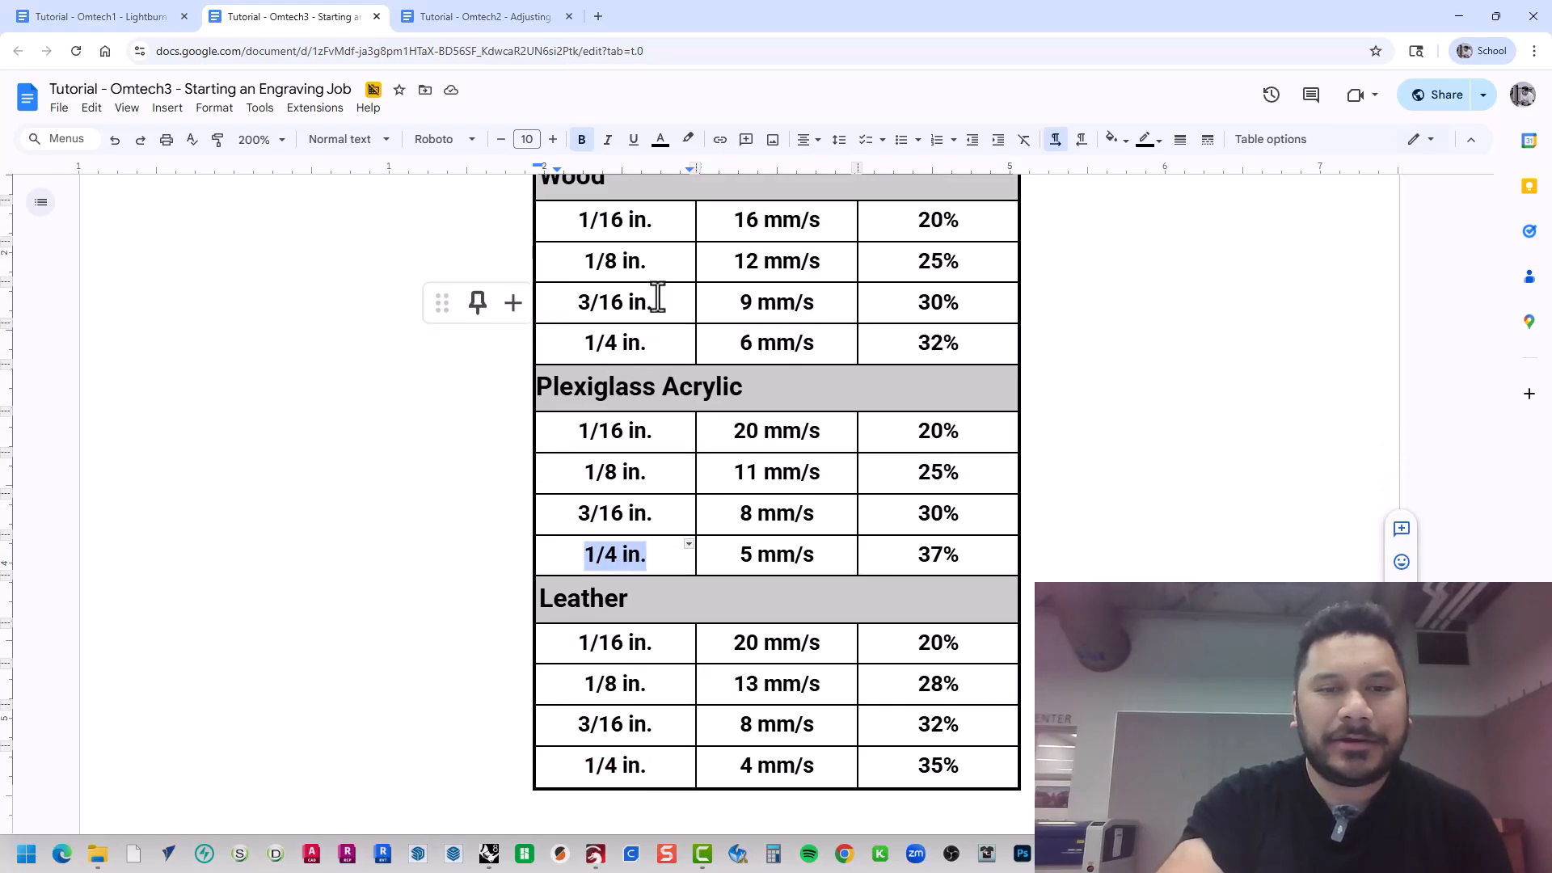
left_click(1460, 18)
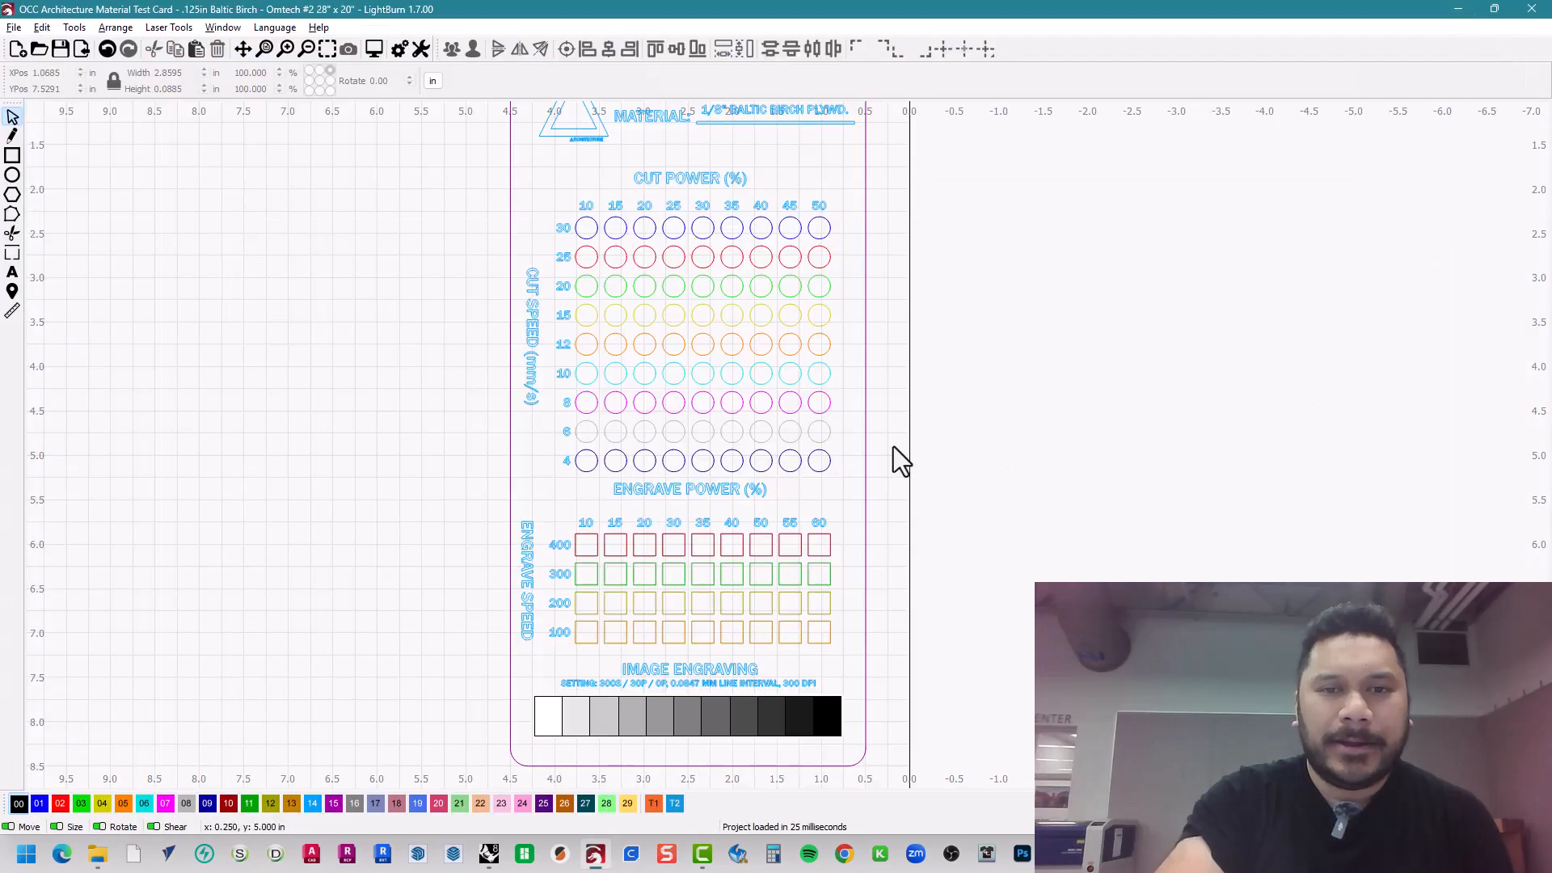
- Close the material test card by starting a new blank project in LightBurn
scroll(894, 446, "down", 5)
left_click(12, 27)
left_click(41, 53)
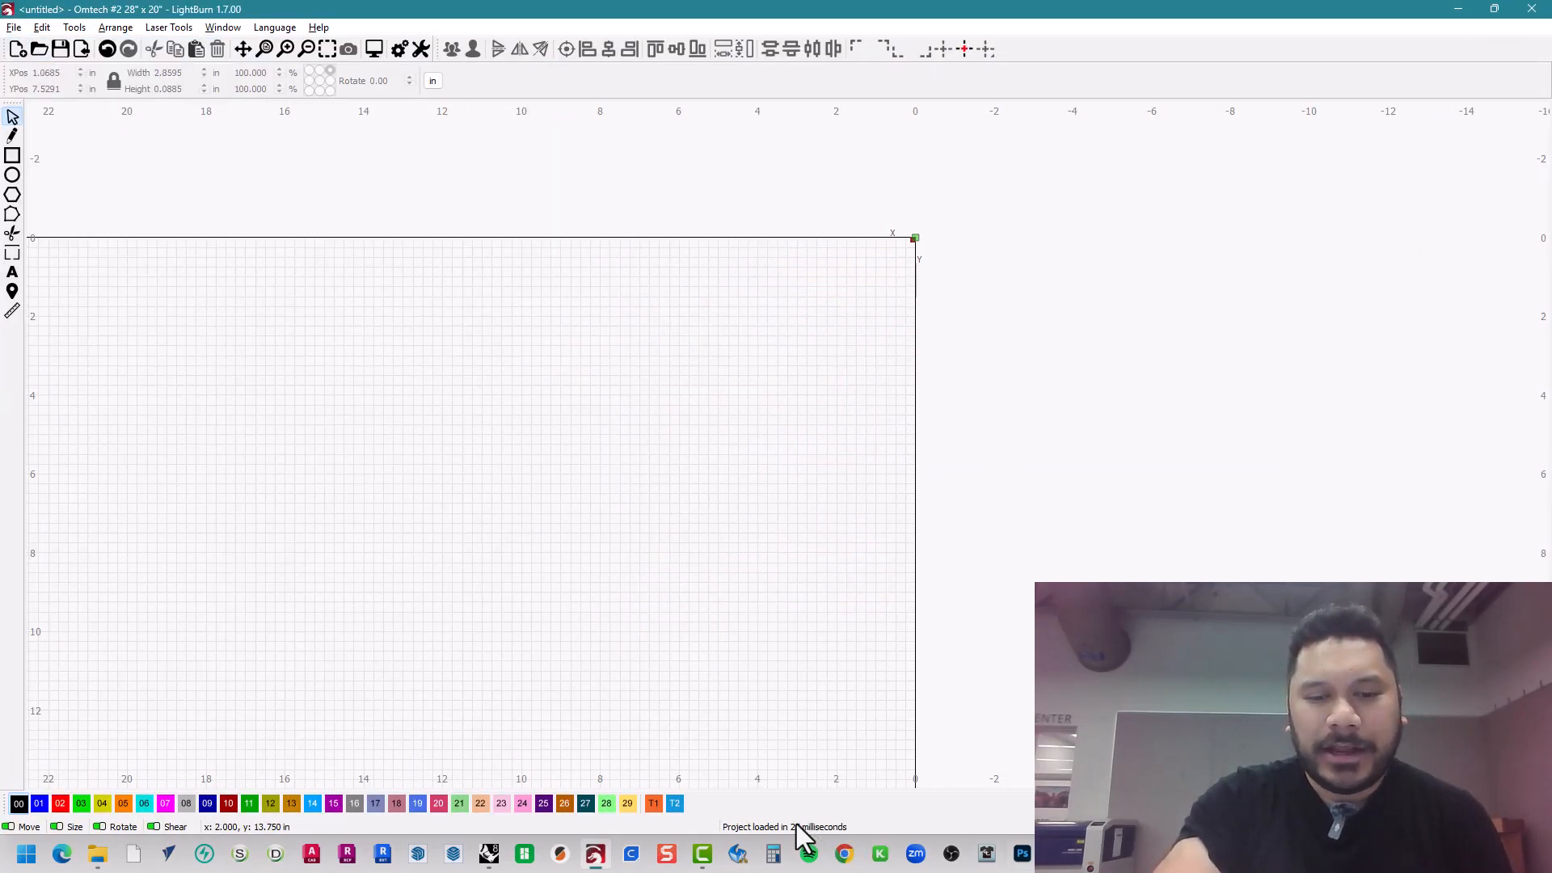
- Switch to Rhino and review the laser-cut, 3D print and CNC coaster designs, selecting them and then clearing the selection
left_click(491, 850)
scroll(808, 518, "down", 5)
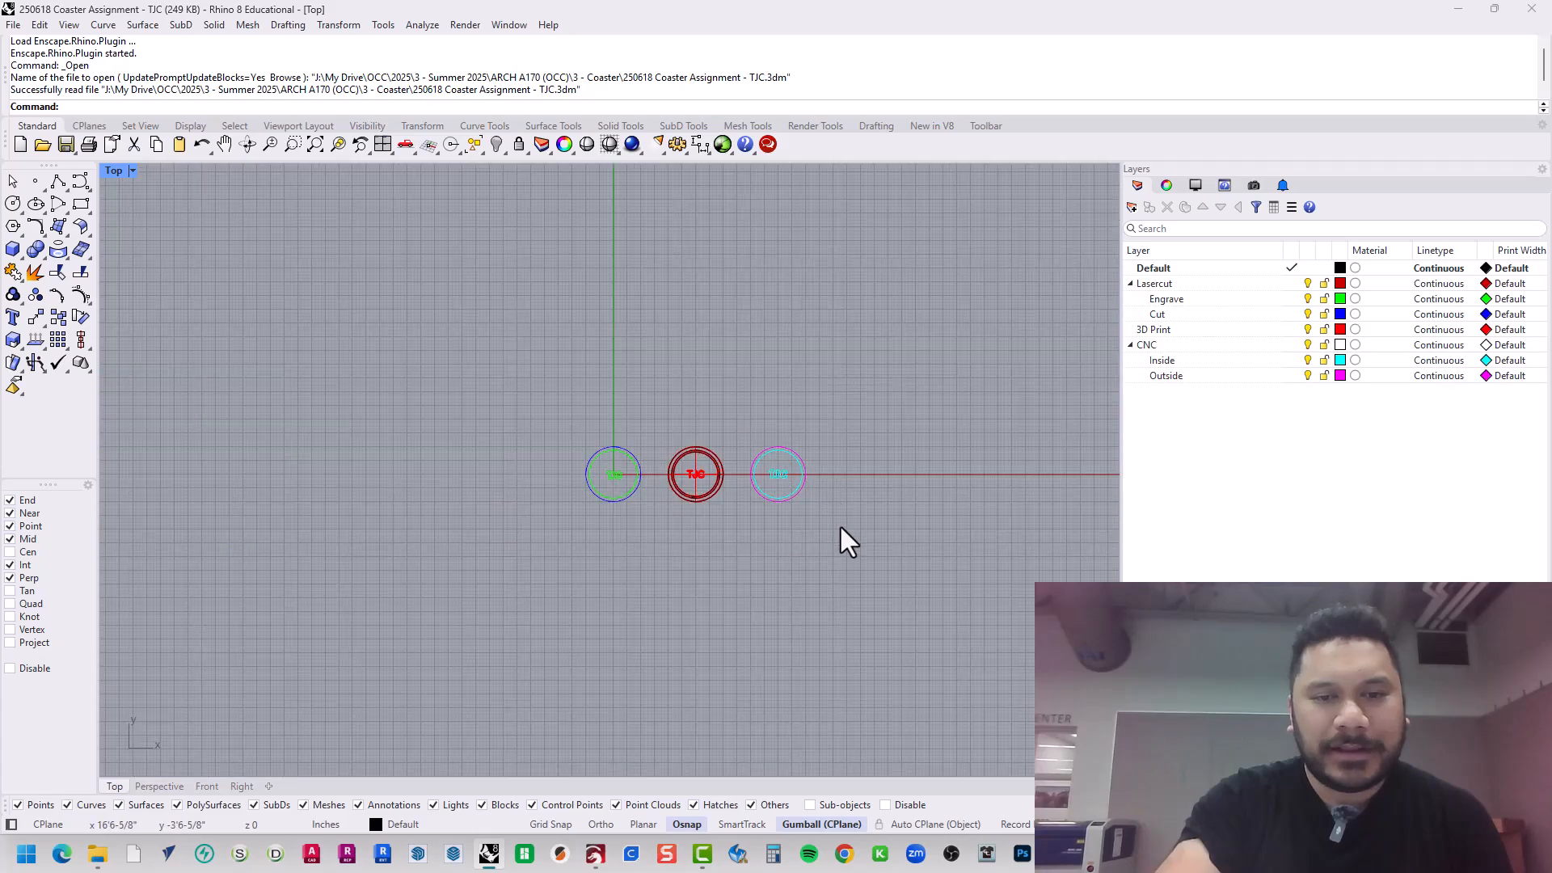
scroll(750, 526, "up", 4)
scroll(711, 503, "up", 4)
left_click_drag(661, 452, 732, 531)
left_click_drag(485, 570, 90, 34)
left_click_drag(835, 619, 446, 243)
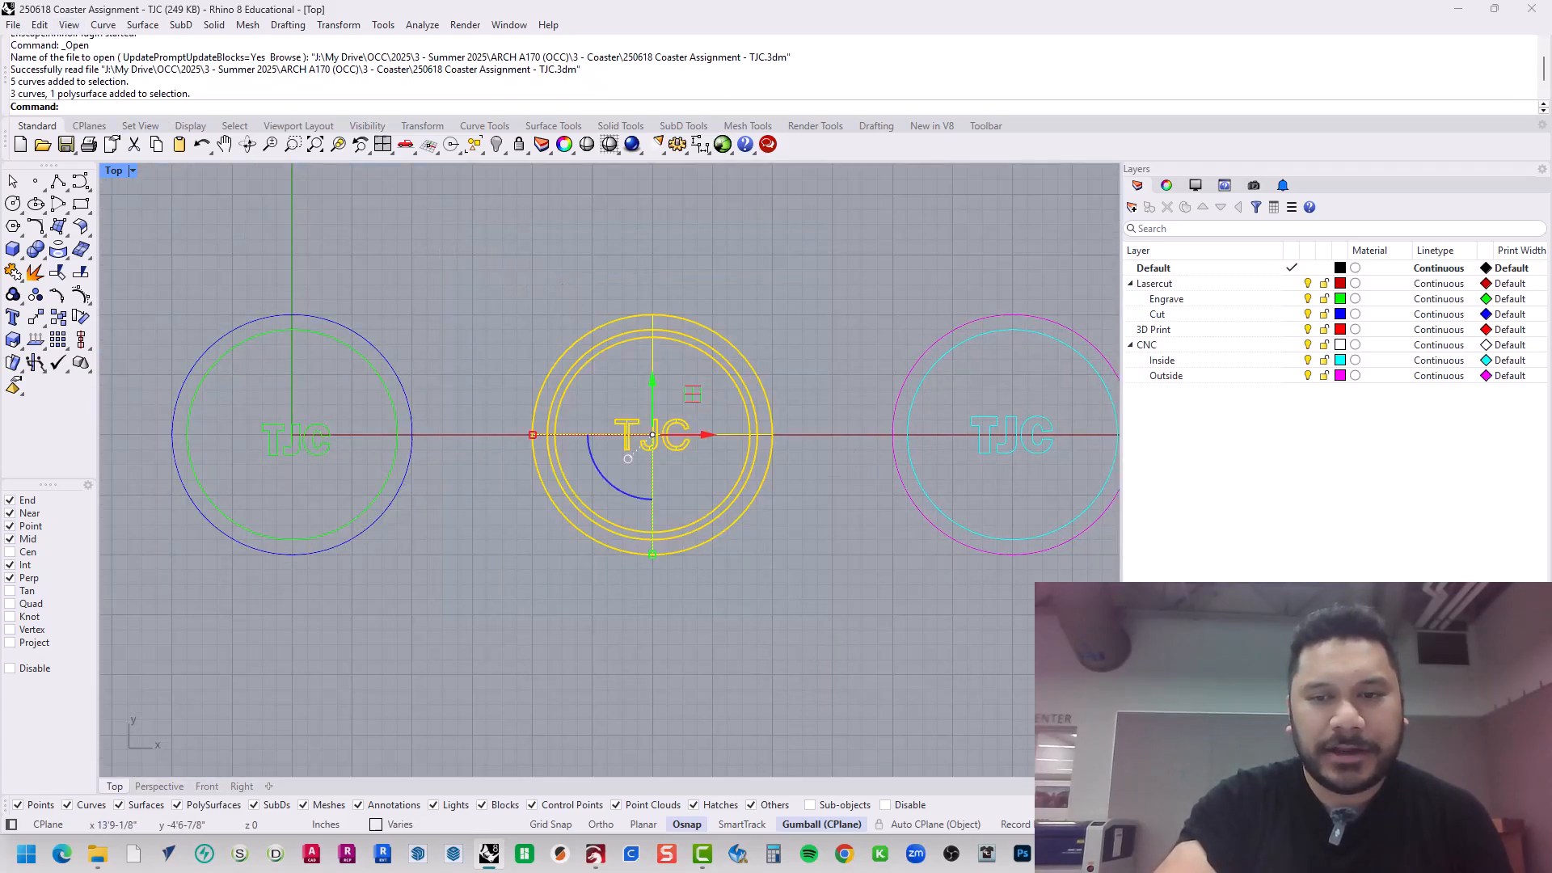
left_click_drag(1063, 716, 1017, 702)
left_click_drag(1086, 594, 835, 342)
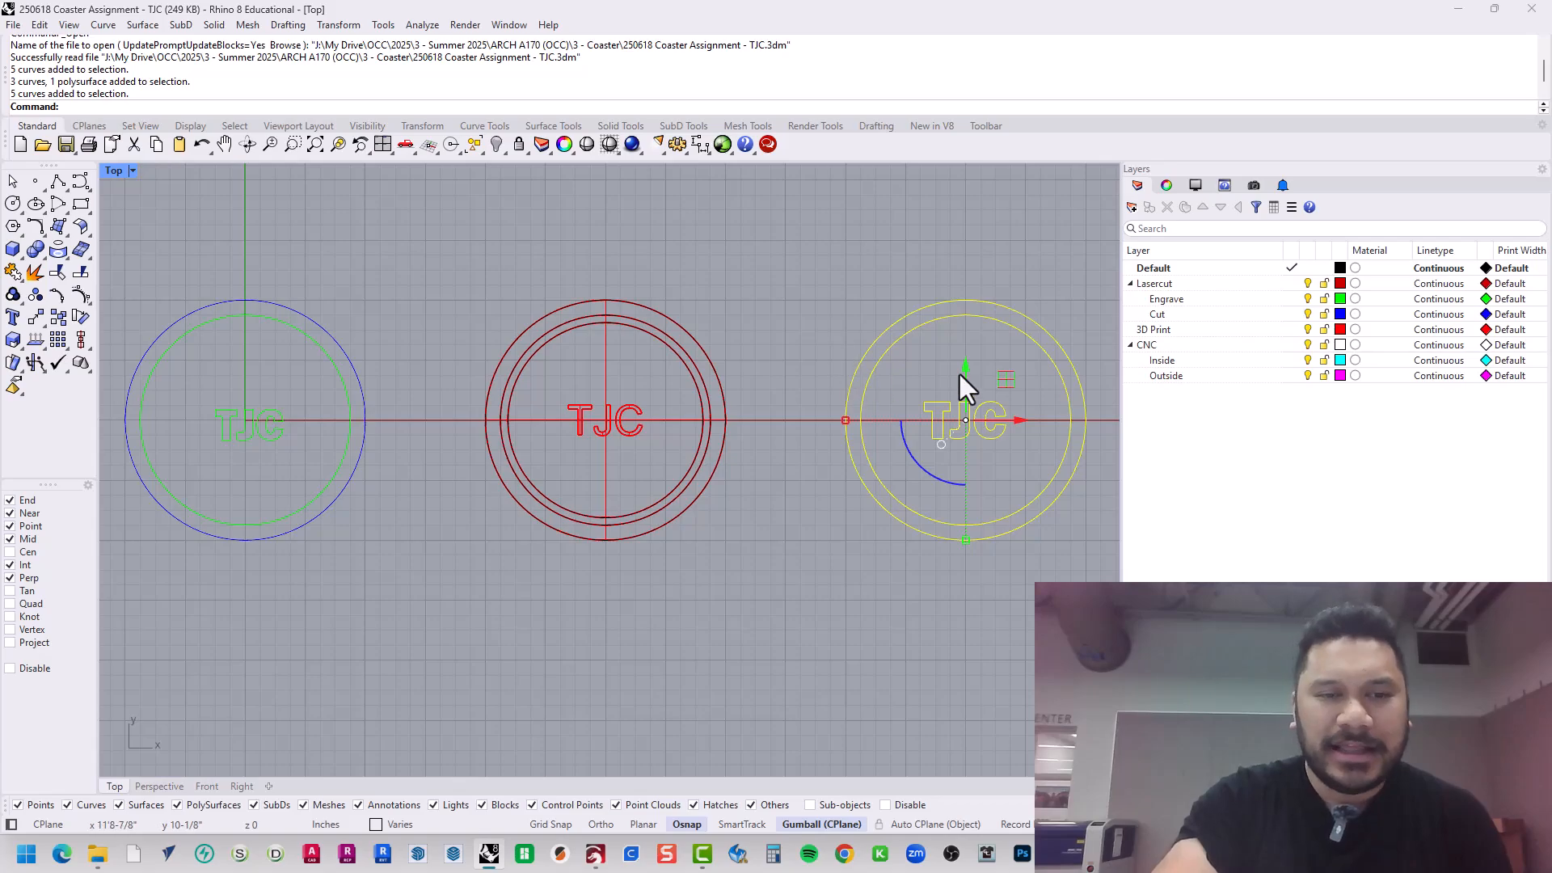
key("Escape")
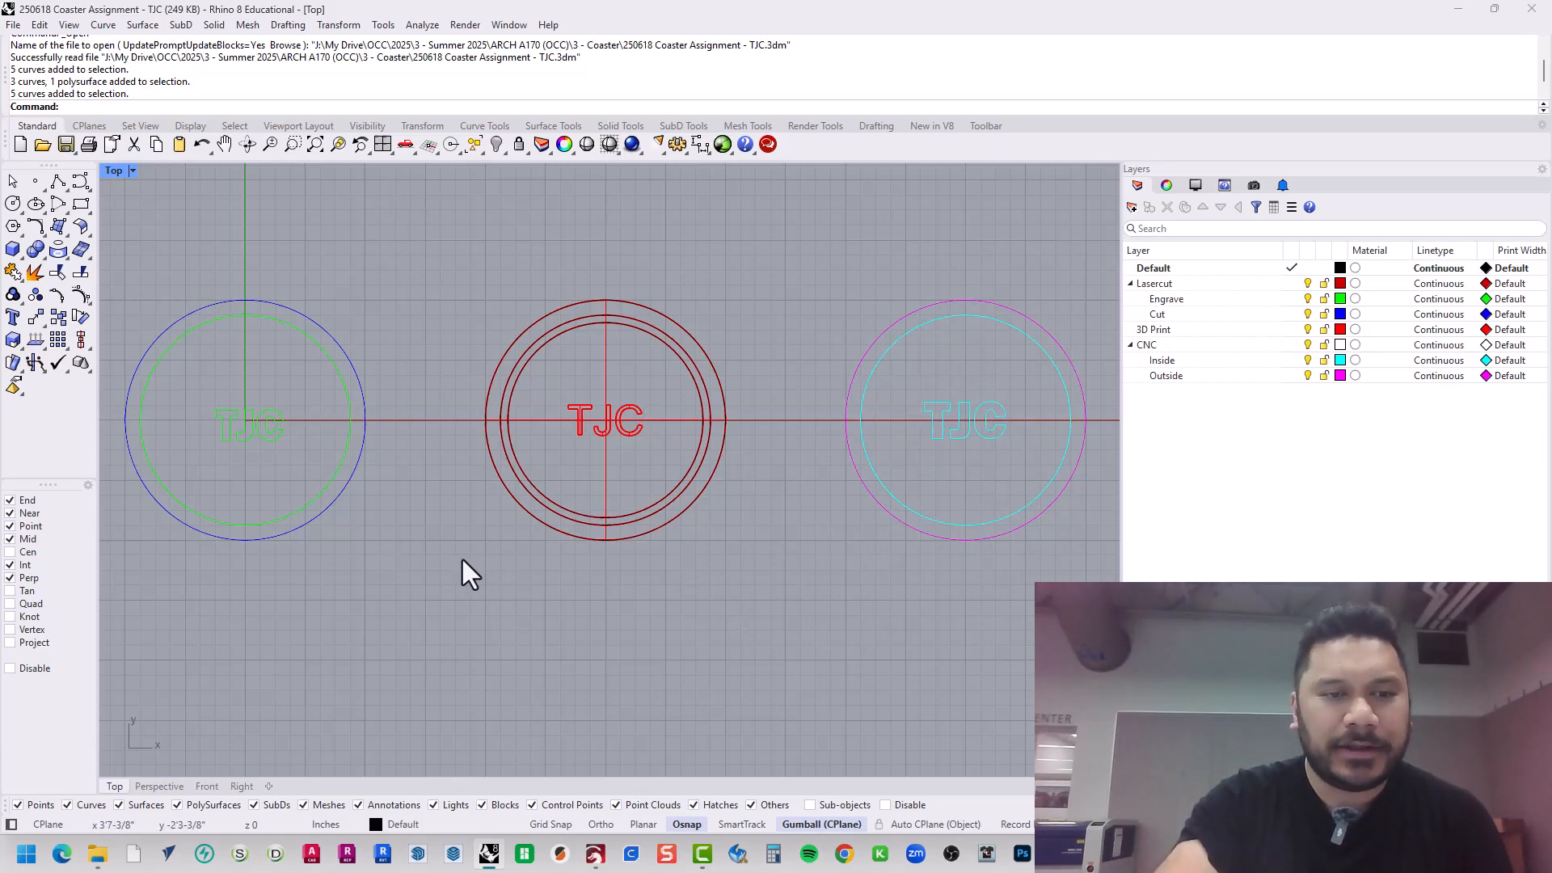
- Export only the laser-cut coaster's curves, choosing the ARCH A170 (OCC) > 3 - Coaster > 2A - Laser Cutter folder as destination
left_click_drag(640, 595, 220, 224)
type("Export")
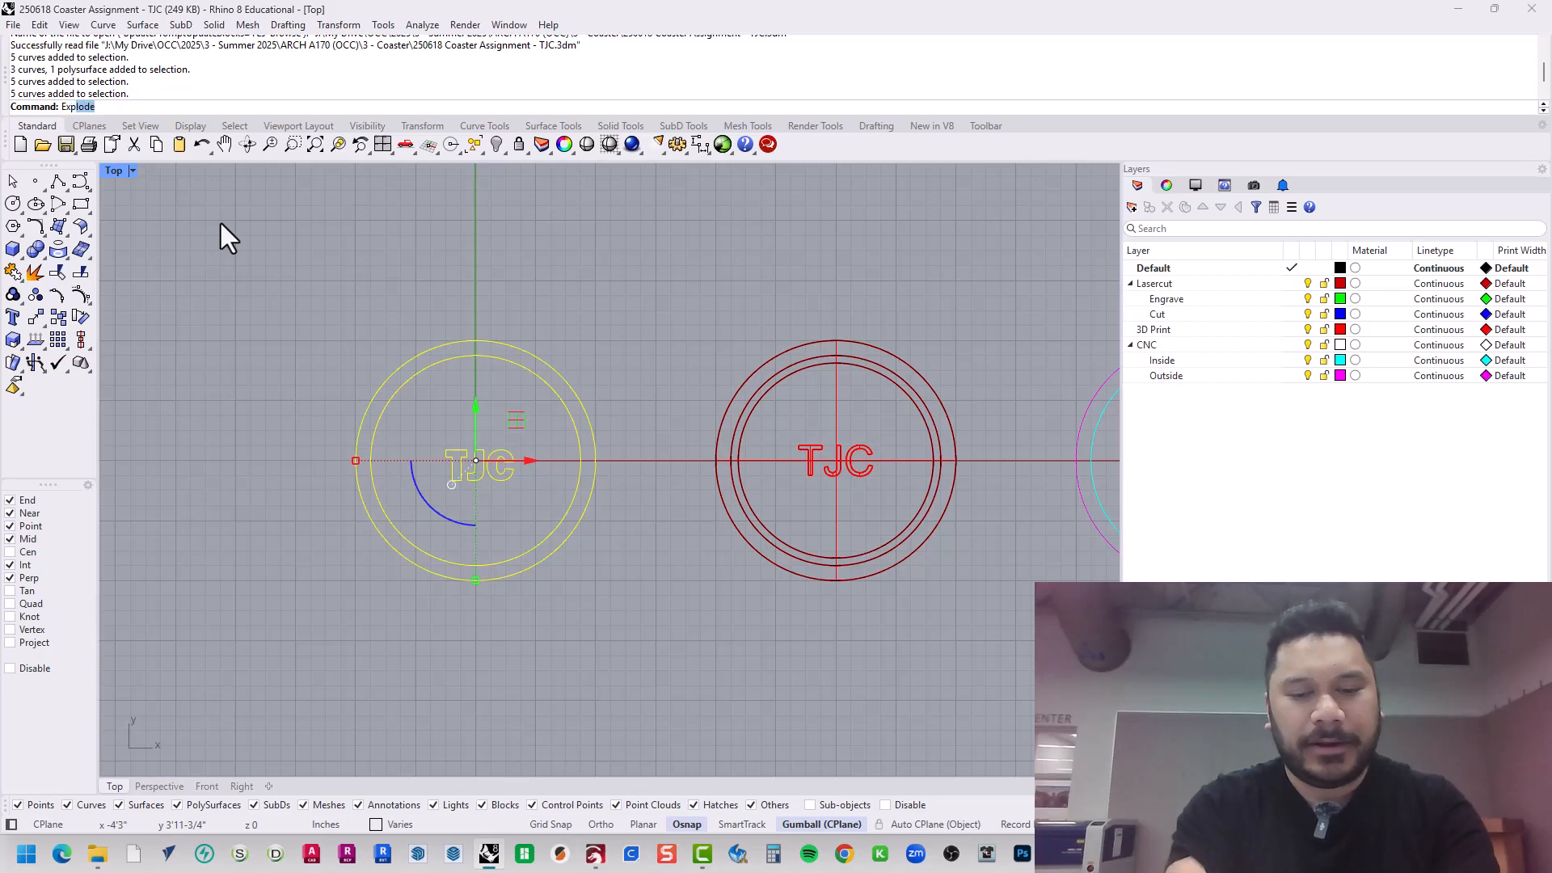
key("Return")
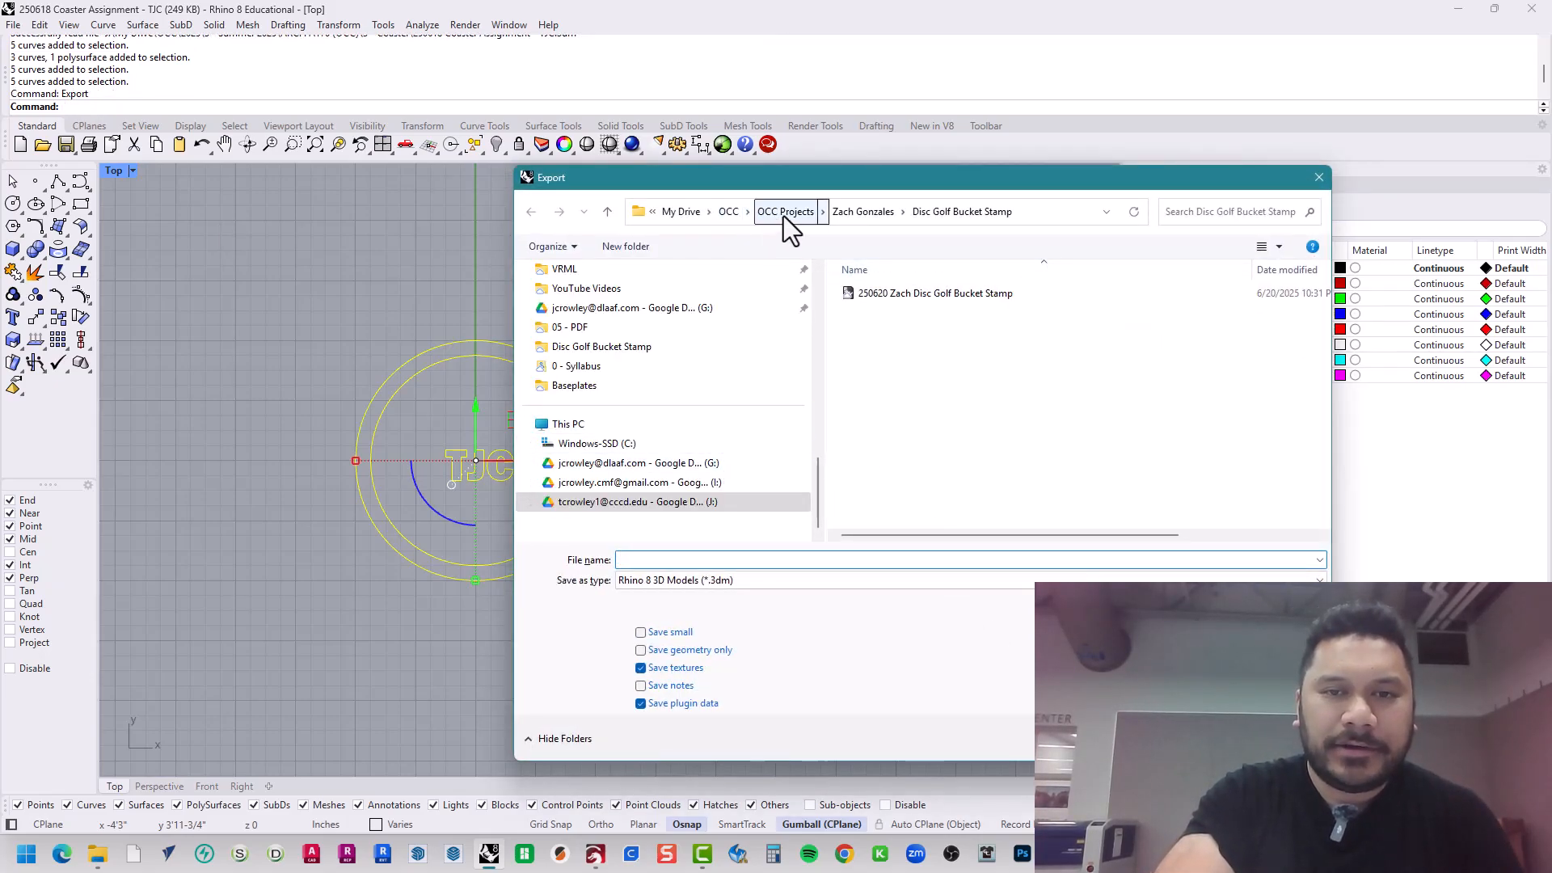
scroll(682, 419, "up", 10)
scroll(685, 487, "down", 1)
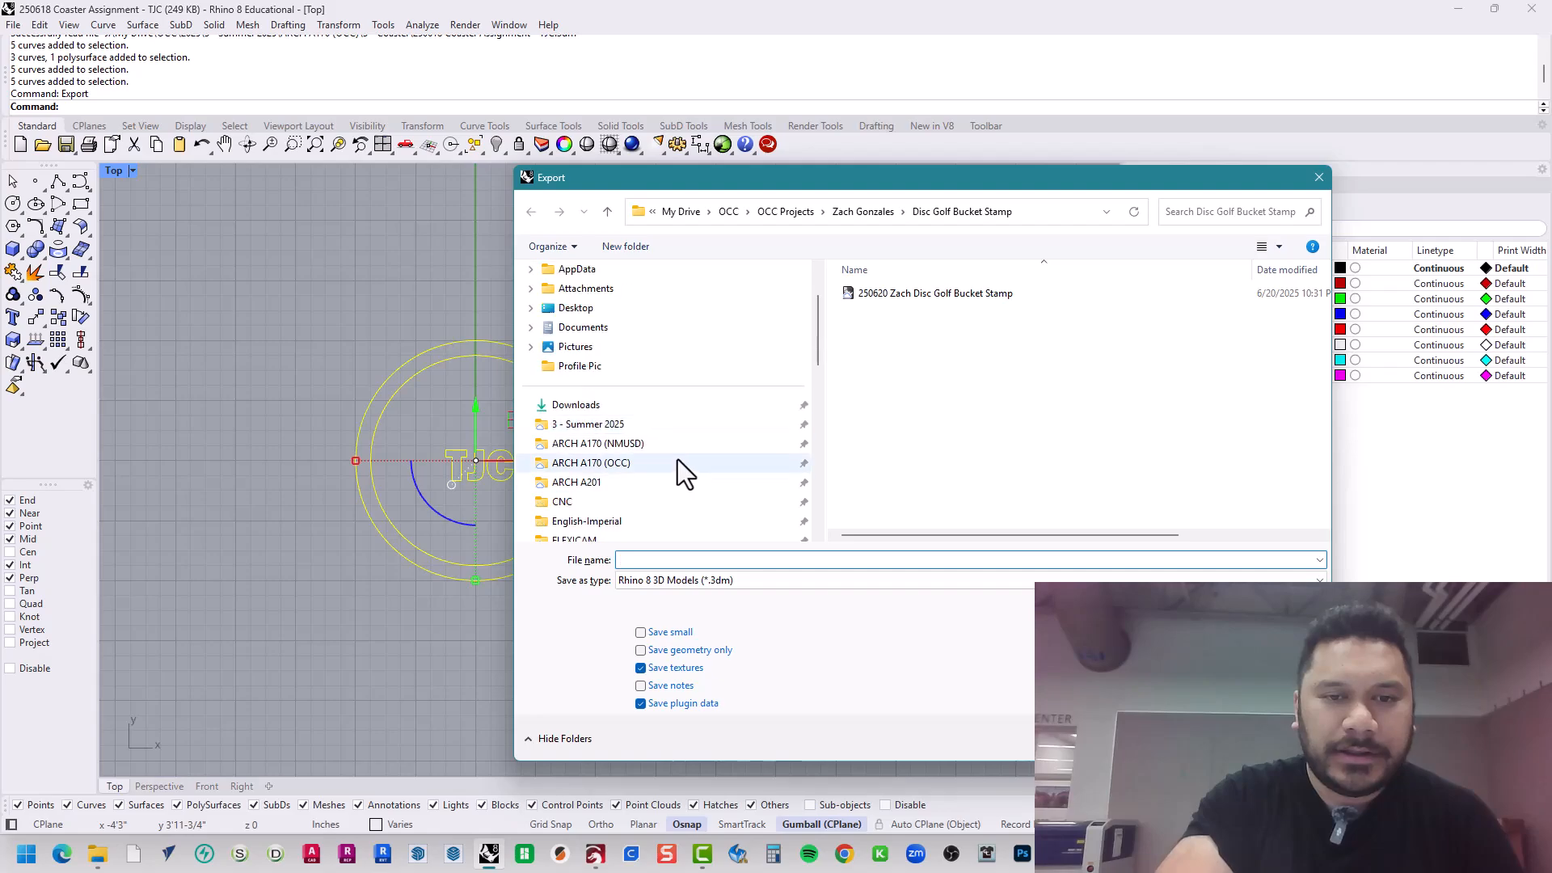
left_click(662, 467)
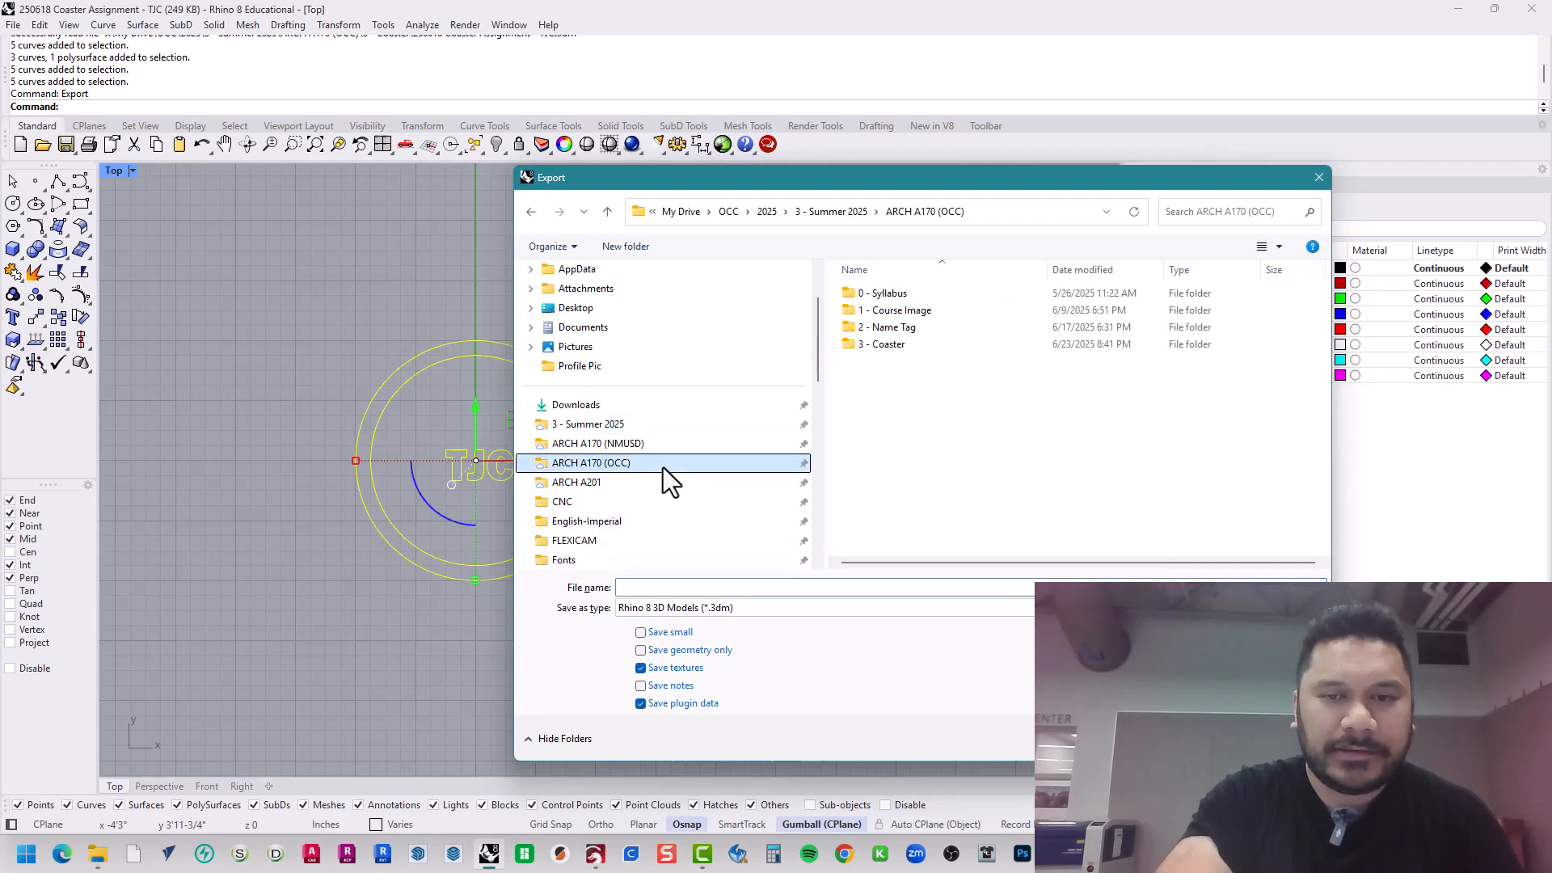
double_click(918, 348)
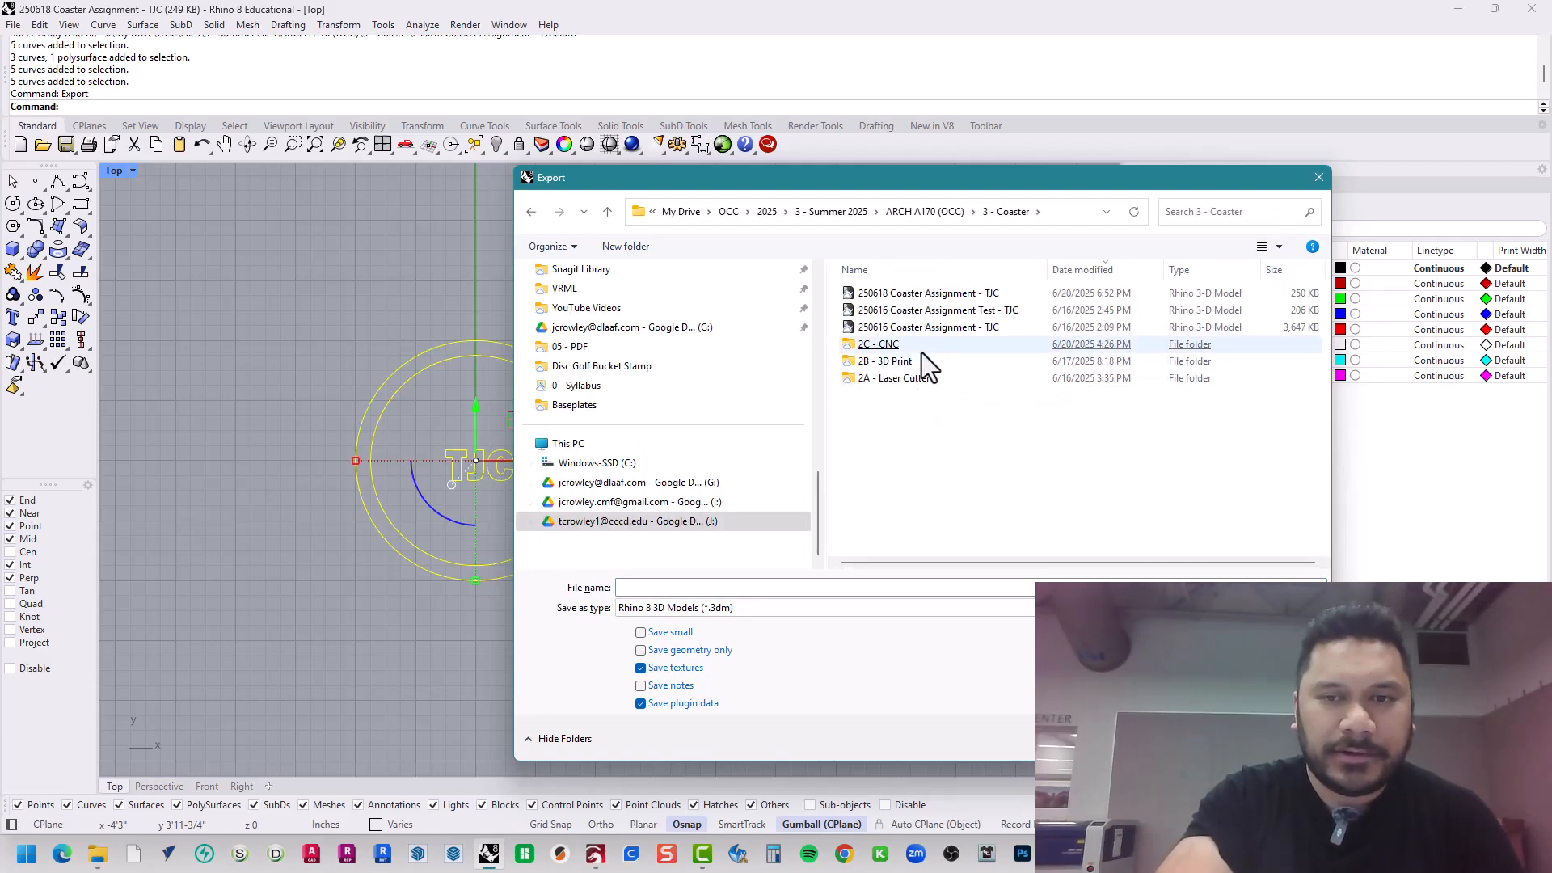
double_click(922, 379)
- Set the export format to AutoCAD Drawing Exchange (*.dxf) and name the file 250623 Coaster01
left_click(808, 607)
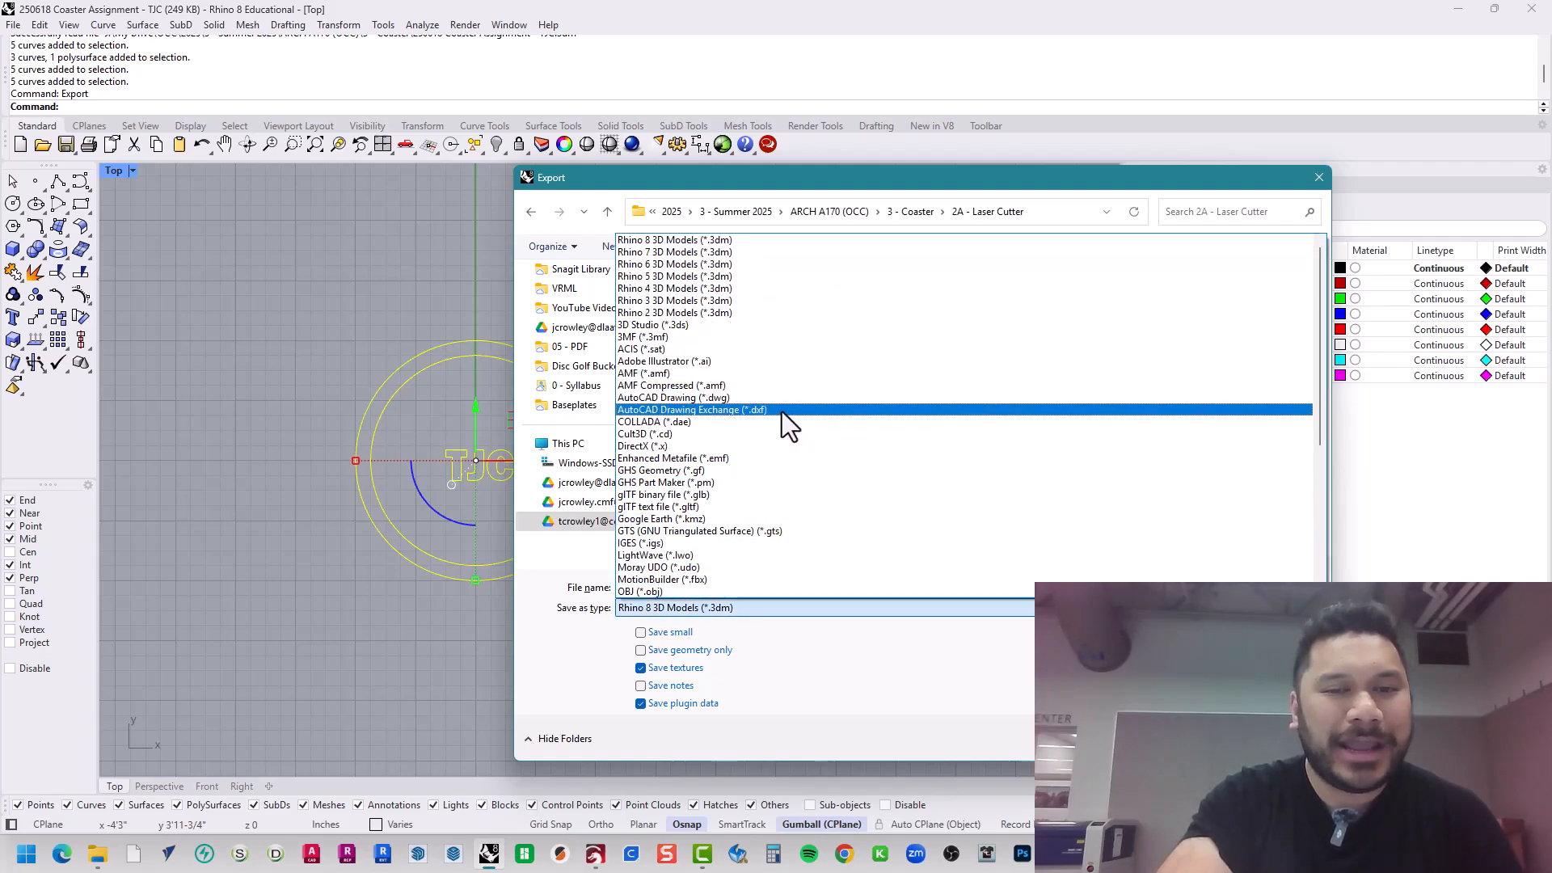
left_click(782, 411)
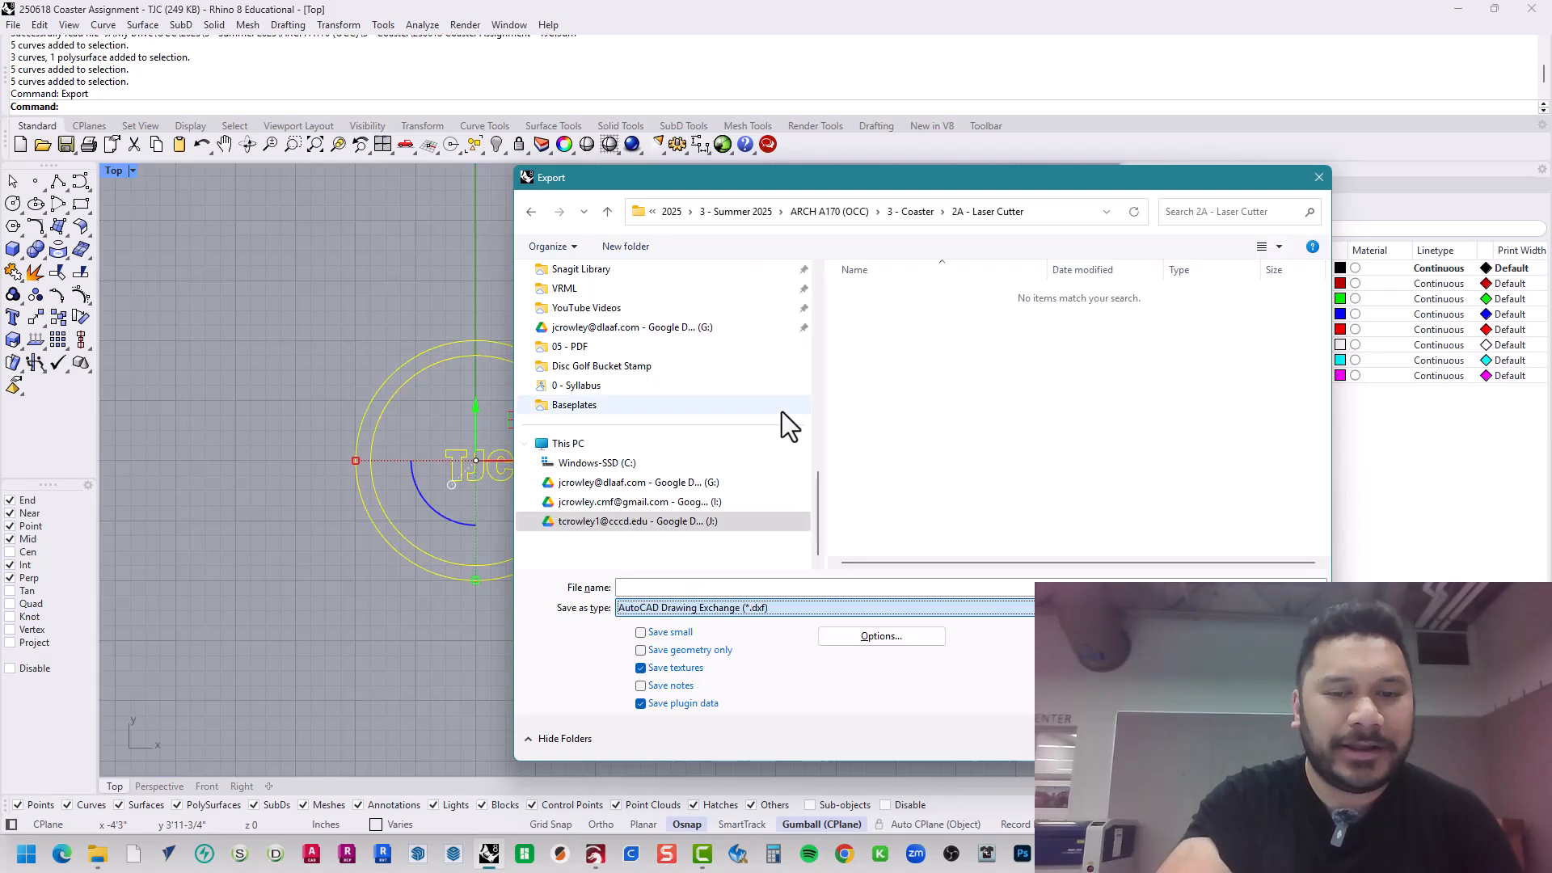
left_click(719, 587)
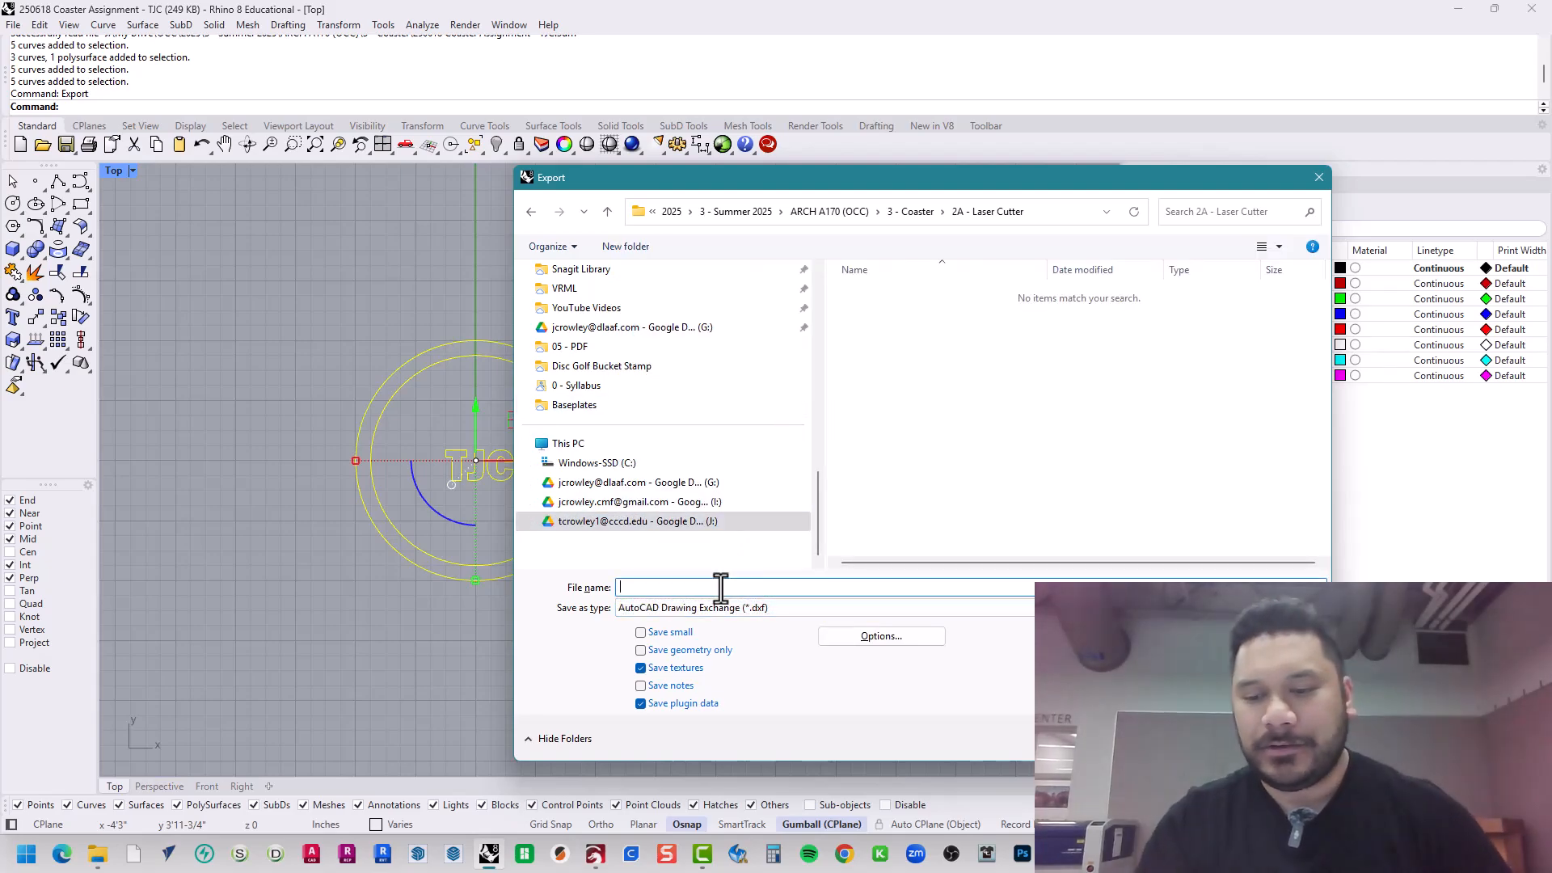
type("250623 cOA")
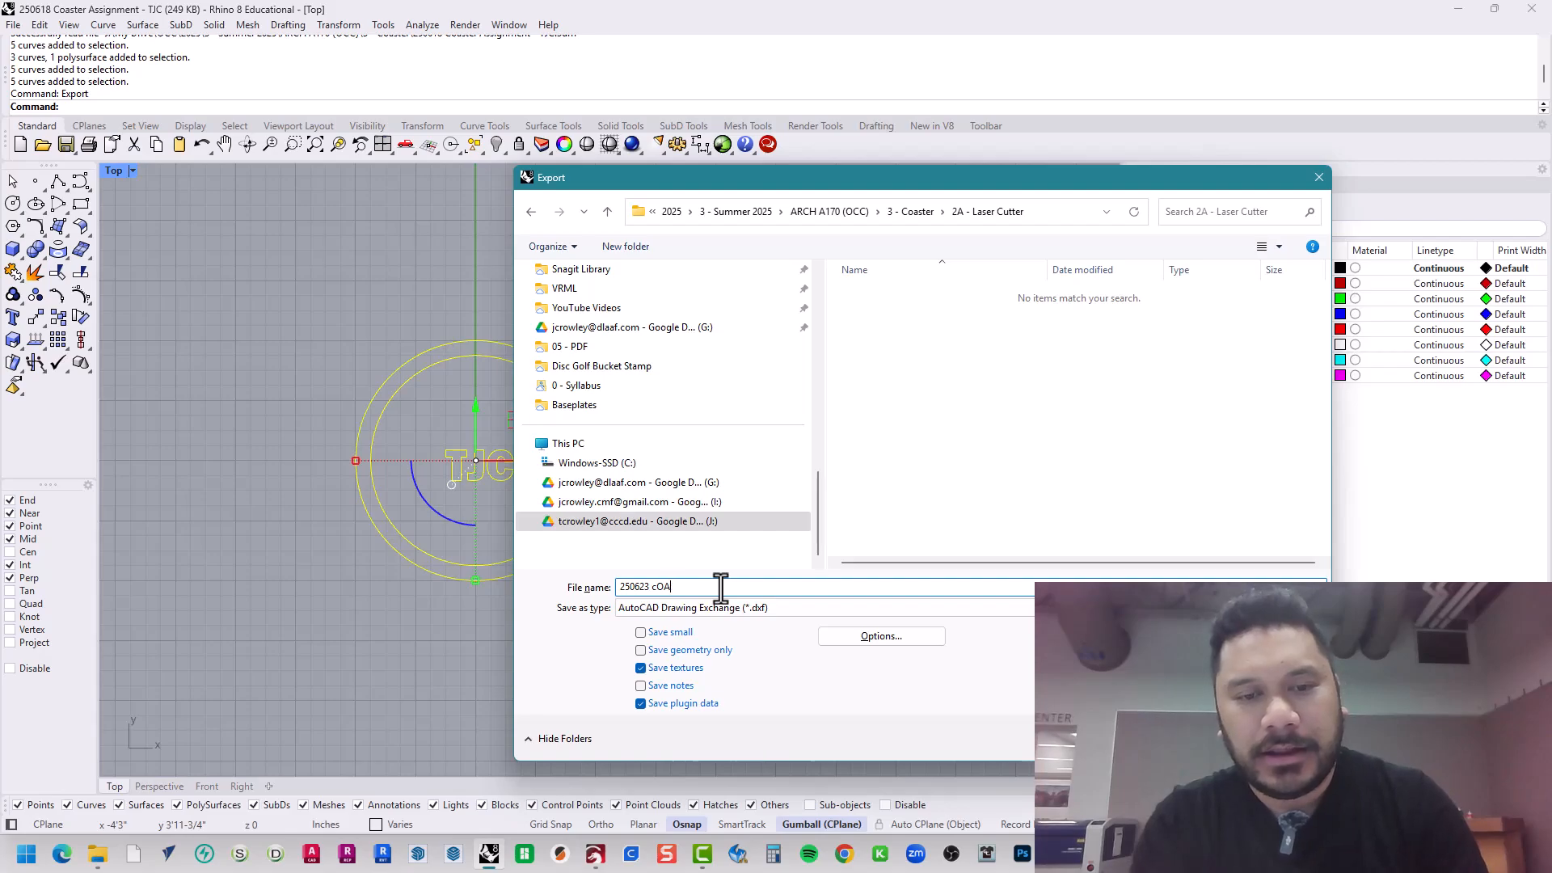
key("BackSpace")
key("BackSpace")
key("BackSpace")
key("Caps_Lock")
type("Coaster0")
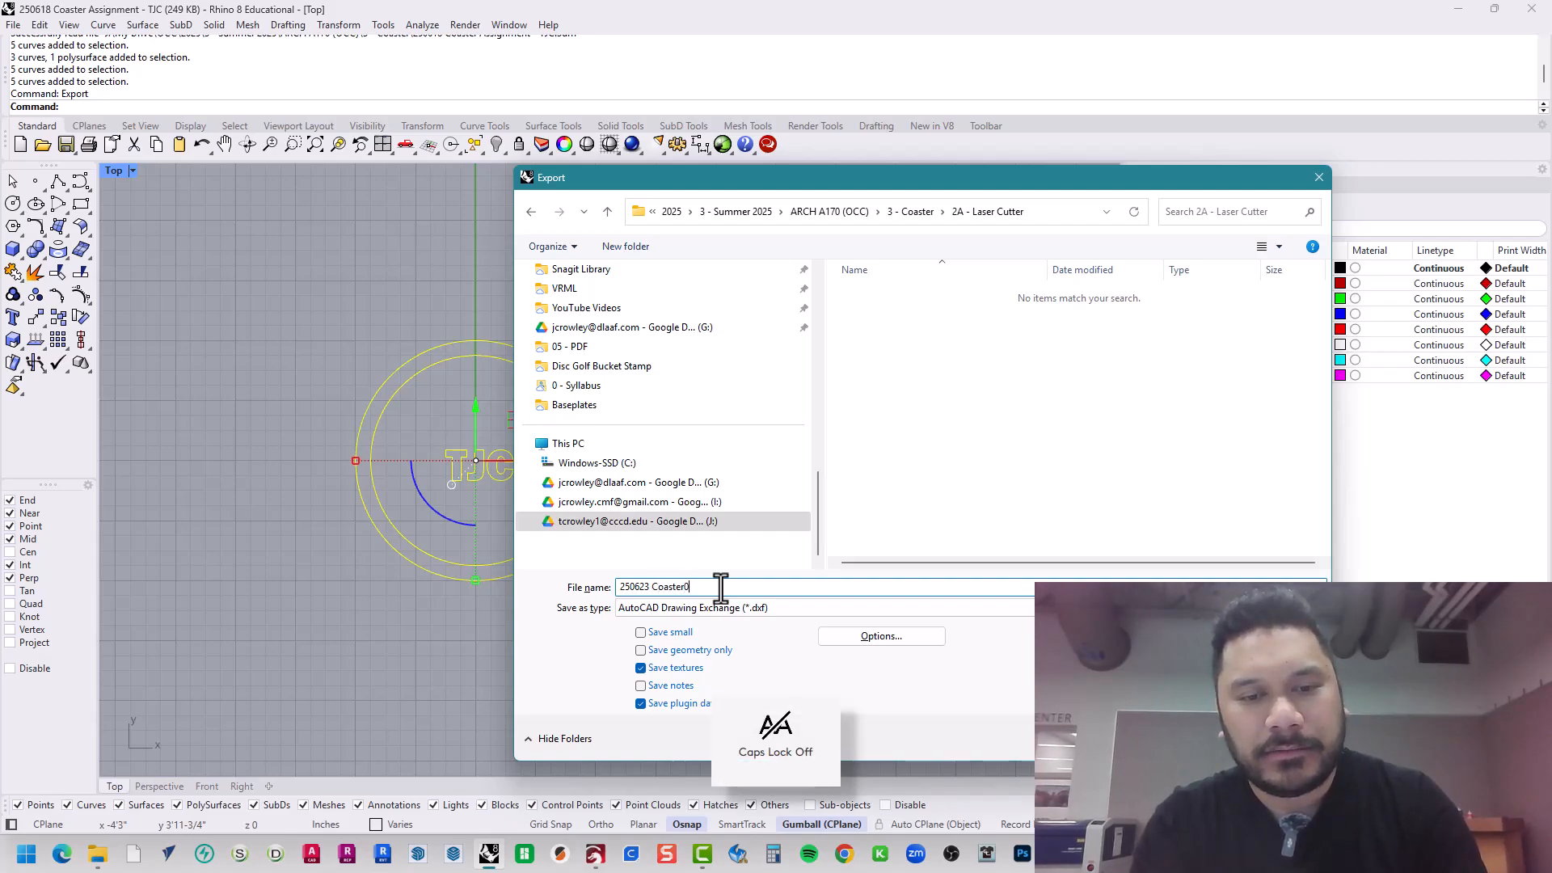
type("1")
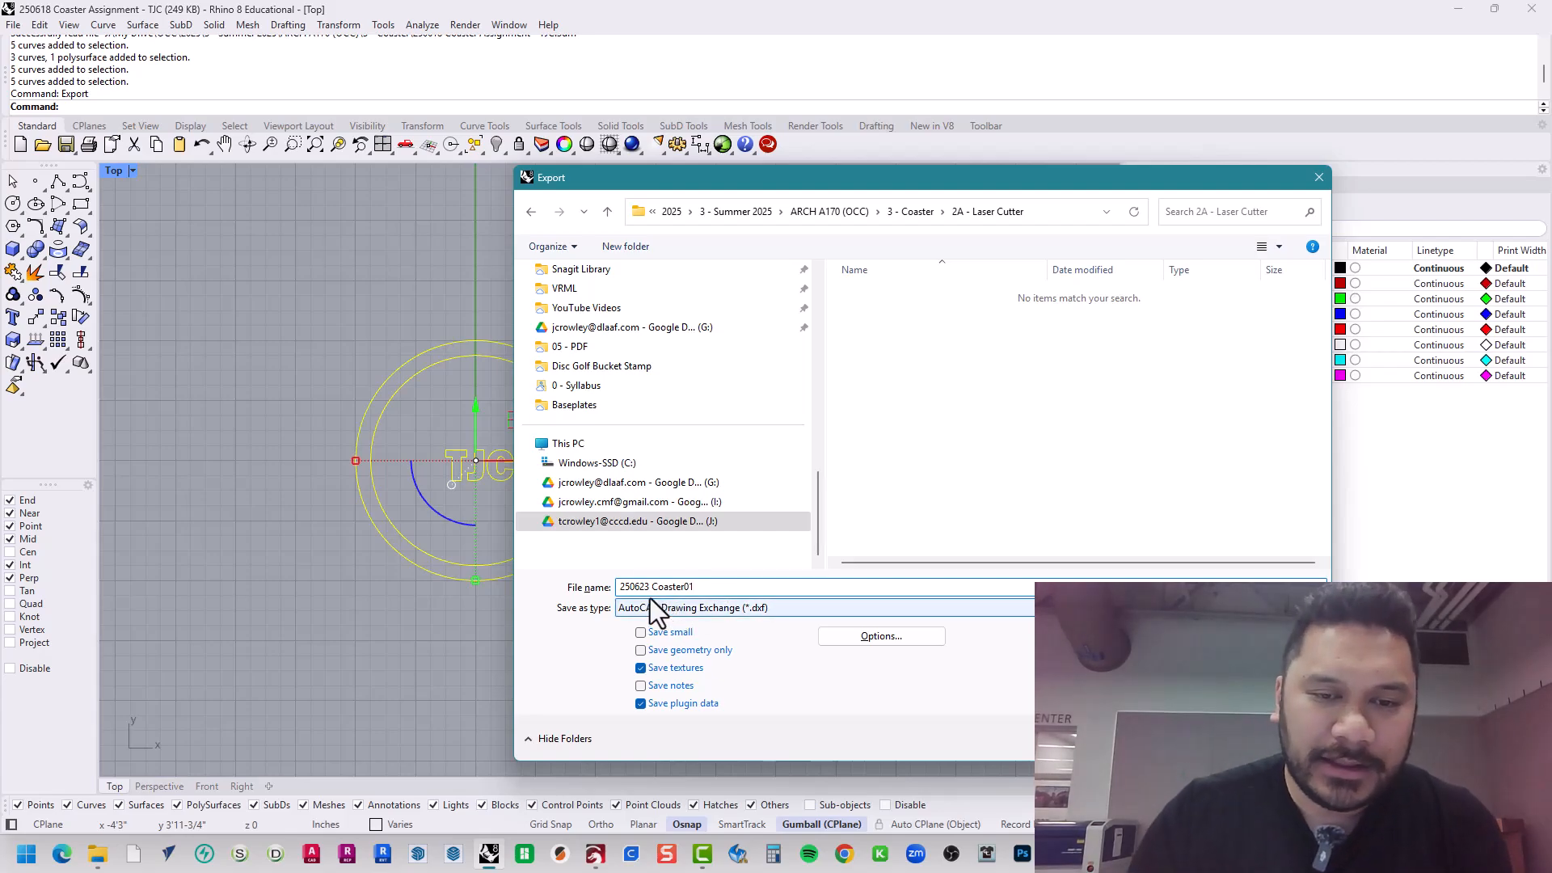
- Save the DXF file using the Default export scheme
left_click_drag(621, 587, 646, 598)
left_click(699, 587)
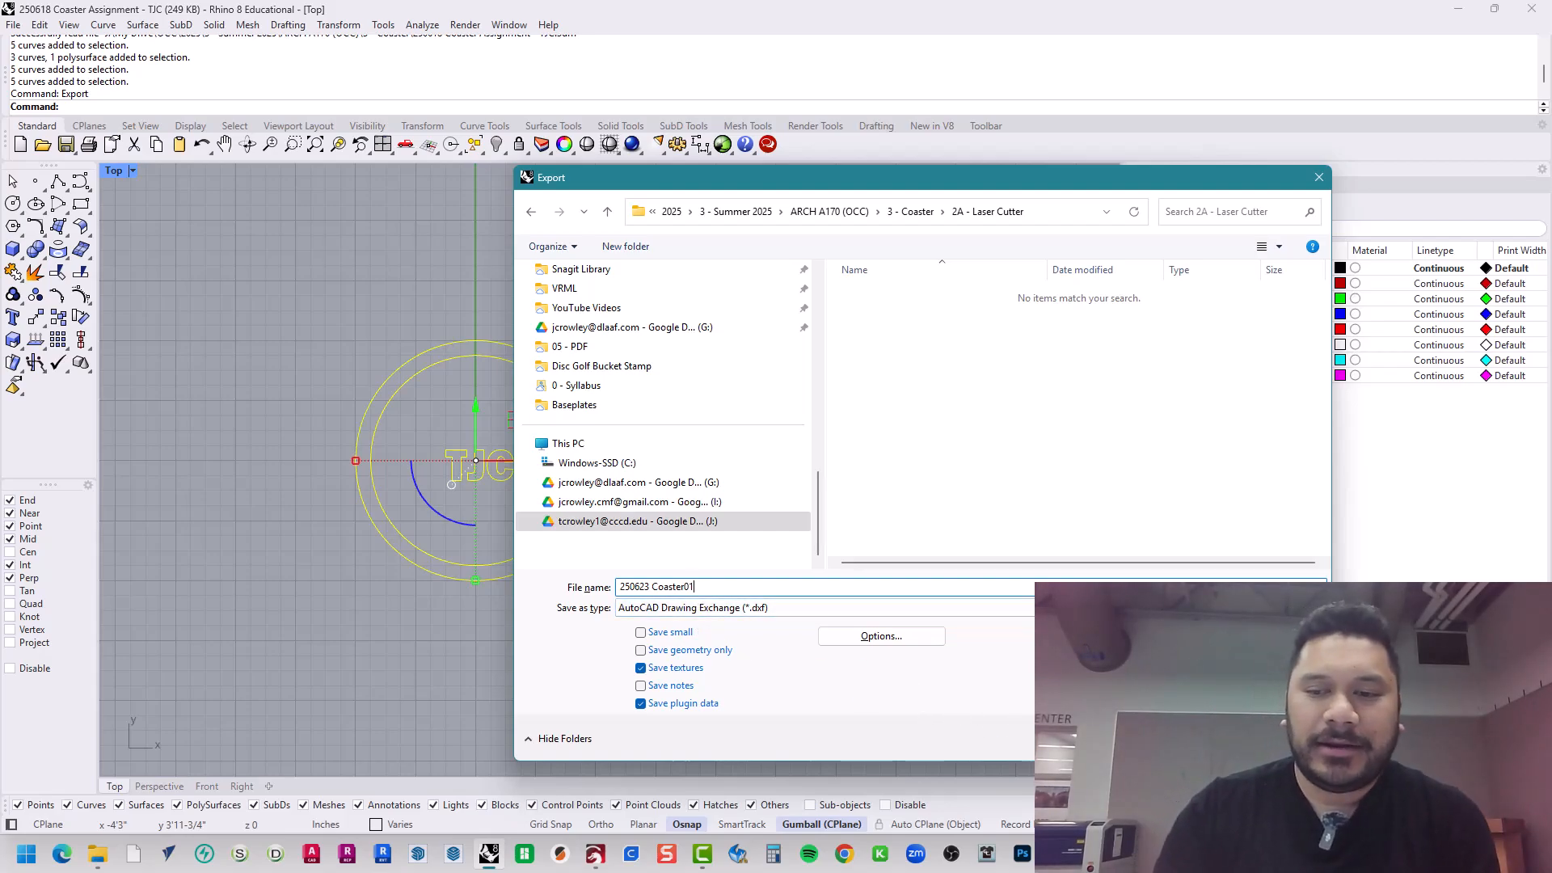
key("ctrl+a")
key("Return")
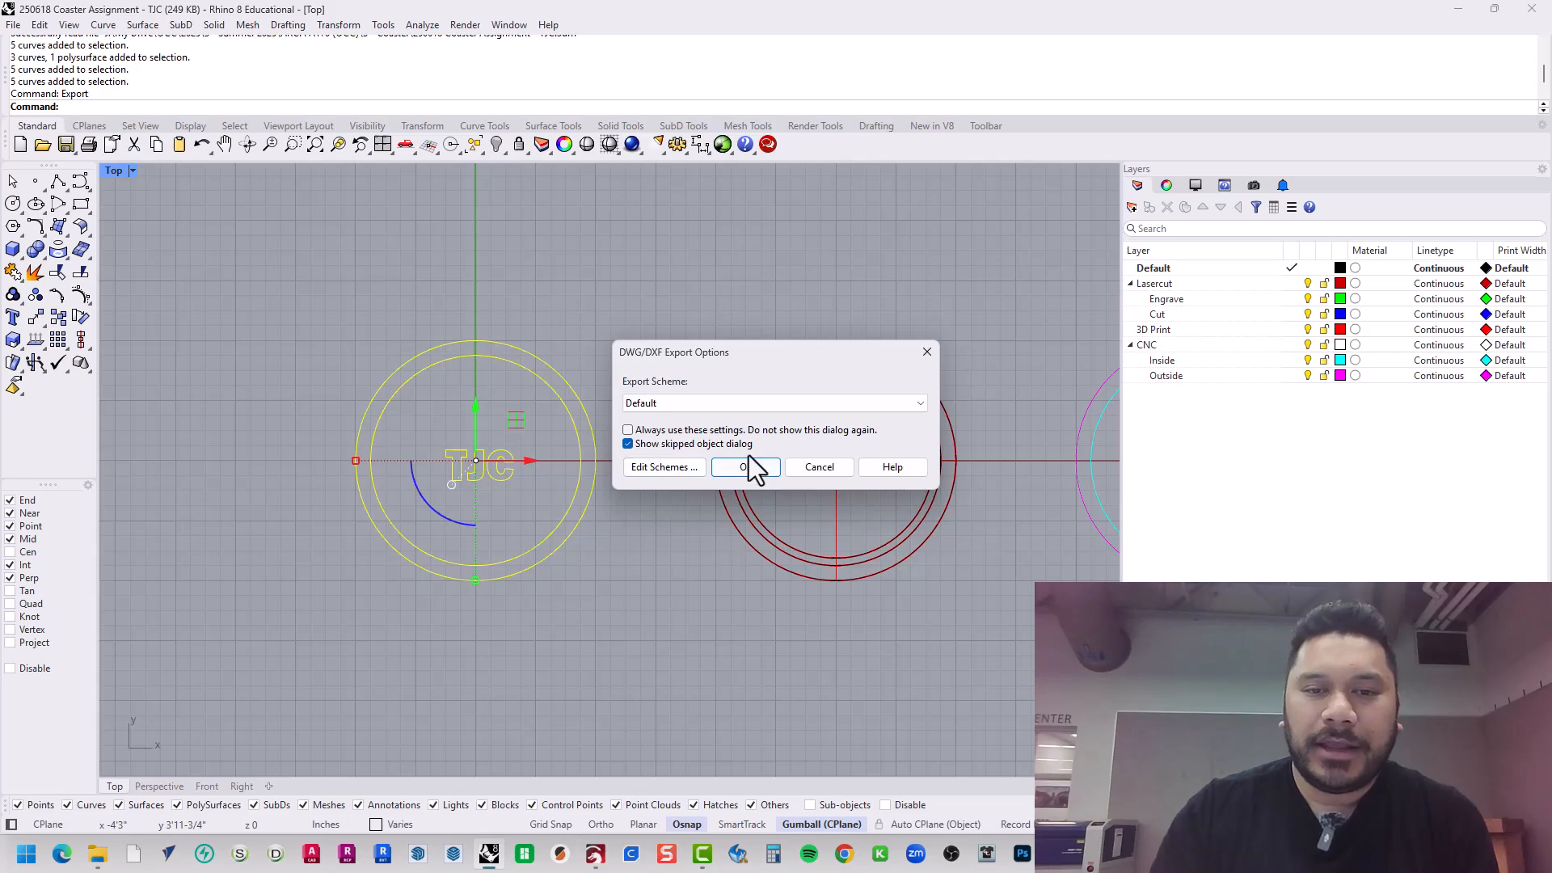
left_click(750, 463)
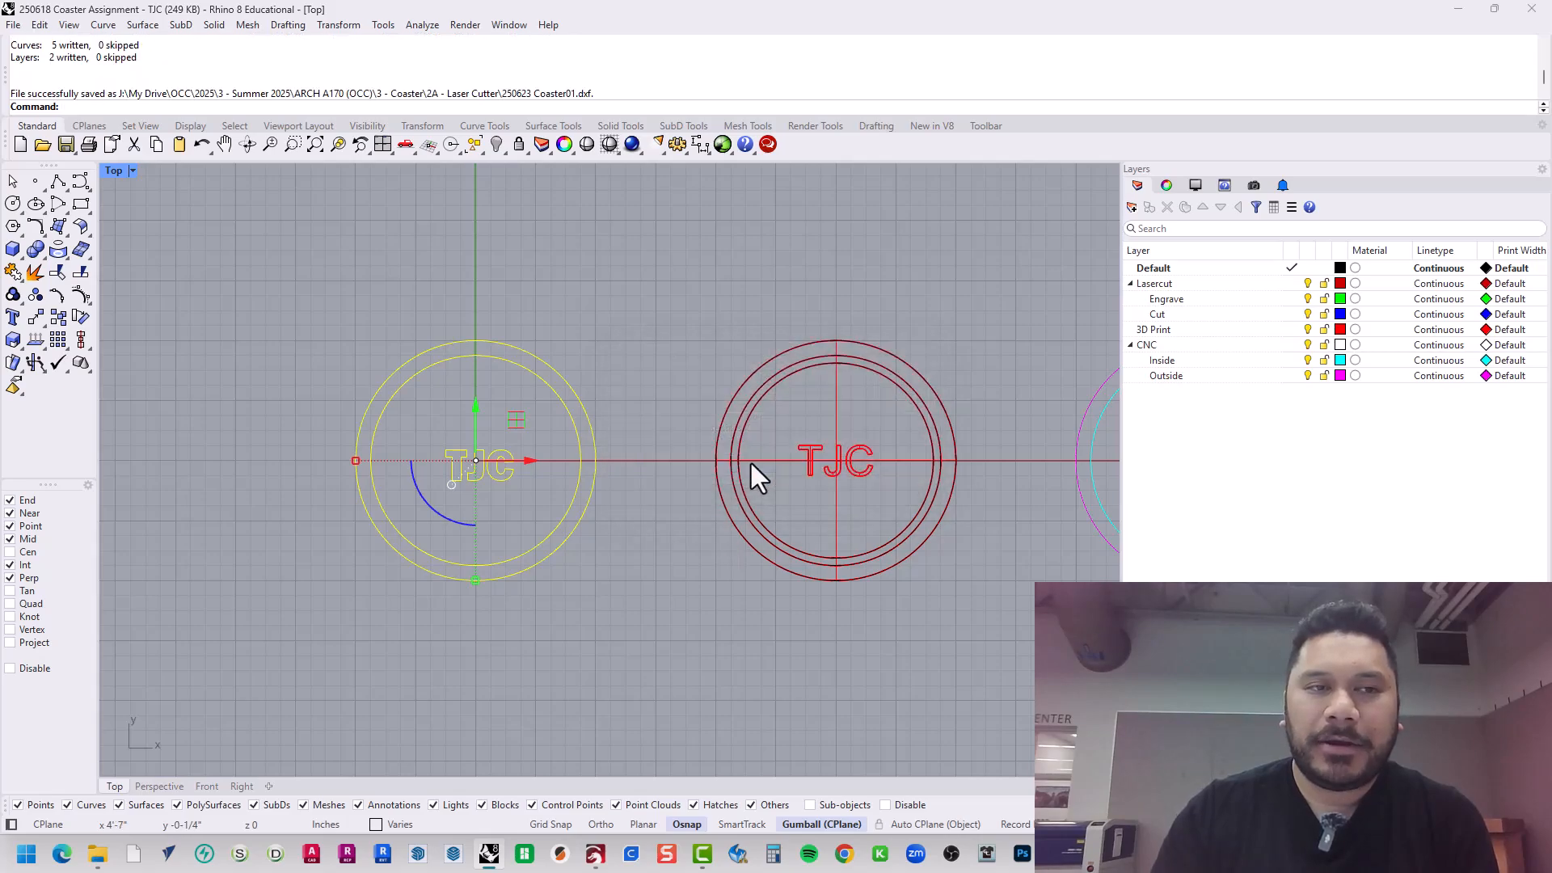
- Switch back to the blank LightBurn project and show the Cuts / Layers window
left_click(1460, 8)
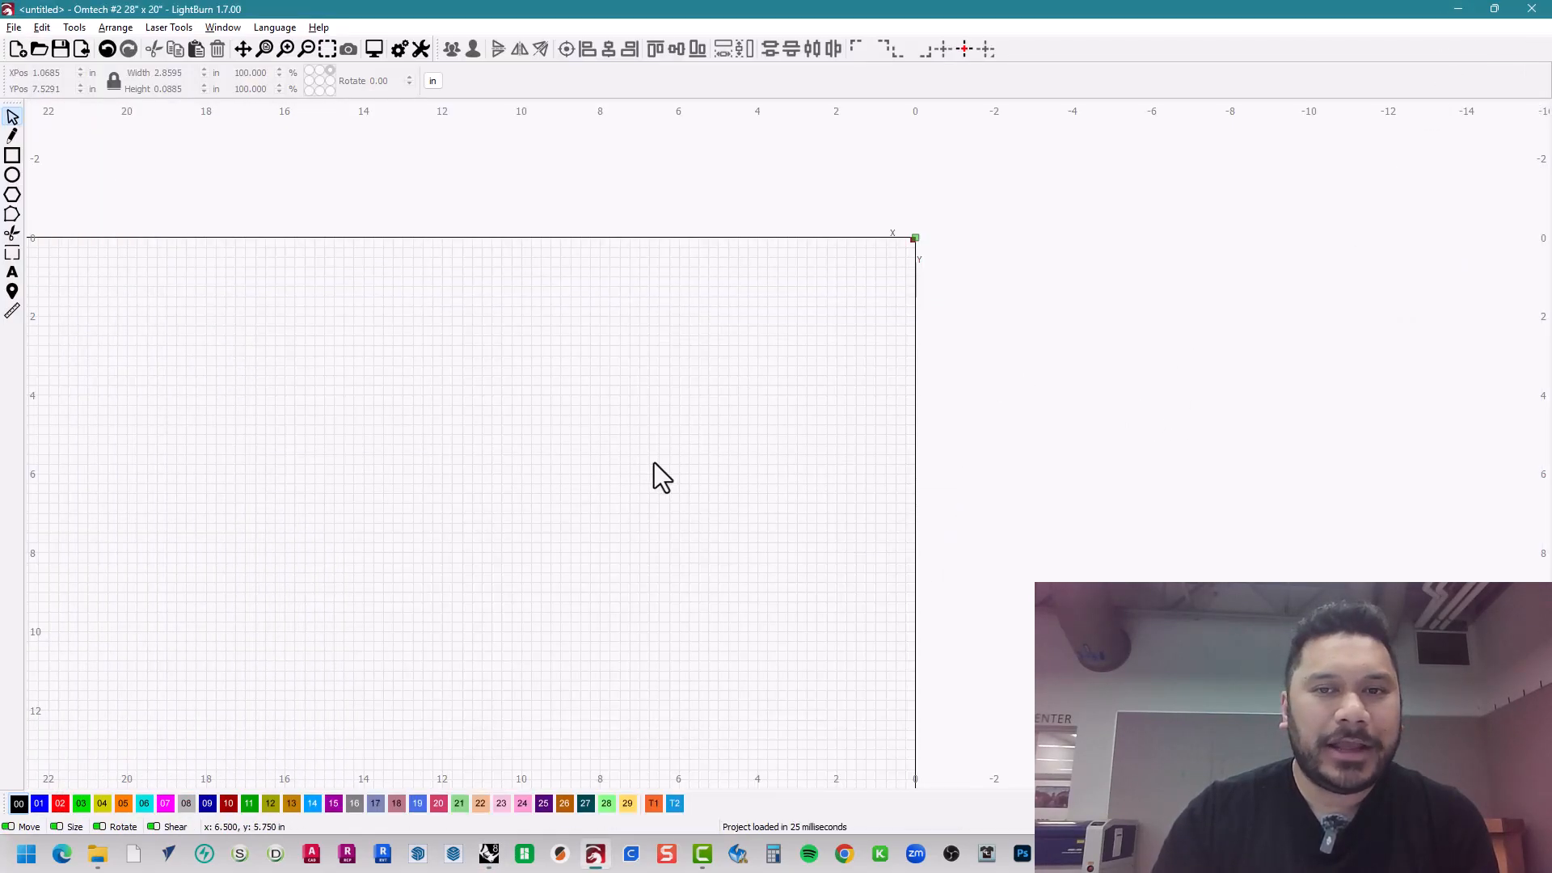
left_click_drag(768, 376, 768, 362)
key("ctrl+0")
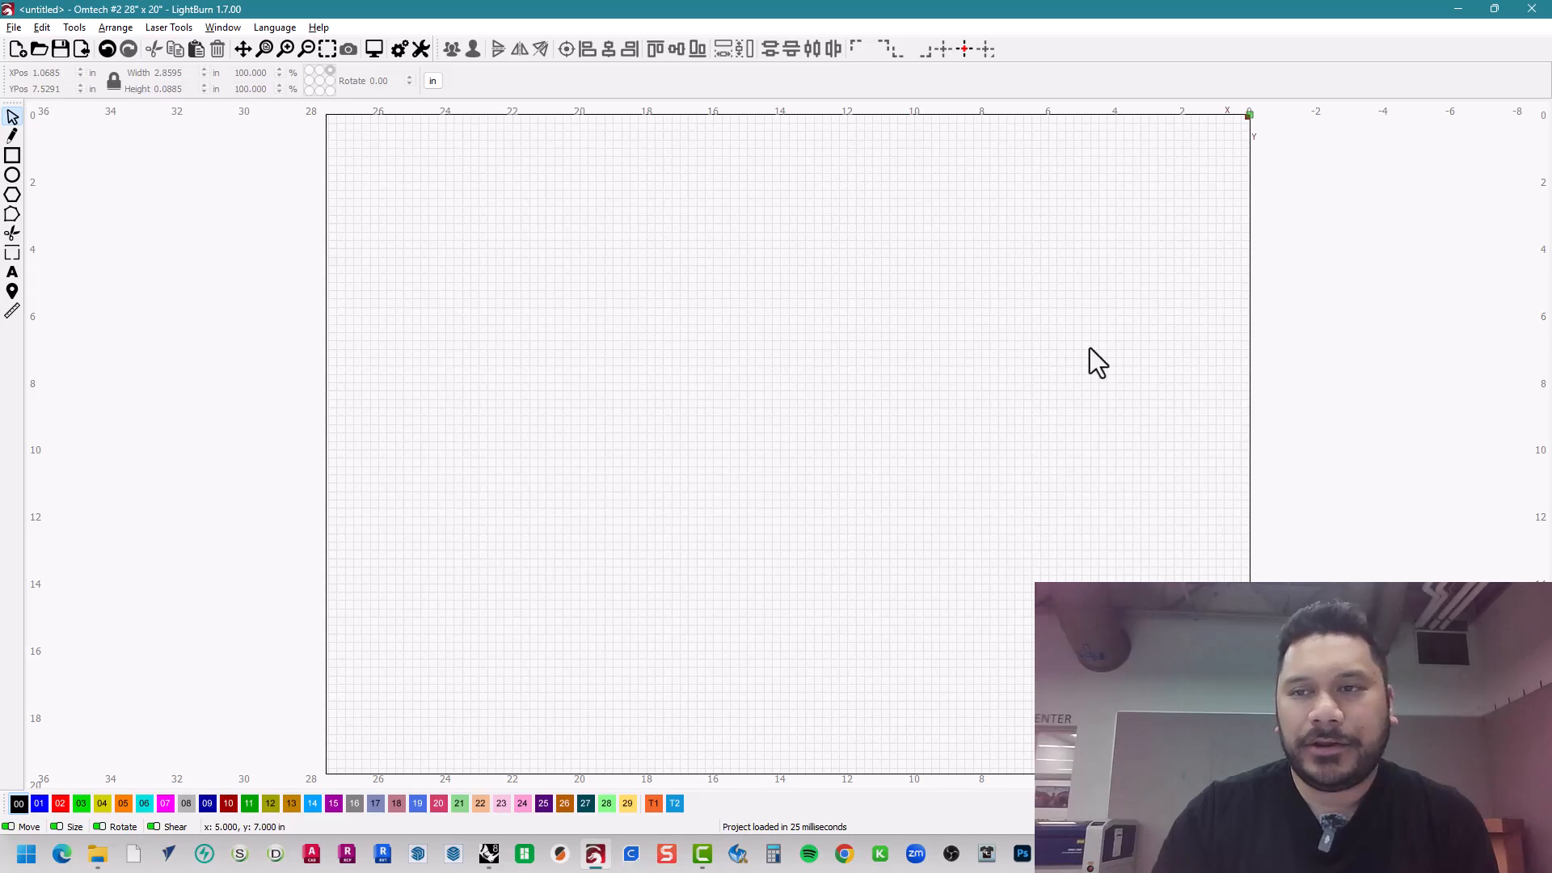
scroll(1003, 423, "down", 2)
left_click_drag(1000, 424, 775, 450)
left_click_drag(1489, 149, 1236, 759)
left_click(213, 29)
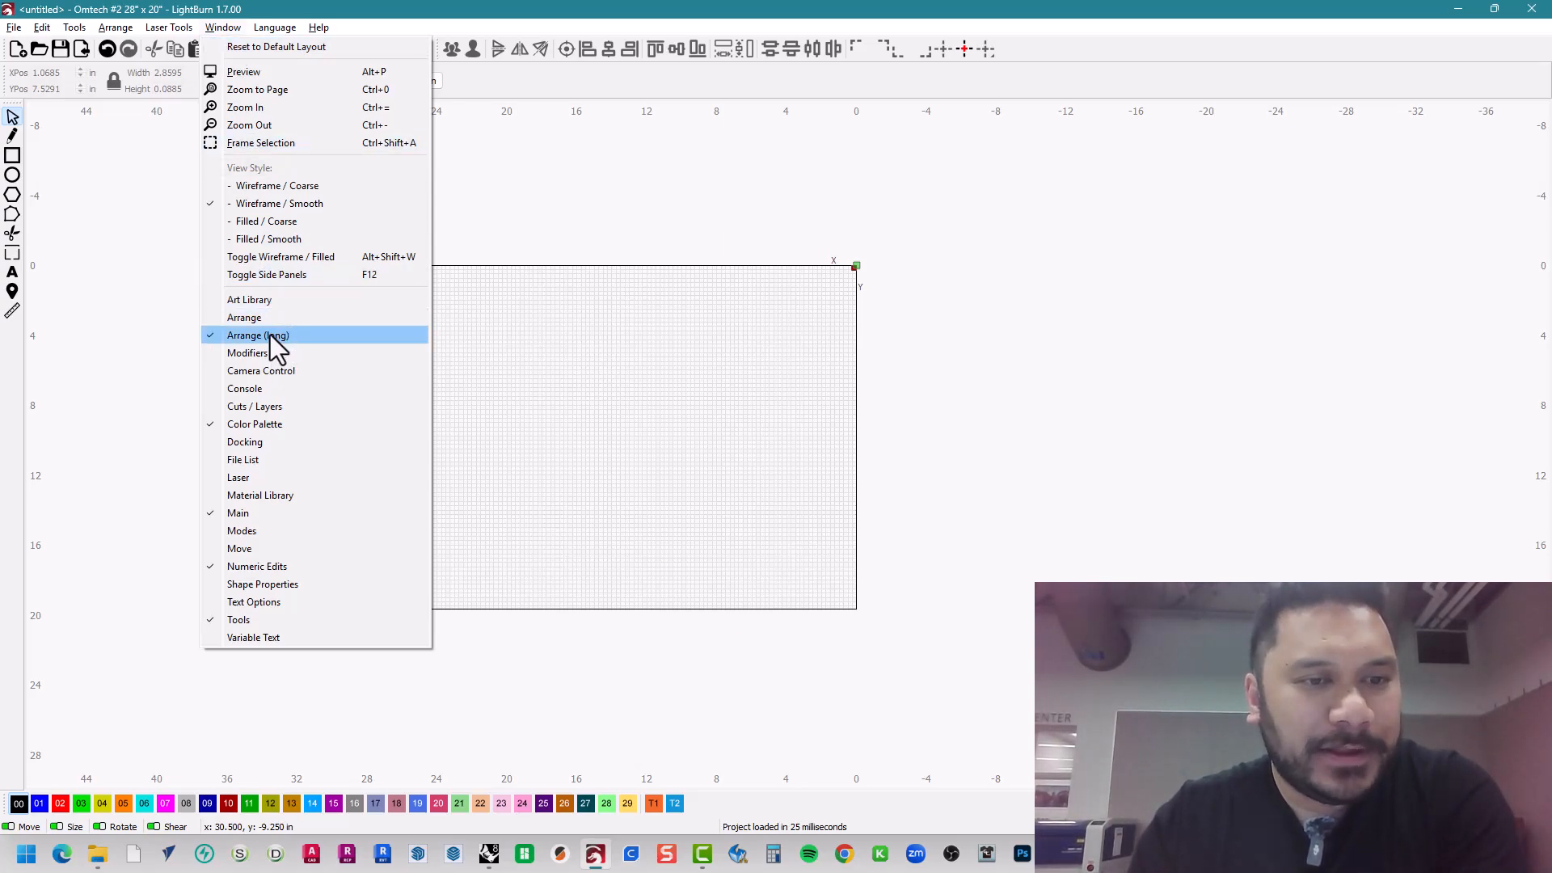
left_click(261, 404)
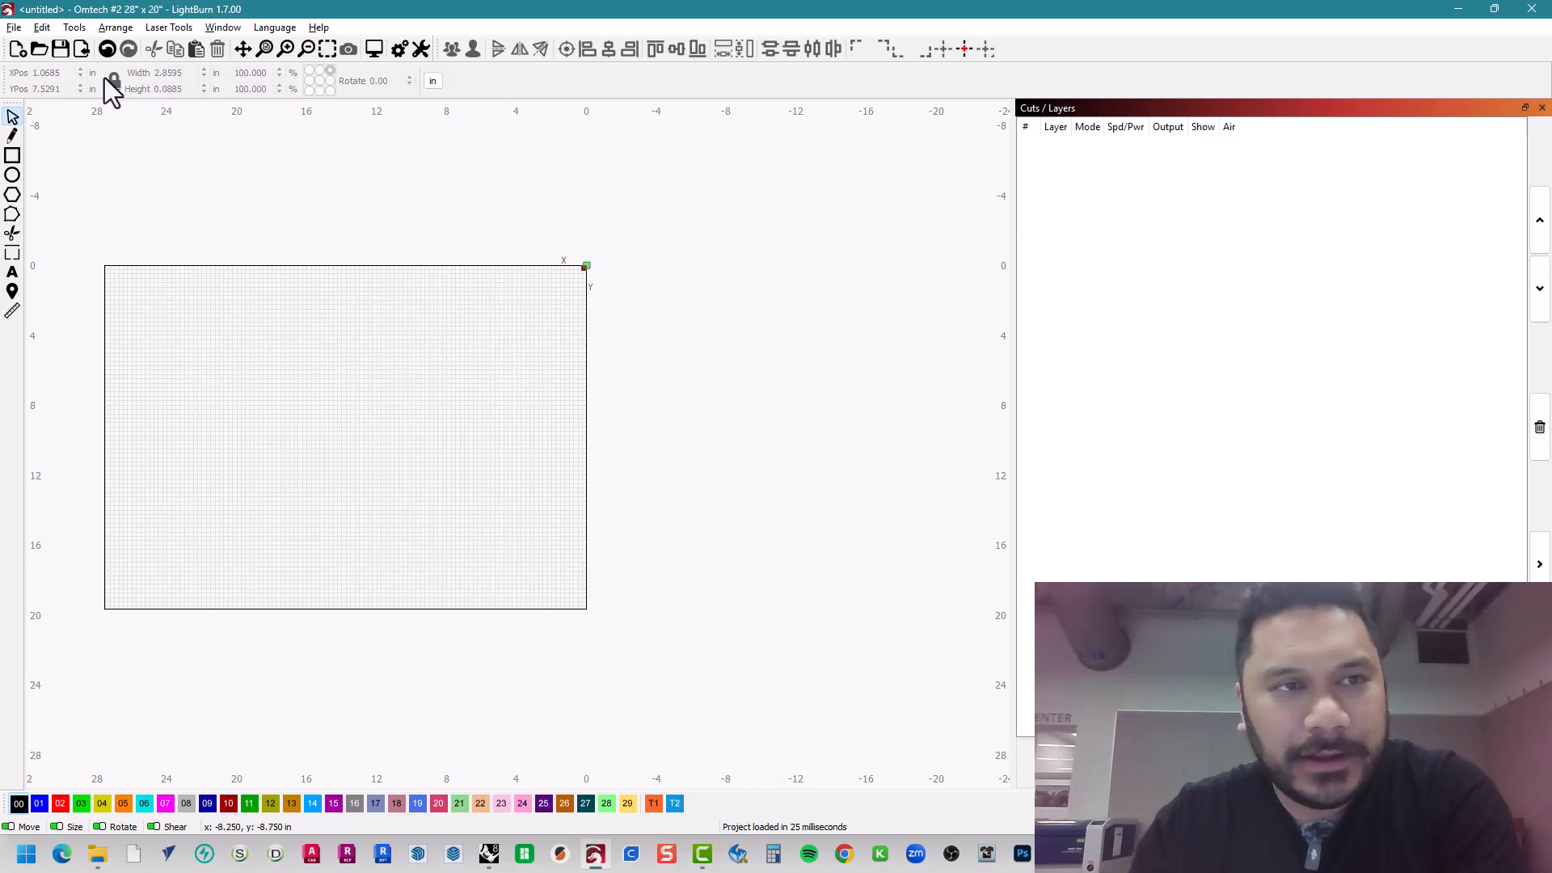
- Show the Move and Shape Properties windows alongside Cuts / Layers
left_click(159, 31)
mouse_move(235, 30)
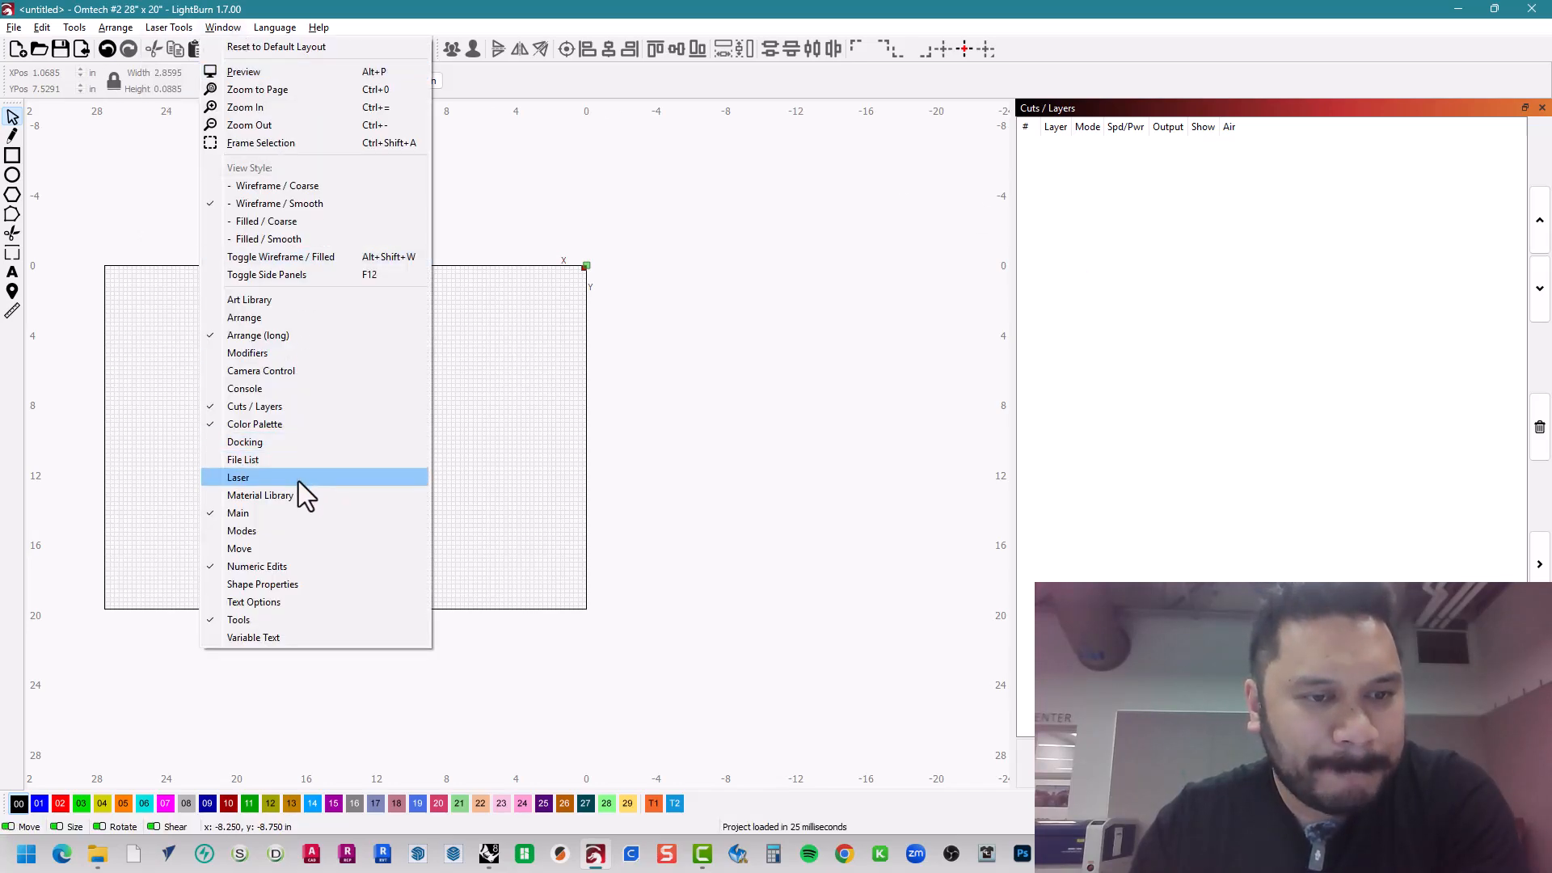
left_click(292, 547)
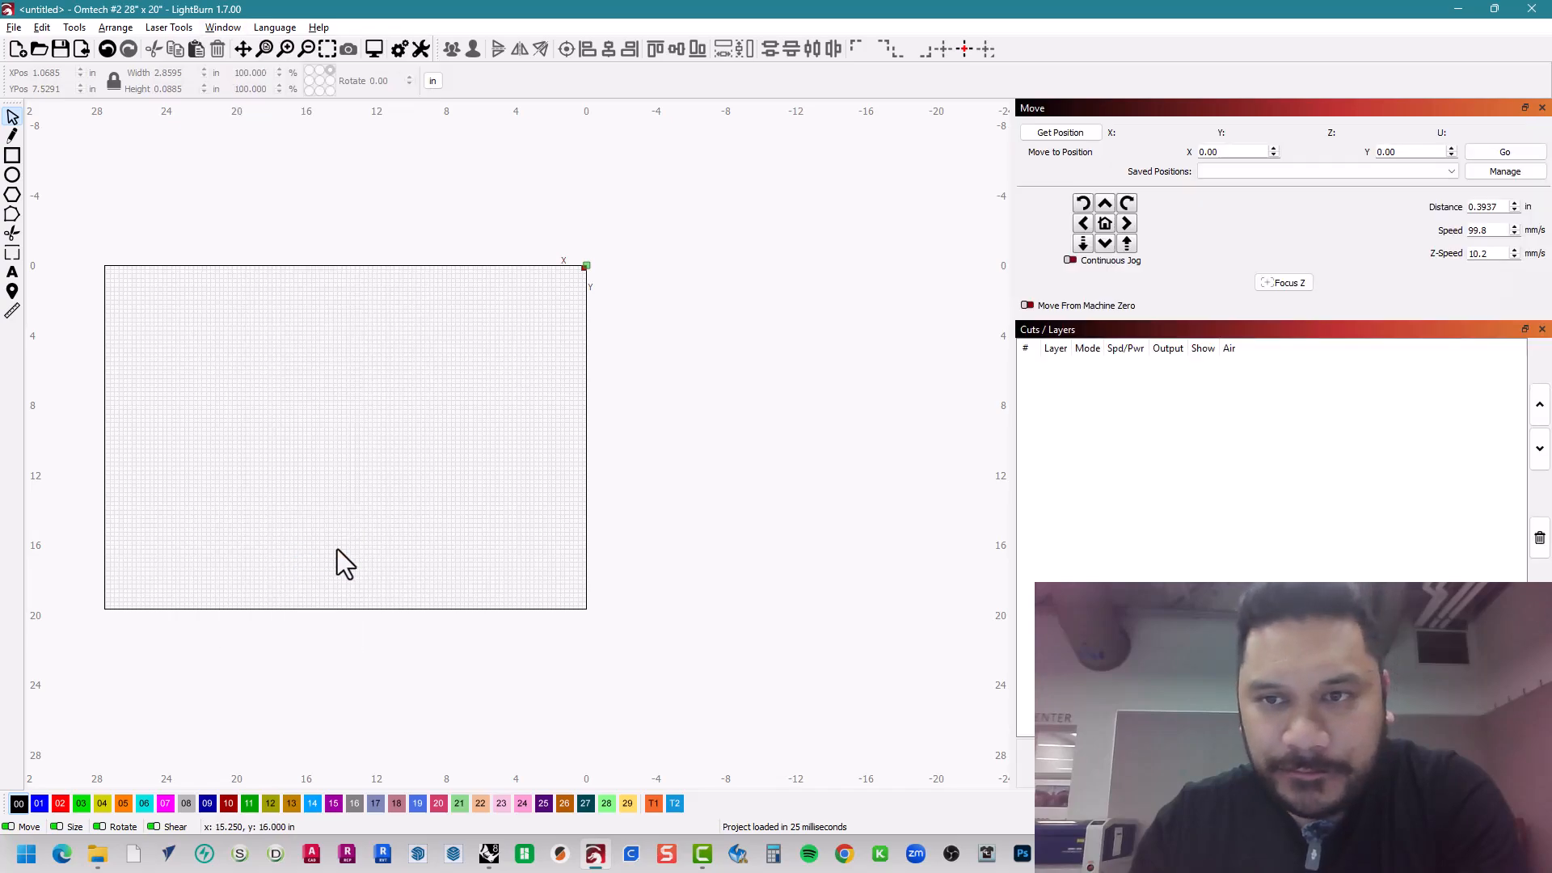
left_click(181, 33)
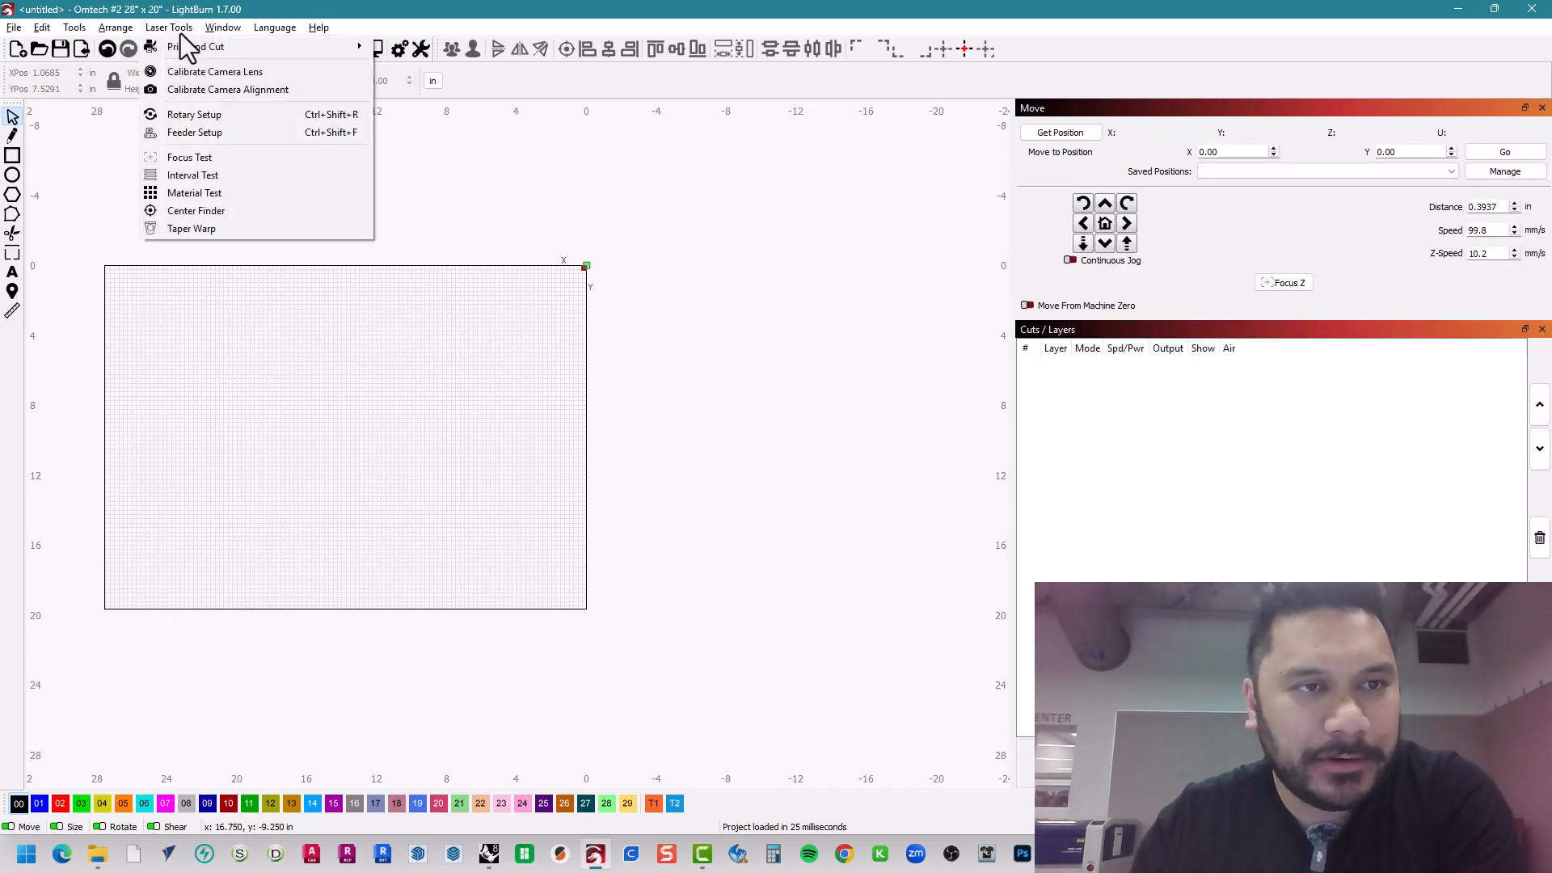
mouse_move(222, 27)
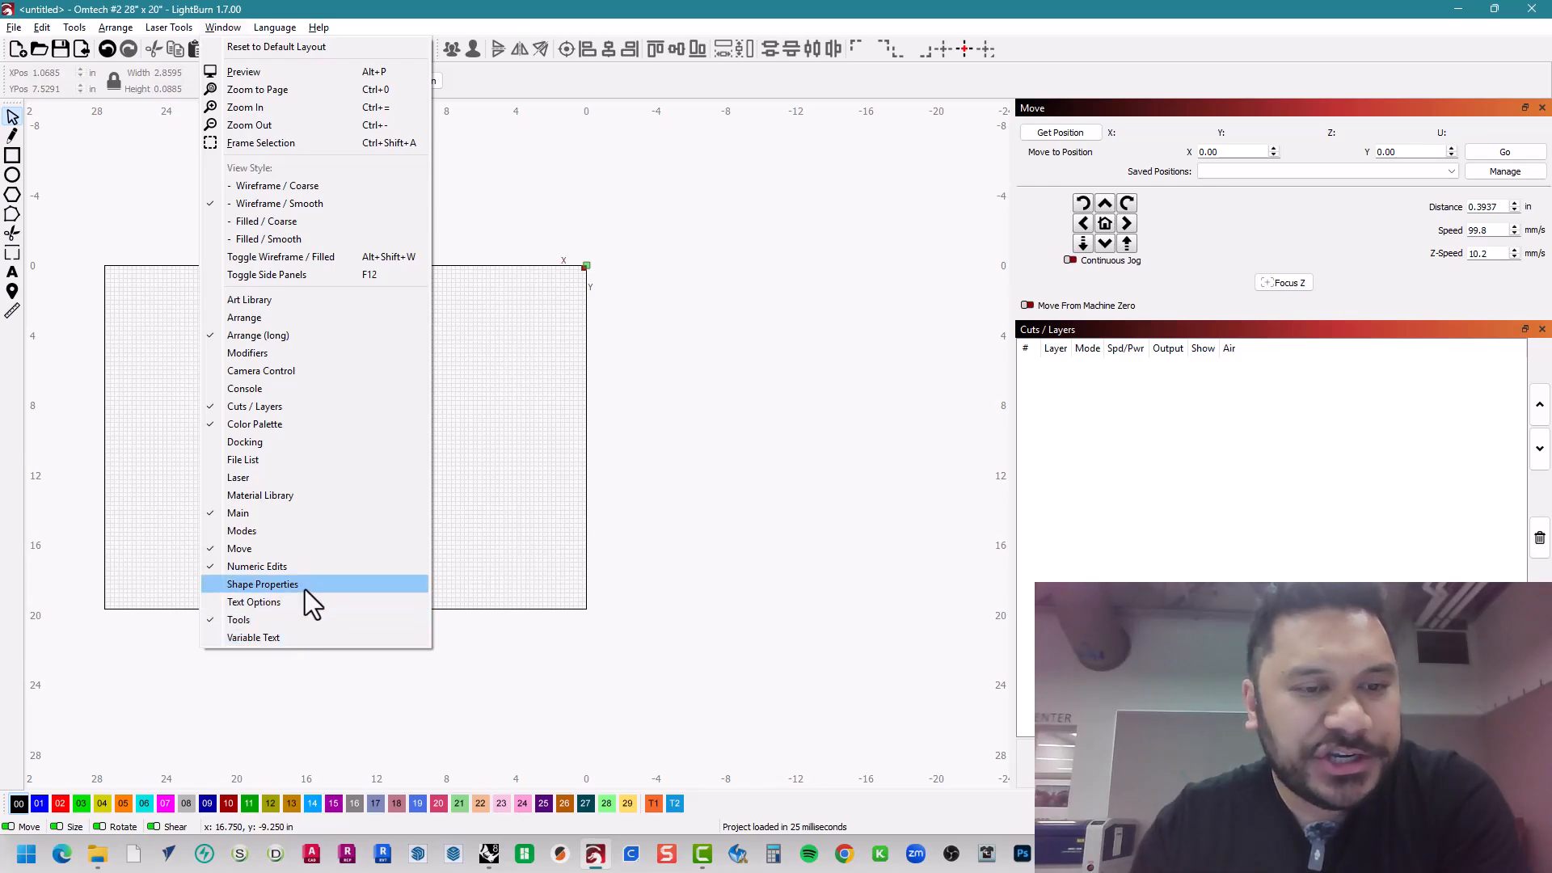
left_click(304, 589)
left_click(217, 29)
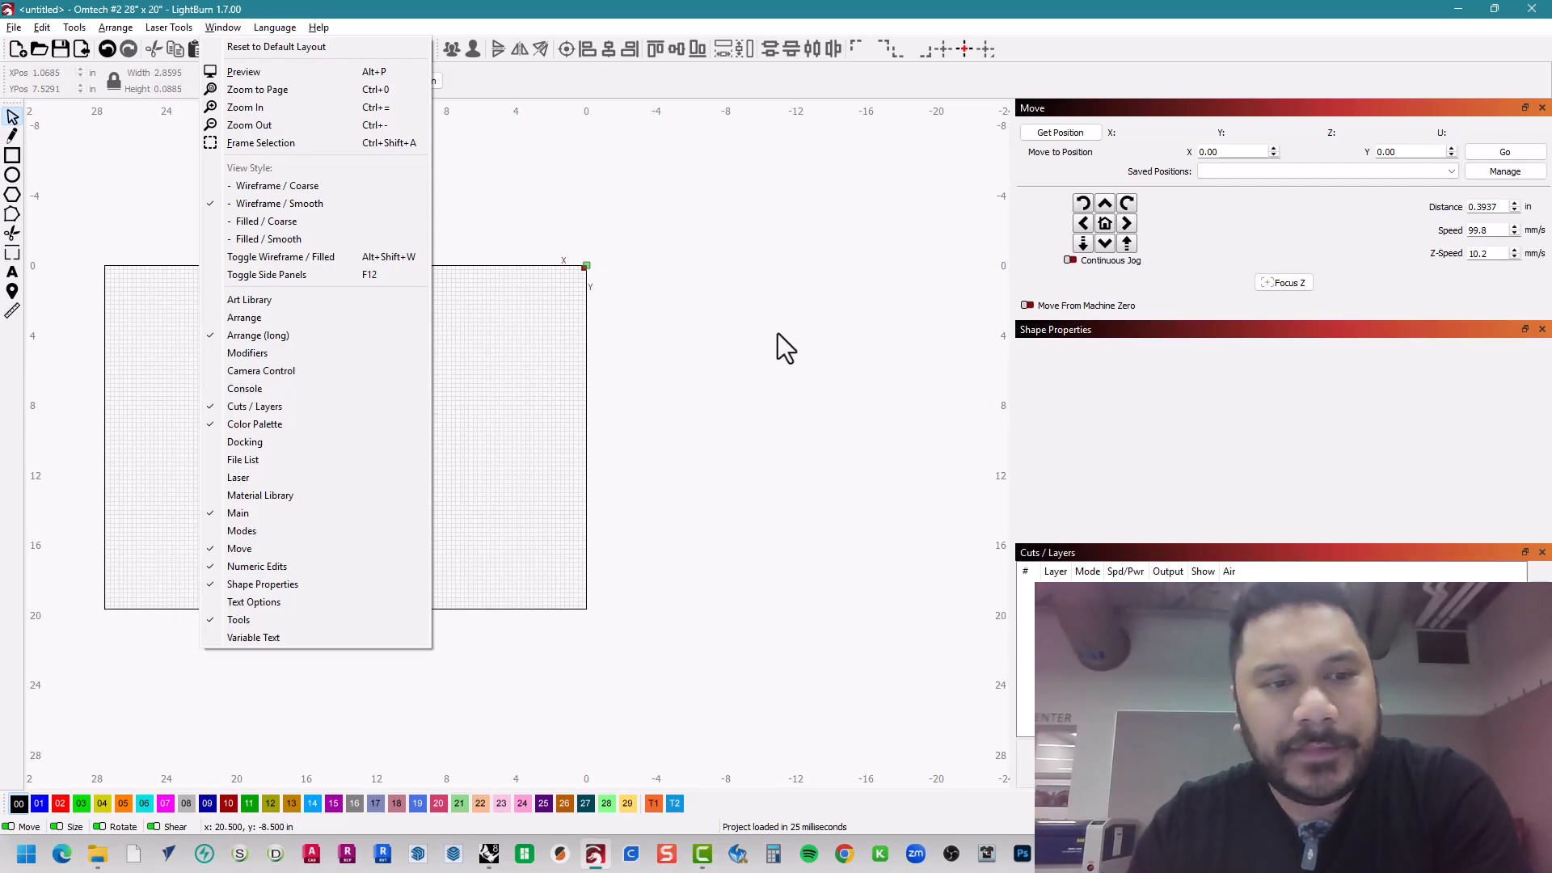
left_click(671, 338)
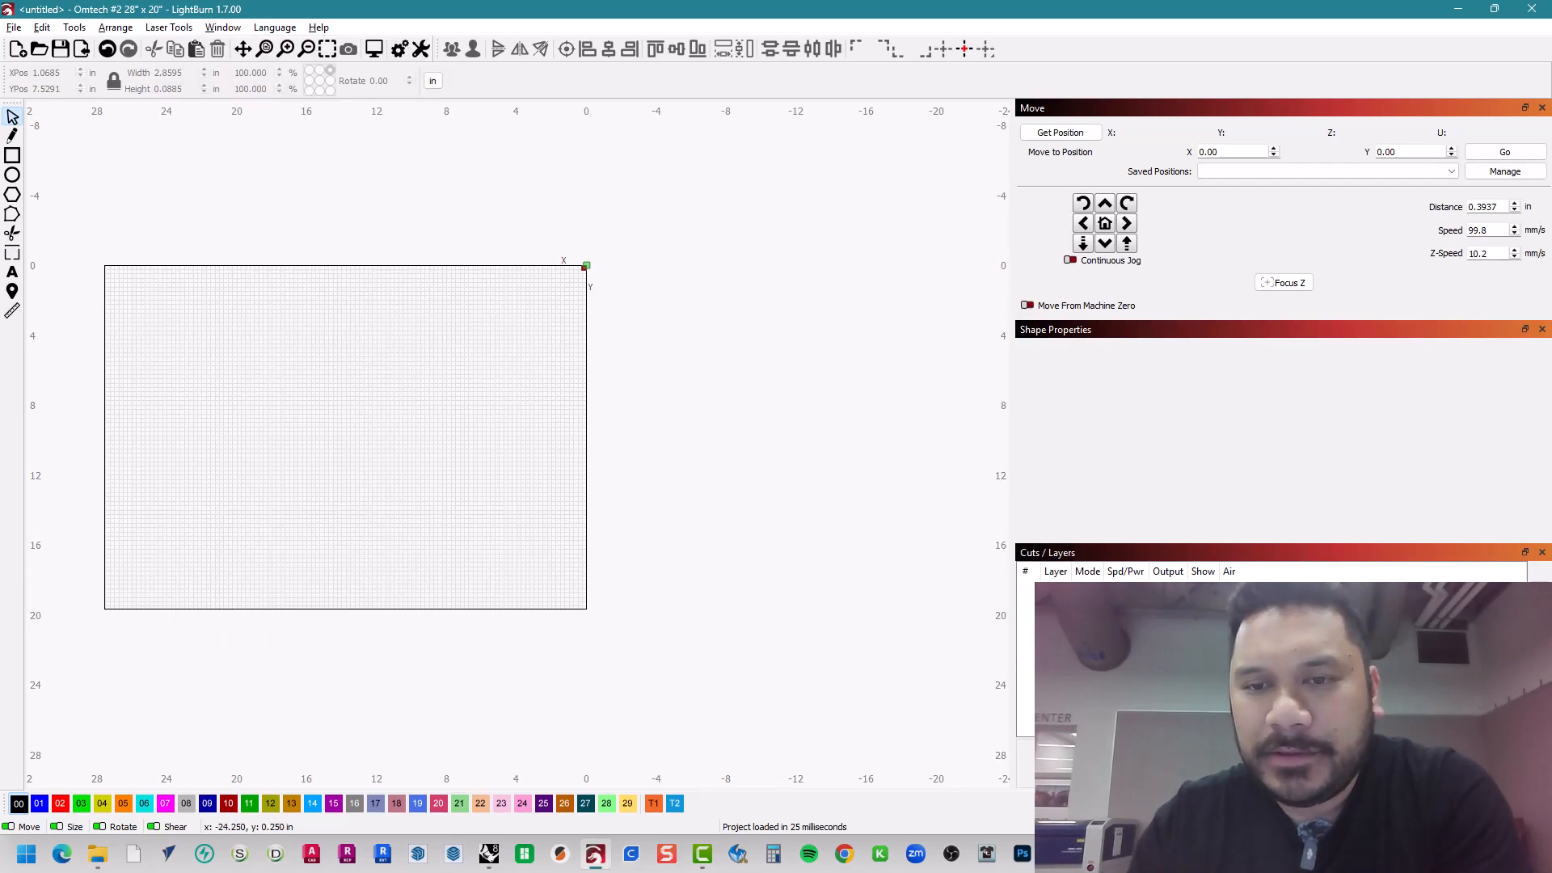
left_click_drag(526, 443, 661, 454)
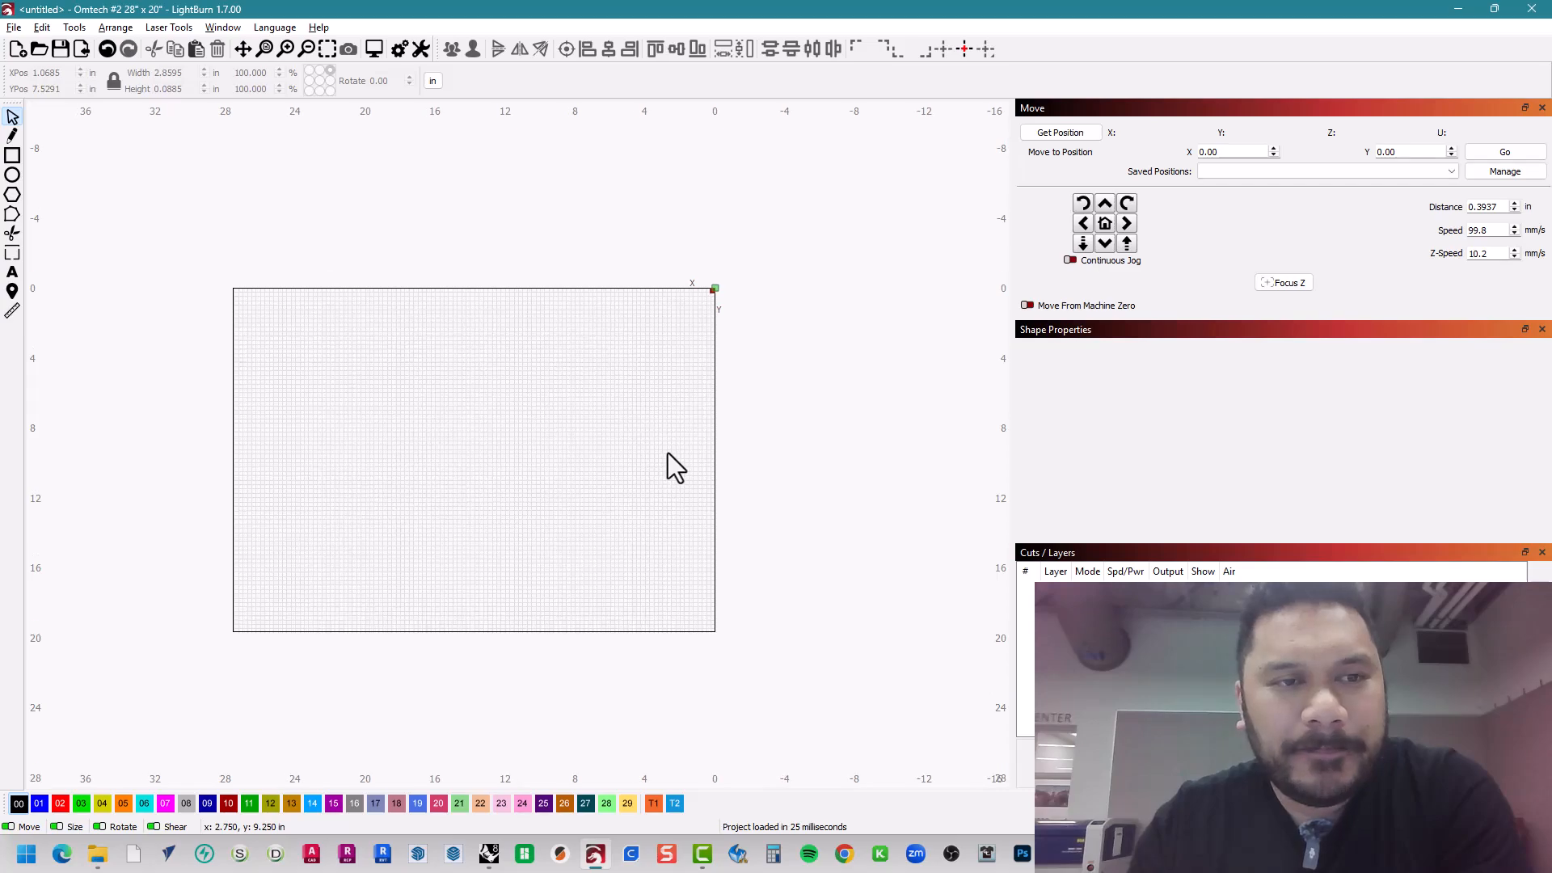
scroll(566, 451, "up", 2)
left_click_drag(529, 454, 566, 454)
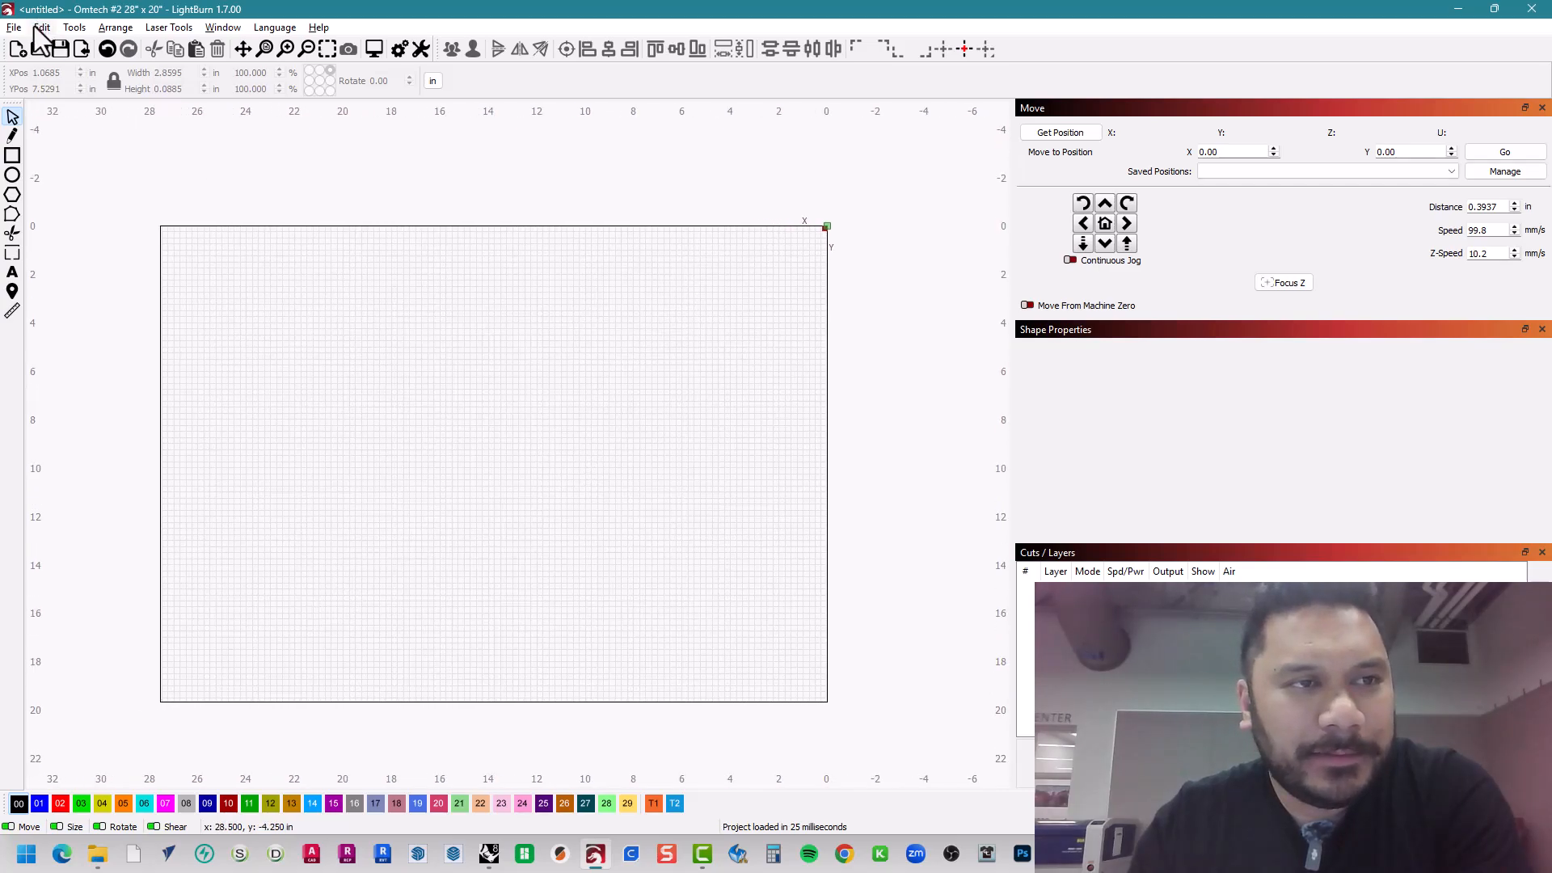
- Enable Beginner Mode (Simpler Interface) in LightBurn's editor settings and apply it
left_click(40, 28)
left_click(137, 490)
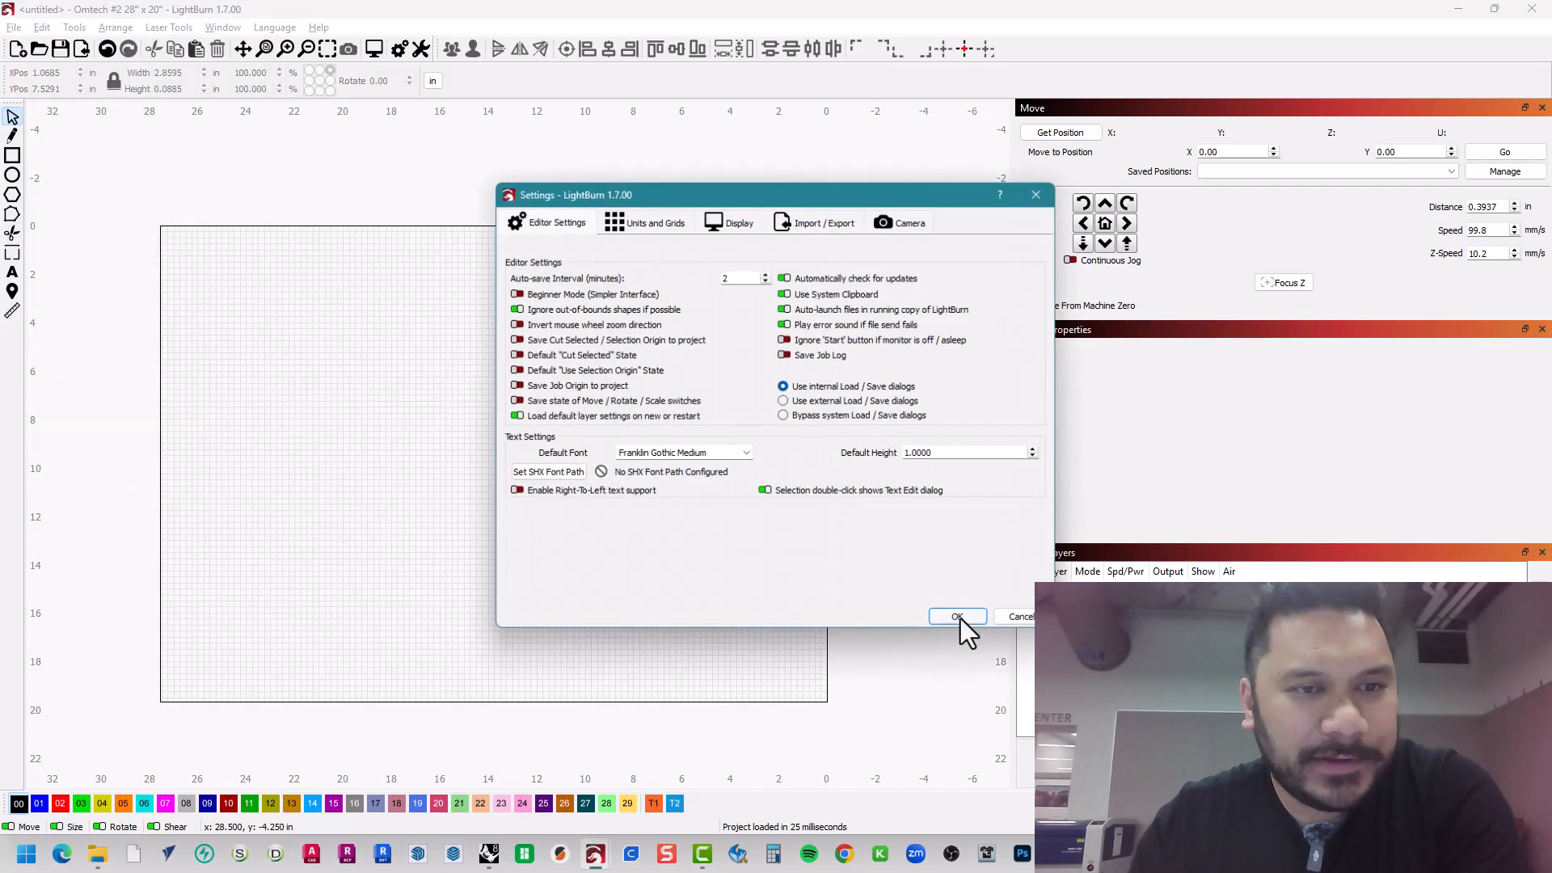
left_click(716, 229)
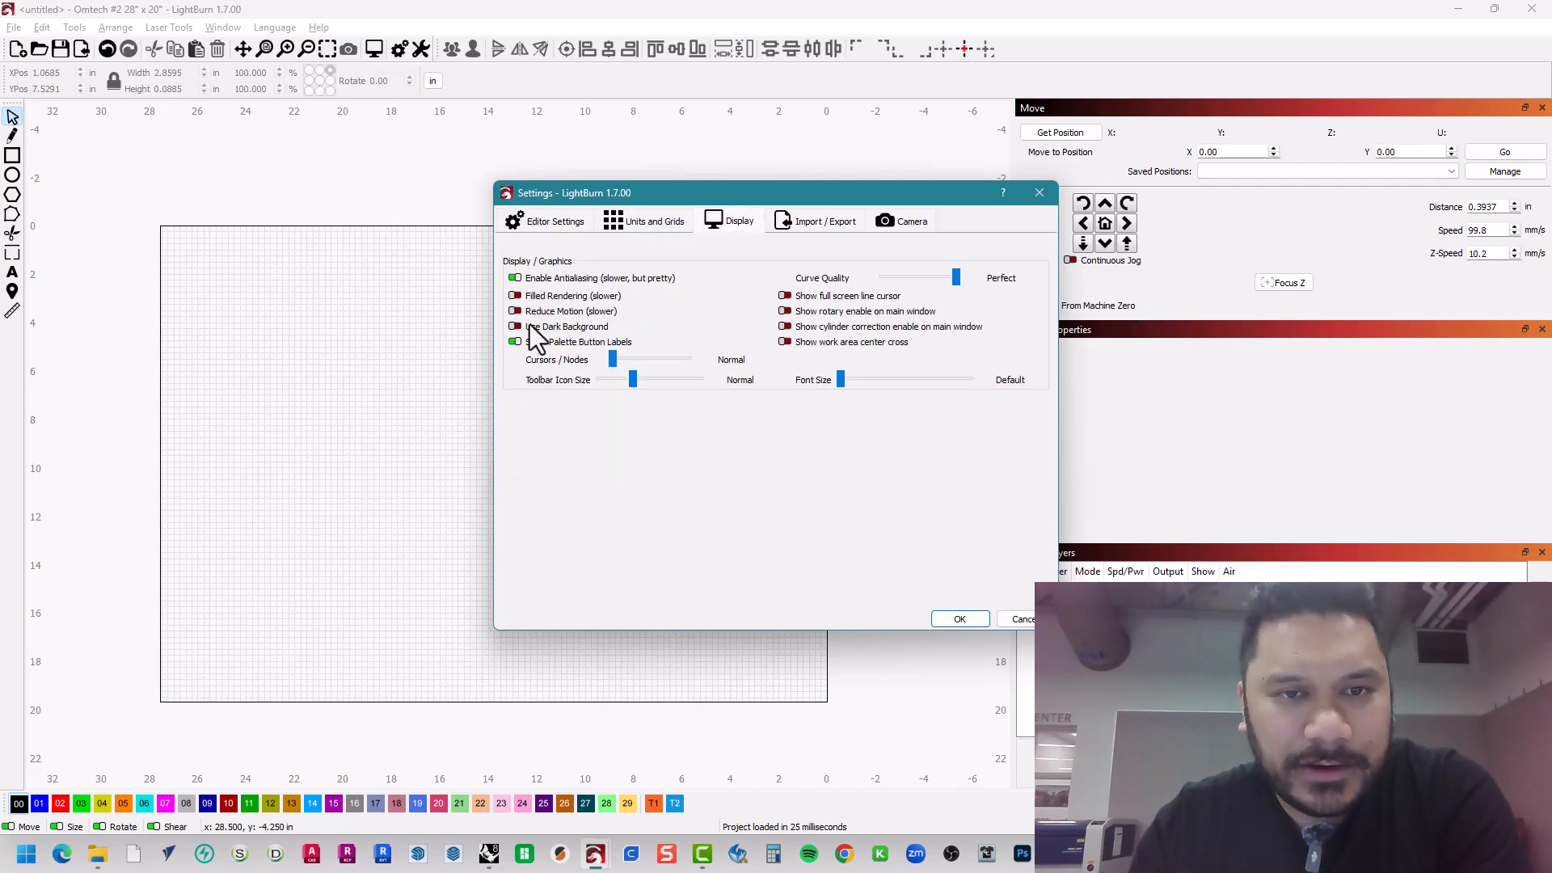
left_click(556, 221)
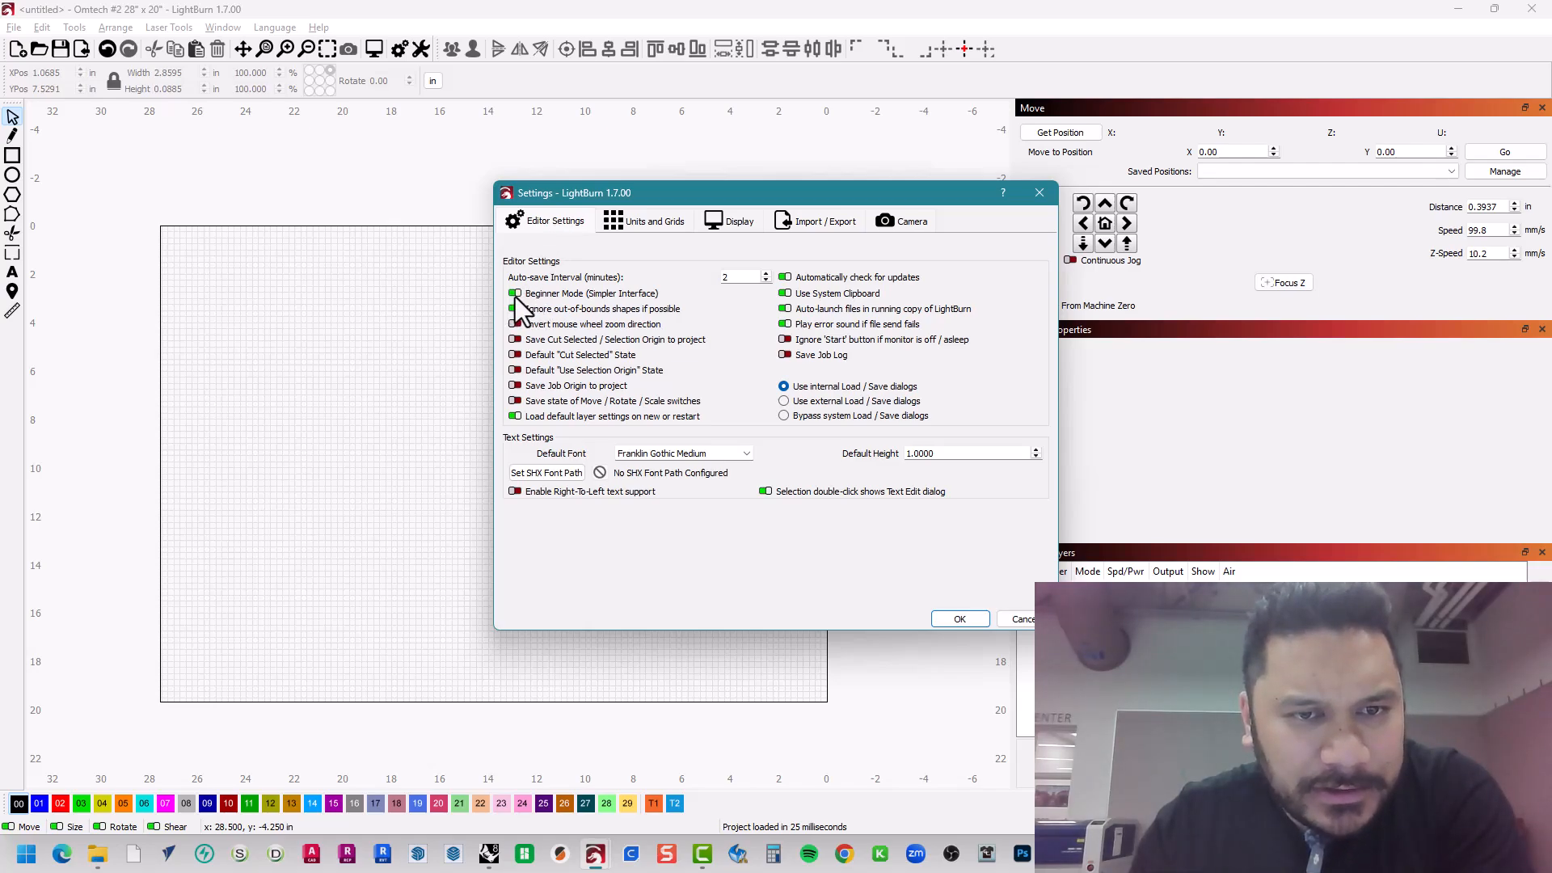
left_click(955, 625)
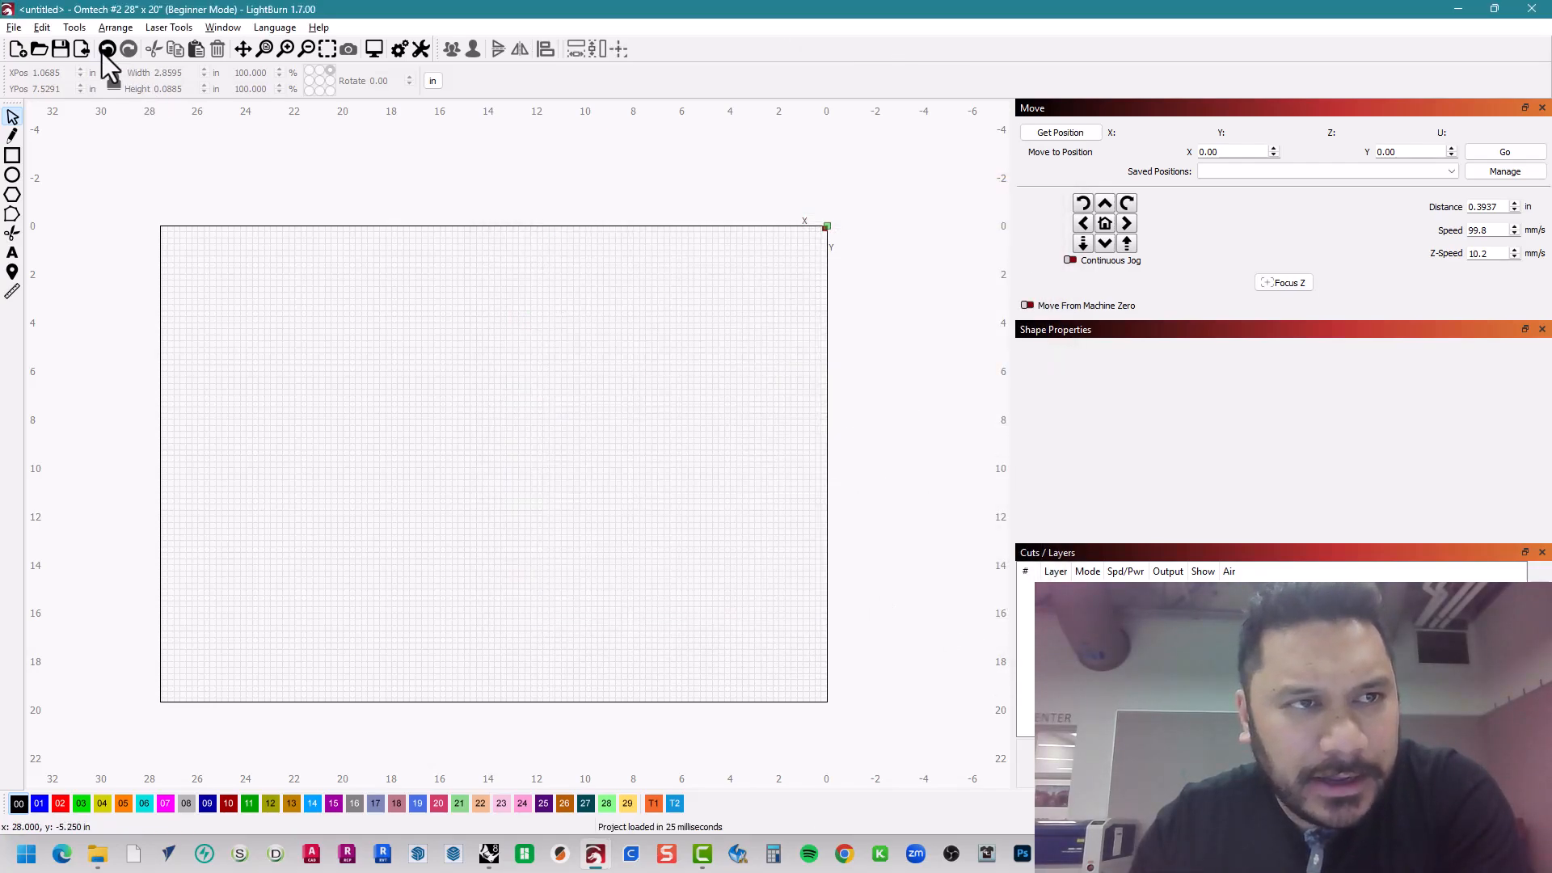
- Review the units, snapping, grid spacing and grid contrast options in LightBurn's settings
left_click(42, 26)
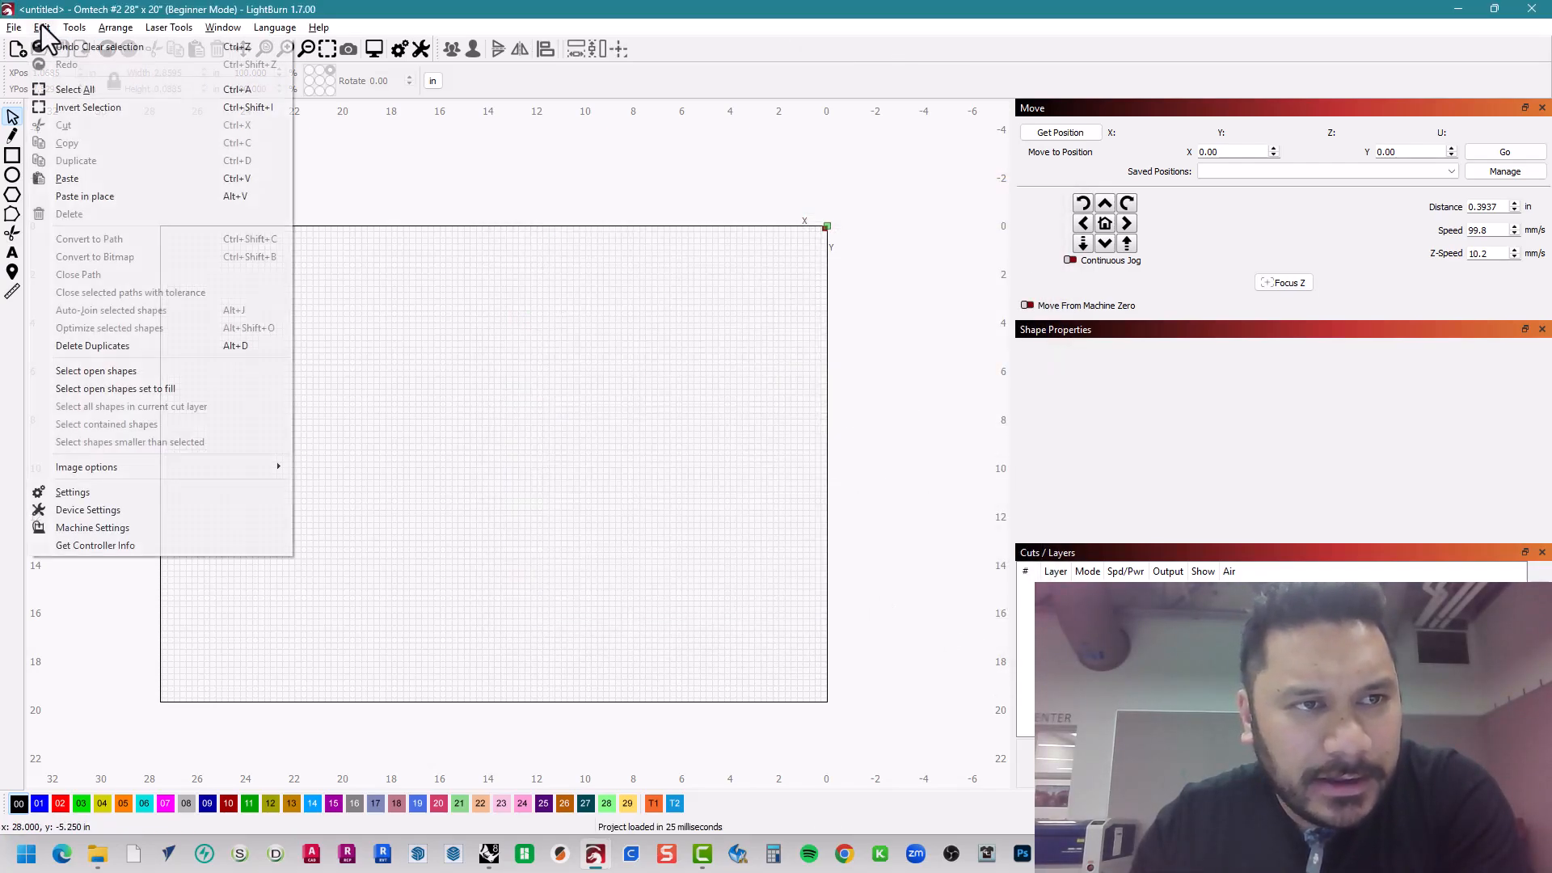
left_click(145, 494)
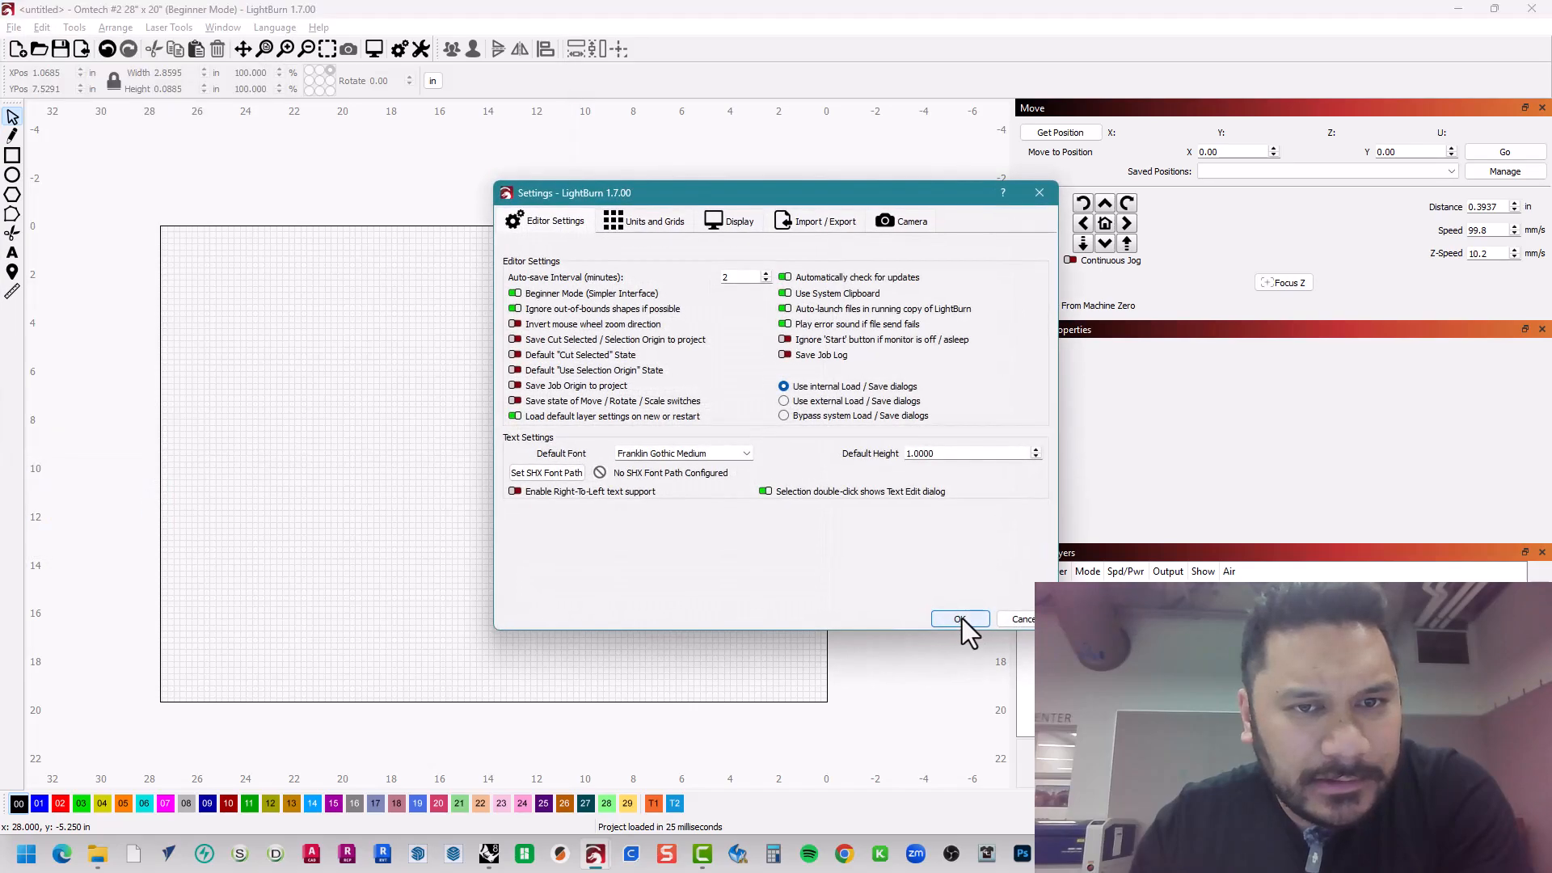
left_click(653, 217)
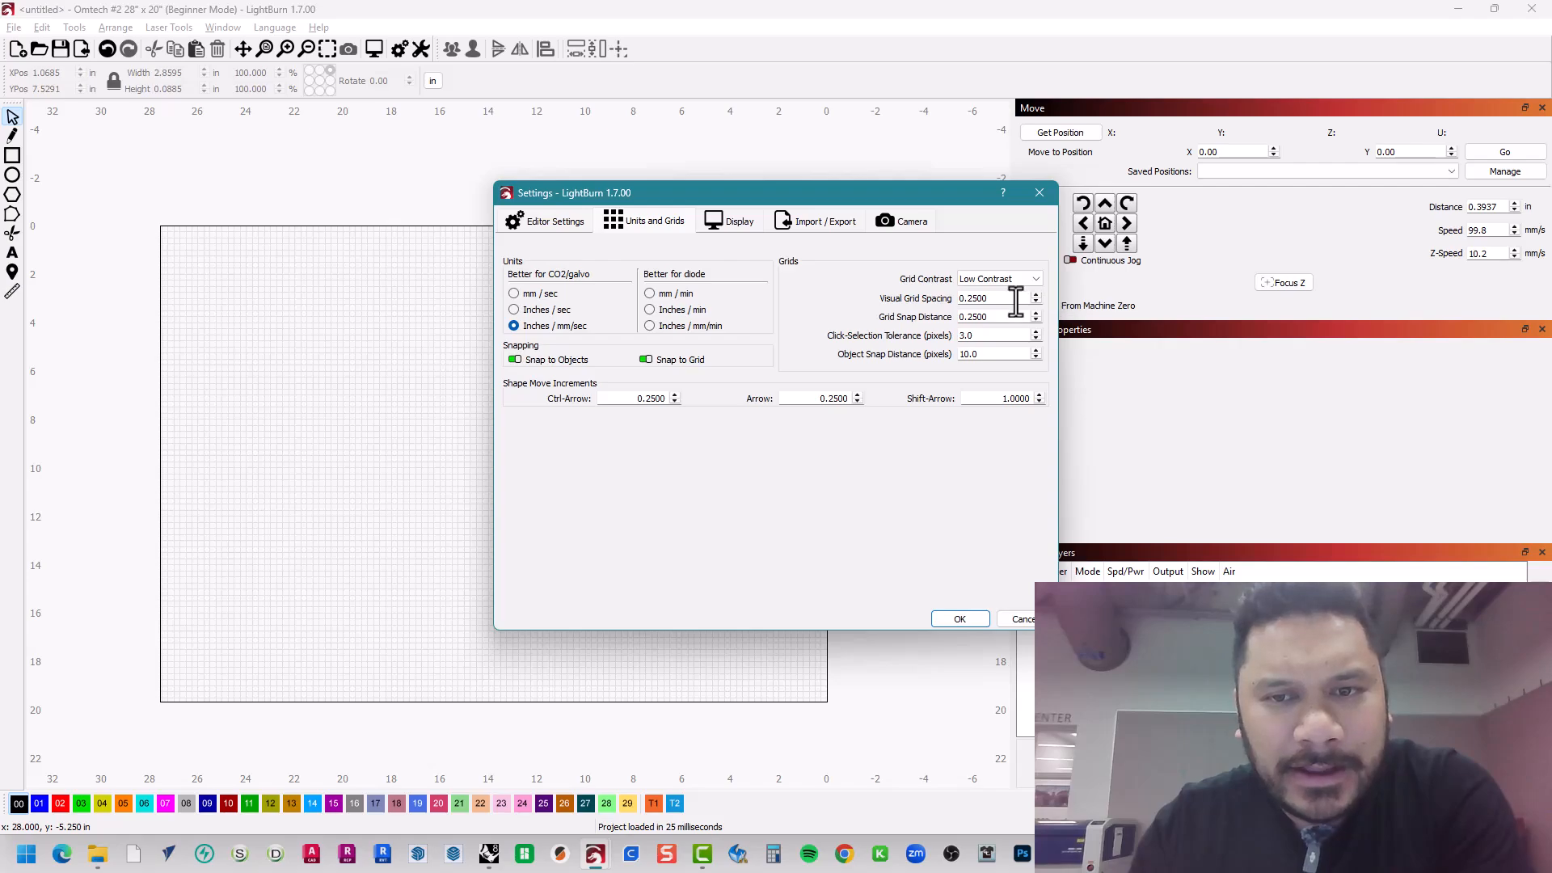
left_click_drag(1016, 300, 928, 339)
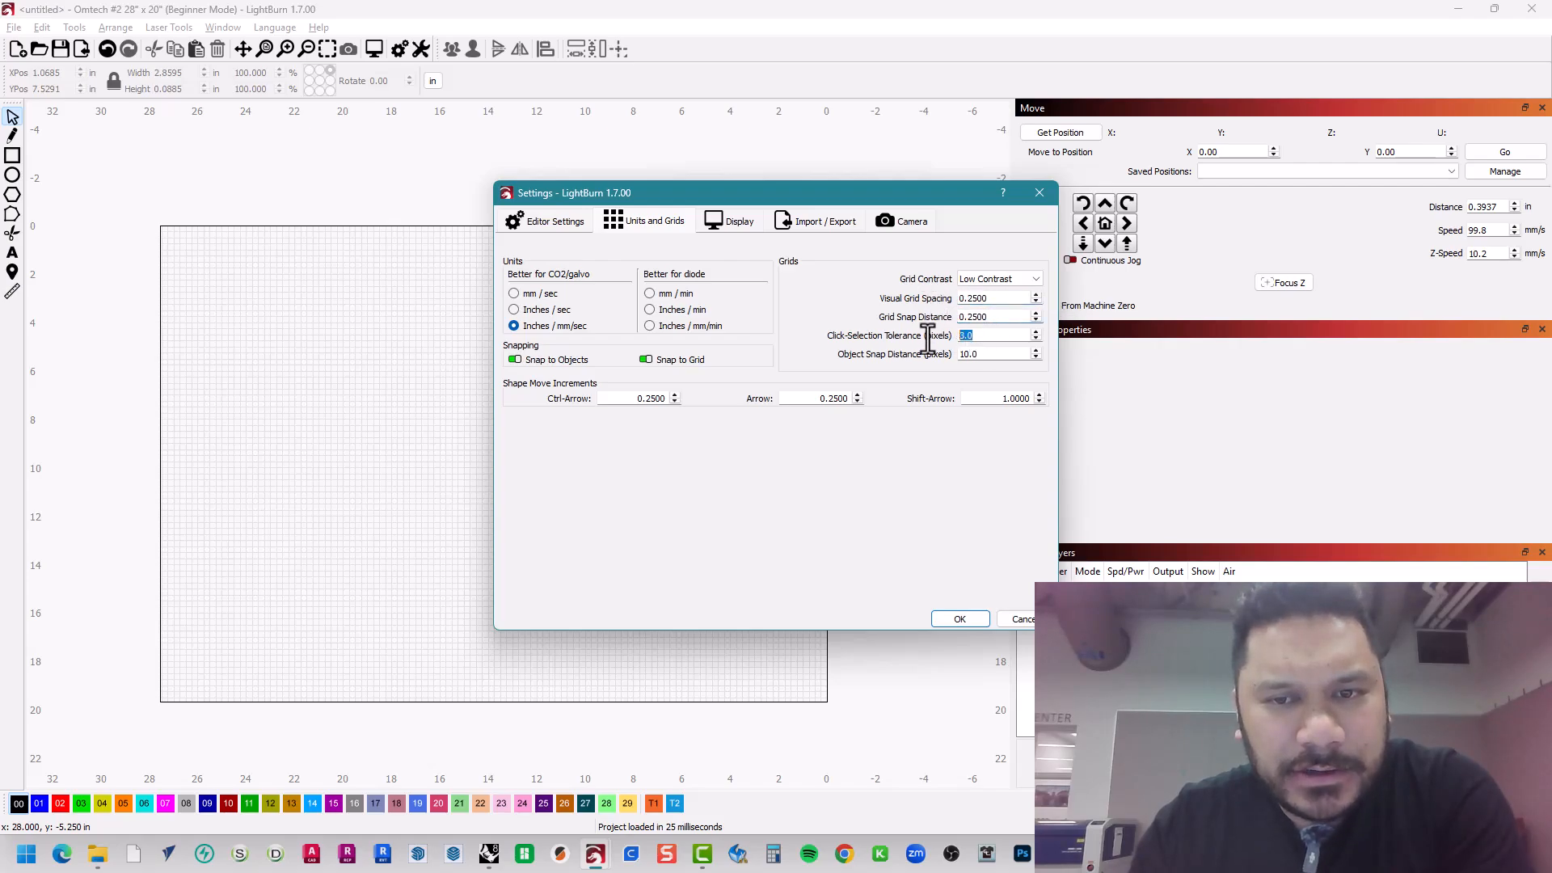
left_click(993, 281)
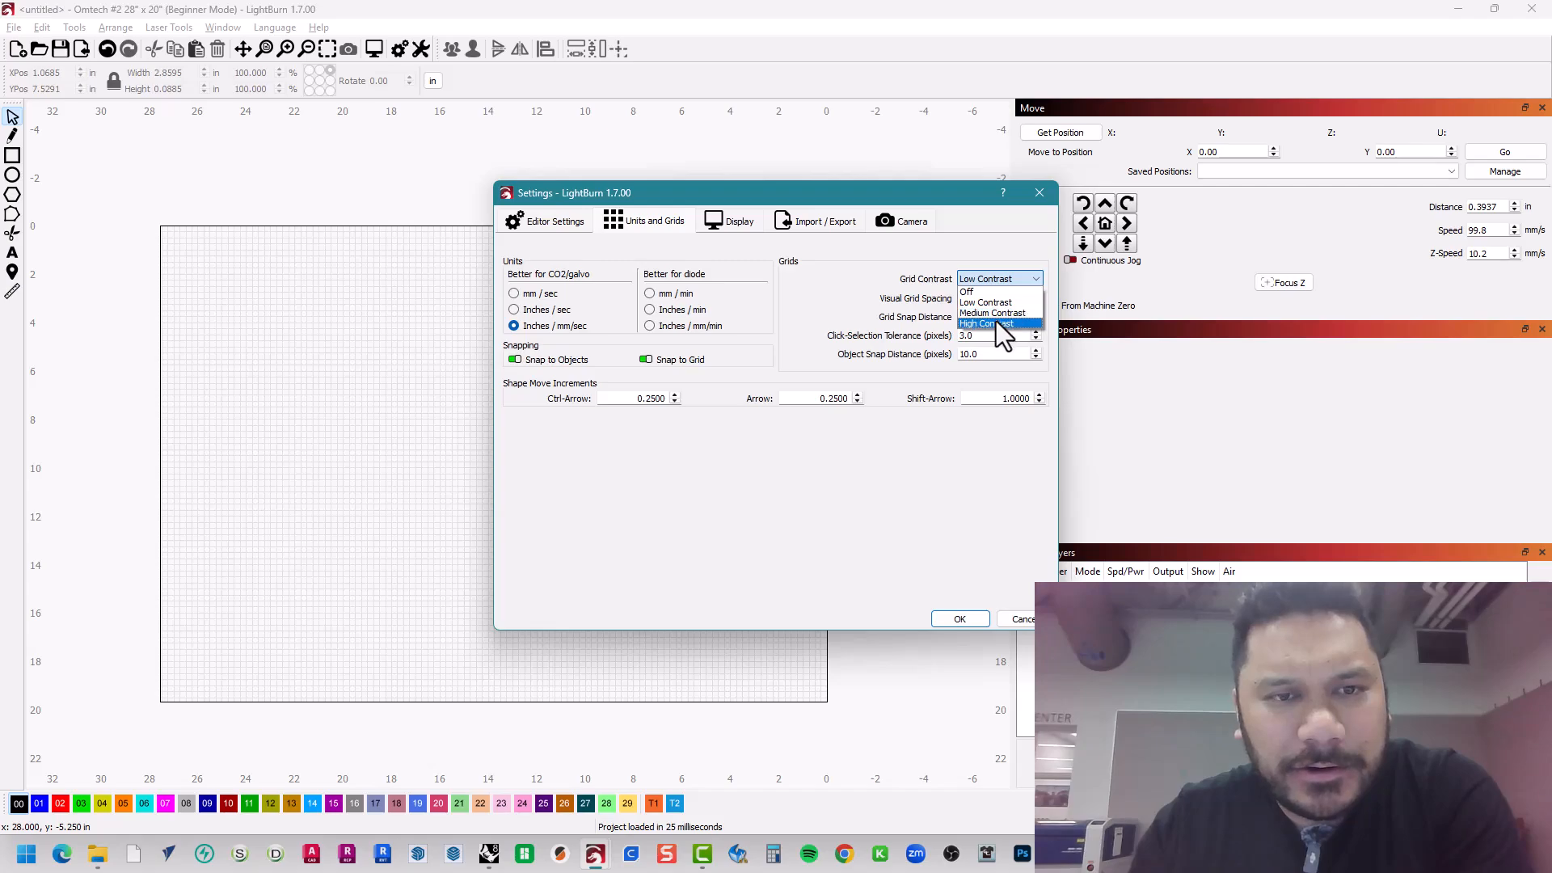
left_click(999, 323)
left_click(998, 283)
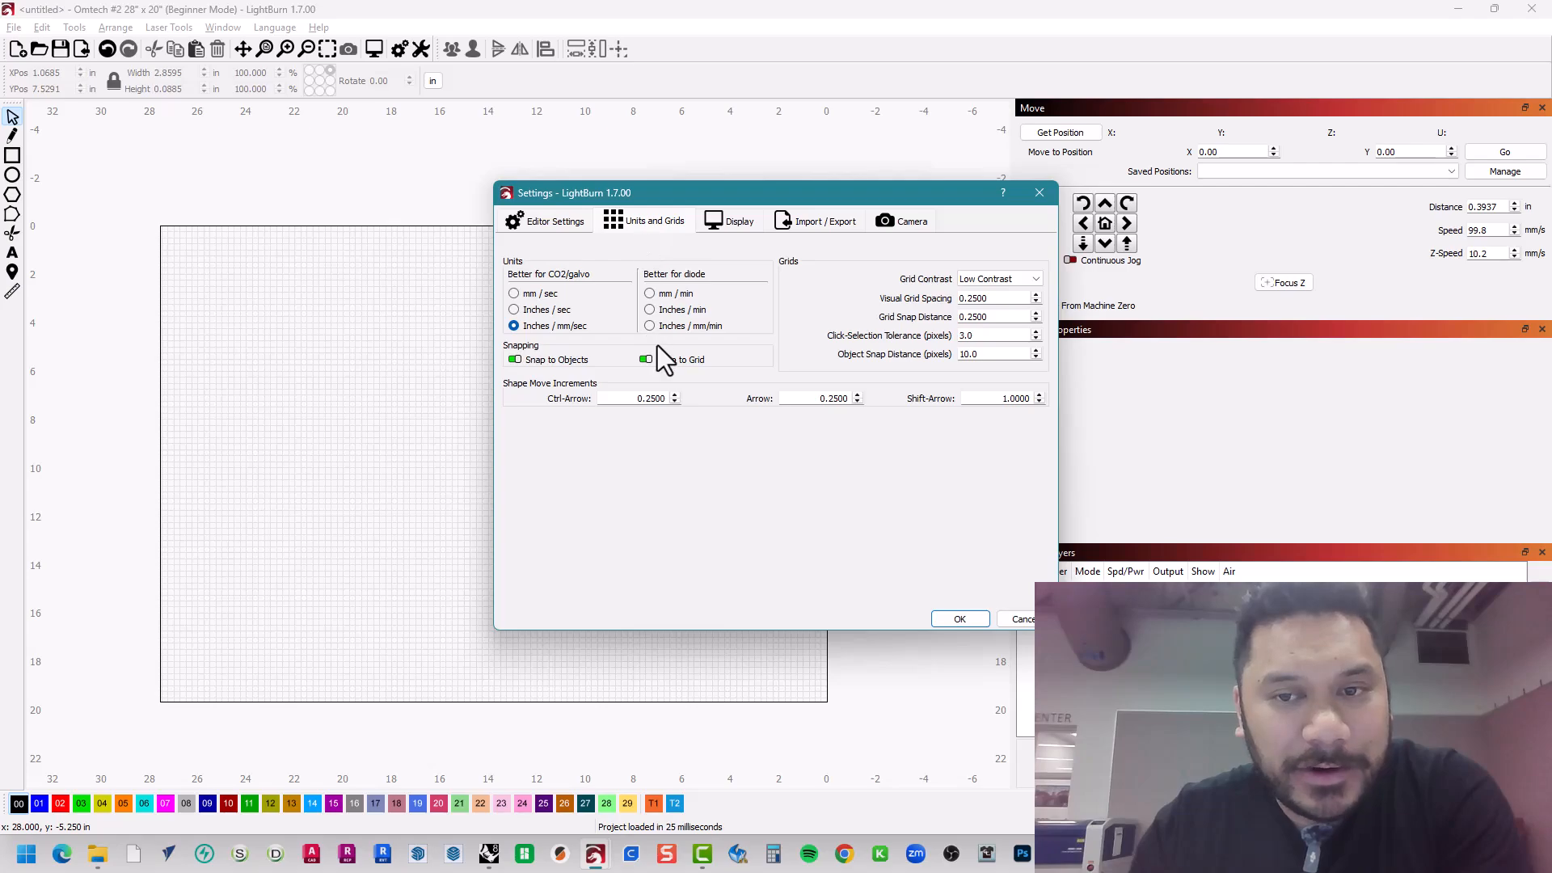
- Review the display options and the DXF and SVG import/export options, and accept the settings
left_click(722, 226)
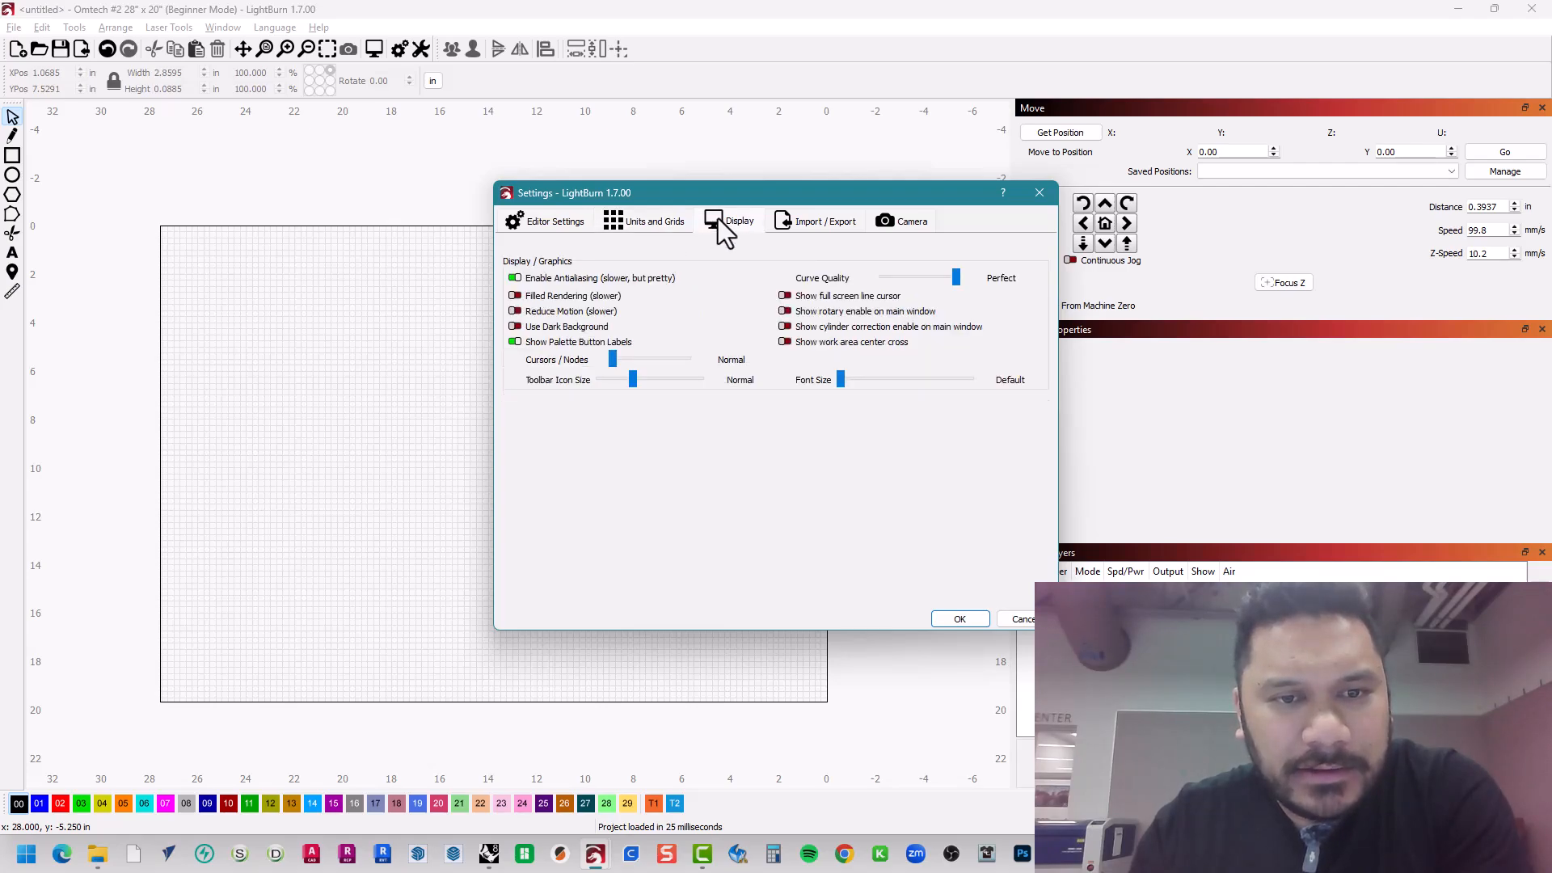
left_click(803, 221)
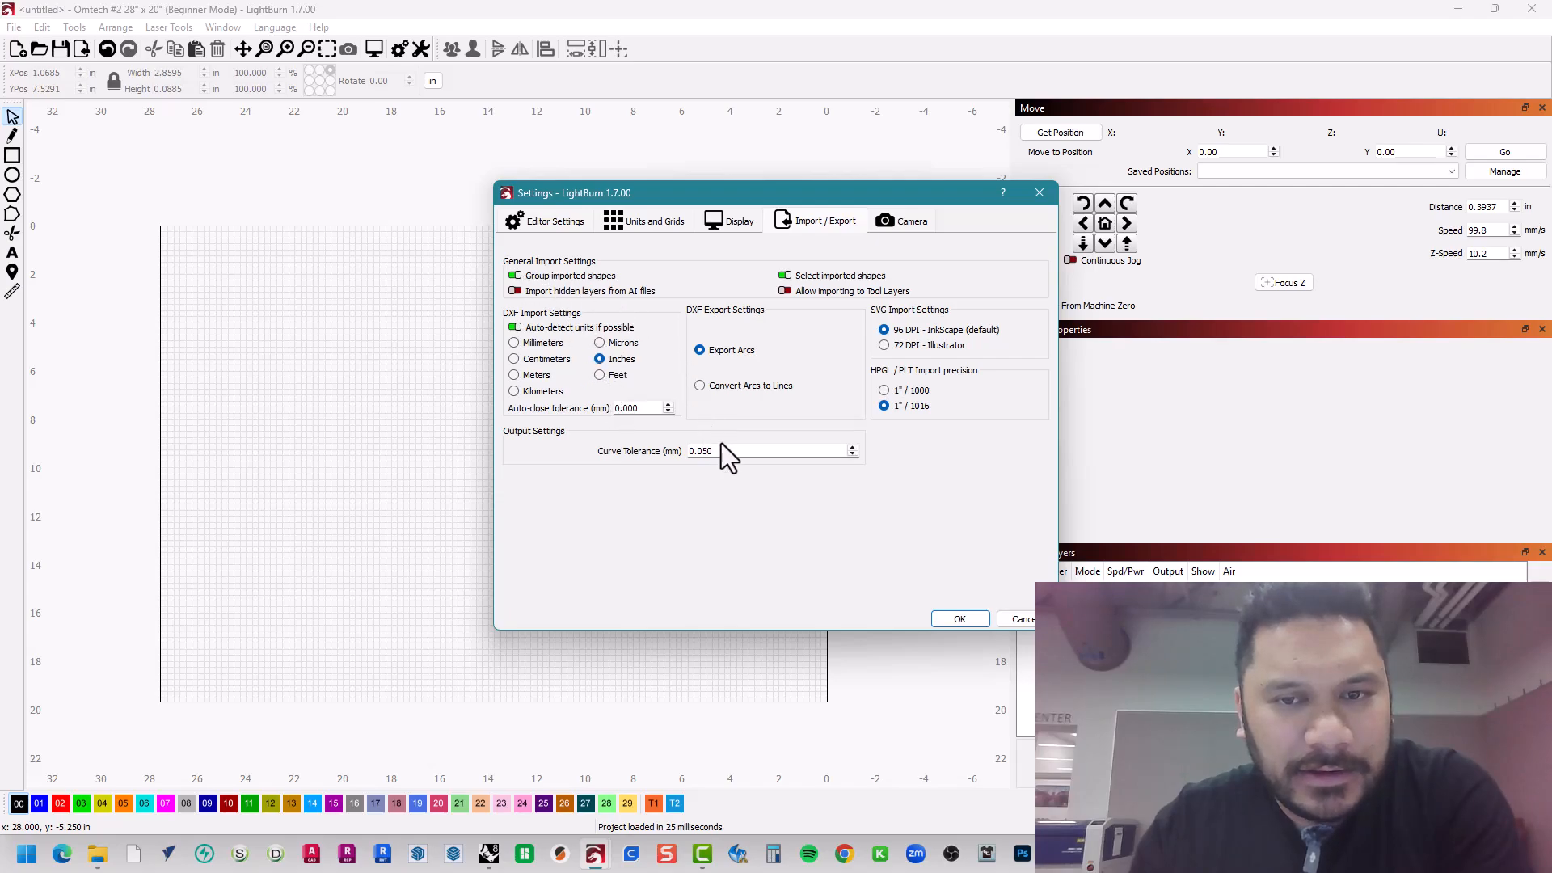
left_click(960, 619)
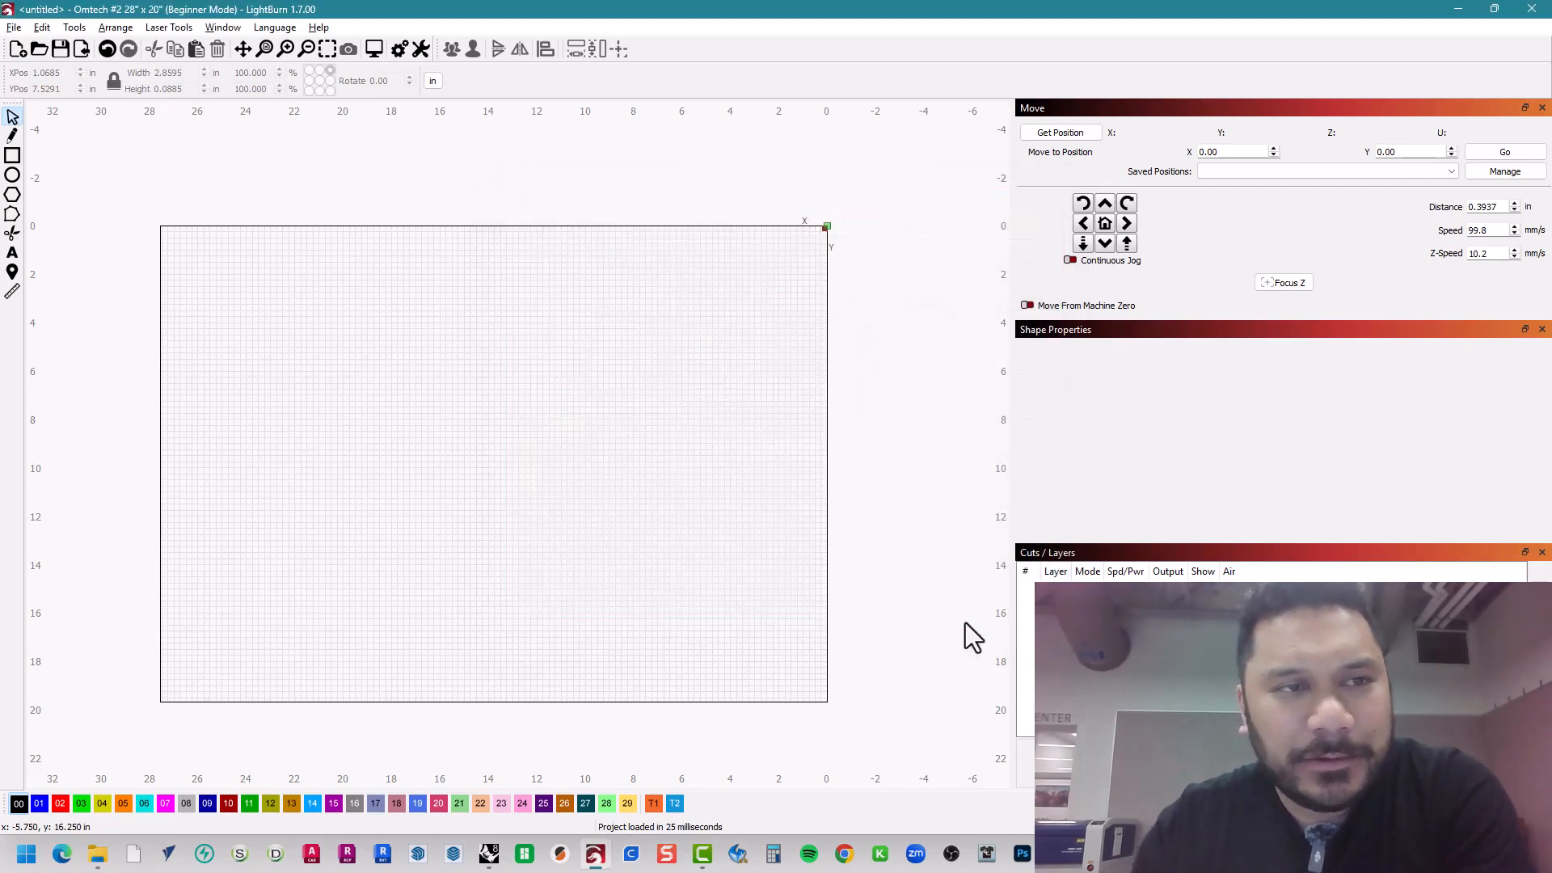
- Import the 250623 Coaster01 DXF file from the 2A - Laser Cutter folder of the ARCH A170 (OCC) coaster assignment
left_click(13, 27)
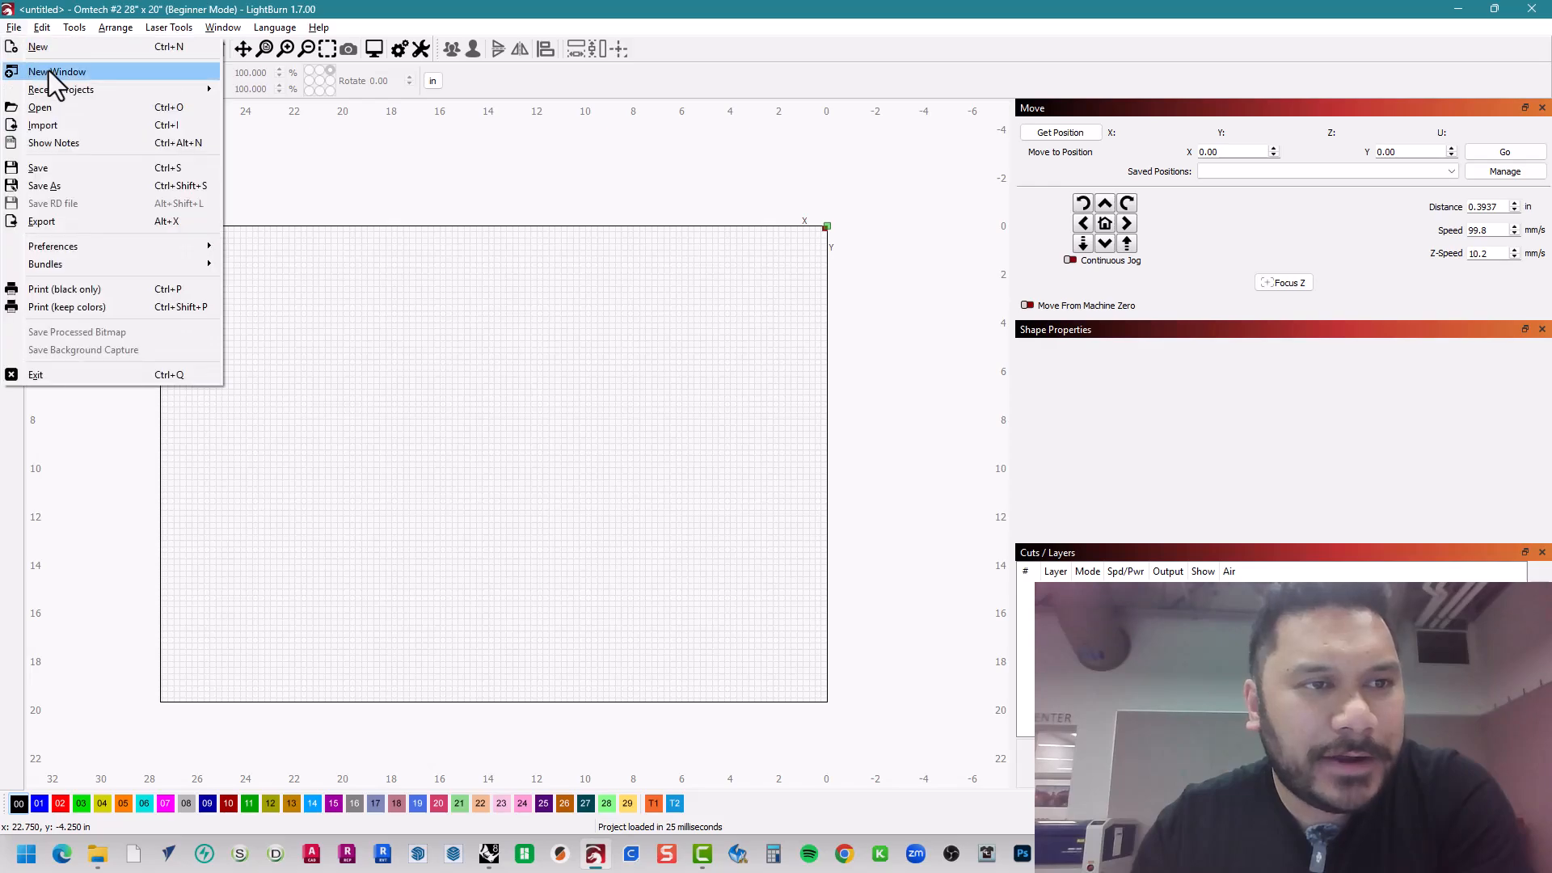
left_click(71, 126)
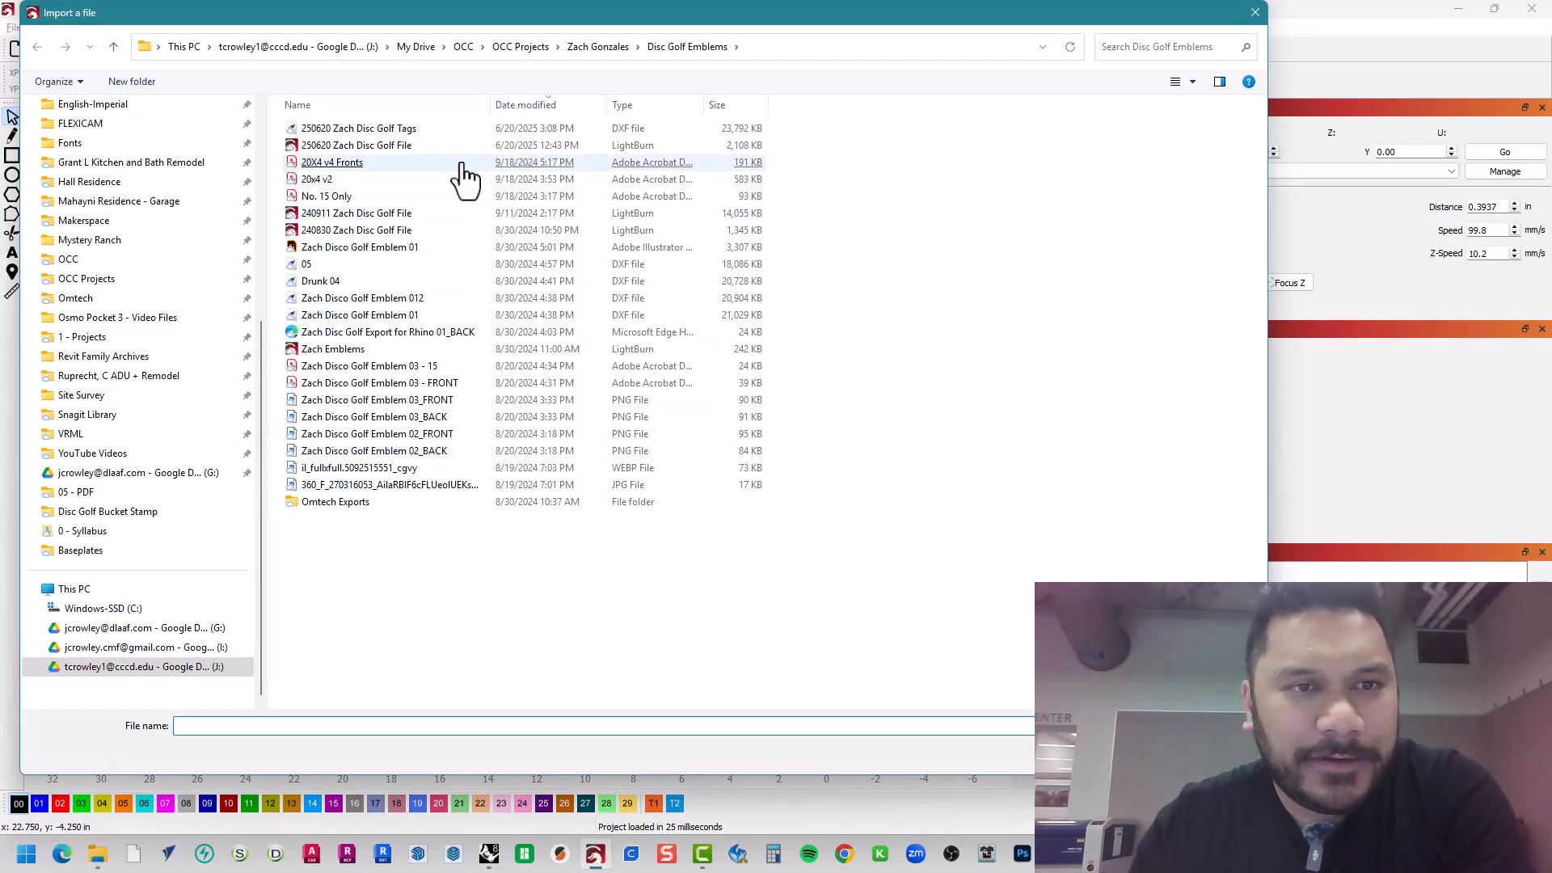
scroll(145, 306, "up", 5)
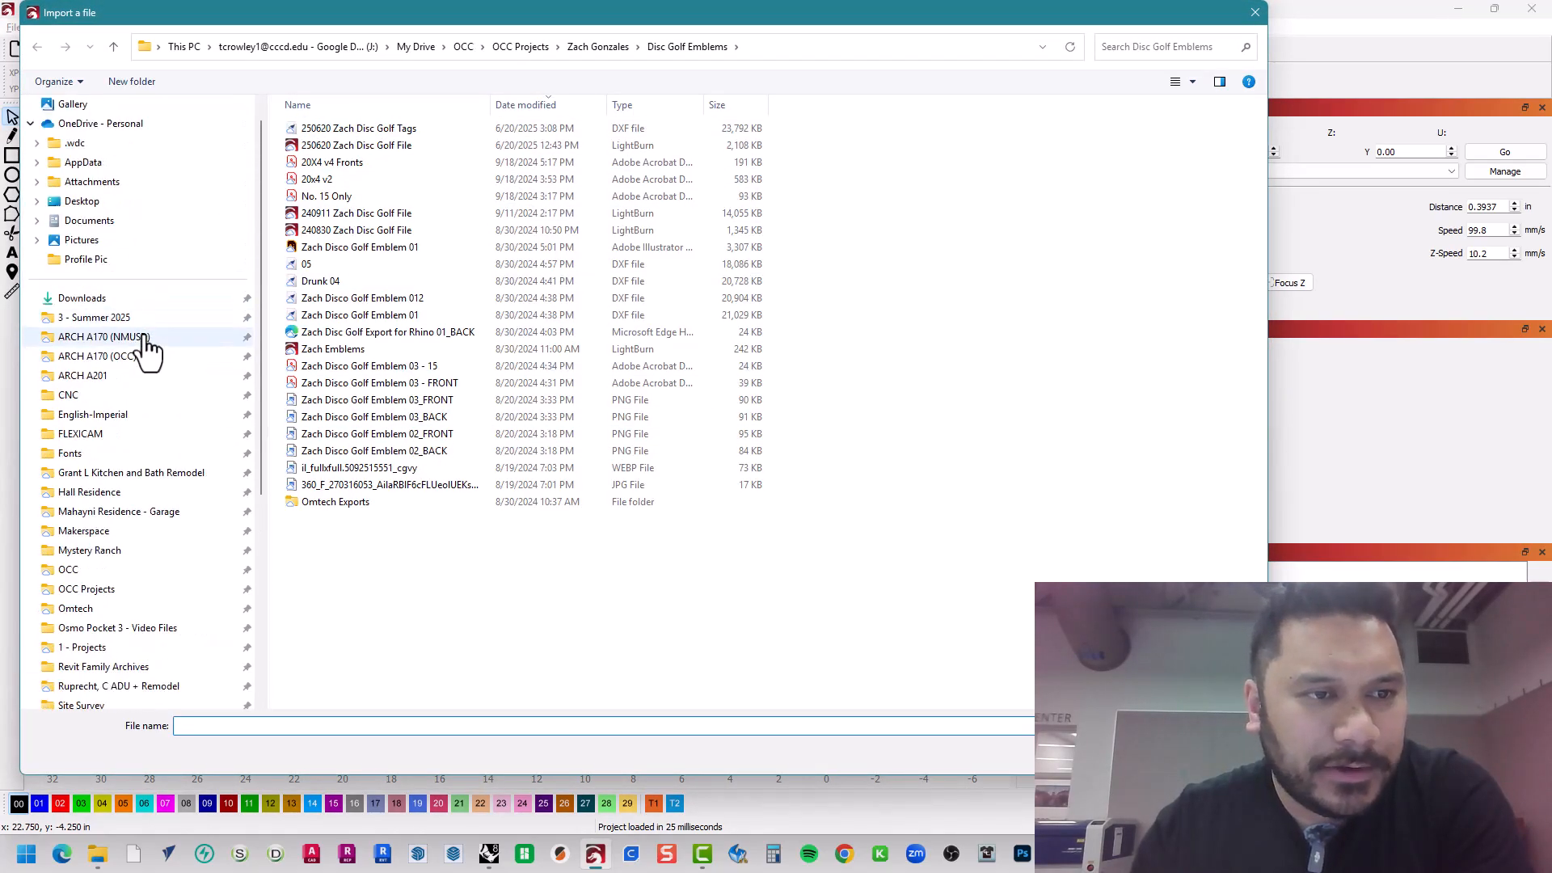
left_click(148, 357)
double_click(367, 180)
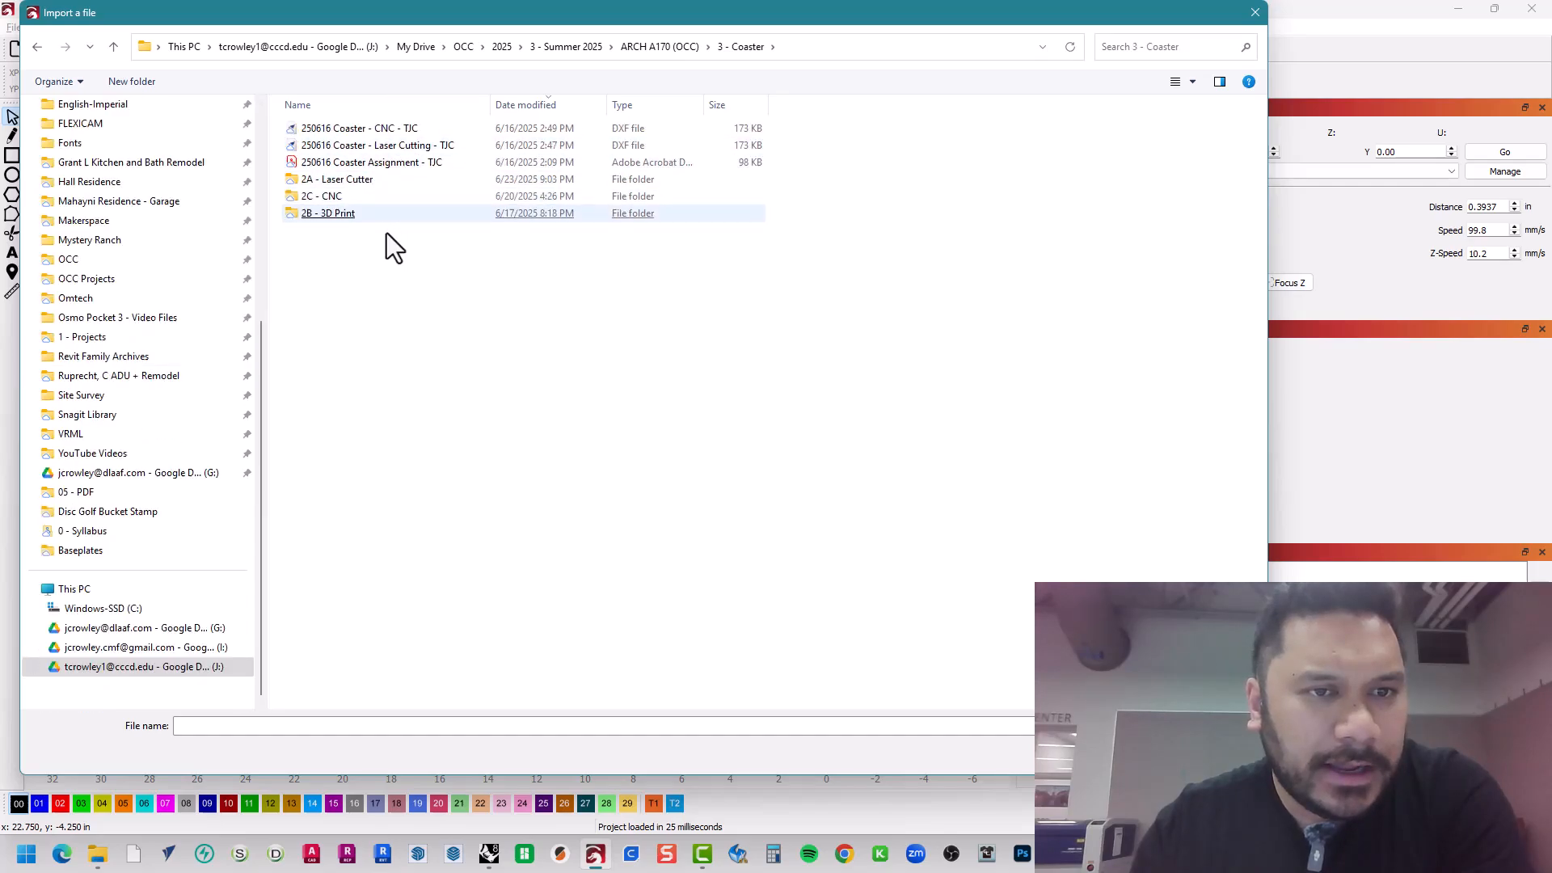
double_click(380, 179)
double_click(365, 131)
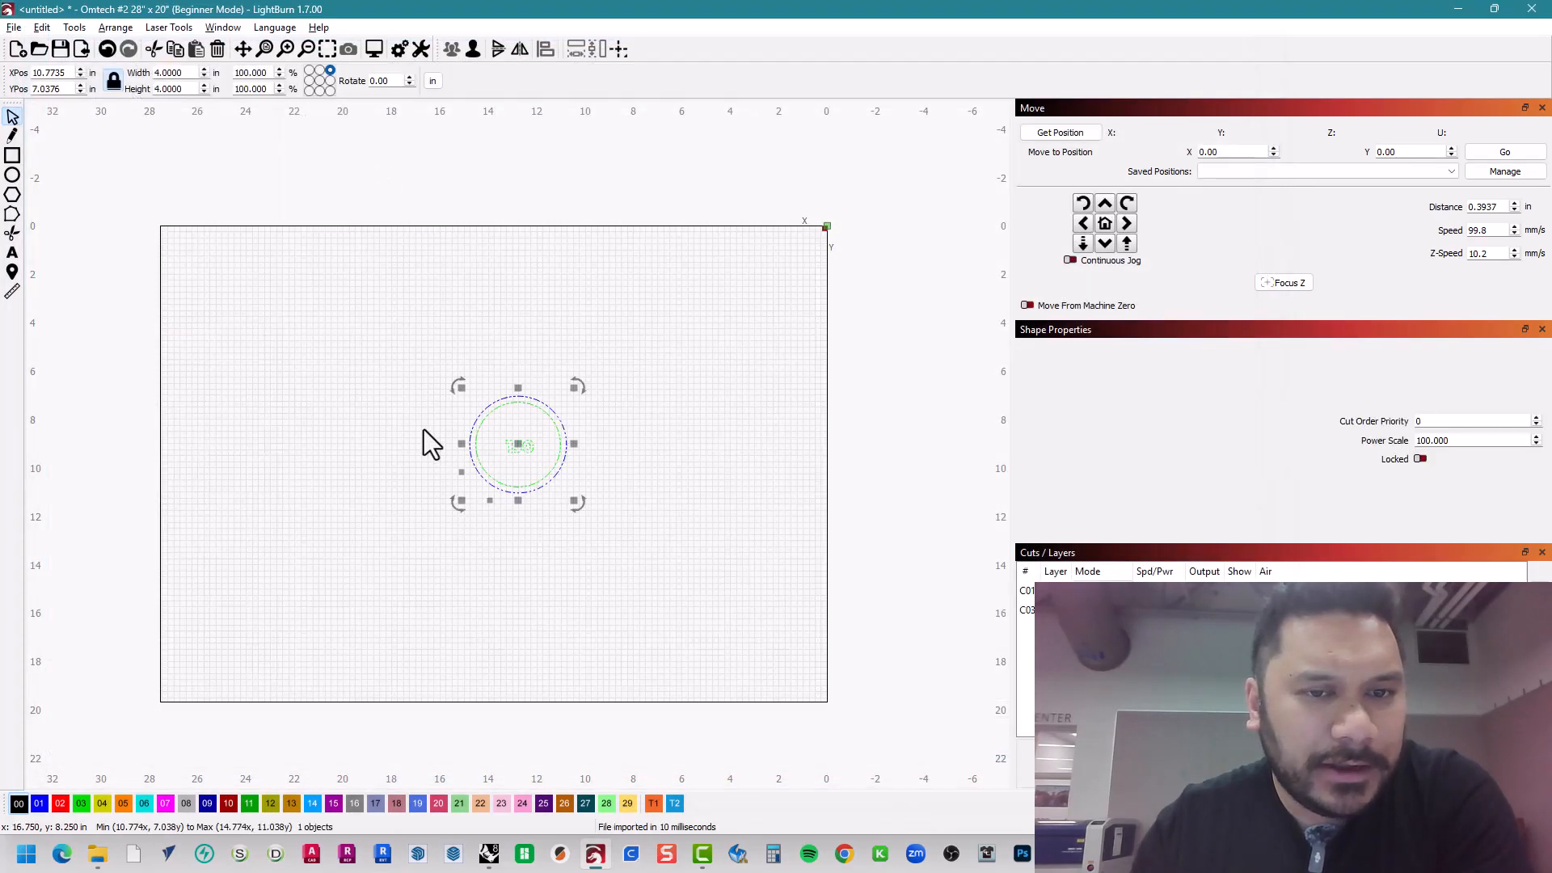
- Move the imported coaster beside the work area's origin corner, about 0.25 in from both edges
left_click_drag(561, 420, 812, 260)
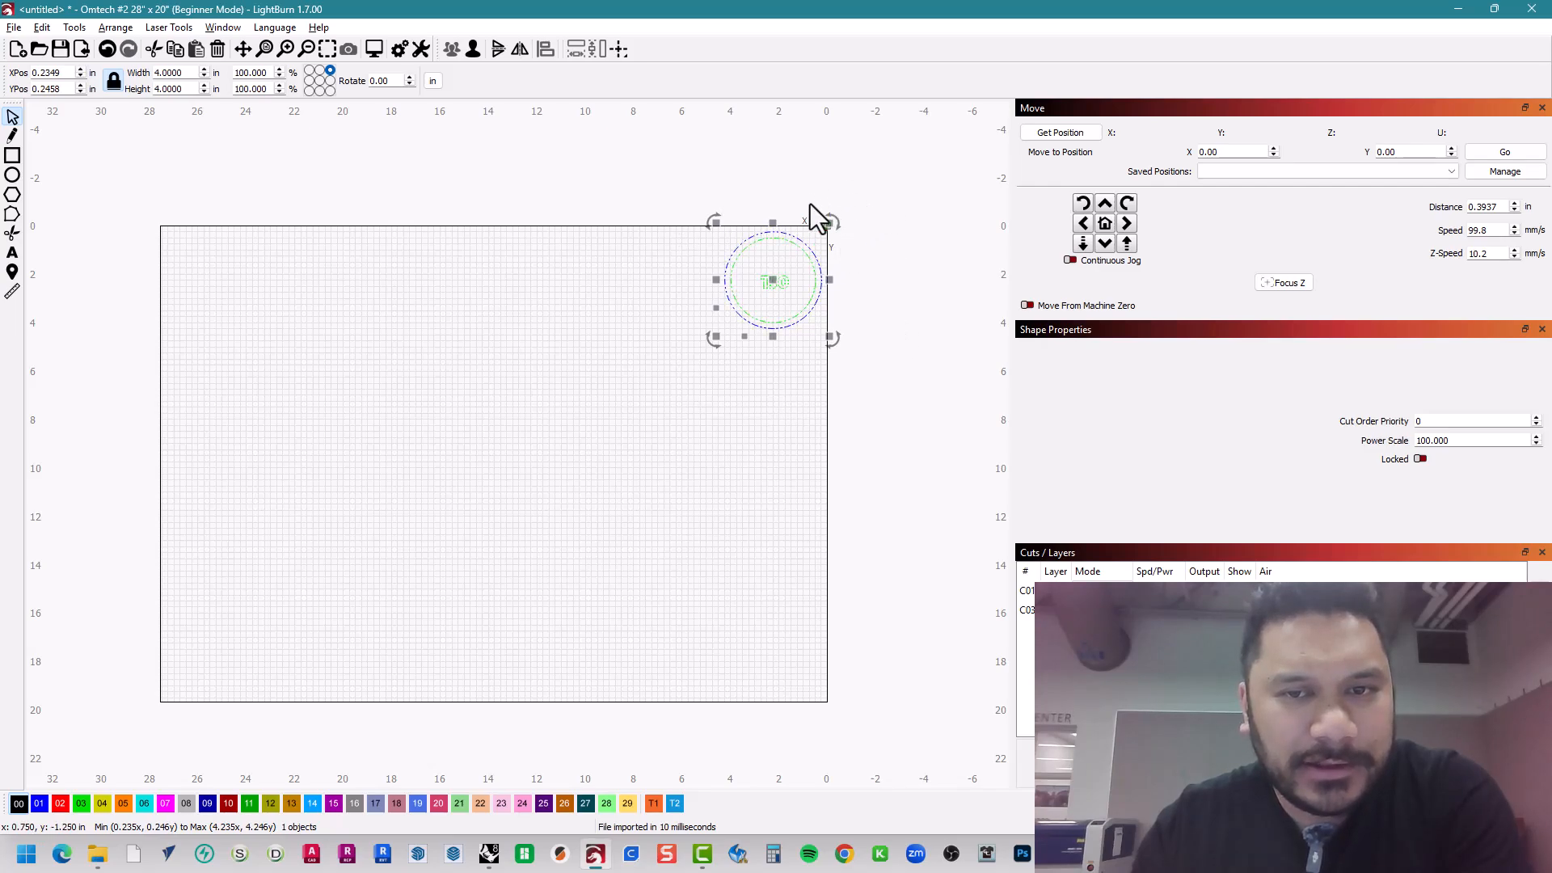
left_click(875, 307)
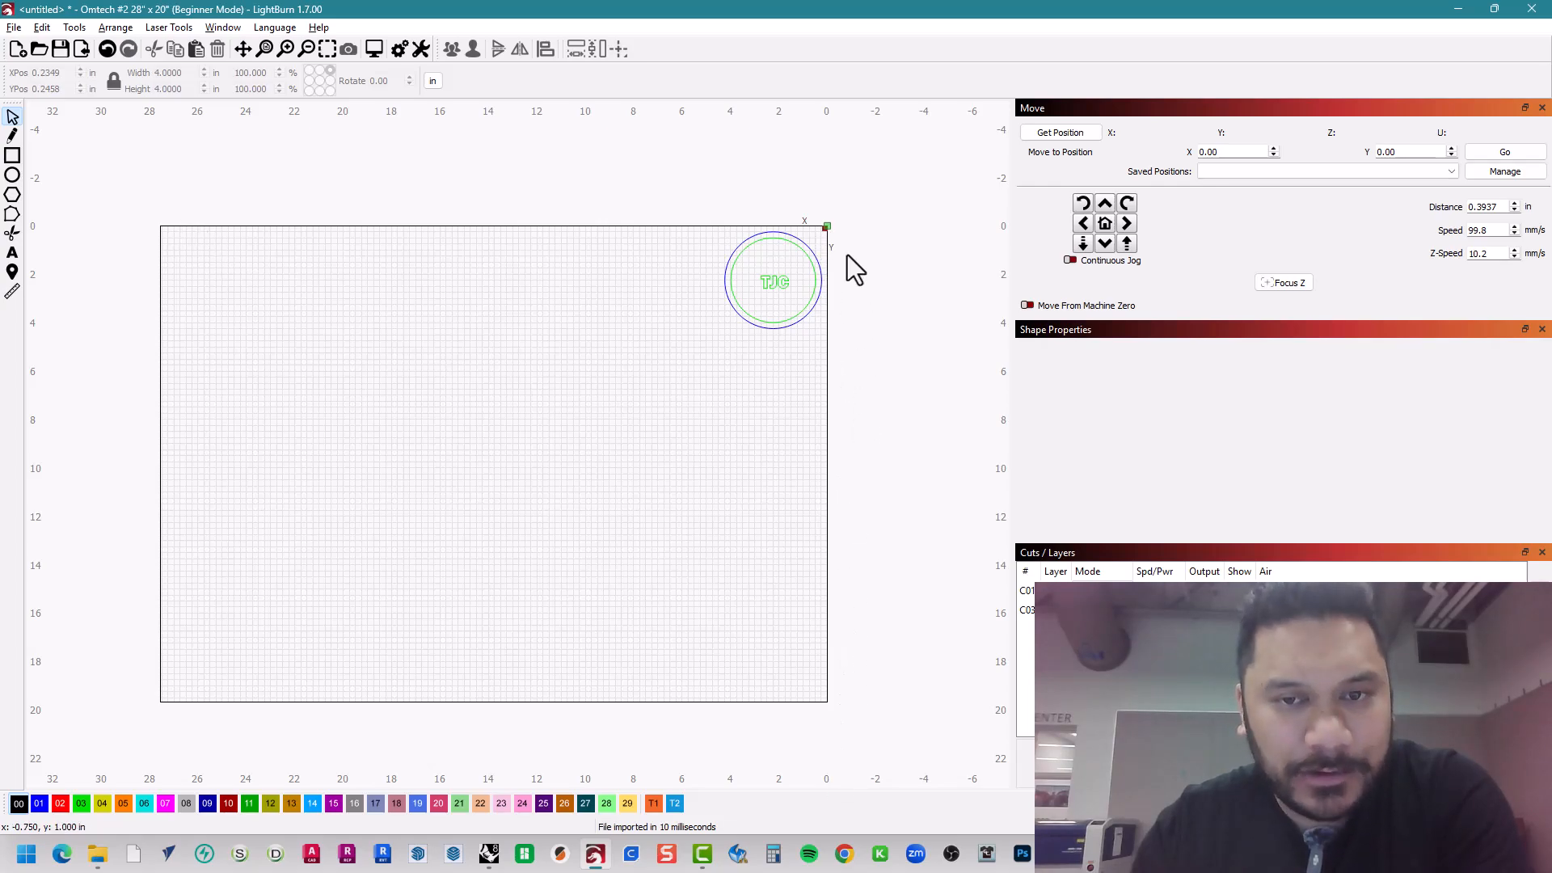
scroll(847, 256, "up", 5)
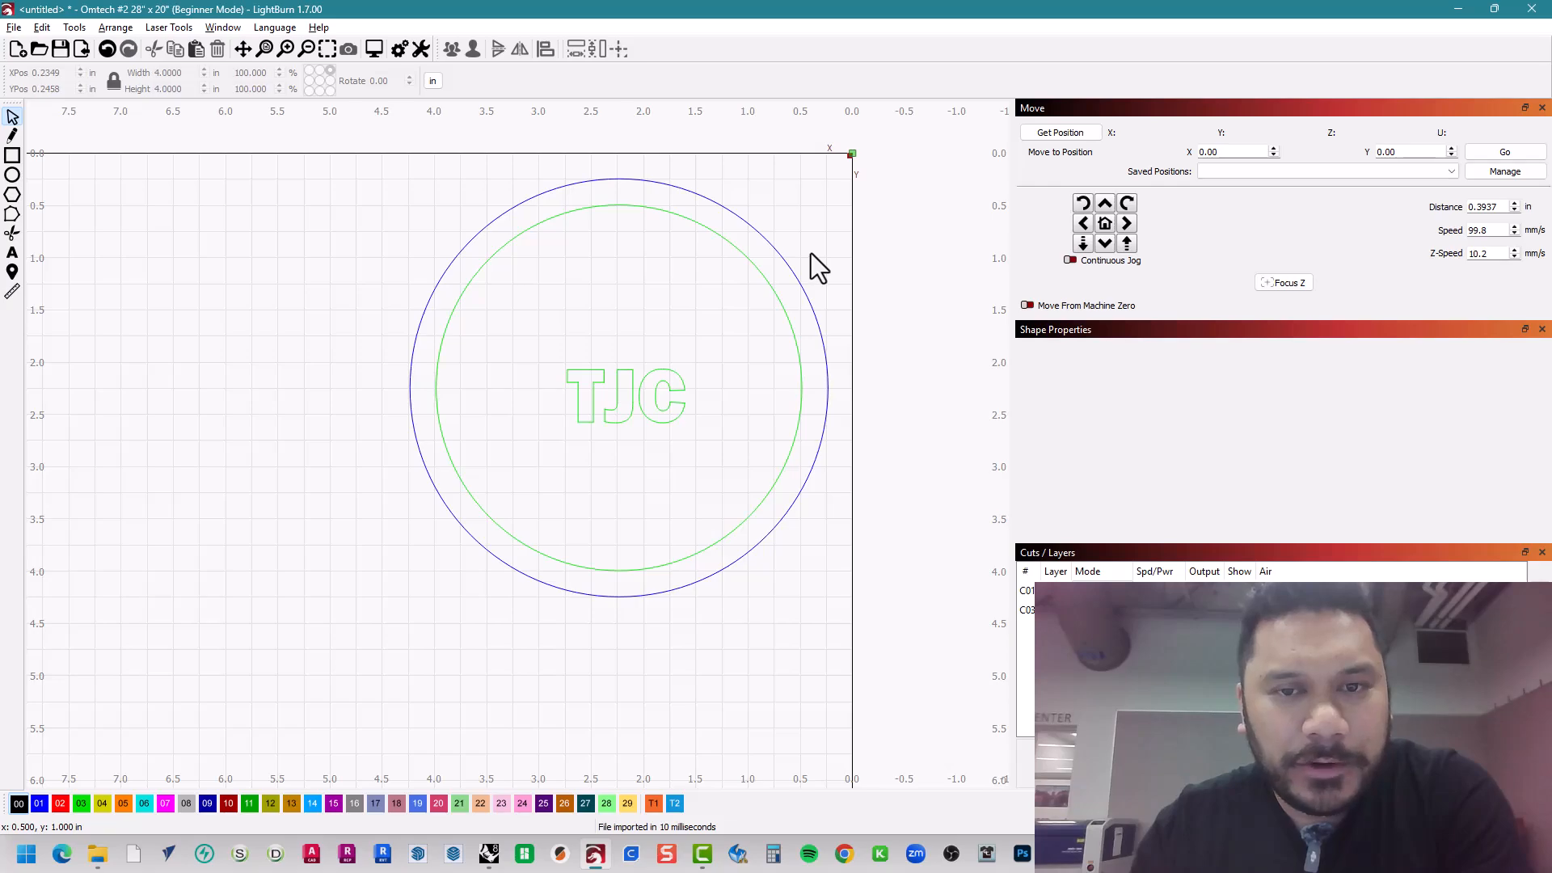
scroll(726, 344, "up", 2)
scroll(726, 346, "down", 4)
scroll(724, 355, "up", 1)
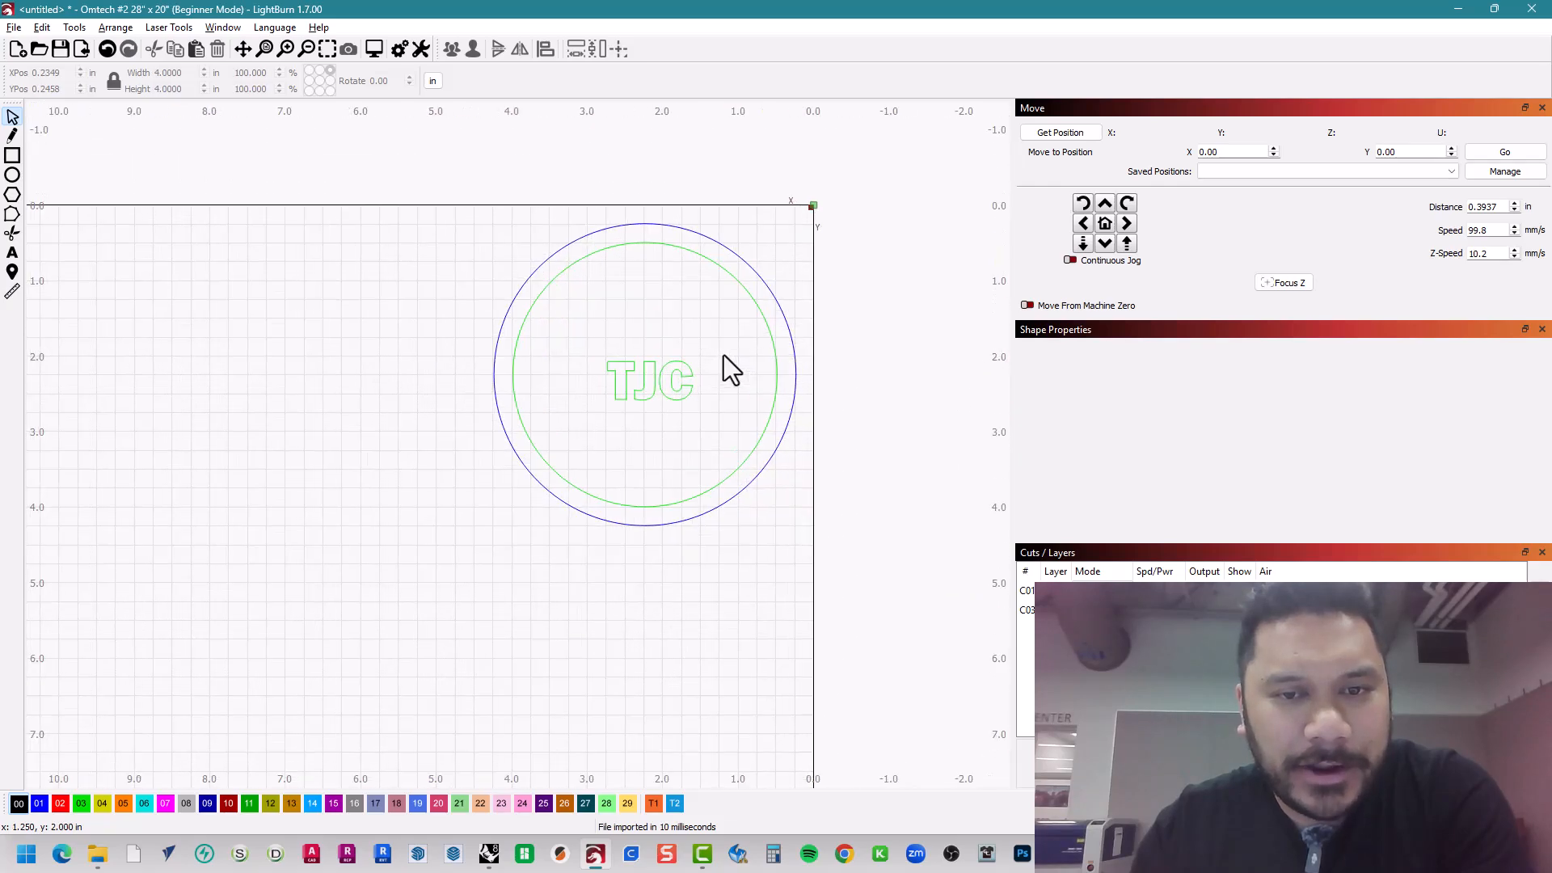
scroll(724, 356, "up", 3)
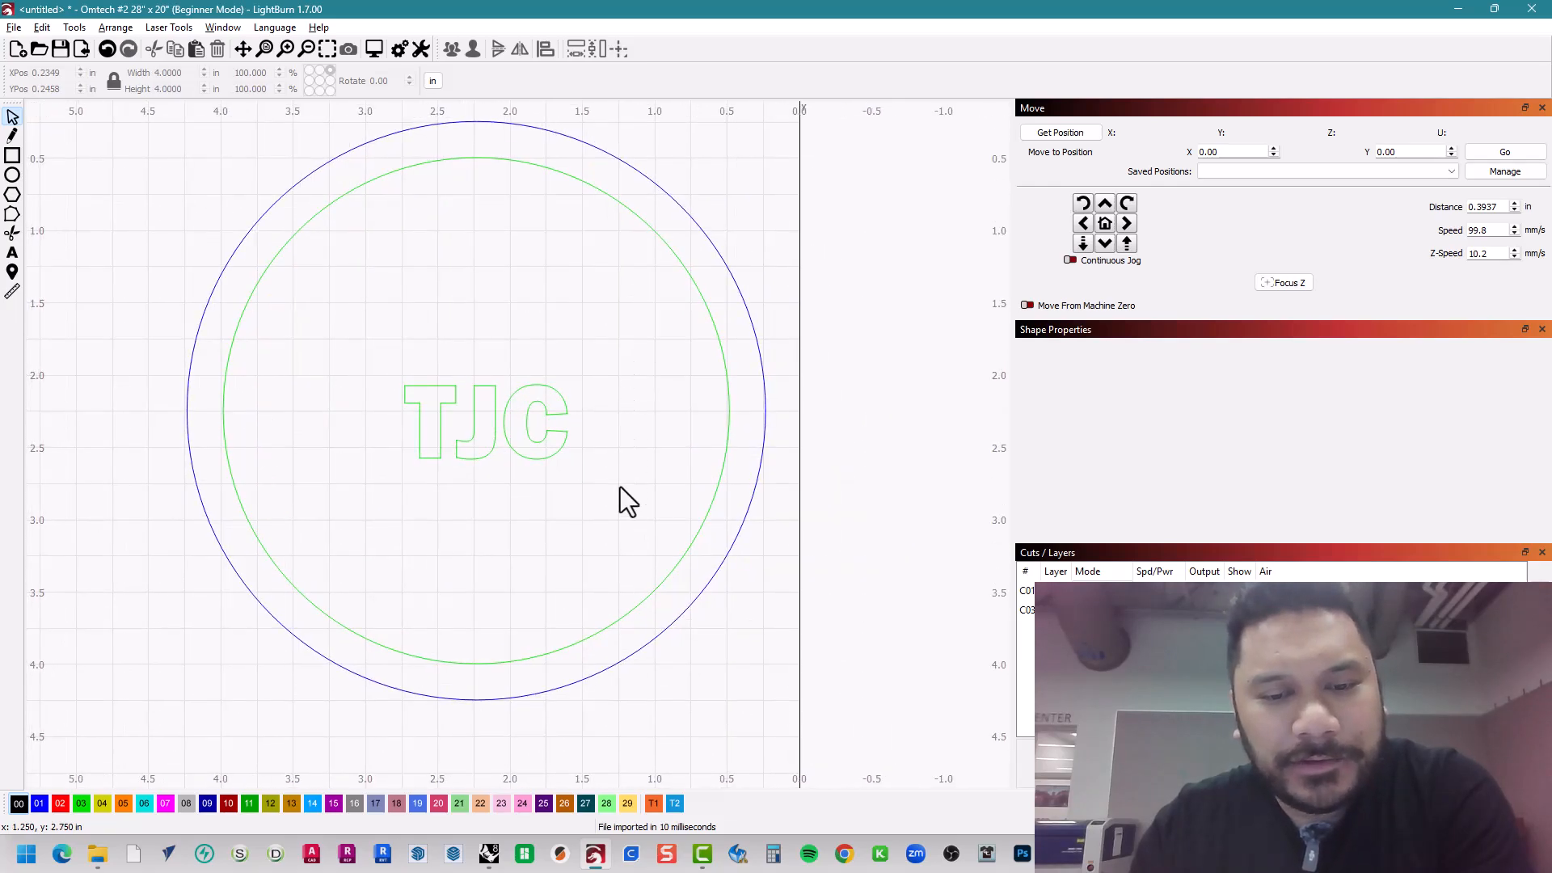
- Switch to Rhino, check the Engrave and Cut layers by toggling their visibility, and return to LightBurn
left_click(488, 853)
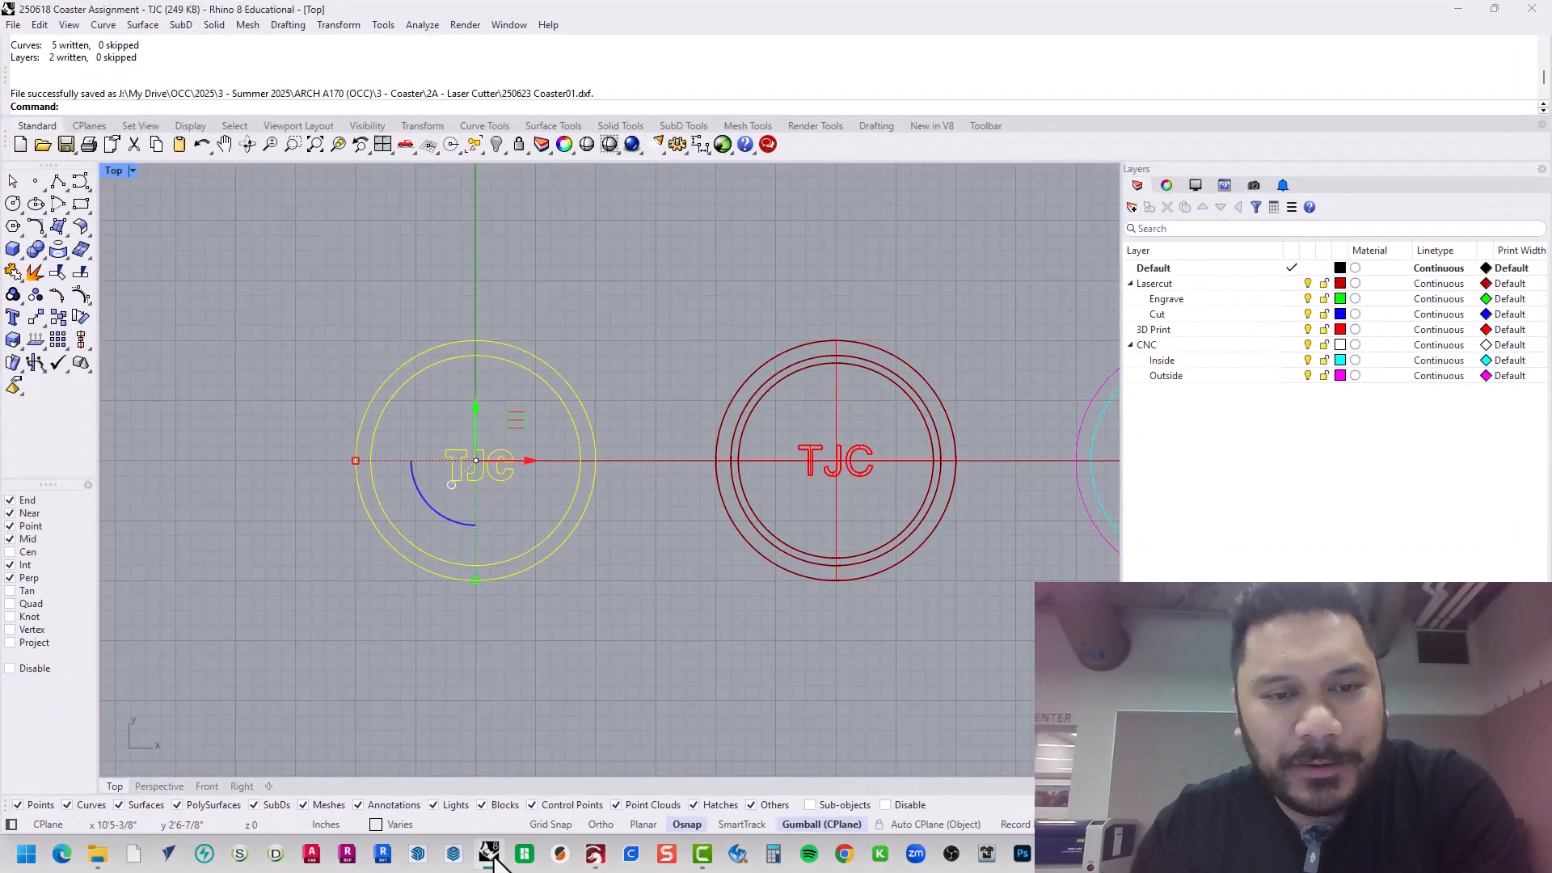
scroll(465, 461, "up", 3)
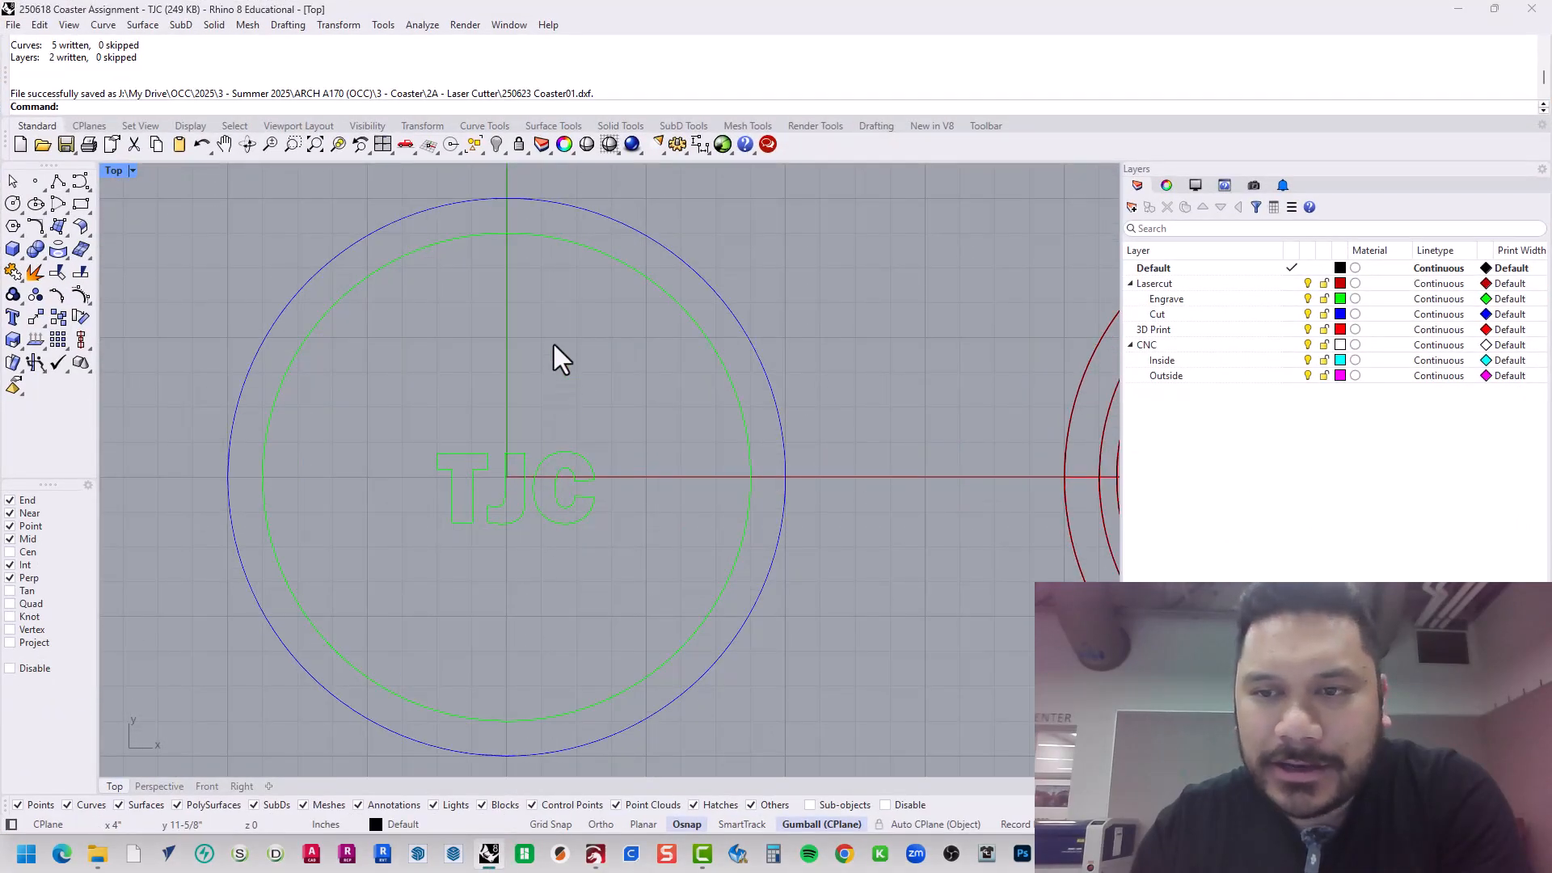
left_click(1258, 315)
left_click(1237, 285)
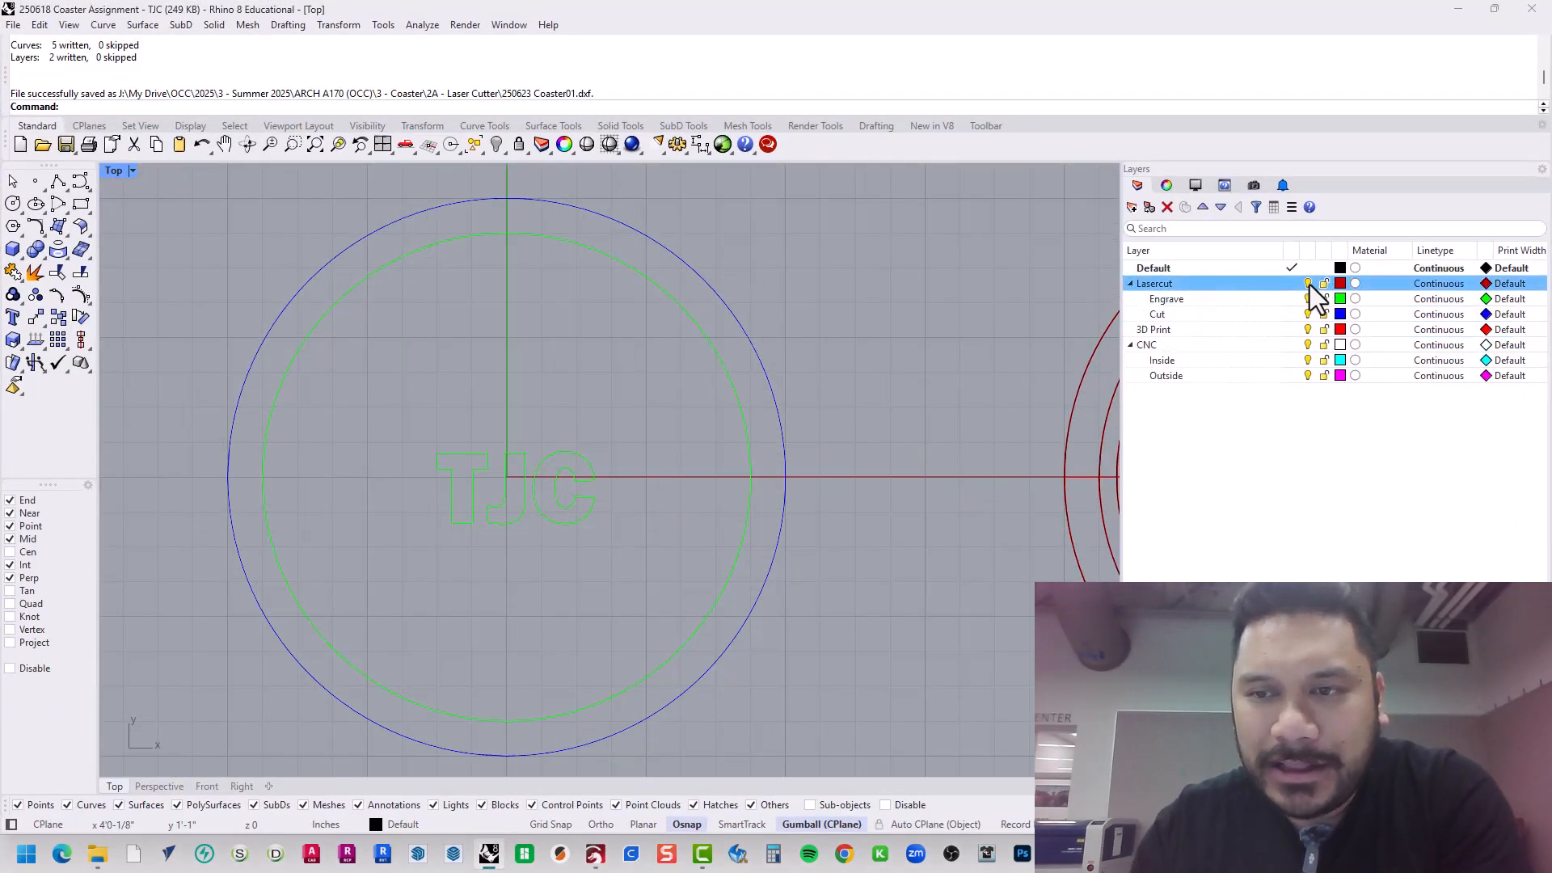
left_click(1164, 314)
left_click(1182, 300)
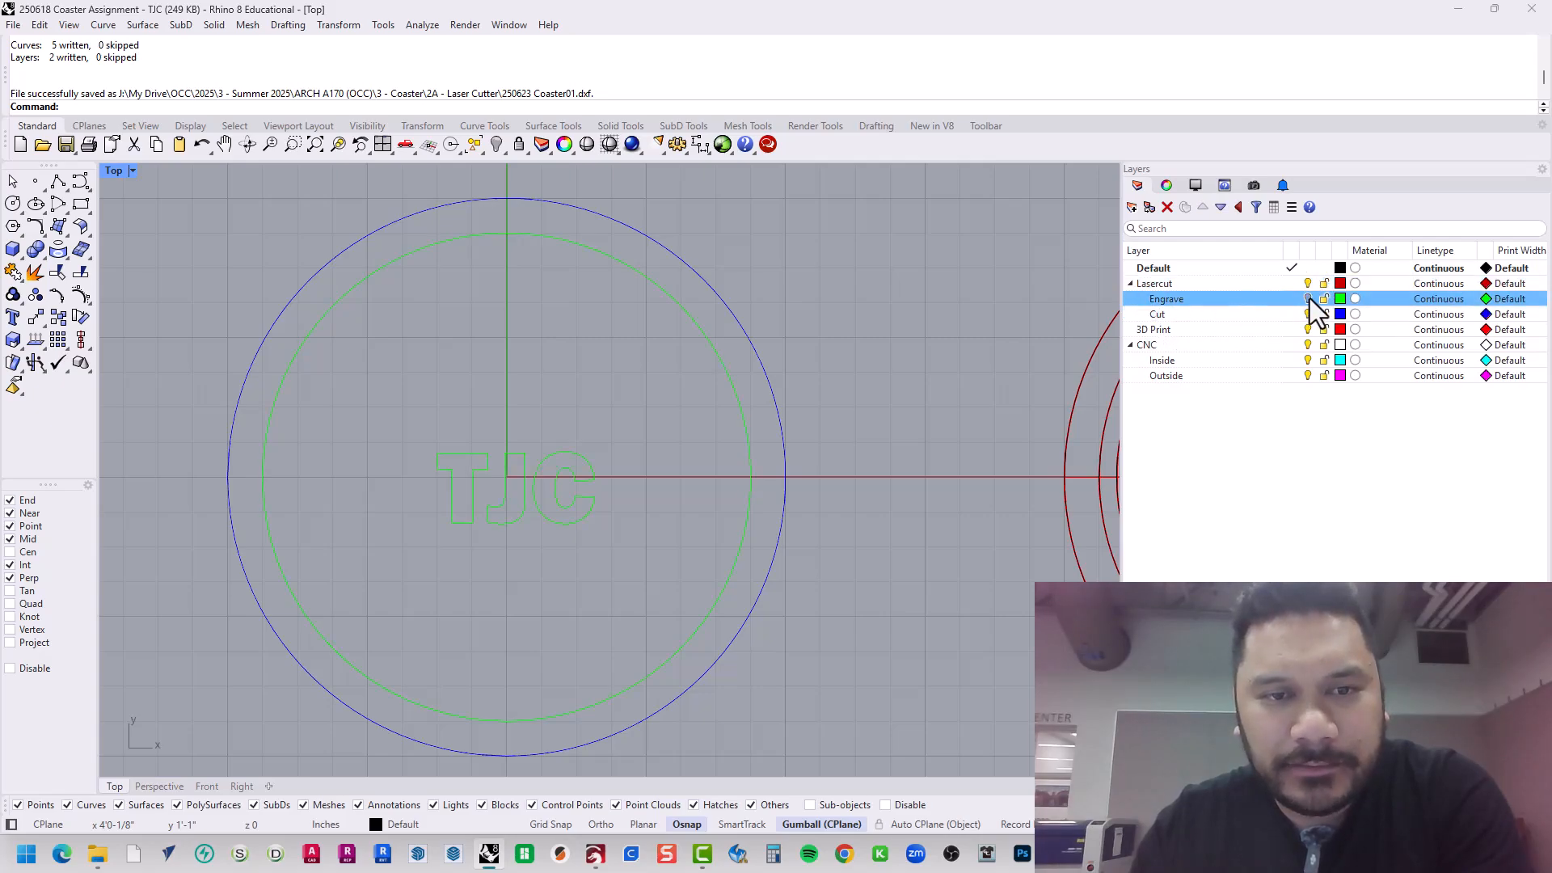
left_click(1161, 315)
left_click(1309, 314)
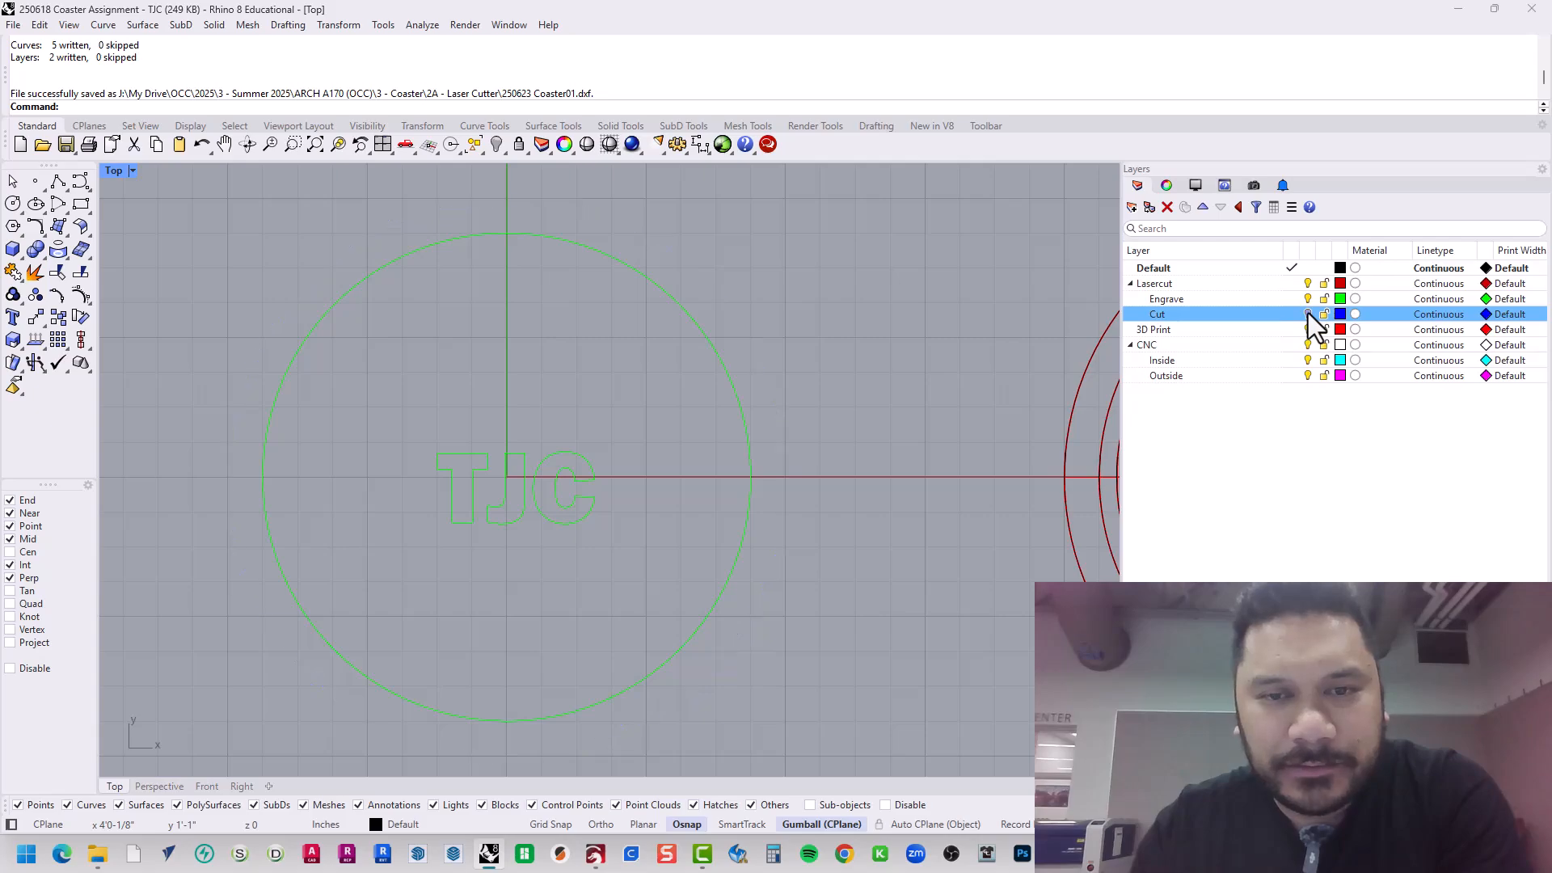
left_click(1308, 314)
left_click(1456, 12)
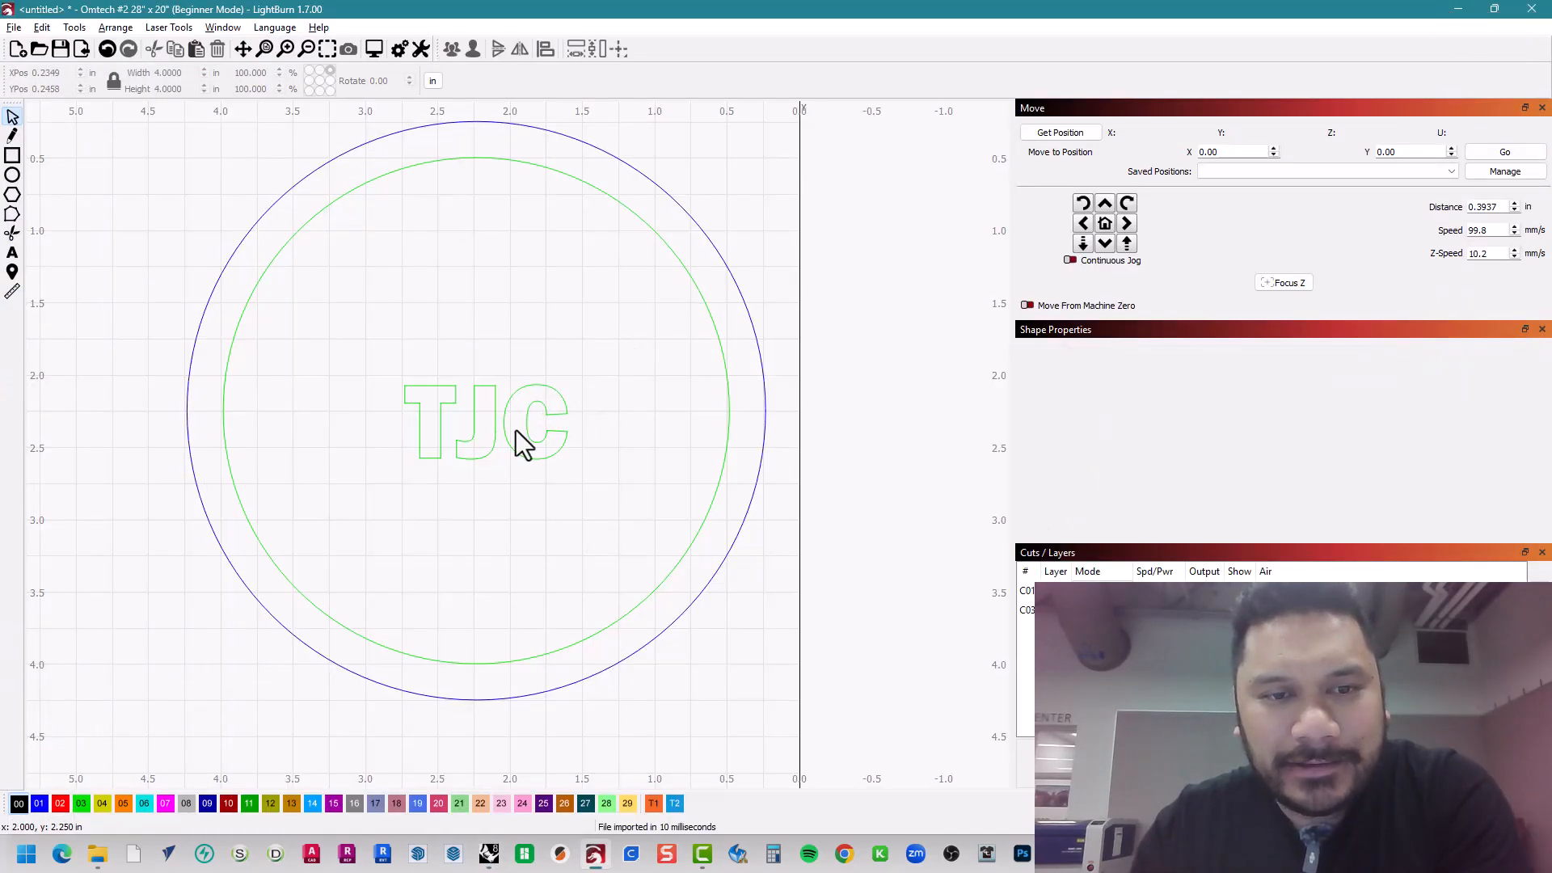
- Select the coaster with a crossing window to check its grouping, and clear the selection
left_click_drag(616, 458, 313, 183)
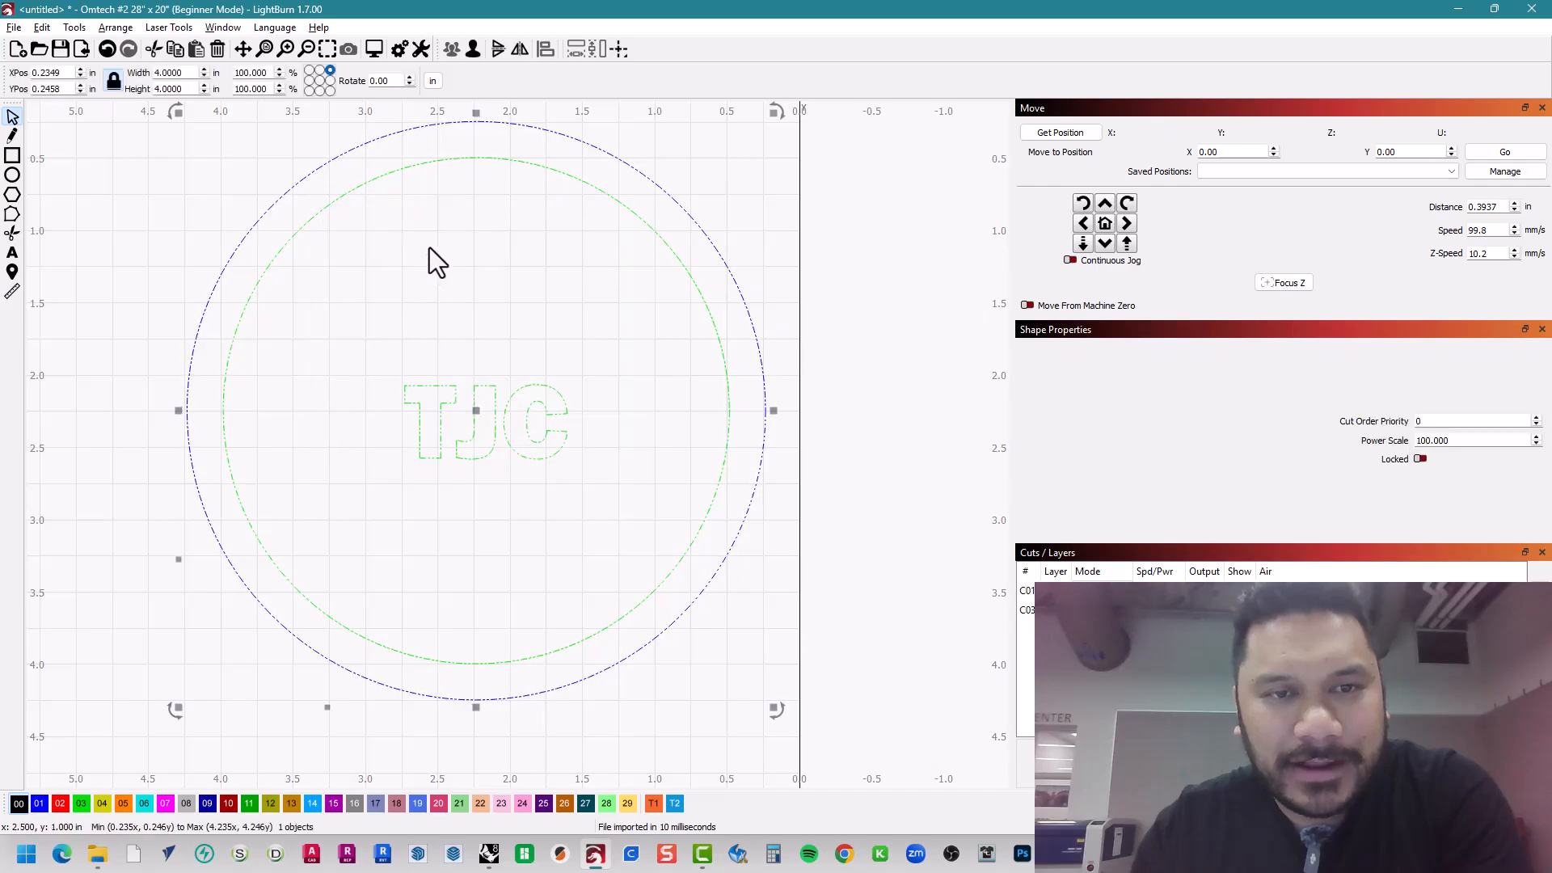
left_click(595, 212)
left_click(634, 165)
left_click(669, 158)
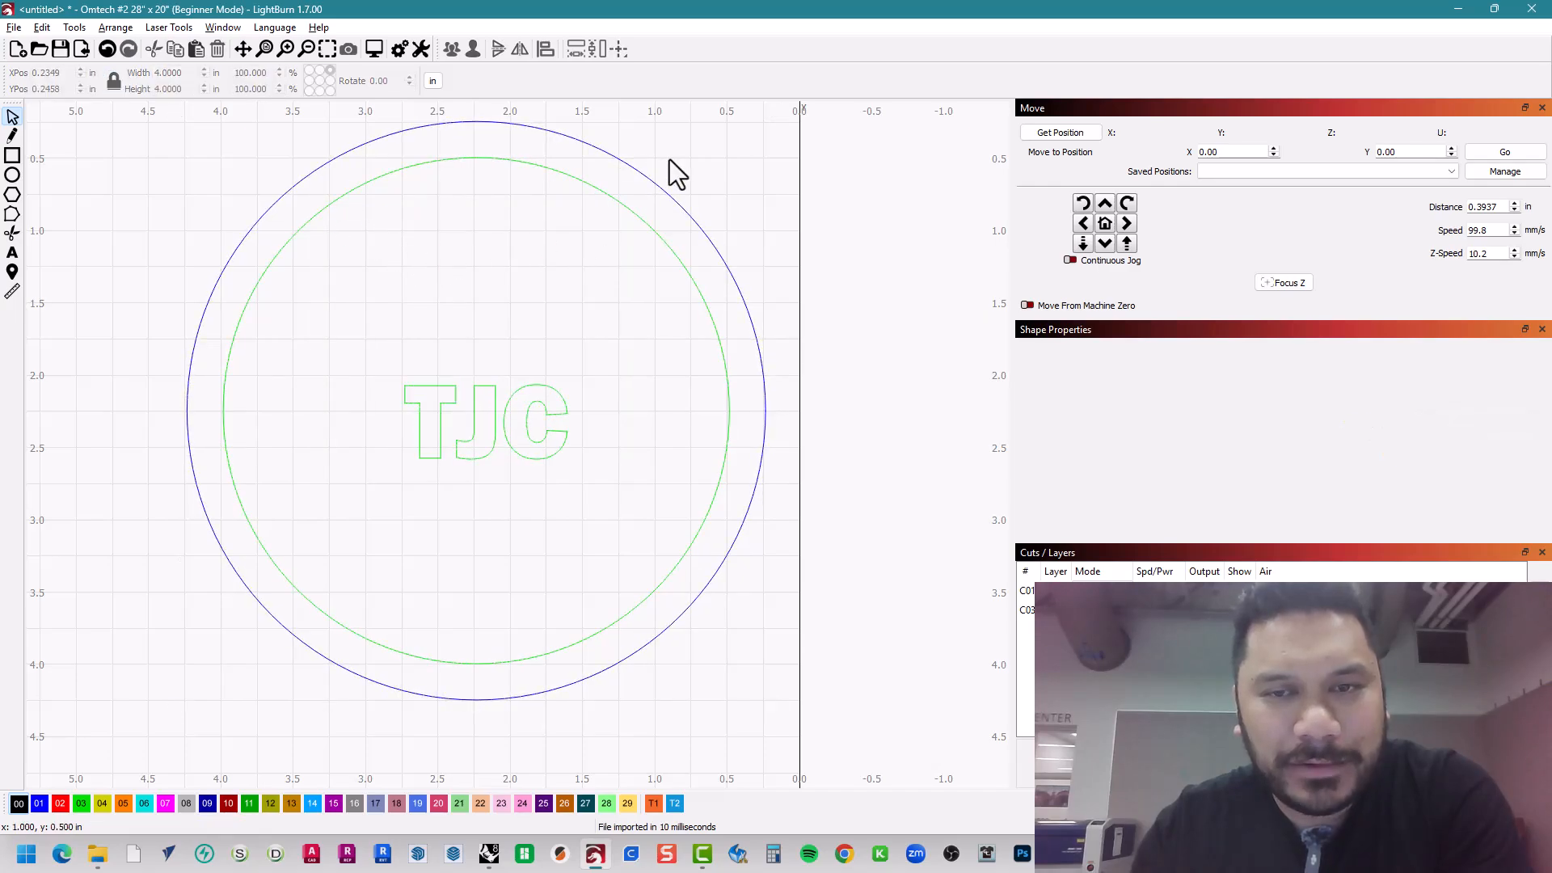
- Ungroup the imported coaster's circles and lettering, and clear the selection
left_click(655, 183)
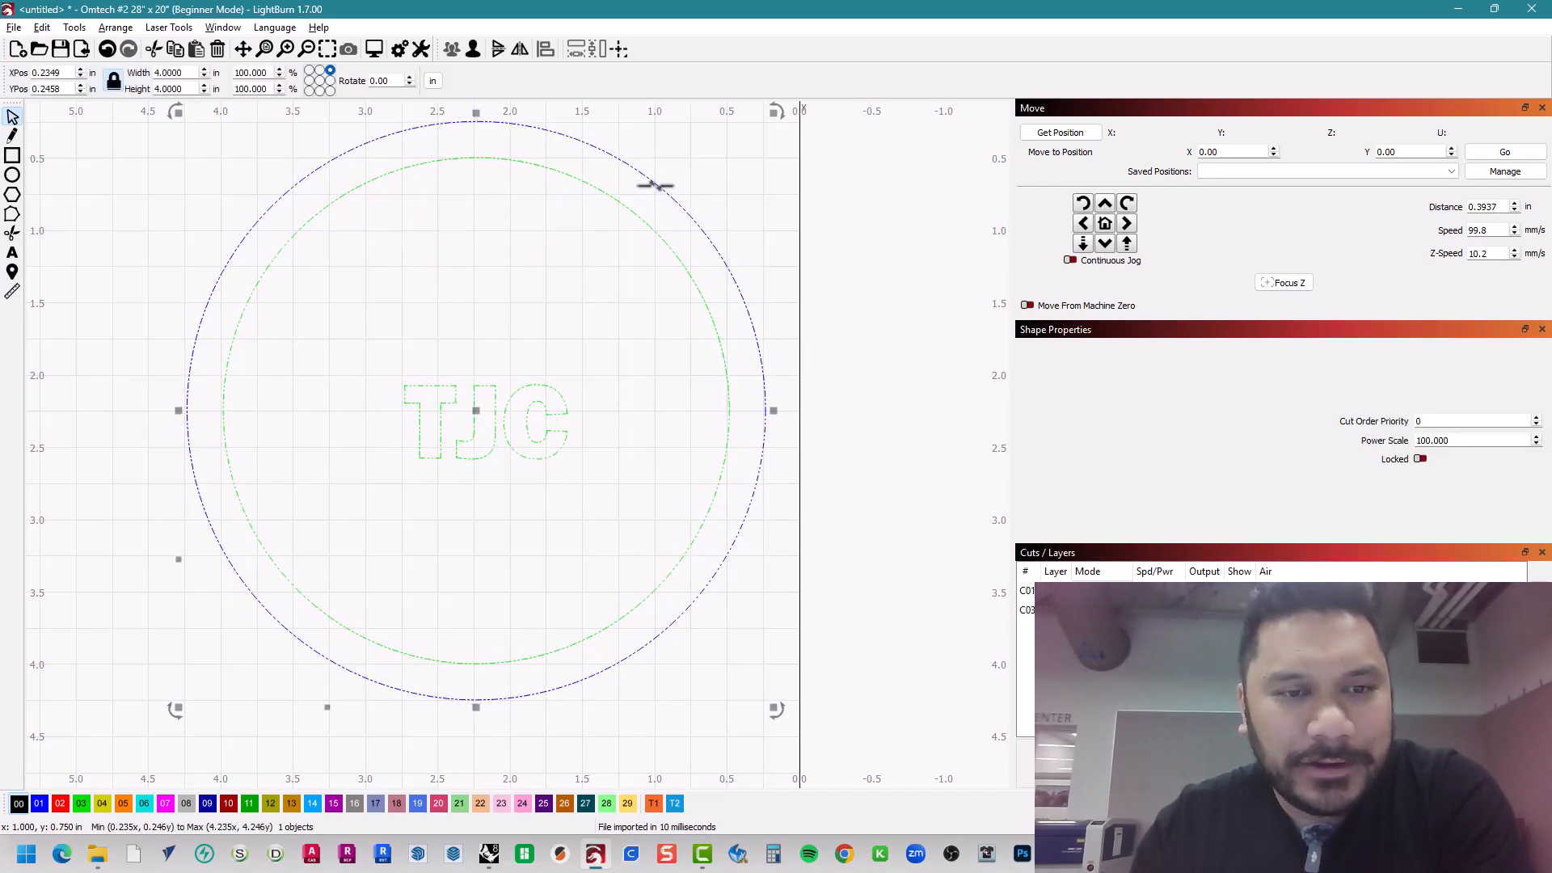
scroll(641, 441, "down", 2)
right_click(556, 434)
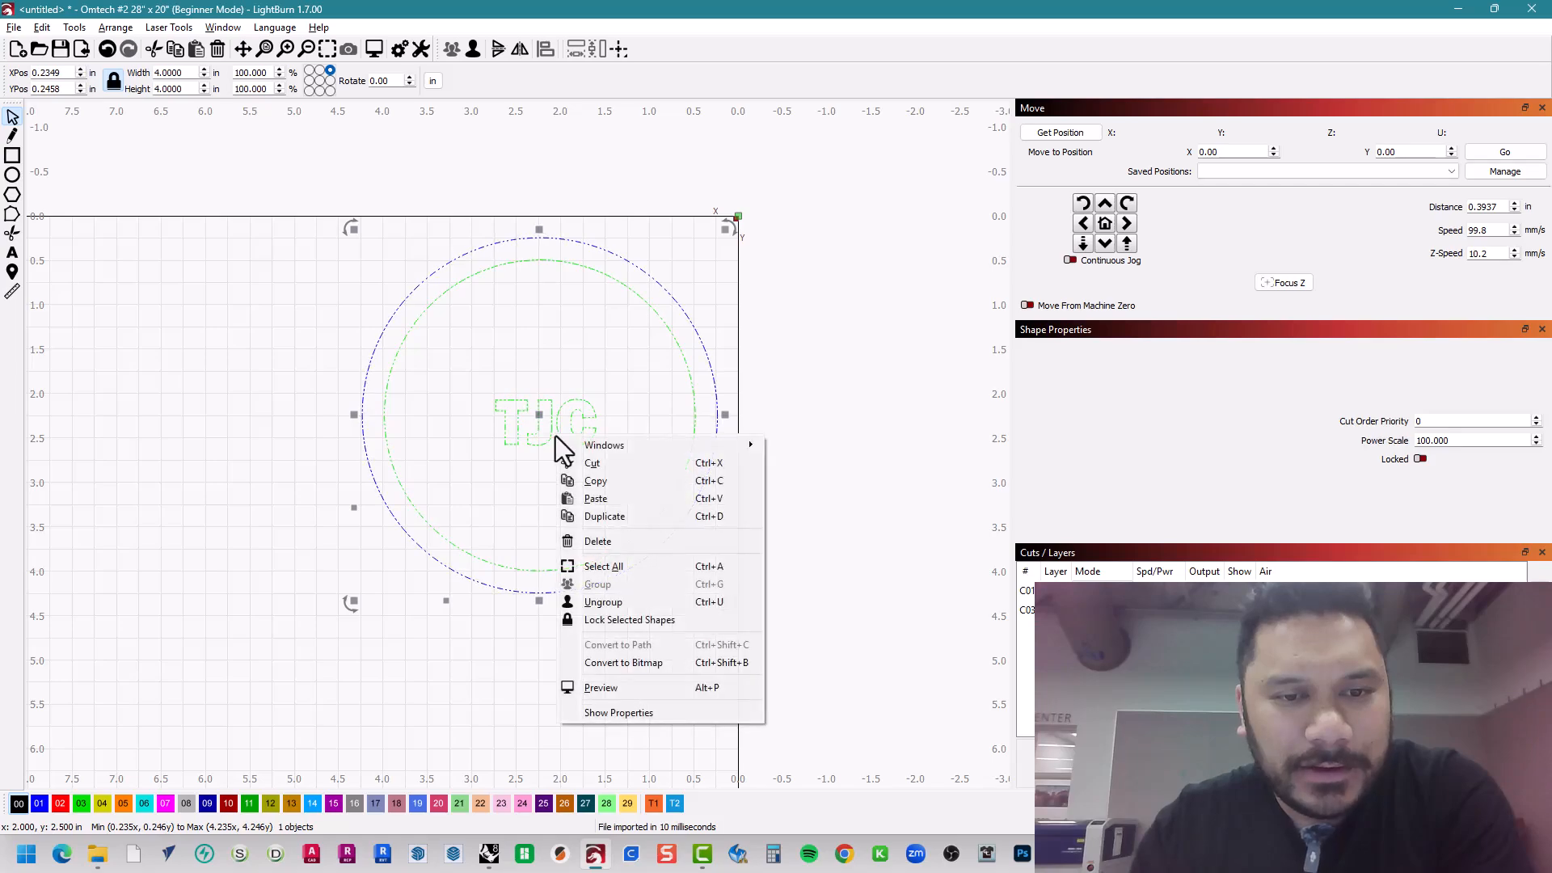
left_click(613, 603)
left_click(616, 599)
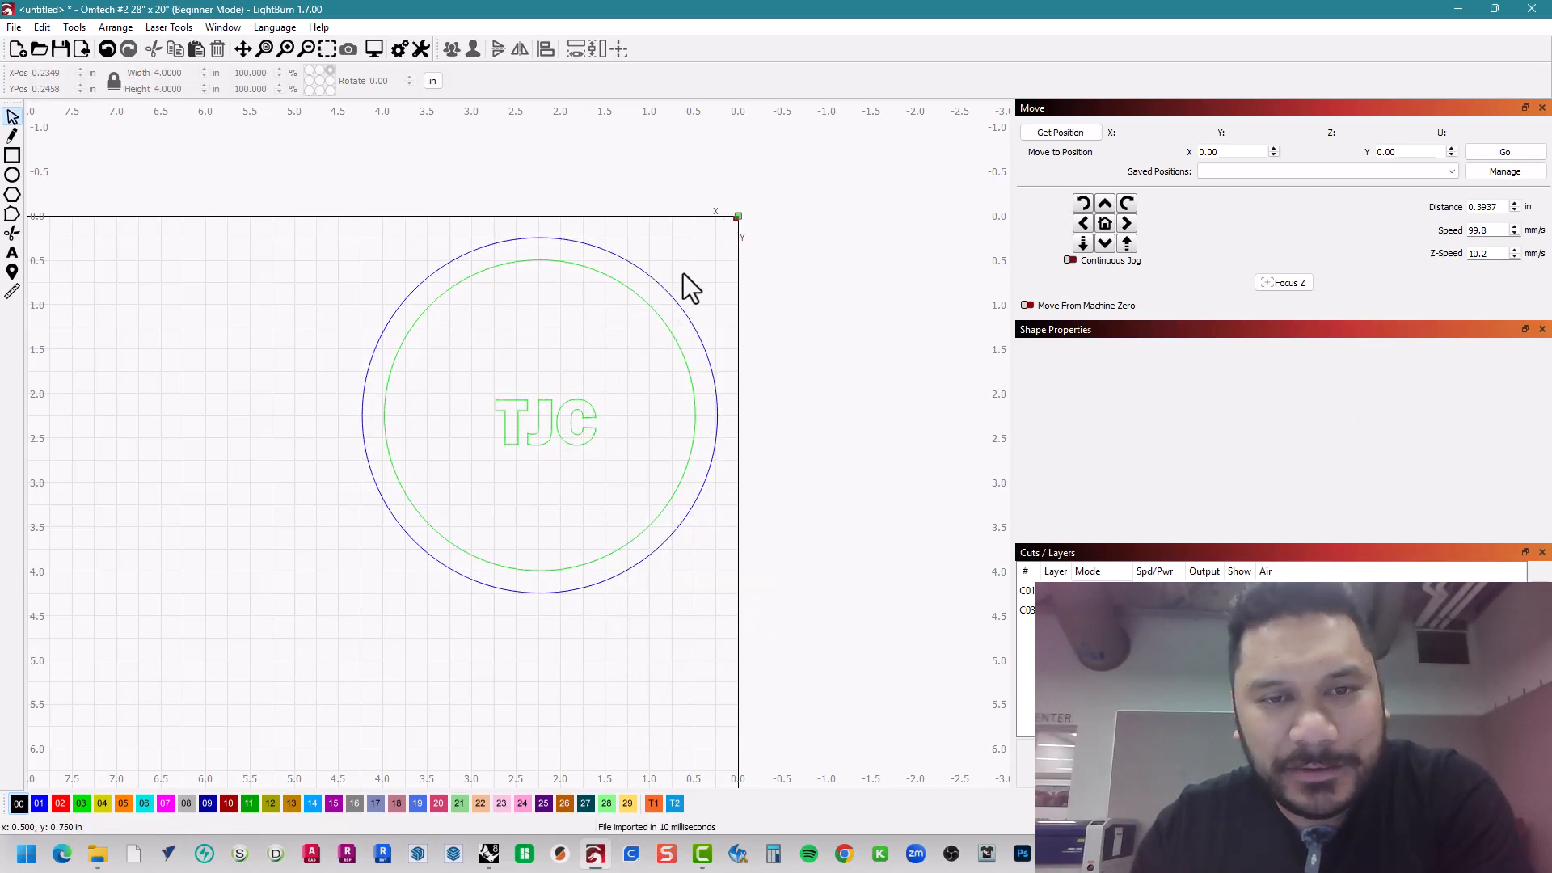
- Select the inner green circle together with the TJC lettering using a crossing window, and clear the selection
left_click_drag(608, 461, 430, 298)
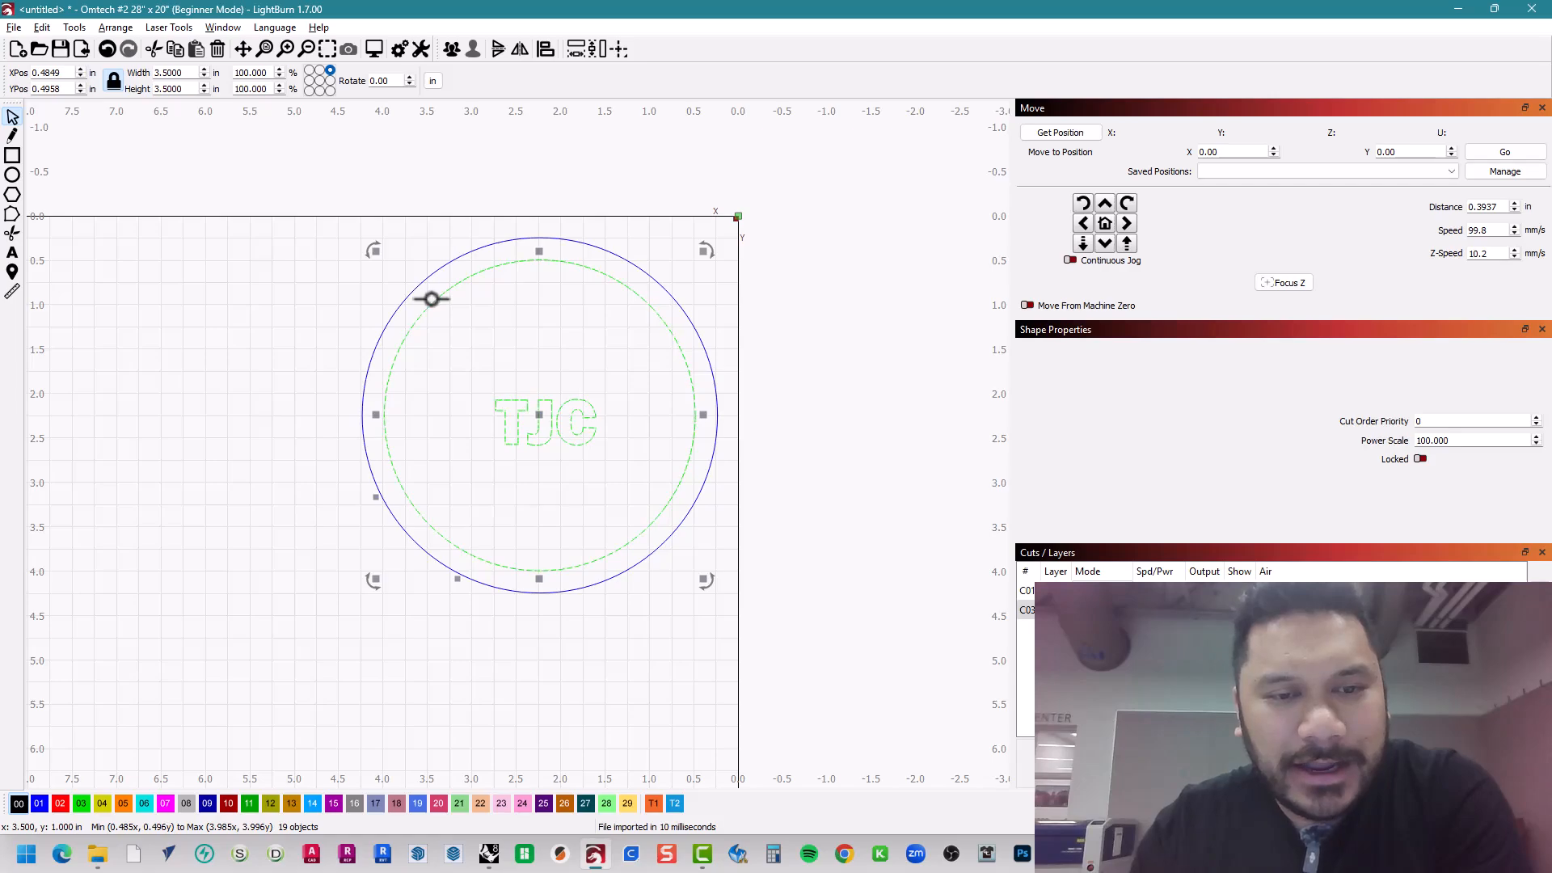
left_click_drag(613, 464, 428, 293)
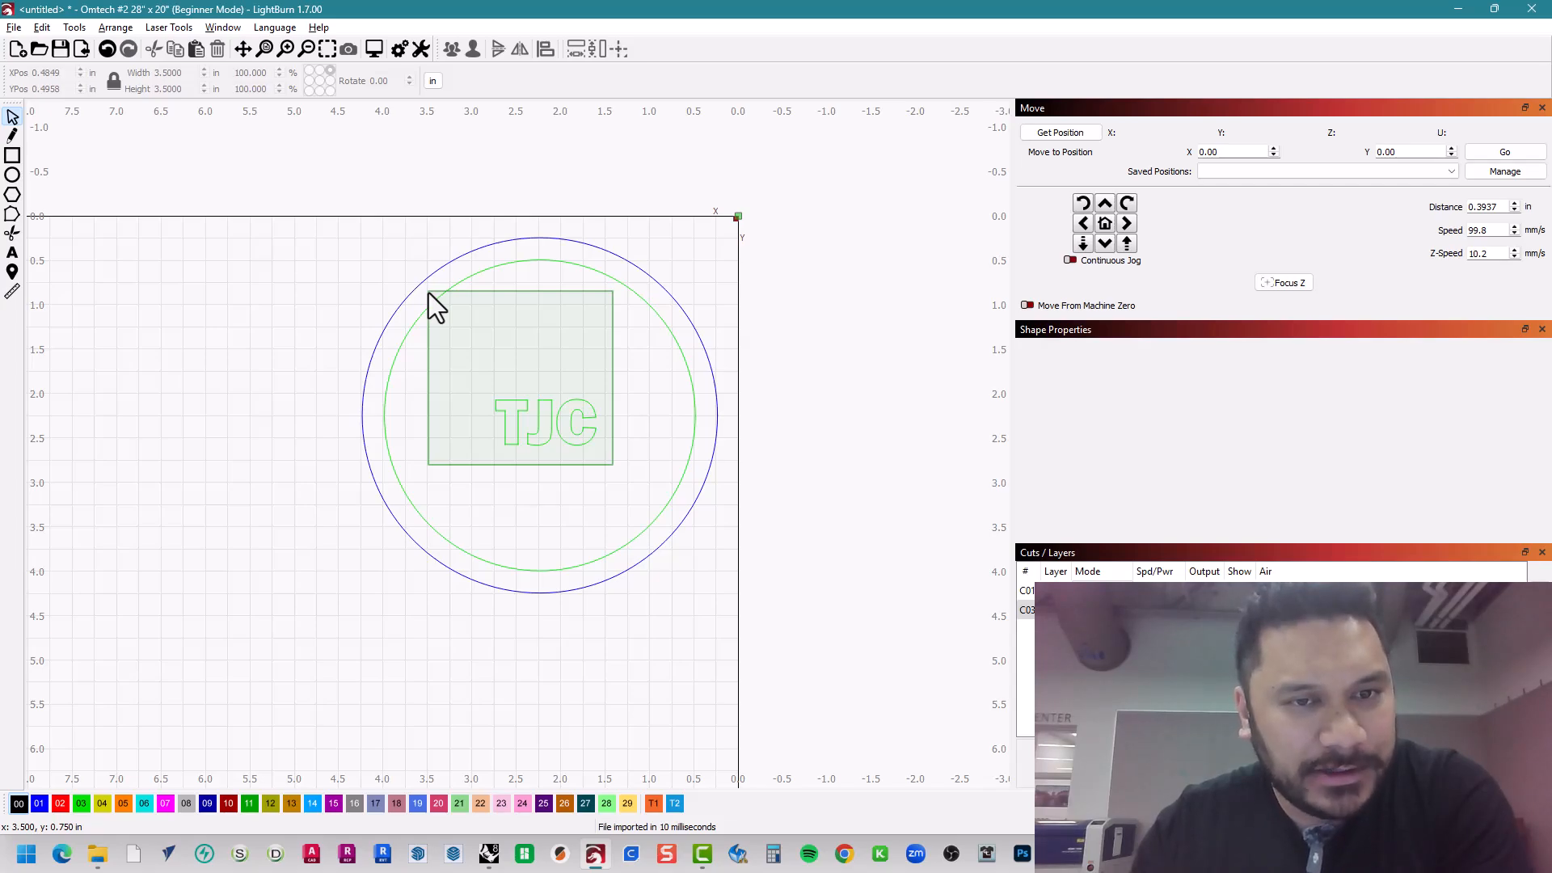
left_click_drag(429, 292, 430, 292)
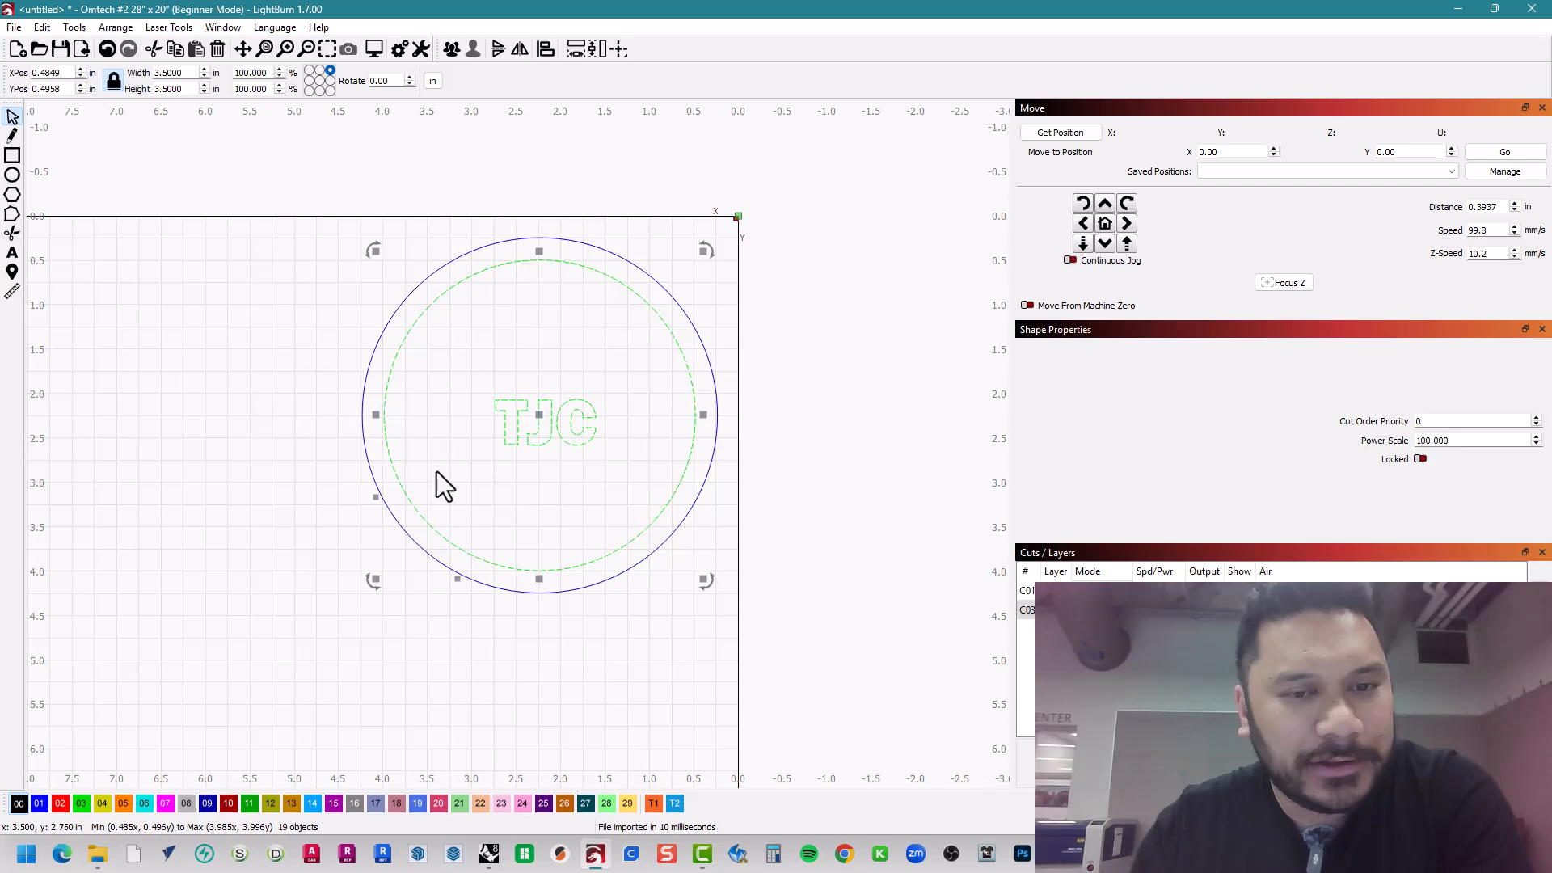
left_click(469, 468)
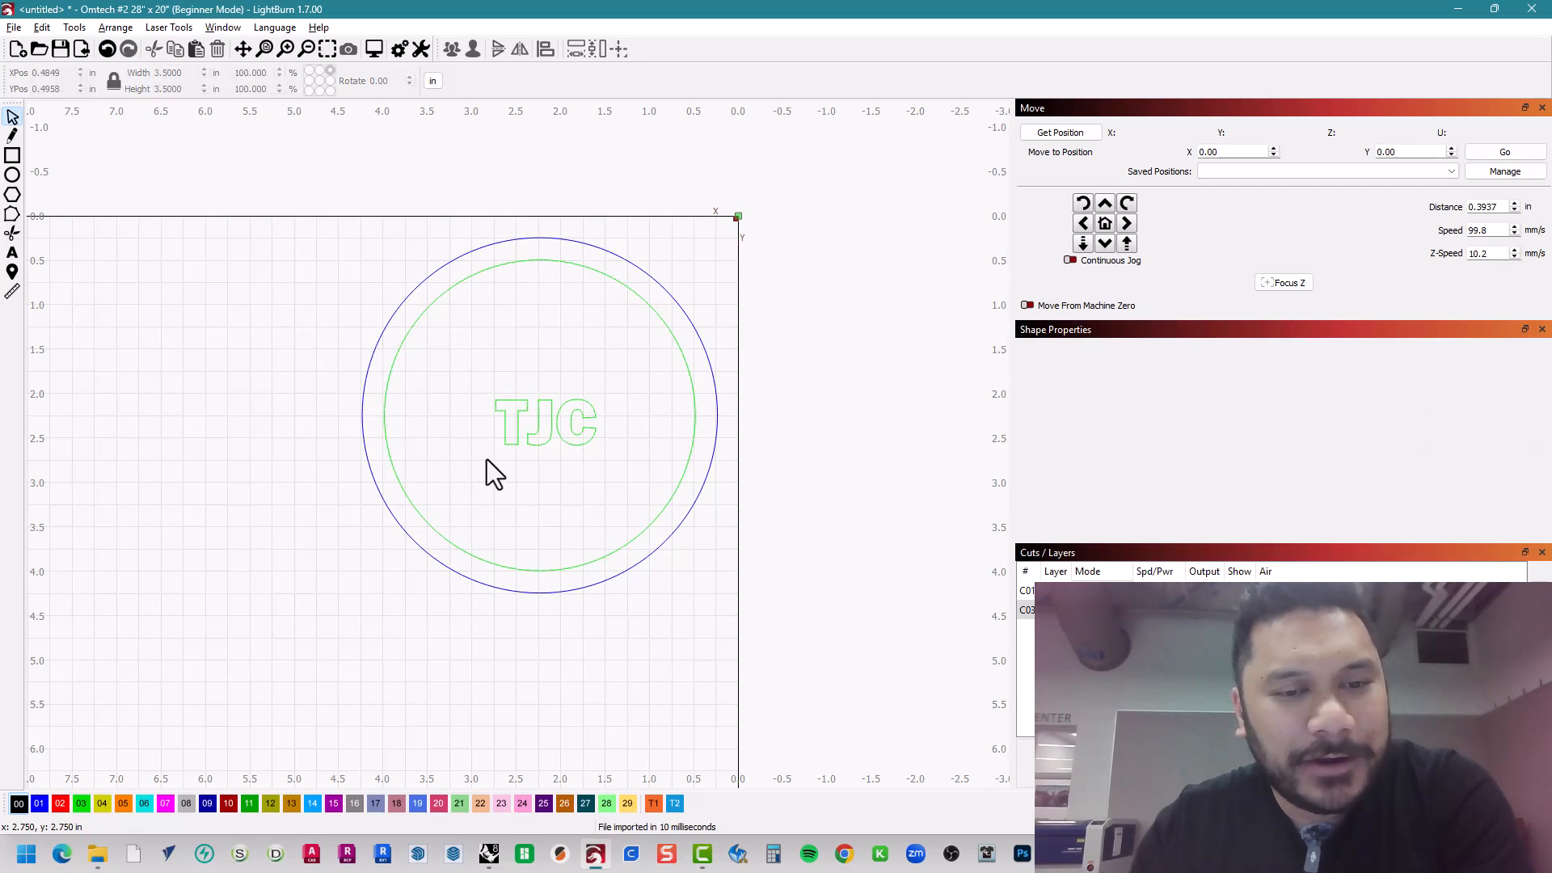
- Select only the TJC lettering with an enclosing window, and clear the selection
left_click_drag(484, 459, 657, 294)
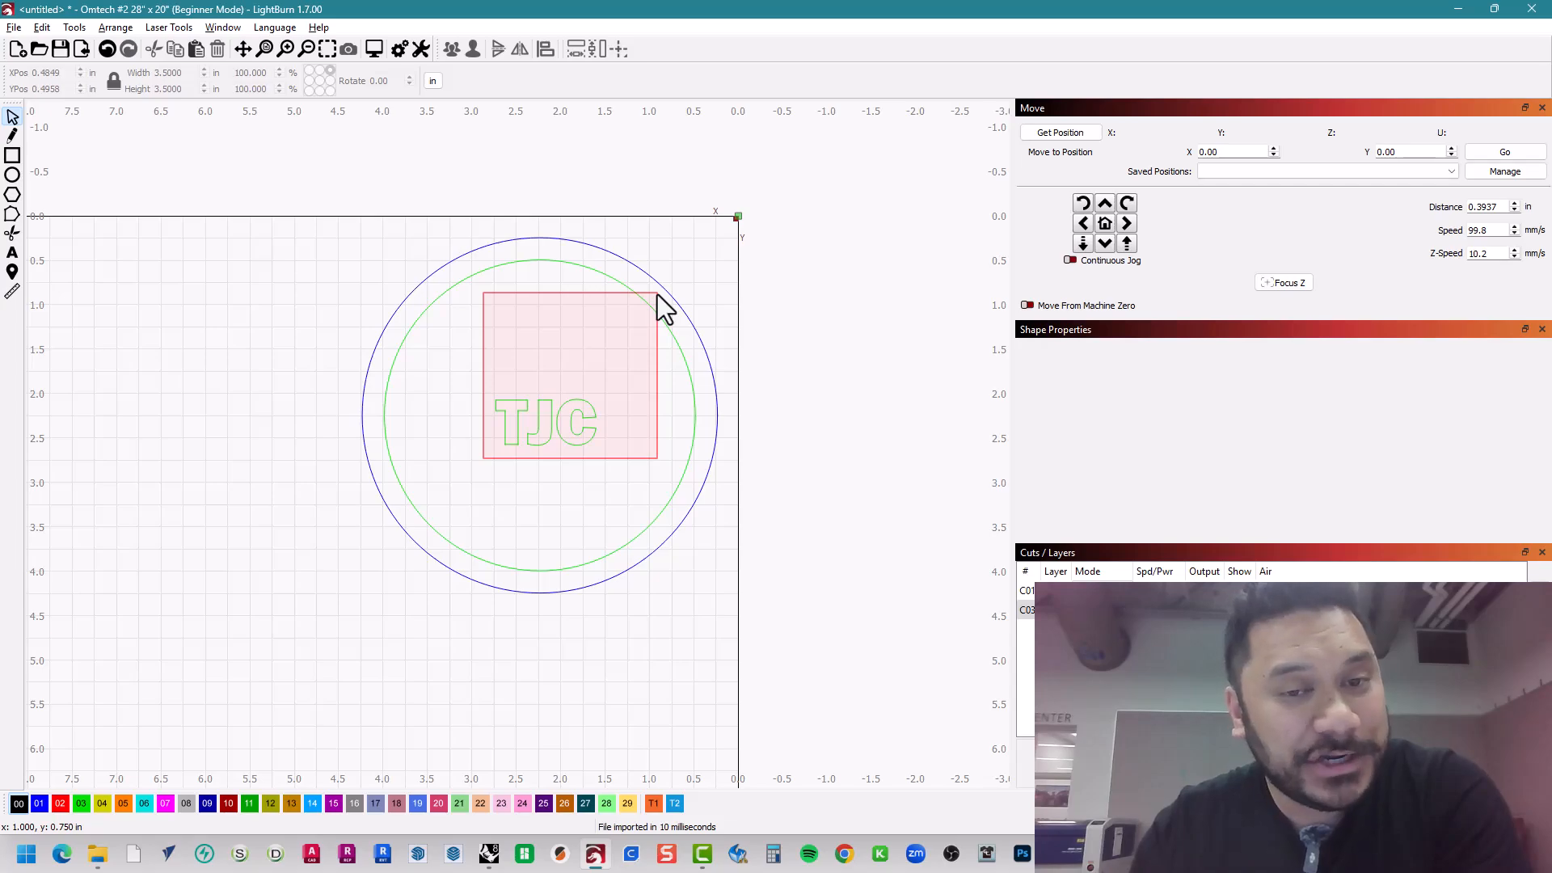
left_click_drag(657, 294, 658, 294)
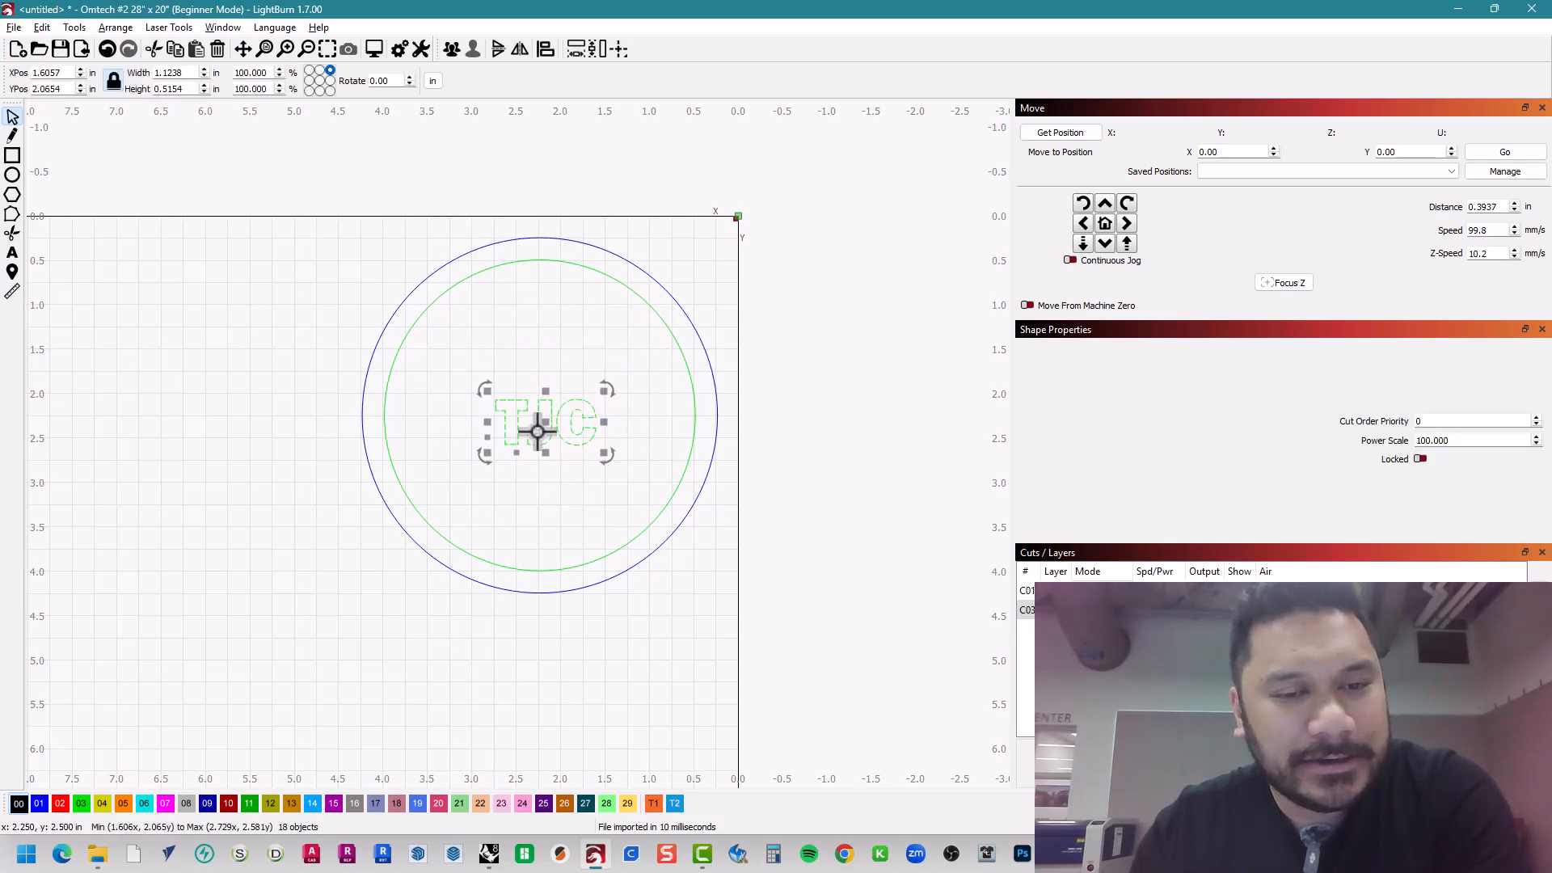
left_click(623, 485)
- Compare crossing and enclosing window selections again around the TJC lettering, leaving nothing selected
left_click_drag(613, 461, 421, 301)
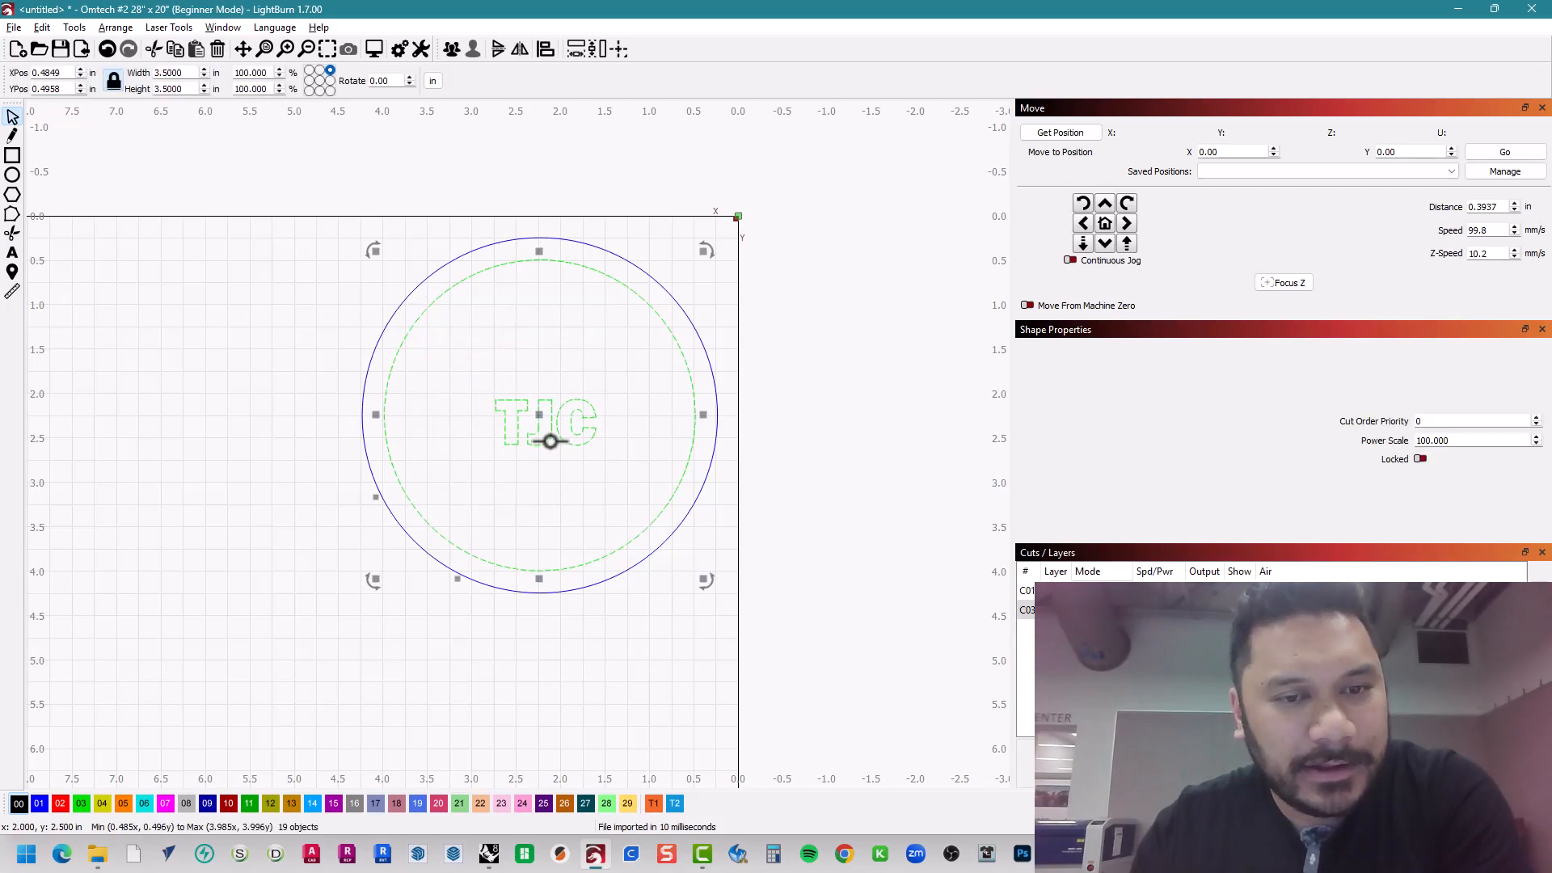
left_click_drag(488, 455, 632, 365)
left_click(505, 460)
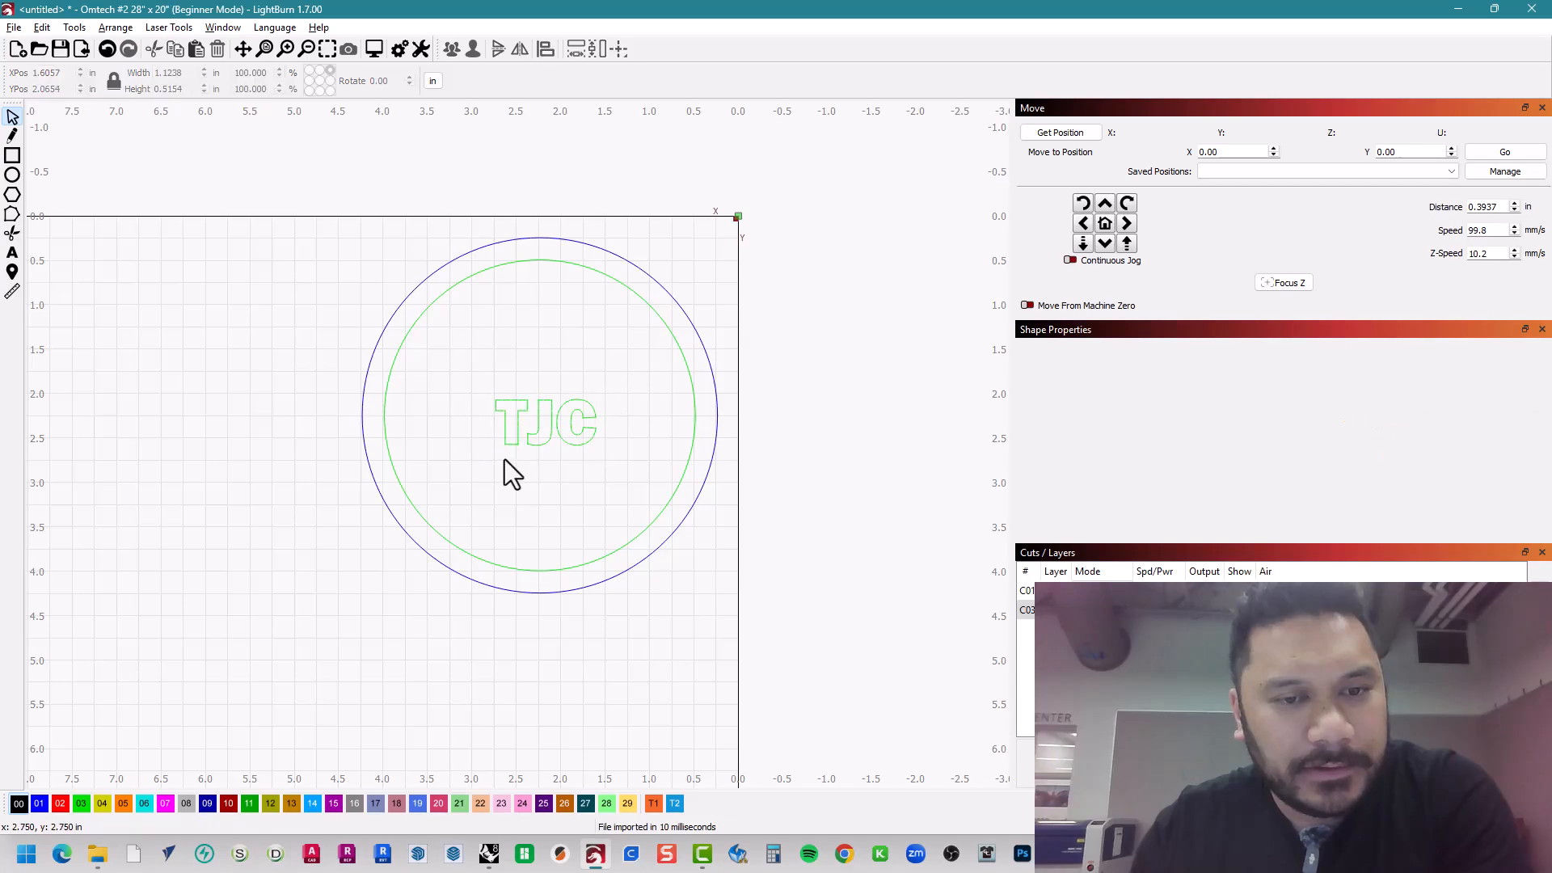
left_click_drag(487, 458, 675, 303)
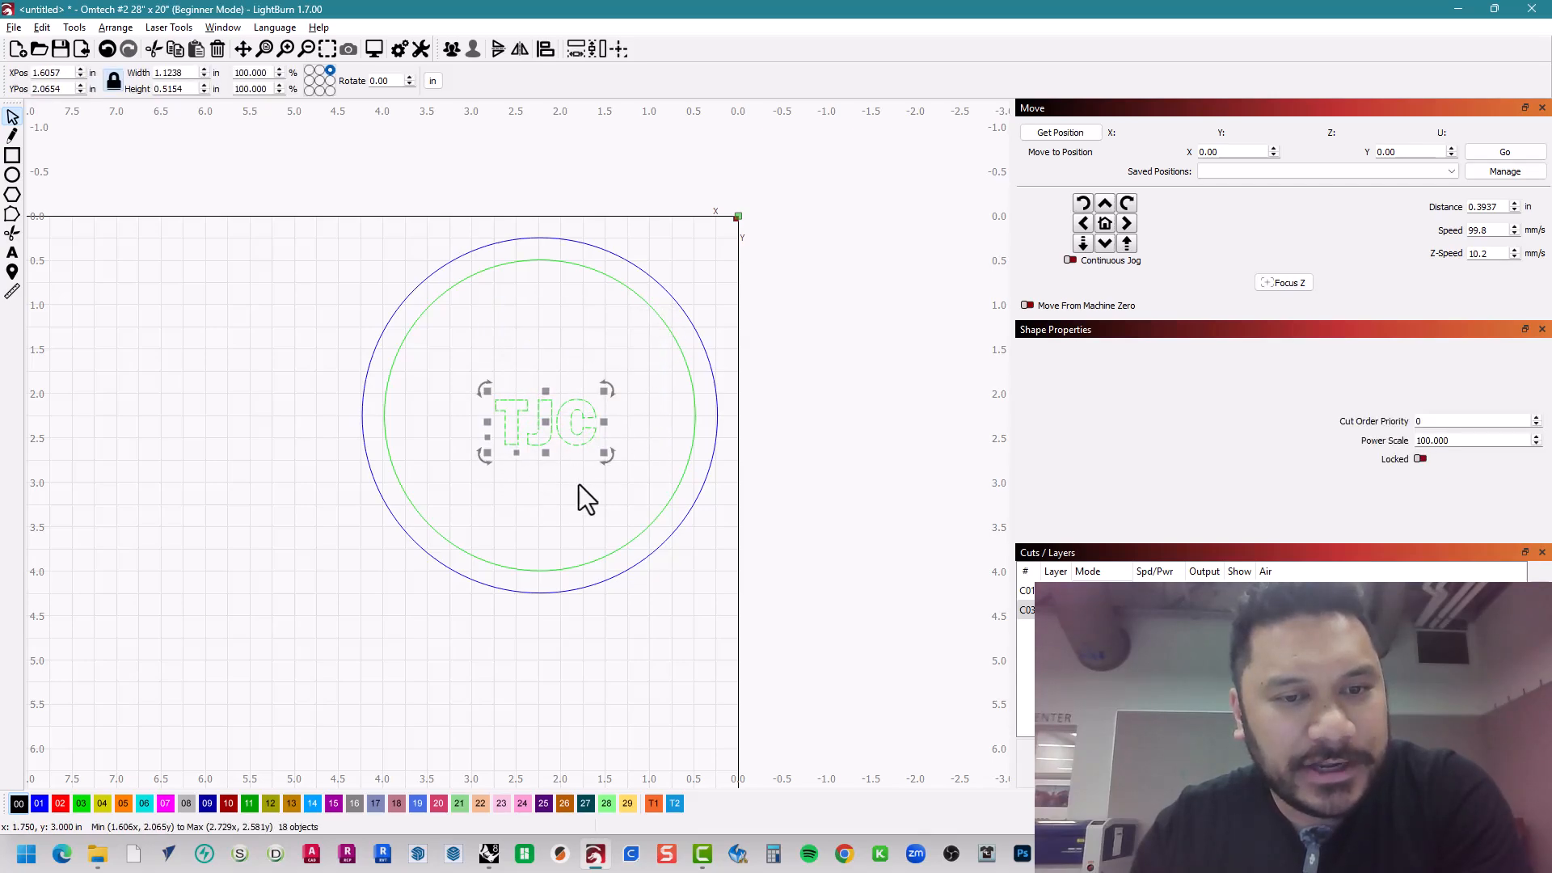
left_click(580, 506)
left_click_drag(511, 441, 866, 116)
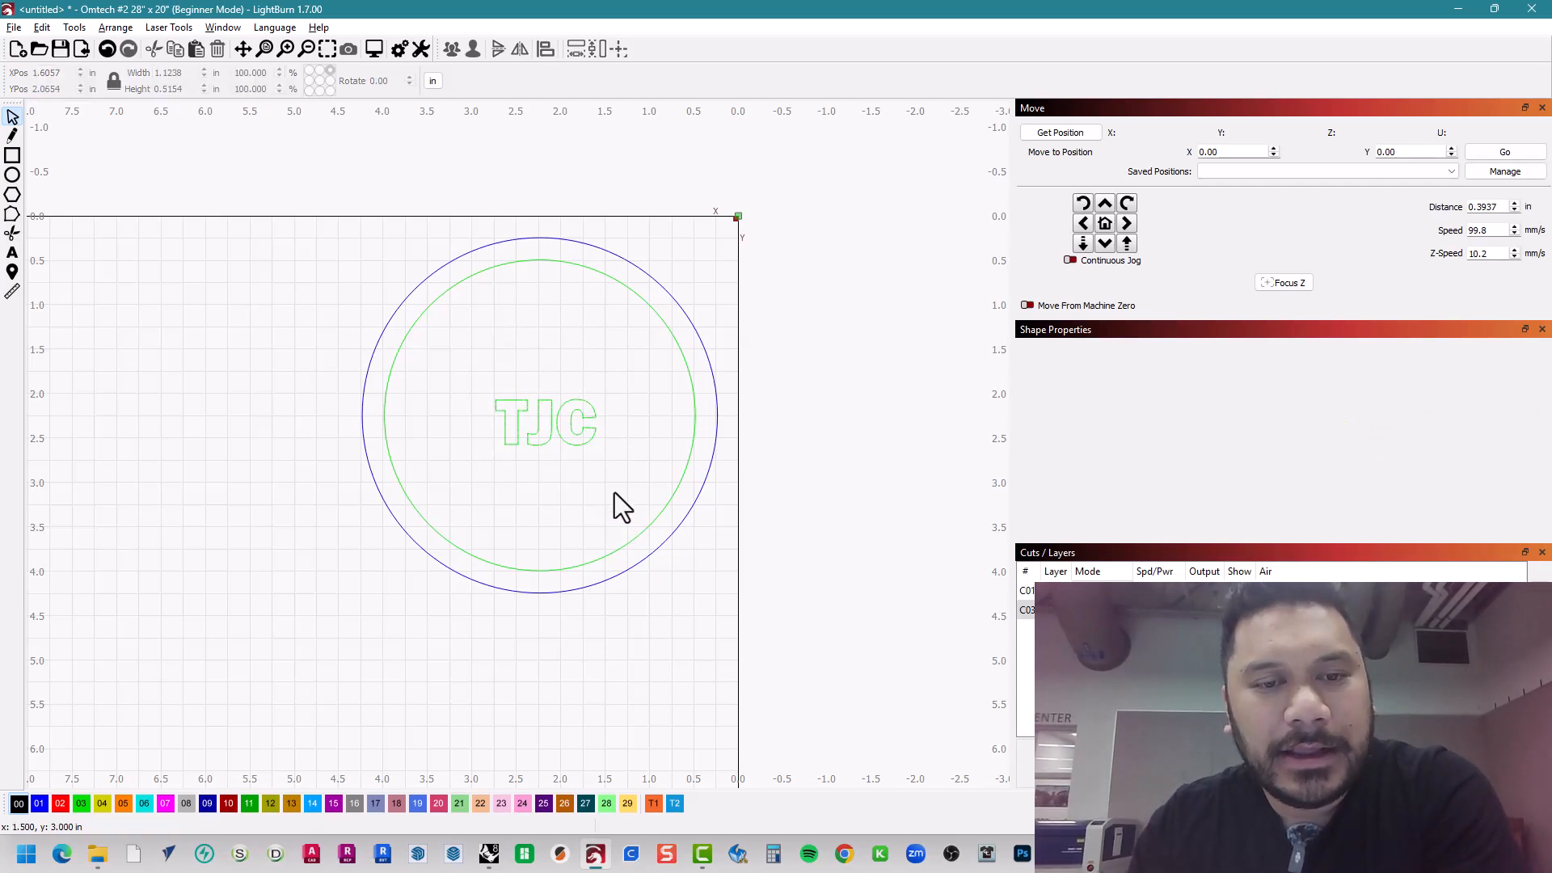
left_click_drag(617, 490, 409, 313)
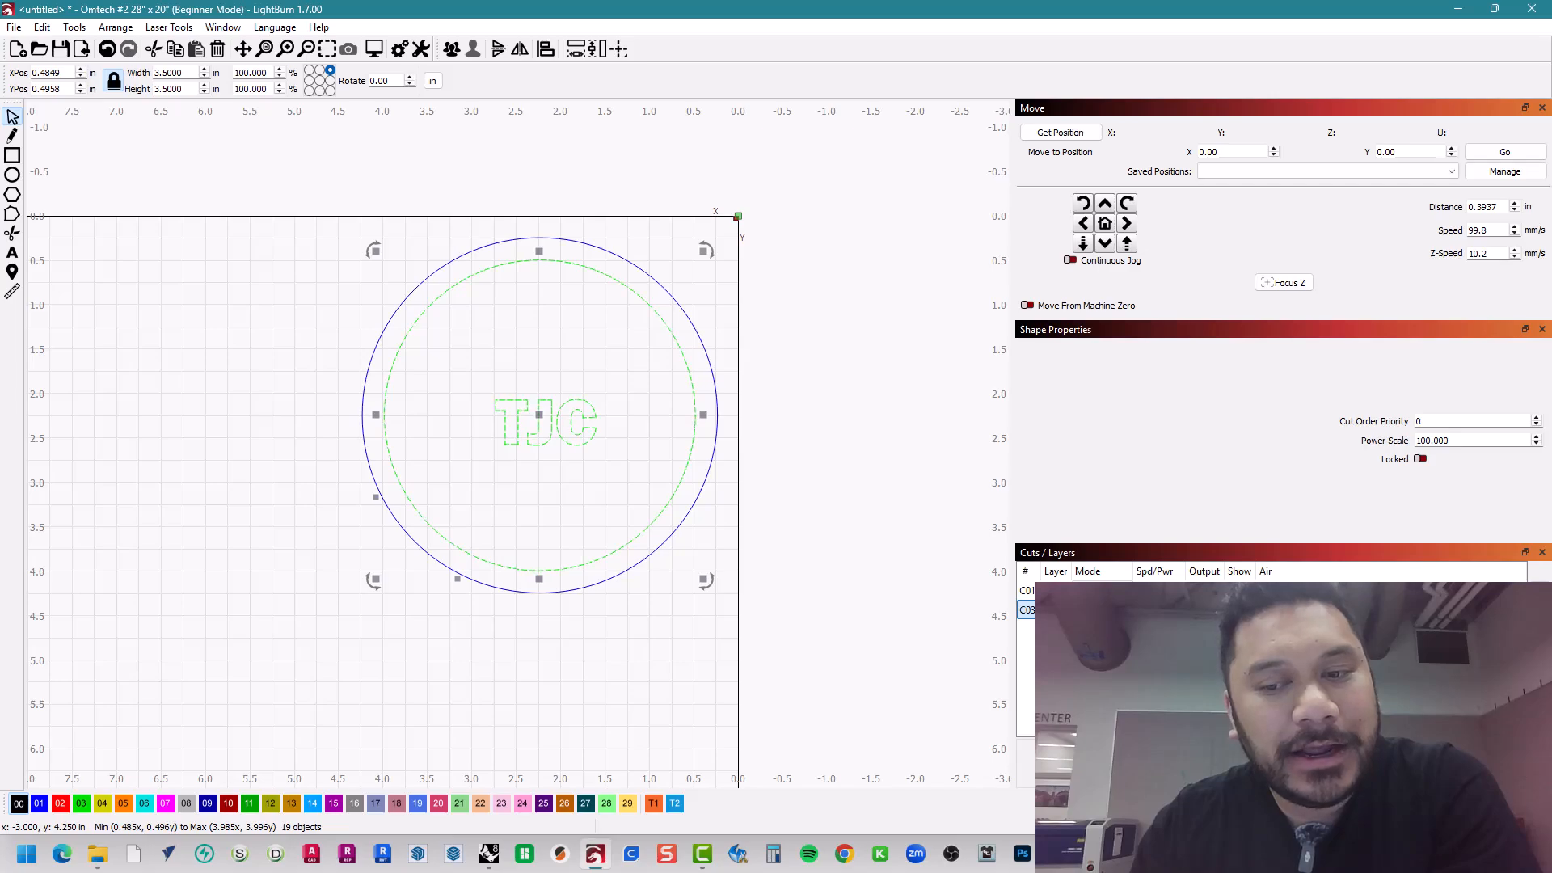
left_click(814, 674)
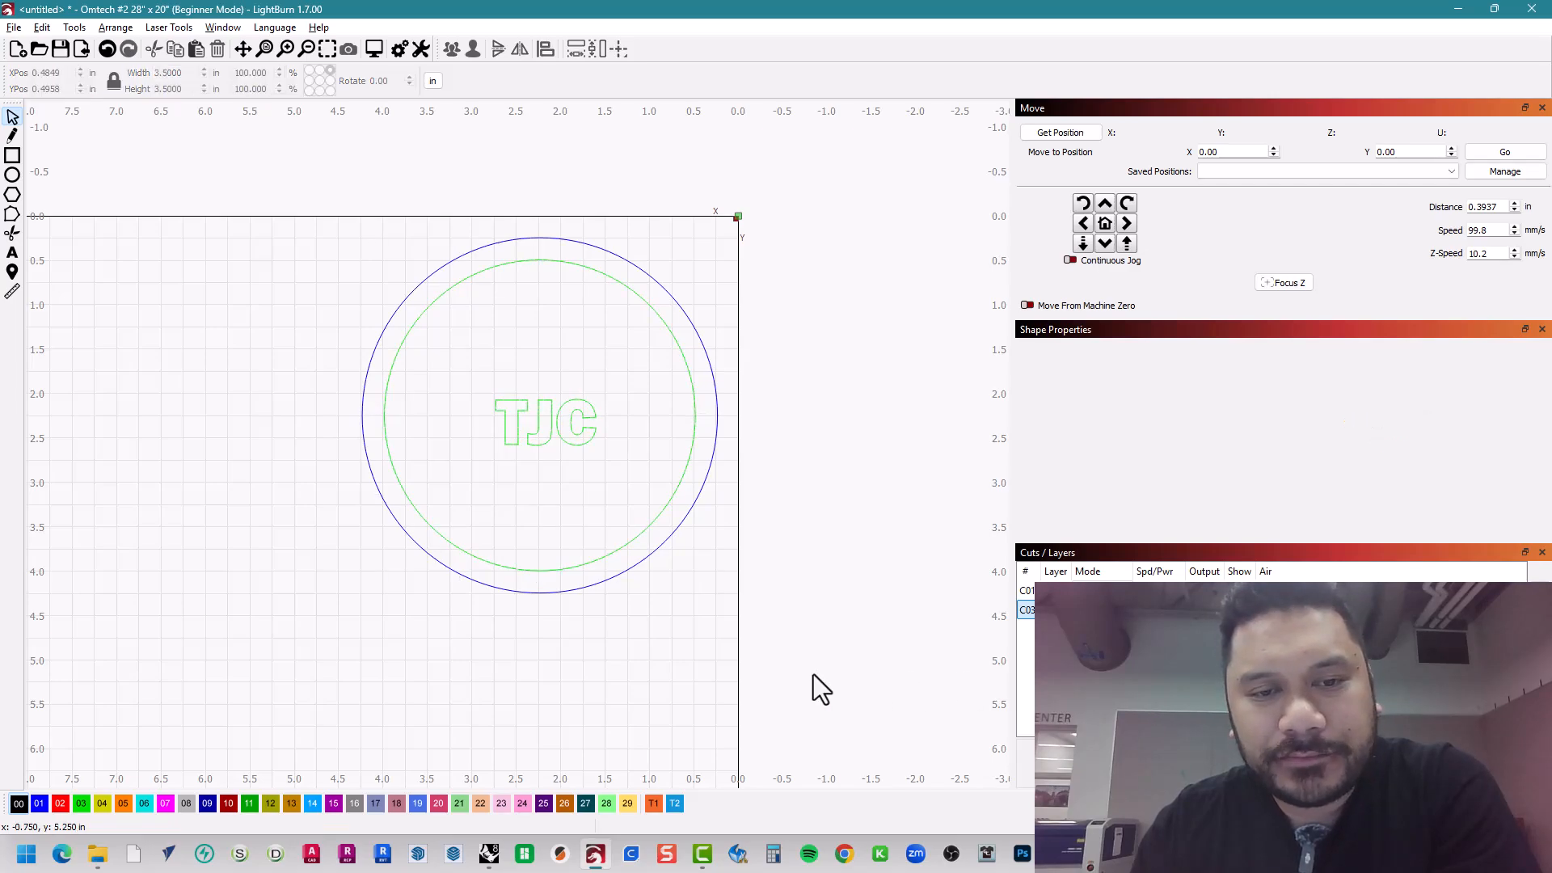
- Assign the inner green circle to the magenta layer 07 and clear the selection
left_click(664, 508)
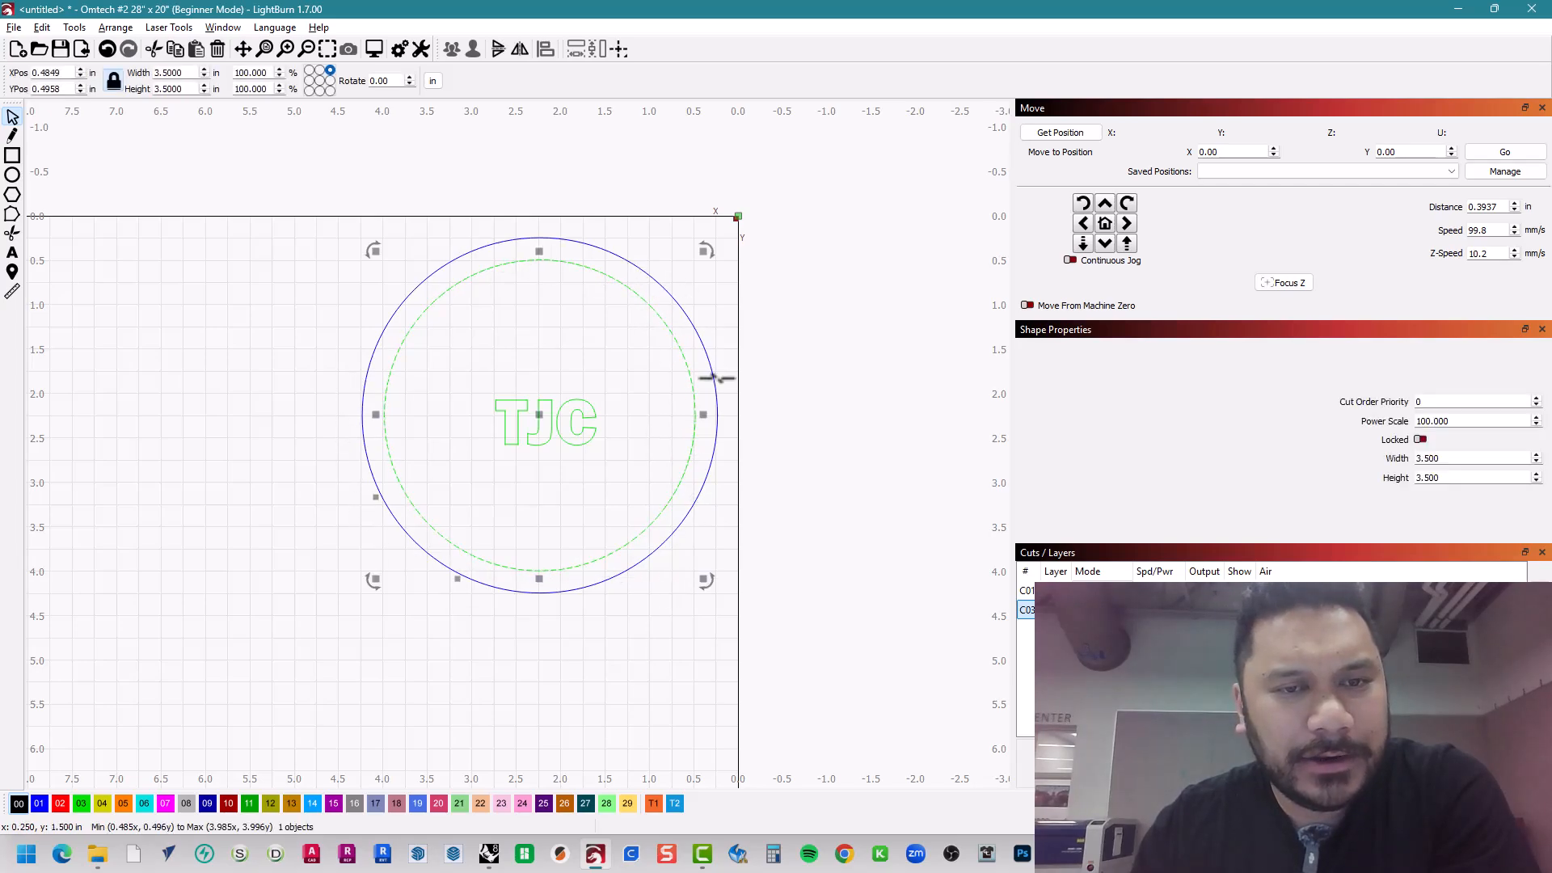
left_click(162, 807)
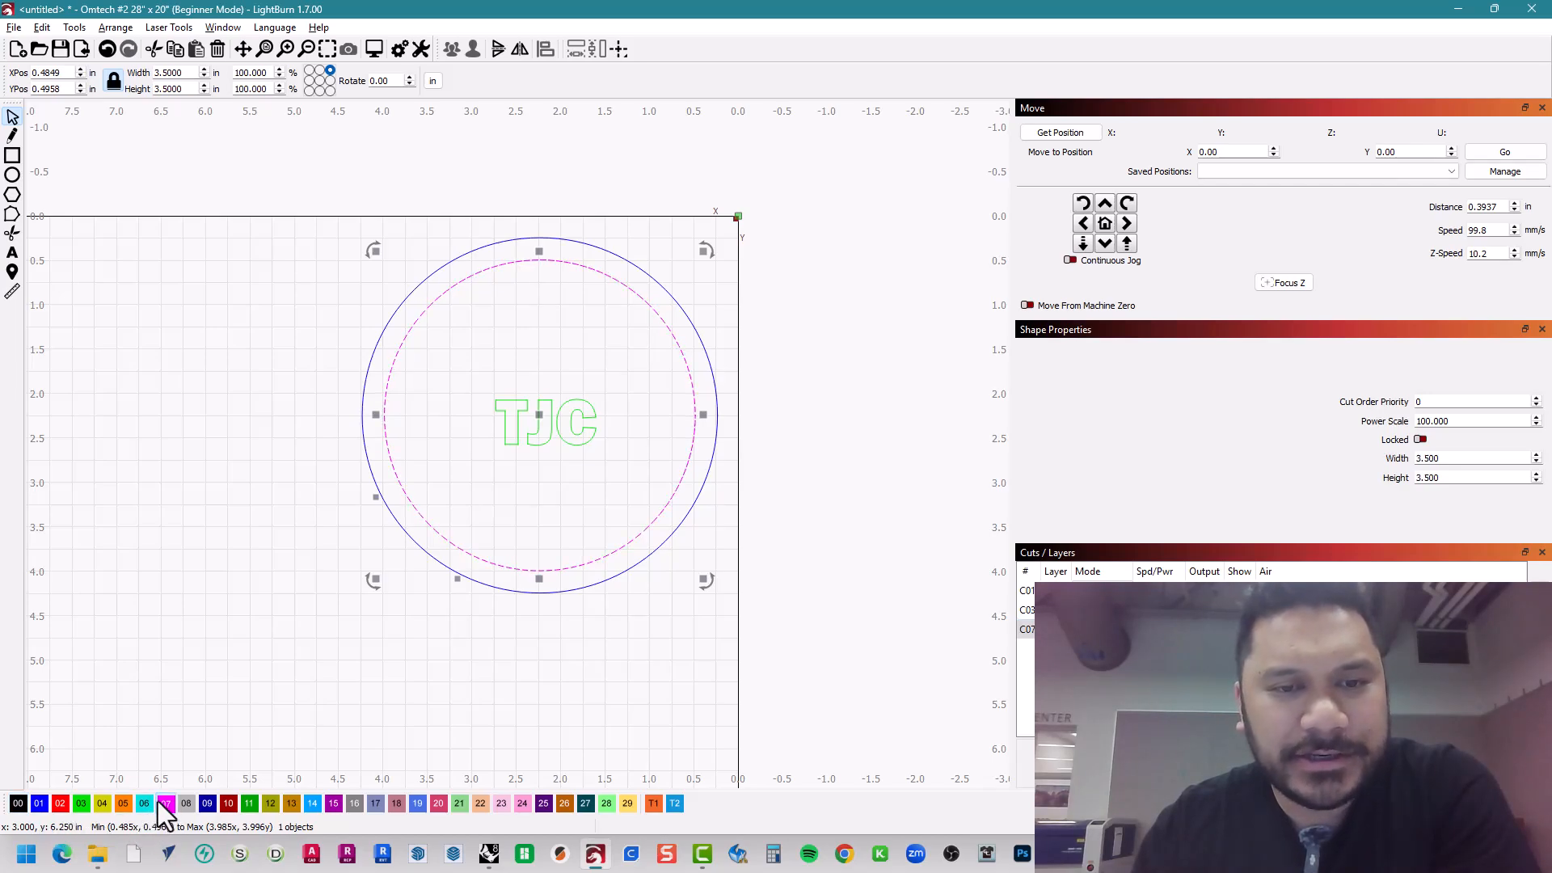
left_click(365, 724)
- Select the TJC lettering and open the cut settings of its green layer C03
left_click_drag(616, 468, 472, 352)
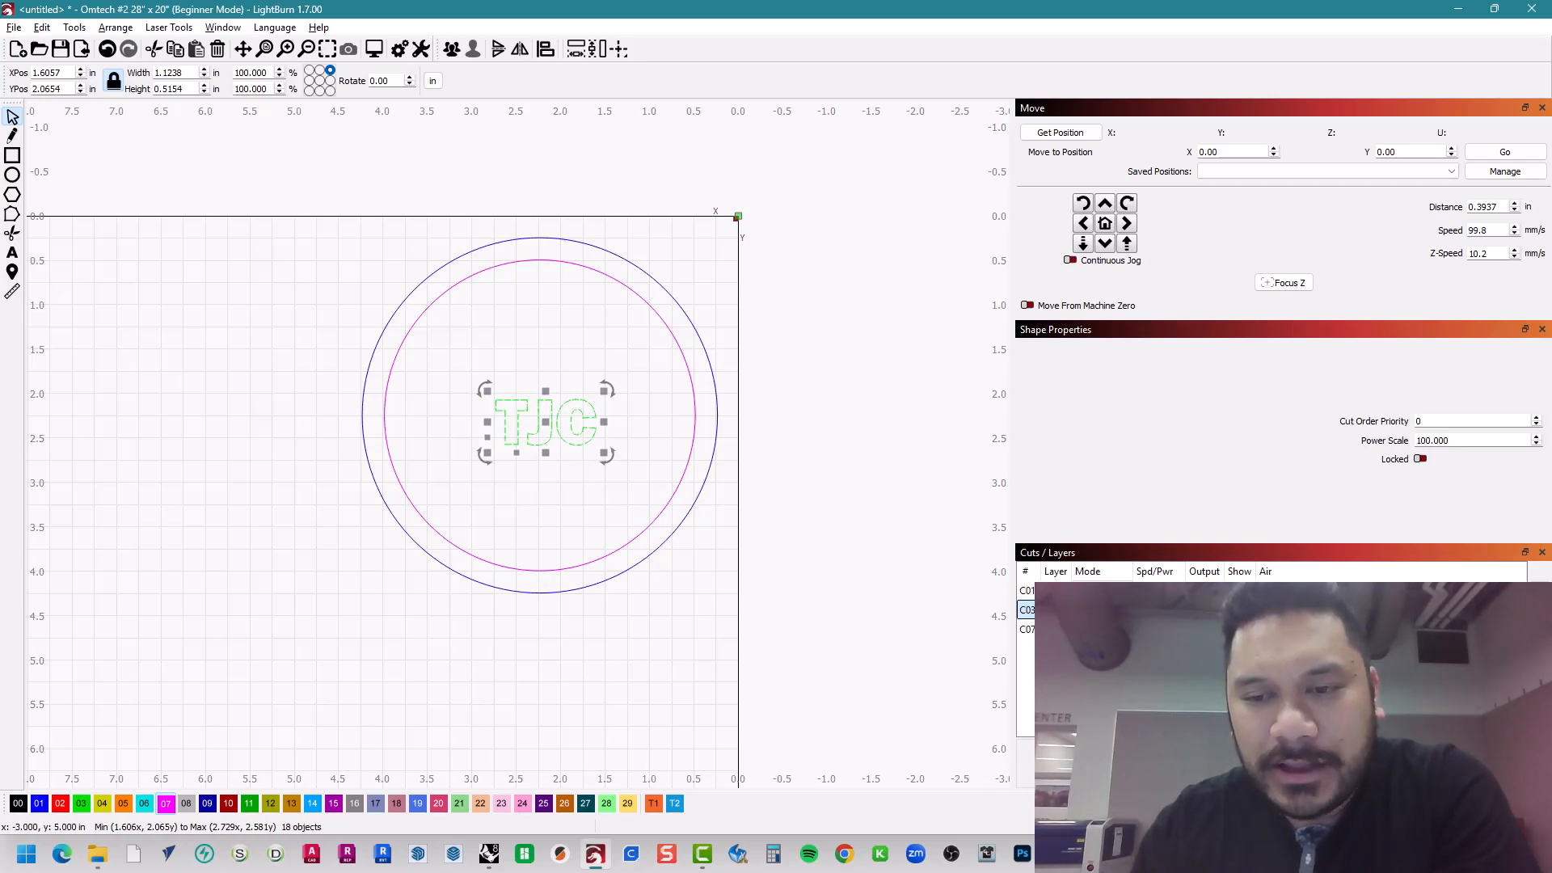
double_click(1025, 609)
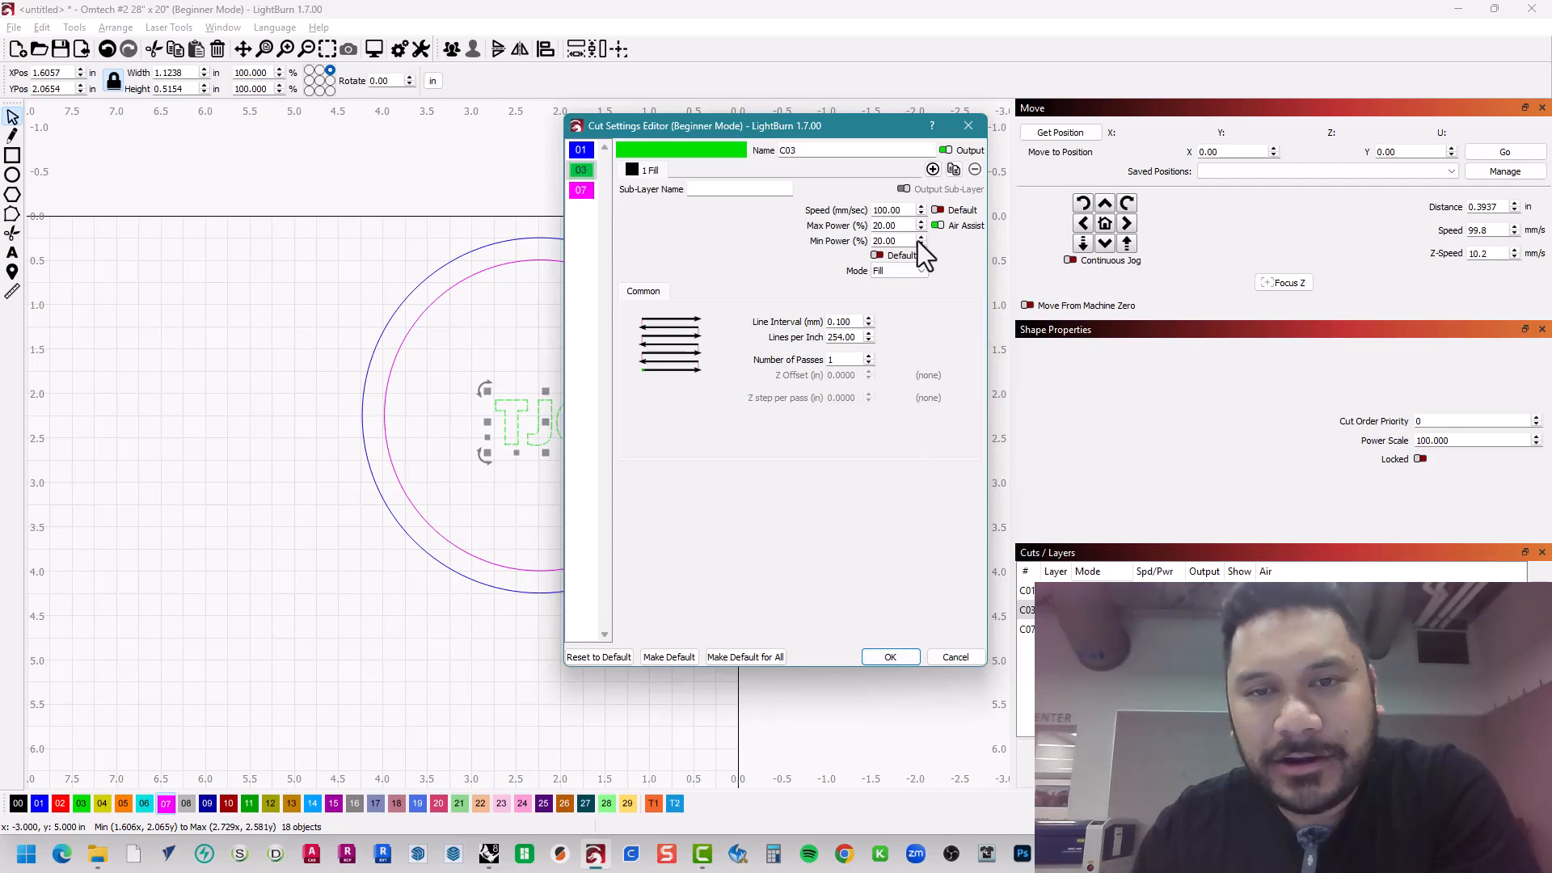
left_click_drag(904, 210, 822, 217)
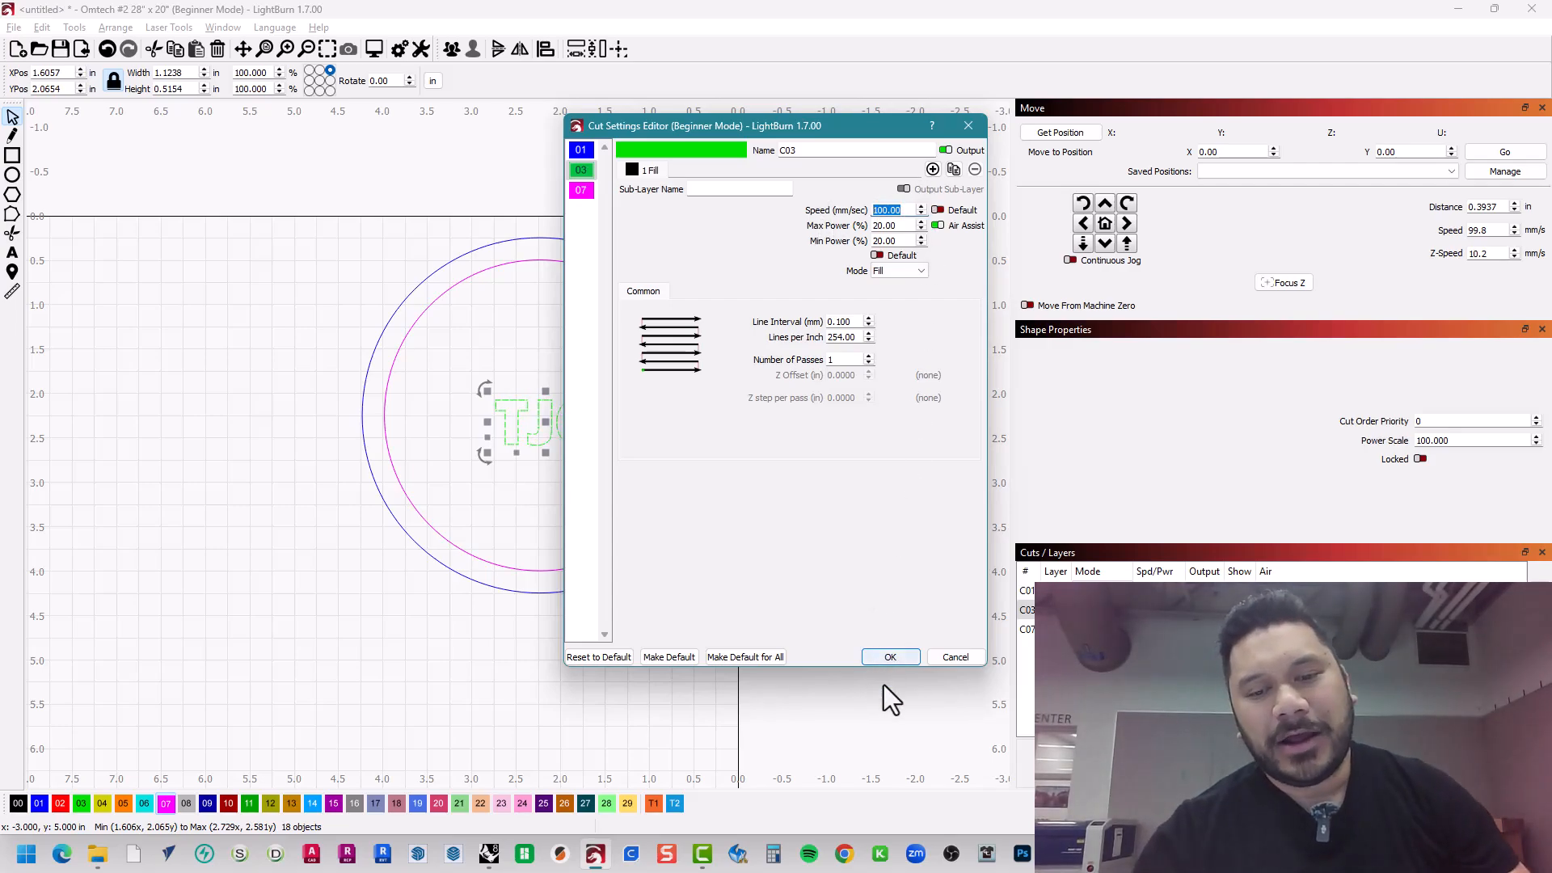
left_click(702, 854)
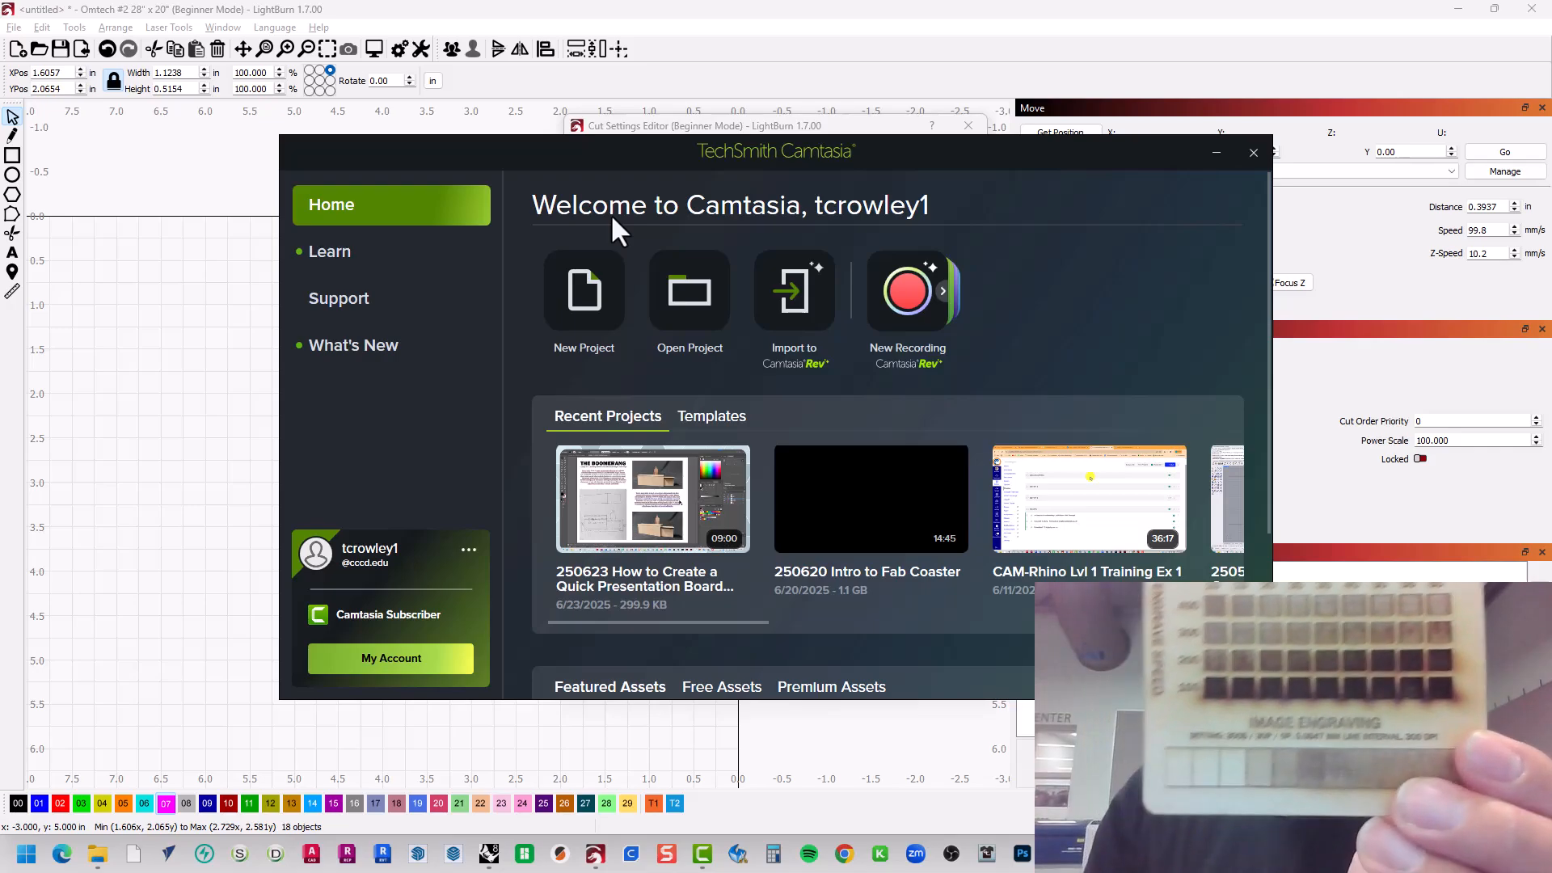
left_click(1214, 155)
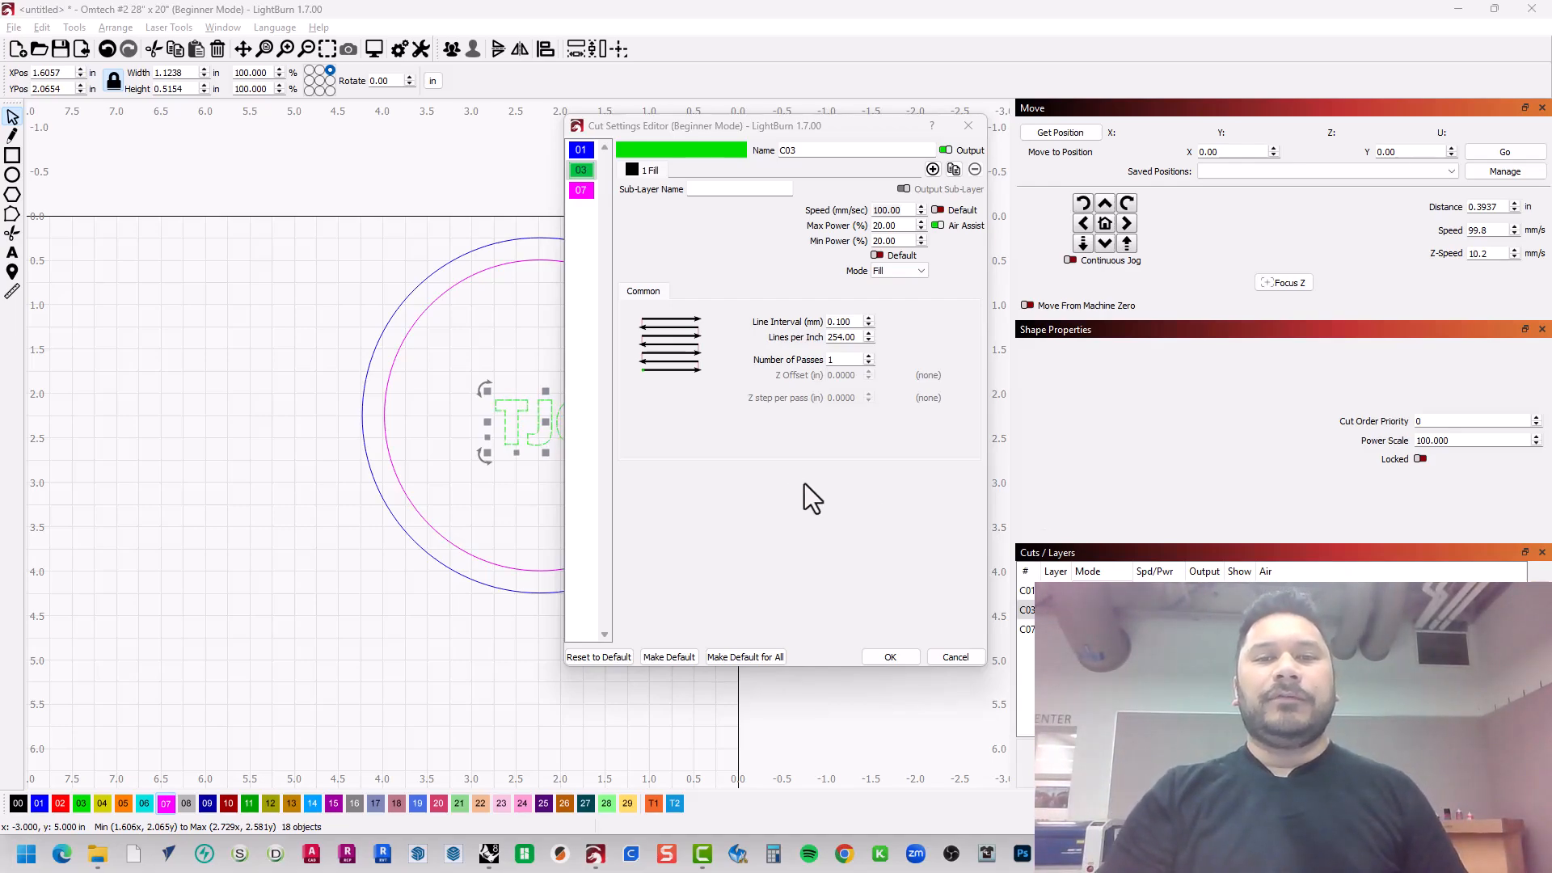
- Set fill layer C03's speed to 200 mm/sec and its maximum and minimum power to 10%, and apply the settings
left_click(896, 275)
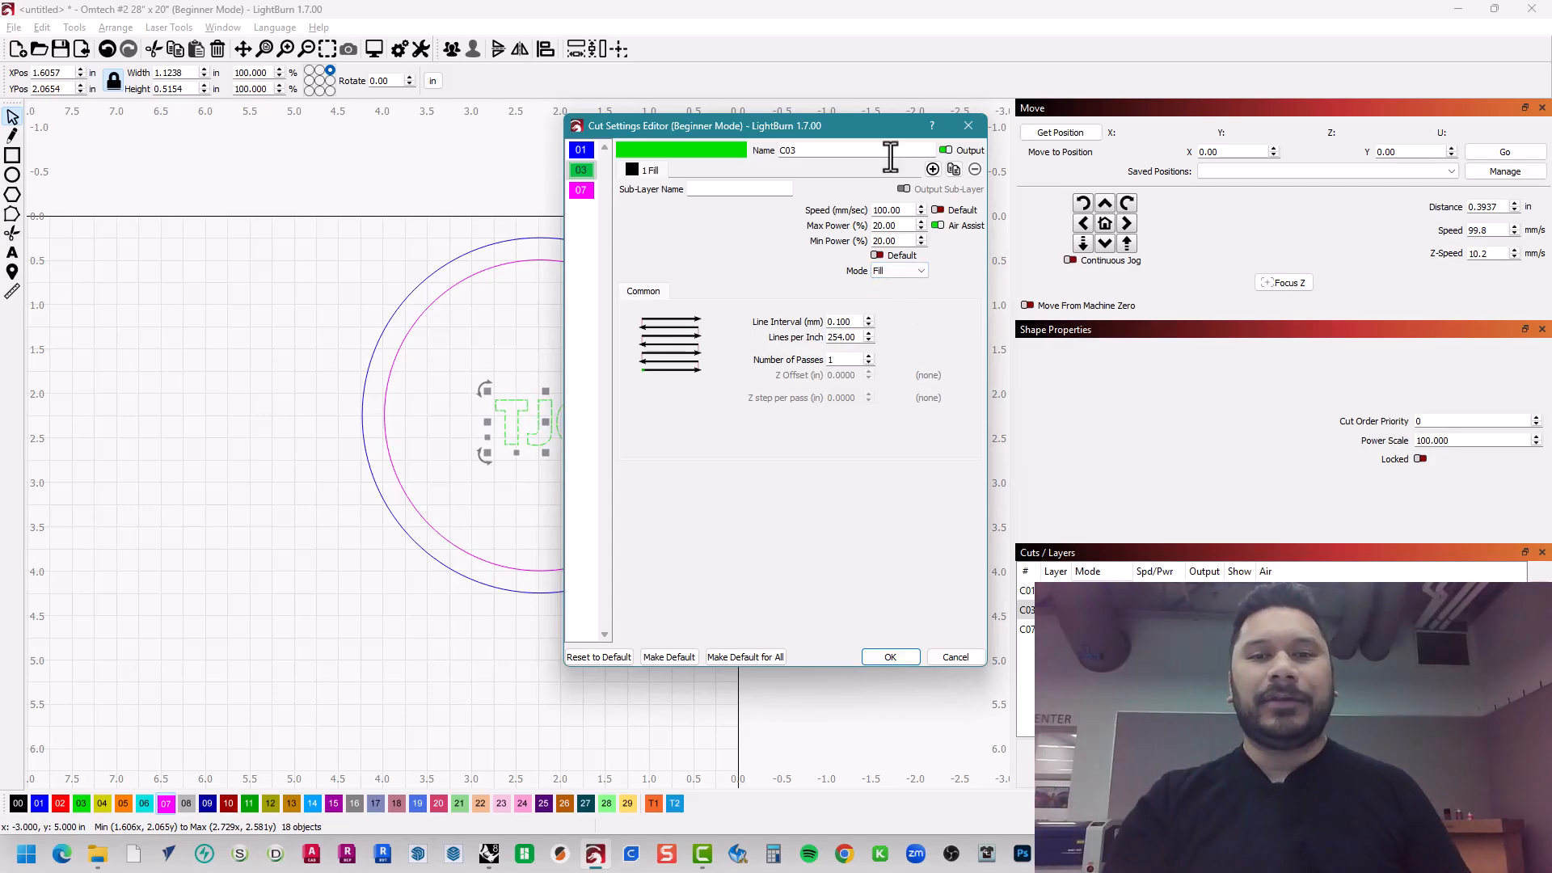
left_click_drag(904, 210, 811, 217)
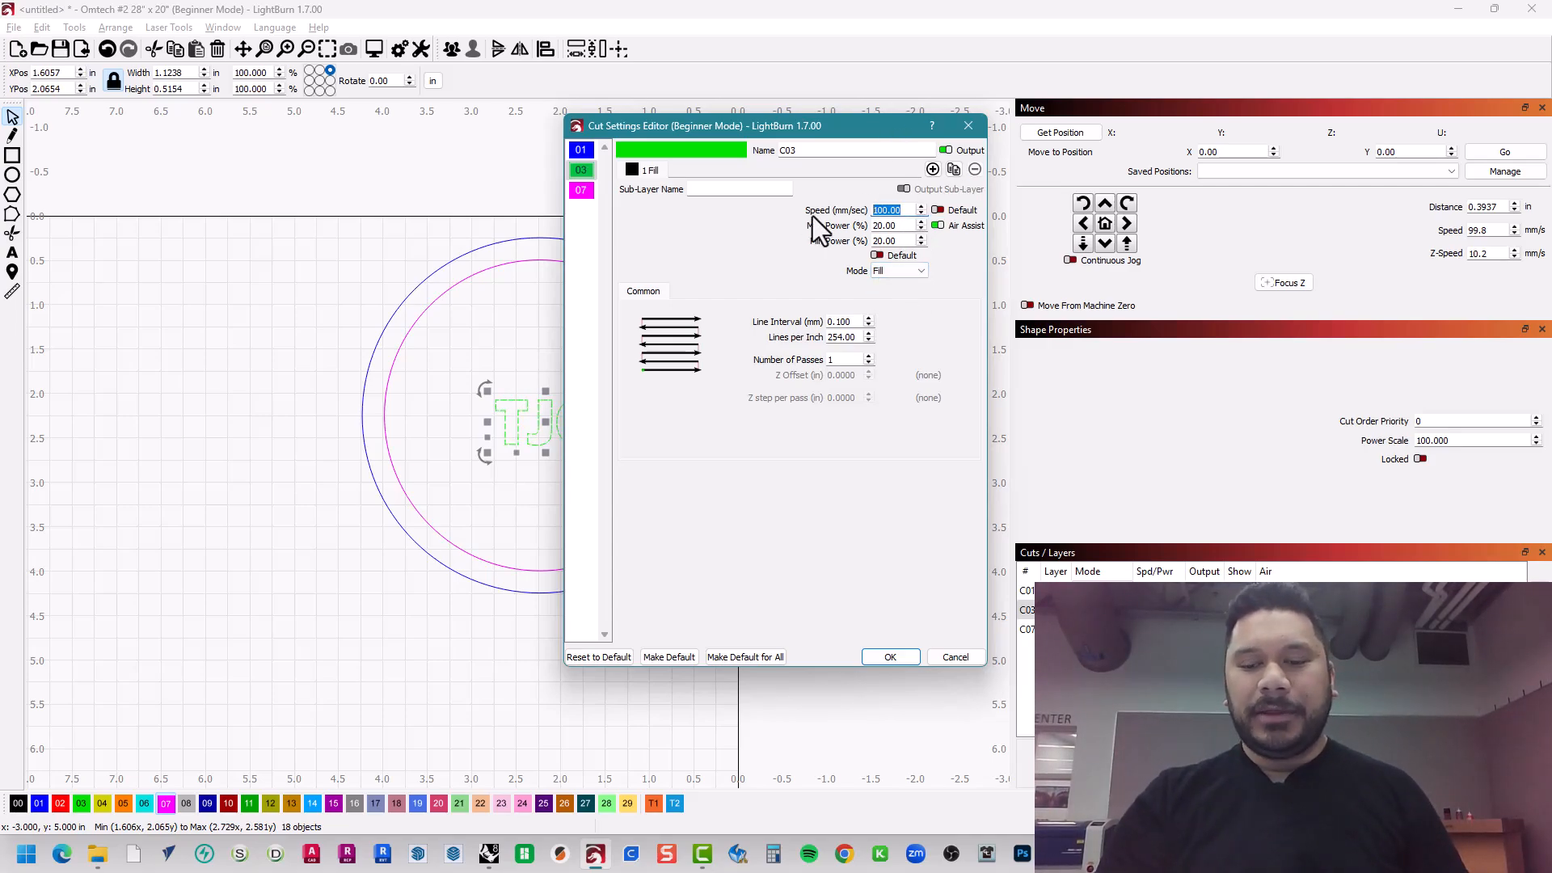
type("200")
left_click_drag(902, 227, 850, 243)
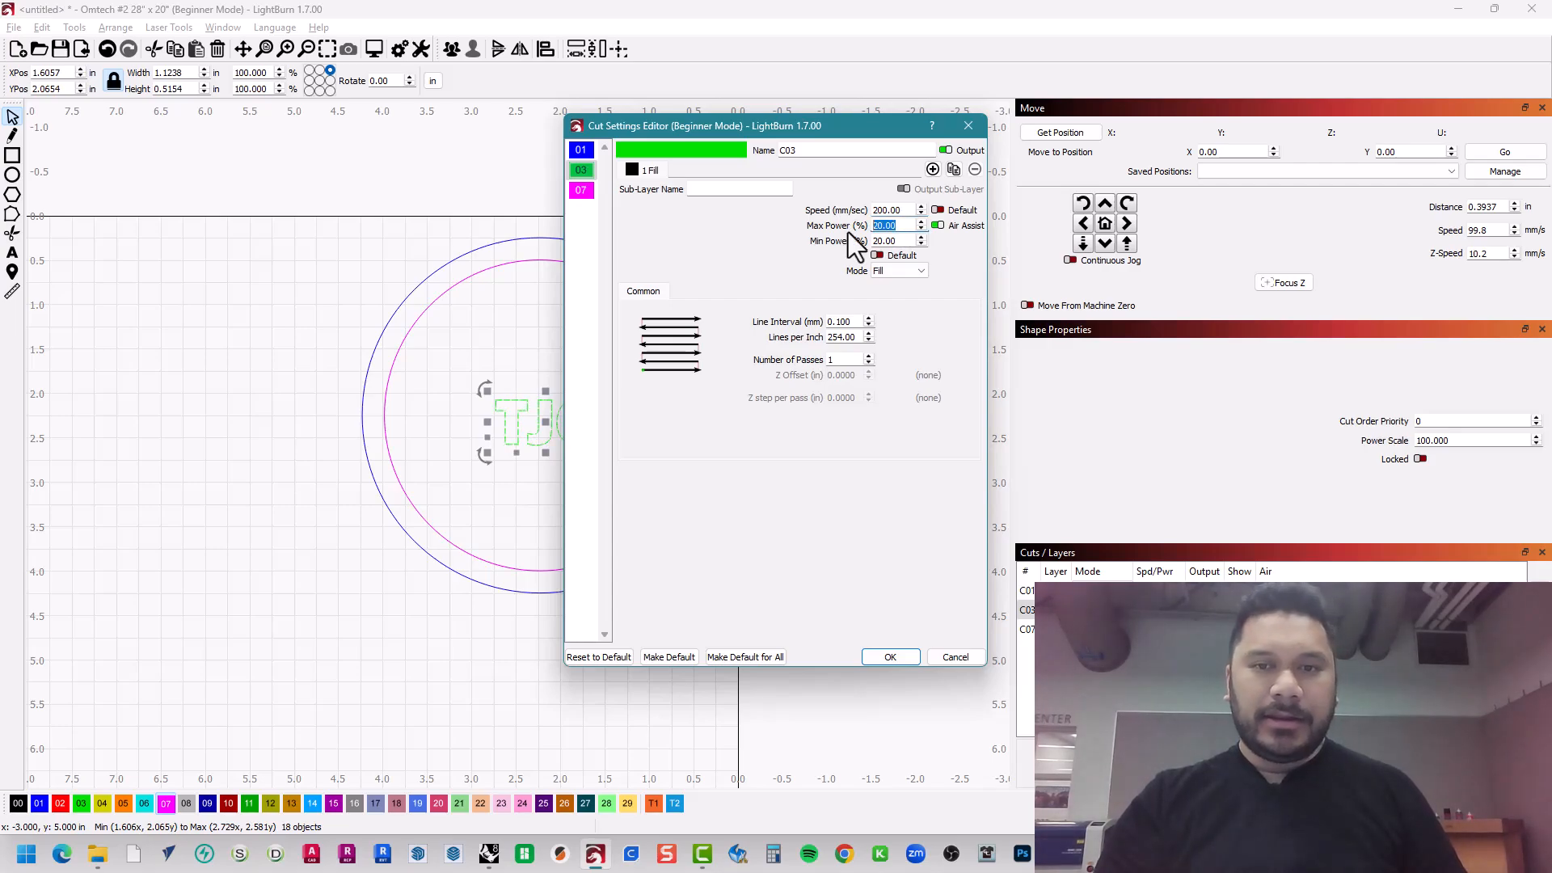
type("10")
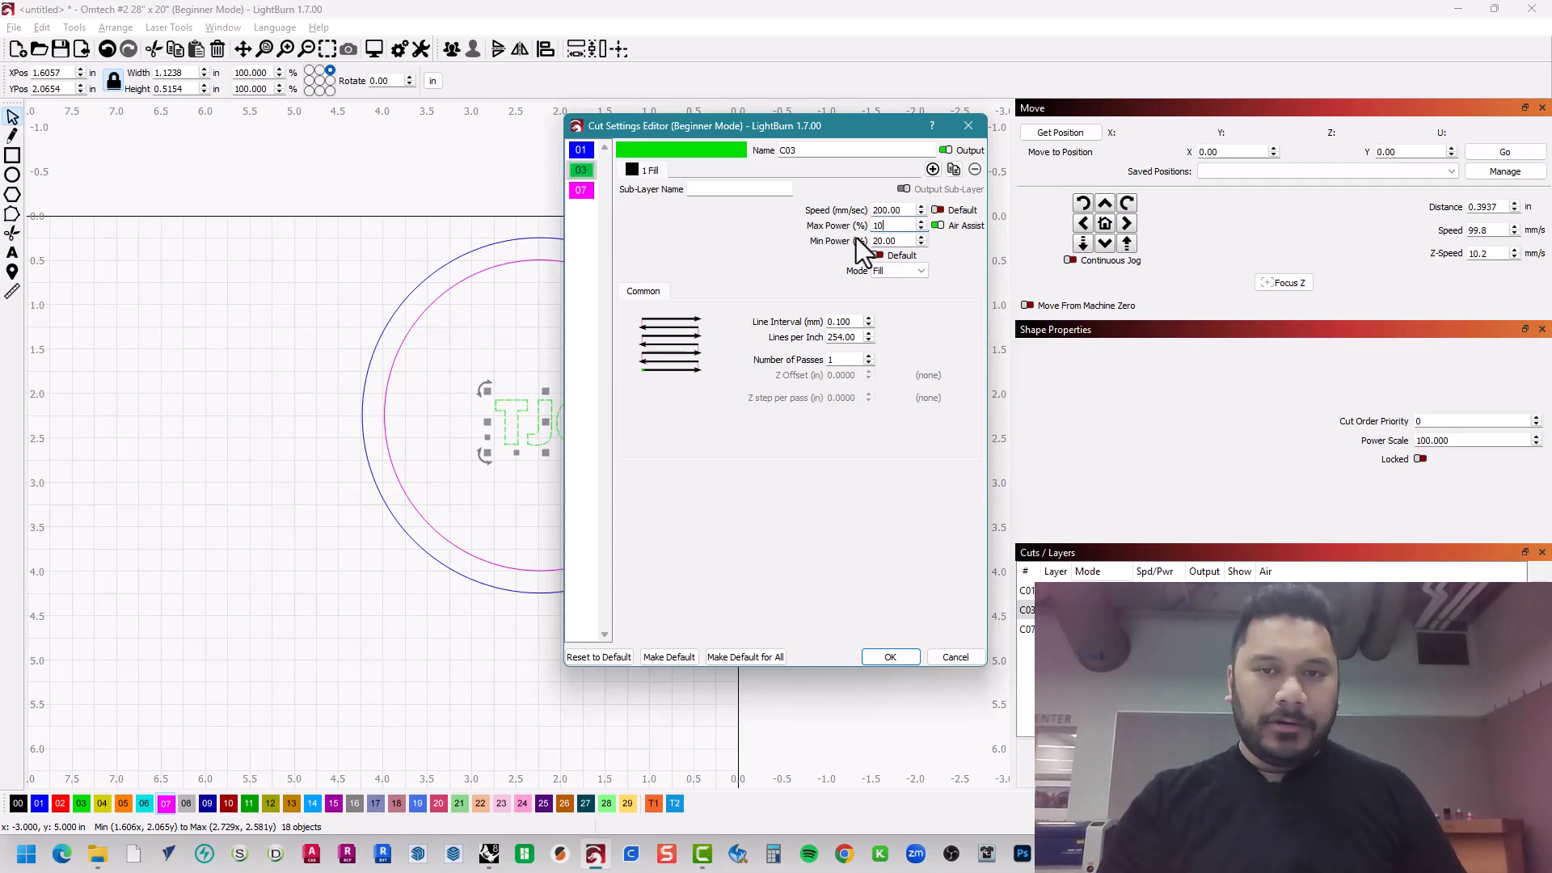
left_click(897, 241)
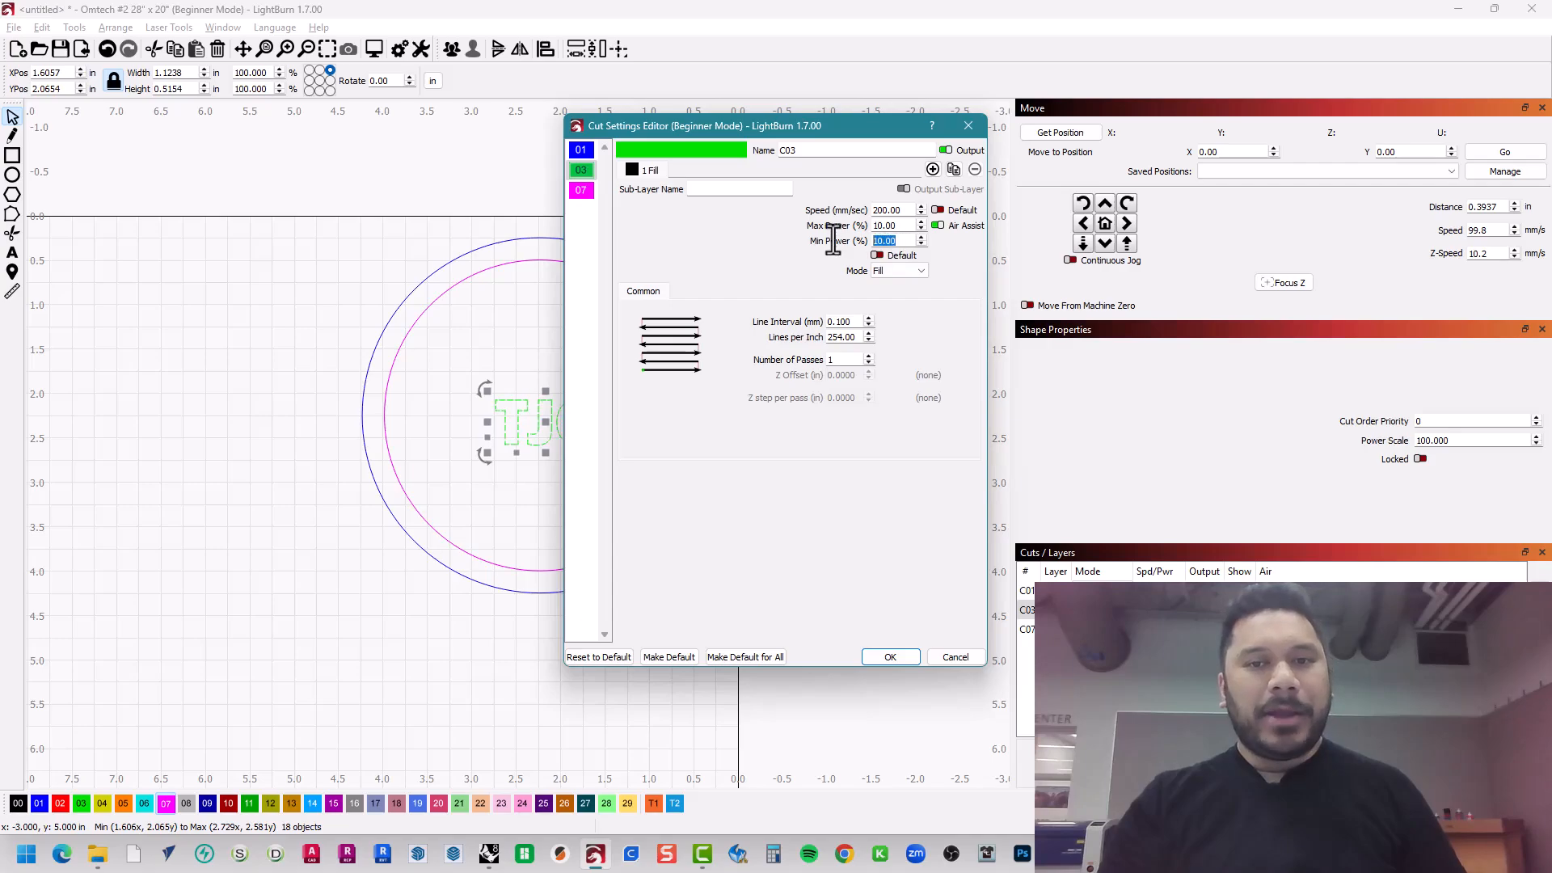
left_click(898, 241)
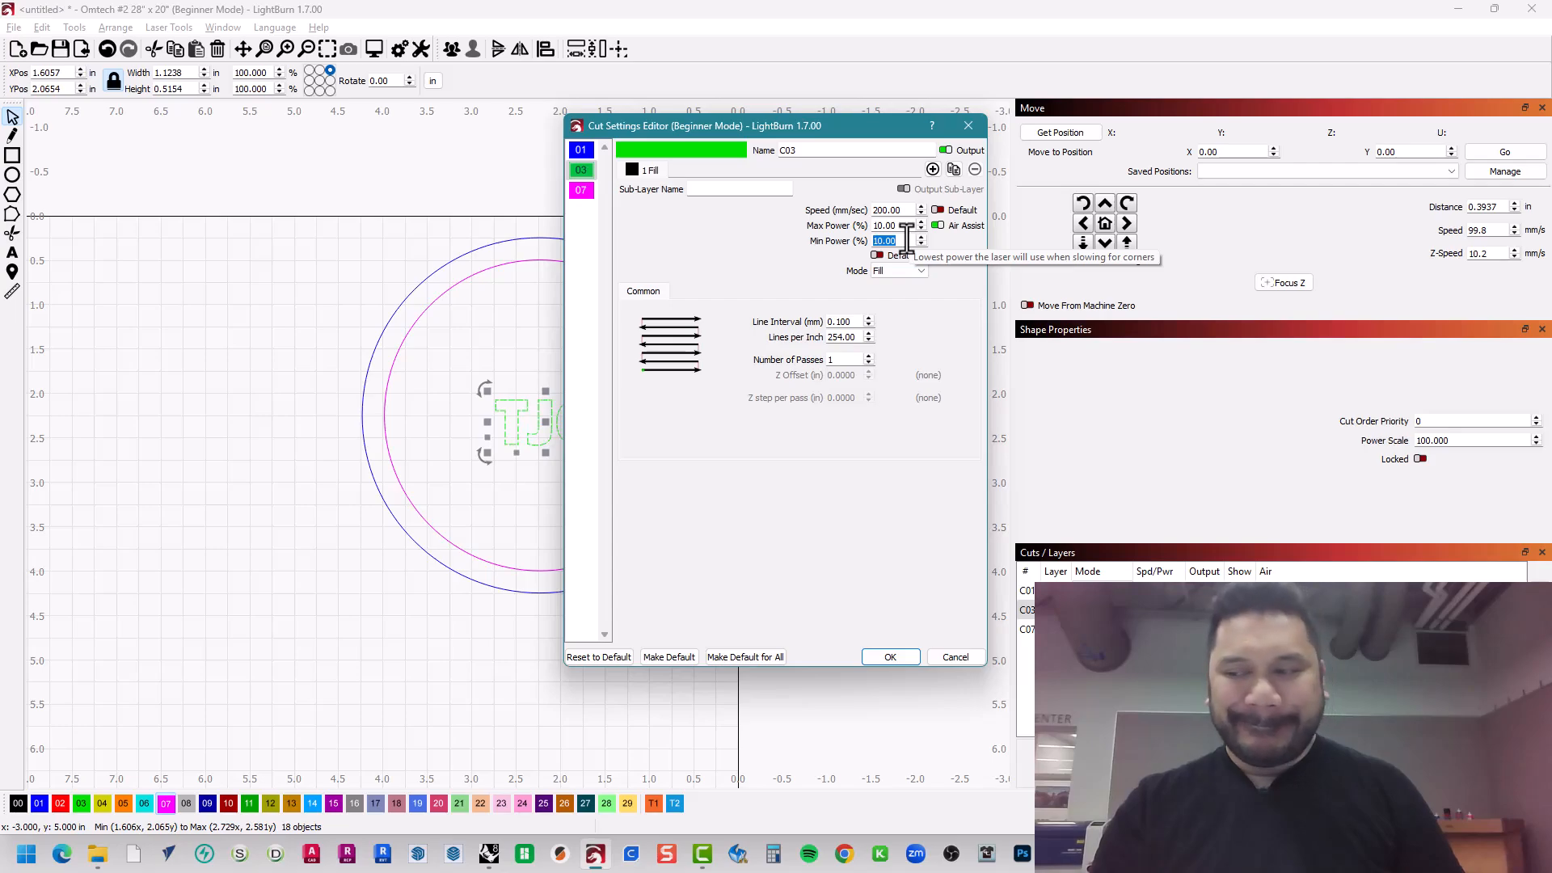
double_click(839, 322)
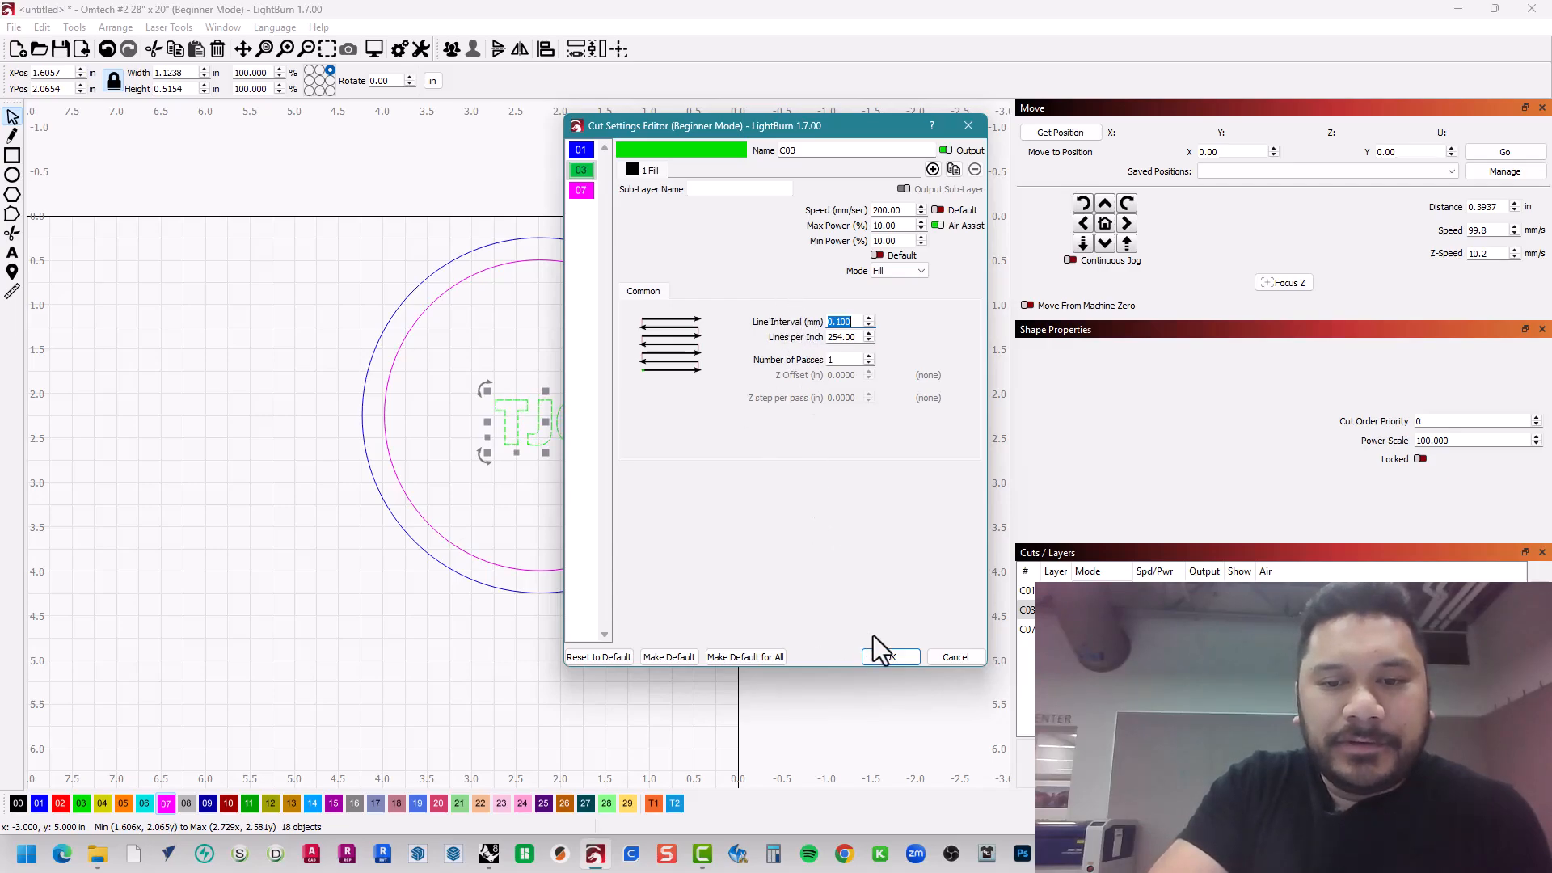
left_click(899, 658)
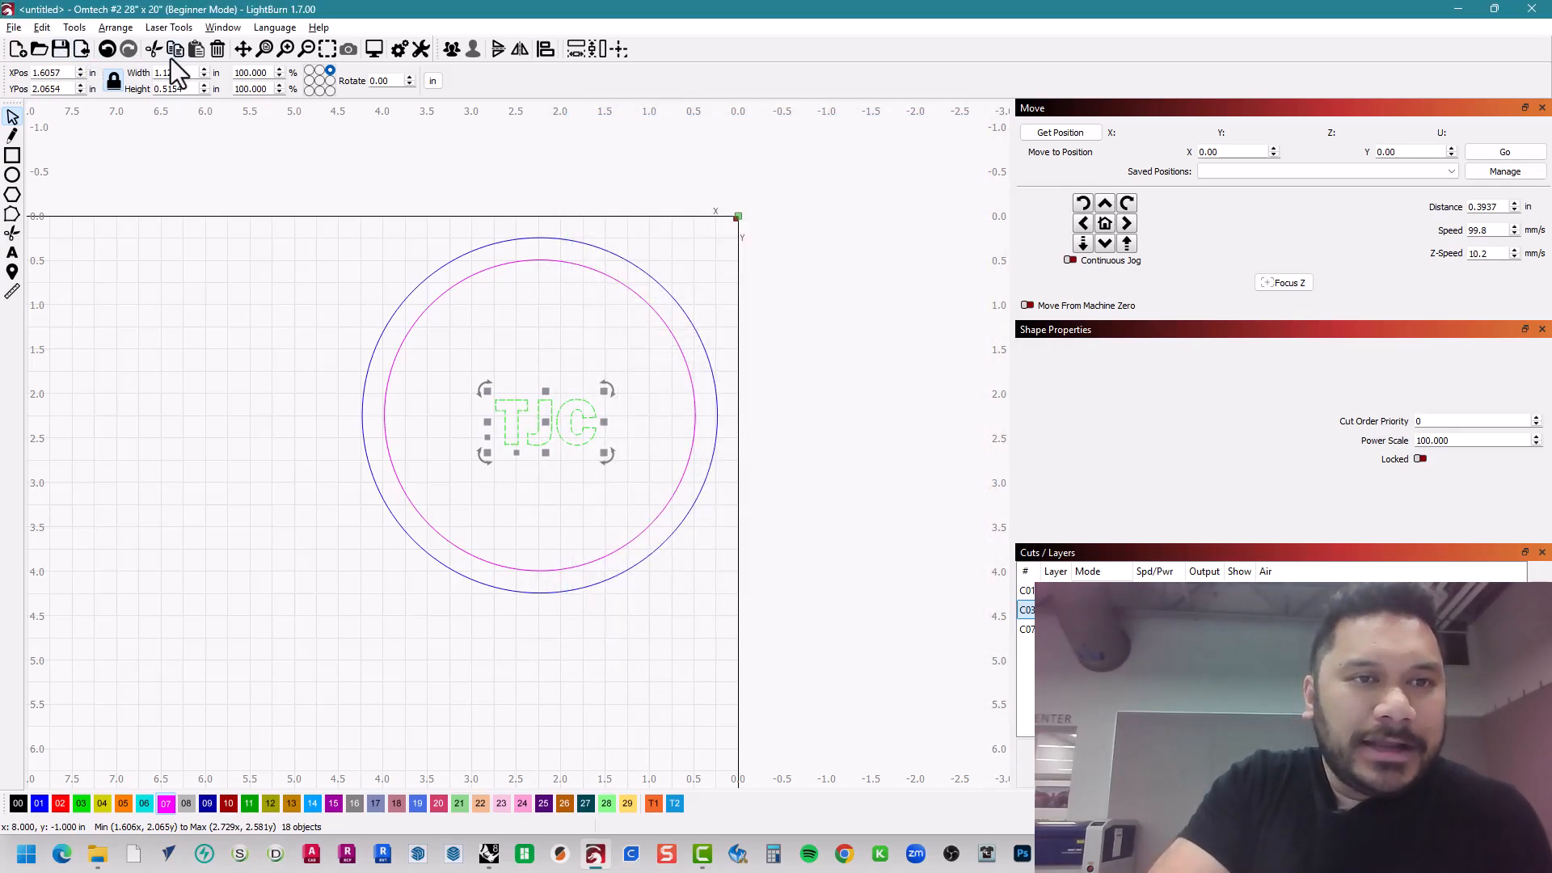
- Turn off Beginner Mode in the editor settings and apply the change
left_click(42, 26)
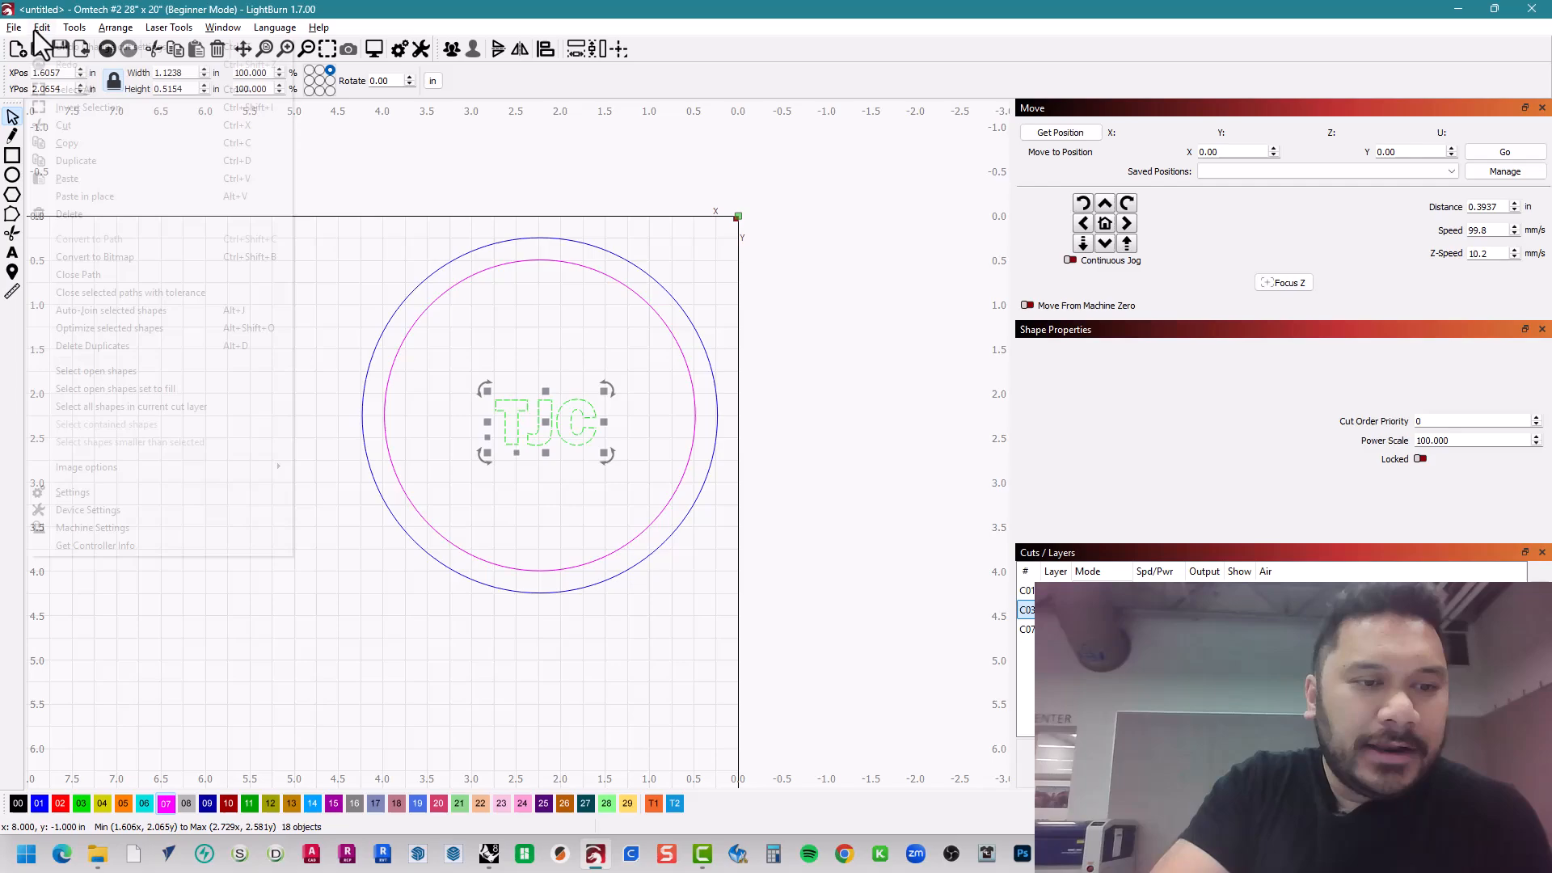
left_click(119, 490)
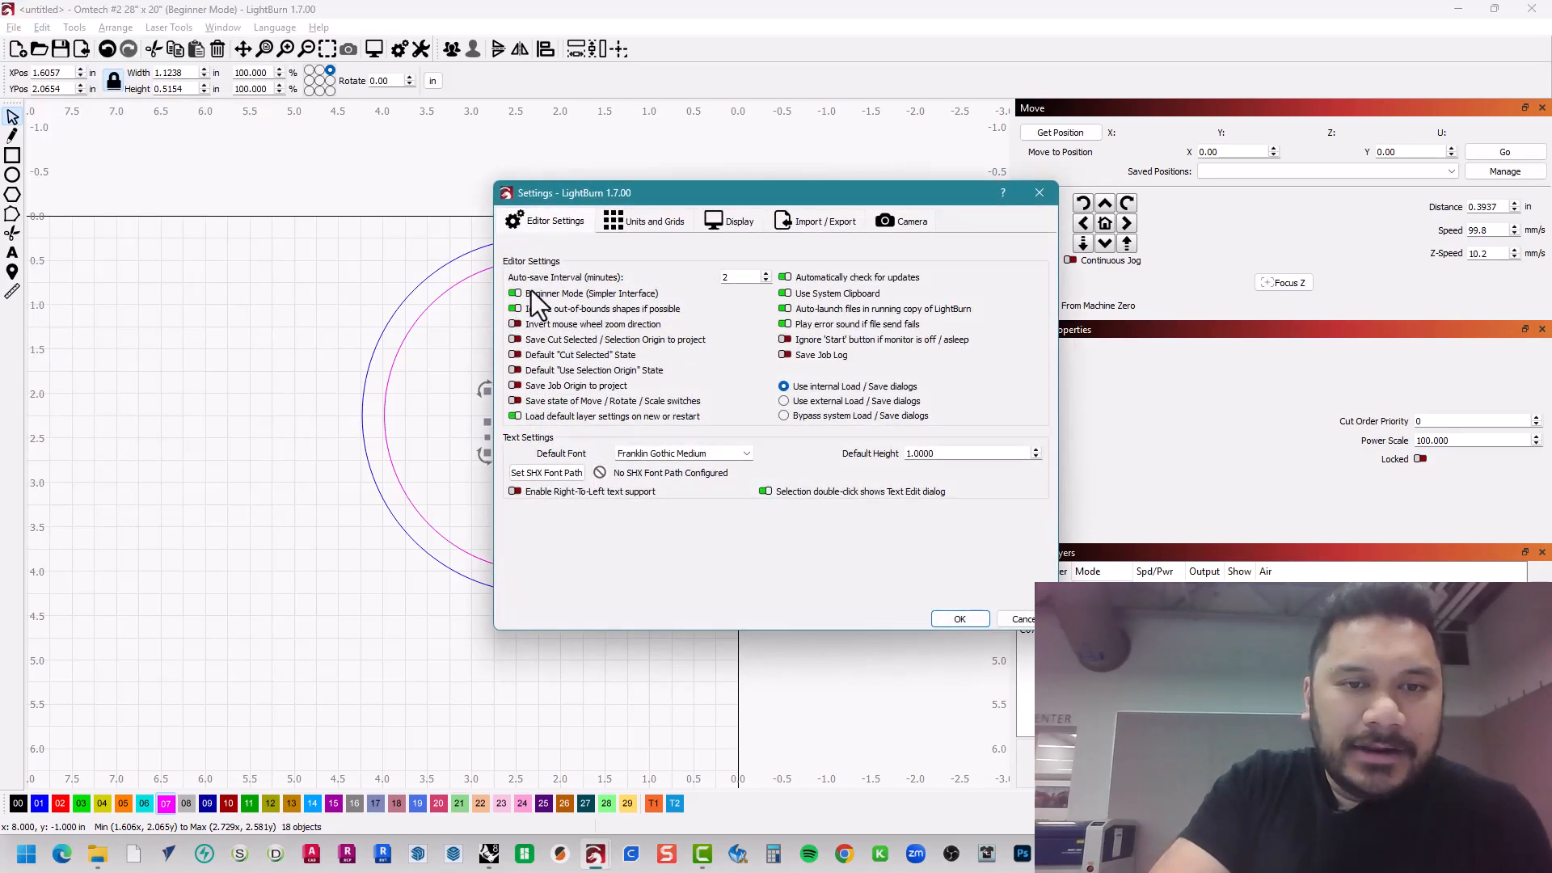
left_click(953, 617)
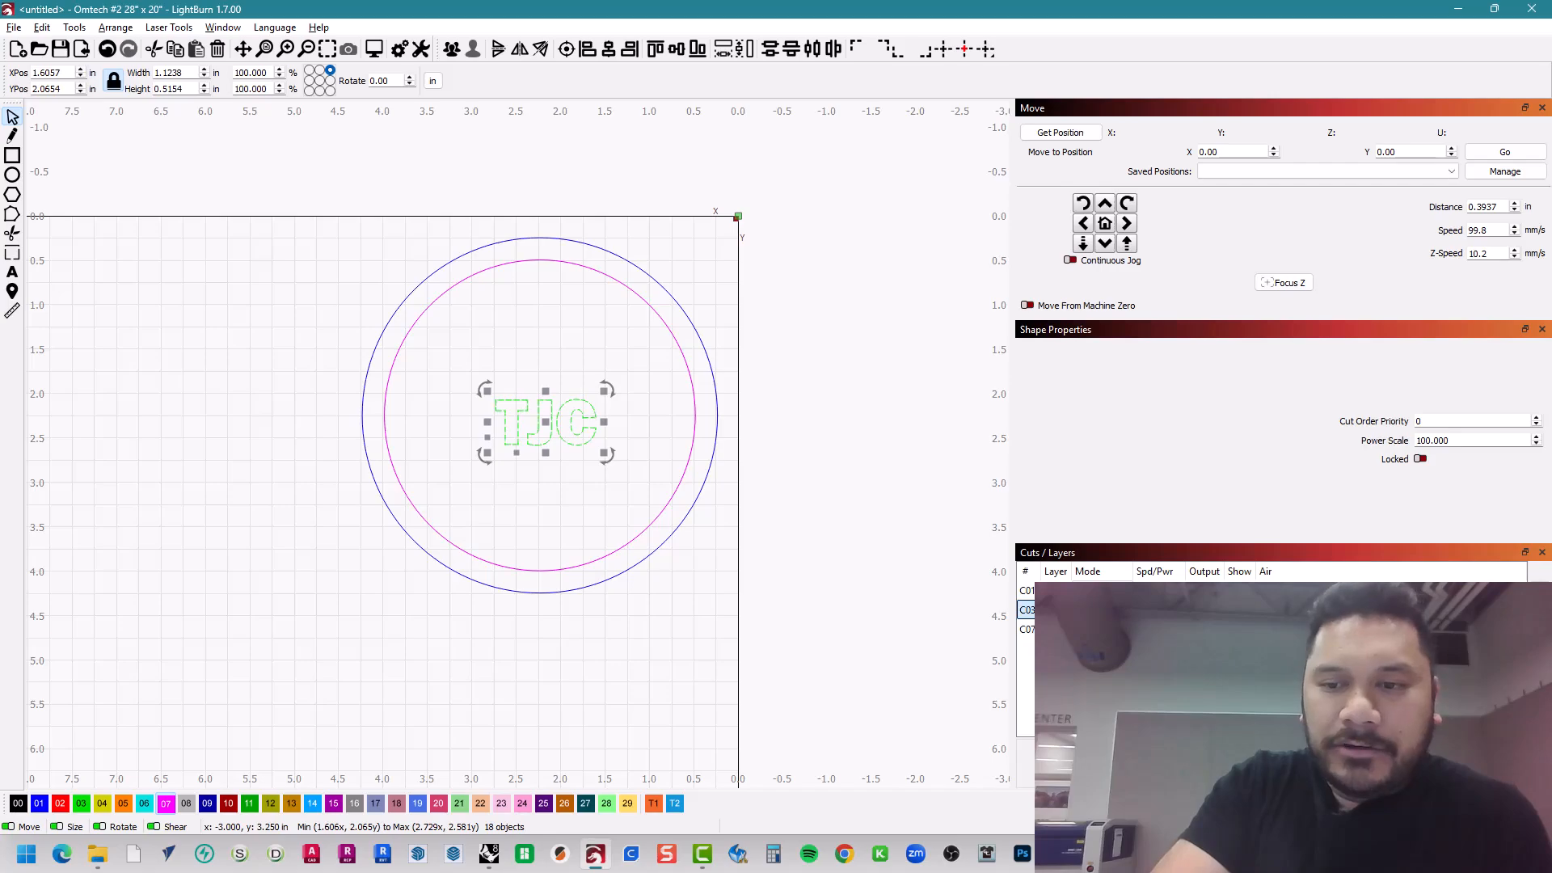
- Turn off bi-directional fill in the cut settings of green layer C03 and apply the change
double_click(1027, 609)
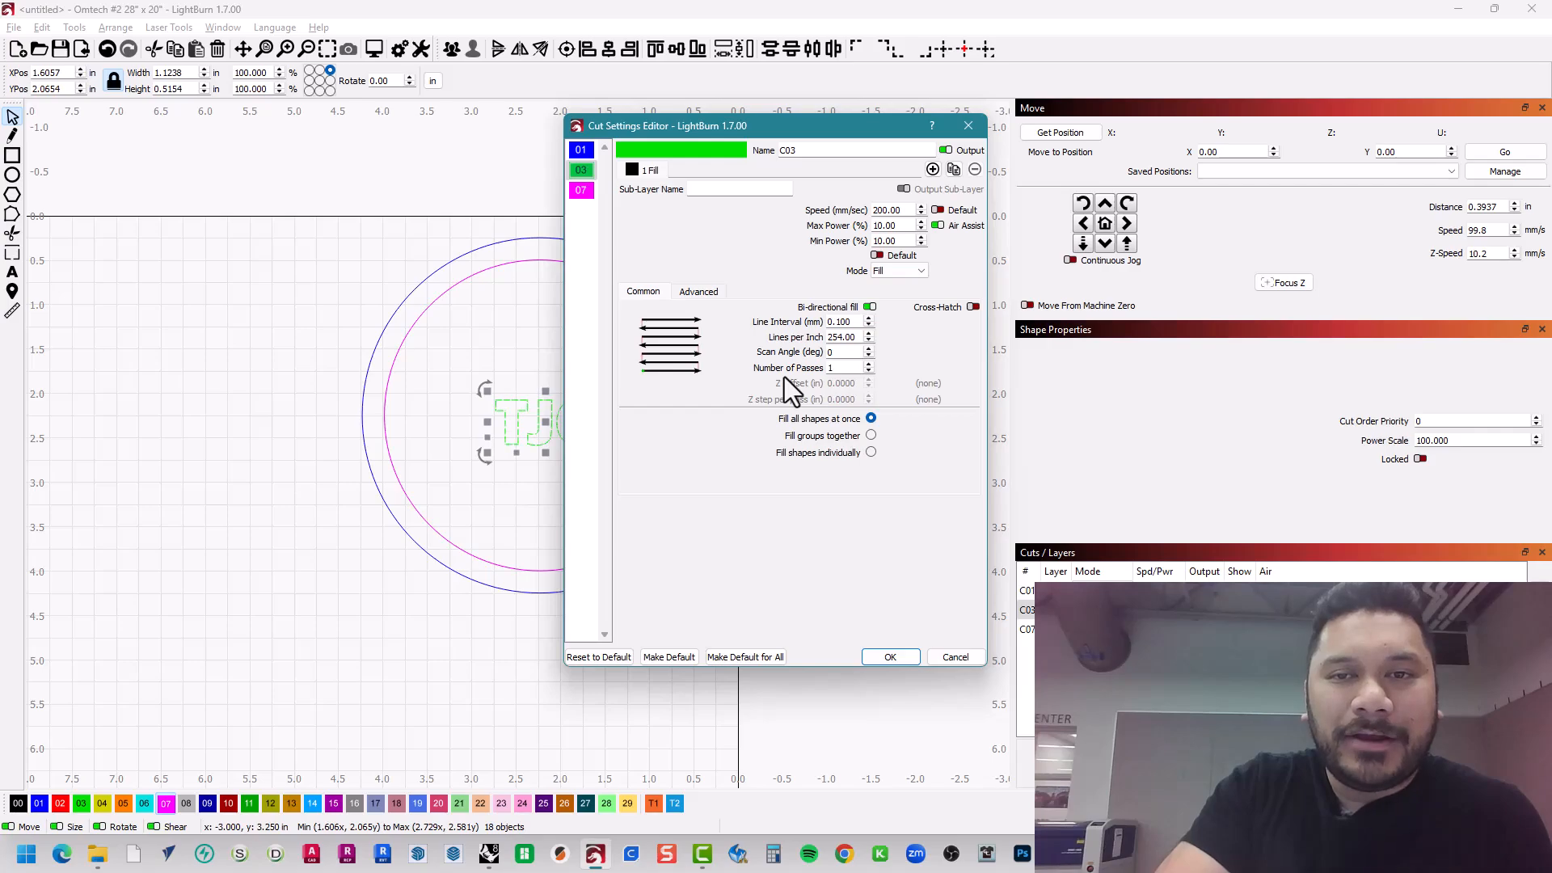
left_click(868, 309)
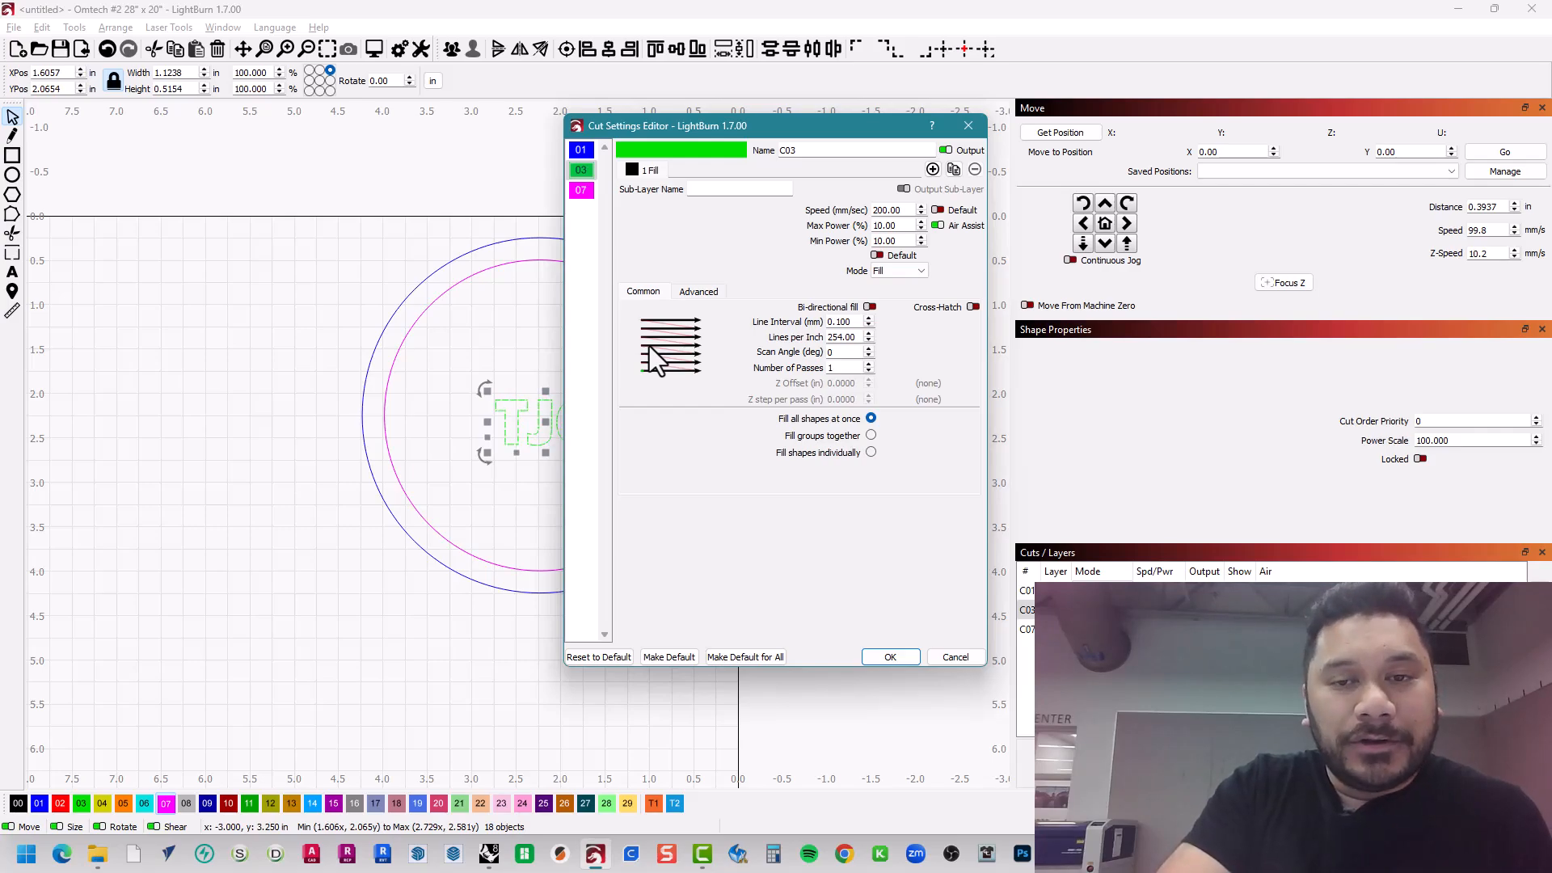
left_click(869, 307)
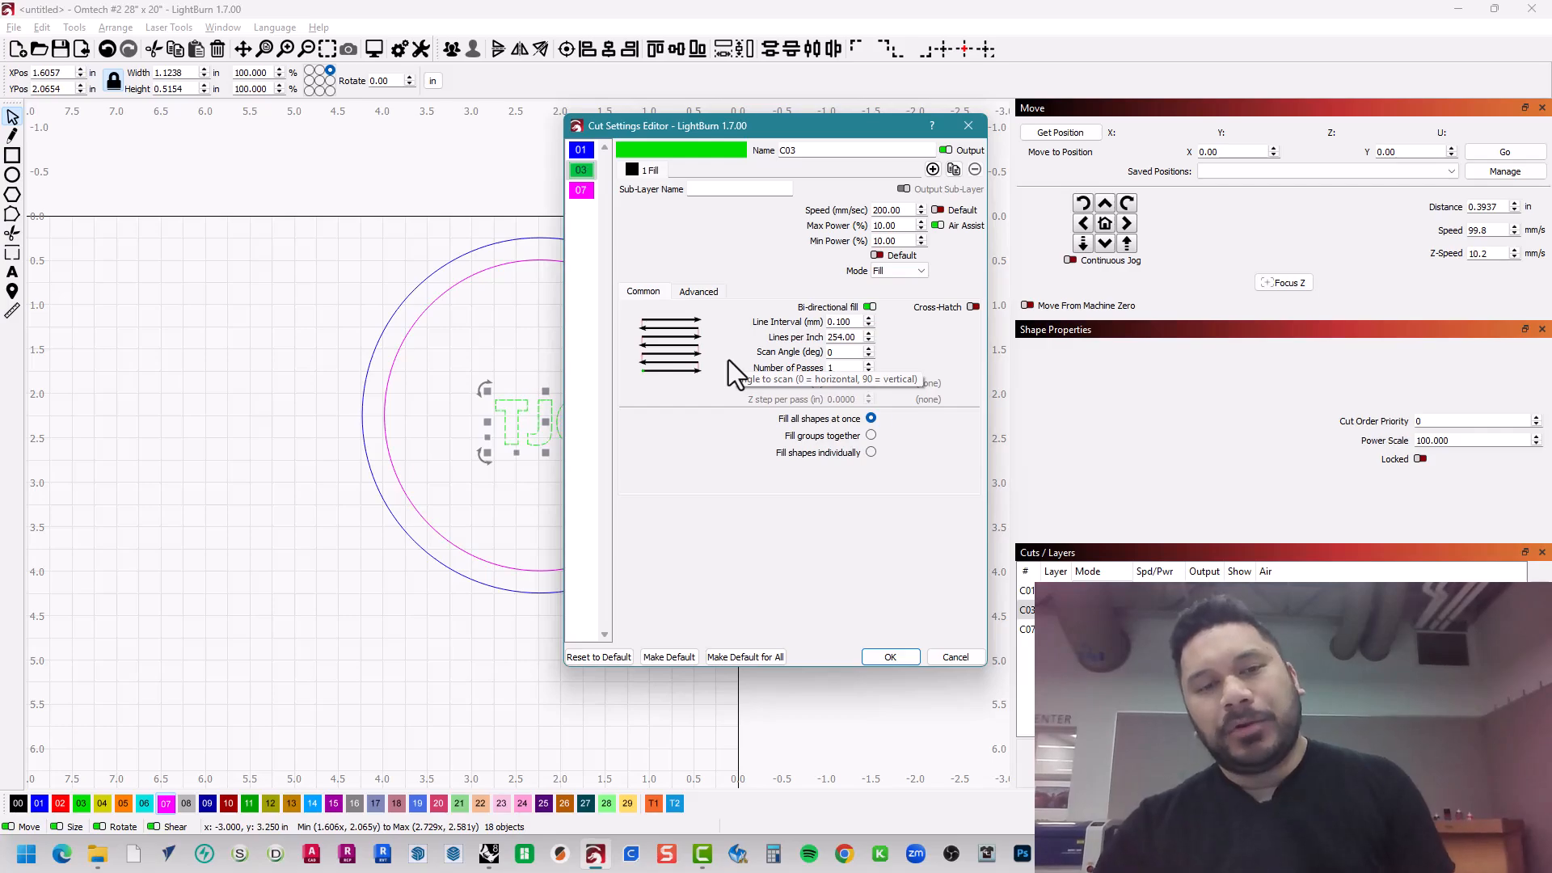
left_click(870, 307)
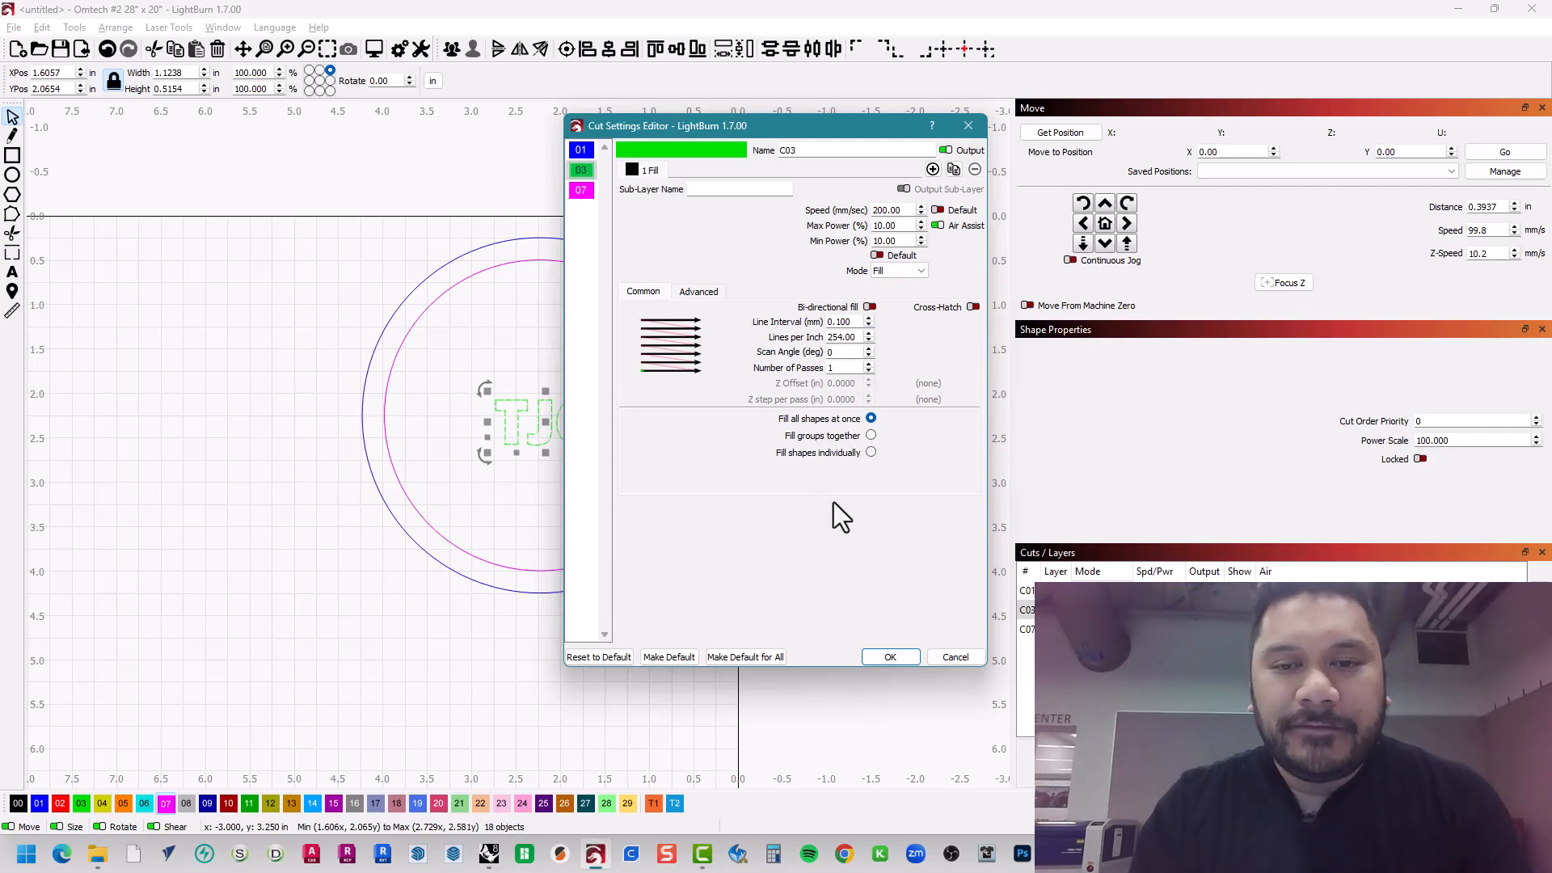
left_click(882, 672)
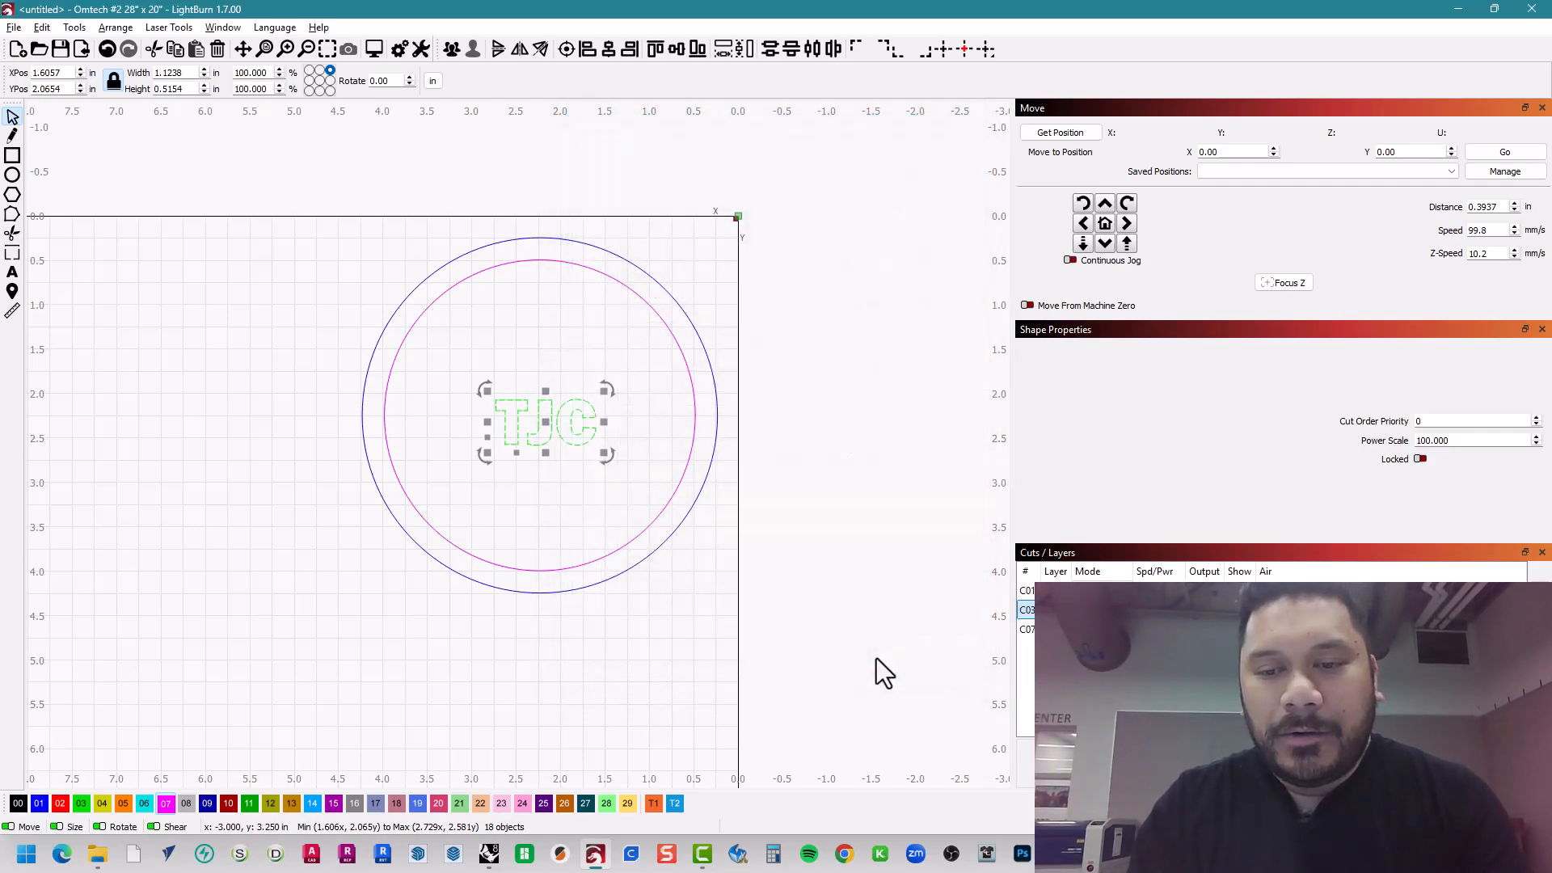
- Select the inner magenta circle, open the cut settings of its layer C07 and move the editor clear of the drawing
left_click(783, 637)
left_click(663, 320)
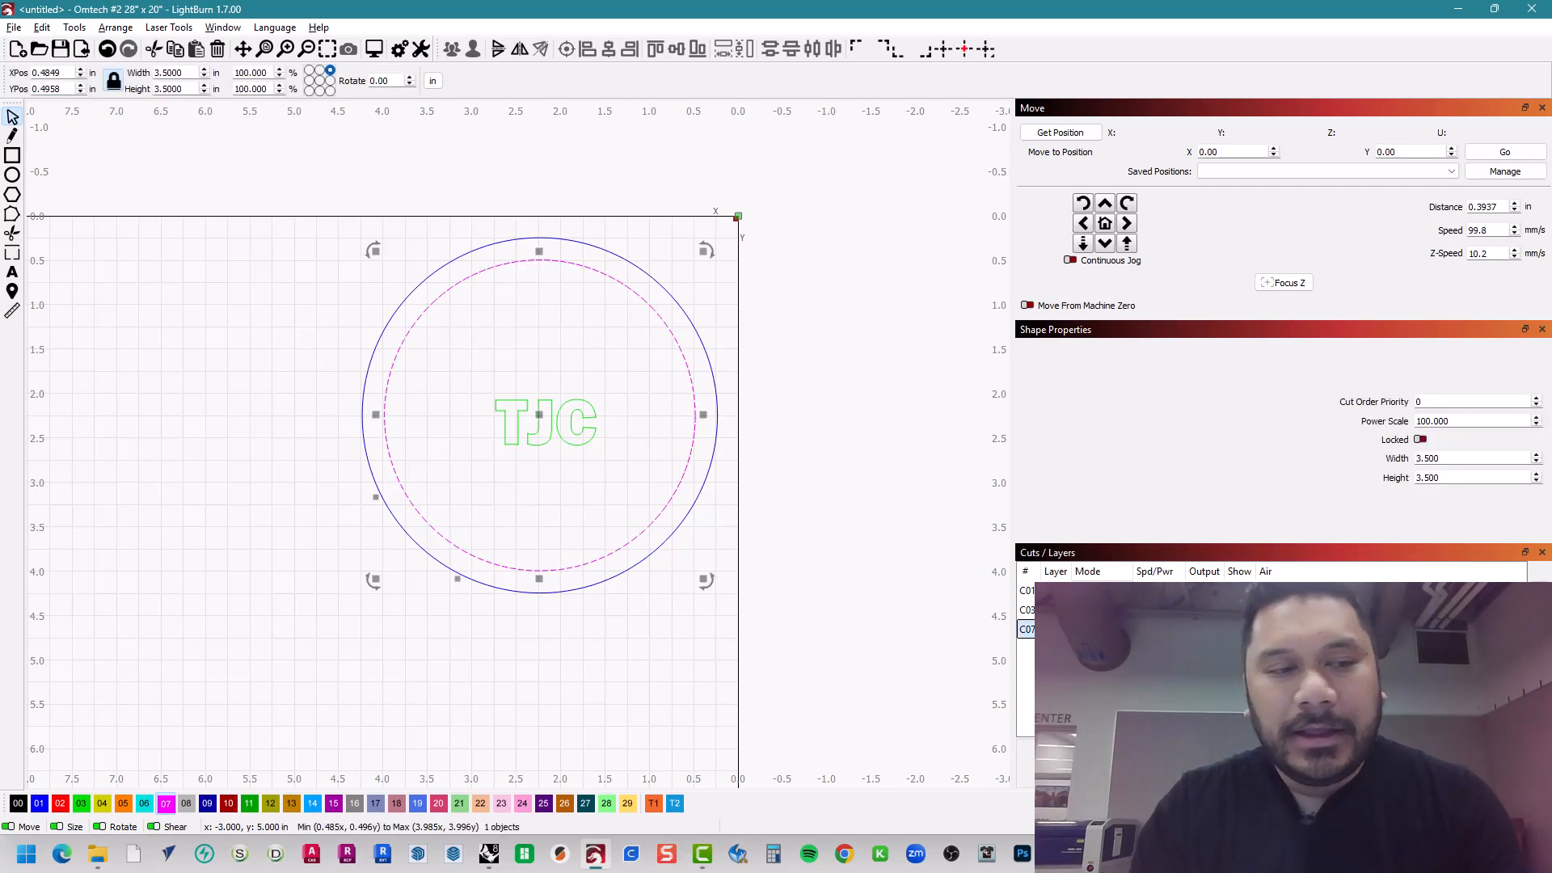
double_click(1087, 629)
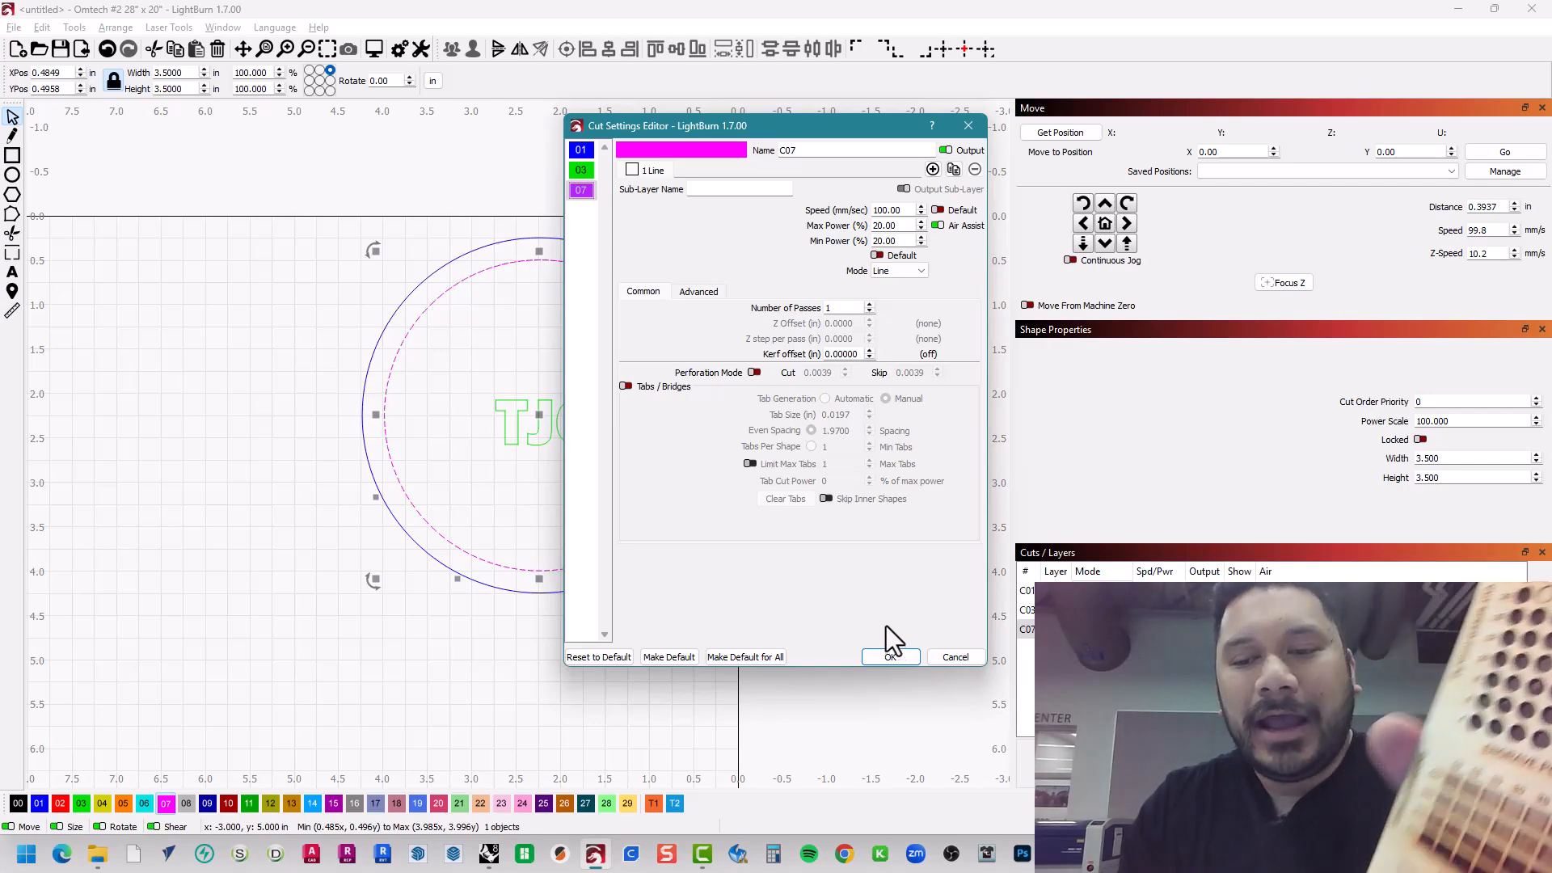
left_click_drag(781, 133, 1329, 76)
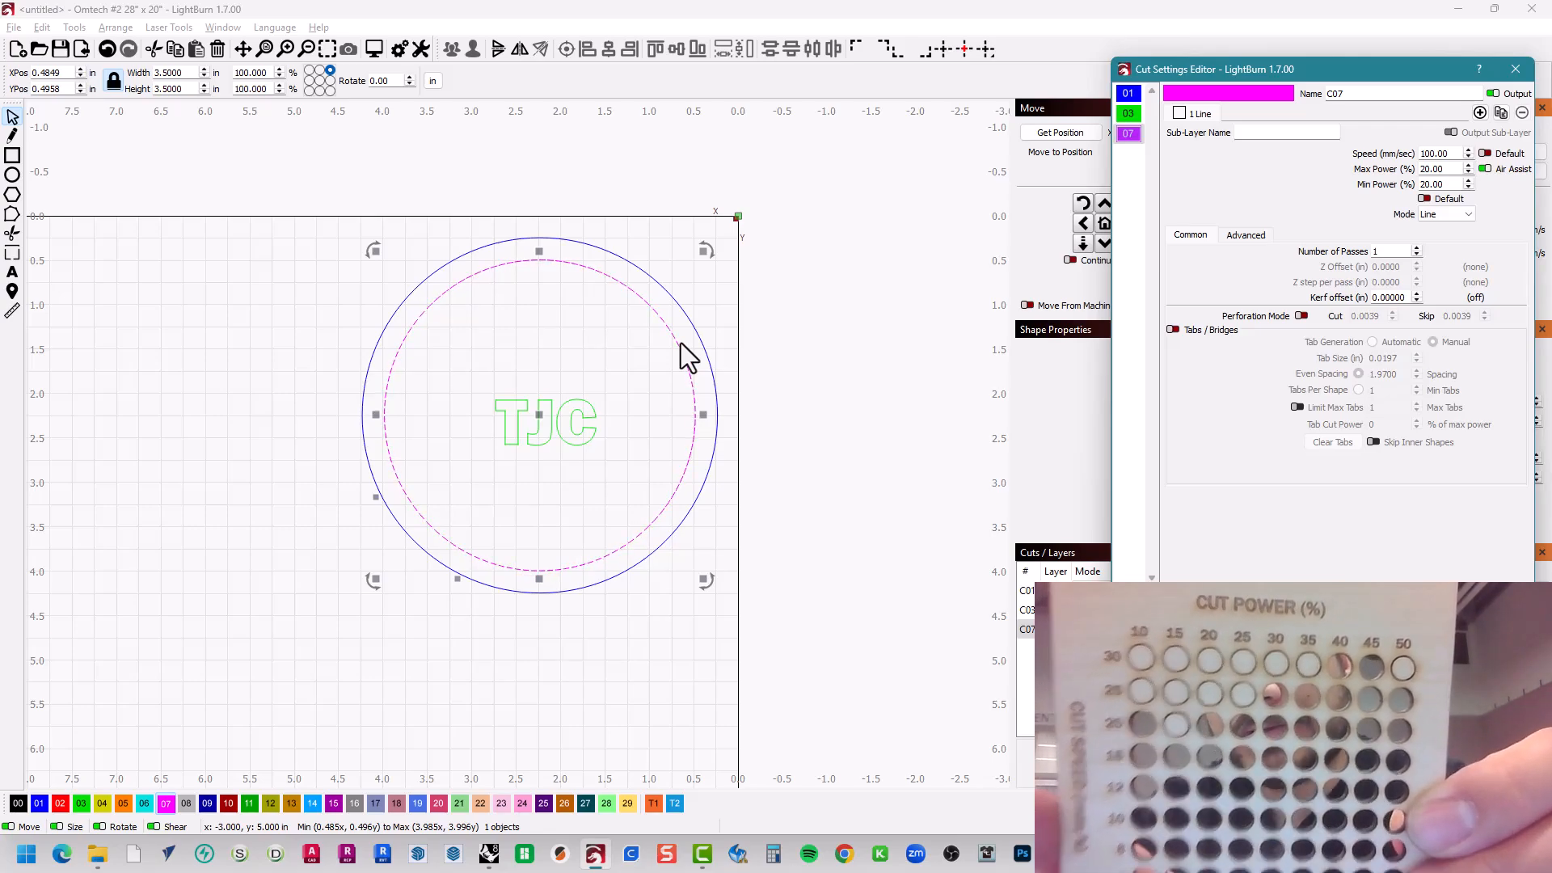
- Set line layer C07's speed to 60 mm/sec and its maximum and minimum power to 5%, keep one pass, and apply the settings
double_click(1447, 153)
type("60")
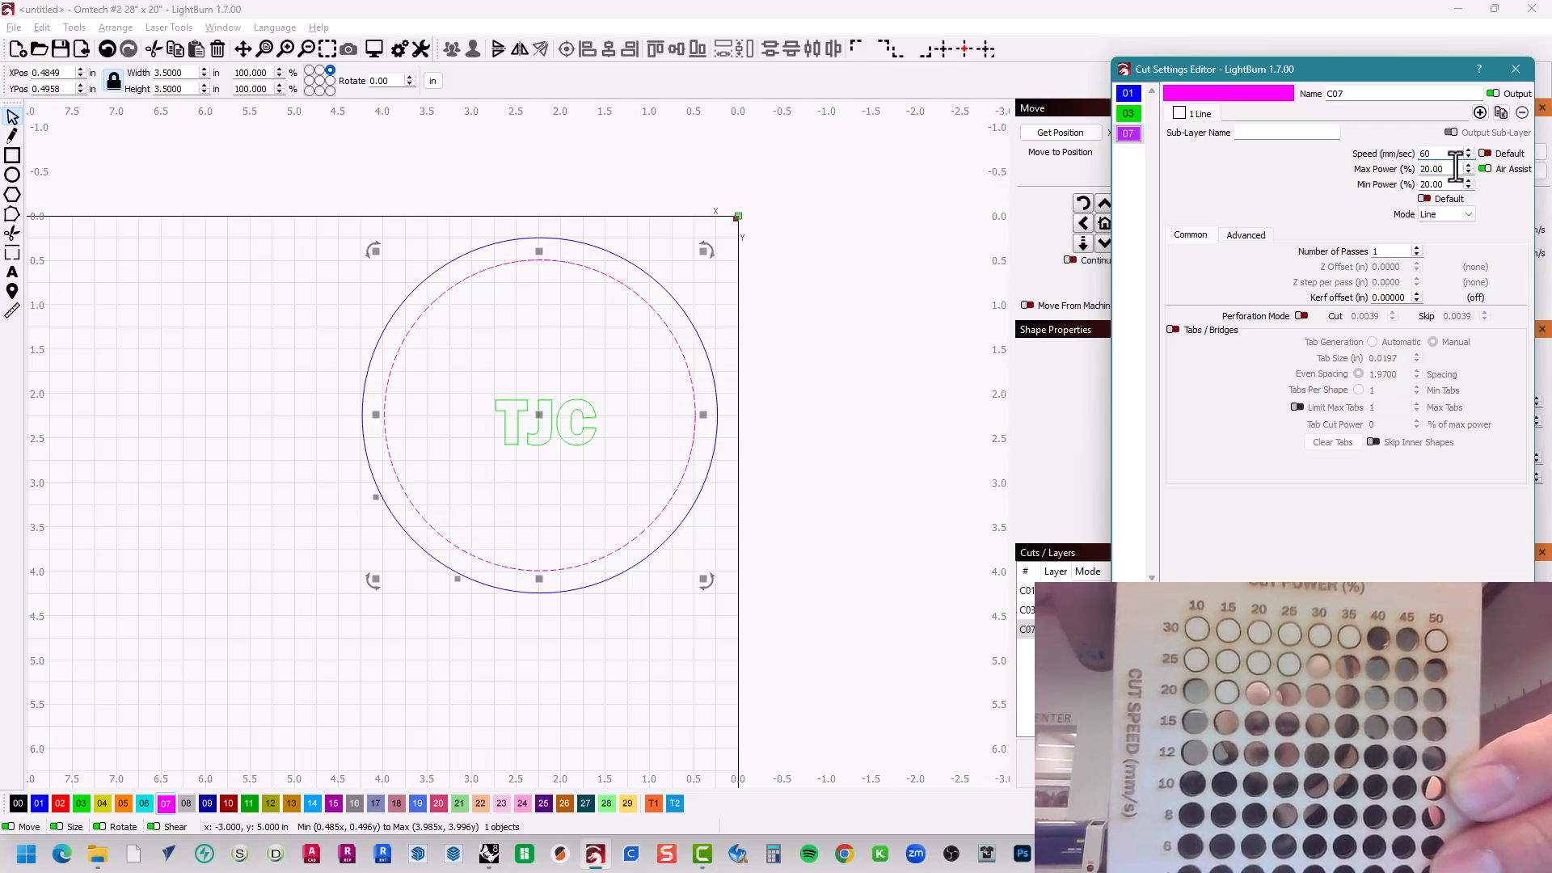
key("Tab")
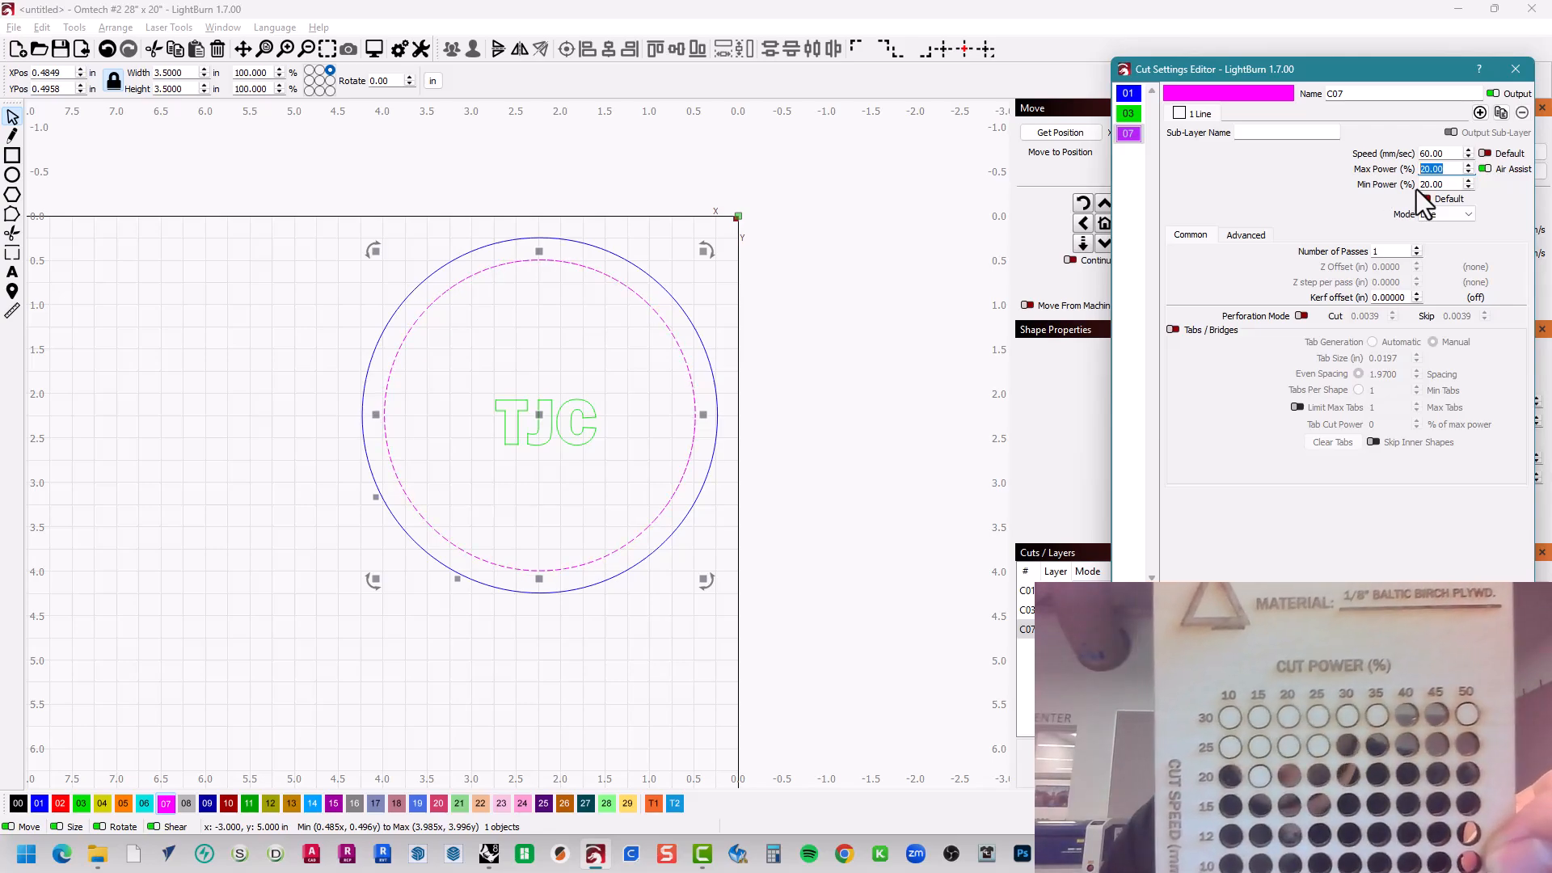
key("Tab")
type("5")
key("Tab")
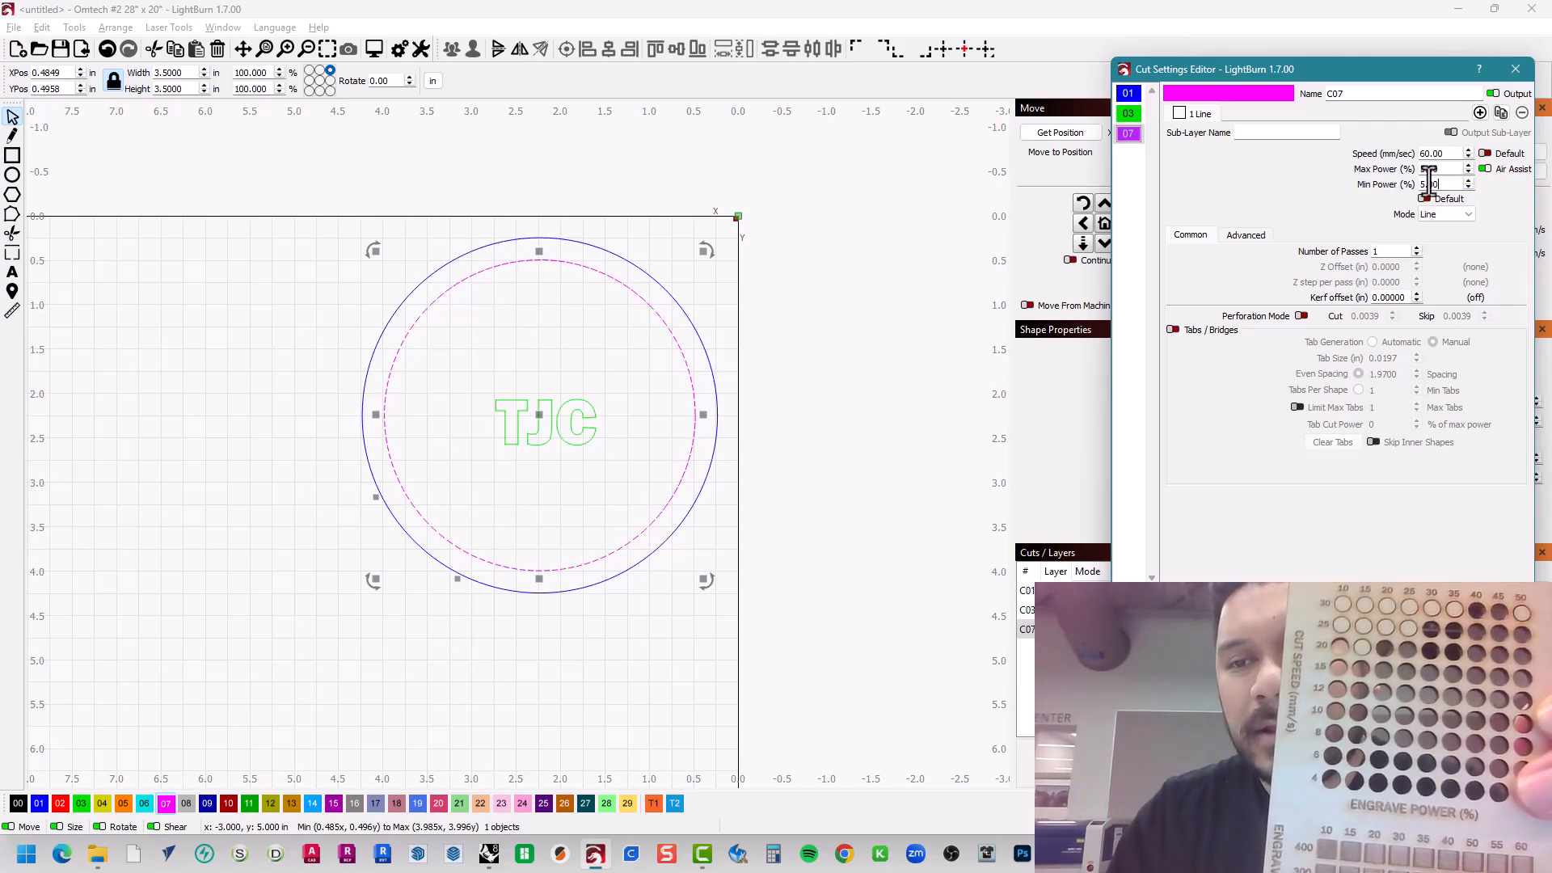
left_click_drag(1385, 251, 1328, 252)
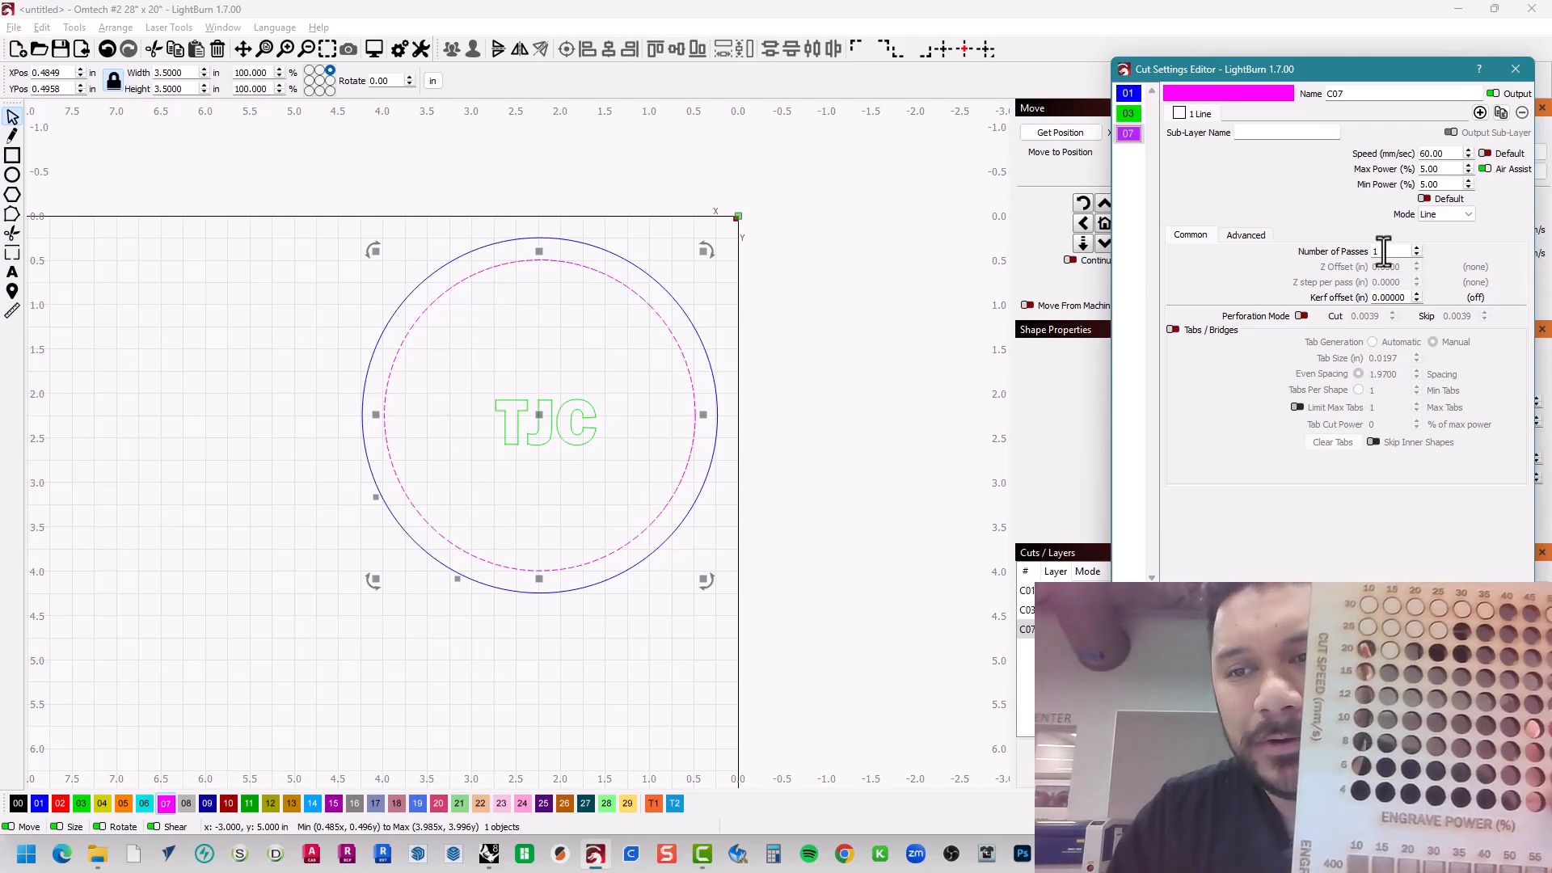
key("BackSpace")
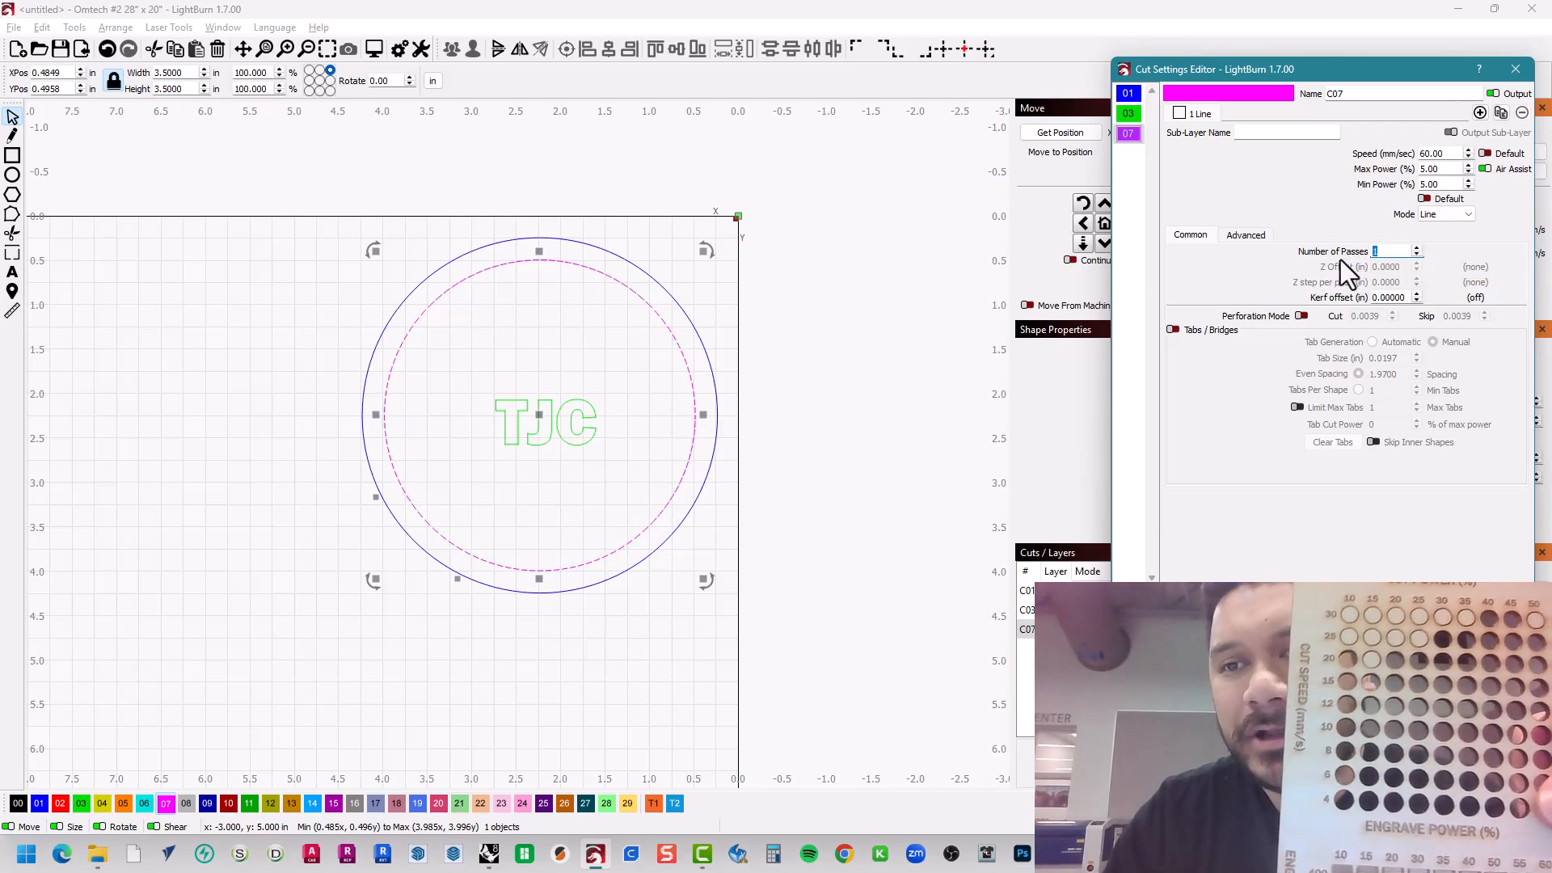
left_click(1385, 251)
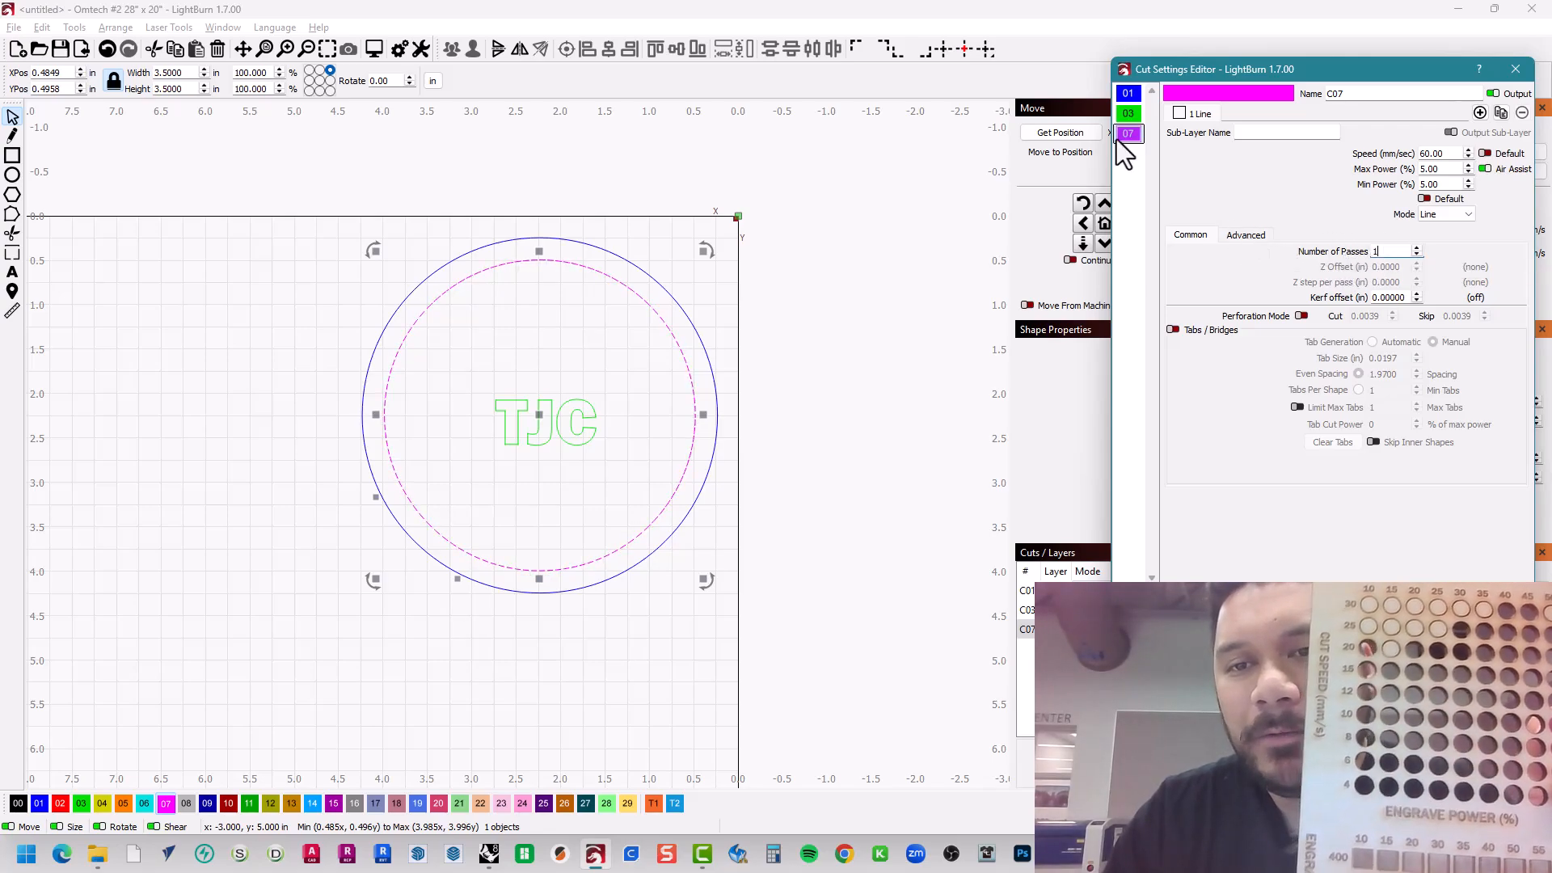
left_click(1432, 608)
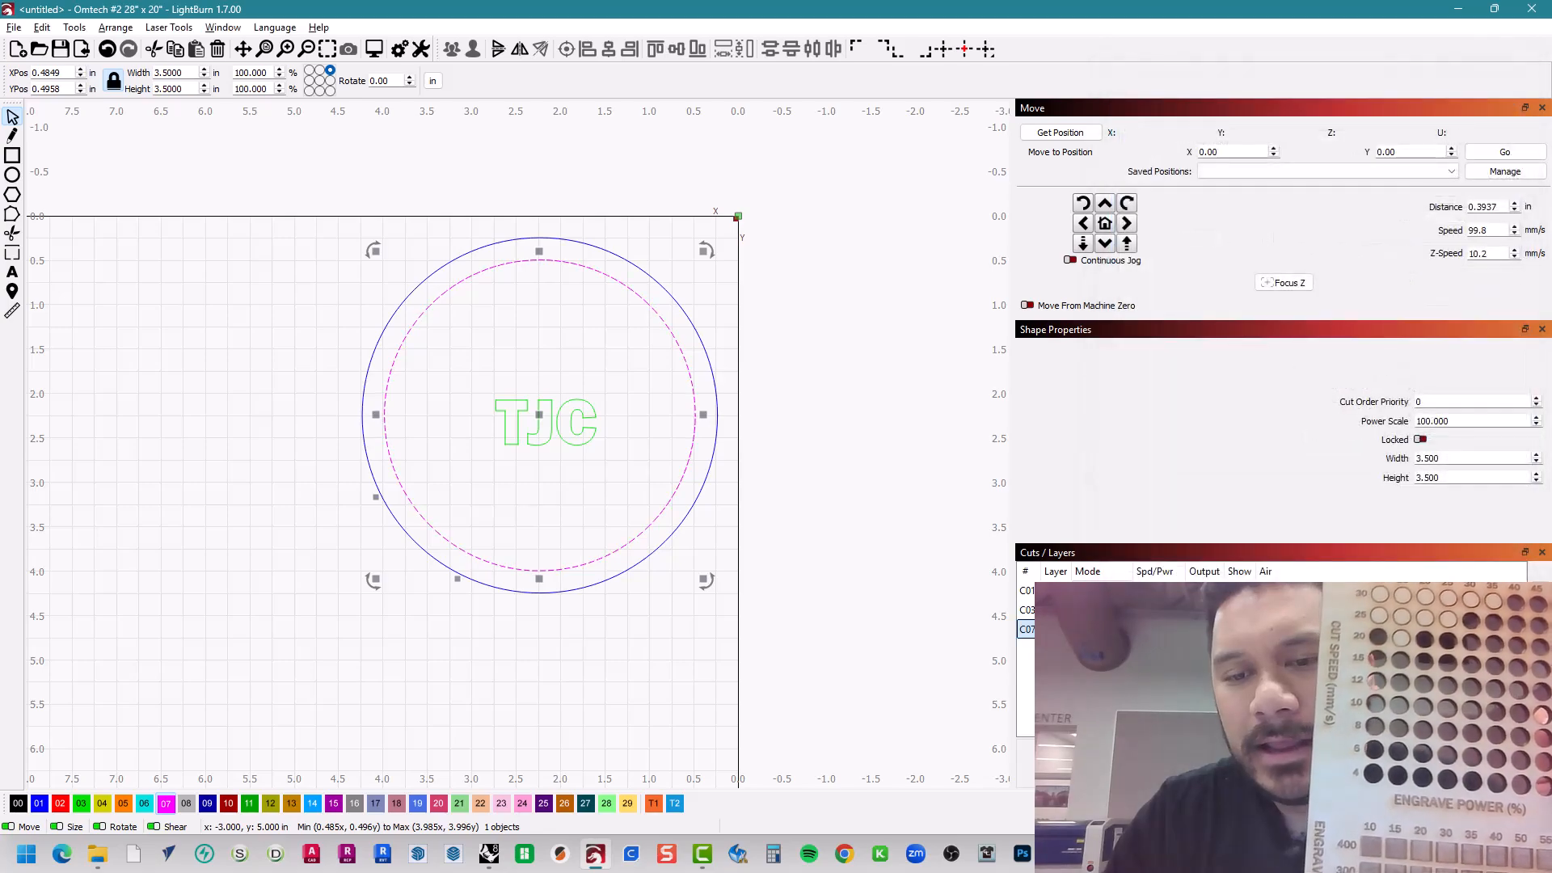
- Set the speed of the blue outer circle's layer C01 to 12 mm/sec, keep Line mode, and apply the cut settings
left_click(728, 327)
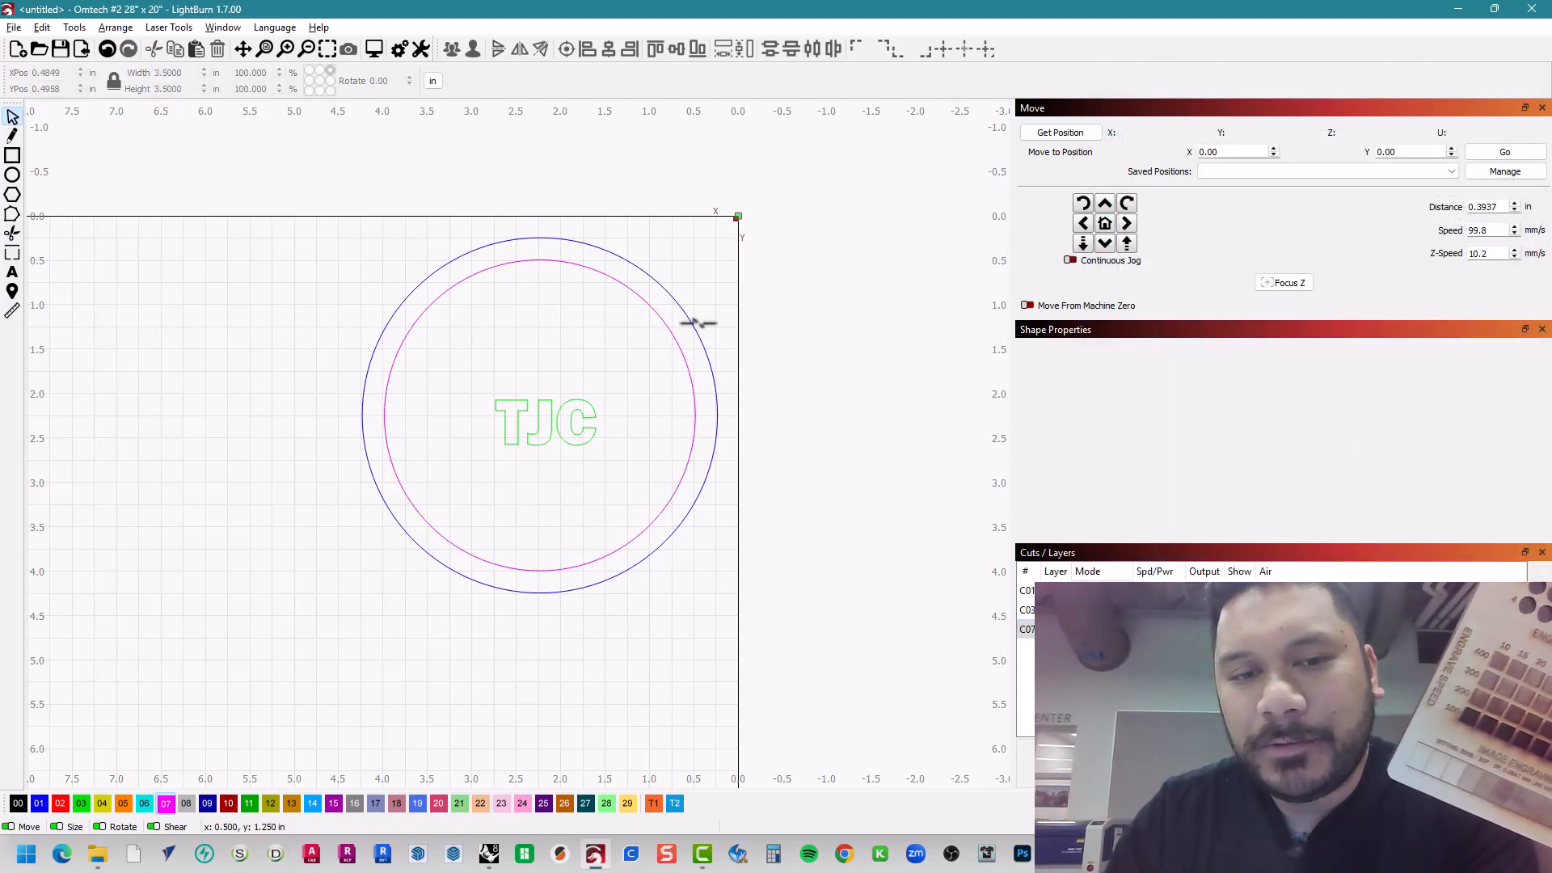
left_click(1103, 591)
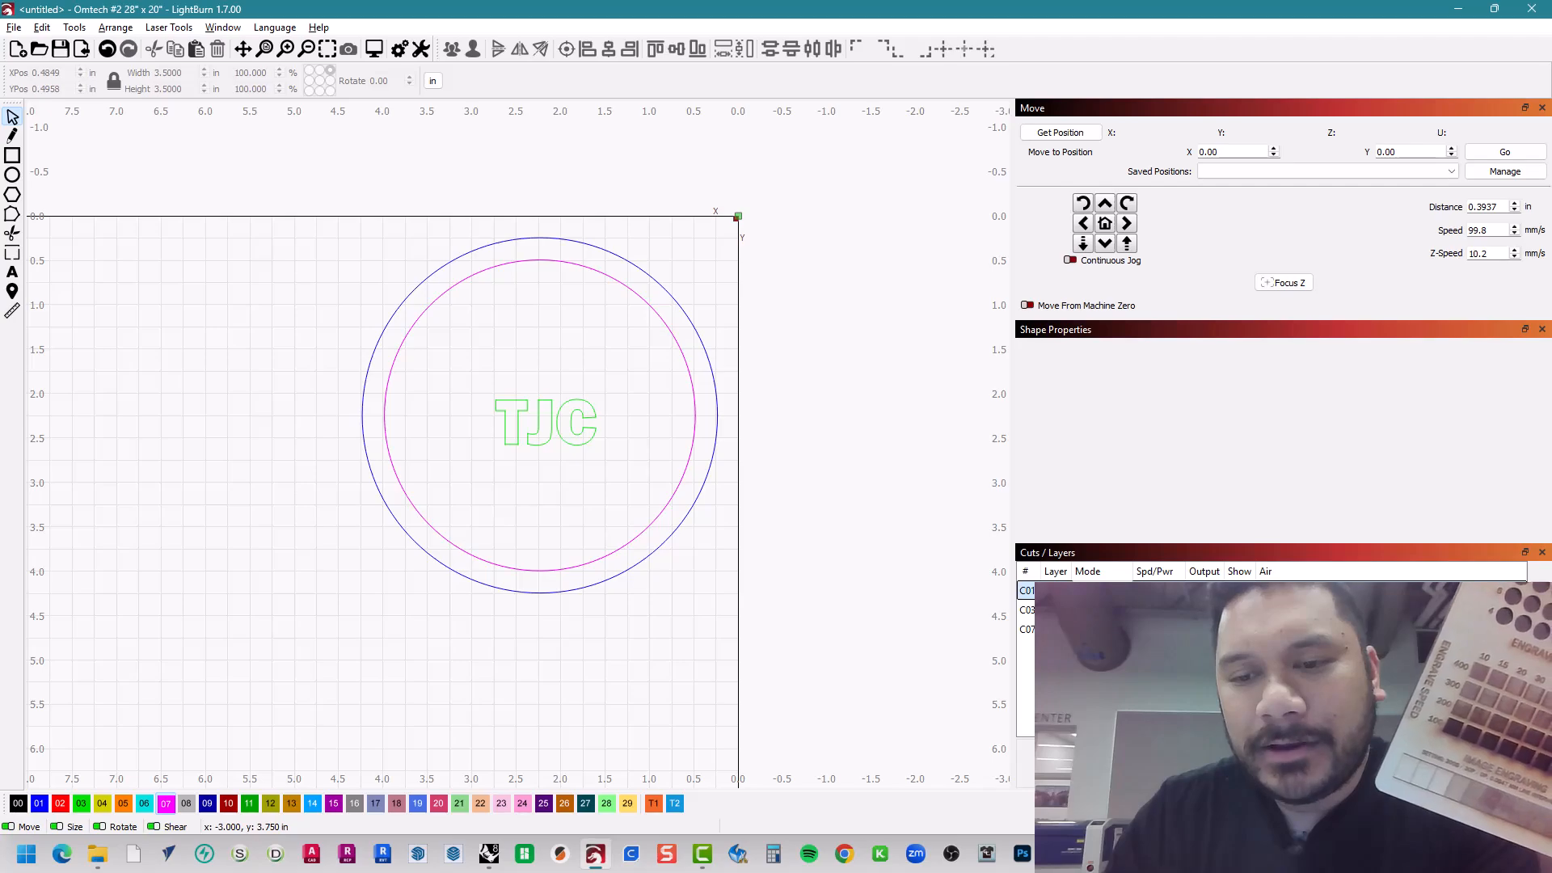
double_click(1103, 591)
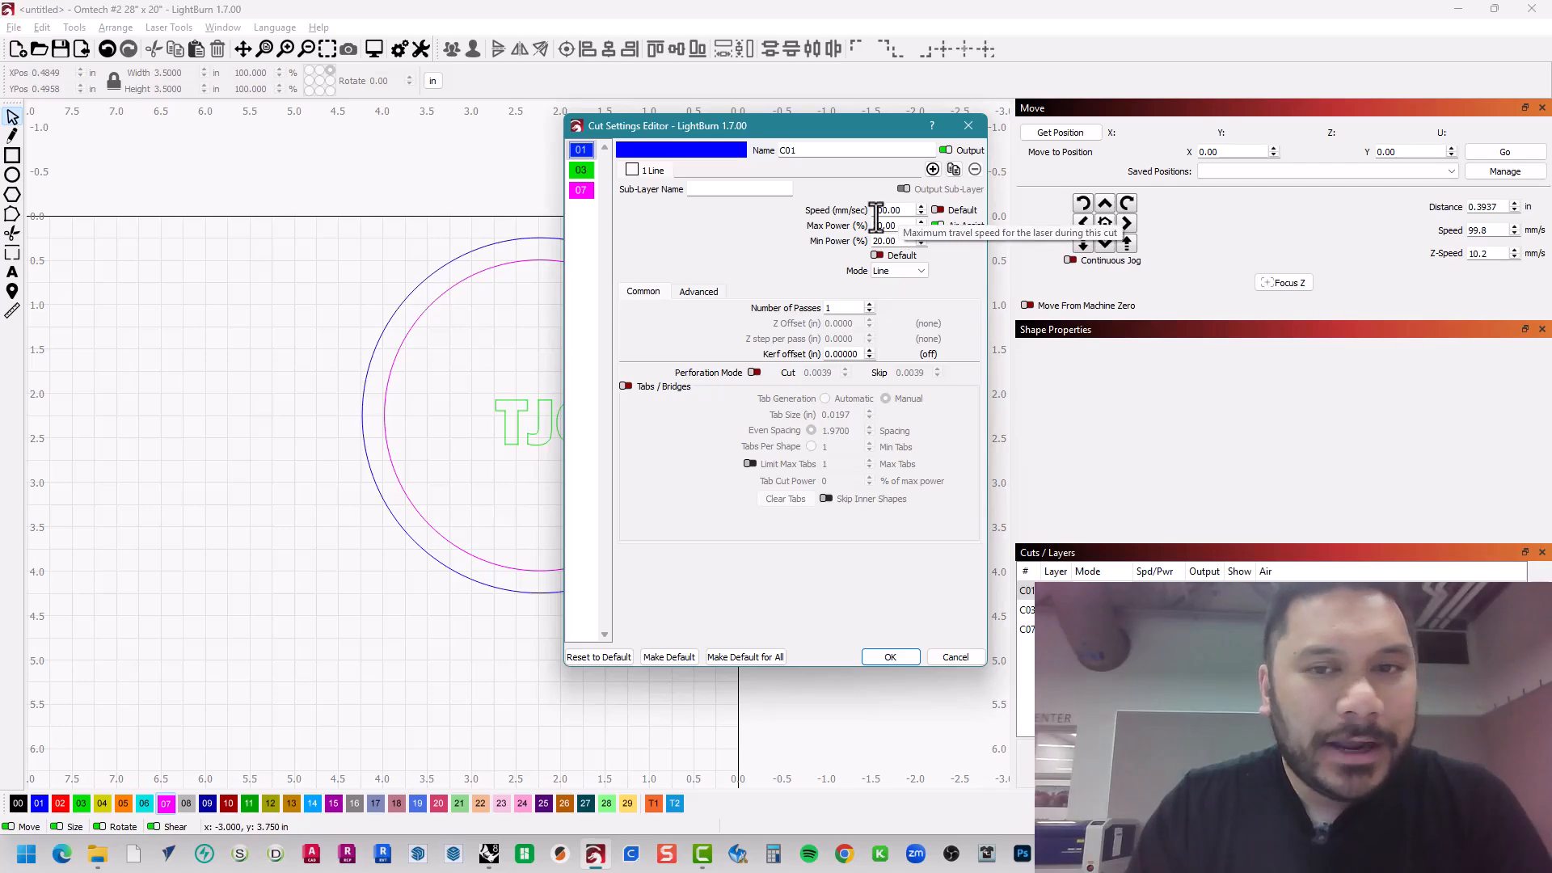
double_click(898, 211)
type("12")
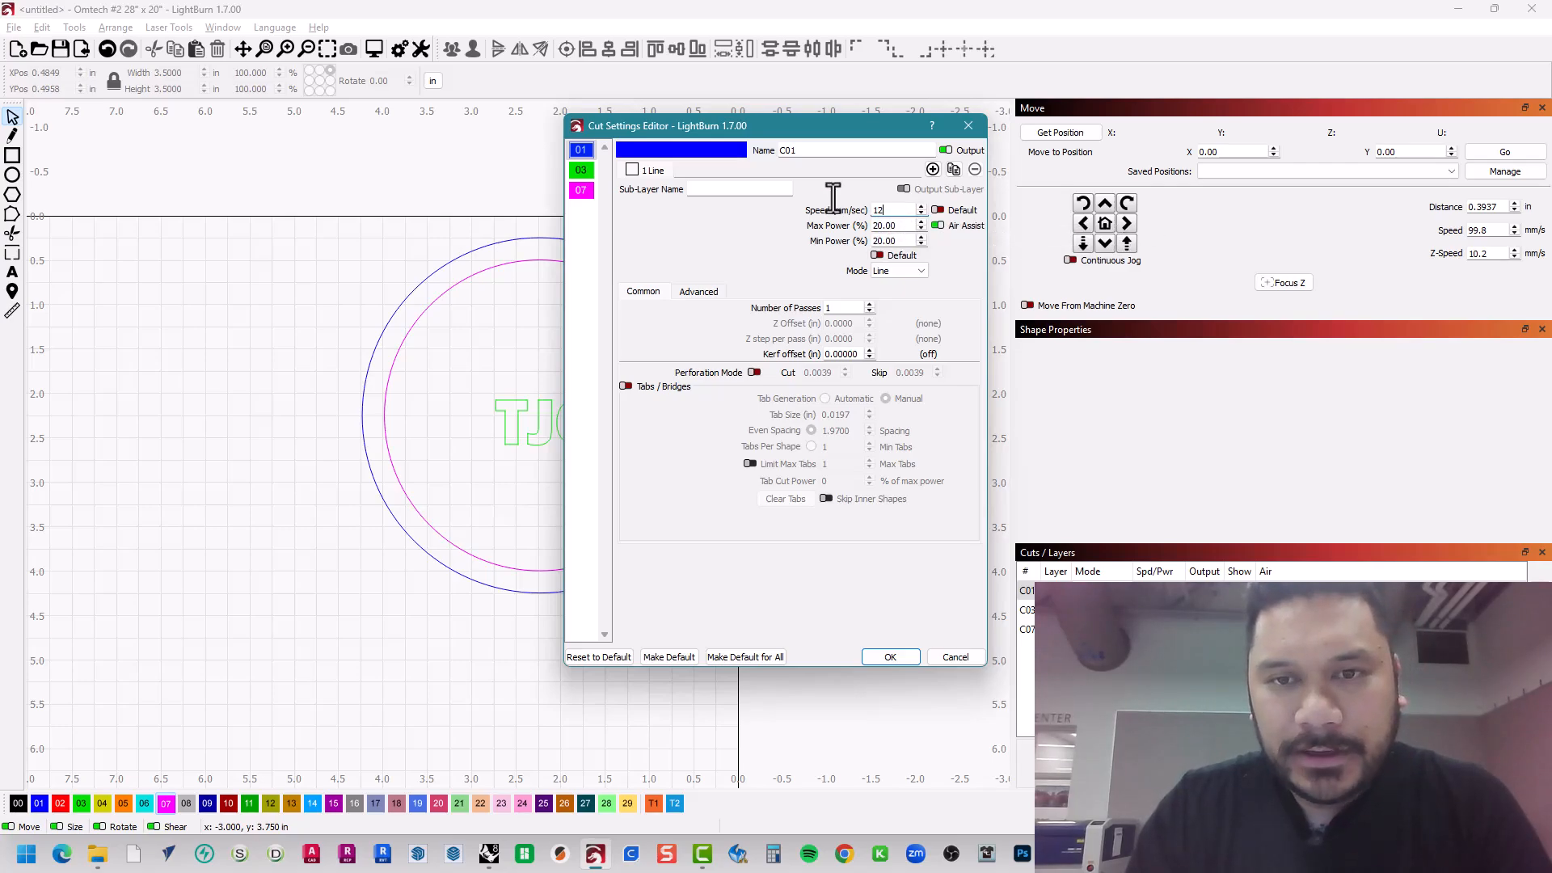
left_click(903, 230)
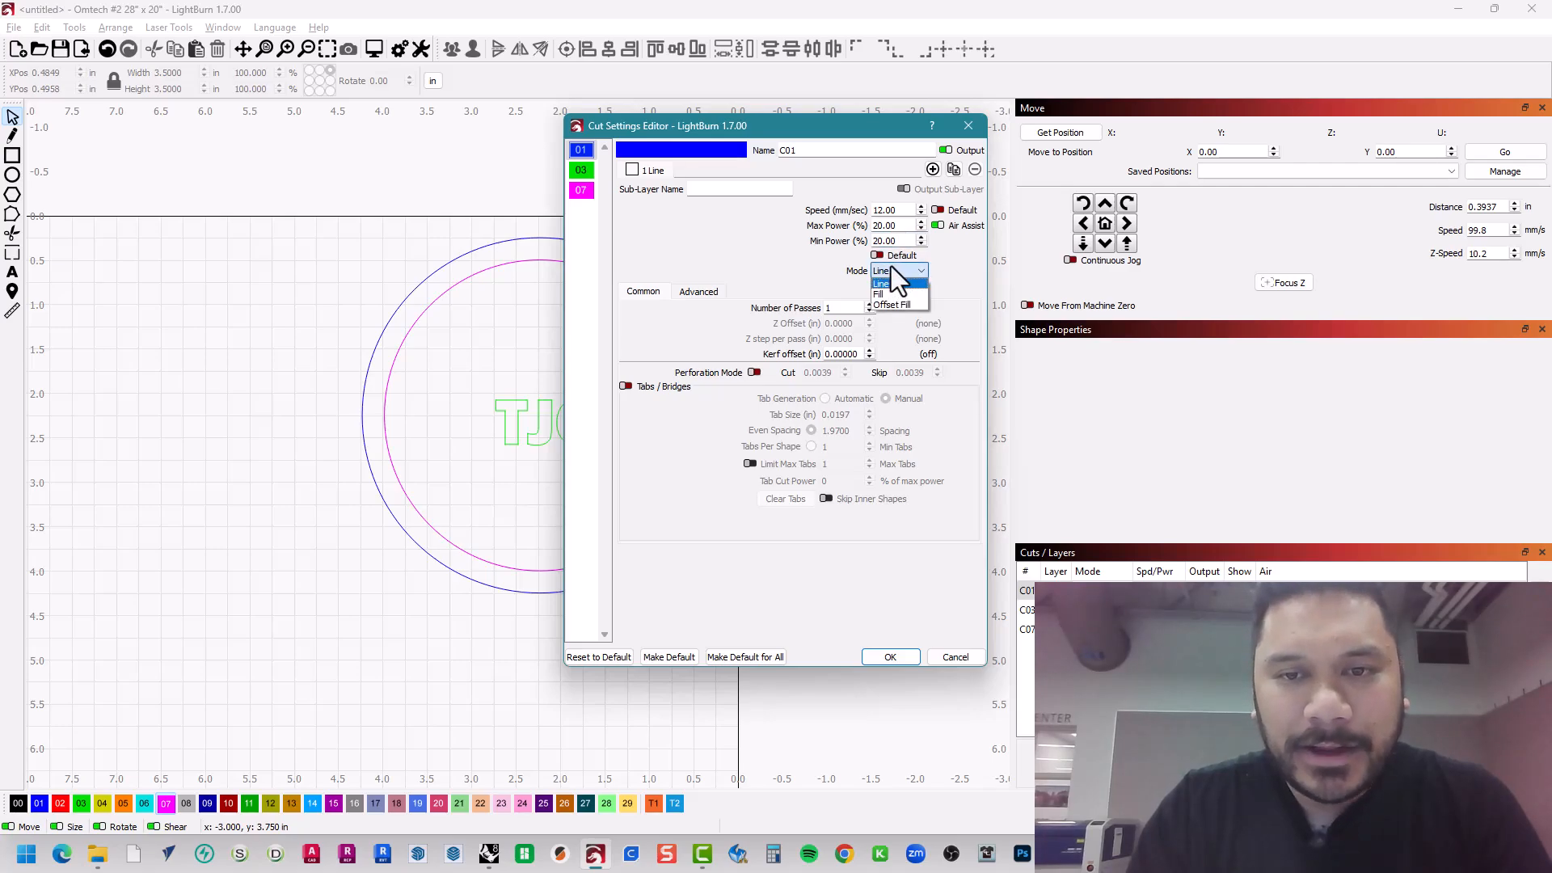
left_click(891, 267)
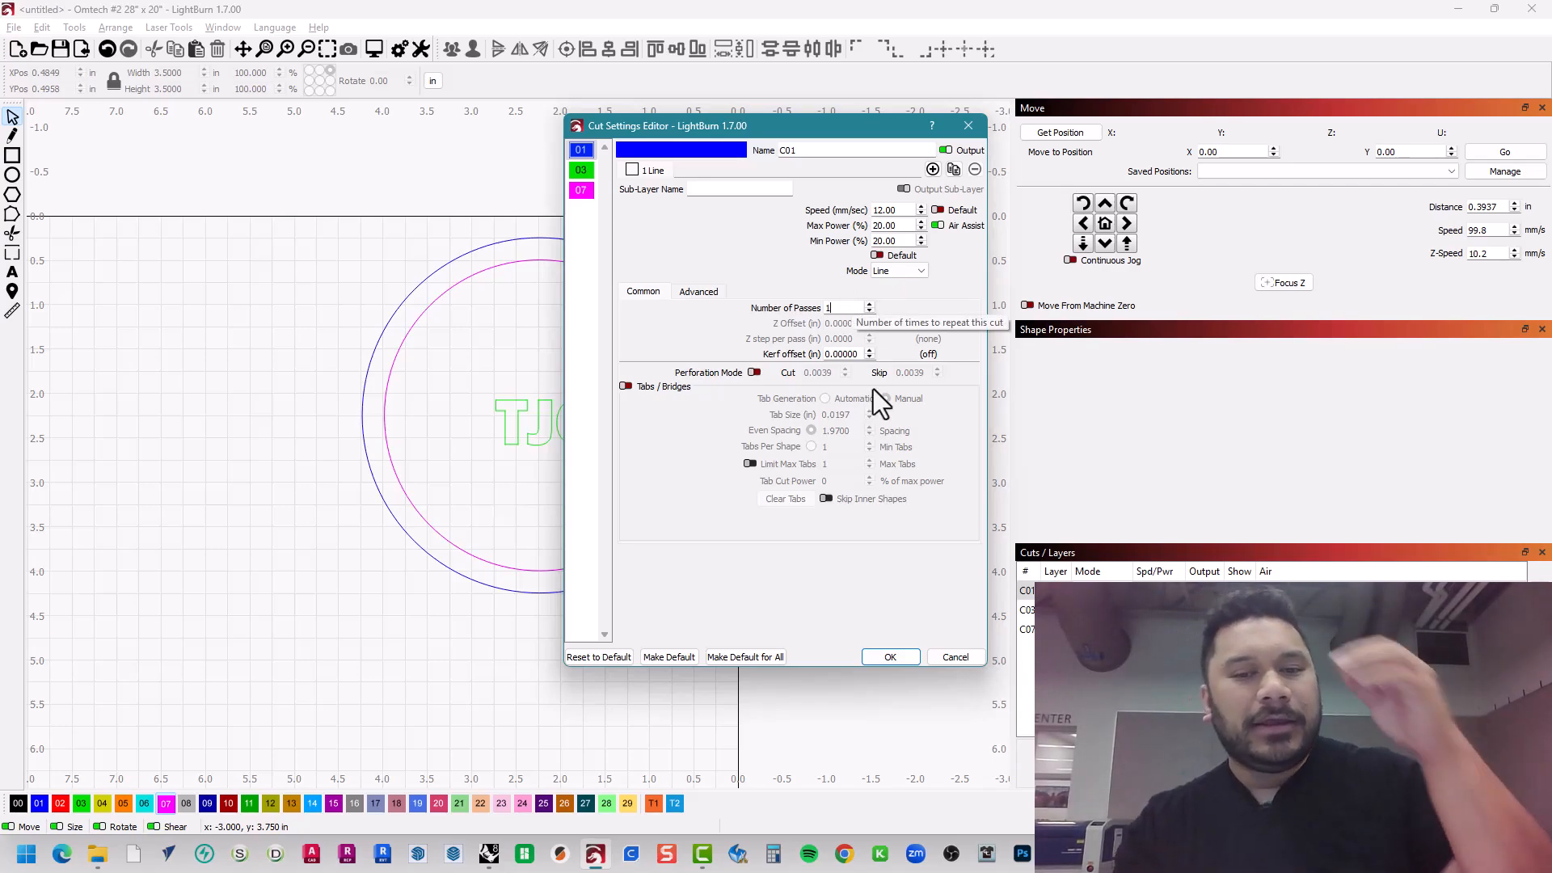
left_click(875, 656)
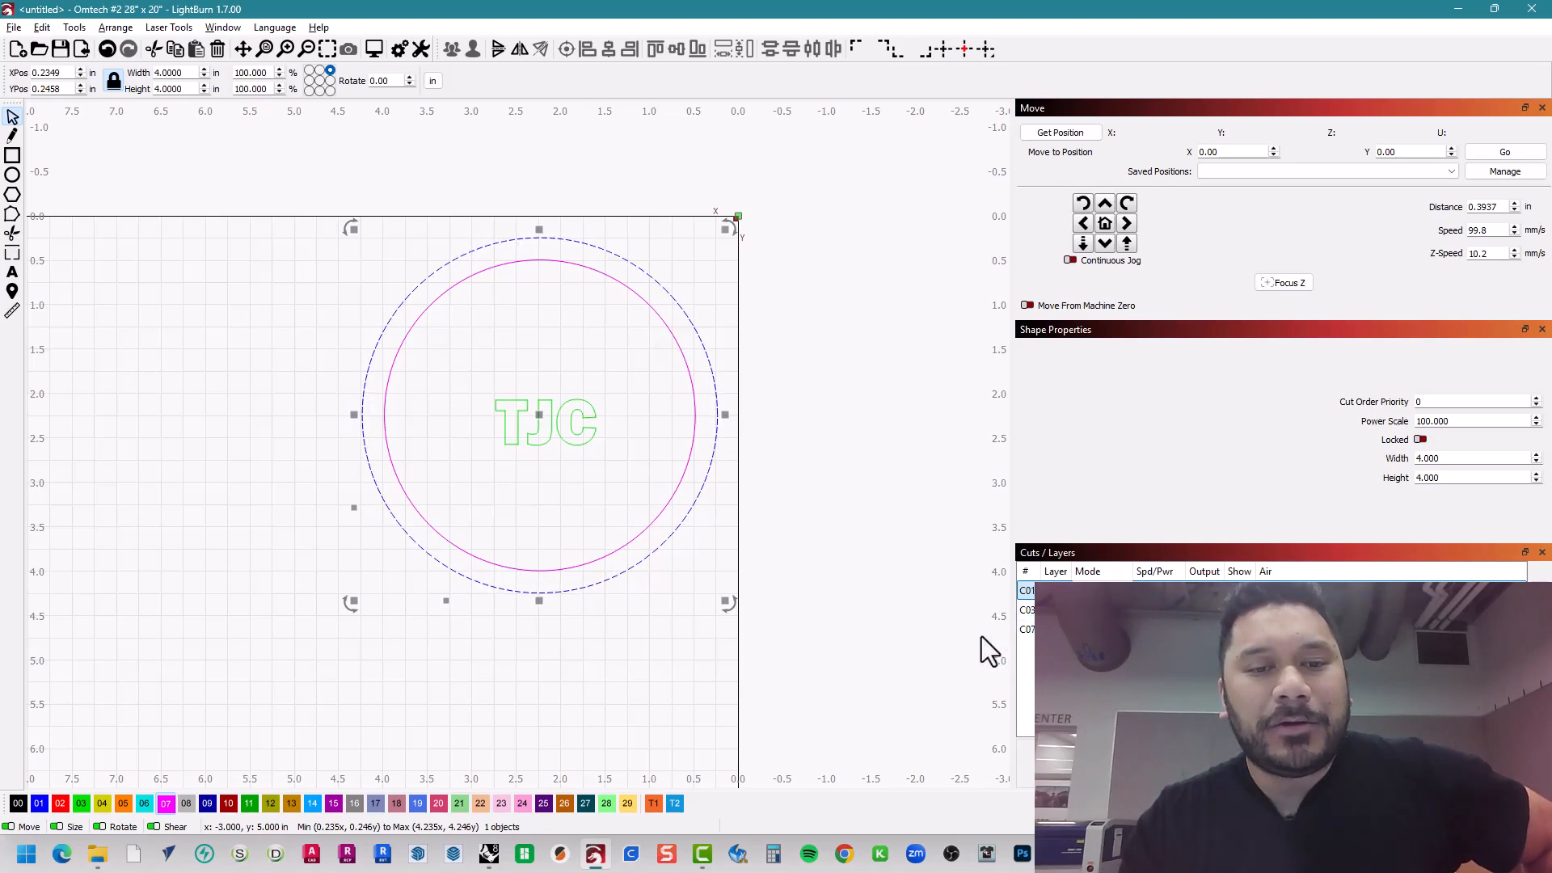
- Review the intended cutting order by selecting the TJC lettering, the inner circle and the outer circle in turn
left_click(921, 635)
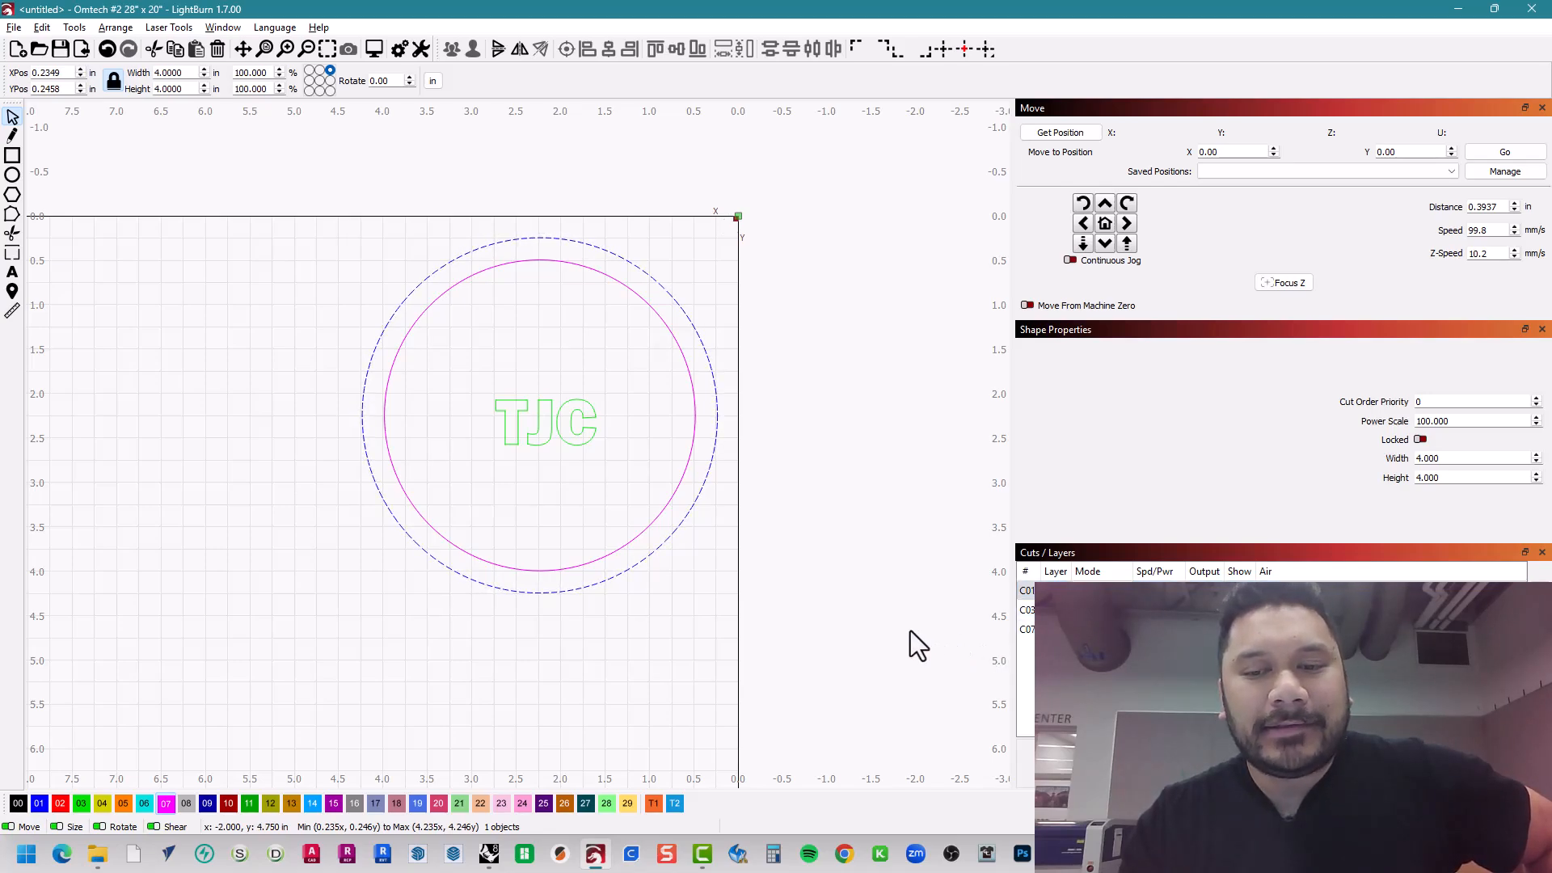
left_click(715, 399)
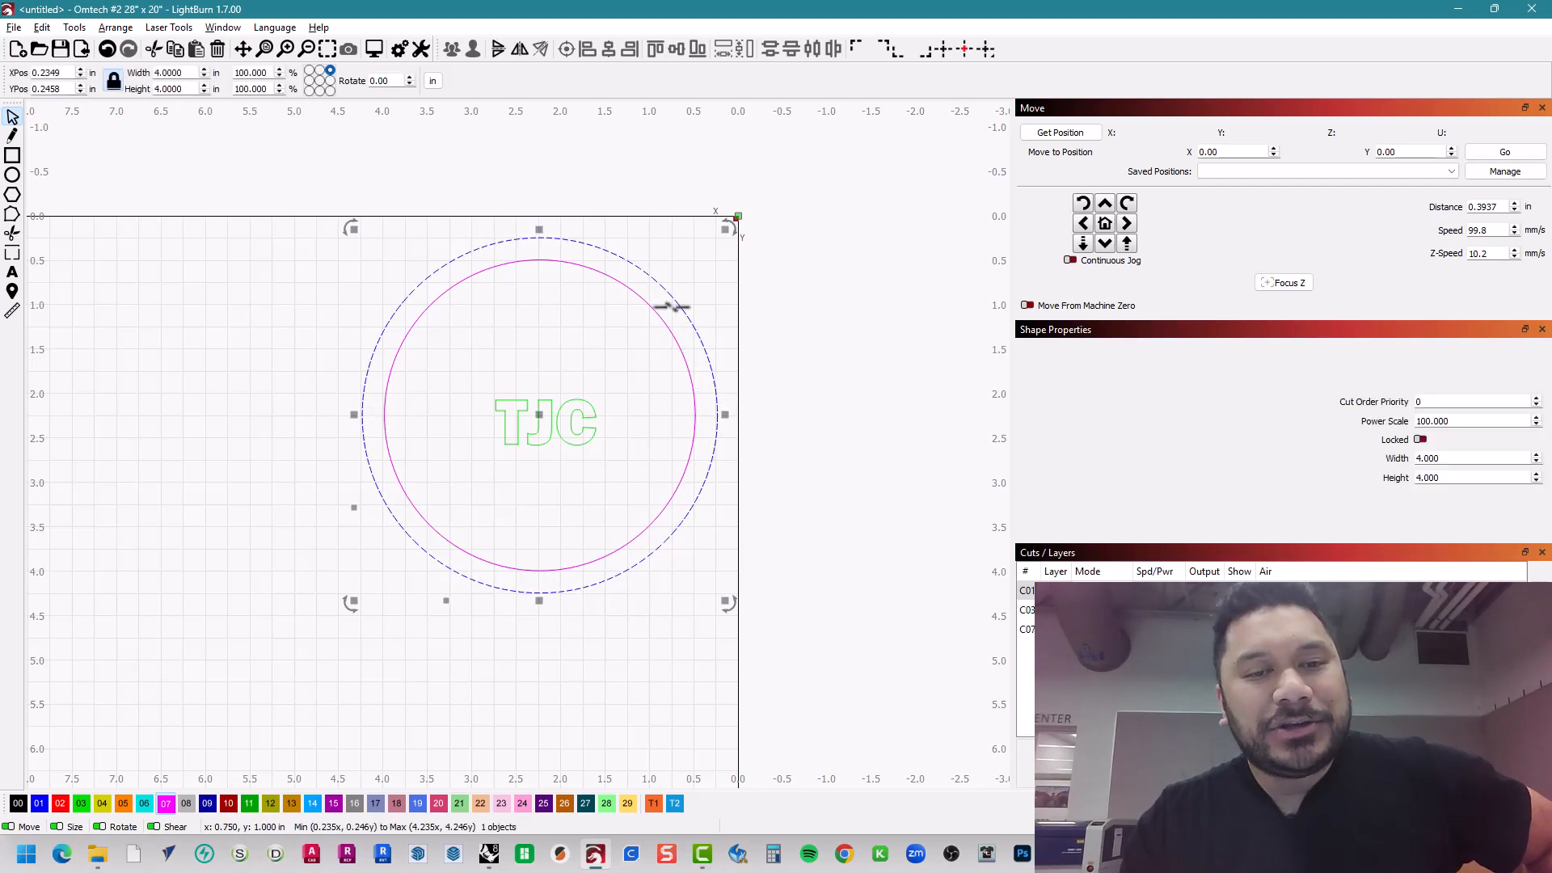
left_click(700, 532)
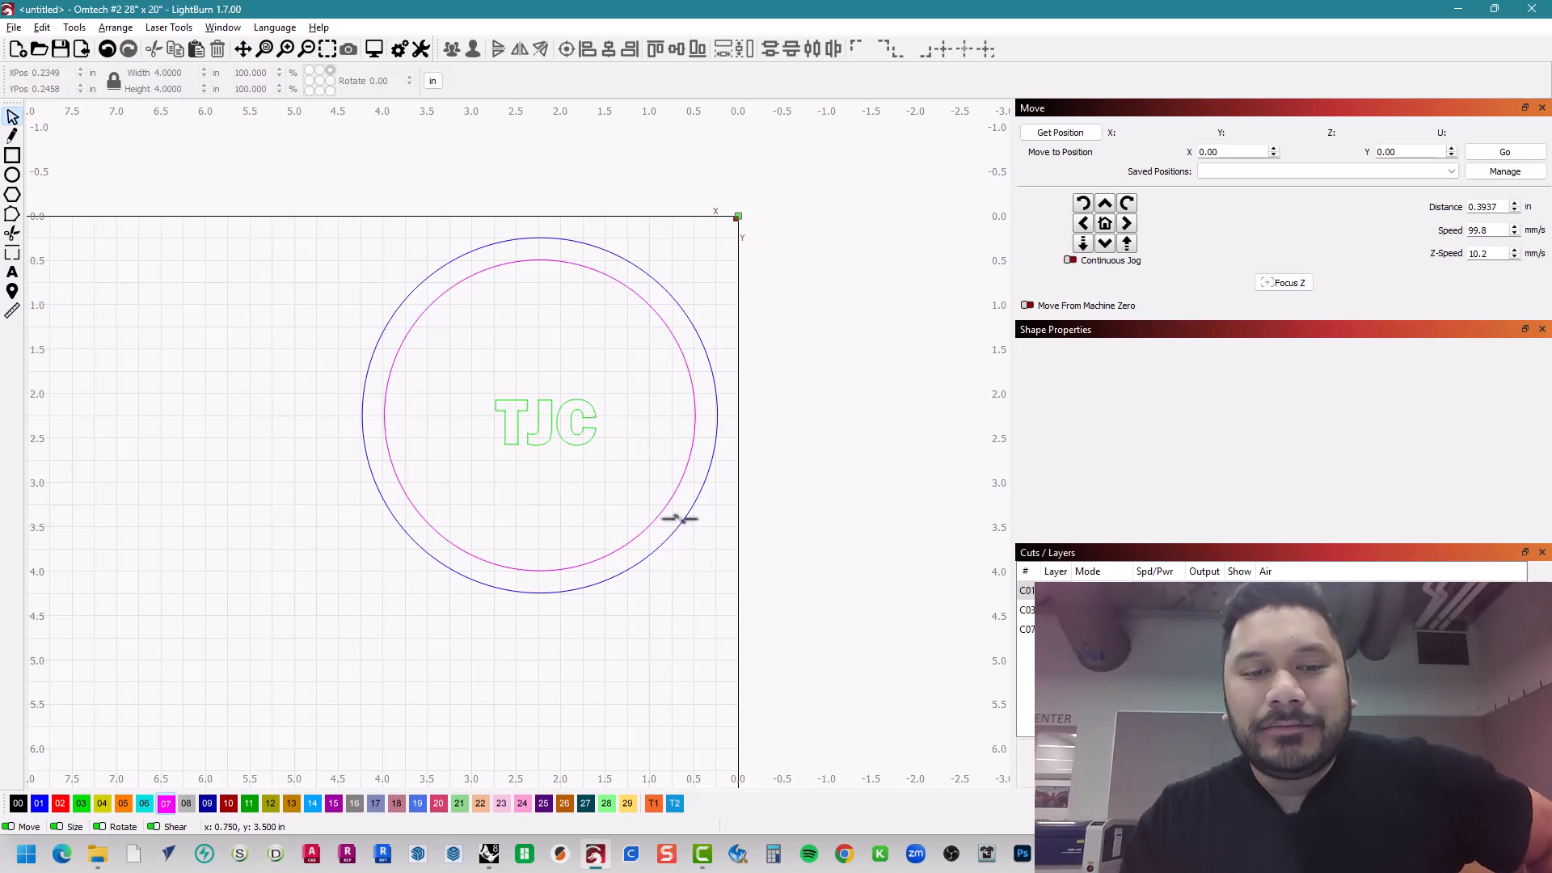
left_click_drag(622, 471, 469, 371)
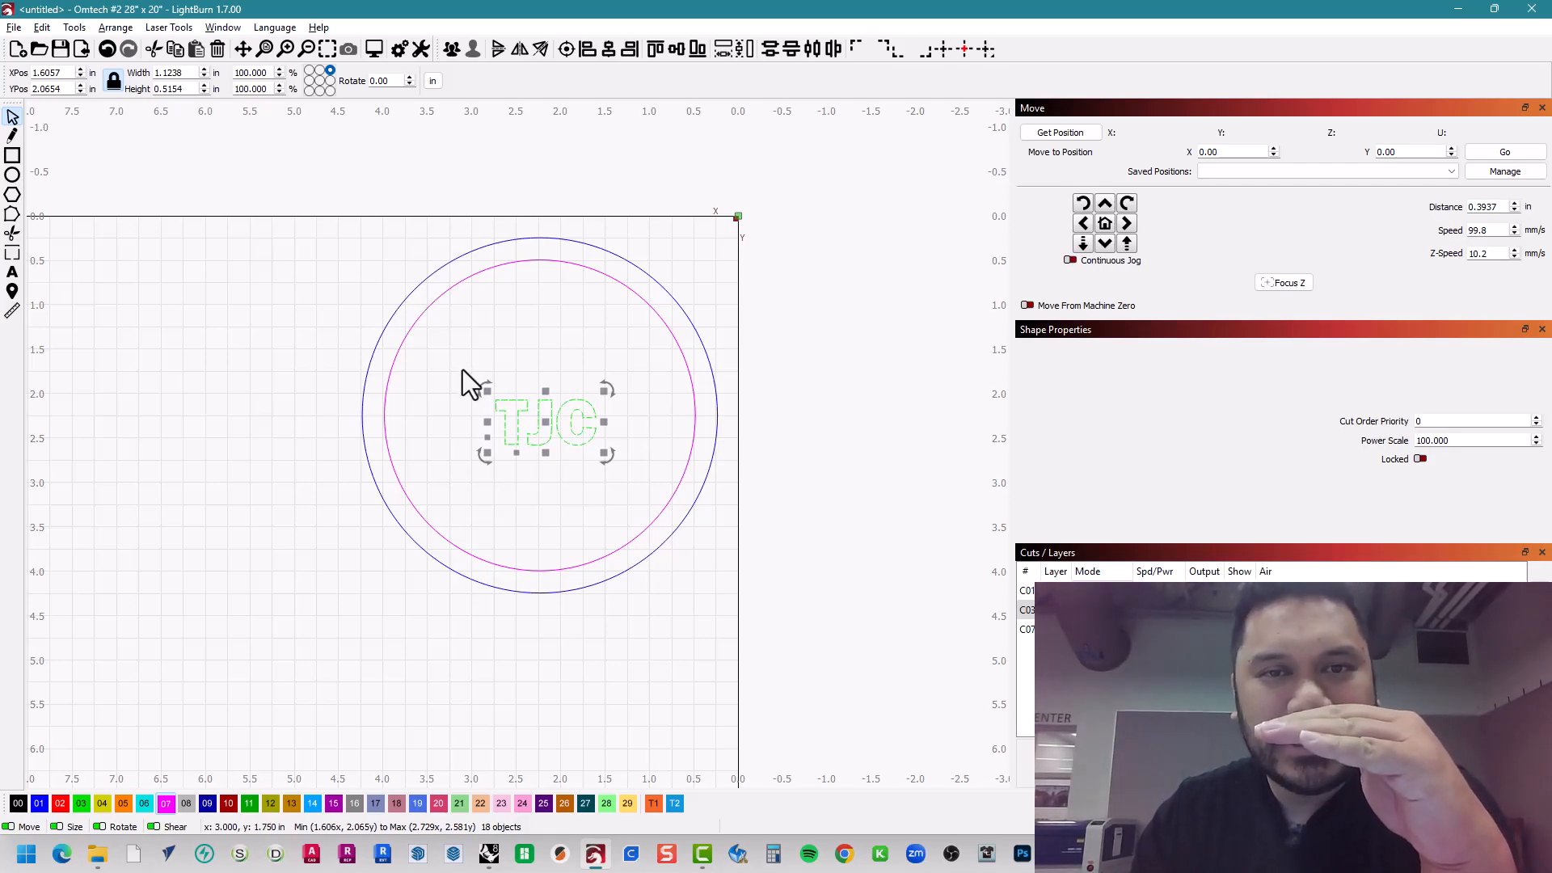
left_click_drag(502, 293, 466, 272)
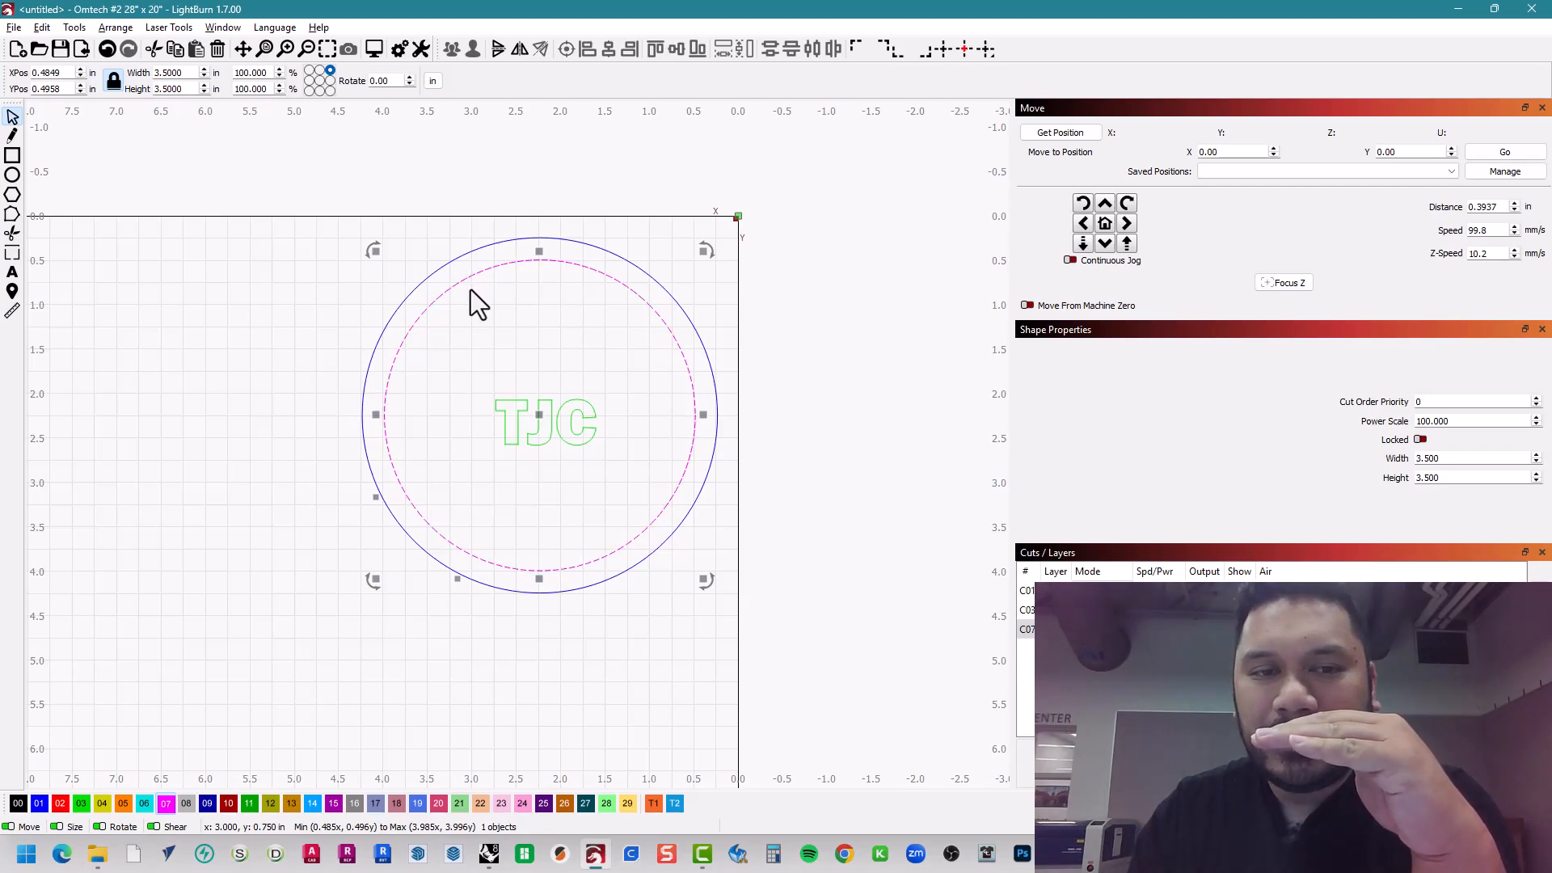
left_click(468, 253)
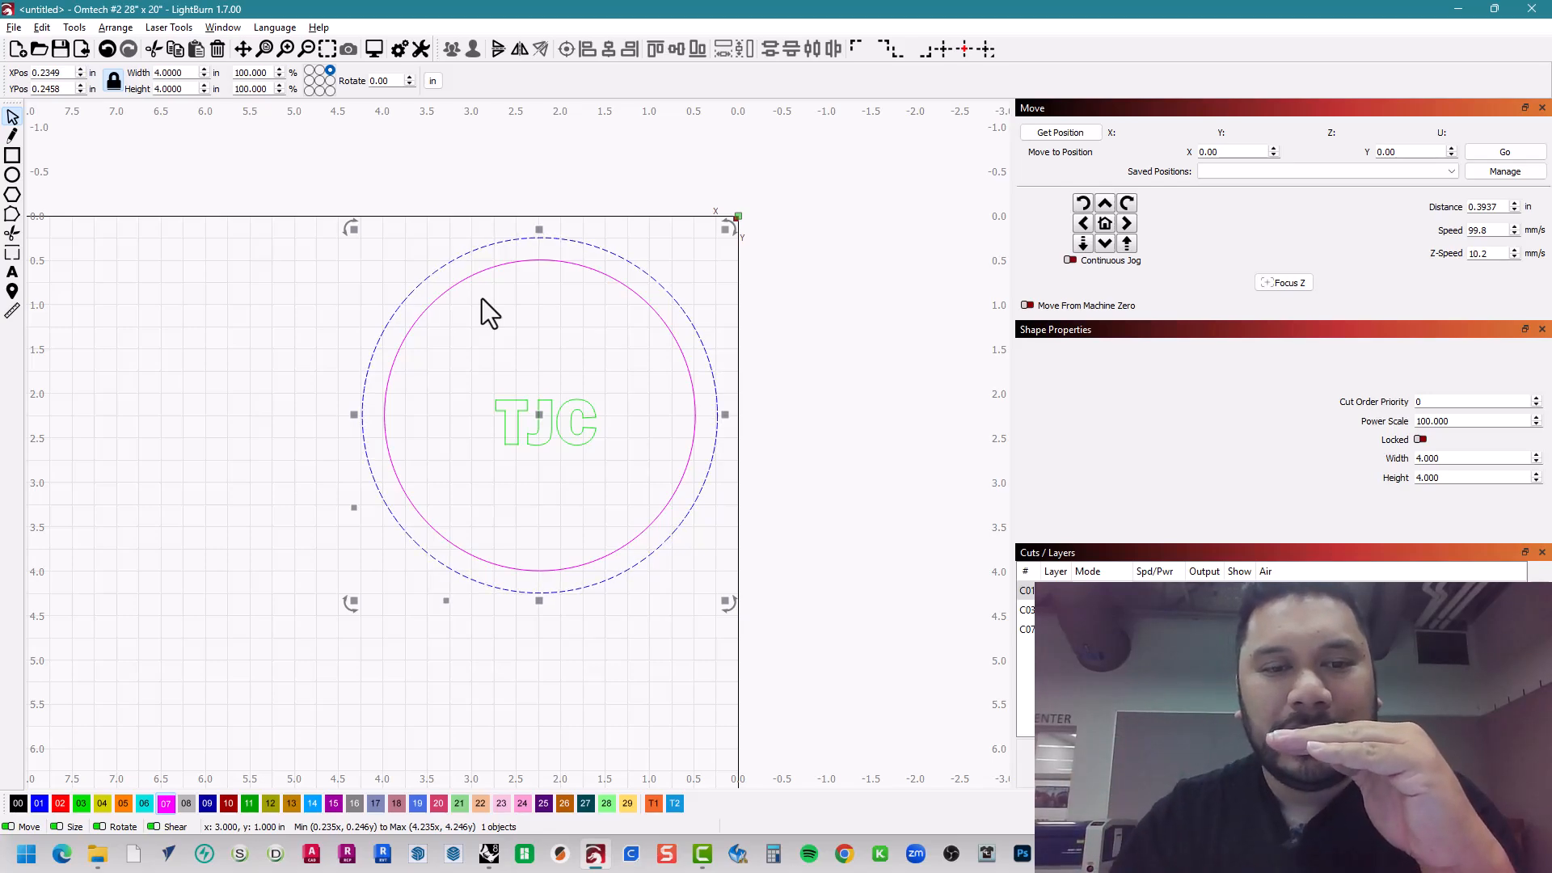
left_click(491, 377)
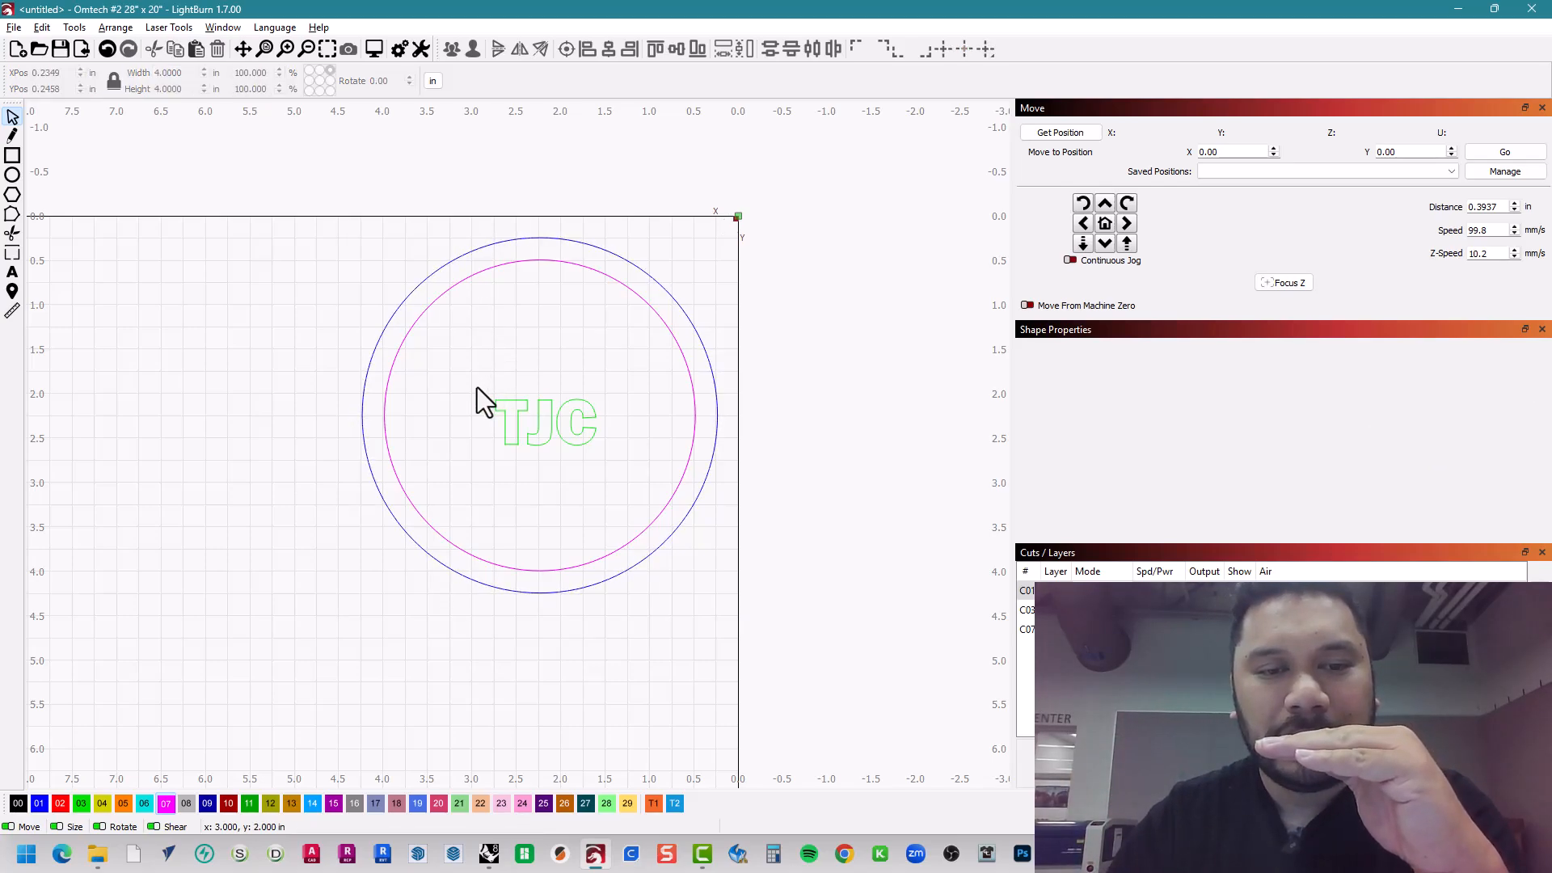
- Reorder the layers so the lettering's C03 runs first, the inner circle's C07 second and the outer circle's C01 last
left_click_drag(477, 386, 642, 461)
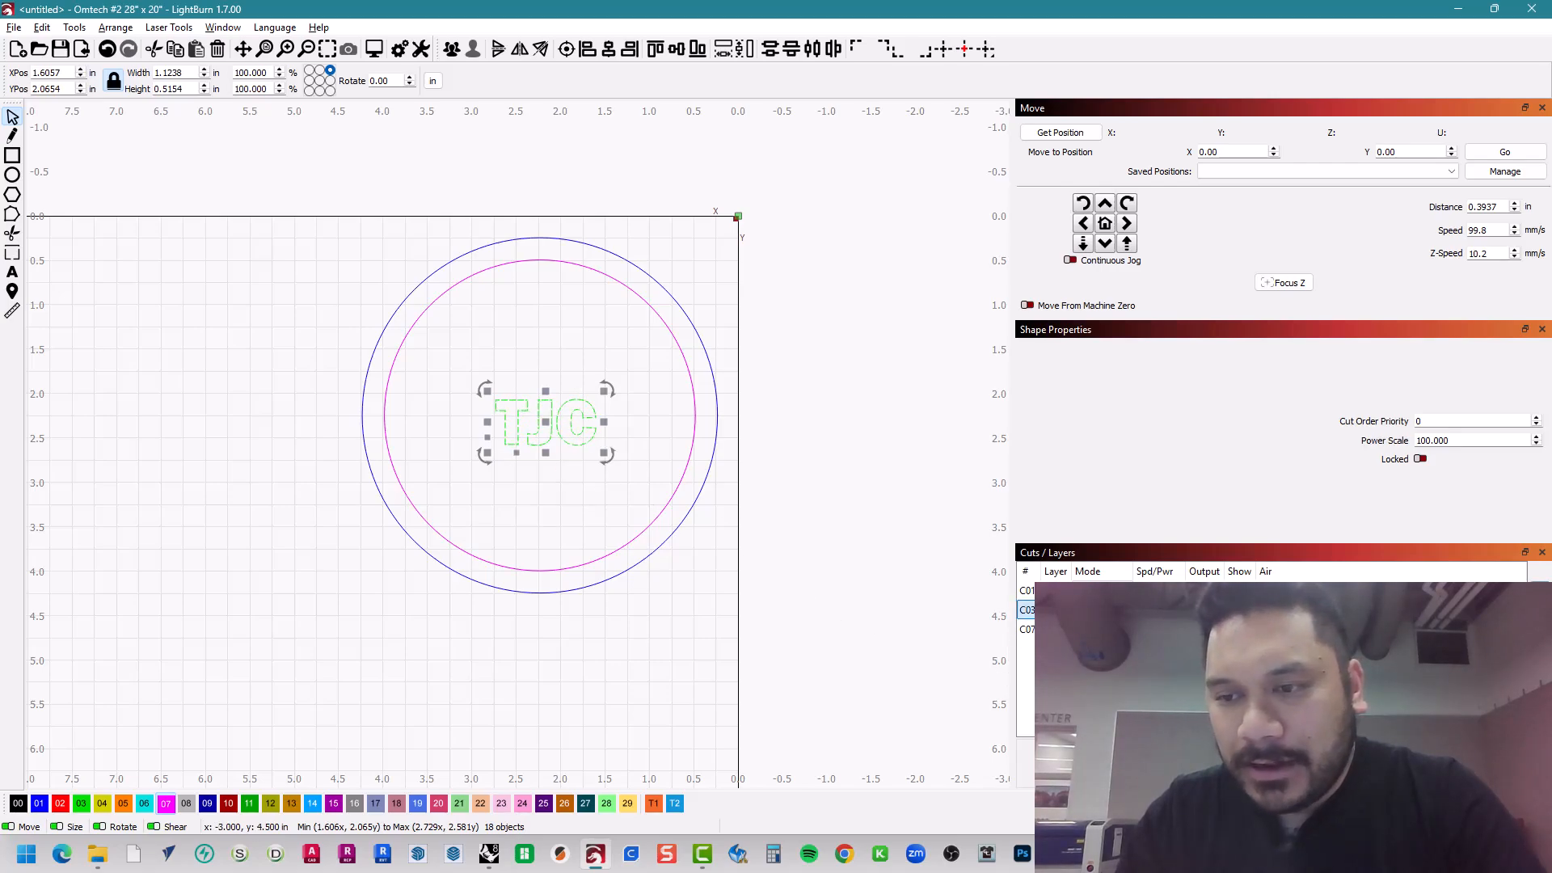
left_click(1539, 591)
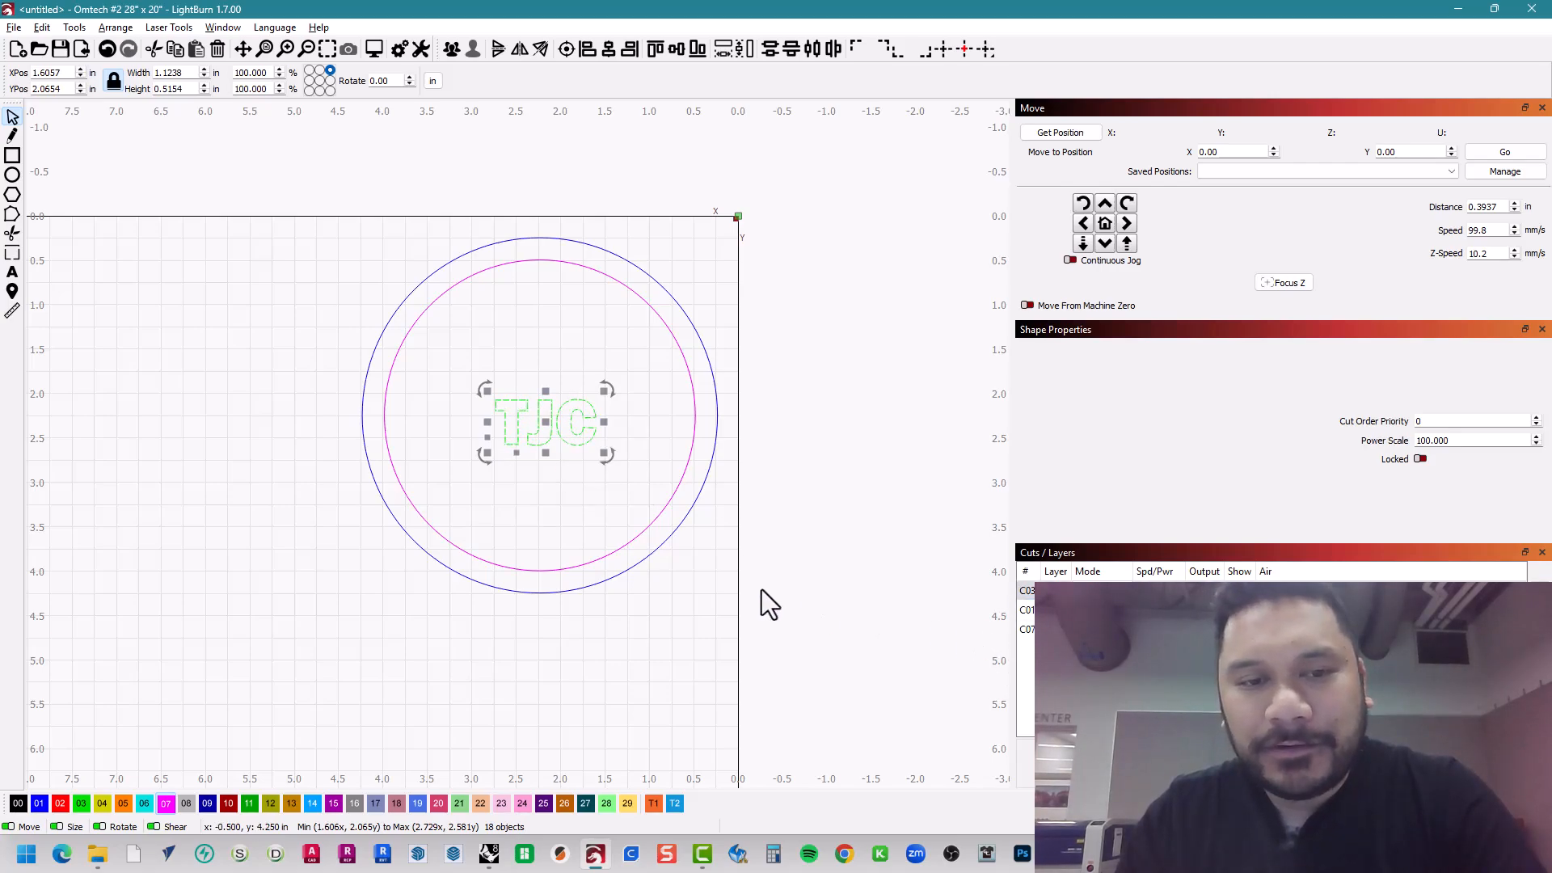
left_click(652, 510)
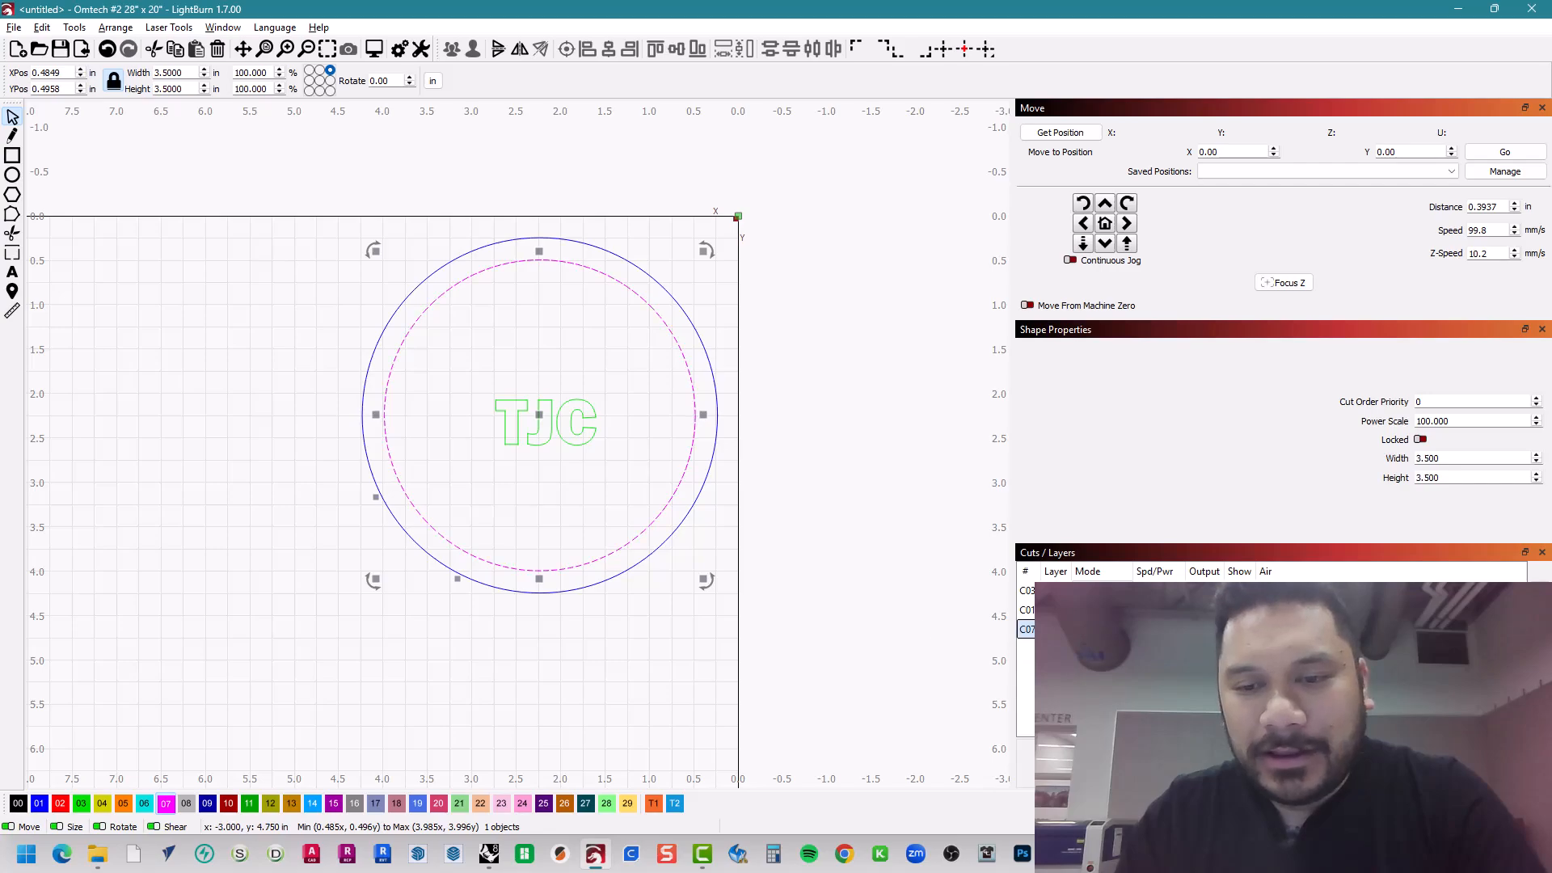
left_click(1539, 590)
left_click(1539, 591)
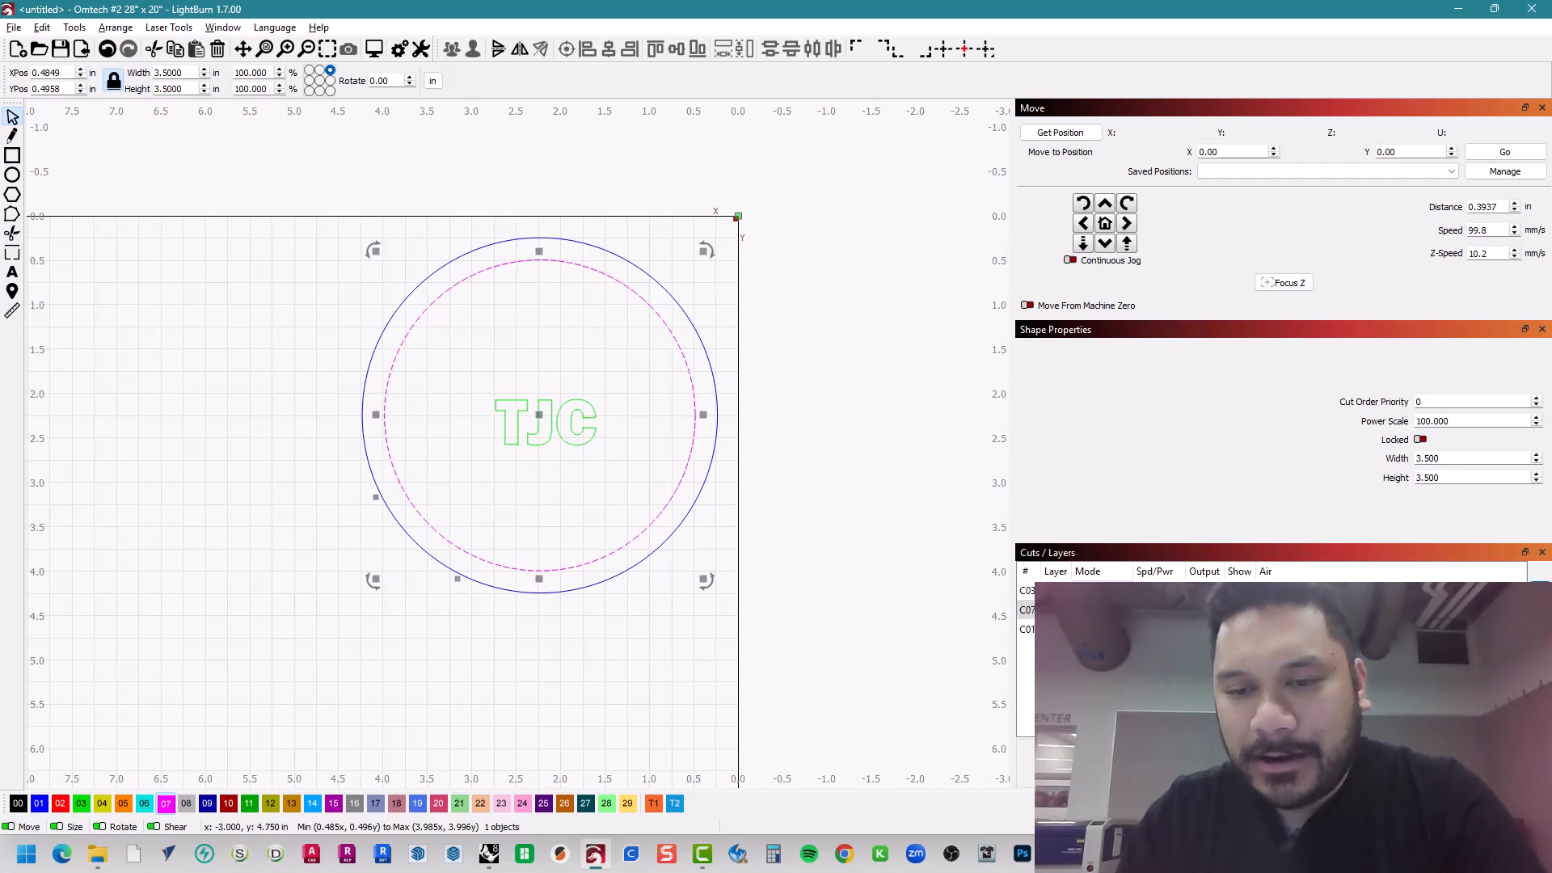
left_click(706, 478)
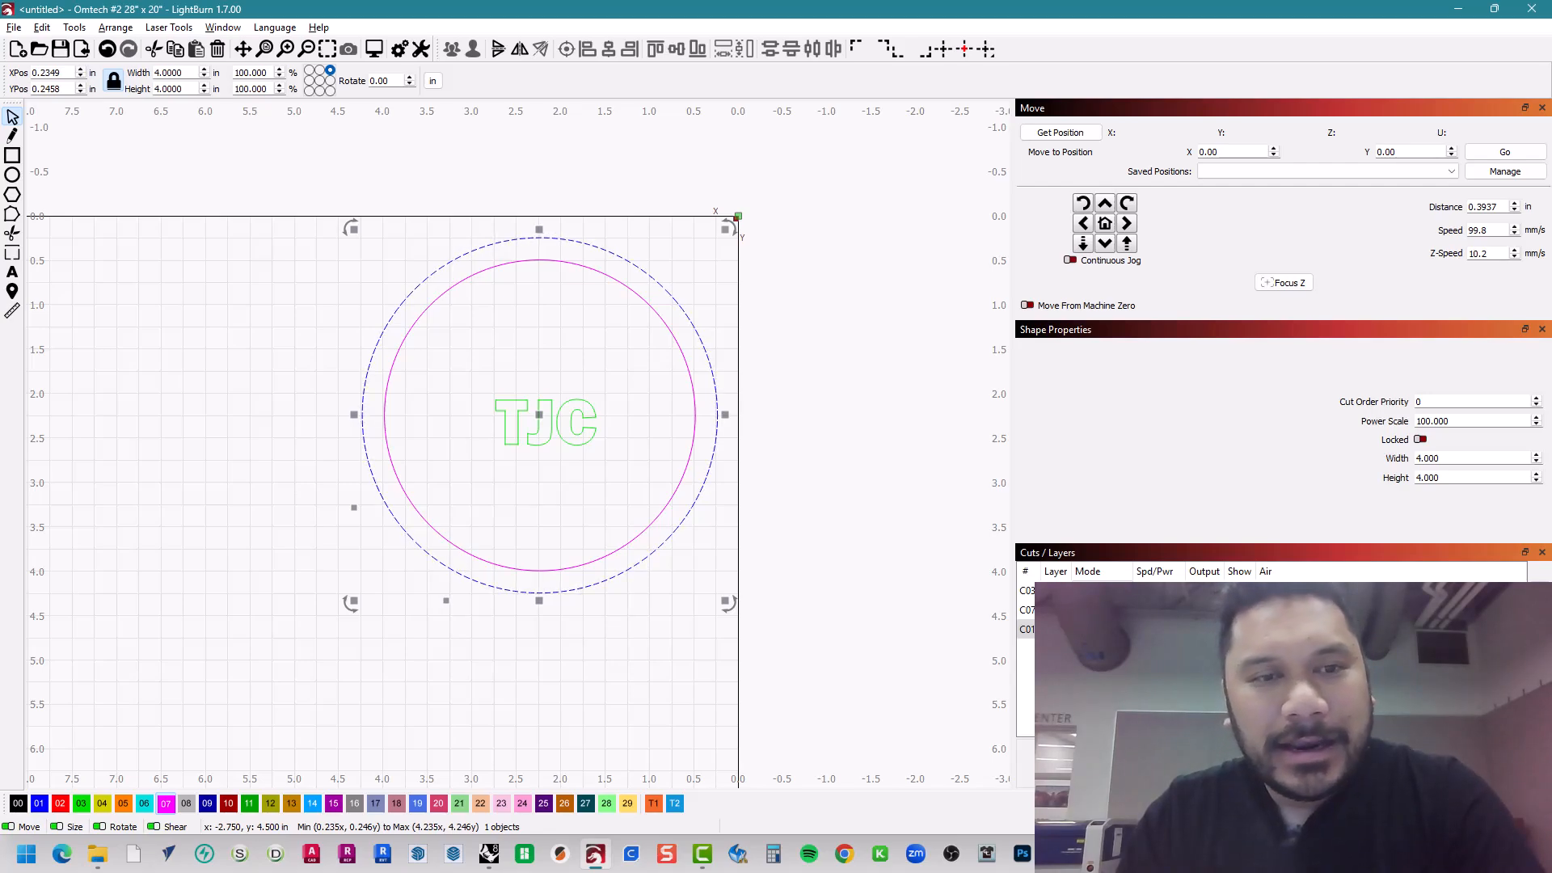
left_click(858, 658)
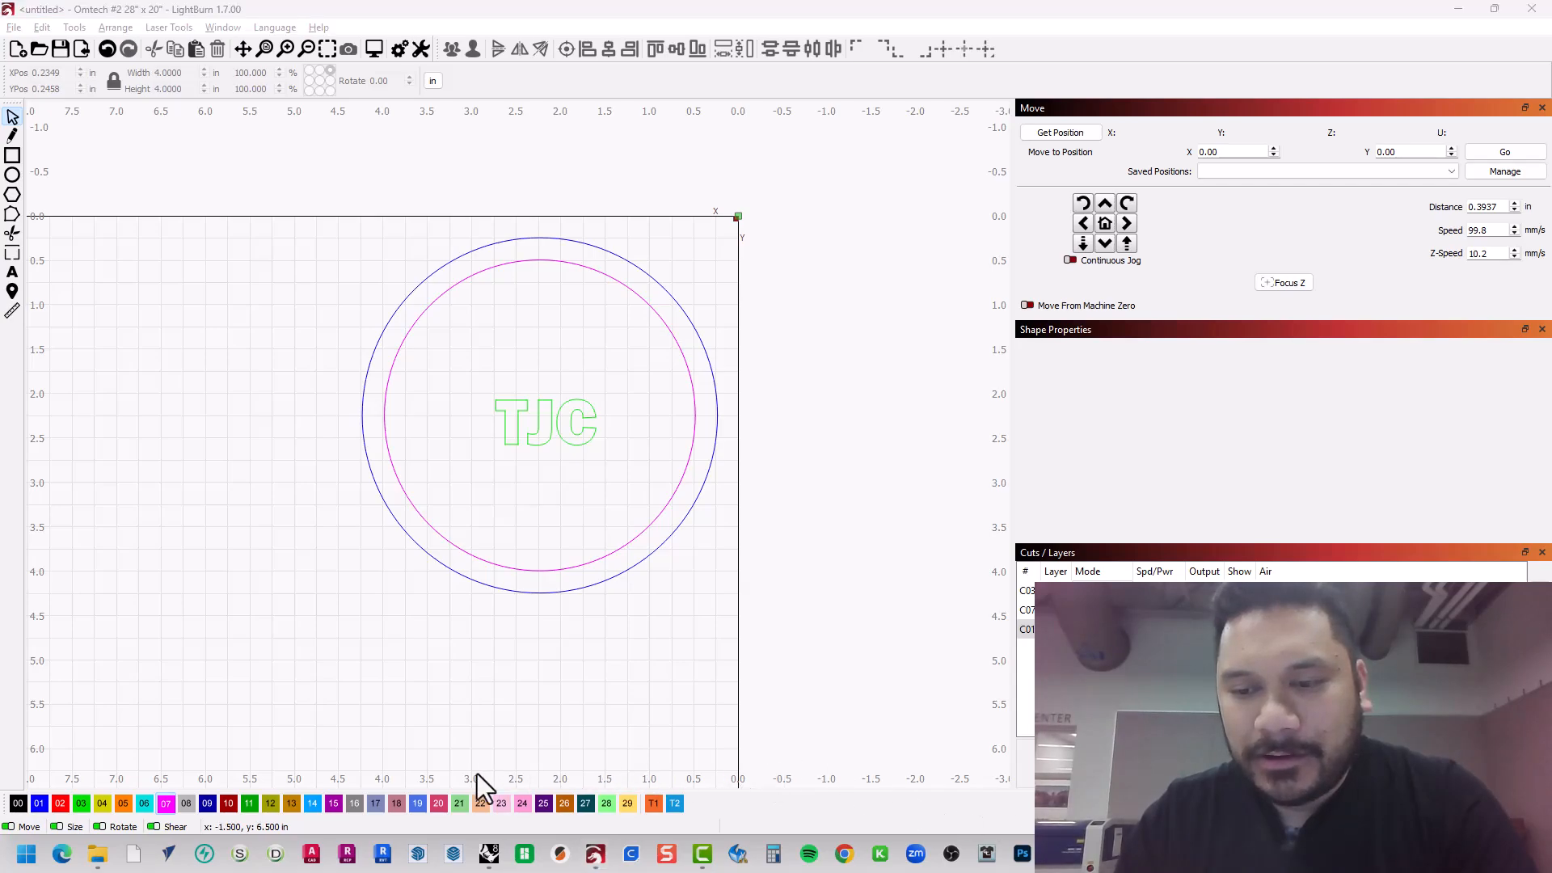
- Show the Laser window and keep the job's Start From option at Absolute Coords
left_click(691, 627)
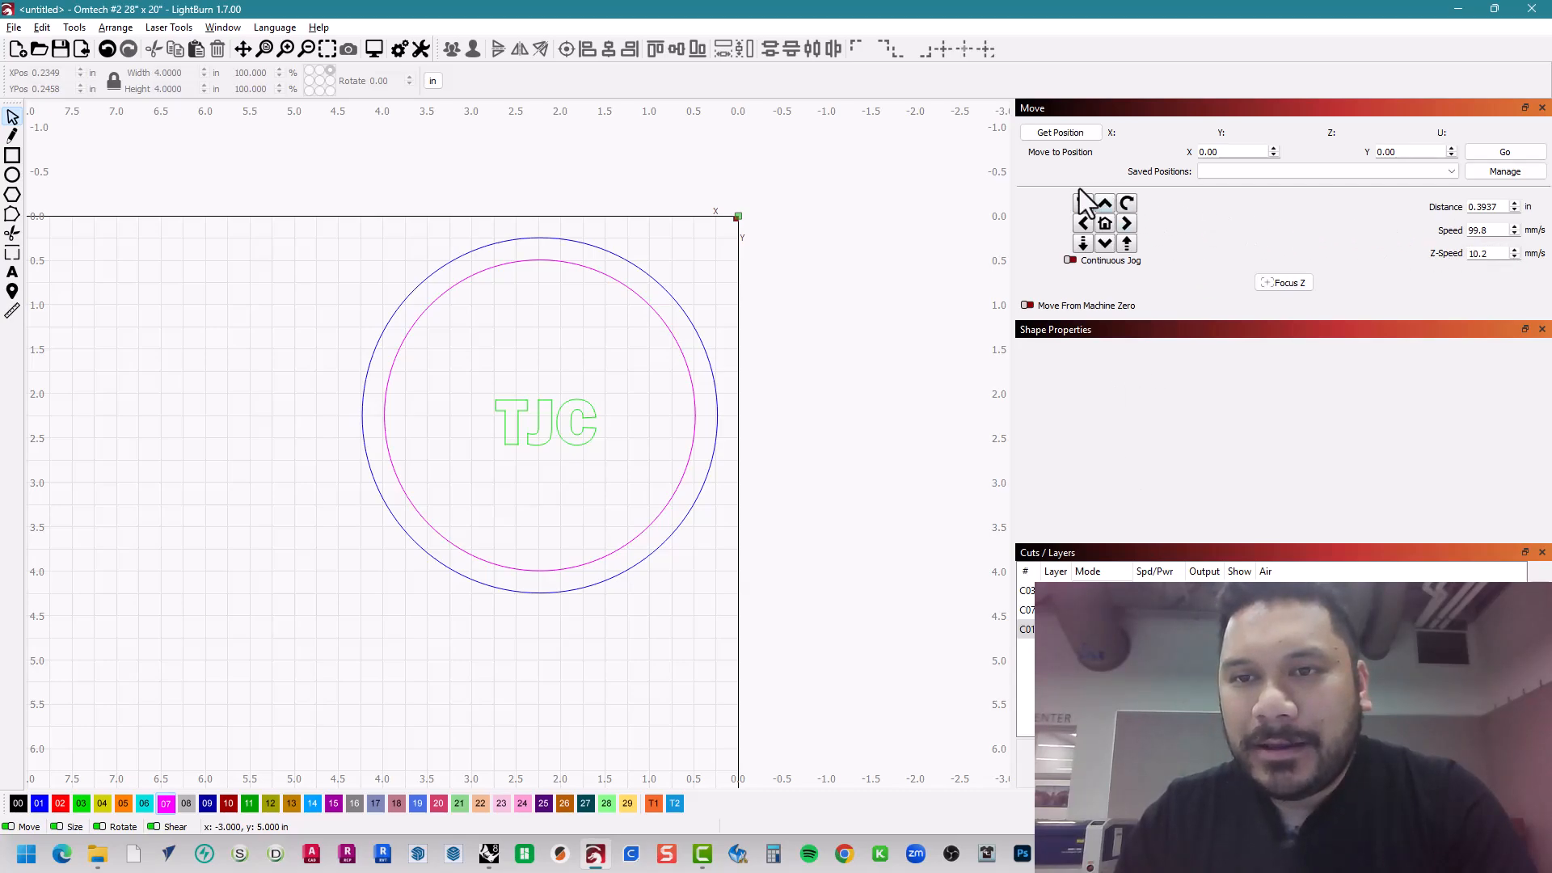
left_click(212, 27)
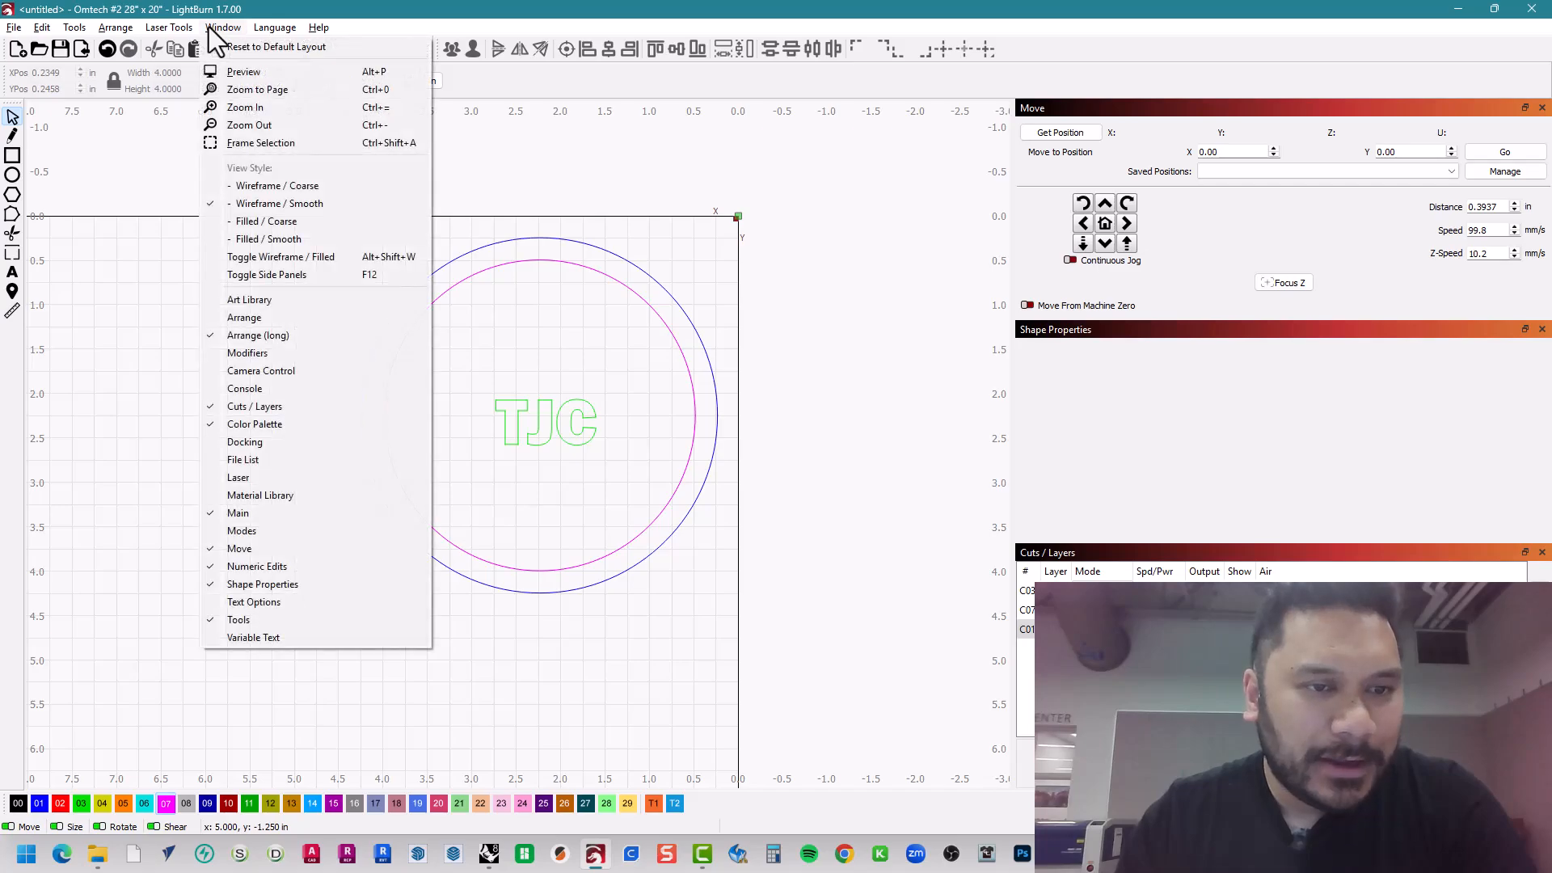
left_click(301, 479)
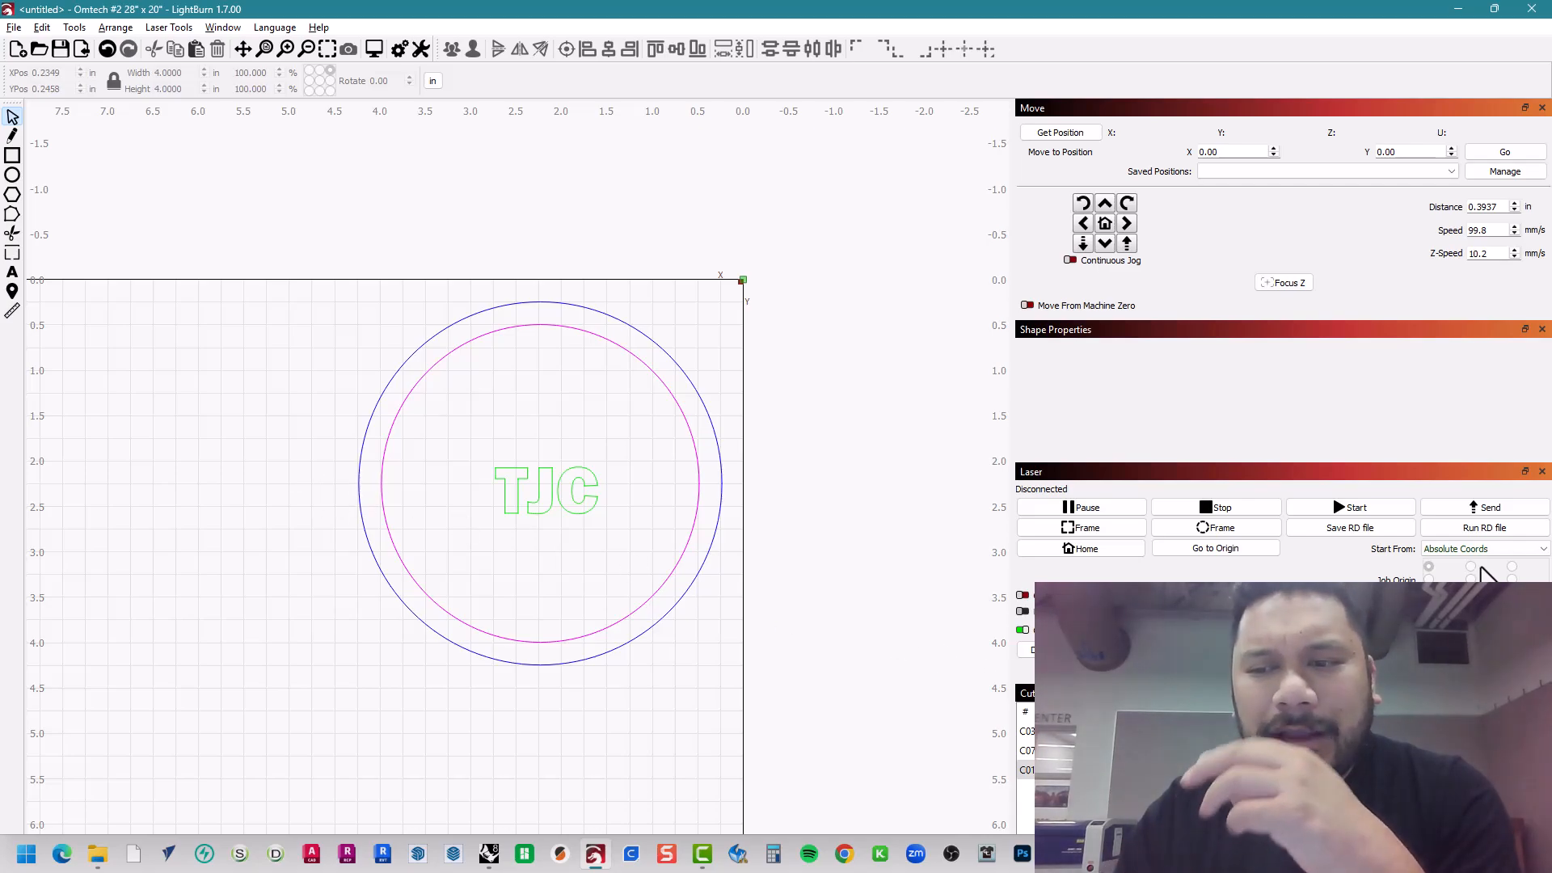
left_click(1486, 550)
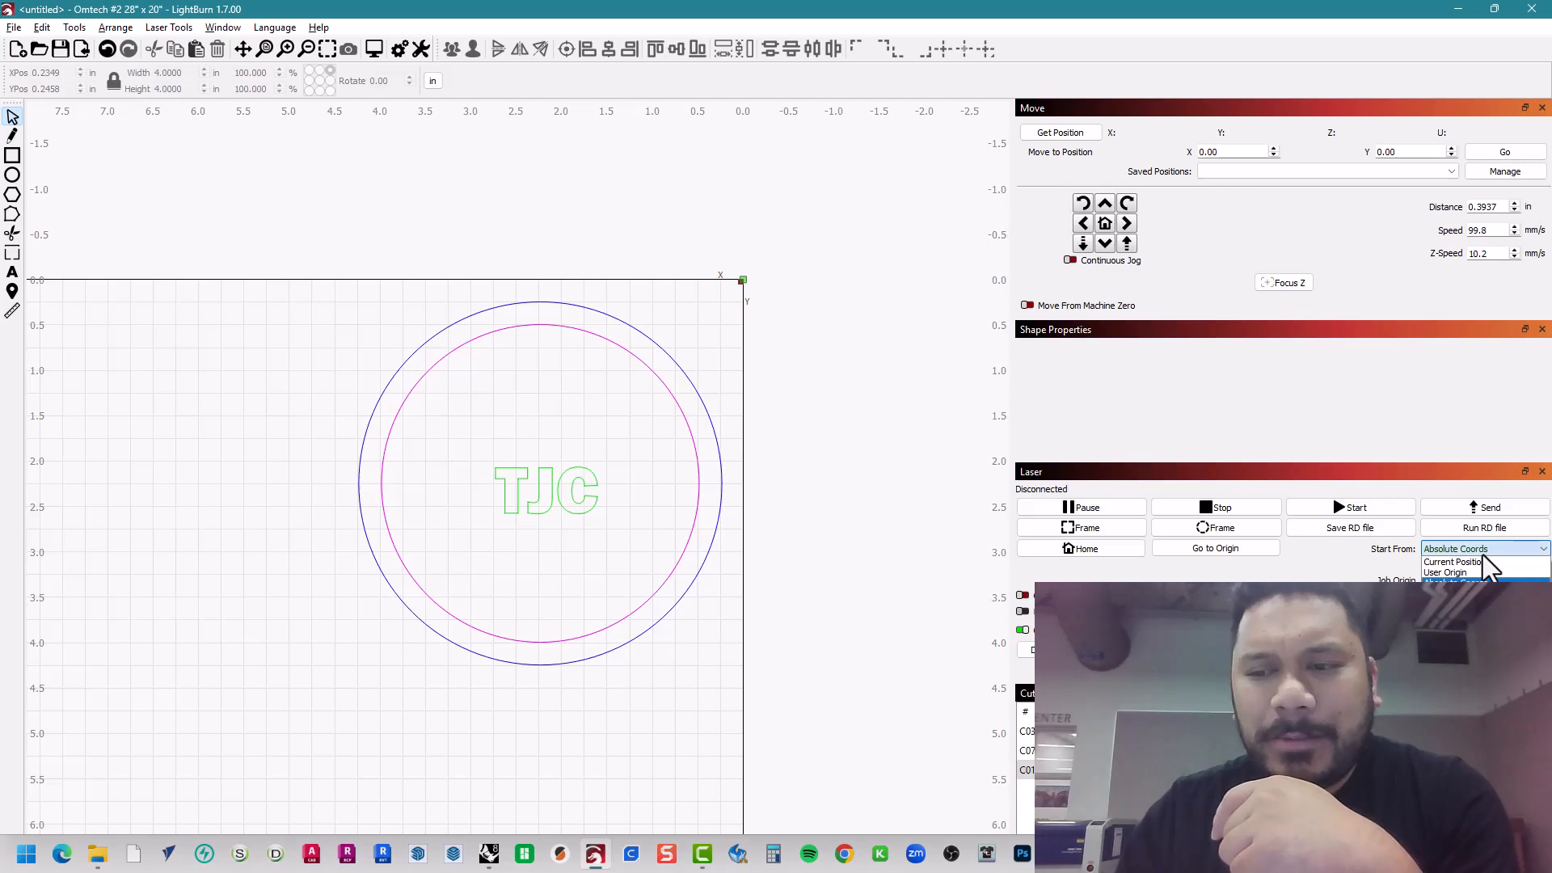
left_click(1483, 554)
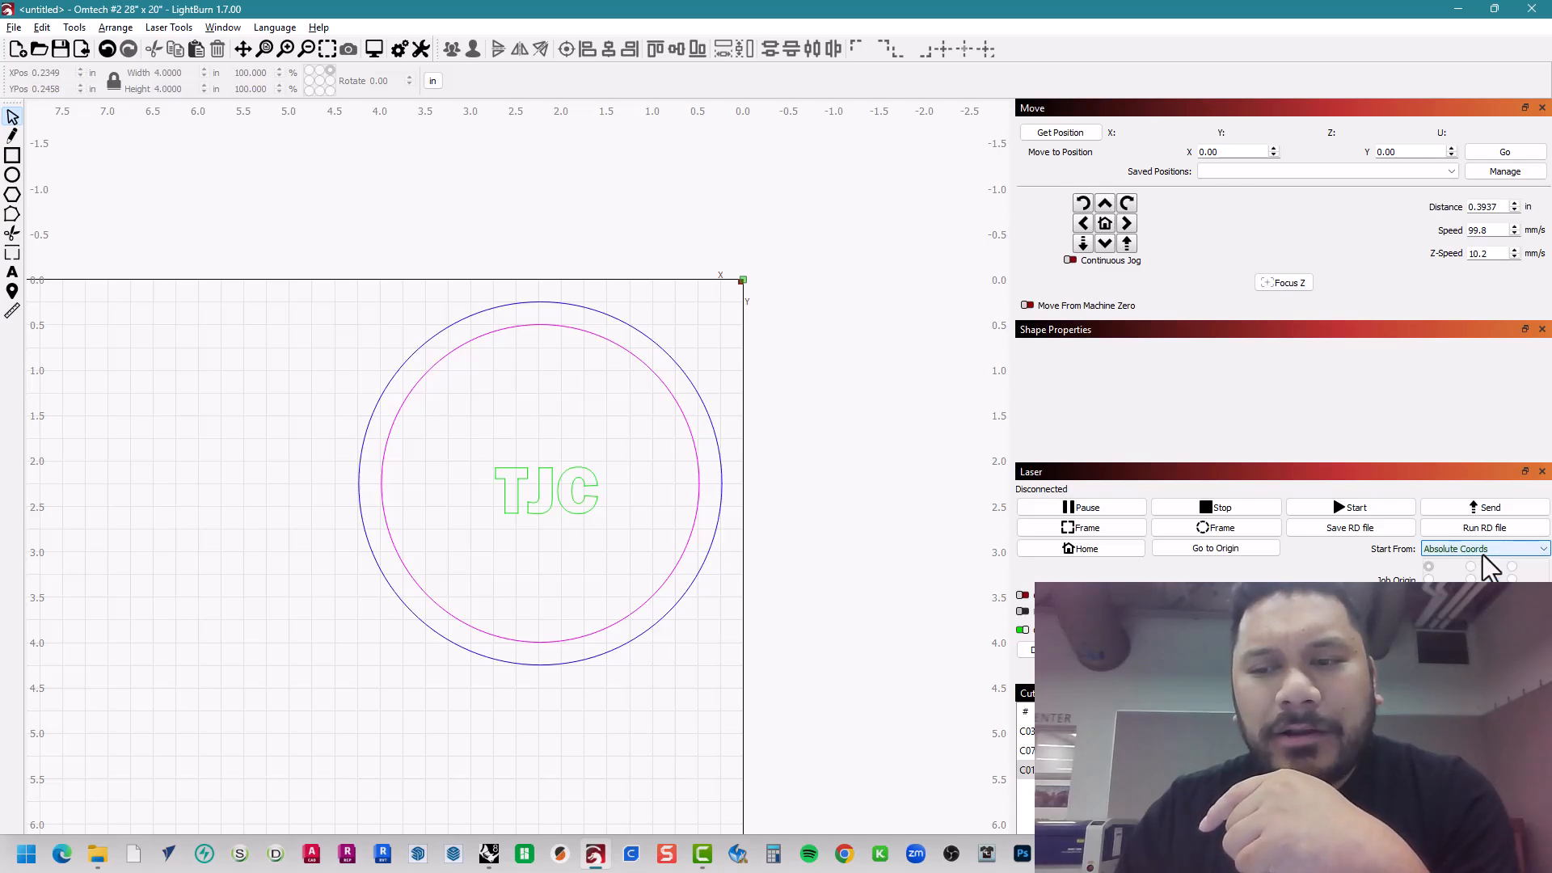
- Try Current Position and User Origin as the job's Start From option, and return it to Absolute Coords
scroll(558, 477, "down", 2)
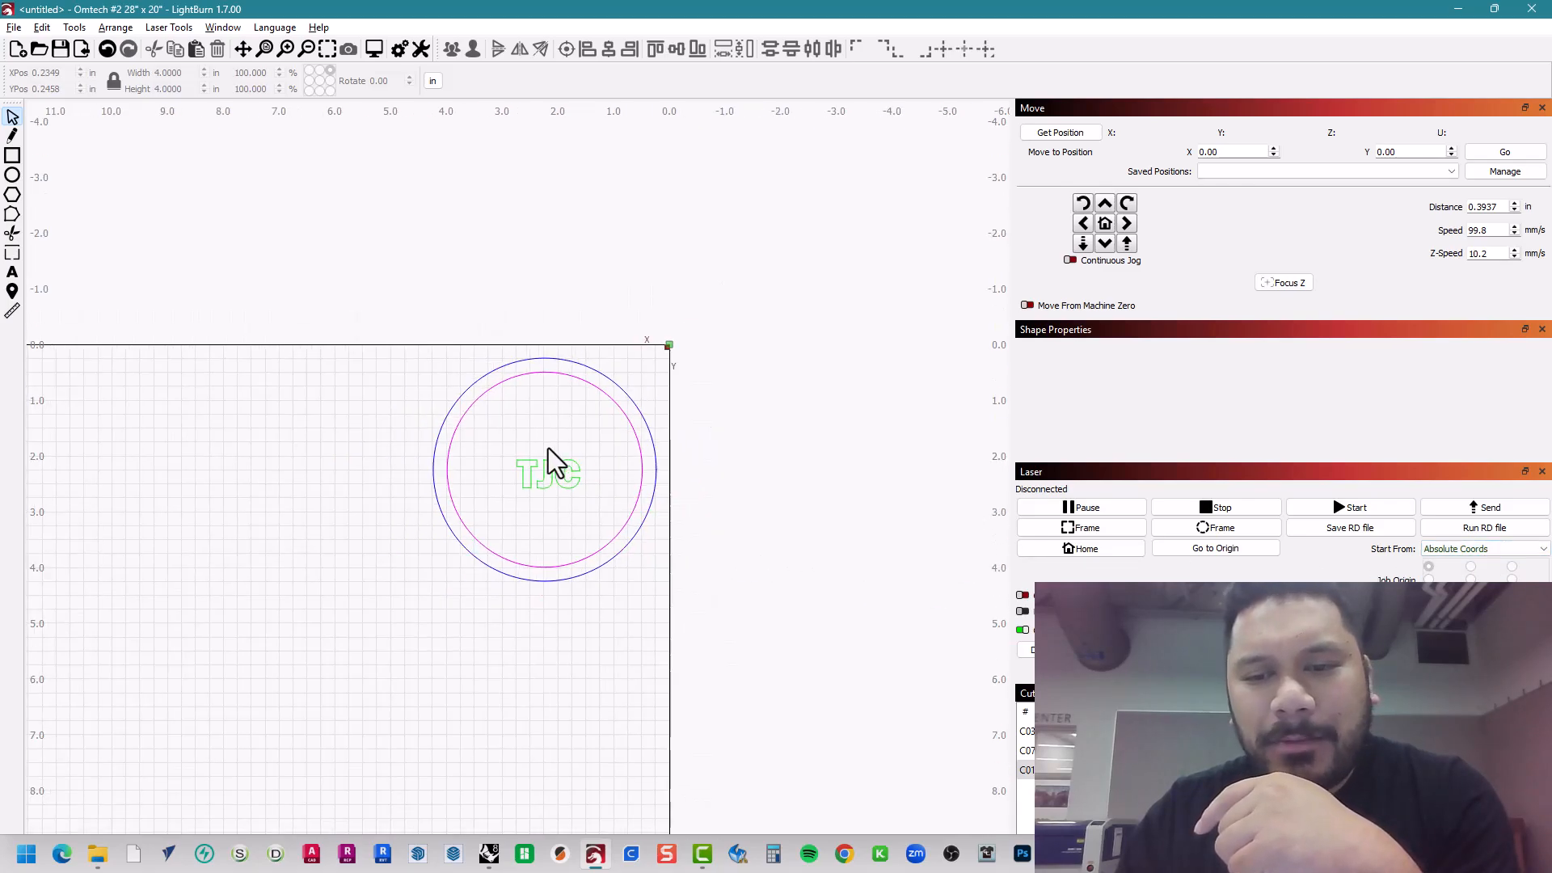
scroll(722, 485, "down", 4)
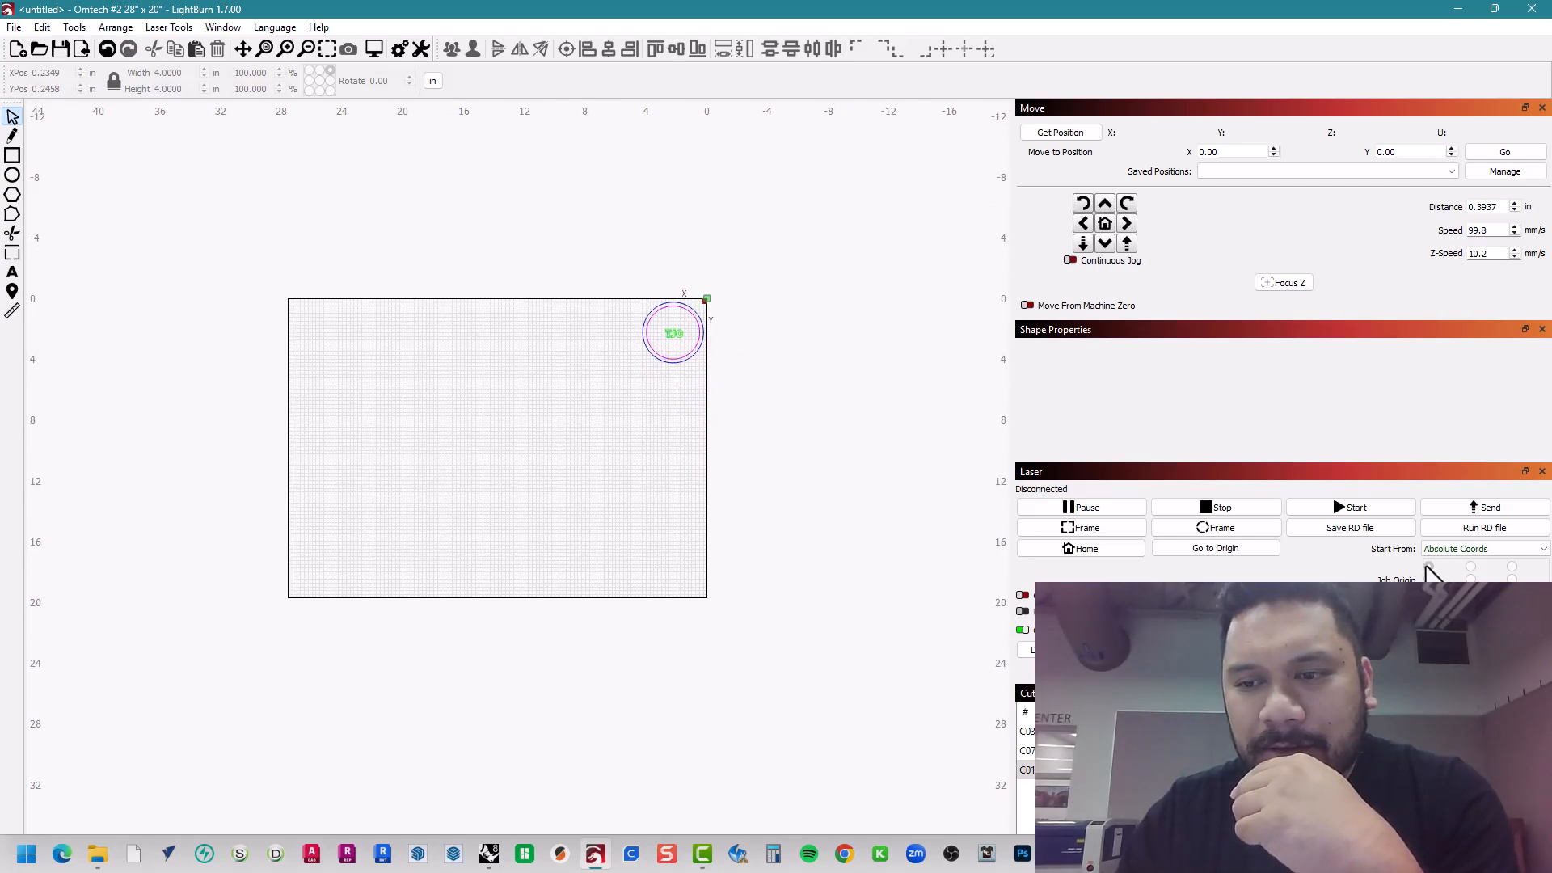
left_click(1435, 554)
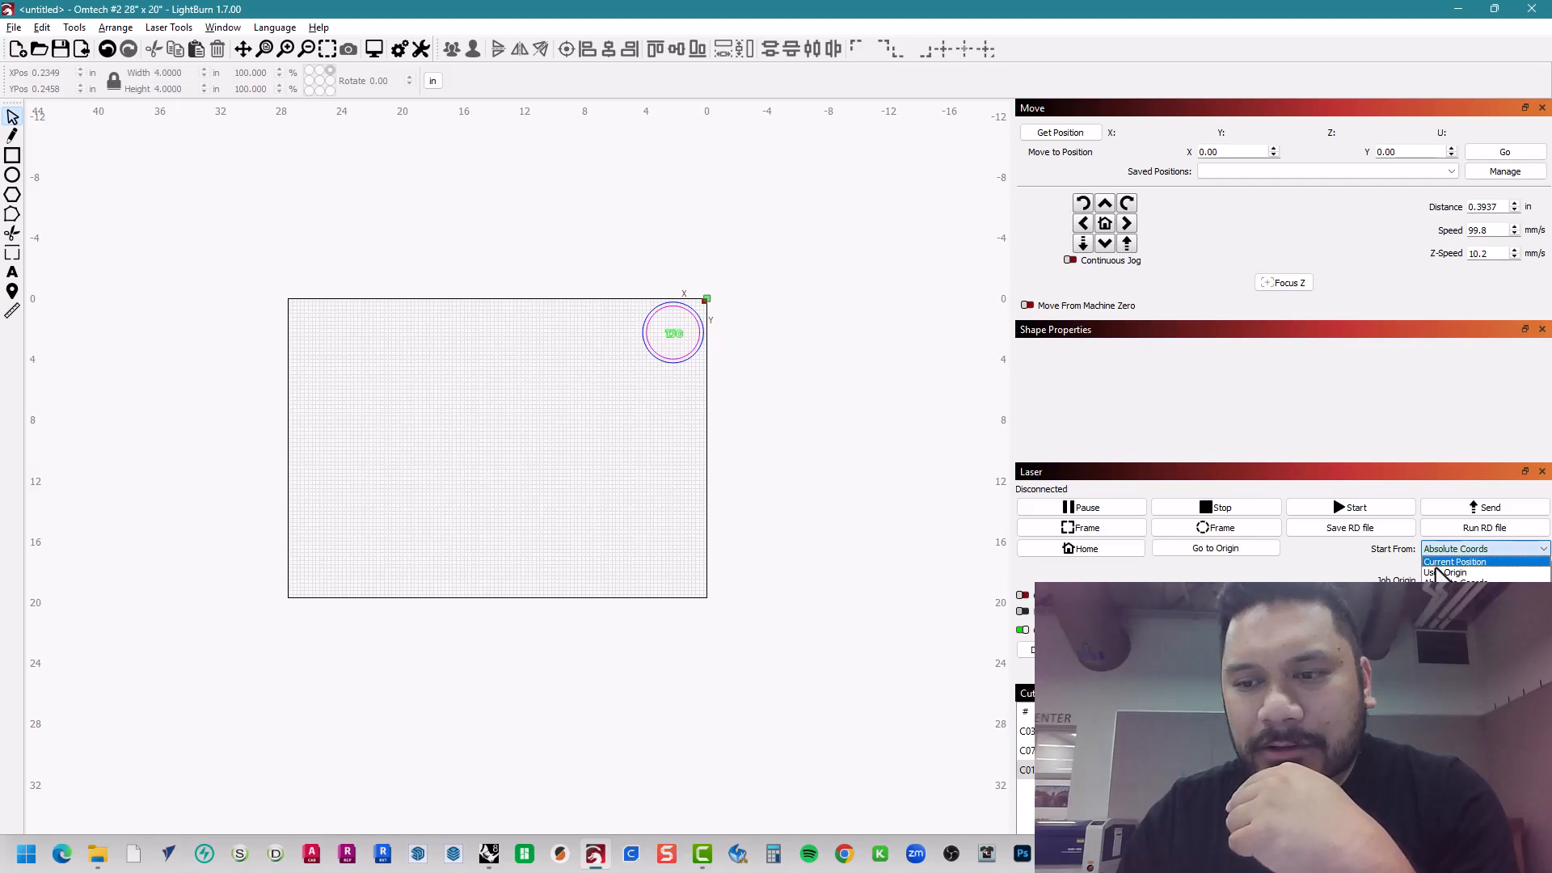
left_click(1441, 562)
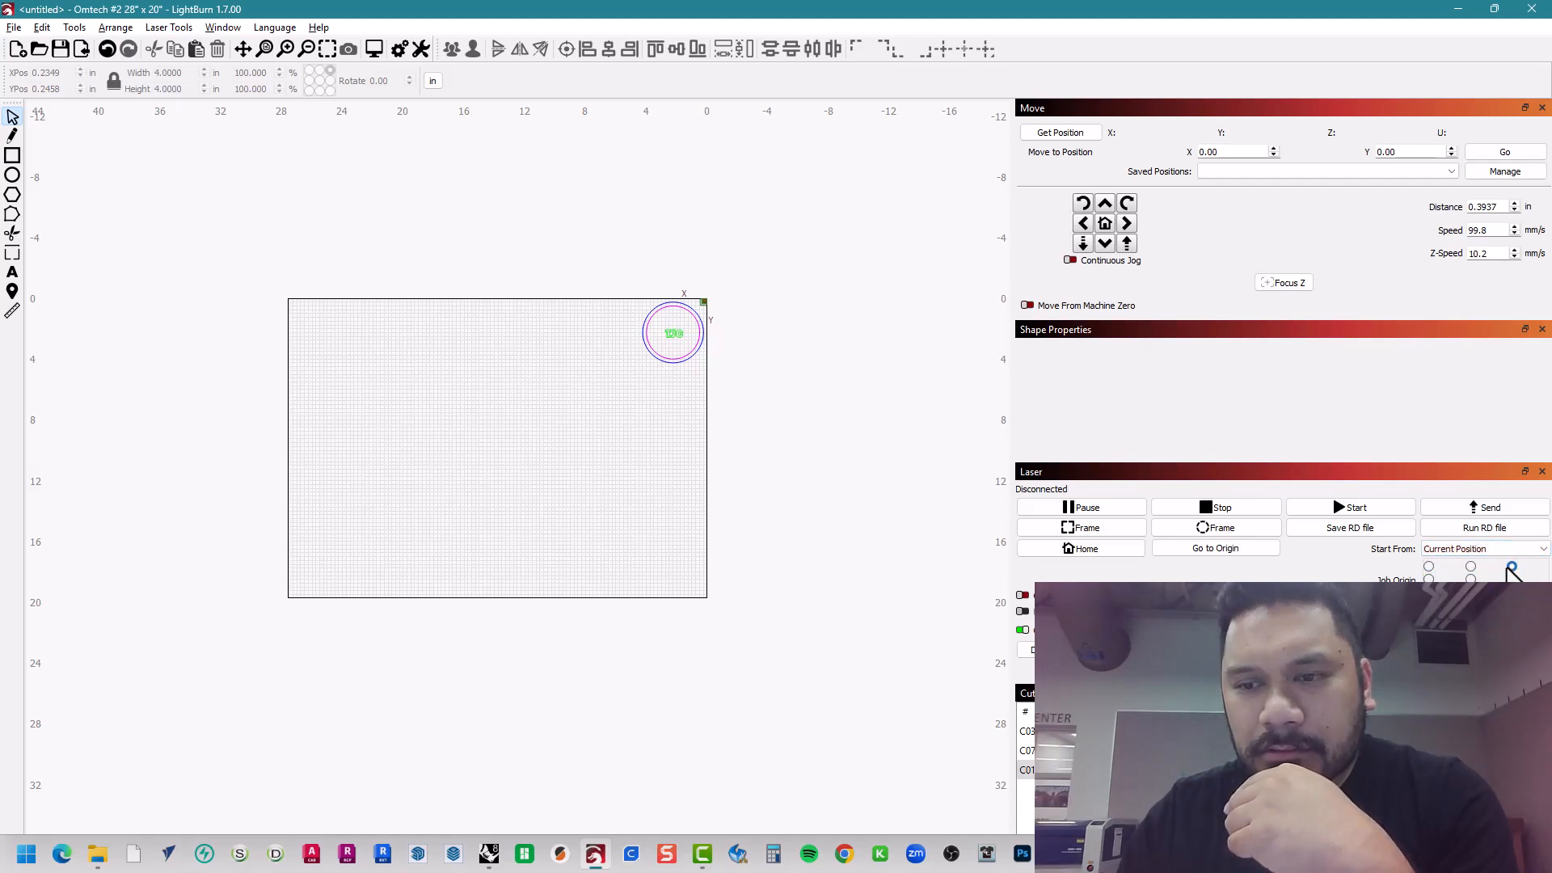
left_click(1495, 549)
left_click(1476, 576)
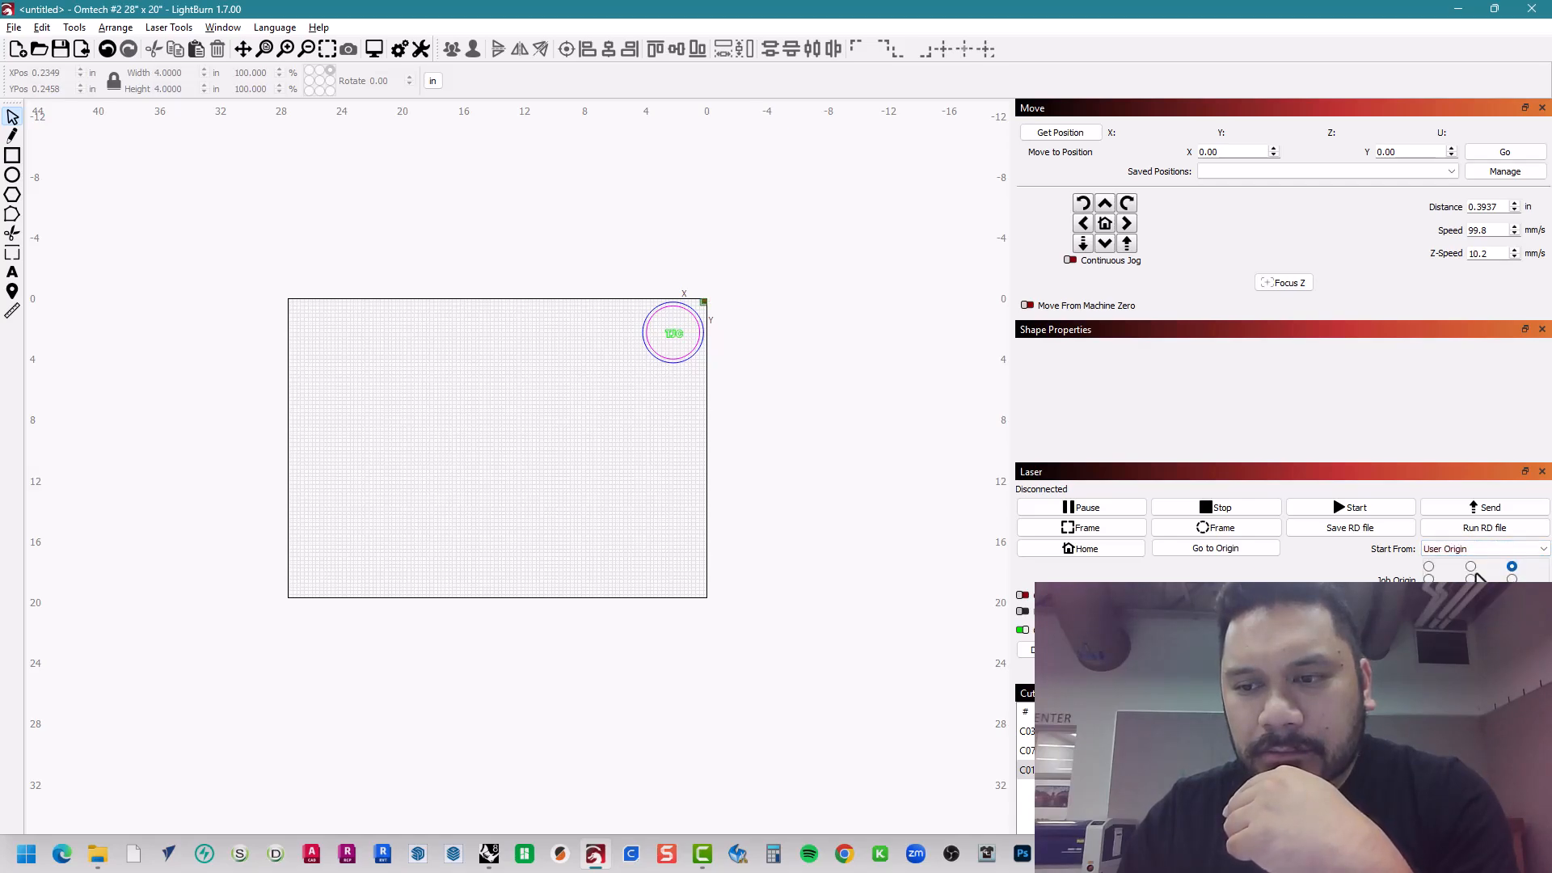
left_click(1476, 551)
left_click(1461, 560)
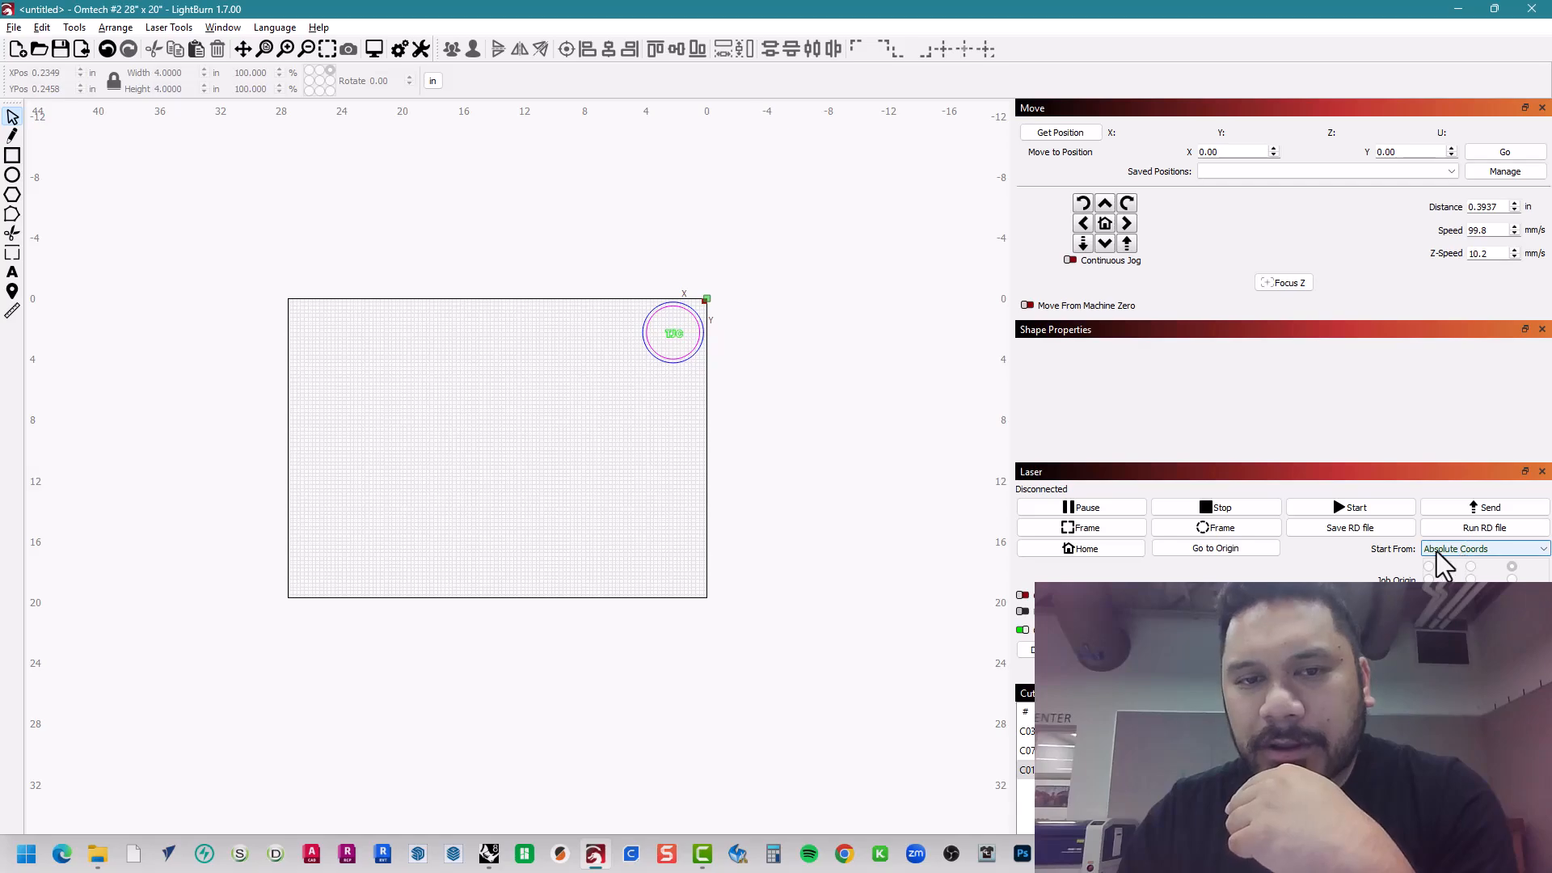
- Examine where the coaster and its TJC lettering sit relative to the work area's origin corner
scroll(770, 471, "up", 2)
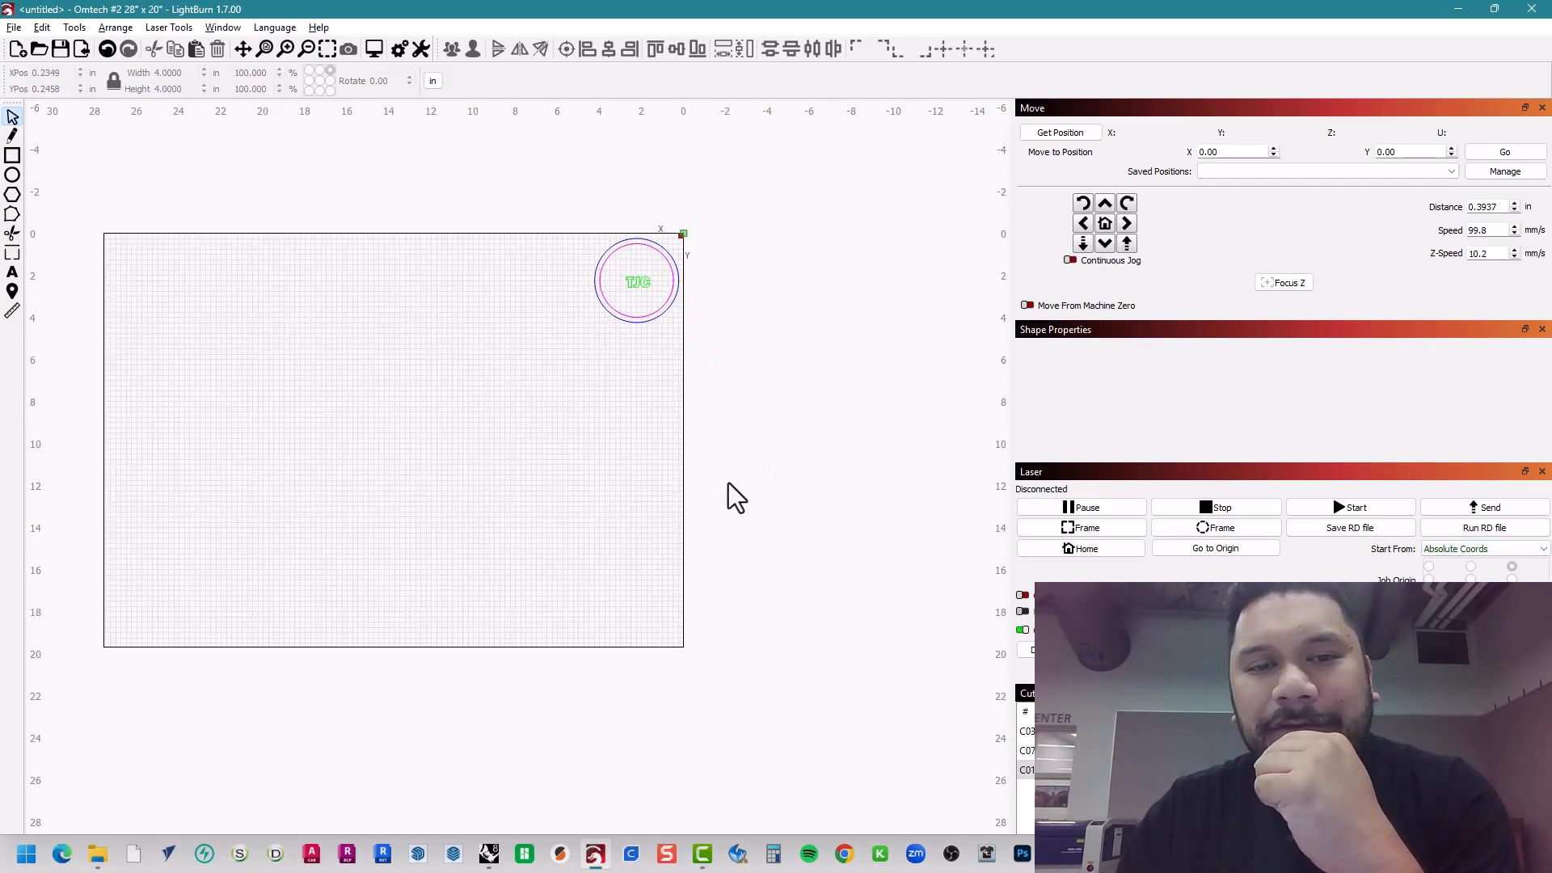
left_click_drag(721, 488, 863, 496)
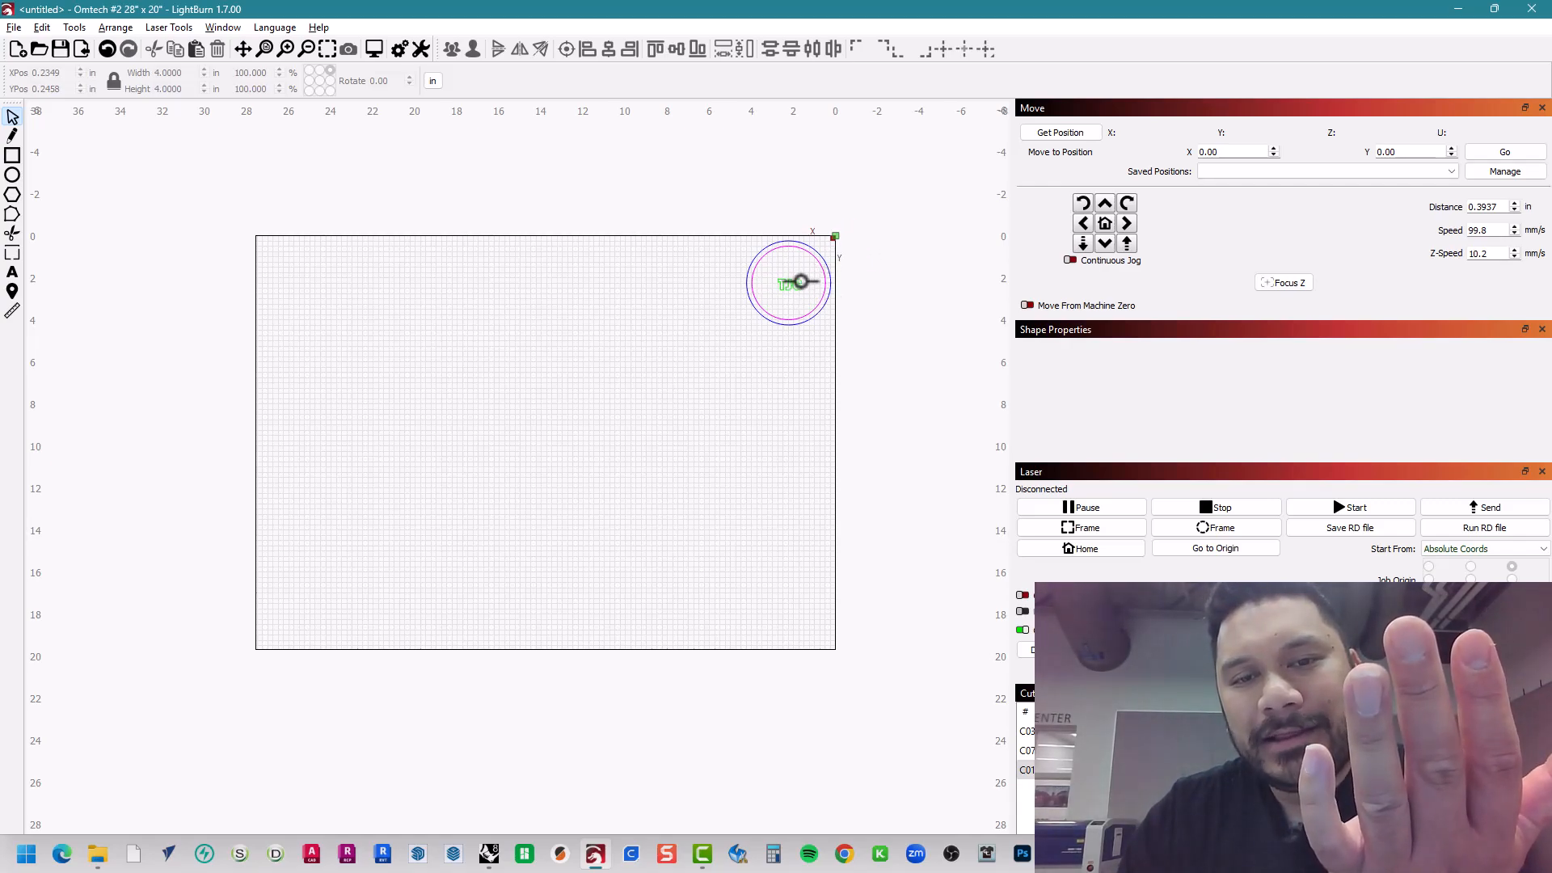
scroll(800, 283, "up", 8)
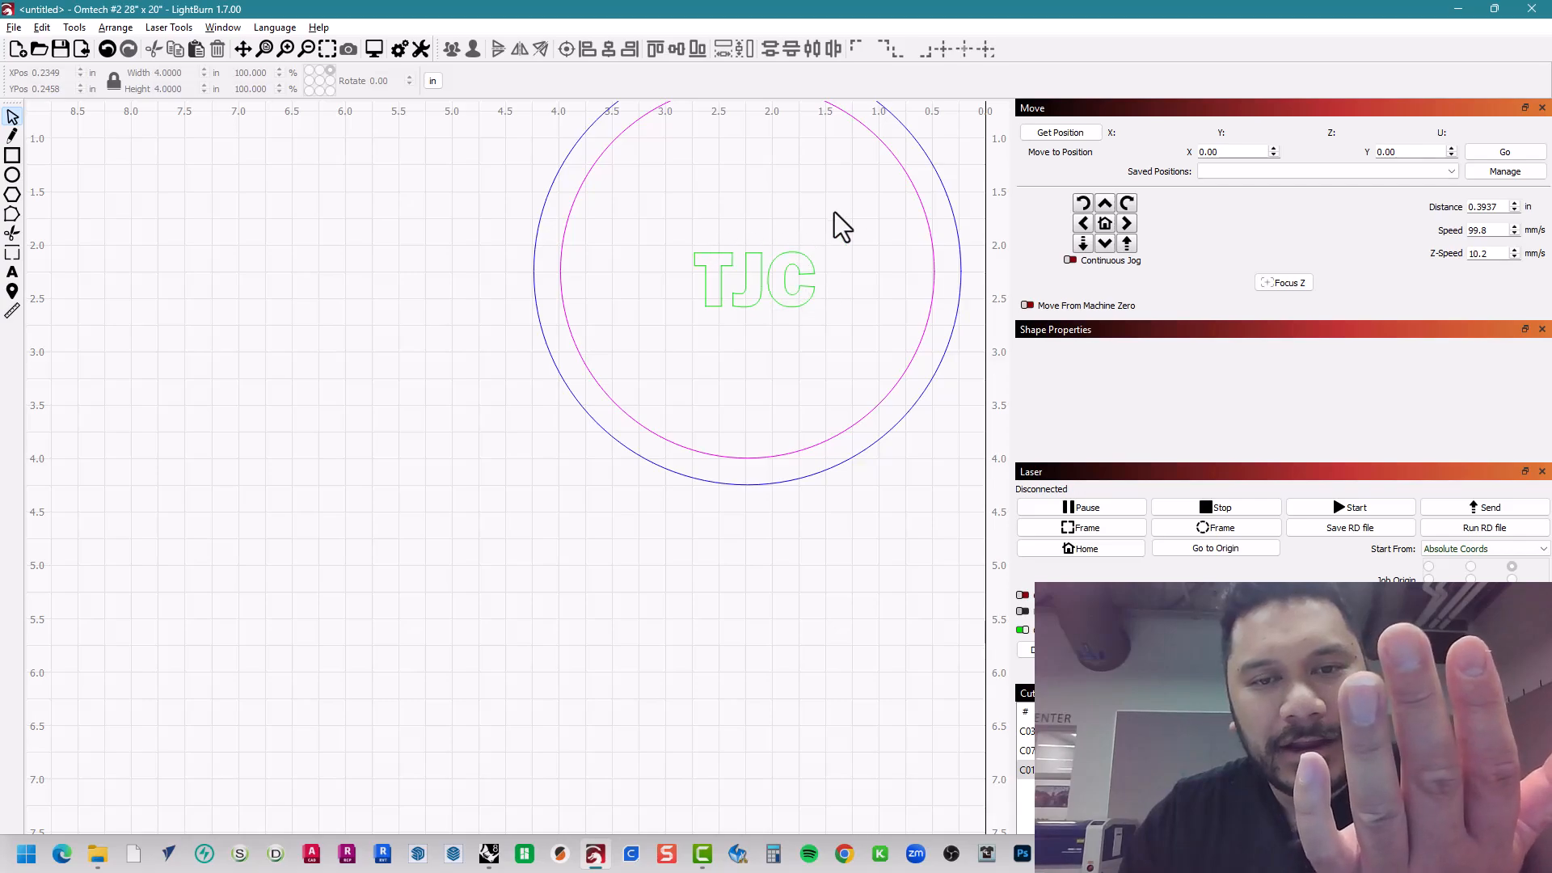
left_click_drag(833, 211, 676, 341)
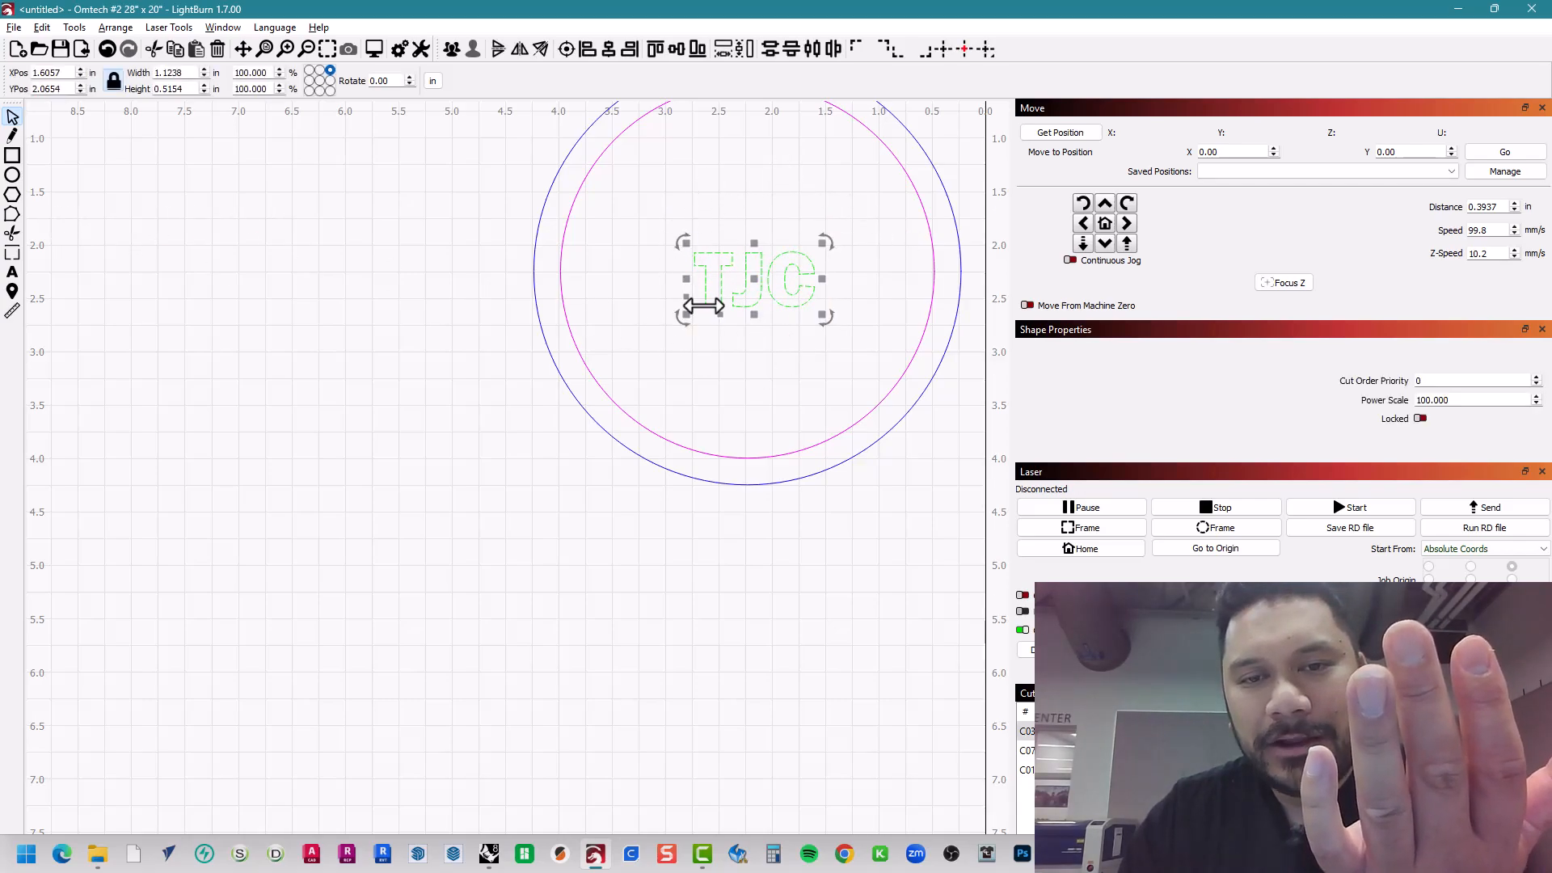
scroll(760, 381, "down", 1)
scroll(760, 382, "down", 2)
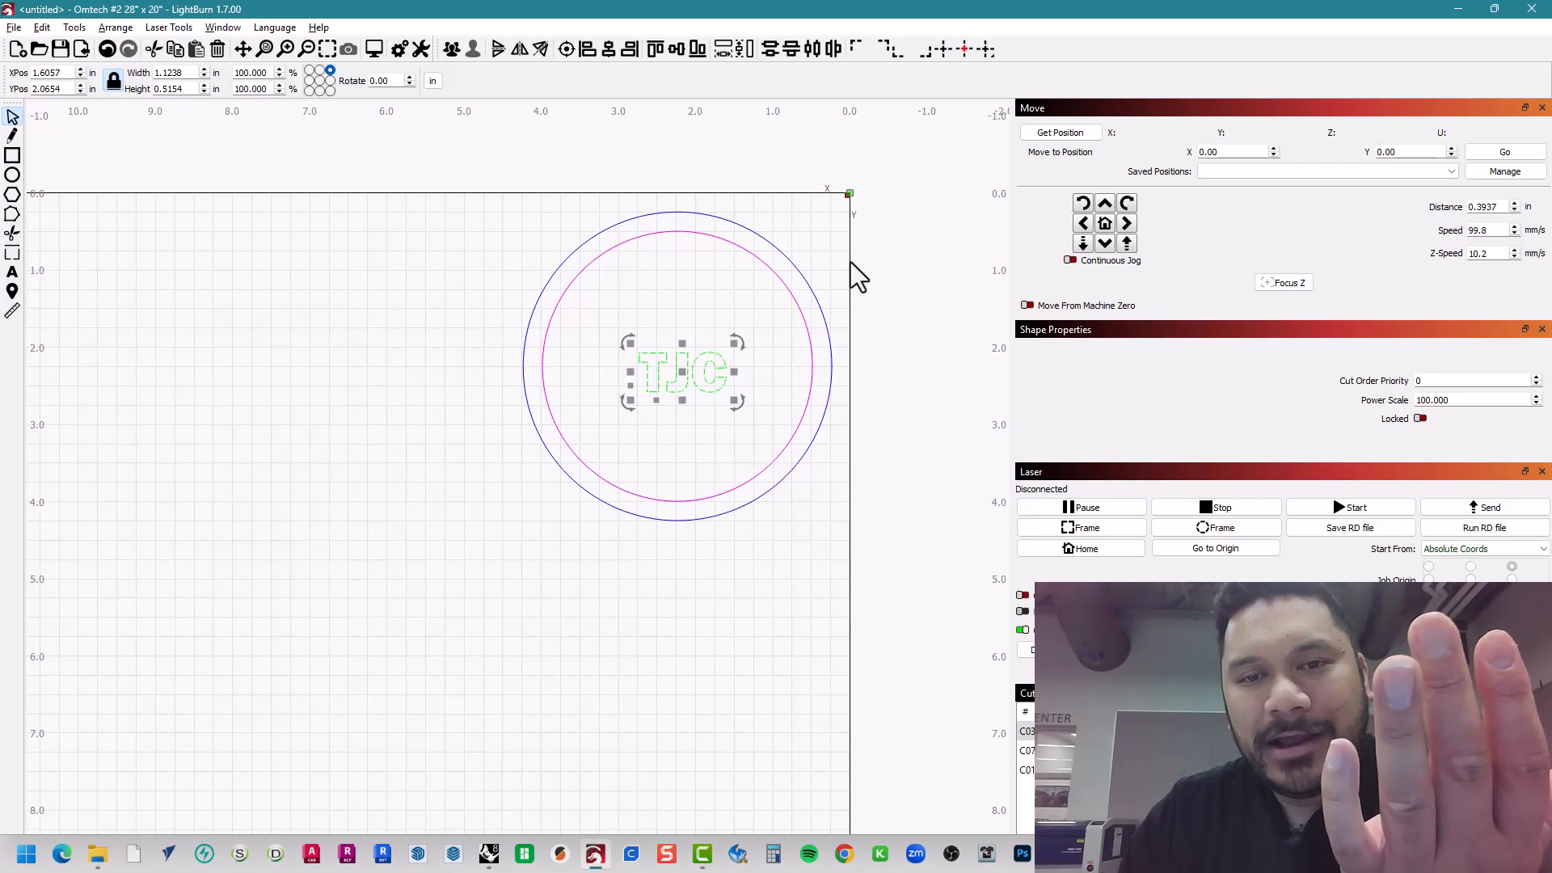
left_click(850, 194)
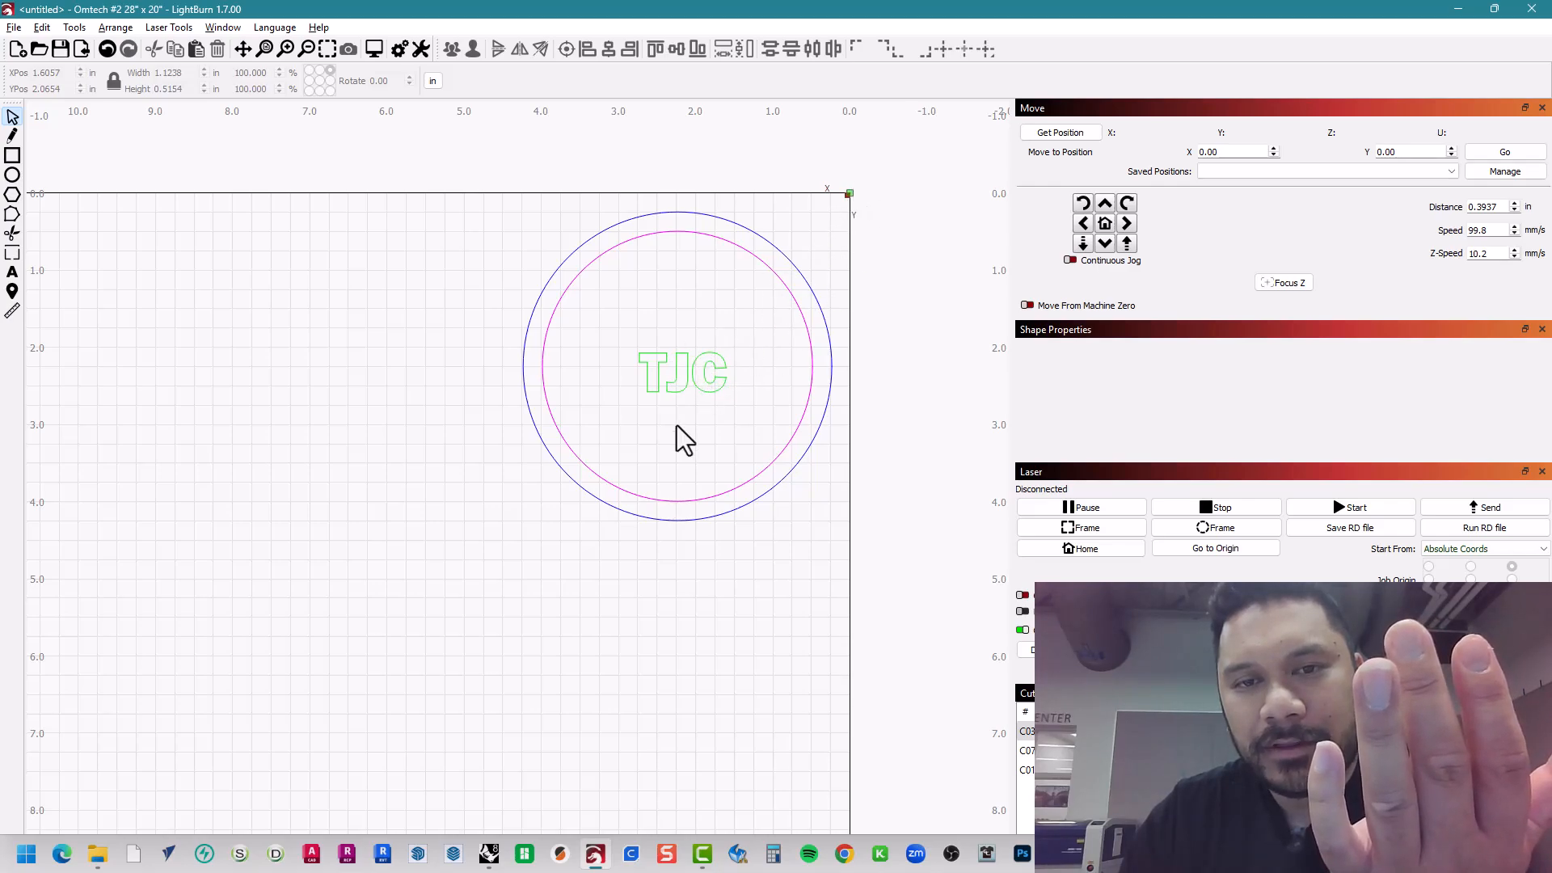
scroll(849, 243, "down", 4)
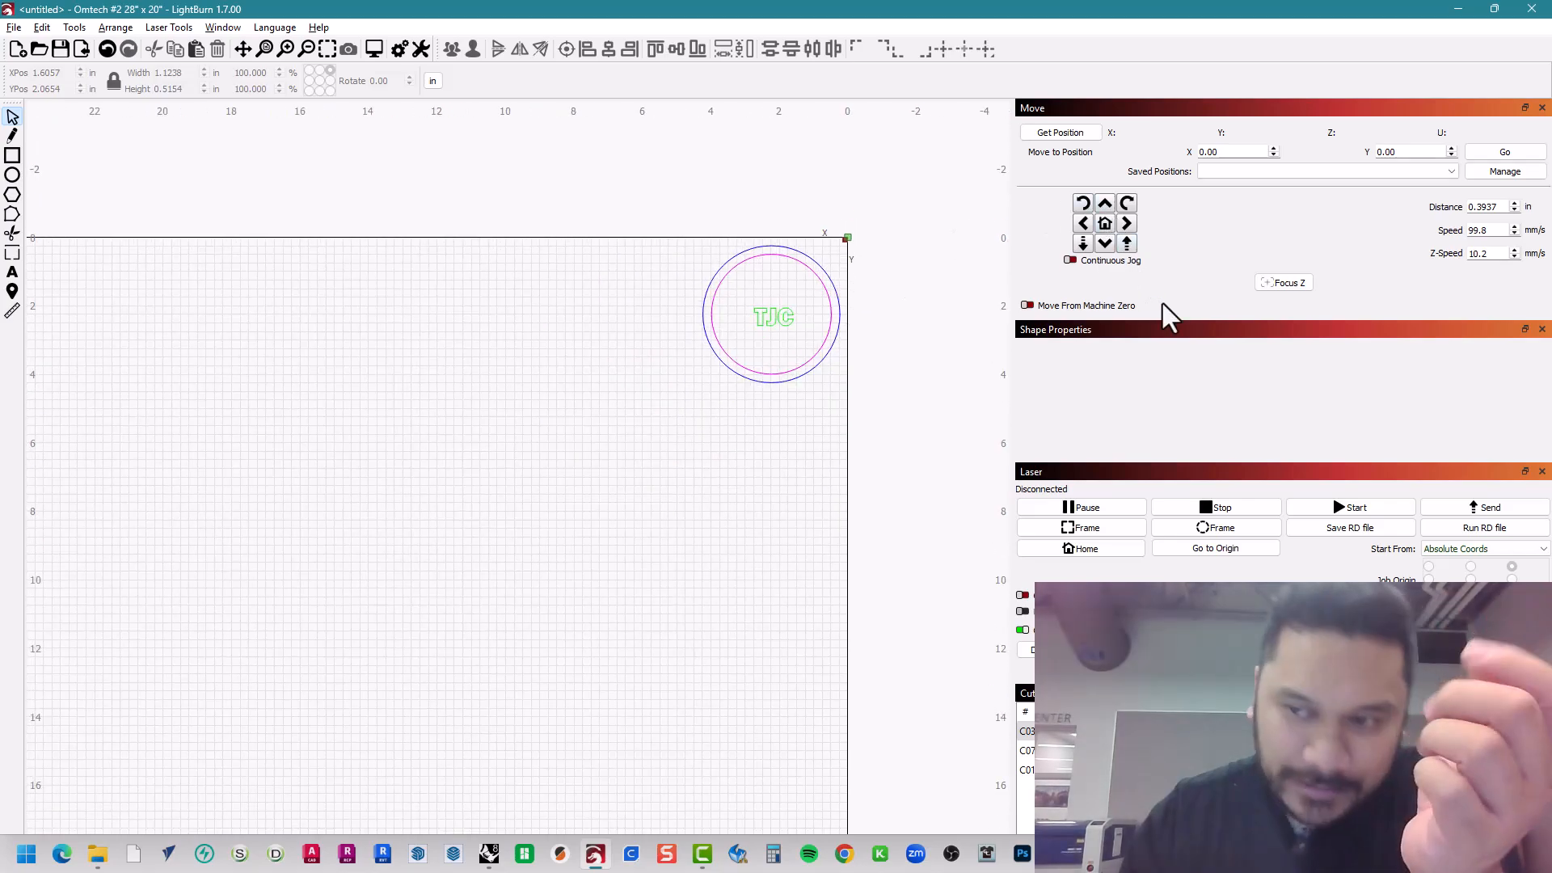
- Switch the job's Start From option to User Origin and examine where on the bed the job could start
left_click(1451, 550)
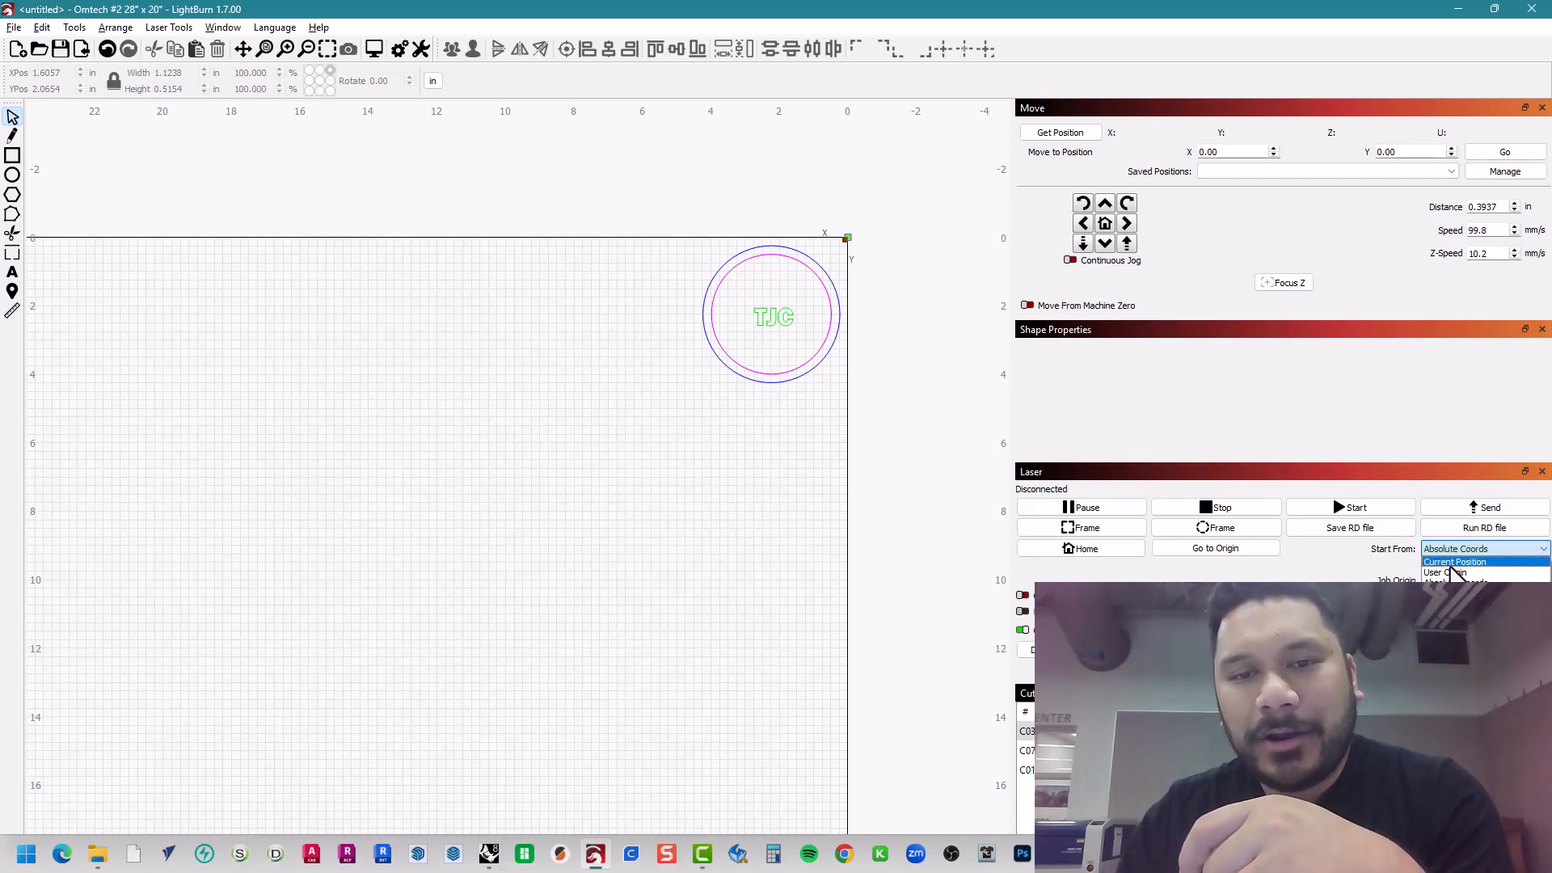
left_click(1452, 572)
scroll(804, 390, "down", 3)
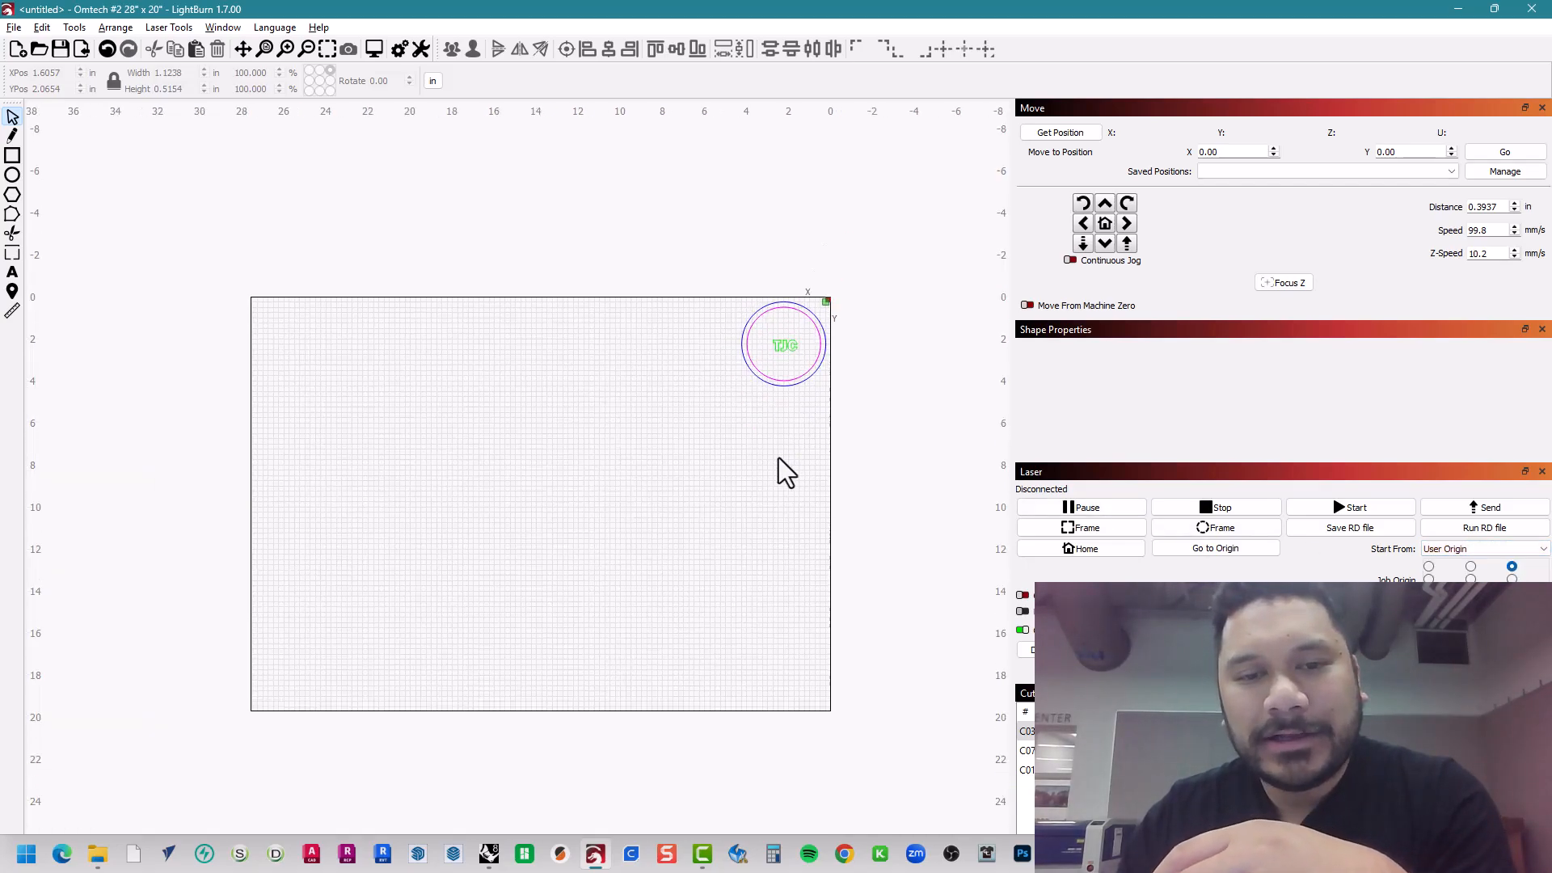
left_click_drag(778, 458, 826, 385)
left_click_drag(542, 429, 685, 479)
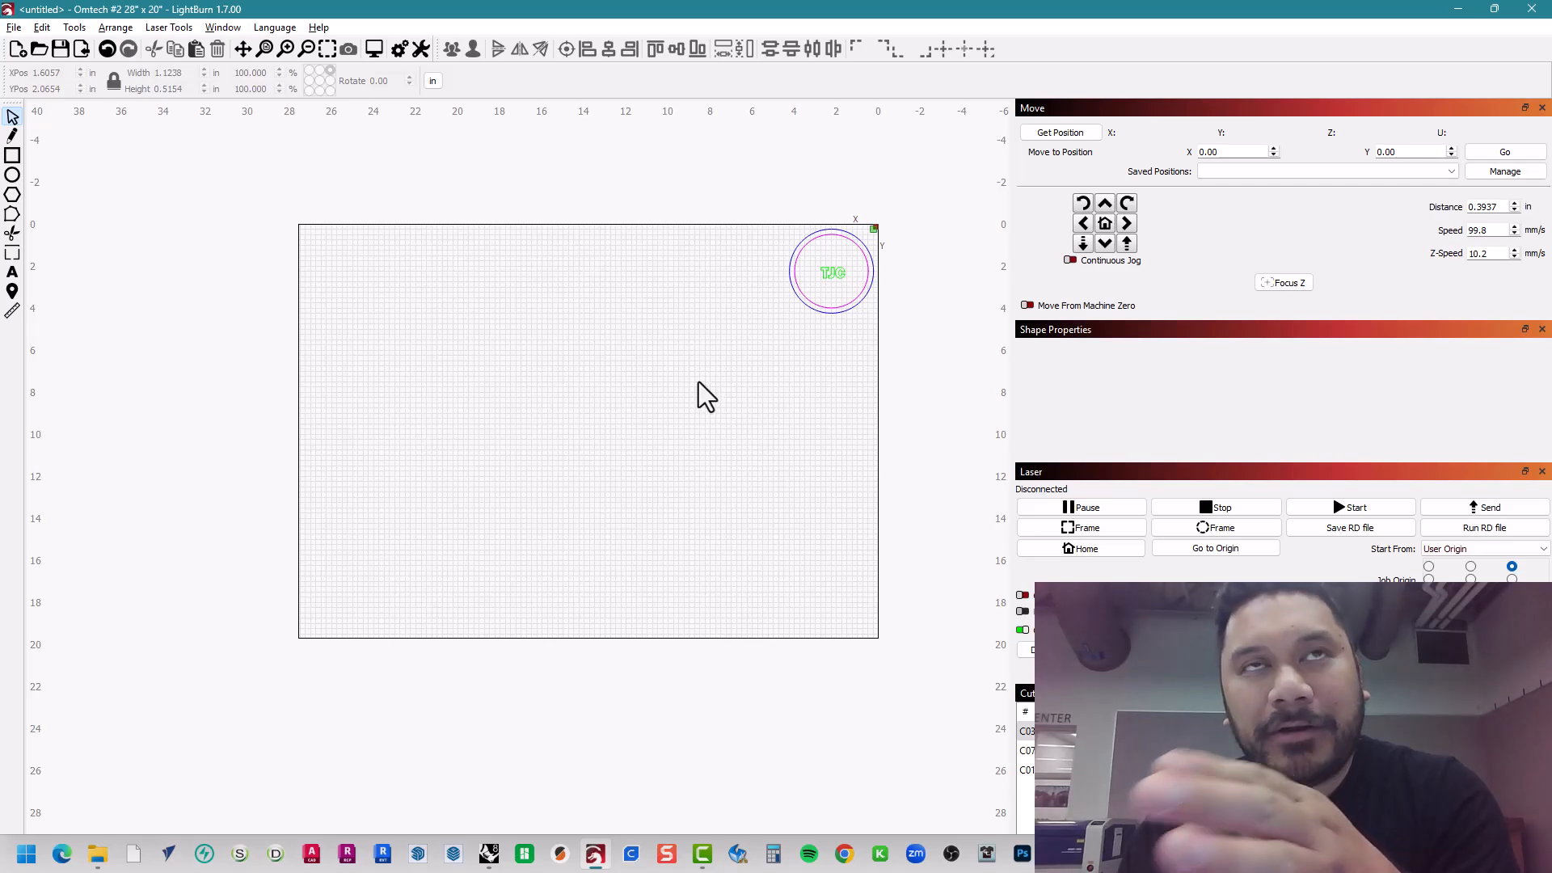
left_click_drag(698, 380, 540, 478)
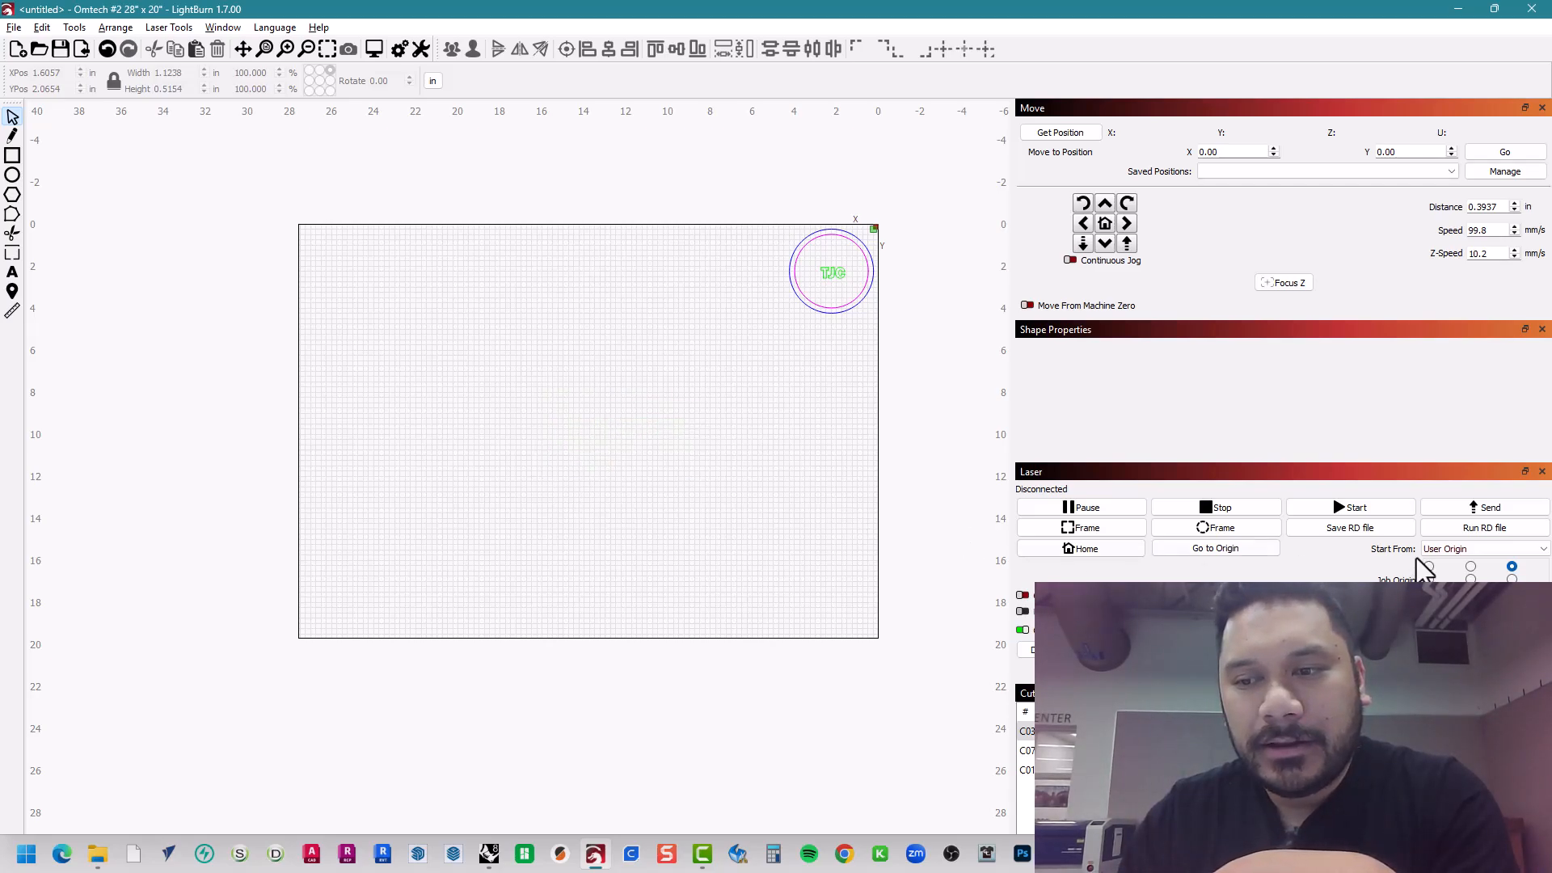
- Try Start From Current Position with a centred job origin, and return Start From to Absolute Coords
left_click(1500, 550)
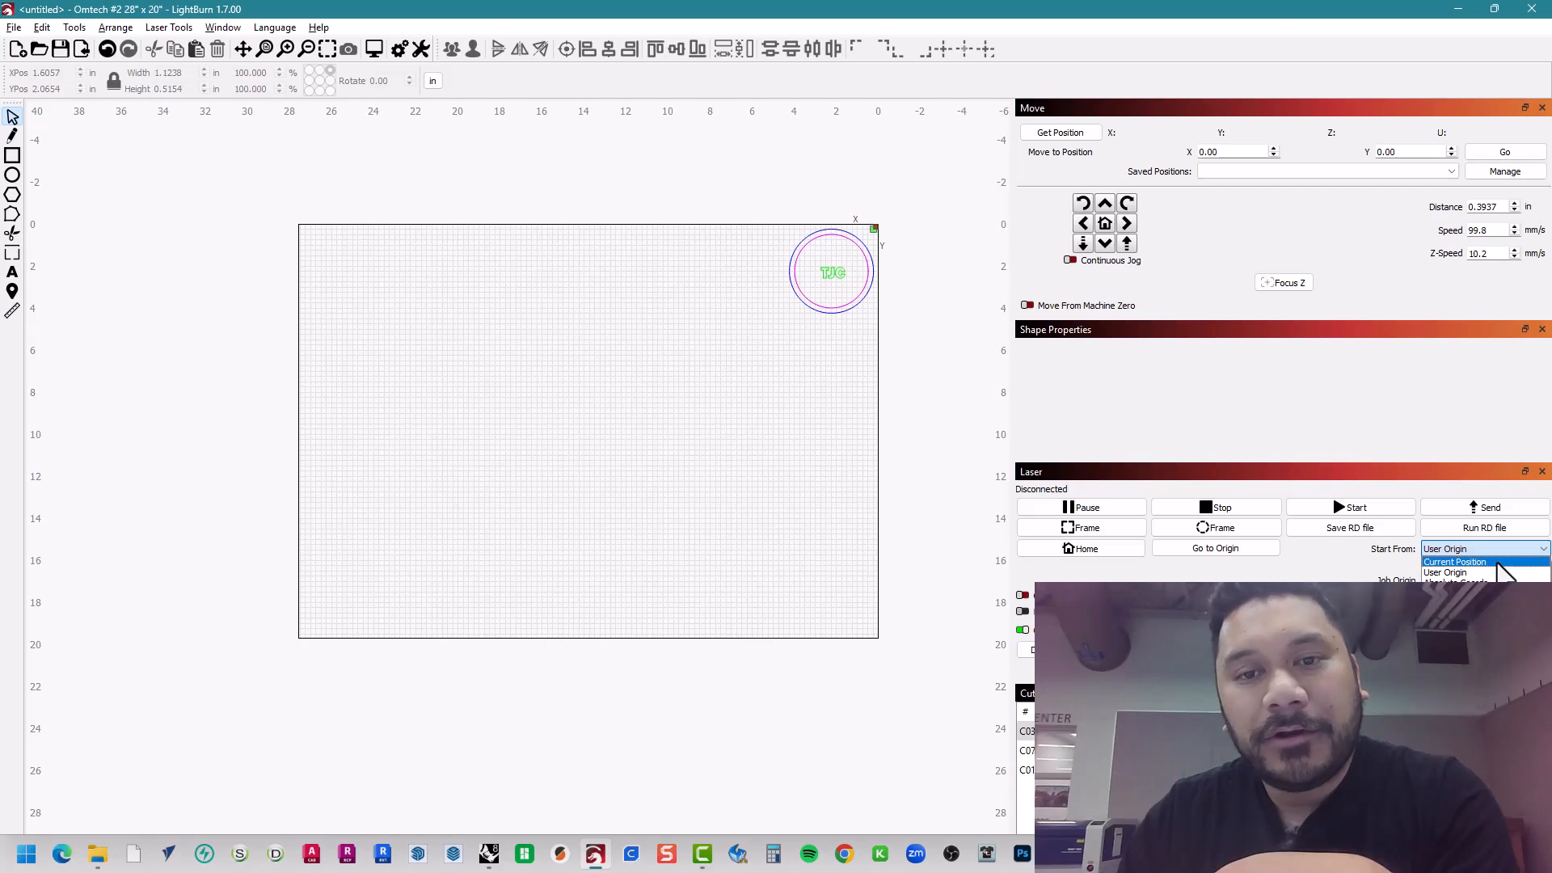
left_click(1495, 562)
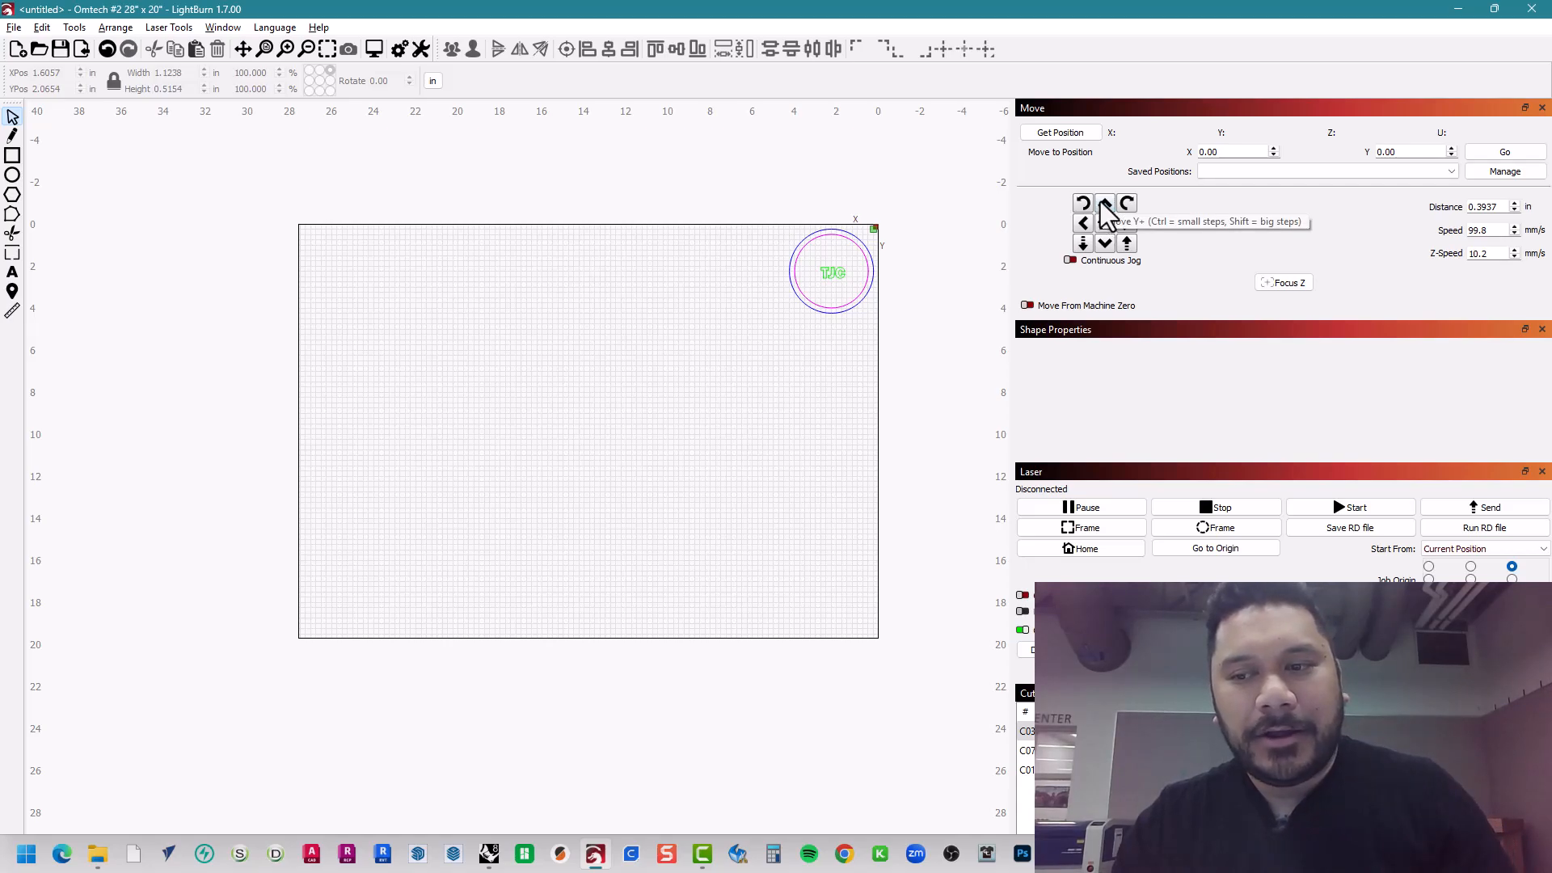
left_click(1498, 551)
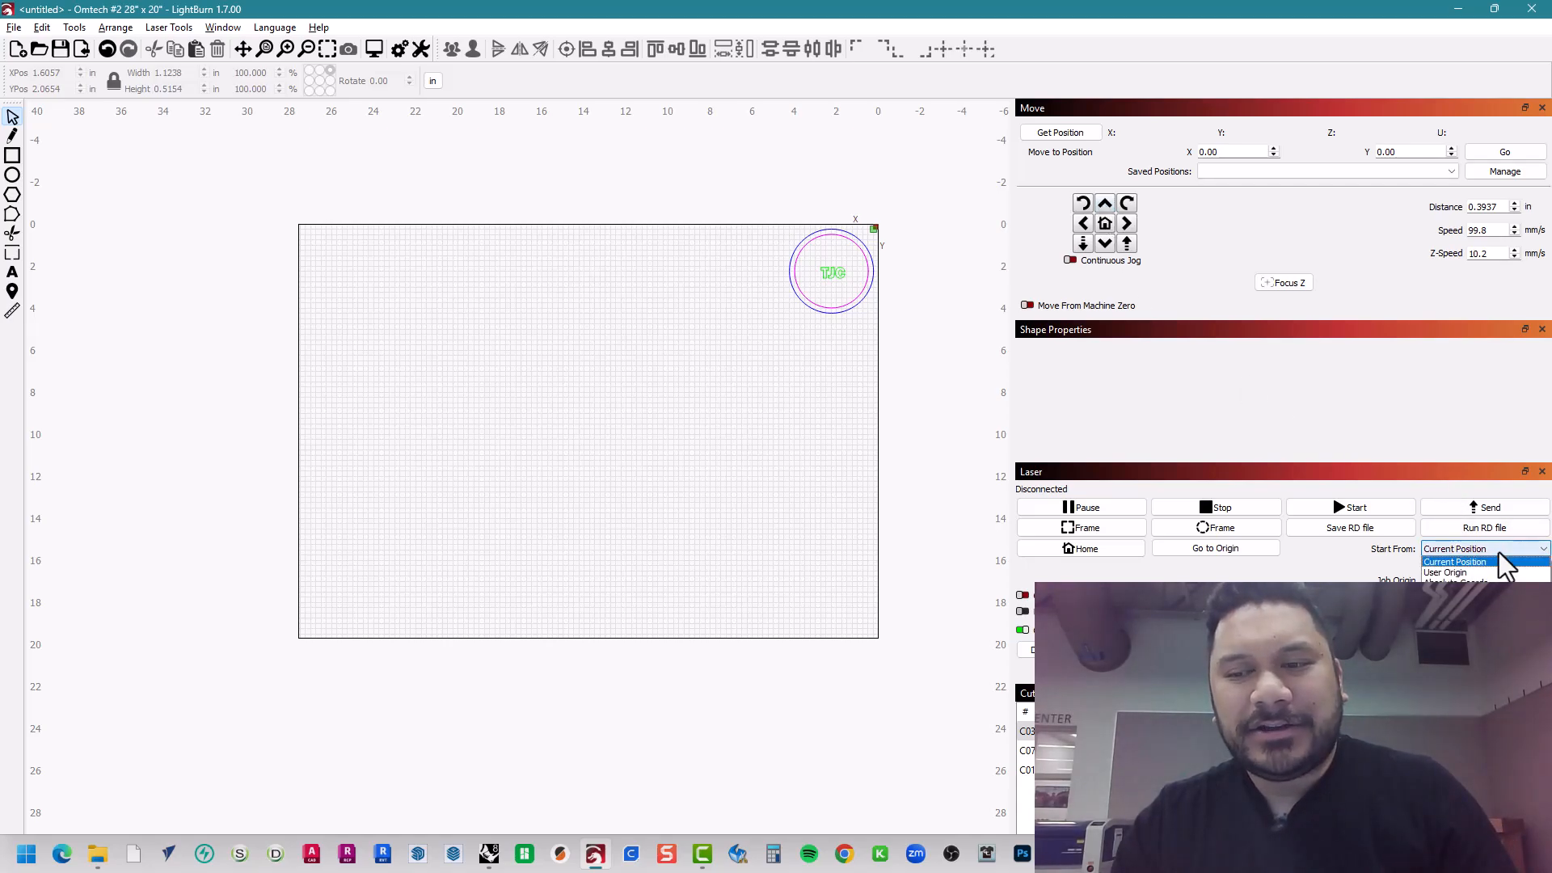
left_click(1500, 559)
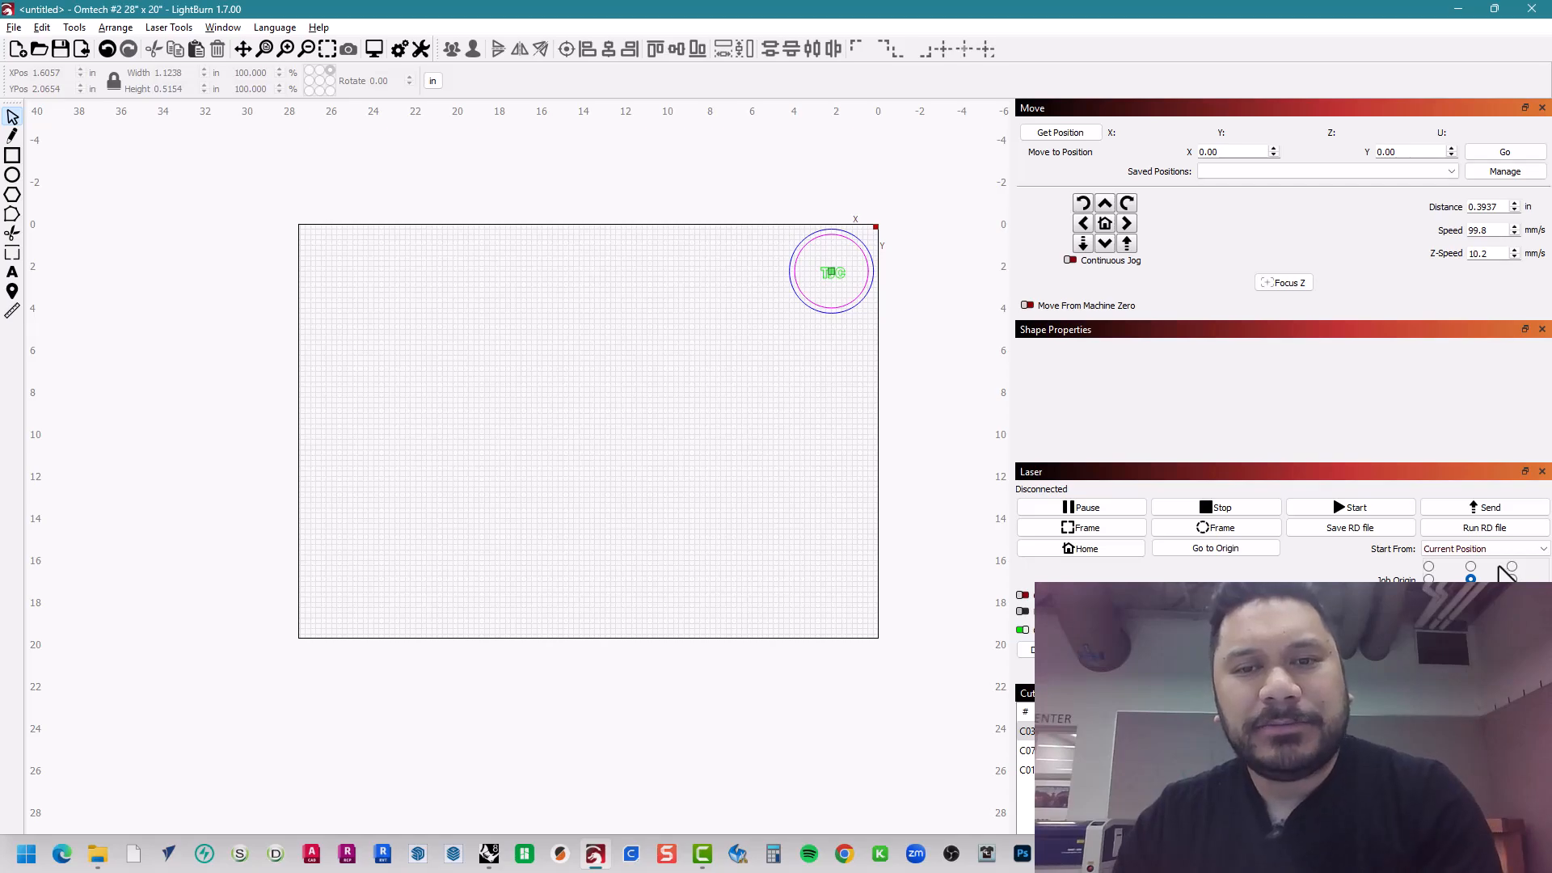
left_click(1501, 549)
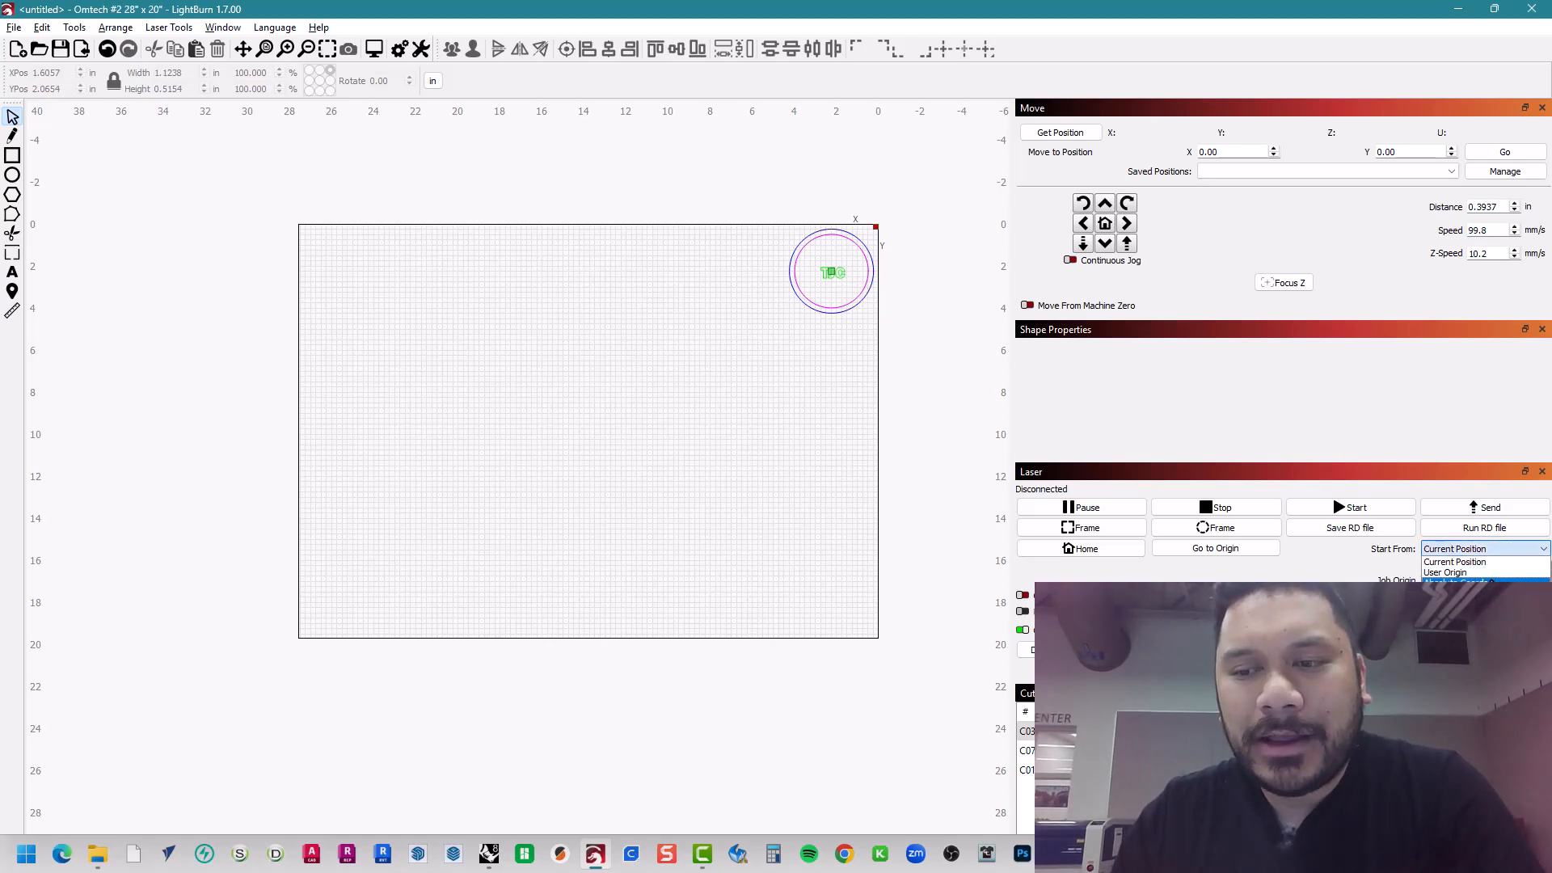
left_click(1455, 582)
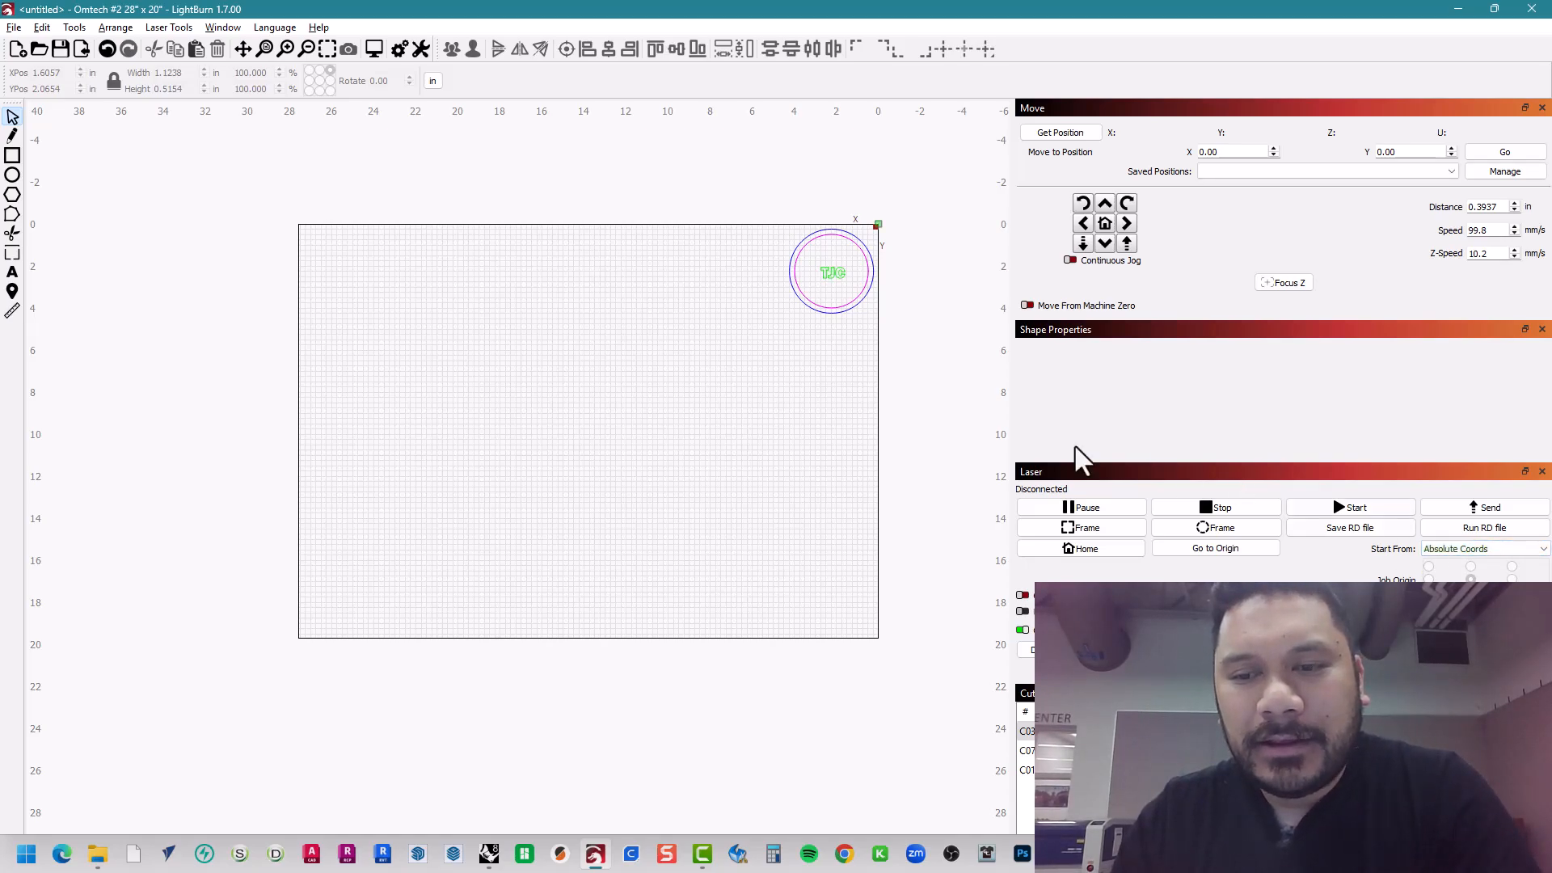
- Examine the coaster's extents on the bed for framing by selecting the whole design and clearing the selection
scroll(883, 360, "up", 6)
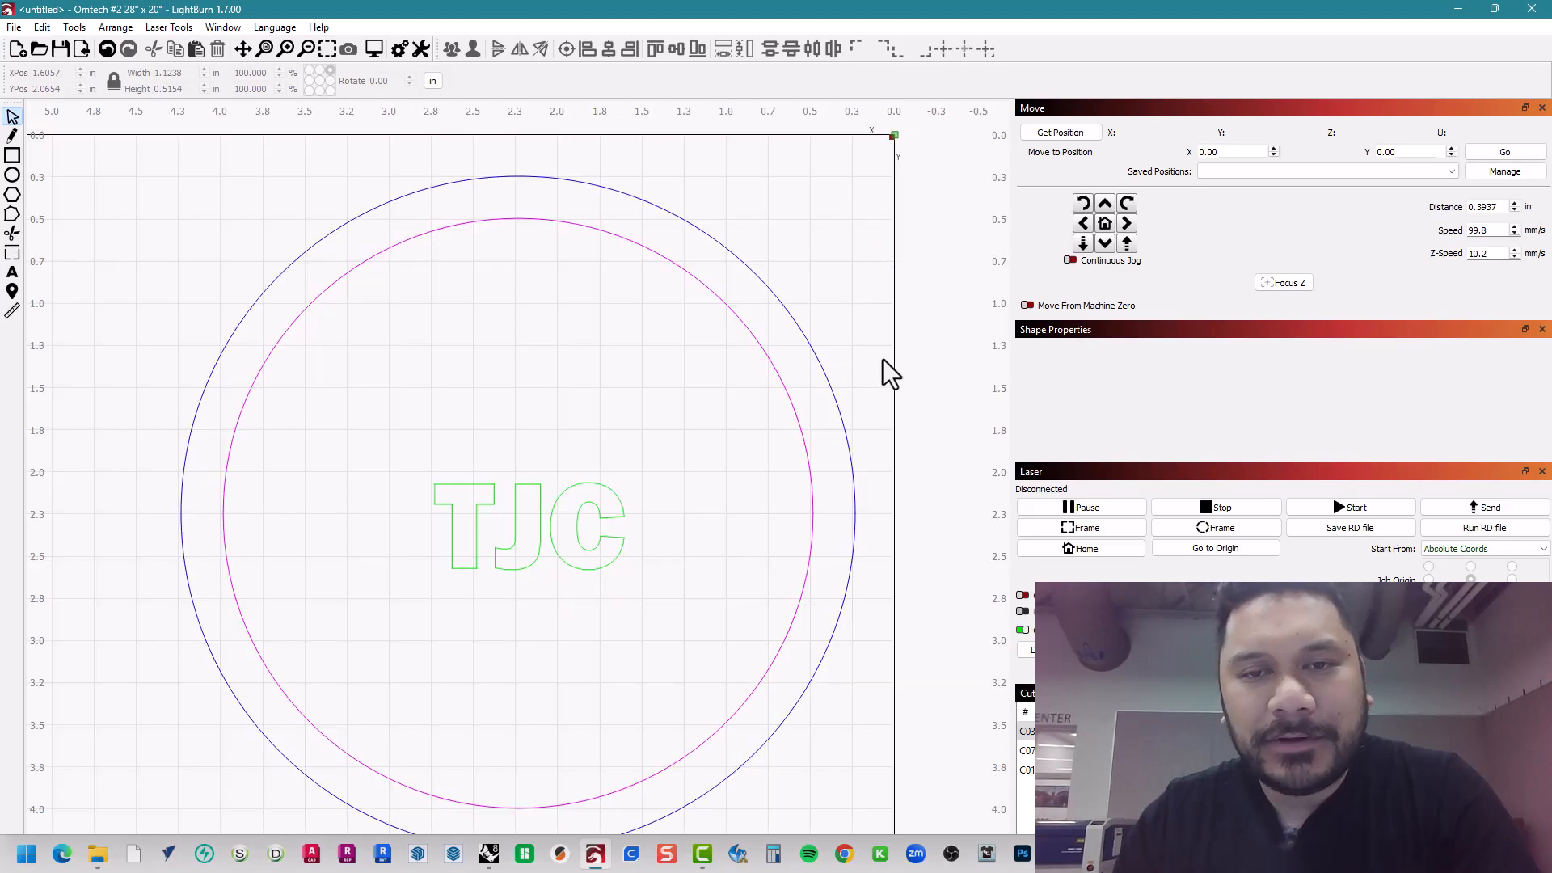
scroll(889, 371, "down", 5)
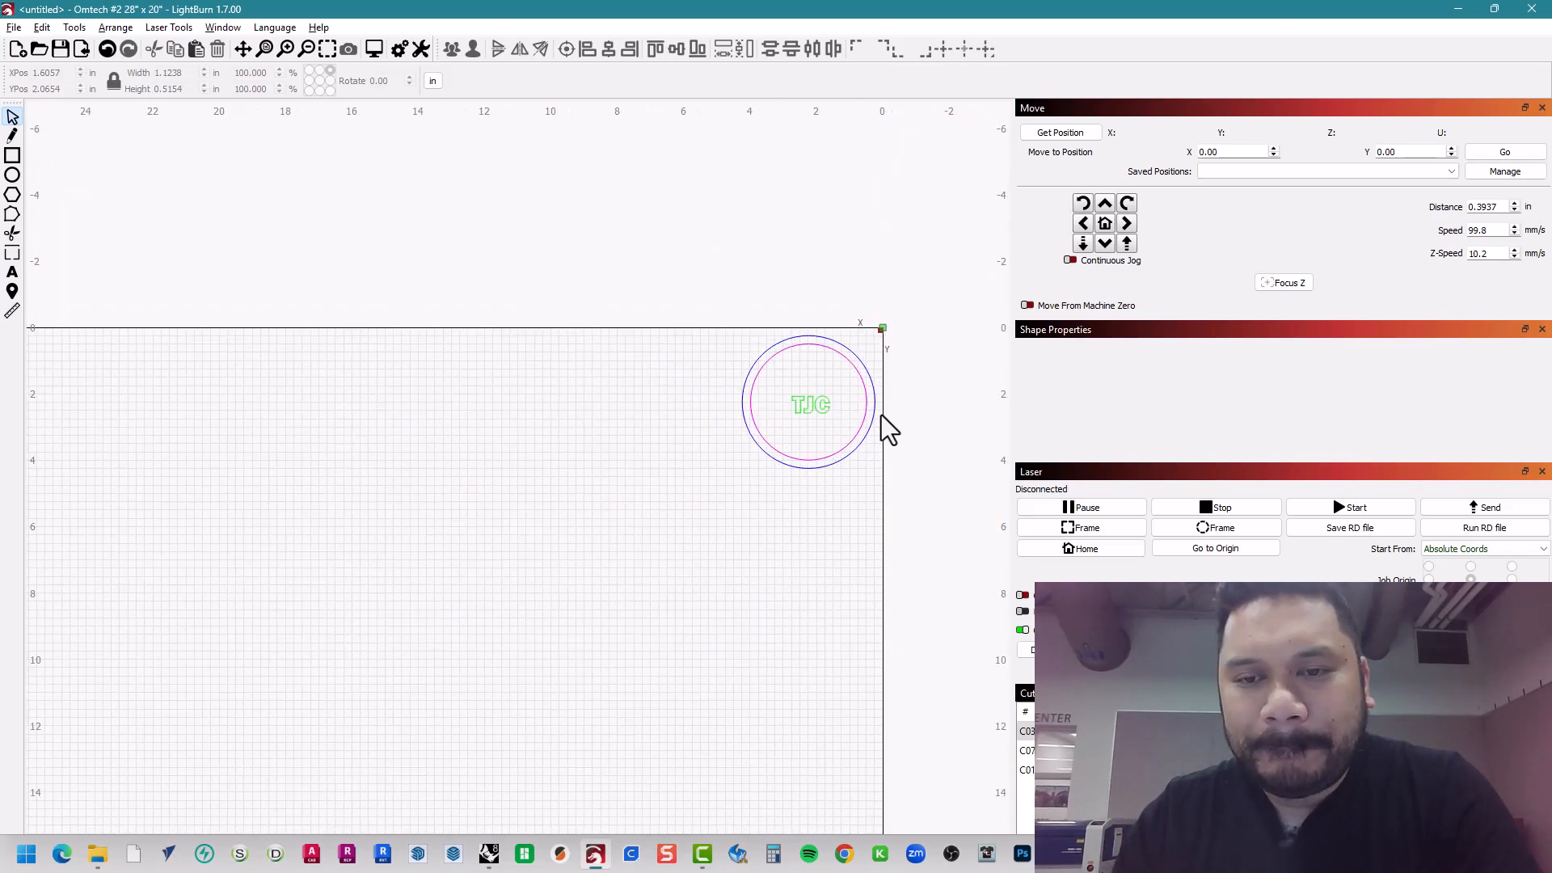
scroll(853, 566, "down", 4)
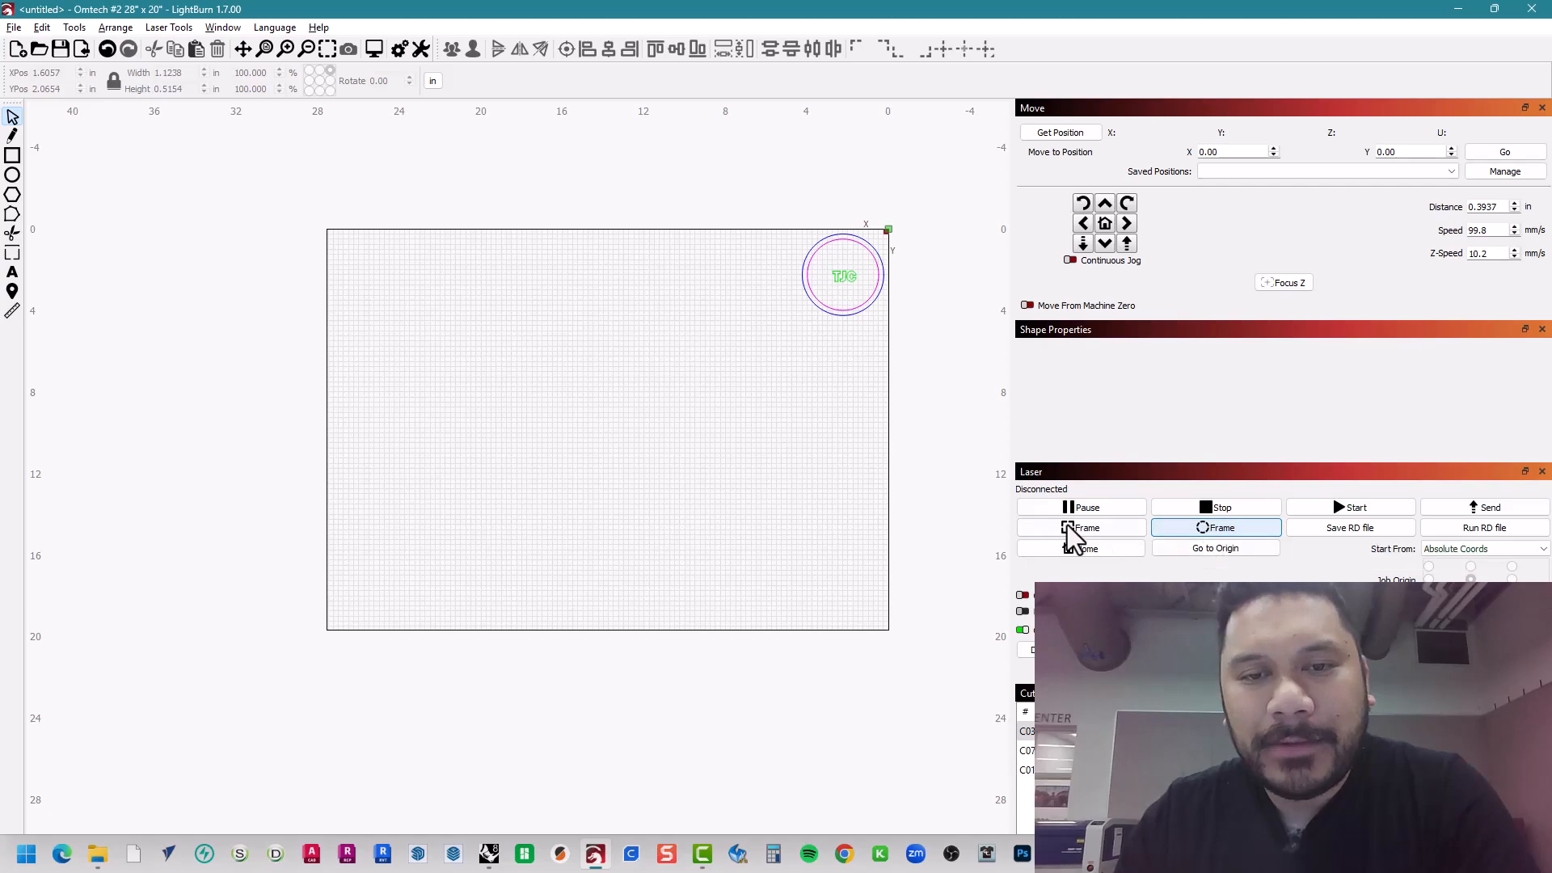
left_click_drag(942, 179, 783, 398)
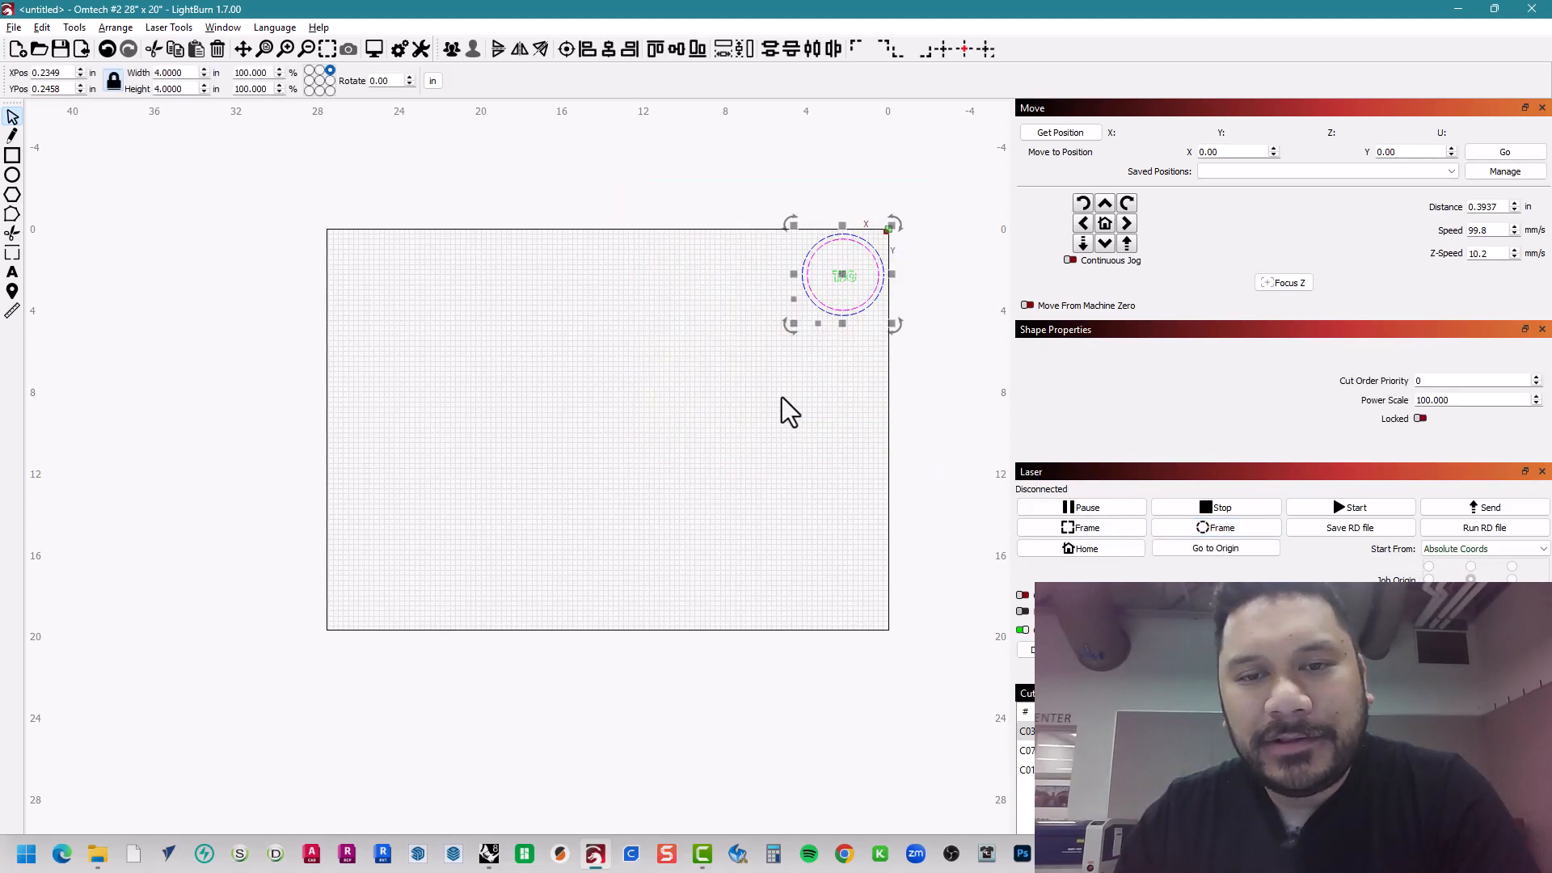
left_click_drag(957, 159, 213, 680)
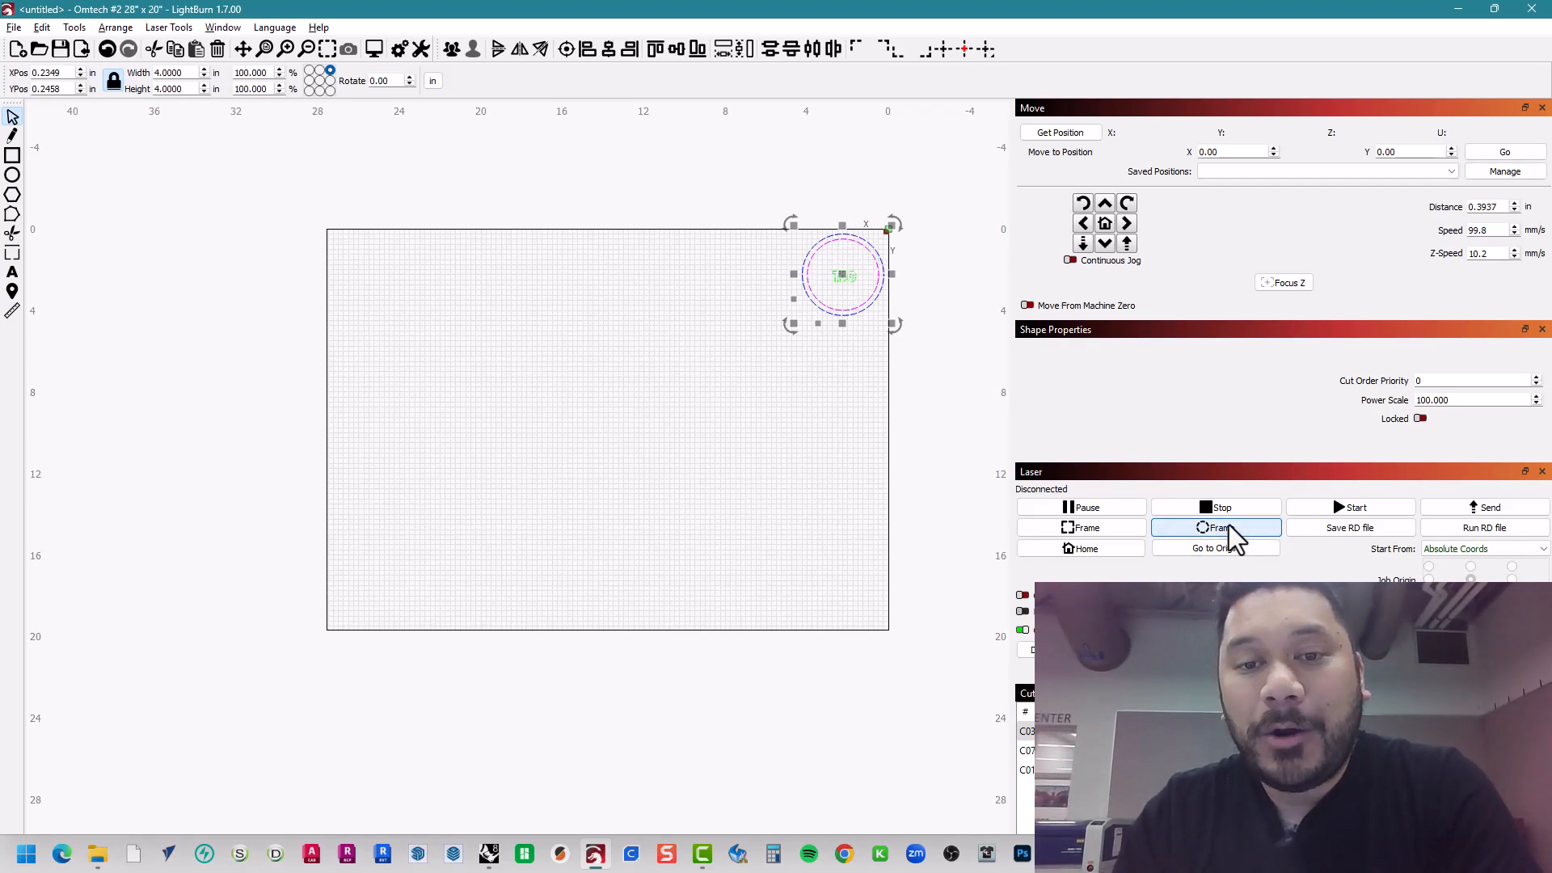
left_click(891, 430)
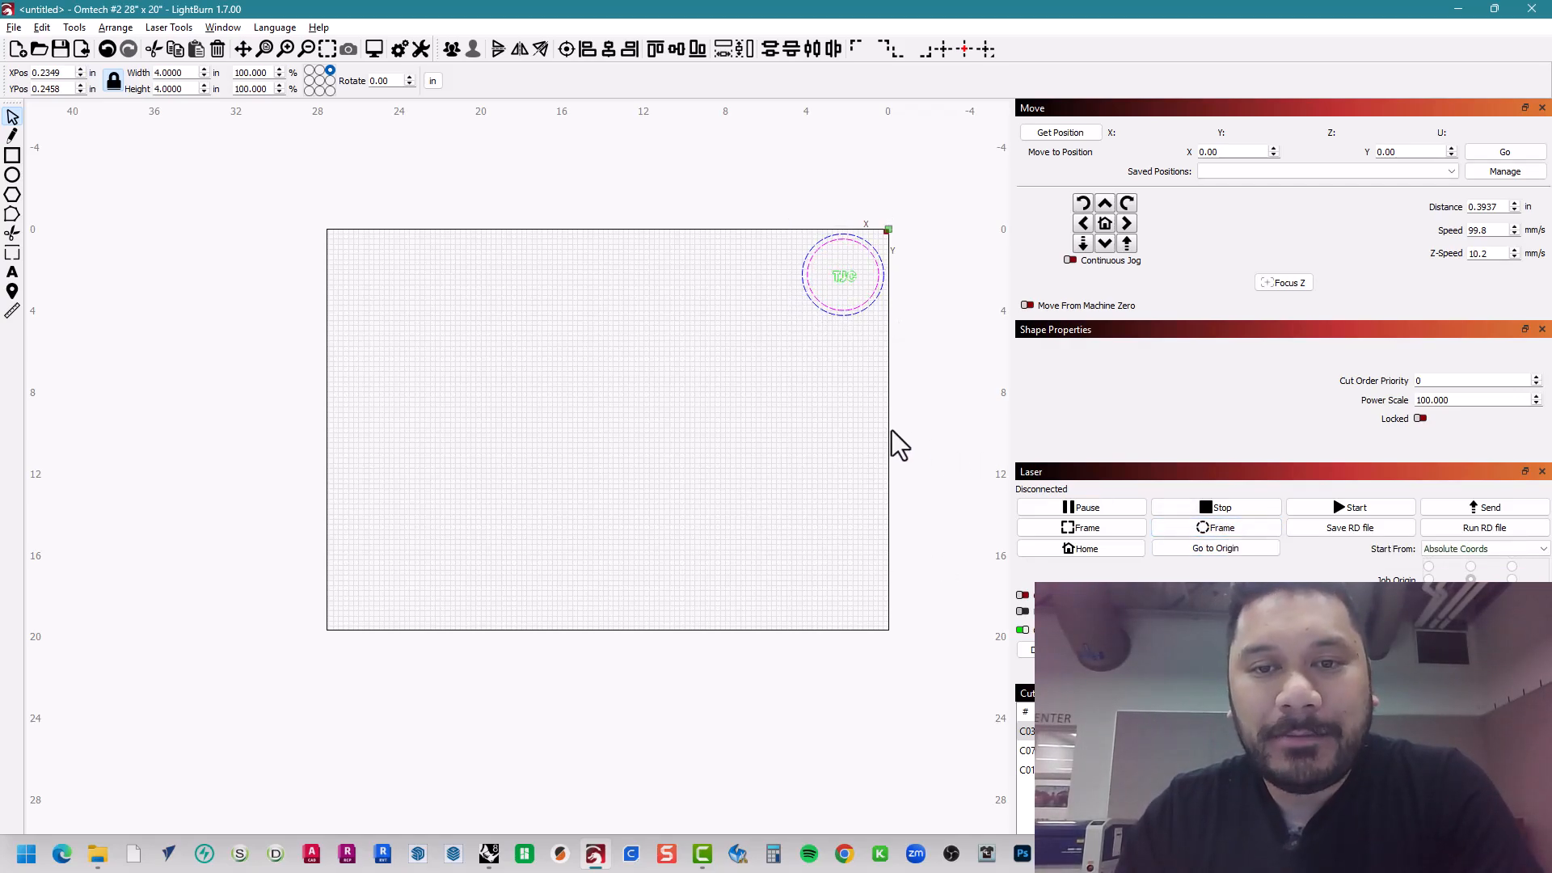
left_click_drag(918, 392, 705, 216)
left_click(705, 216)
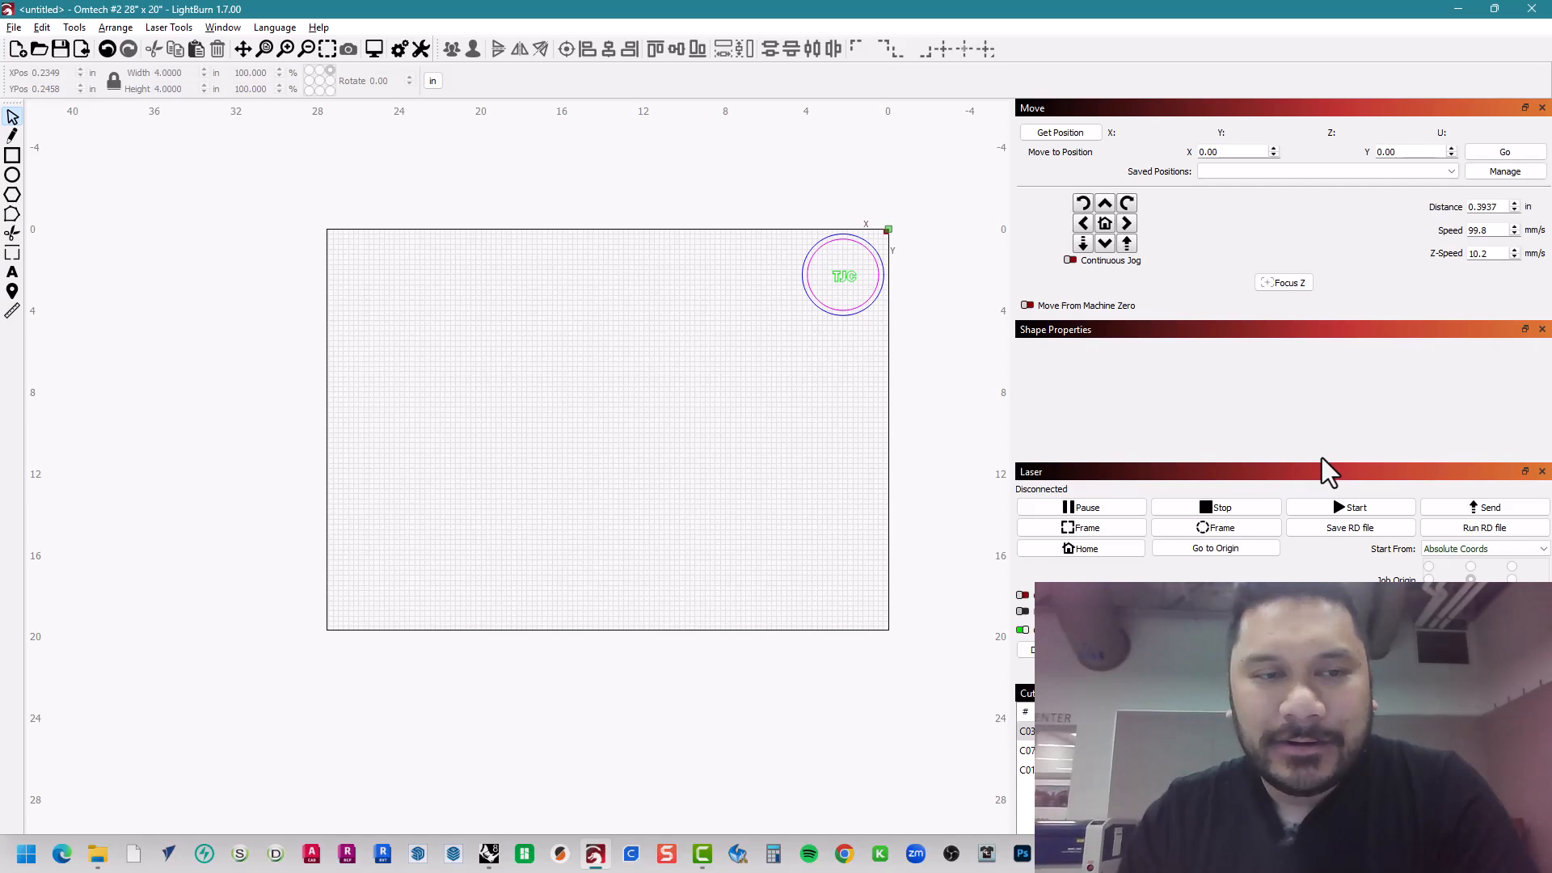
- Review the engraving and cutting sequence by selecting the TJC lettering and the inner circle in turn
scroll(833, 345, "up", 1)
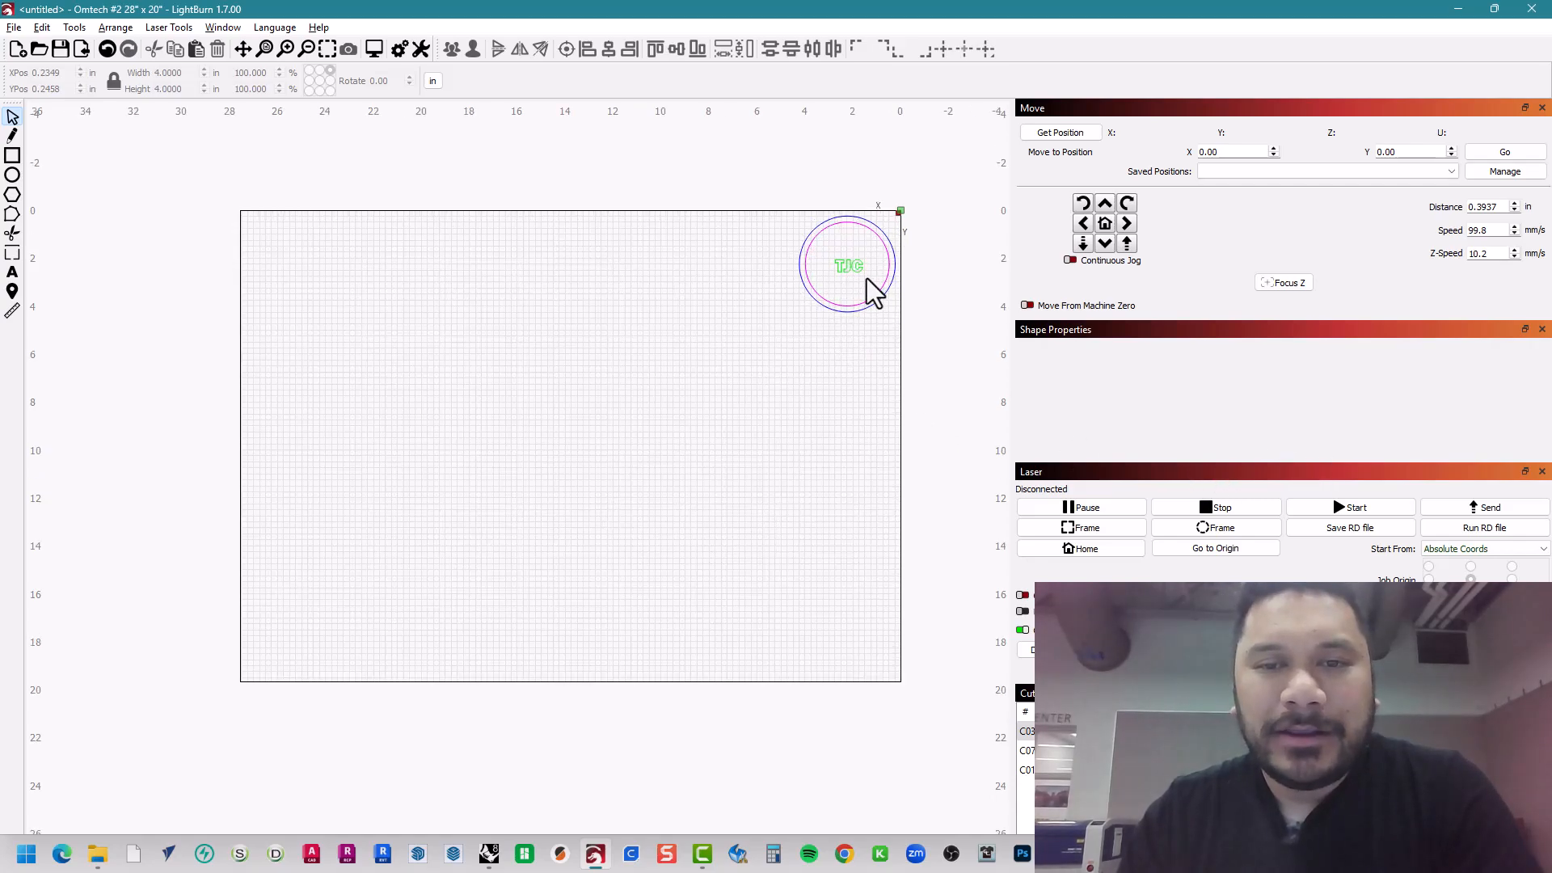
scroll(869, 275, "up", 5)
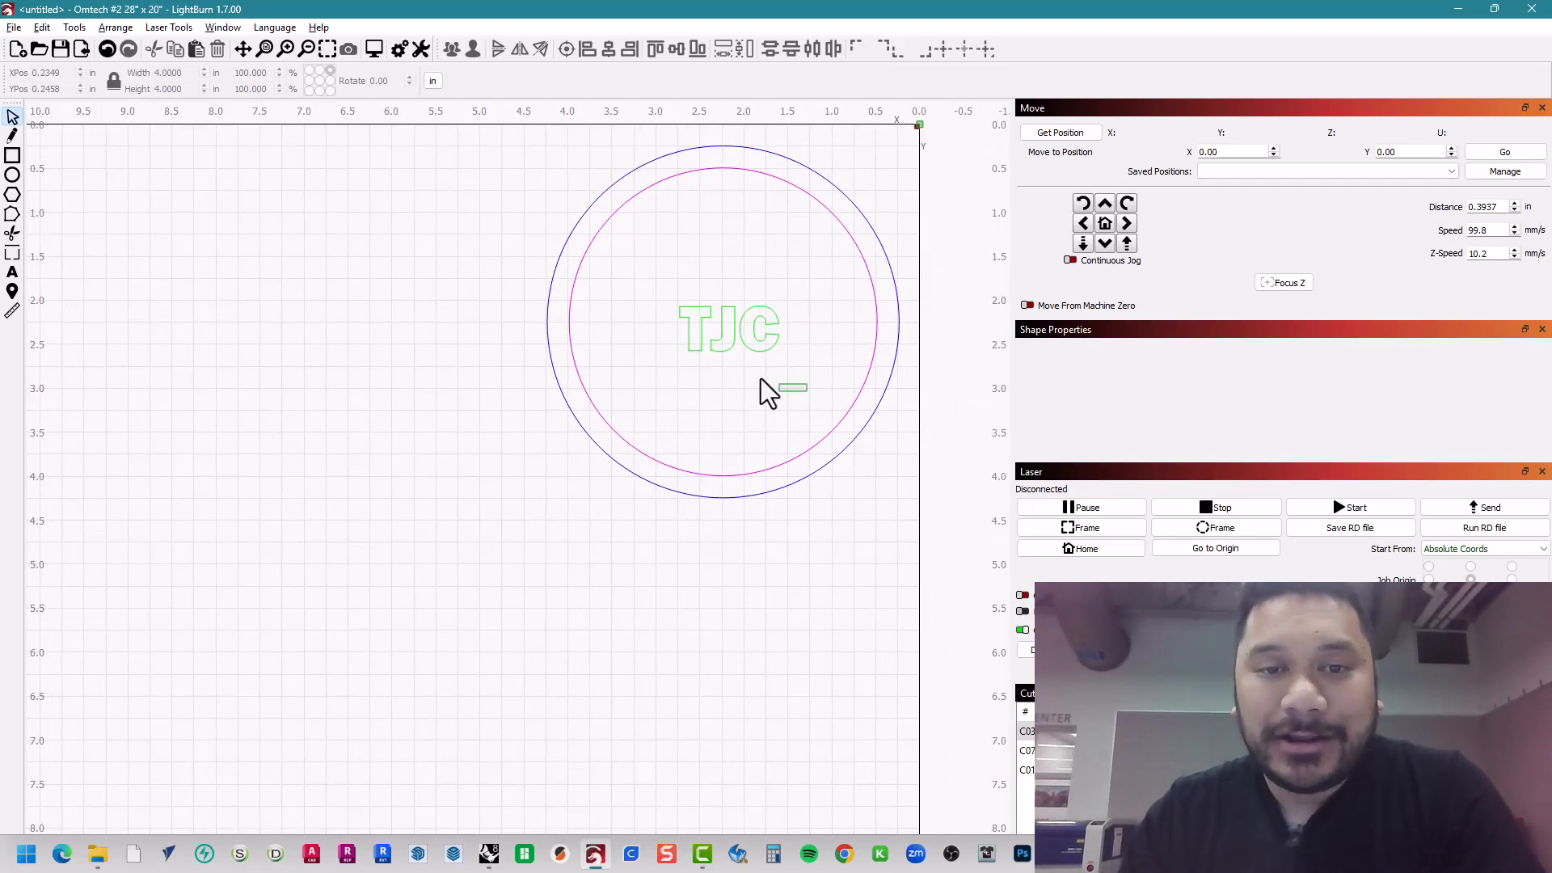
left_click_drag(760, 378, 642, 265)
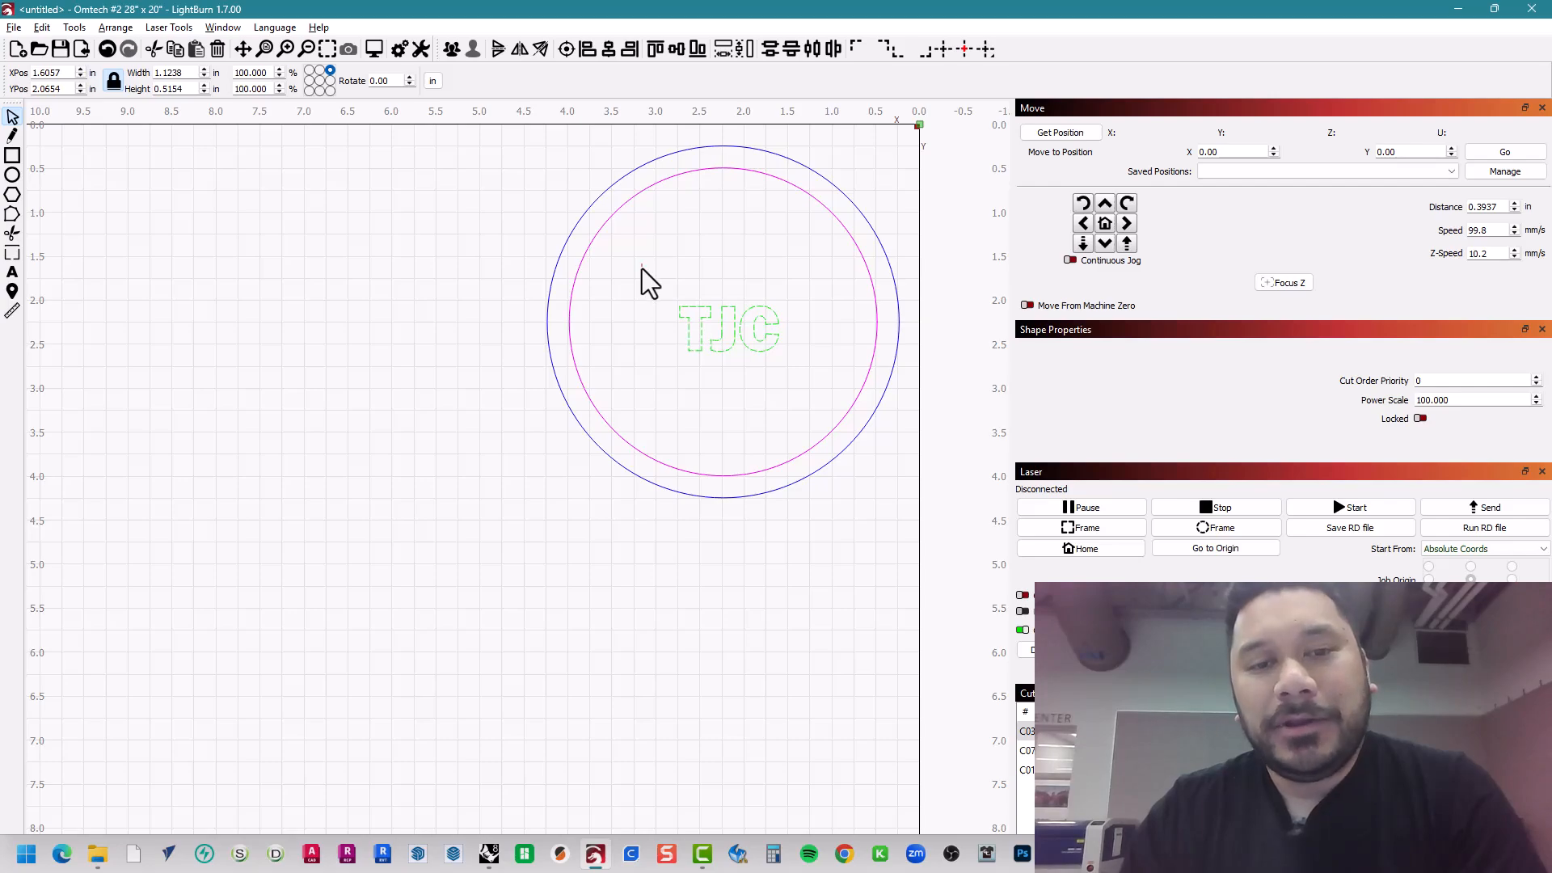
left_click(641, 269)
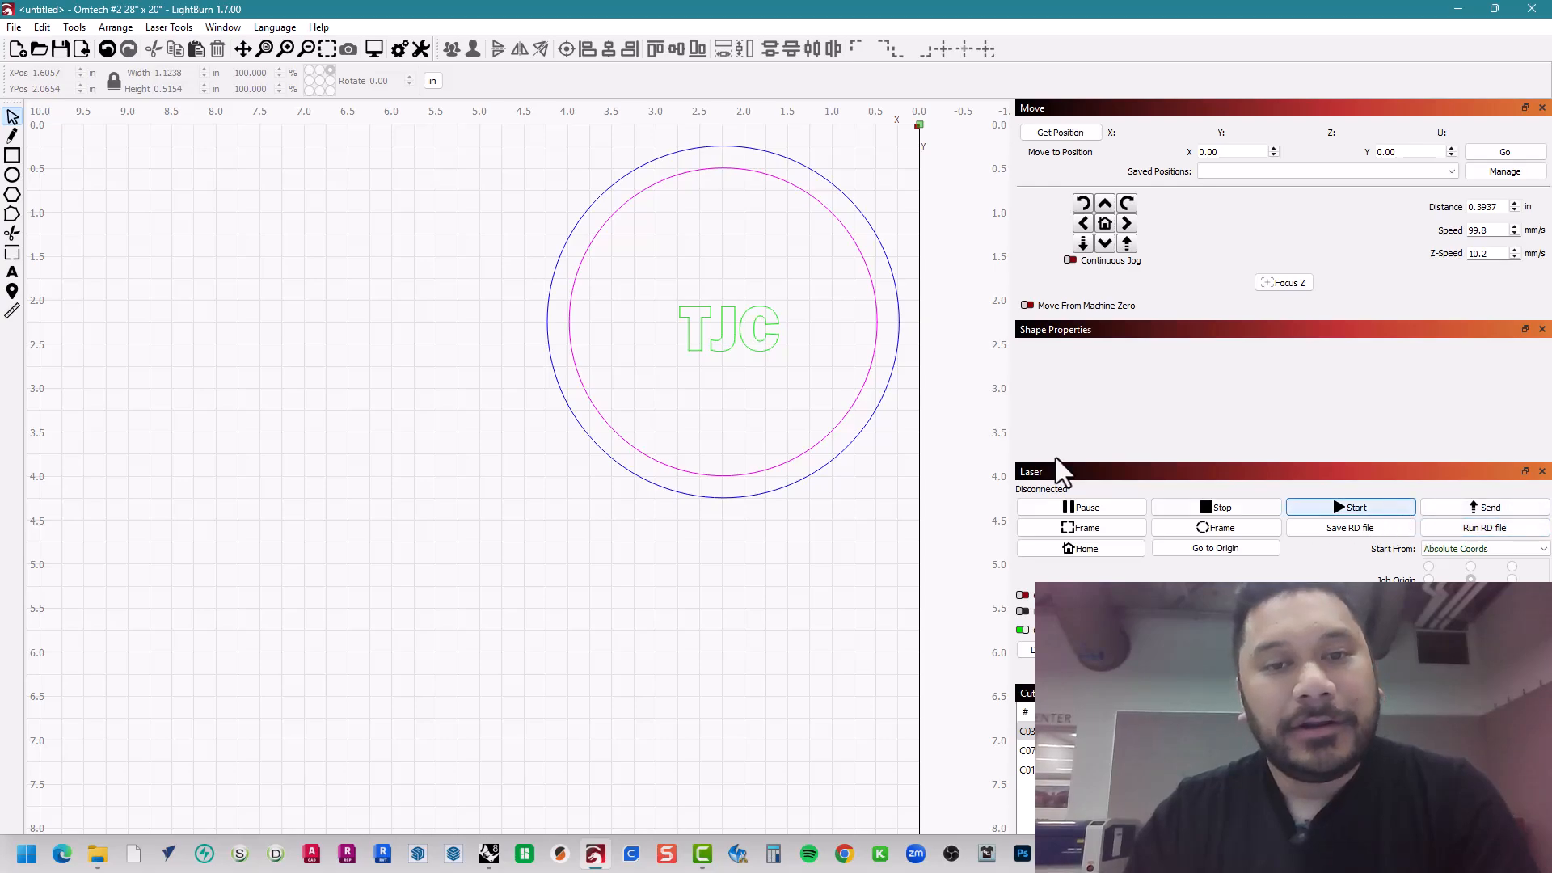
left_click_drag(651, 273, 835, 409)
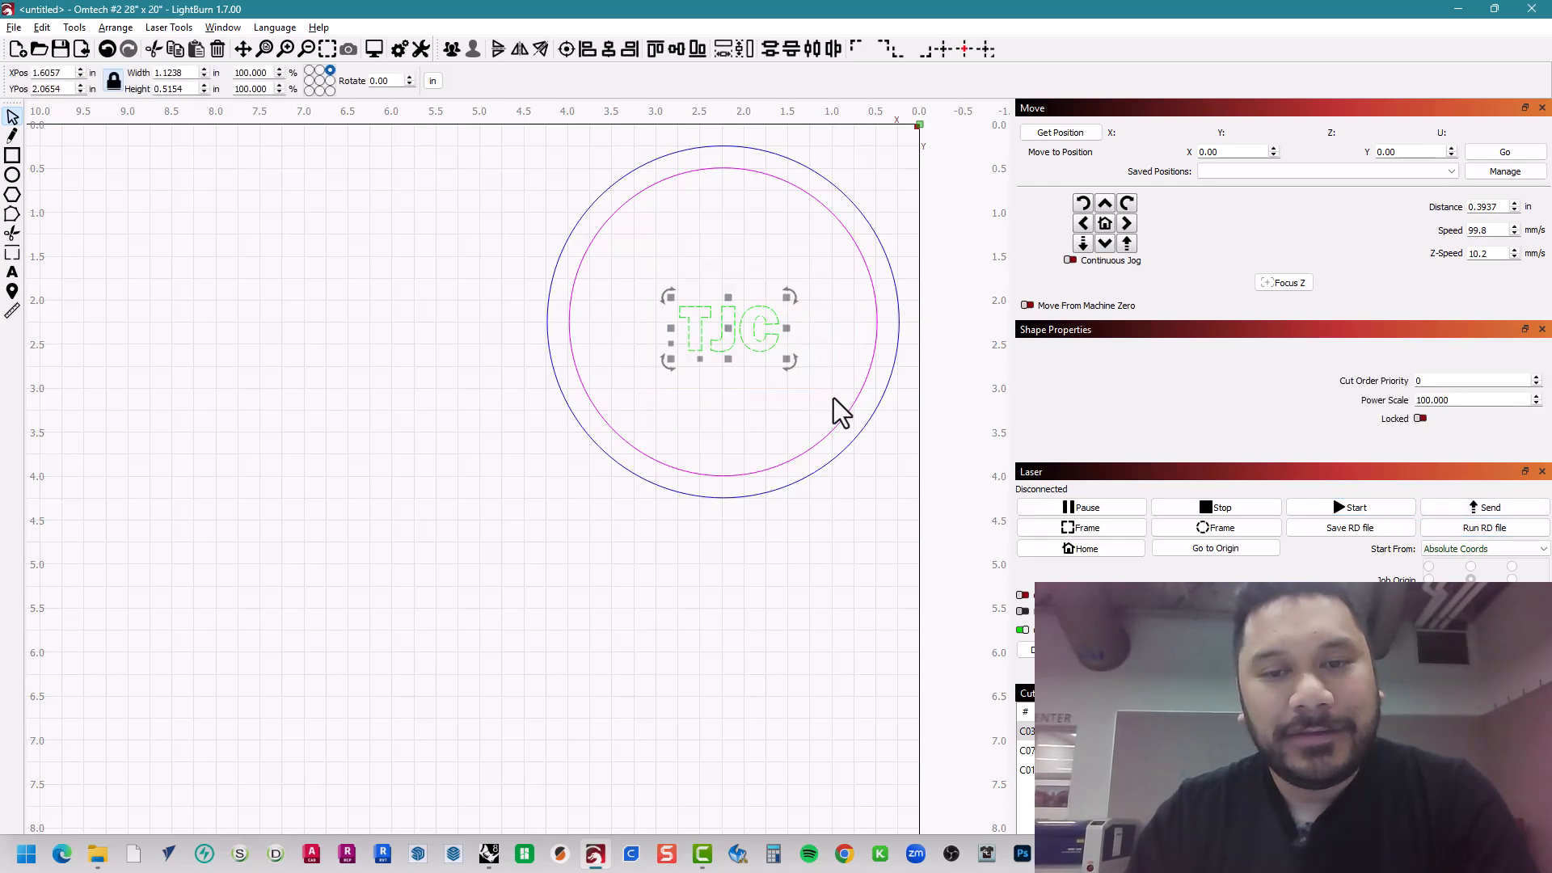
left_click(845, 421)
left_click(850, 452)
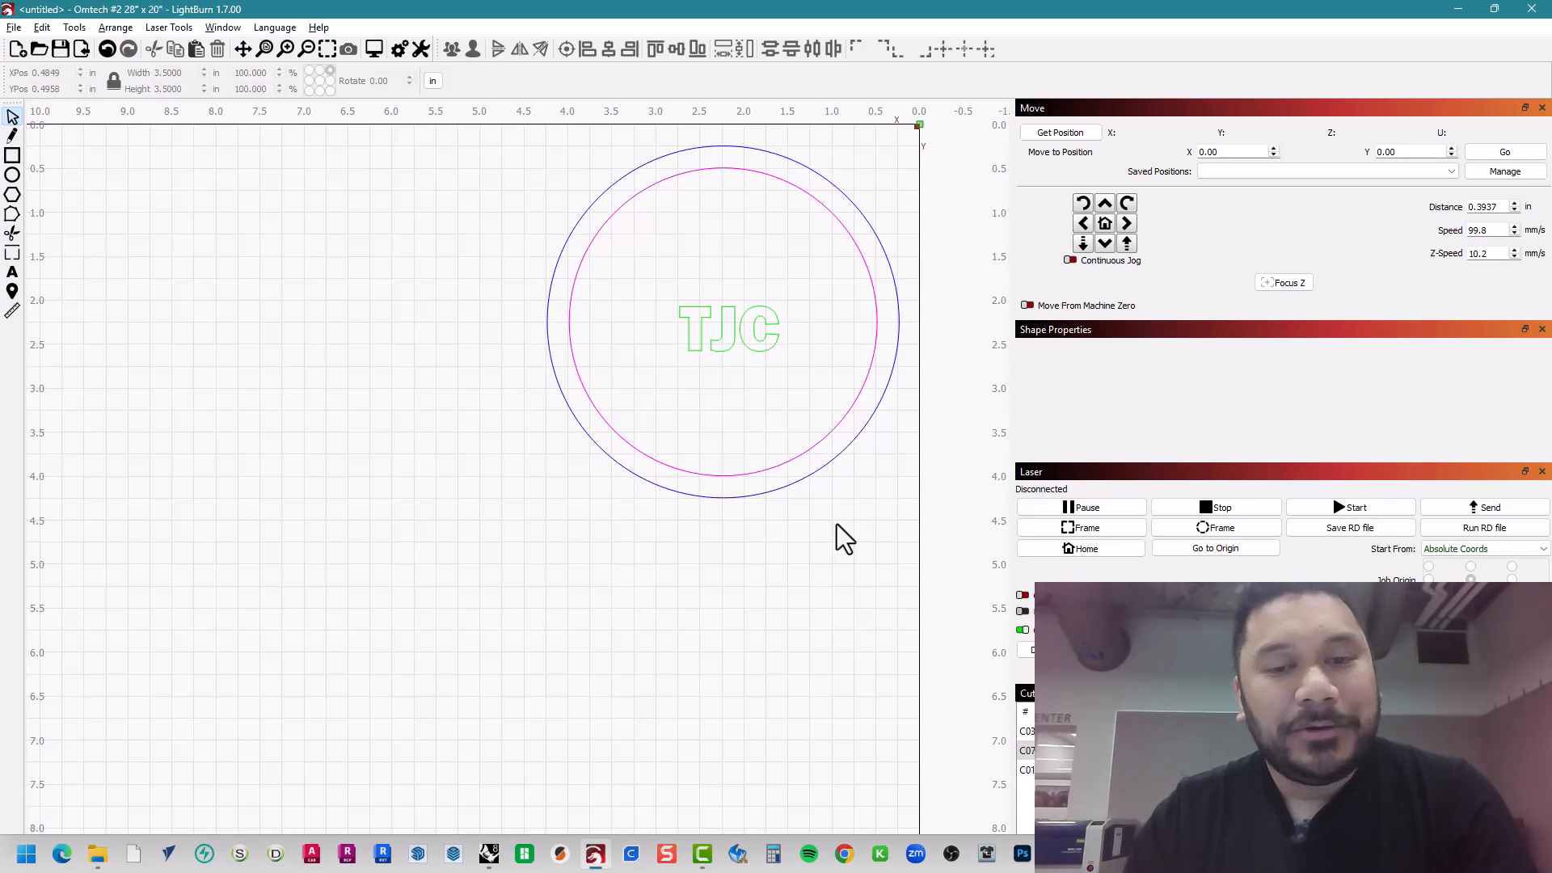
- Select the whole coaster design, including the TJC lettering and both circles
left_click_drag(833, 524, 518, 204)
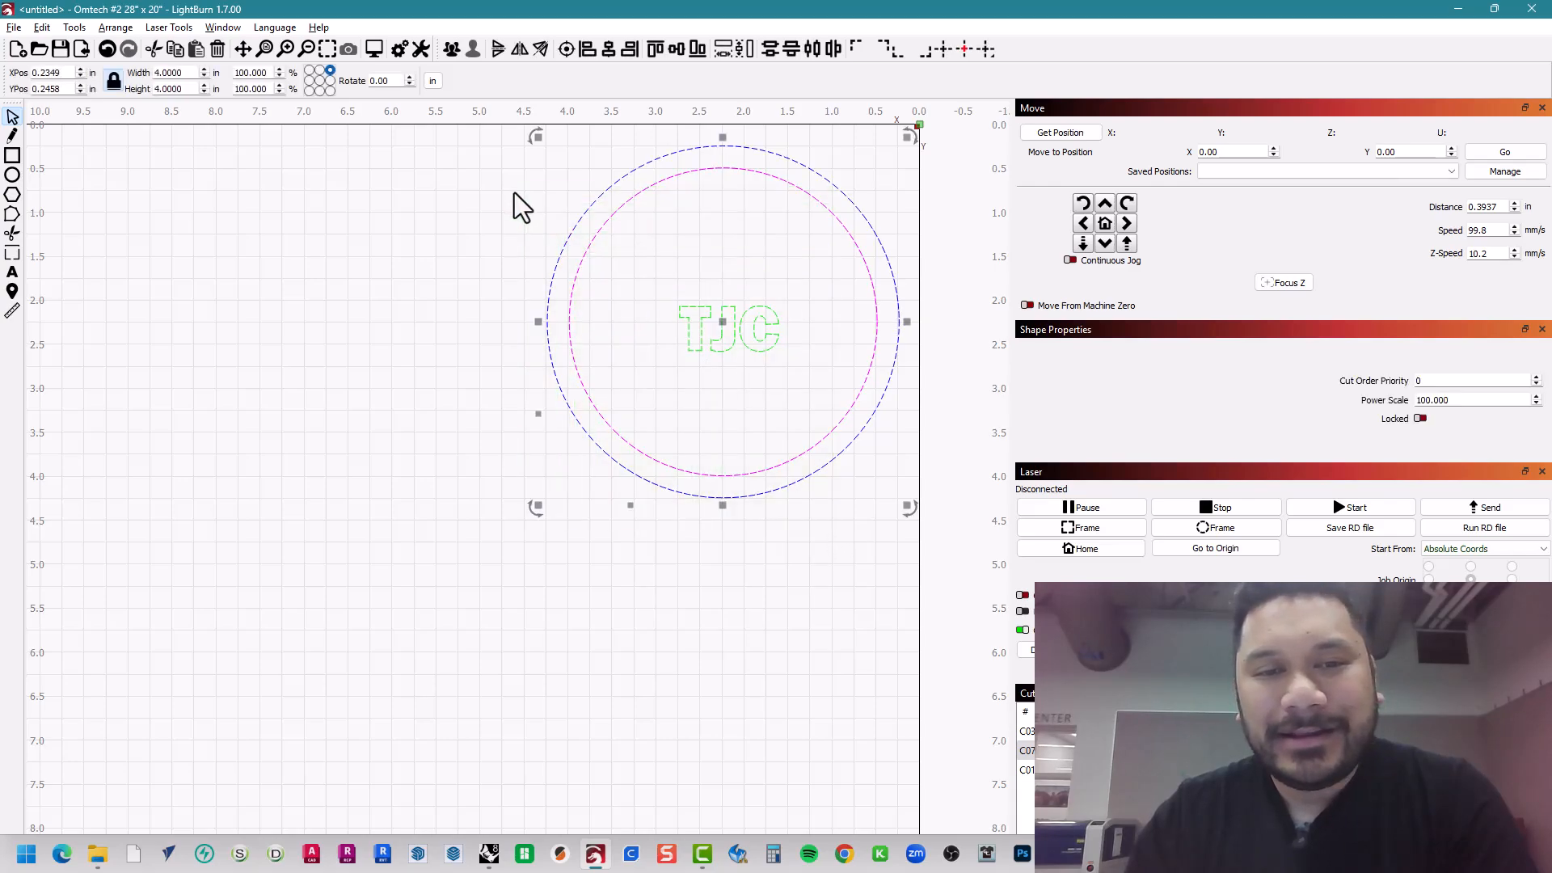
left_click(521, 211)
left_click_drag(909, 488, 511, 128)
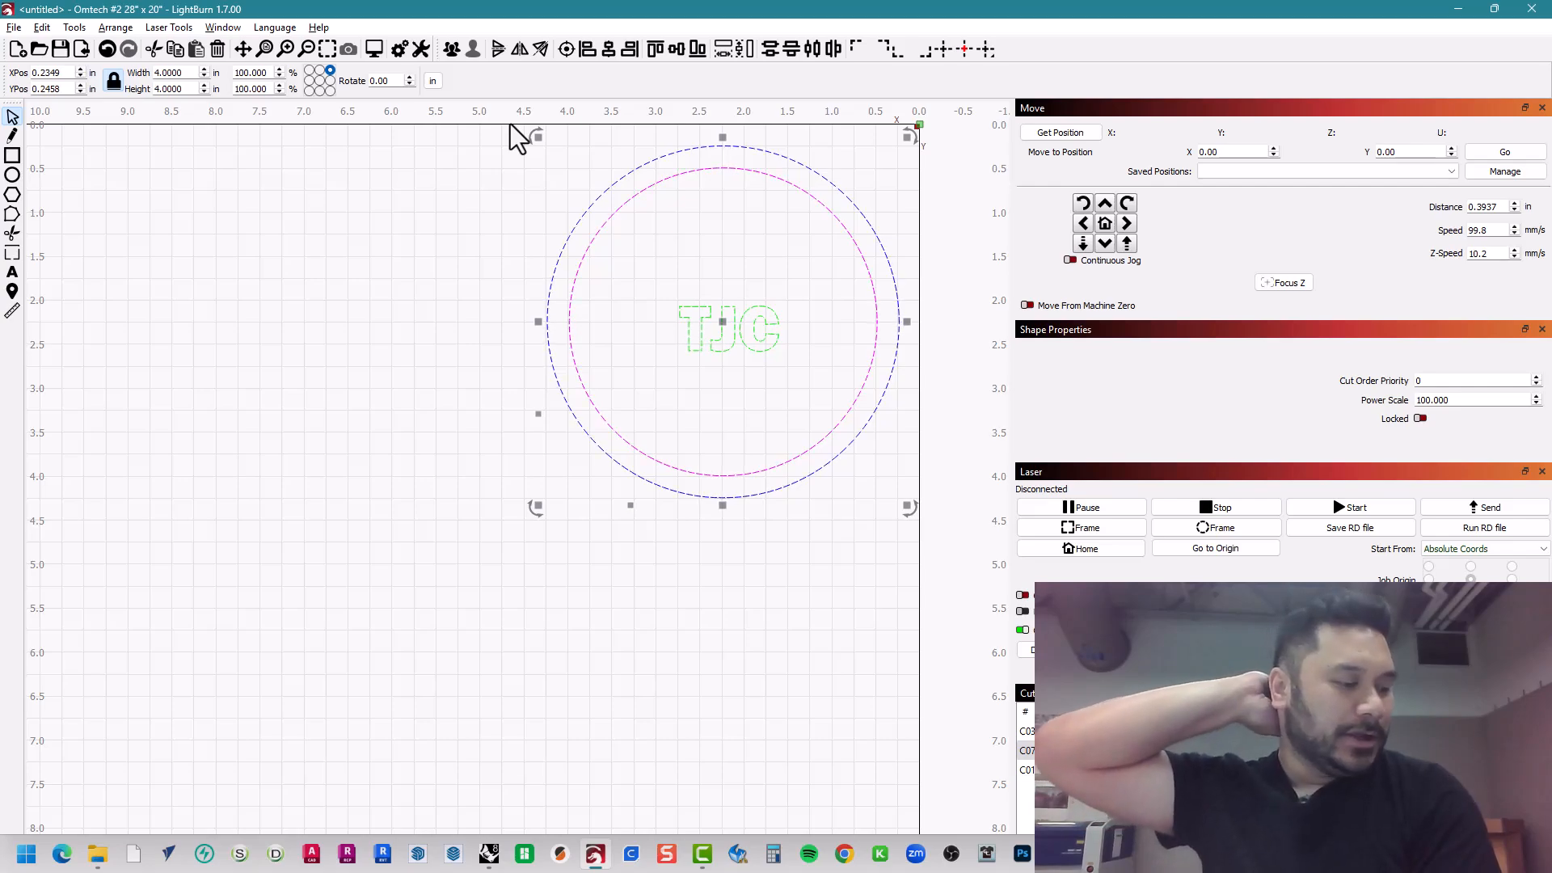